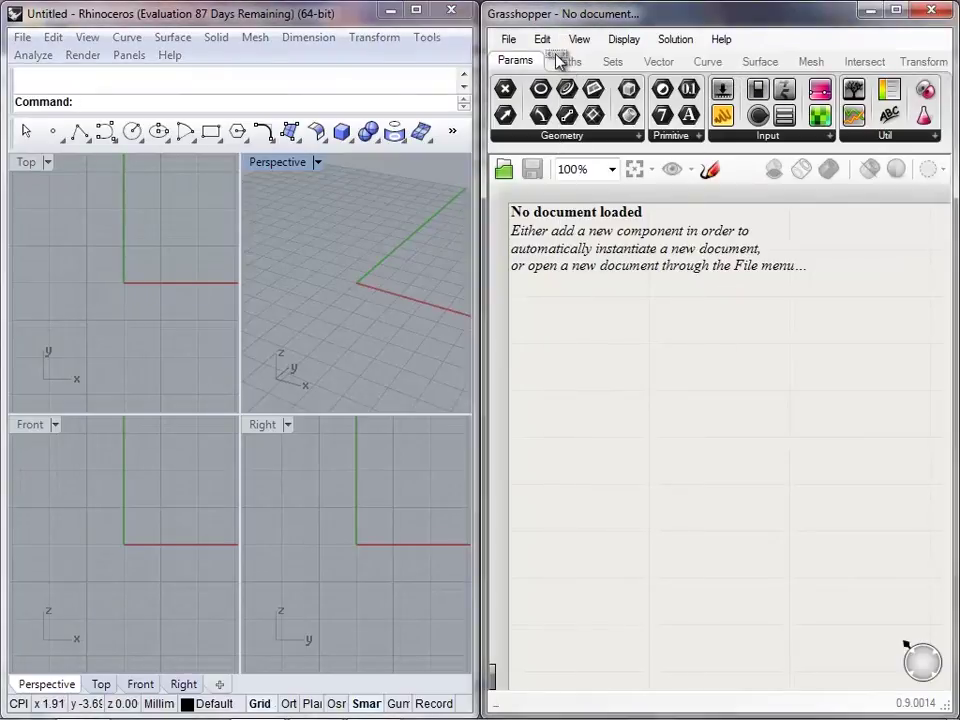
double_click(778, 315)
click(685, 334)
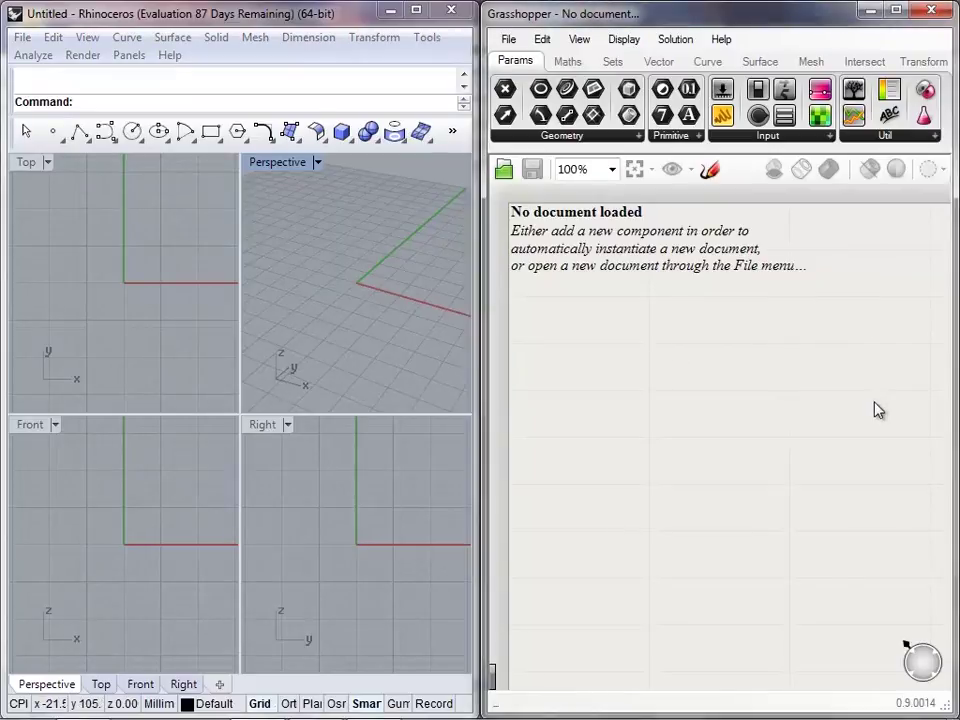
- Maximize the Perspective viewport and orbit it to look down onto the construction plane
double_click(284, 168)
right_drag(330, 507, 238, 497)
right_drag(240, 410, 225, 523)
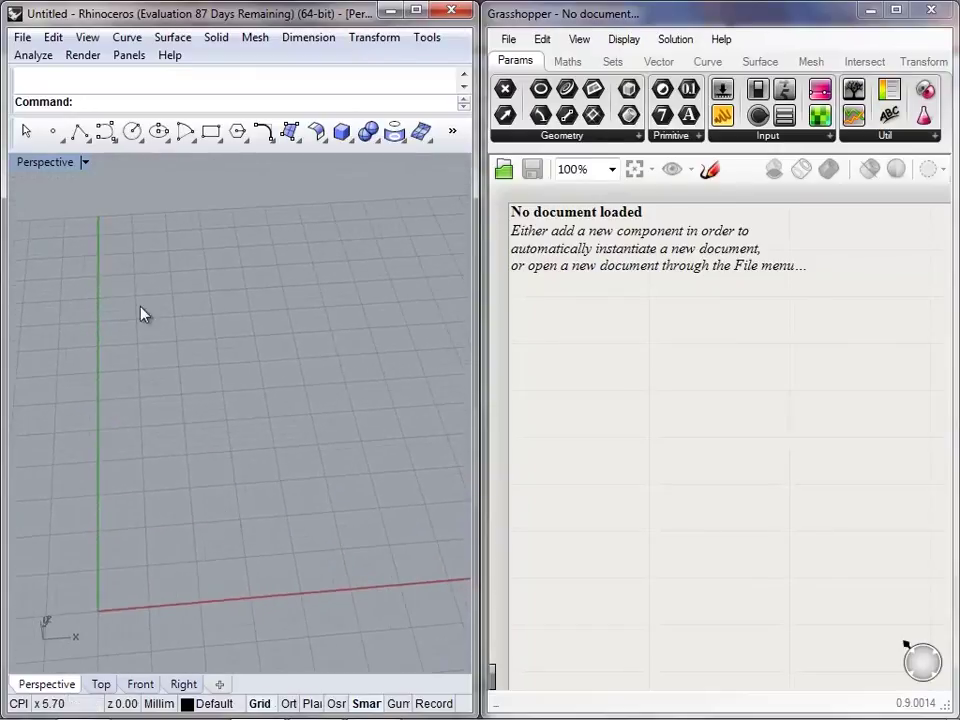
- Draw an open S-shaped degree 3 control point curve with four points on the construction plane
click(105, 134)
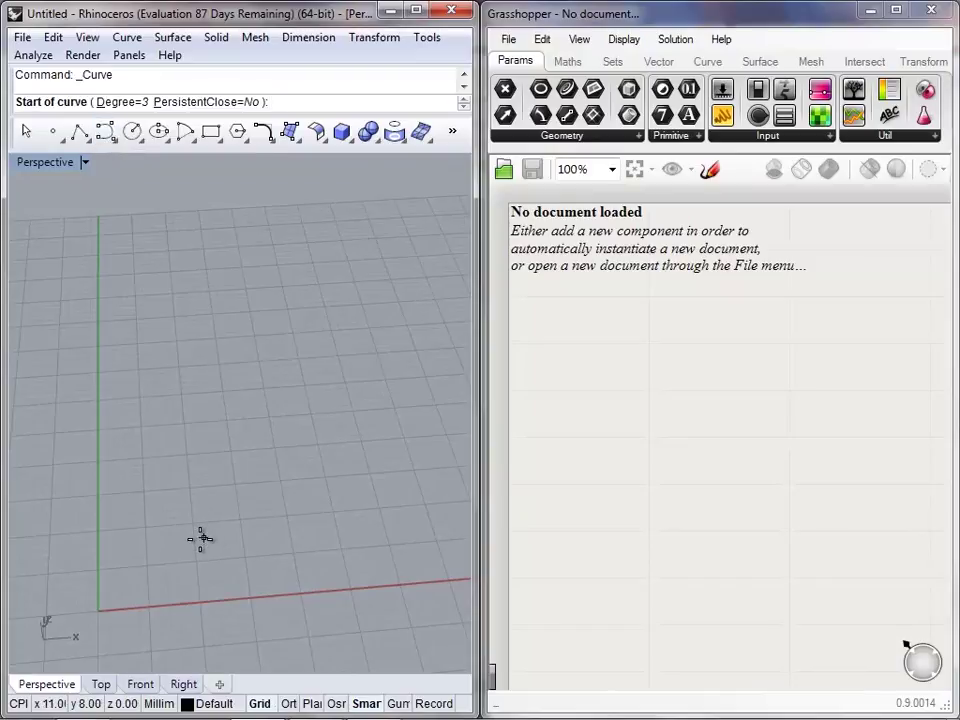
click(167, 563)
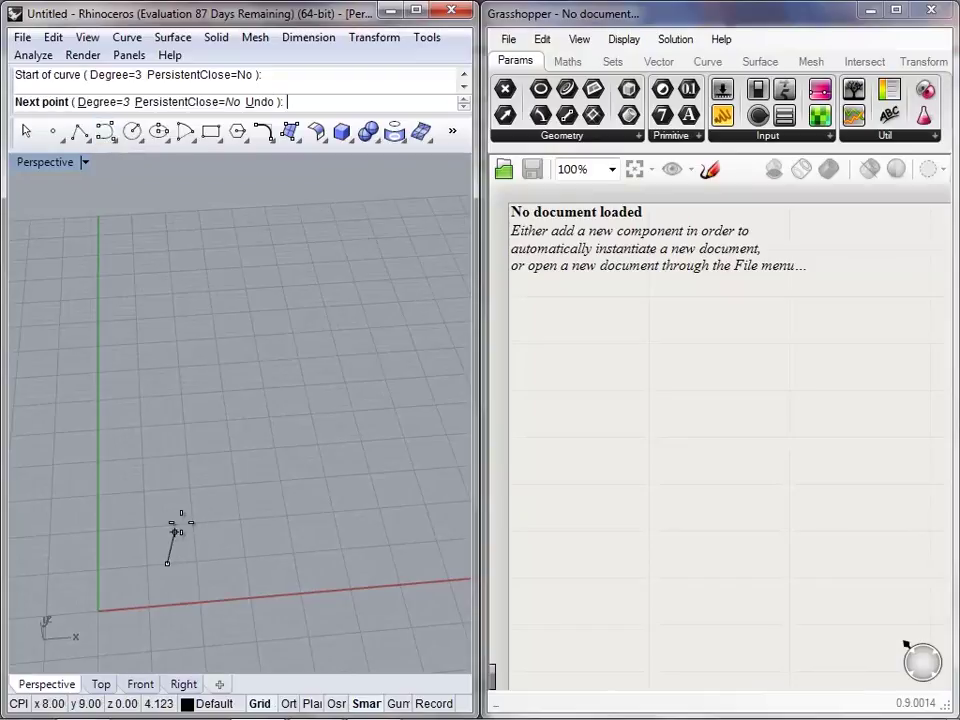
click(241, 463)
click(361, 473)
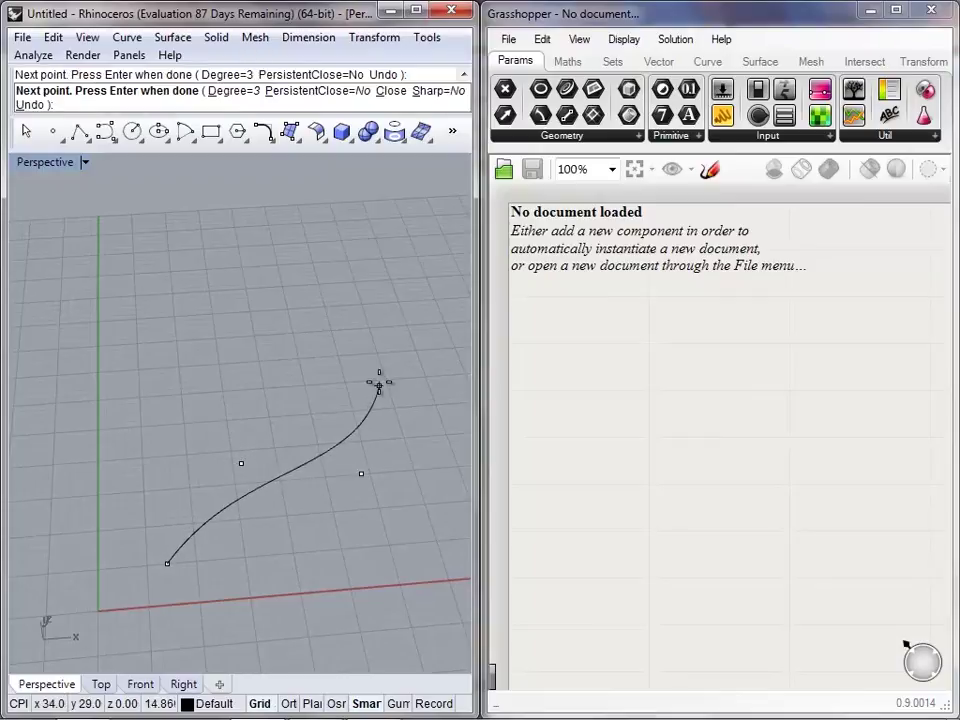
click(378, 382)
key(Return)
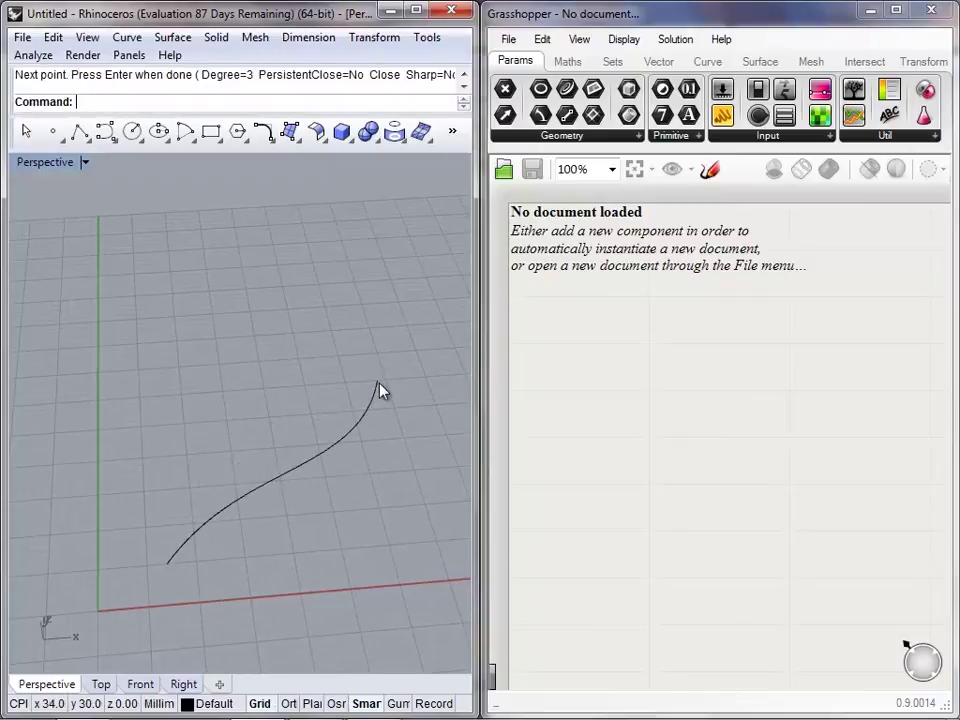
click(366, 408)
click(364, 453)
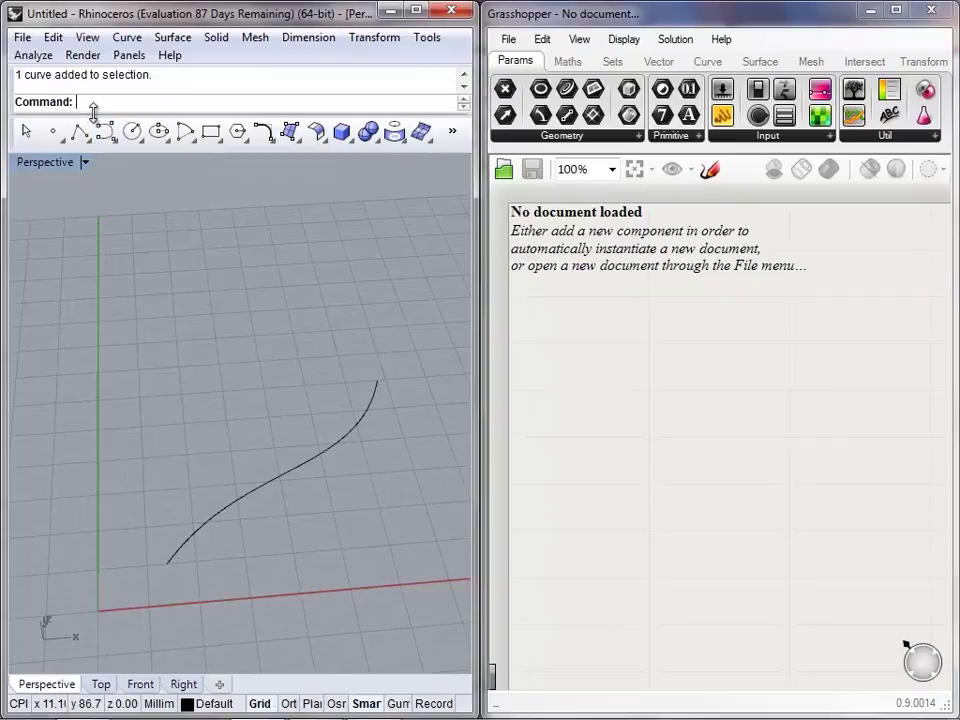
text(df)
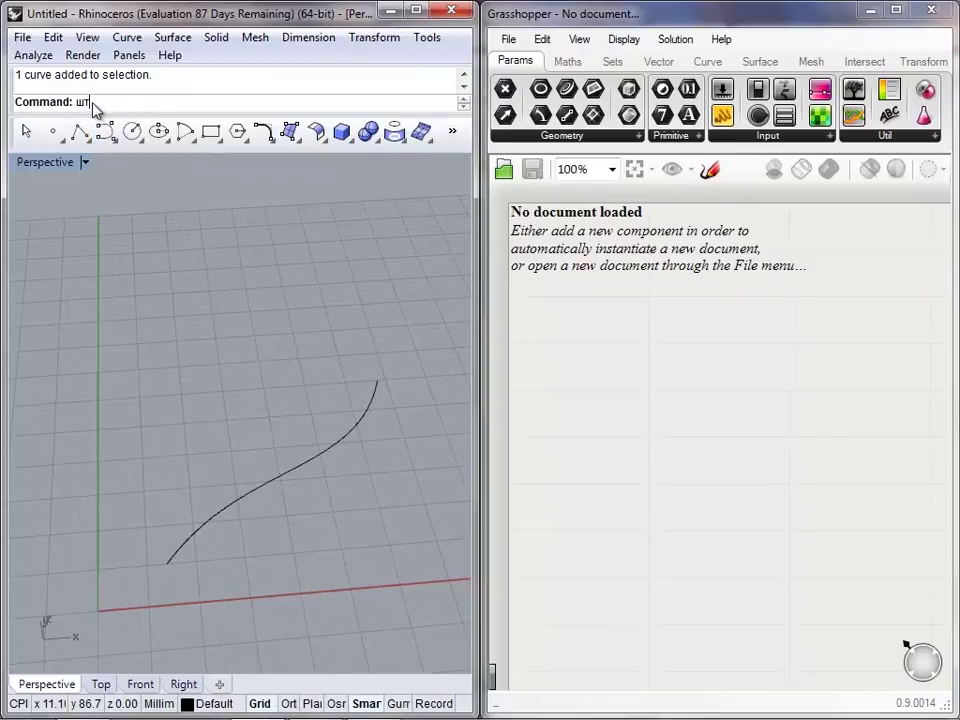
key(BackSpace)
key(BackSpace)
text(InterpCrv)
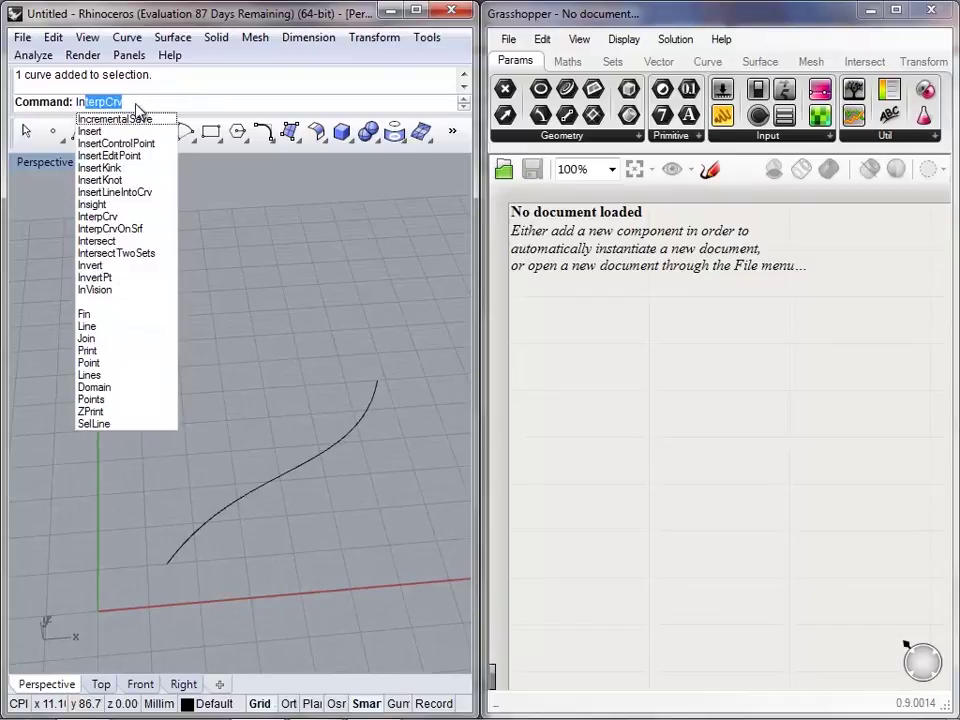
- Duplicate the S-shaped curve to make three similar curves spaced side by side
drag(296, 466, 232, 398)
click(338, 491)
click(331, 493)
click(319, 486)
key(ctrl+c)
key(ctrl+v)
key(ctrl+c)
key(ctrl+v)
- Raise the middle curve above the two outer curves
click(318, 424)
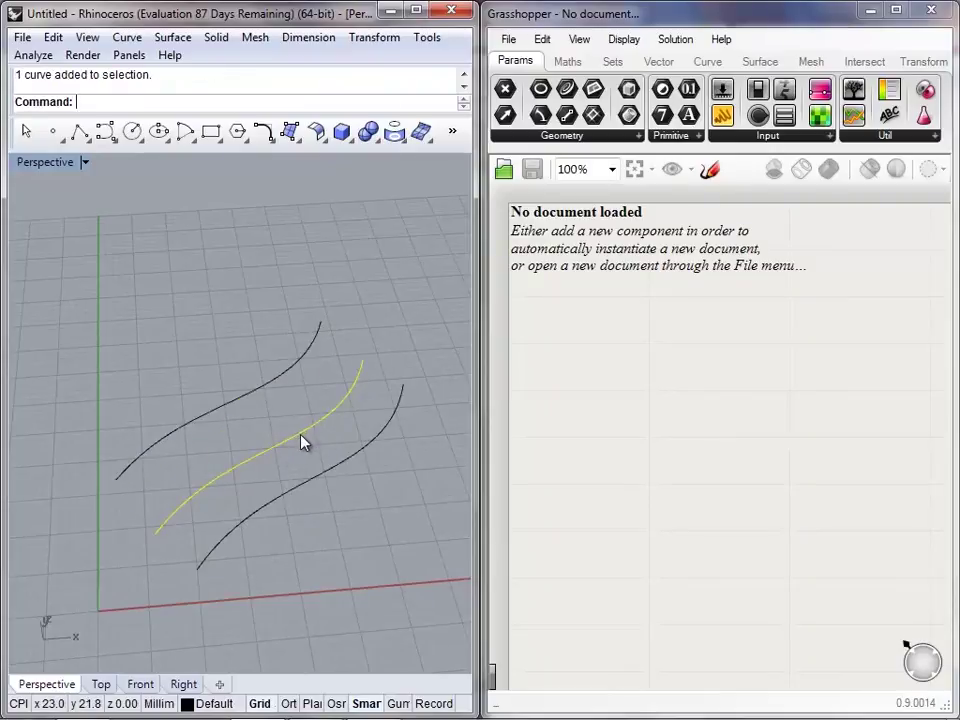
drag(300, 434, 301, 398)
click(343, 418)
right_drag(250, 446, 315, 486)
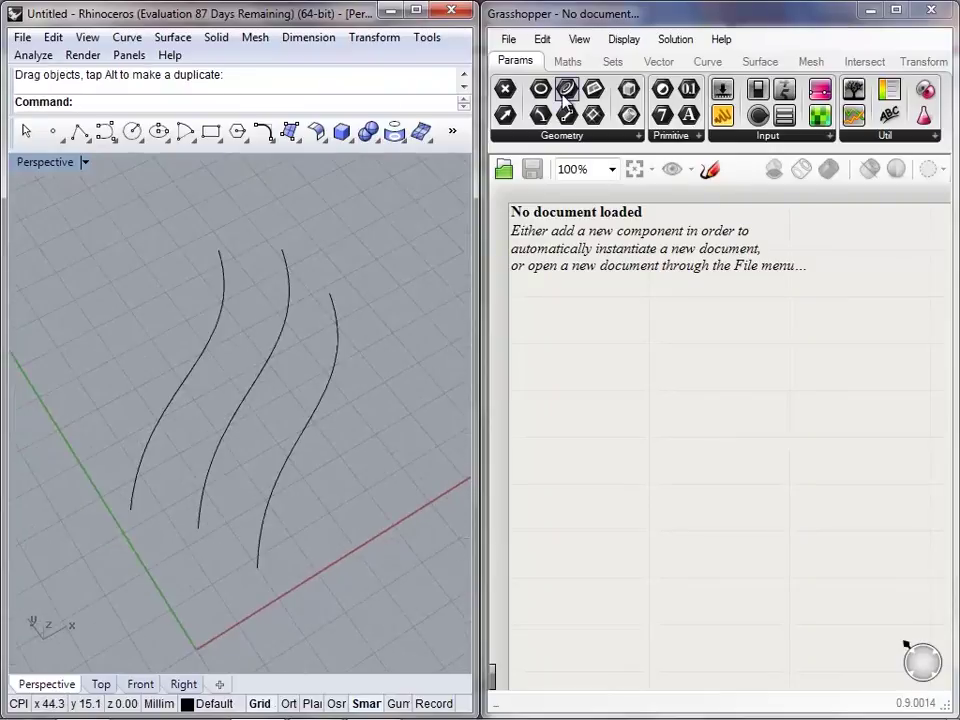
key(ctrl+a)
key(Escape)
- Add a Curve parameter to the Grasshopper canvas and reference all three Rhino curves in it in order, using Set Multiple Curves
drag(567, 90, 579, 296)
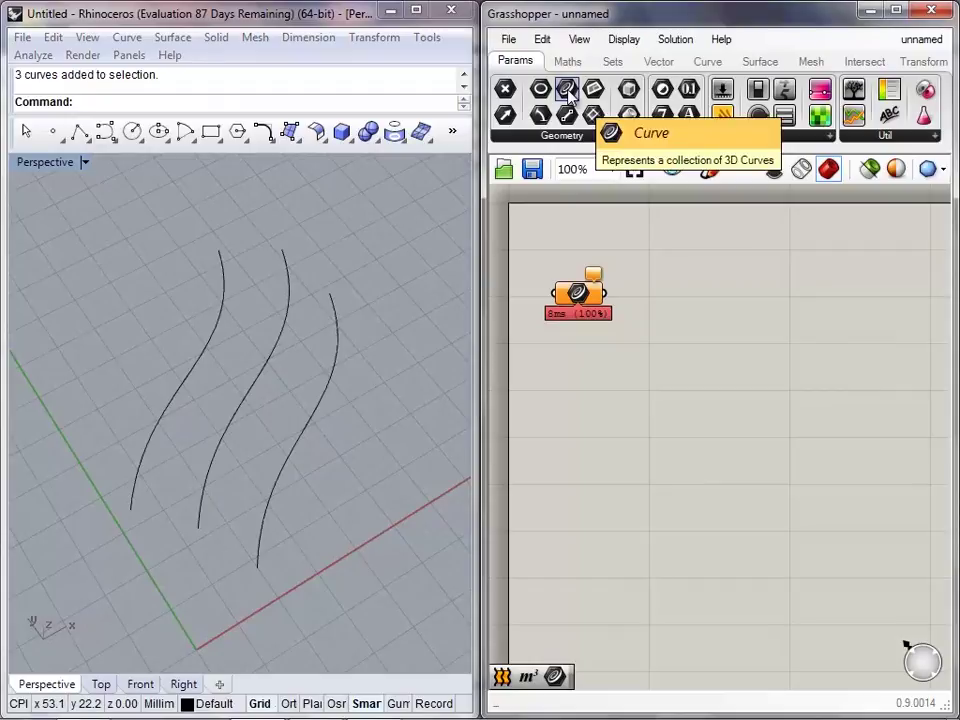
right_click(579, 293)
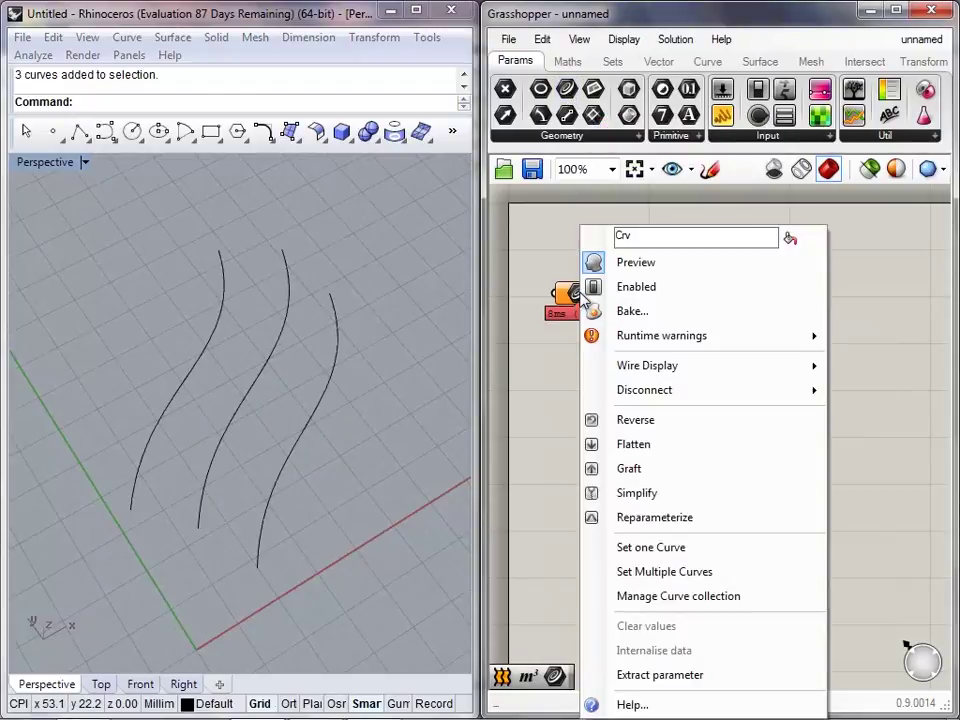
click(620, 571)
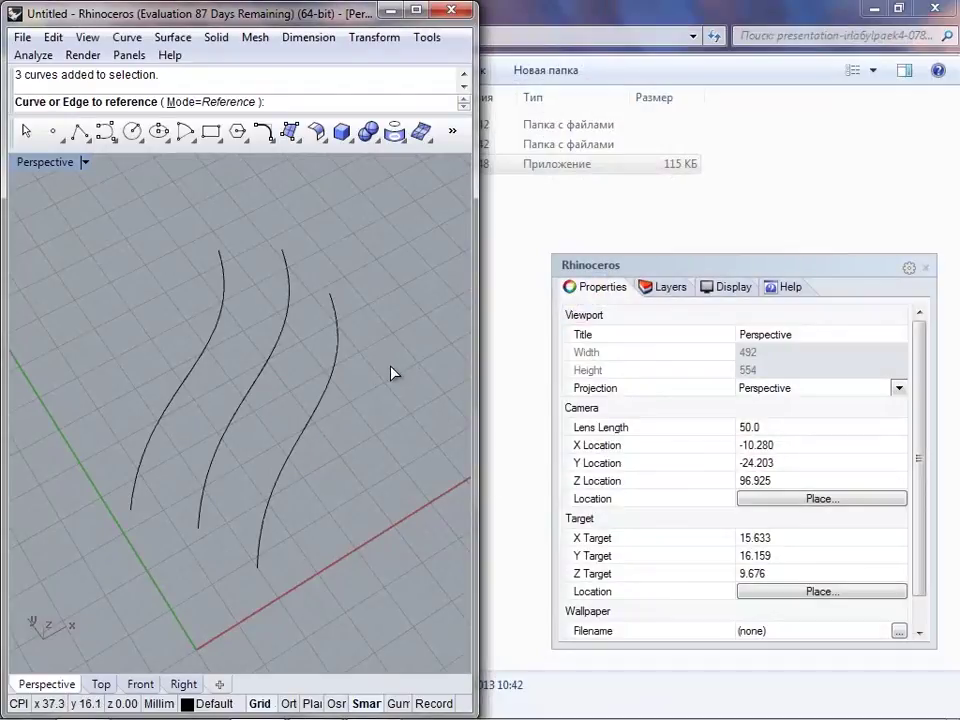
click(320, 406)
click(256, 378)
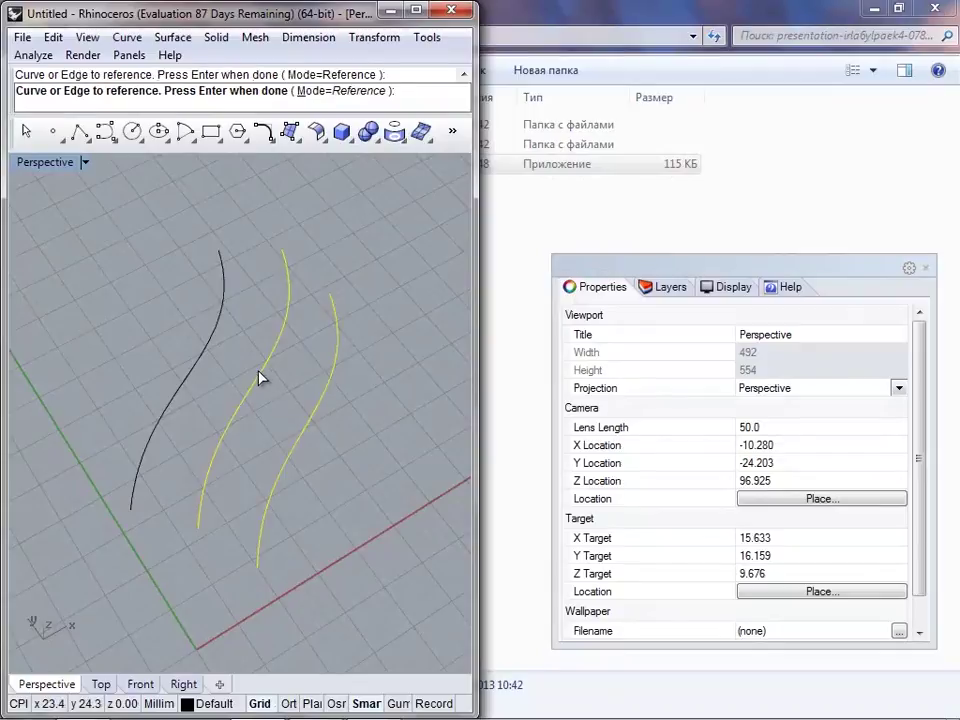
click(218, 368)
key(Return)
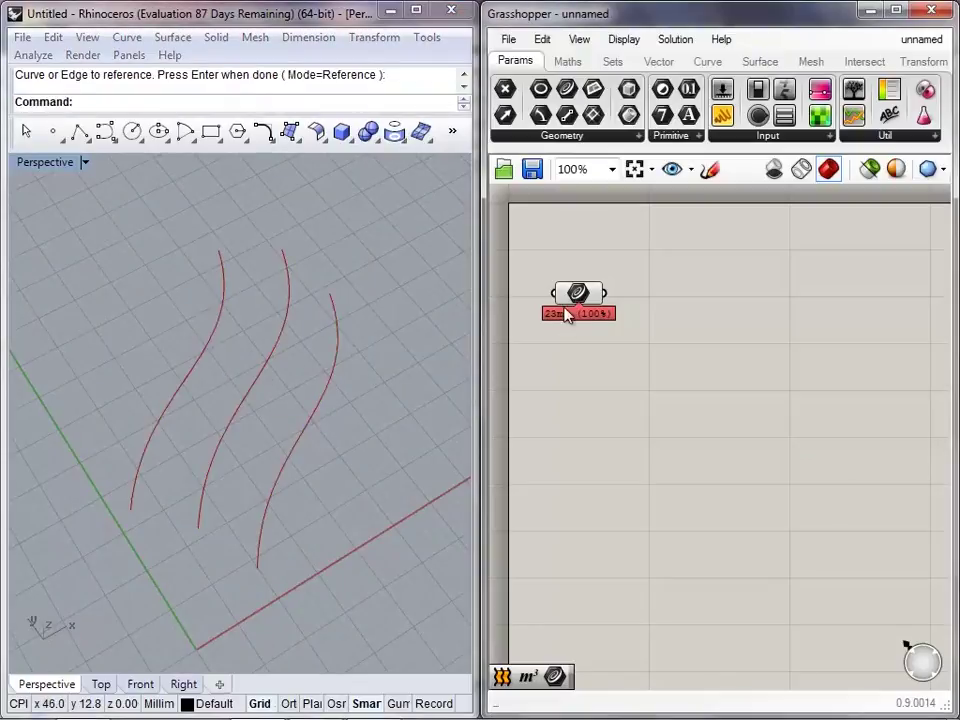
drag(577, 291, 577, 307)
- Add a Loft component beside the Curve parameter and connect the parameter's output to the C input
click(760, 62)
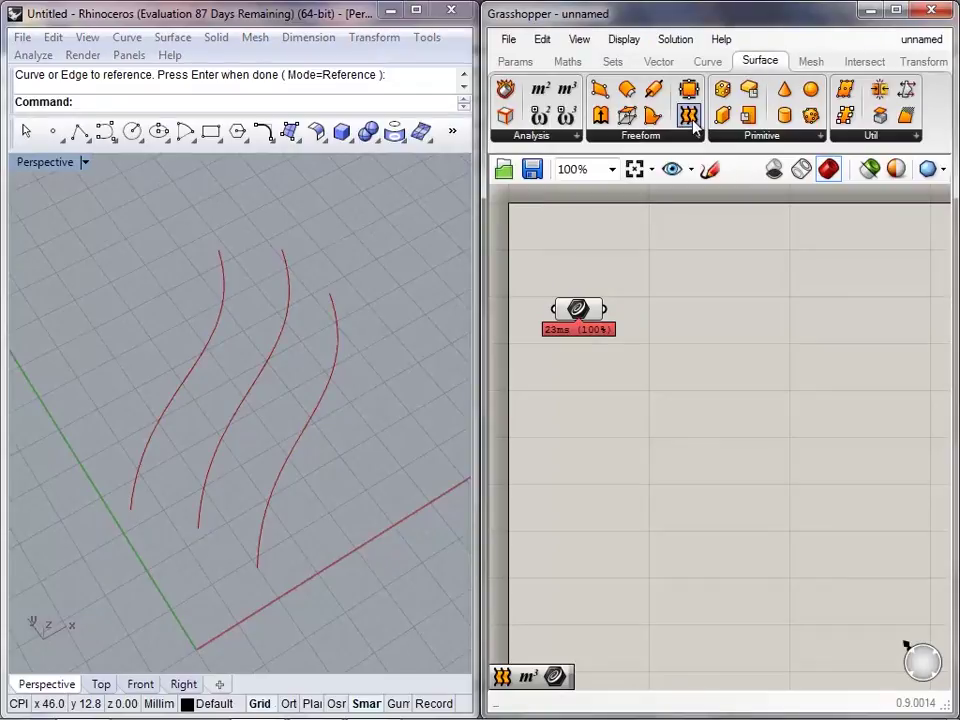
drag(690, 117, 605, 309)
drag(668, 336, 675, 328)
click(615, 405)
right_drag(172, 511, 246, 362)
drag(709, 388, 577, 293)
click(693, 364)
drag(693, 342, 683, 334)
click(680, 386)
- Set the normal preview colour in the document preview settings to fully opaque white
right_drag(230, 461, 160, 518)
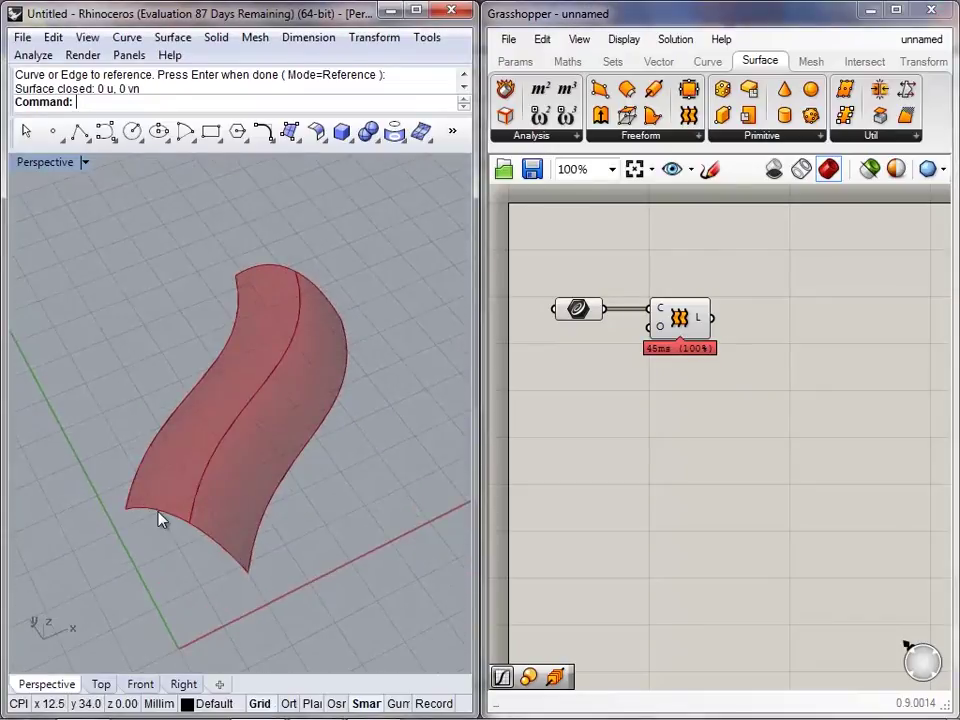
right_drag(371, 414, 228, 336)
click(893, 174)
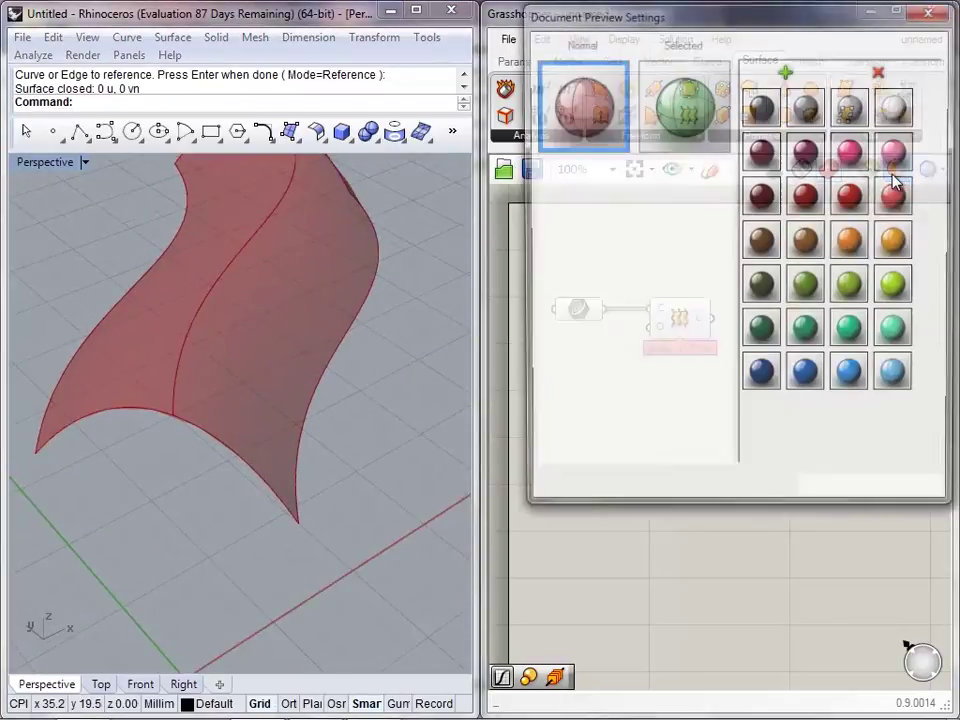
click(929, 14)
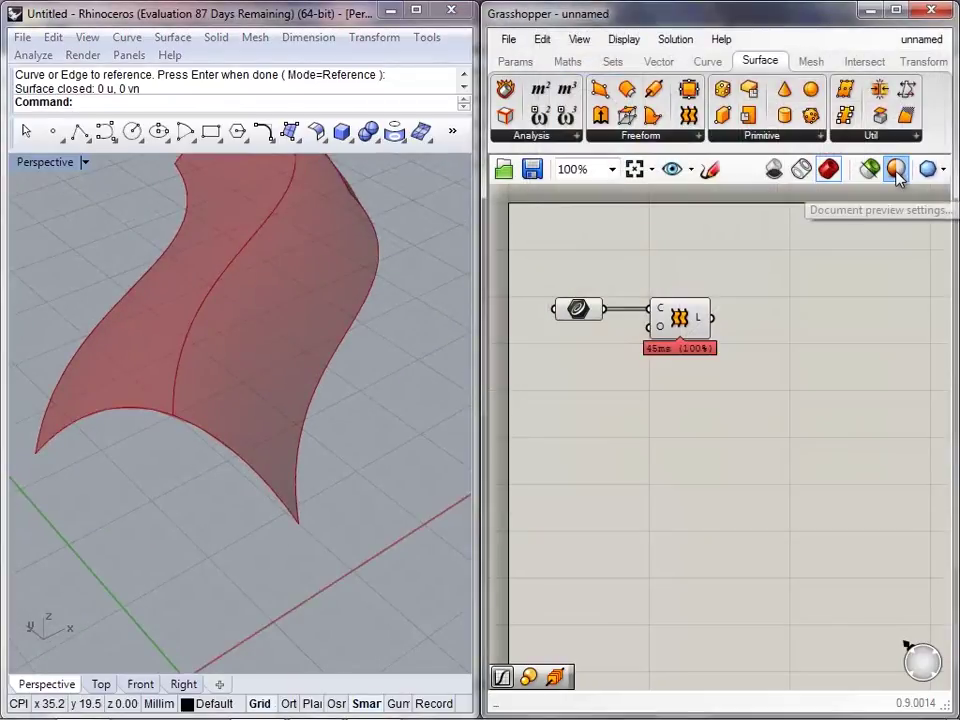
click(896, 171)
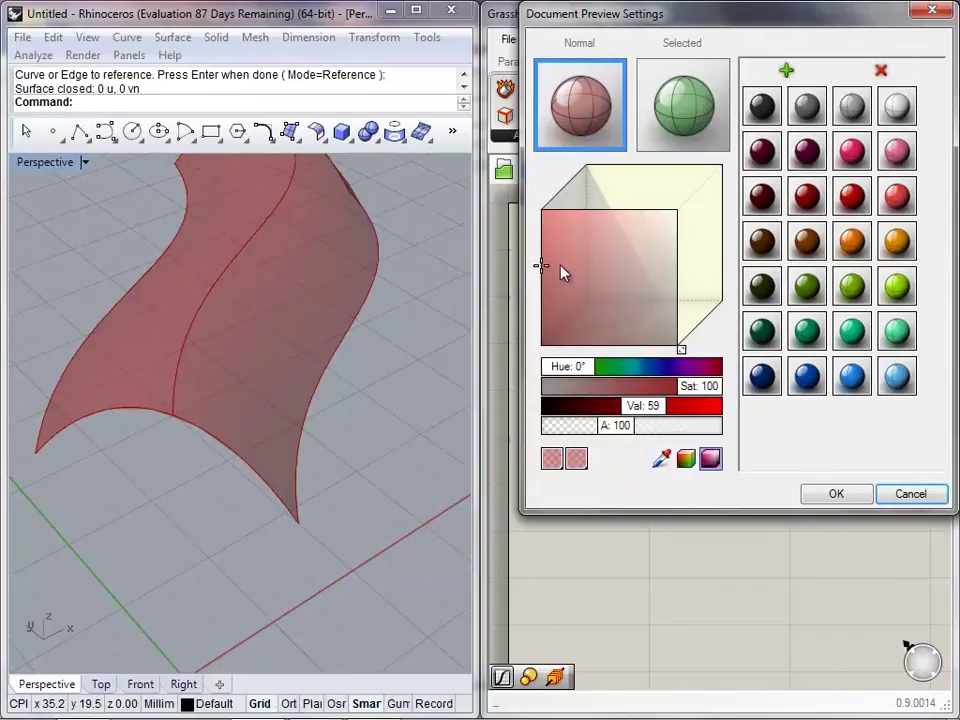
mouse_move(540, 270)
mouse_down()
mouse_move(696, 274)
mouse_move(722, 238)
mouse_up()
drag(605, 425, 730, 432)
click(818, 497)
- Examine the edges of the lofted surface preview up close for faceting
shift+right_drag(266, 380, 250, 525)
scroll(248, 500, down, 4)
scroll(276, 375, up, 12)
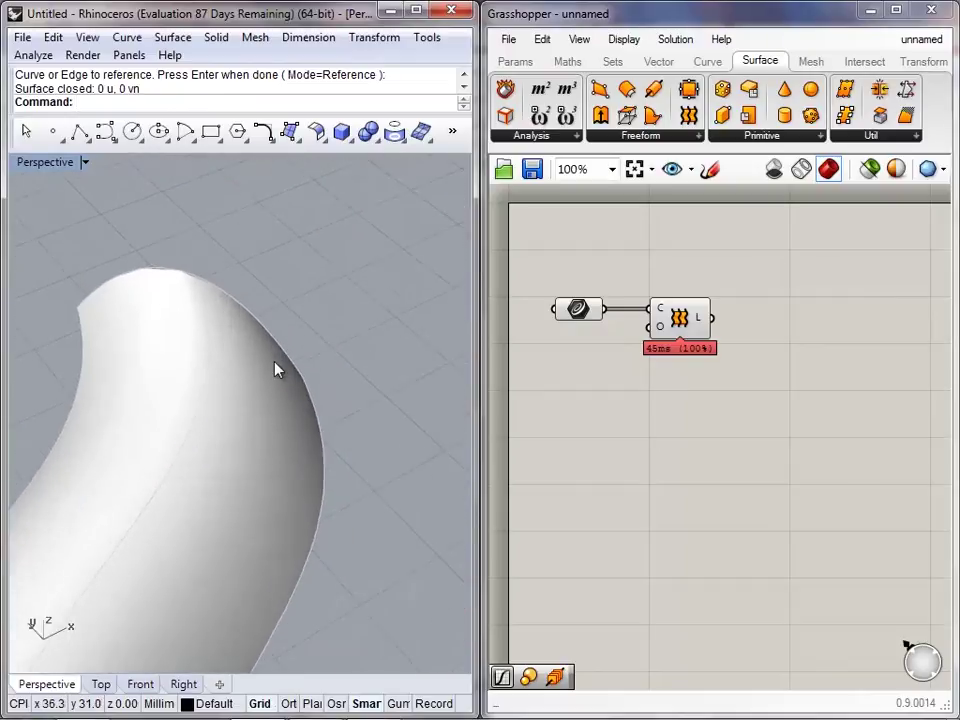
scroll(279, 397, down, 4)
right_drag(276, 391, 284, 319)
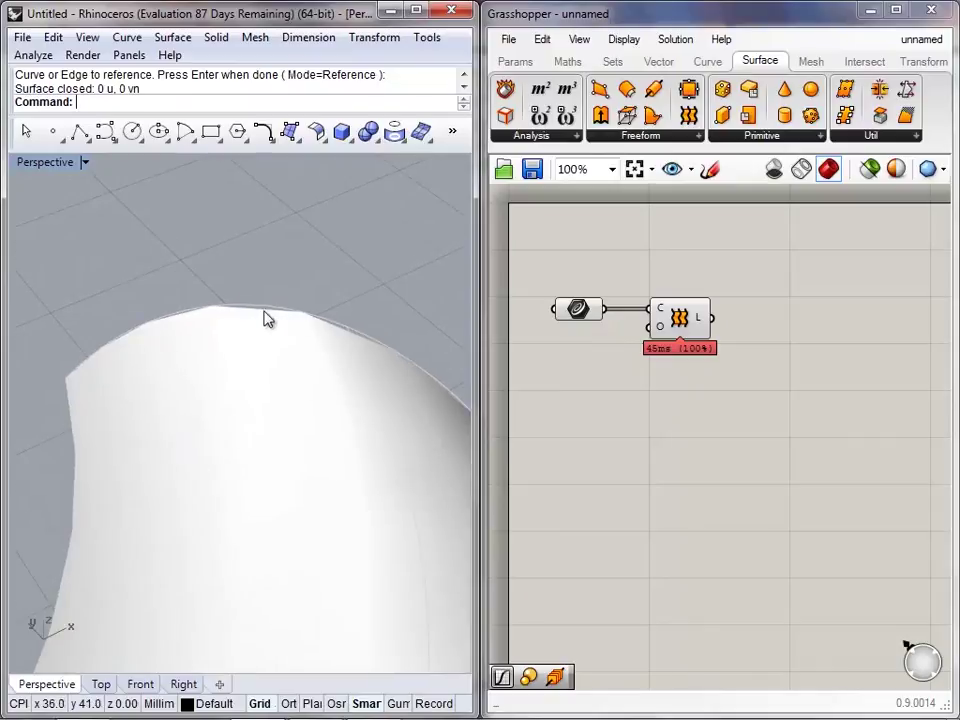
scroll(236, 366, down, 13)
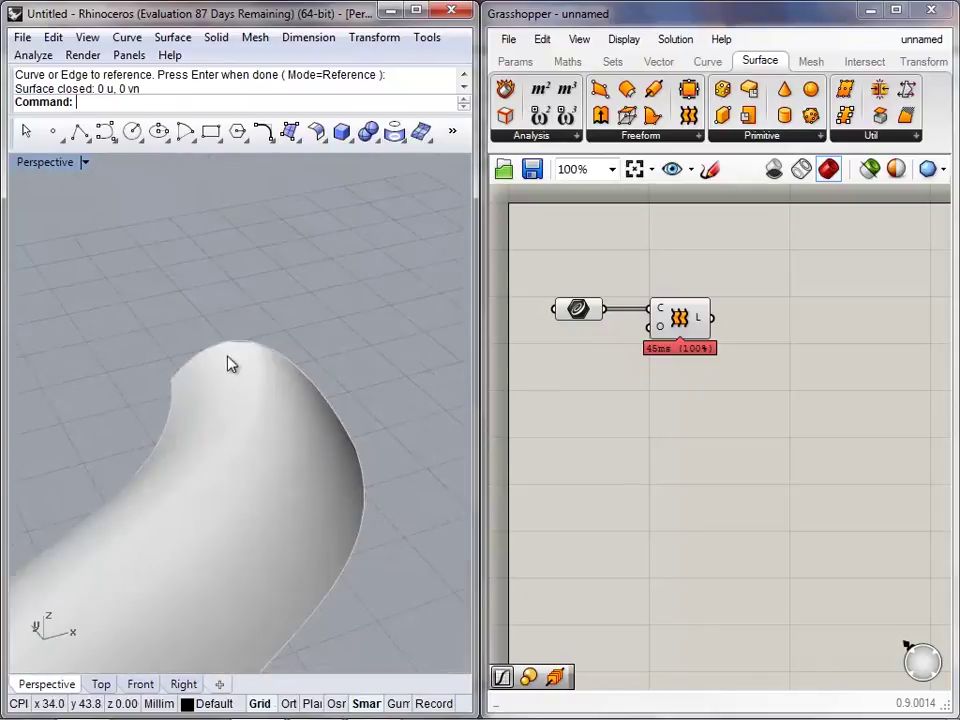
right_drag(248, 369, 268, 413)
right_drag(206, 373, 231, 365)
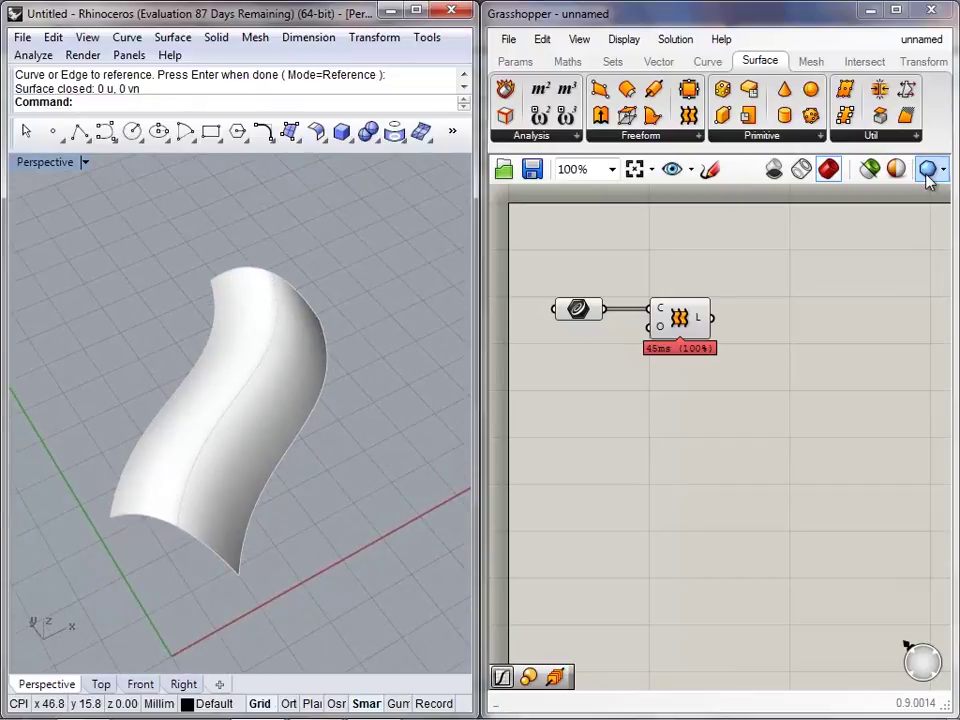
- Set the preview mesh quality to High Quality and check the loft's edges up close
click(930, 171)
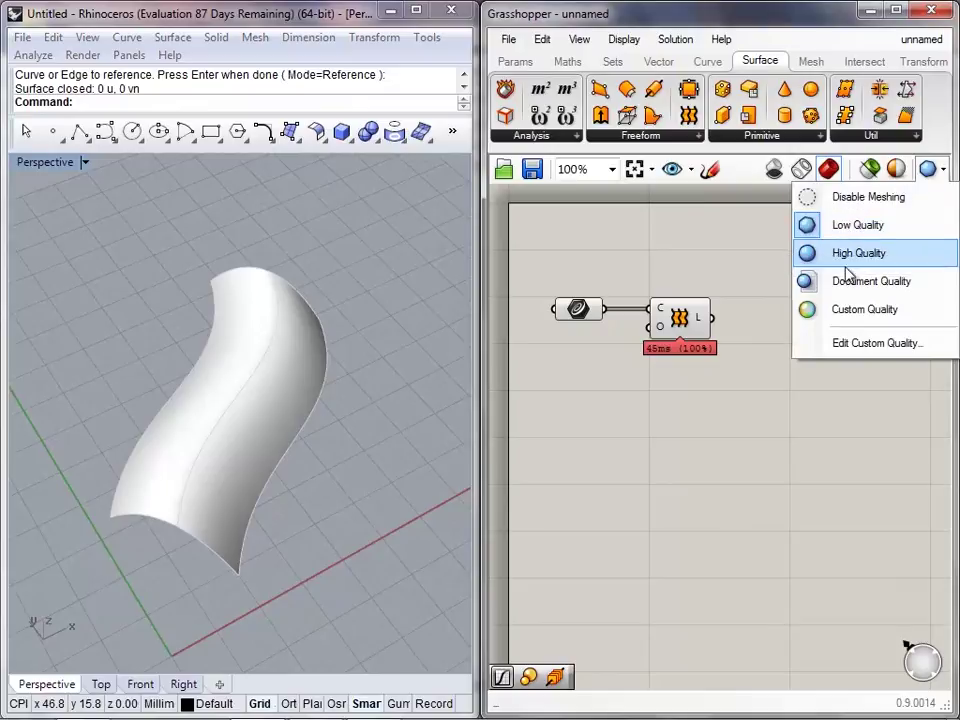
click(845, 253)
right_drag(154, 424, 231, 369)
scroll(344, 439, up, 9)
scroll(233, 376, down, 10)
shift+right_drag(226, 268, 150, 444)
scroll(238, 250, up, 7)
scroll(241, 285, up, 6)
scroll(243, 299, down, 14)
right_drag(241, 445, 260, 450)
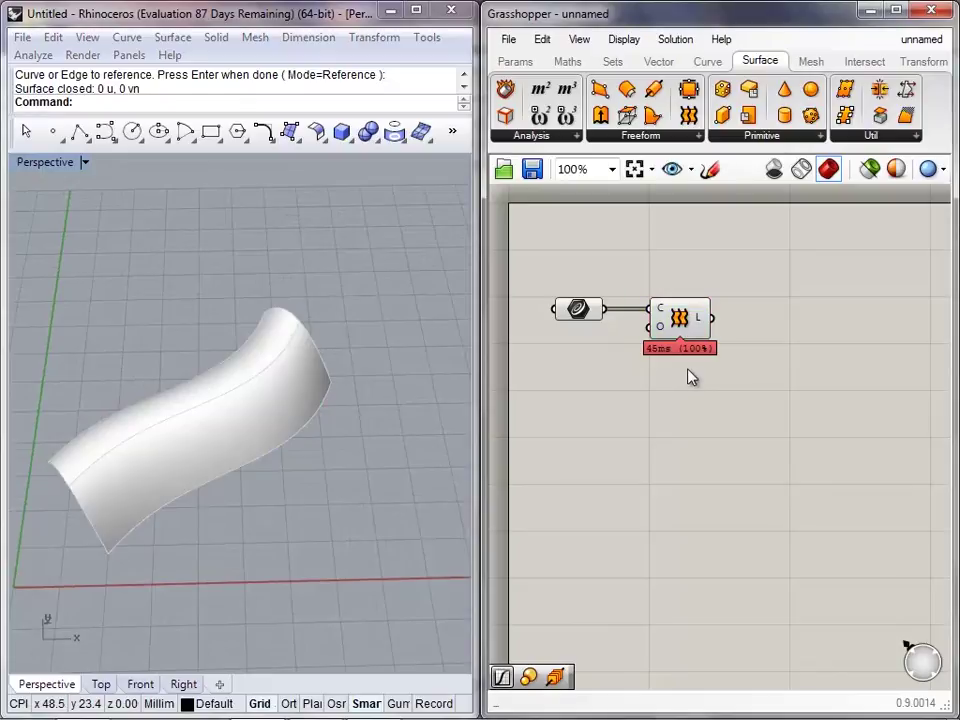
- Move the Loft component slightly closer to the Curve parameter
mouse_move(705, 320)
drag(678, 322, 668, 321)
click(773, 343)
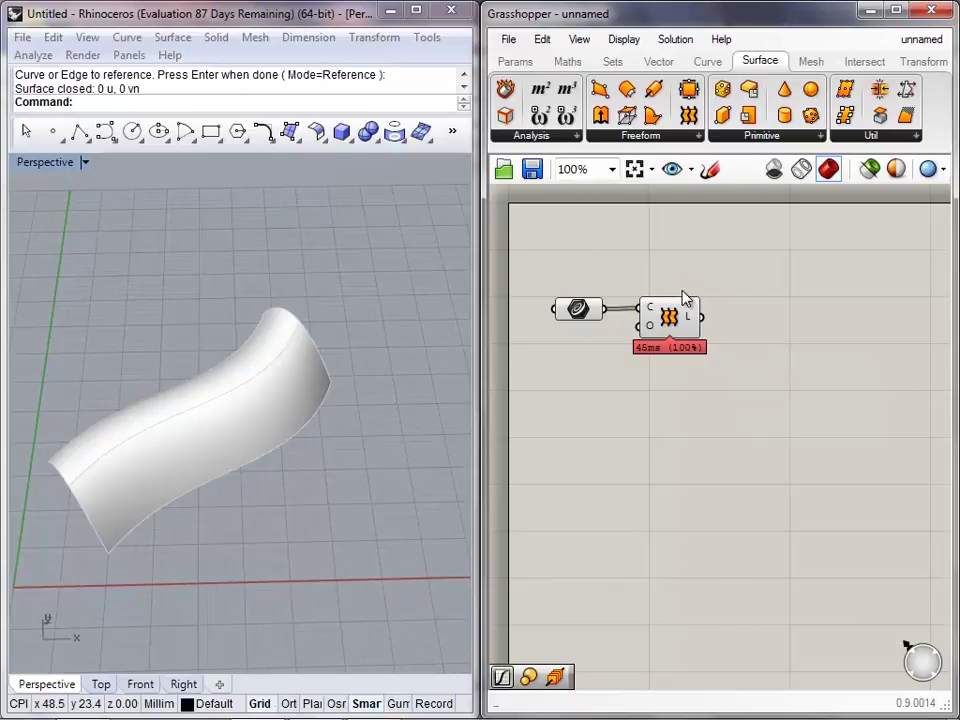
- Shift the outer curve nearest the red axis and reshape it by moving its two middle control points and near end point outward
right_drag(162, 424, 138, 567)
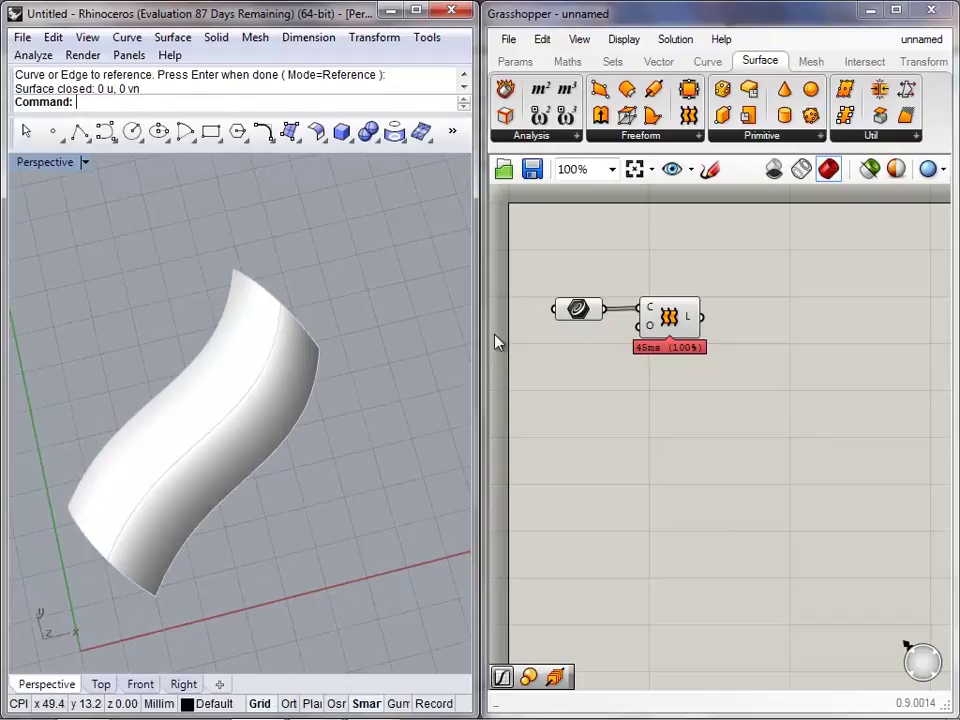
drag(272, 455, 296, 470)
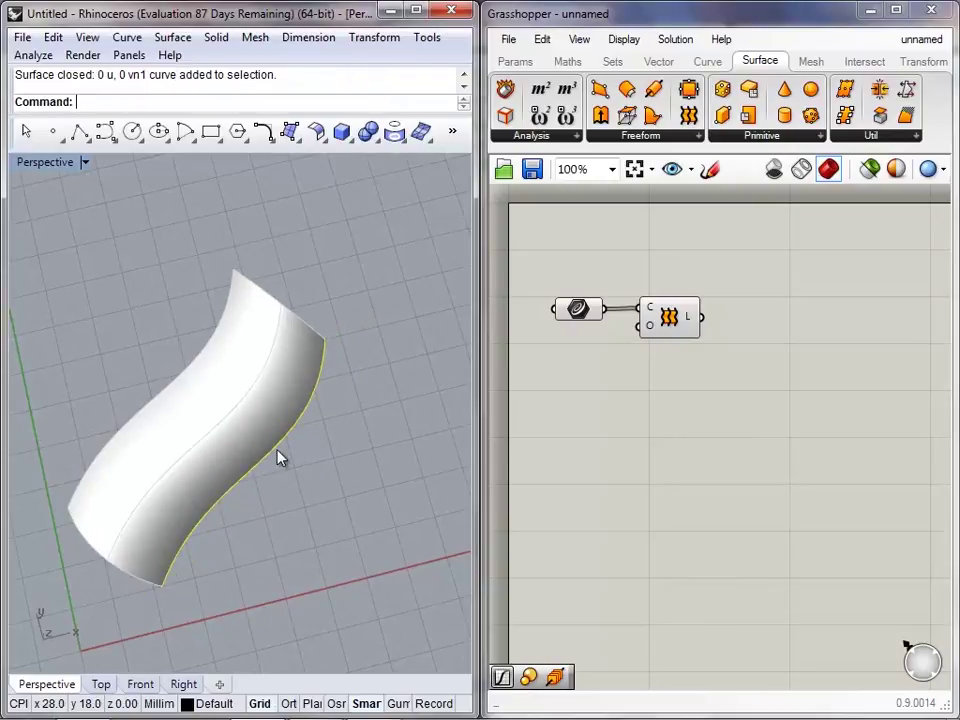
key(F10)
drag(318, 462, 377, 523)
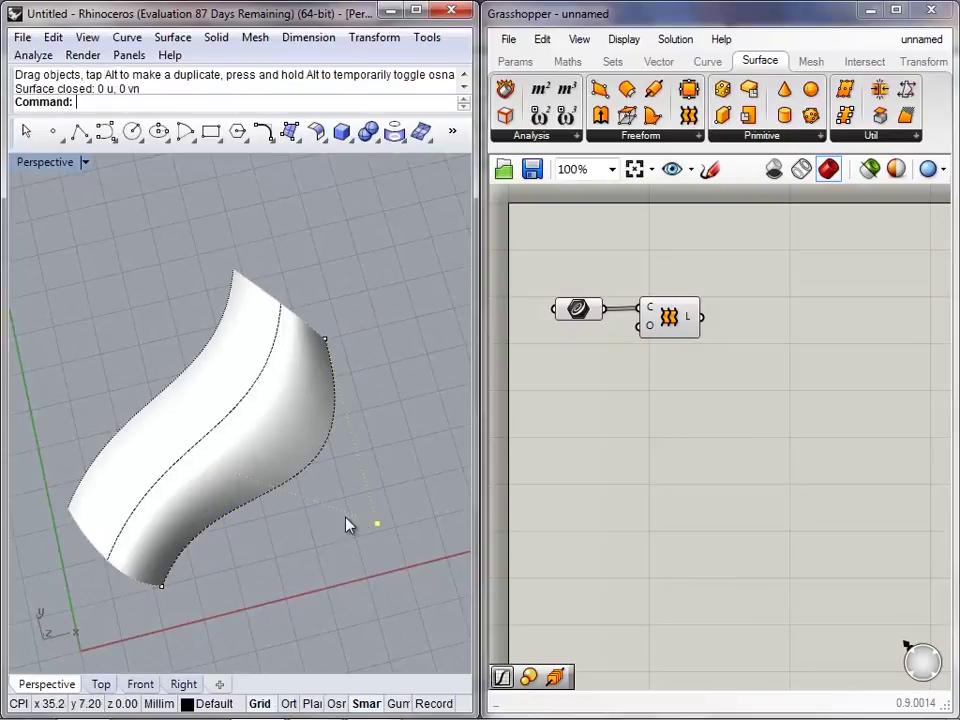
drag(221, 469, 234, 568)
drag(162, 586, 134, 619)
right_drag(281, 542, 350, 428)
mouse_move(166, 450)
right_down()
mouse_move(227, 399)
mouse_move(218, 382)
mouse_move(199, 513)
mouse_move(160, 472)
right_up()
- Move the Curve parameter and Loft component higher on the canvas and space them farther apart
drag(676, 374, 585, 306)
drag(674, 316, 694, 278)
drag(693, 298, 729, 298)
click(733, 347)
- Move the reshaped outer curve slightly, keeping the loft linked to it
right_drag(82, 468, 207, 385)
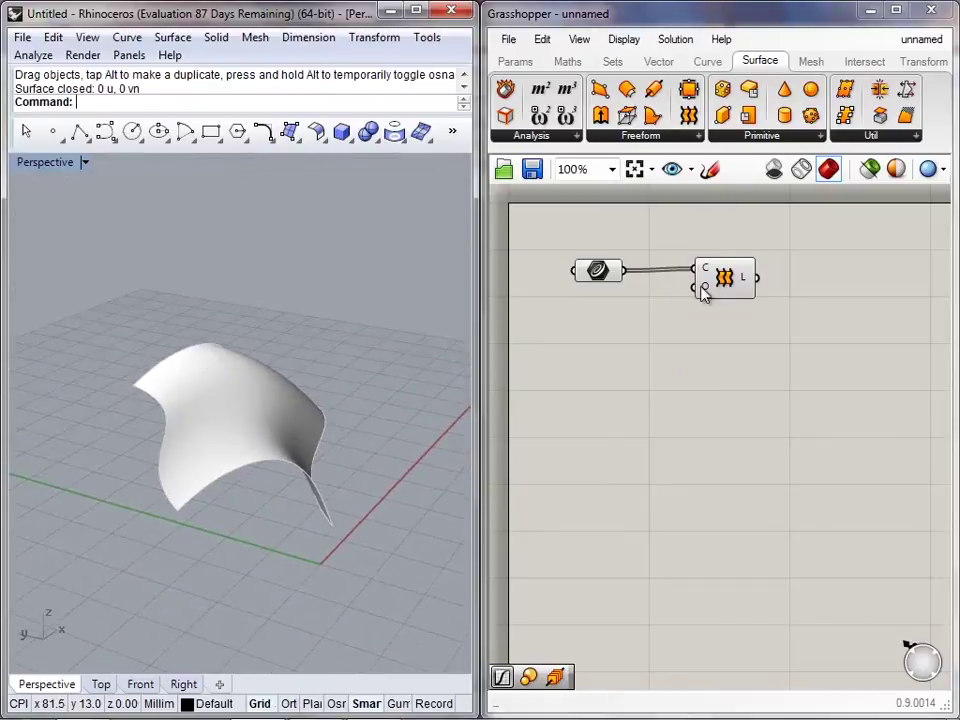
click(331, 518)
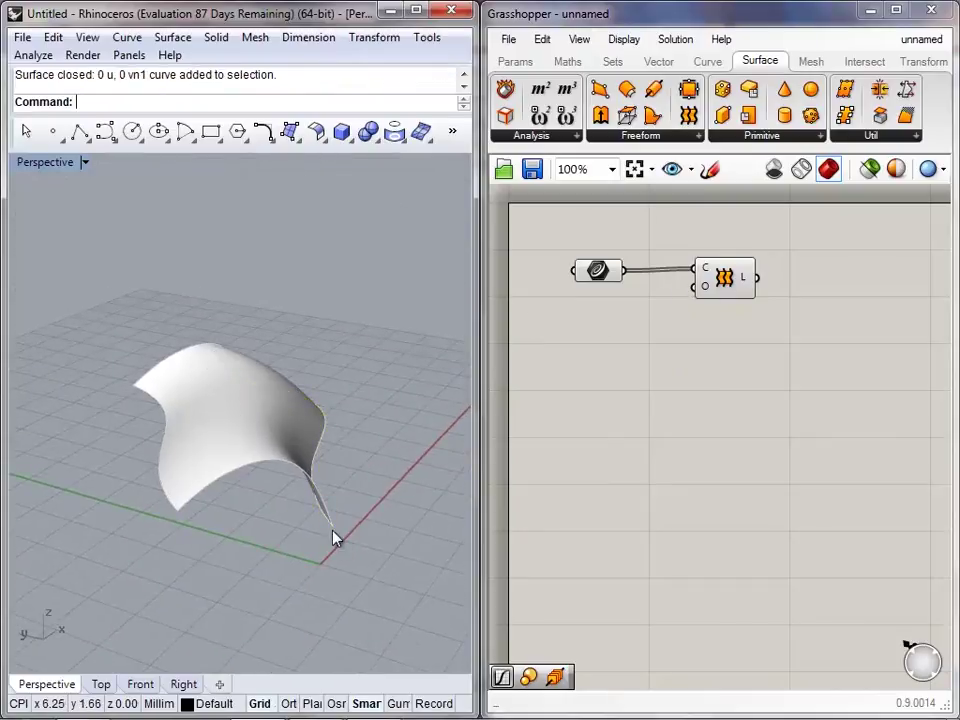
mouse_move(328, 521)
mouse_down()
mouse_move(240, 533)
mouse_move(182, 525)
mouse_move(336, 518)
mouse_up()
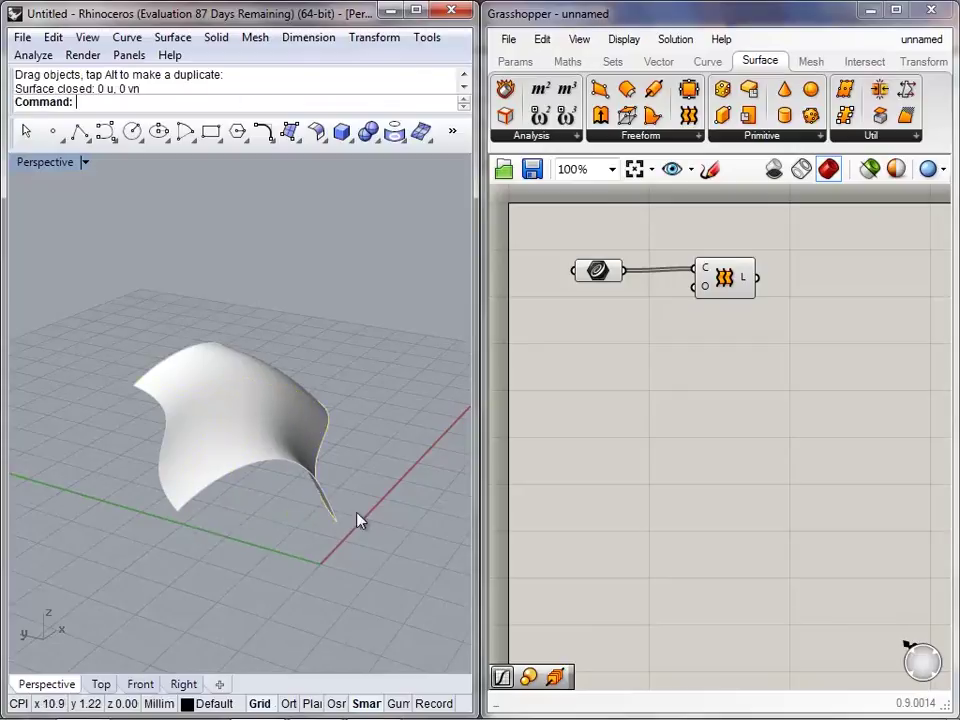
- Look at the options available on the Loft component's O input
right_click(703, 290)
click(661, 289)
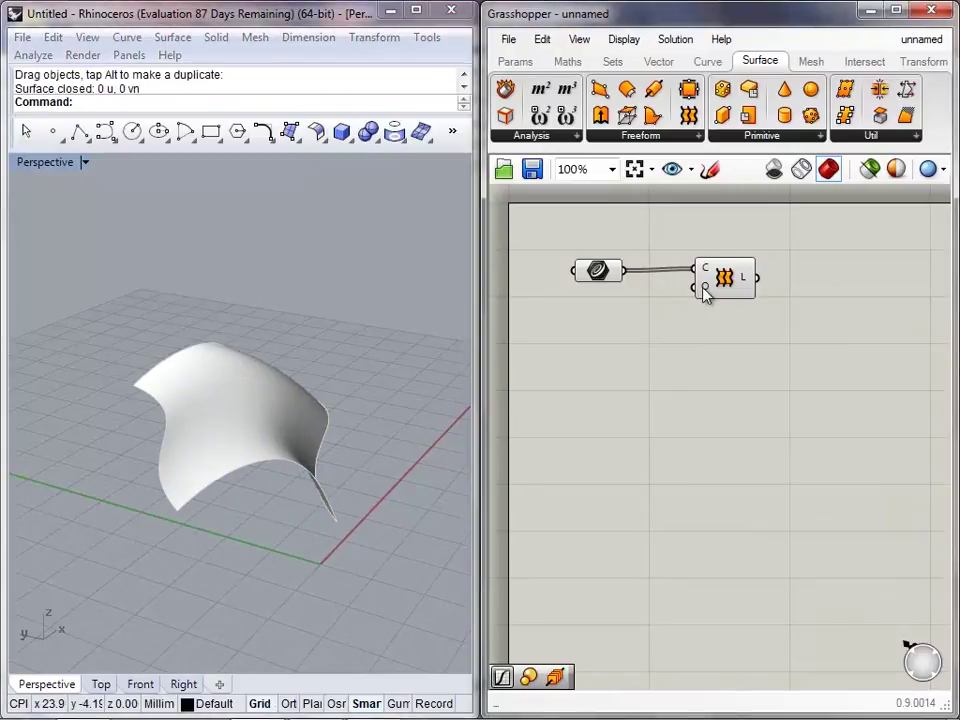
- Enable Closed loft in the loft options of the Loft component's O input and commit the change
drag(723, 279, 715, 277)
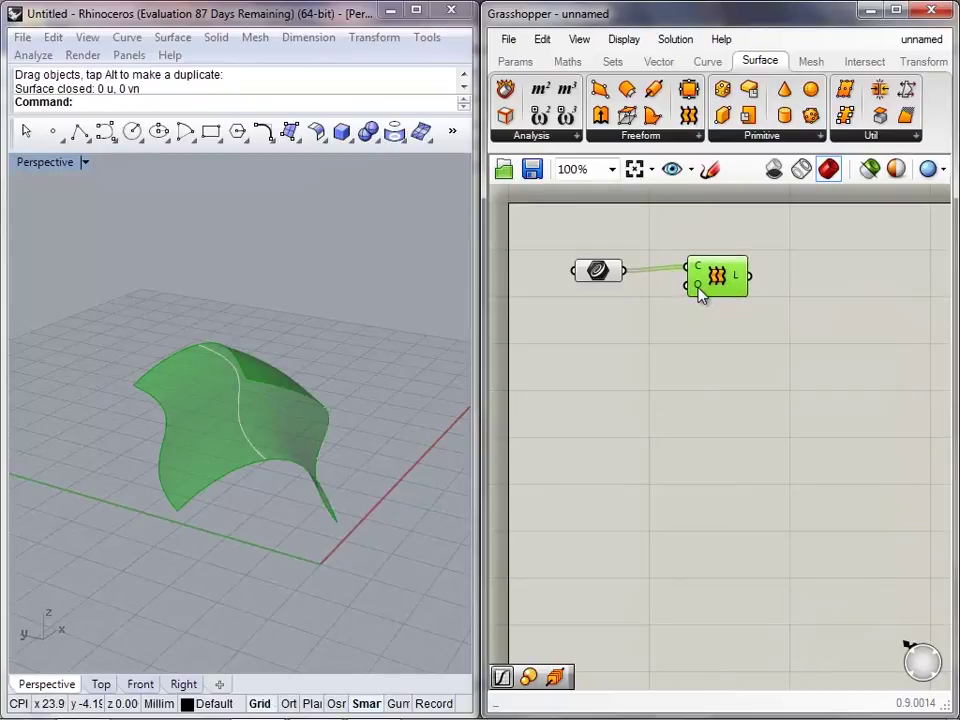
right_click(699, 288)
mouse_move(745, 466)
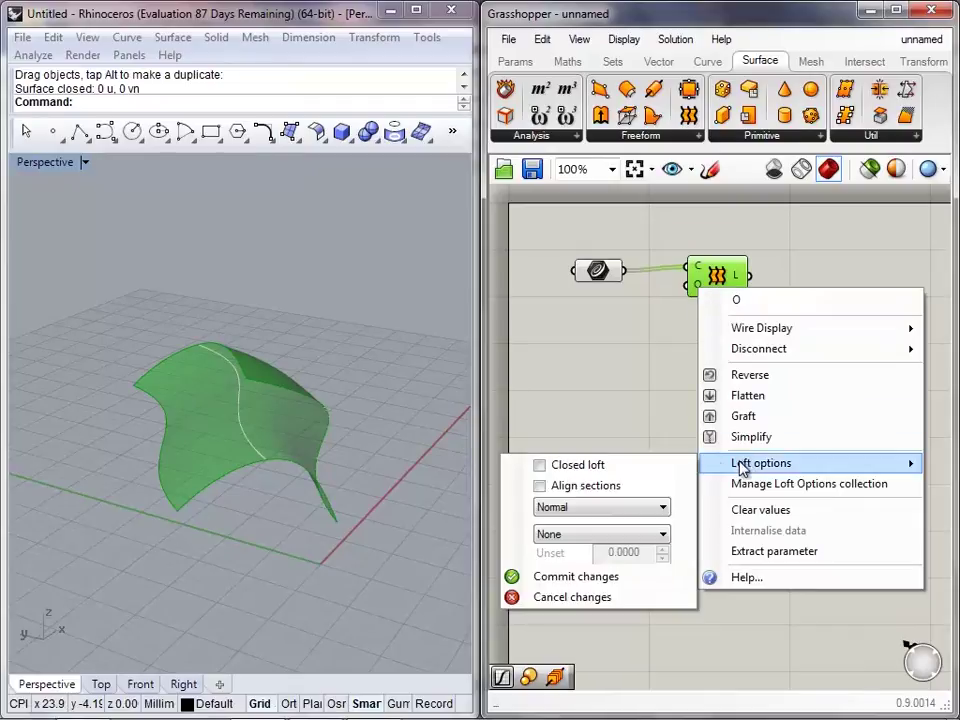
click(540, 466)
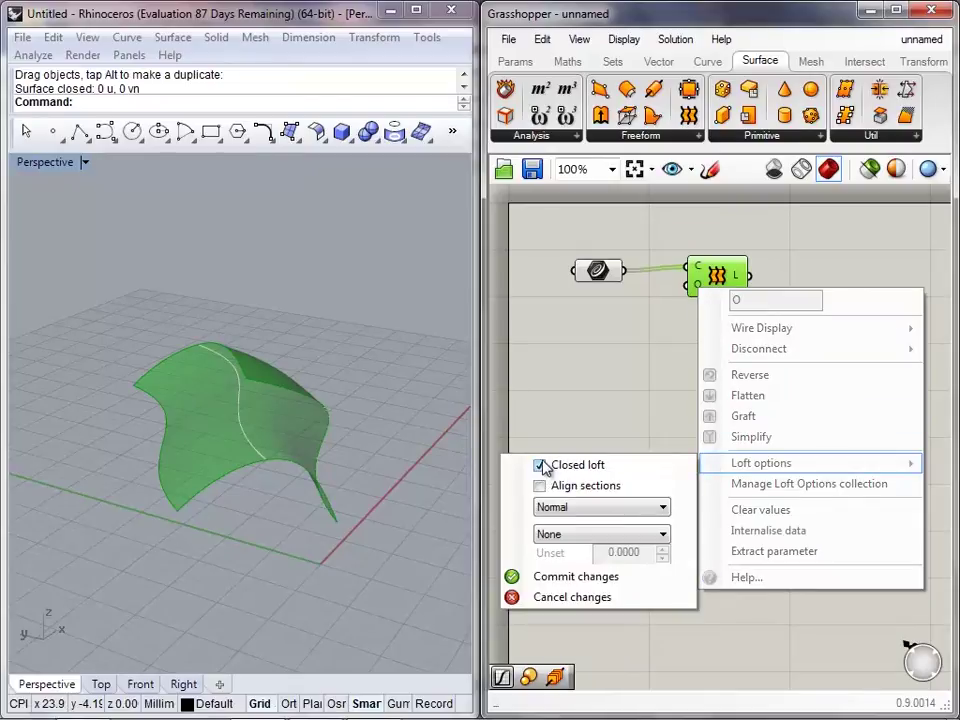
click(544, 578)
click(645, 429)
- Select the three loft curves together and move them away from the red axis to free up space
right_drag(312, 480, 258, 395)
drag(322, 557, 171, 386)
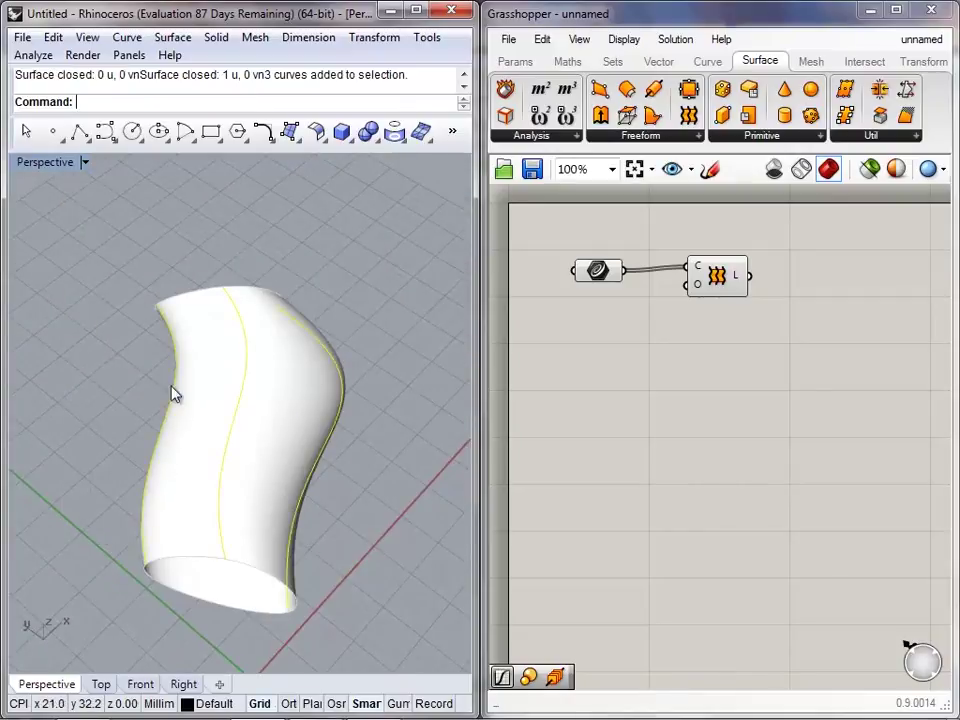
drag(225, 436, 88, 287)
click(203, 371)
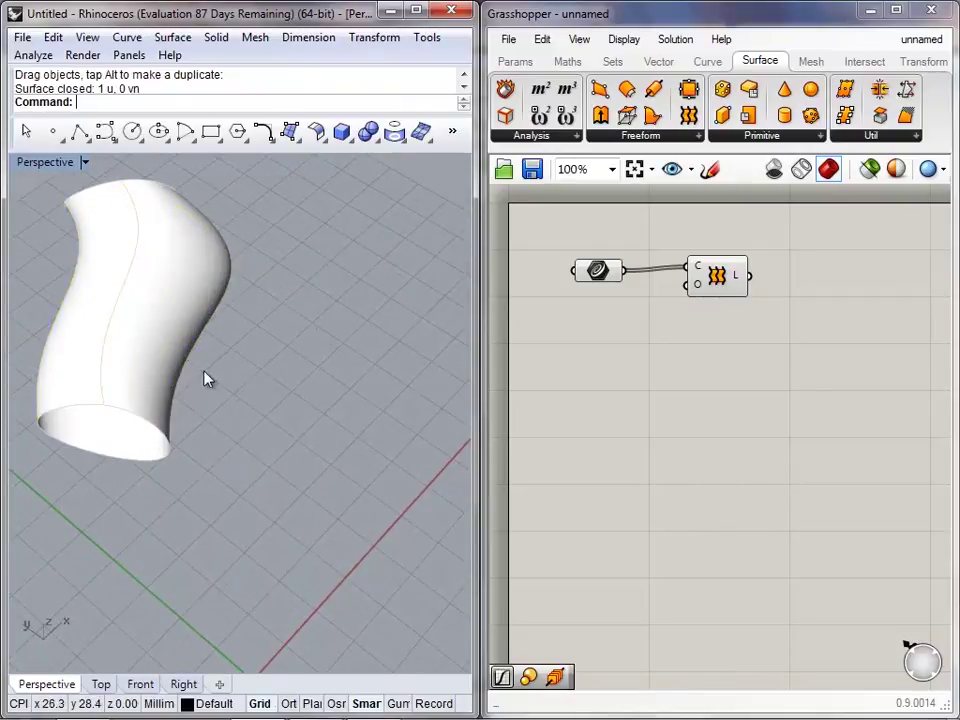
shift+right_drag(203, 371, 305, 437)
drag(333, 492, 142, 385)
drag(214, 390, 175, 364)
click(353, 420)
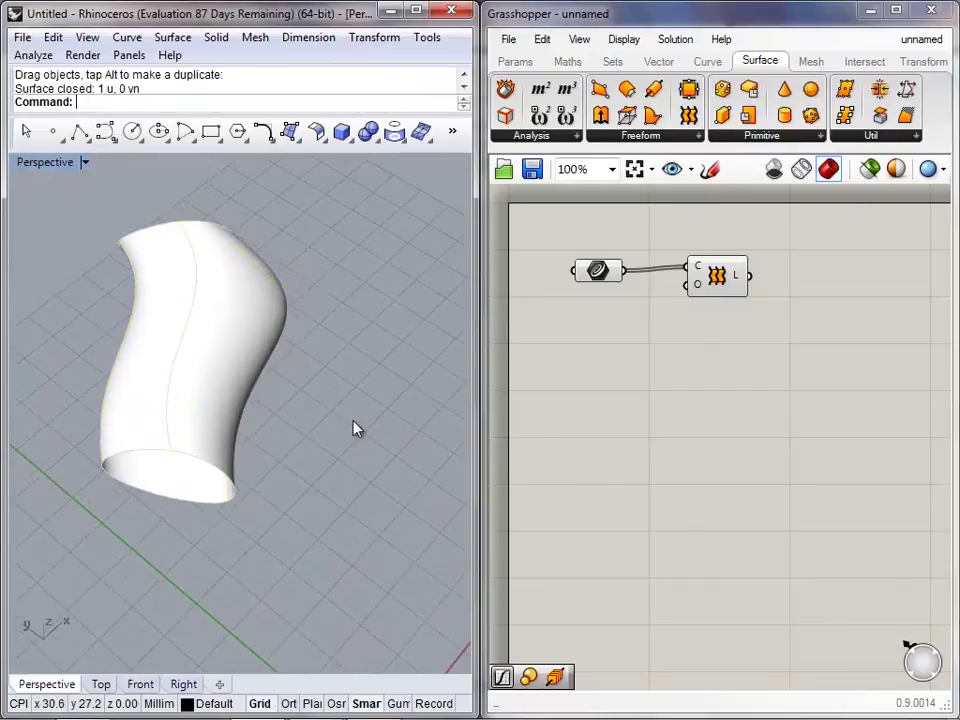
shift+right_drag(353, 420, 235, 403)
click(138, 388)
click(190, 405)
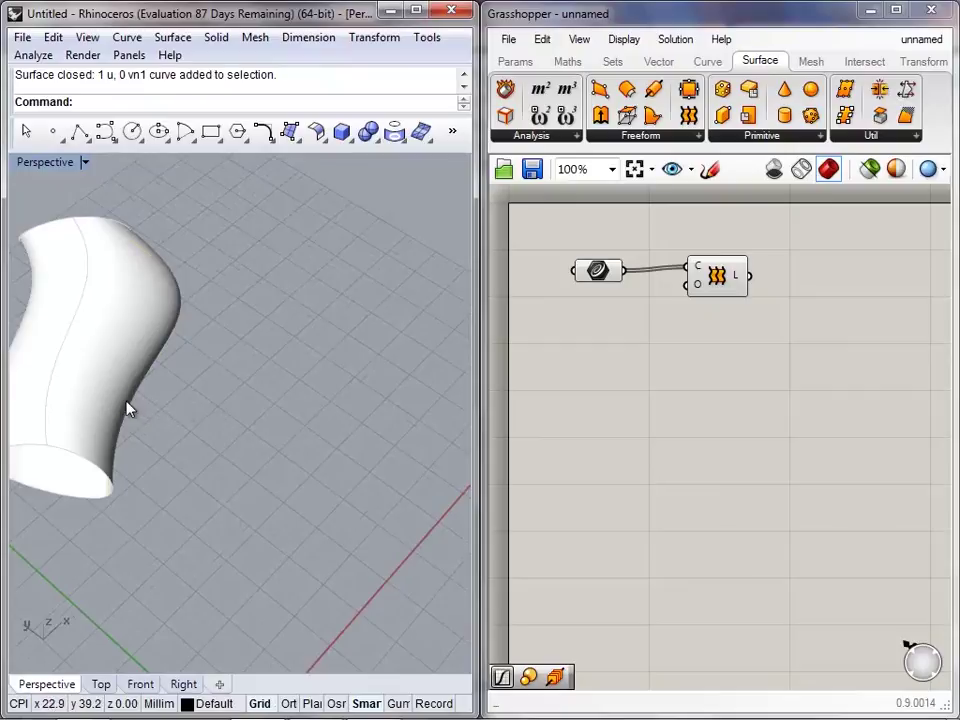
click(127, 403)
click(197, 427)
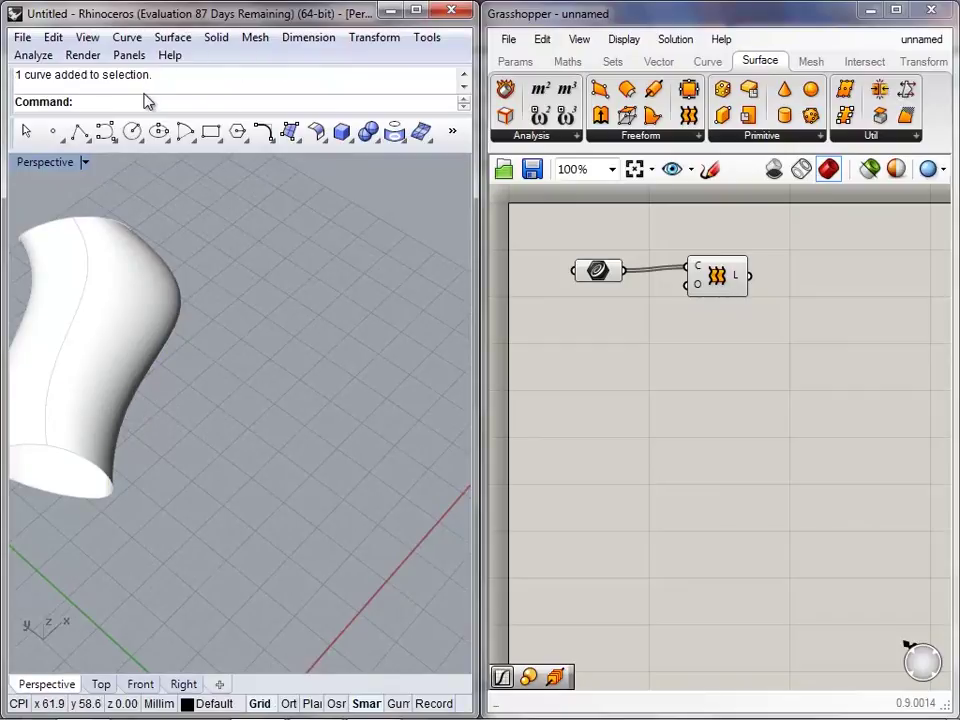
- Draw a closed interpolated curve through four points on the empty grid between the loft and the red axis
text(InterpCrv)
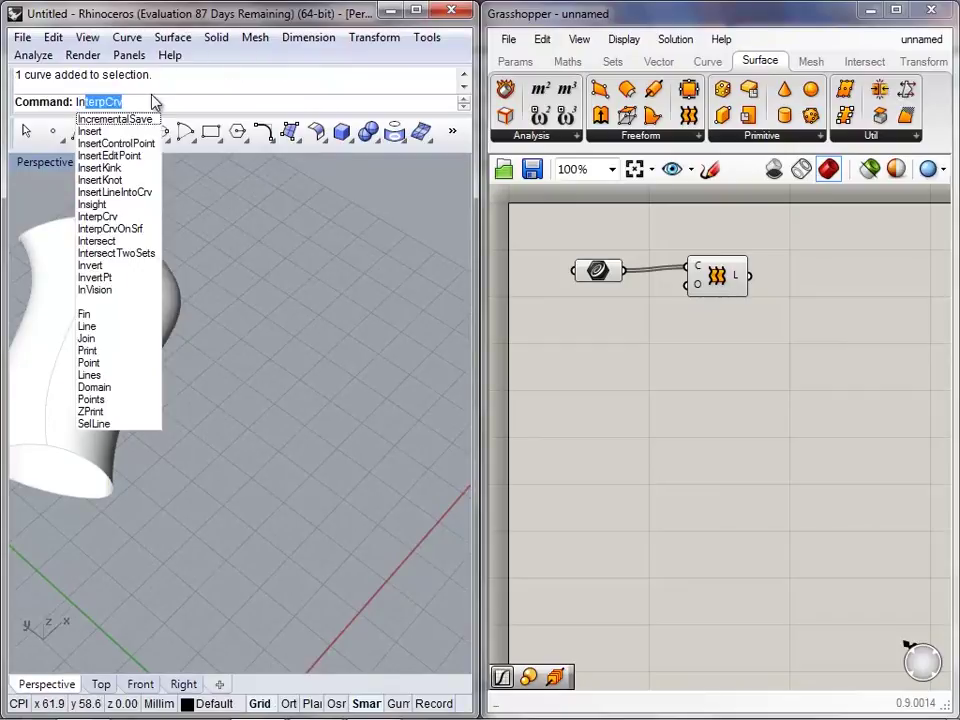
key(Return)
click(216, 551)
click(213, 440)
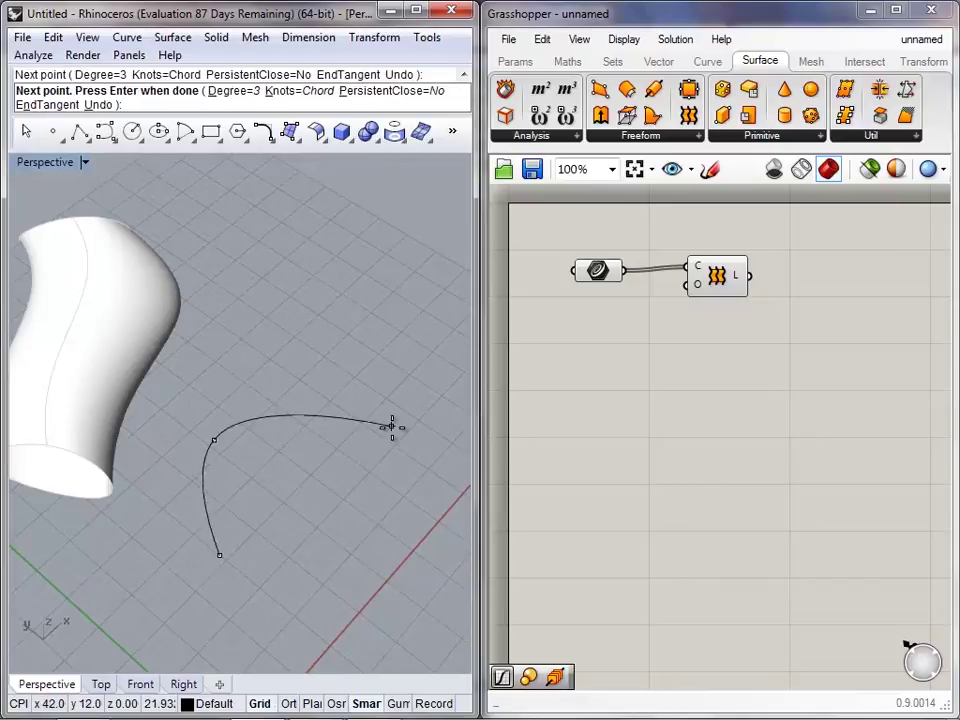
click(391, 427)
click(304, 527)
click(220, 555)
- Move the new closed curve slightly toward the red axis
drag(265, 554, 268, 579)
click(309, 589)
right_drag(309, 589, 265, 500)
drag(260, 518, 257, 528)
click(277, 529)
- Copy the closed curve vertically above the original, and duplicate it once more at a height between the two
click(266, 526)
key(ctrl+c)
key(ctrl+v)
drag(264, 530, 279, 450)
key(ctrl+x)
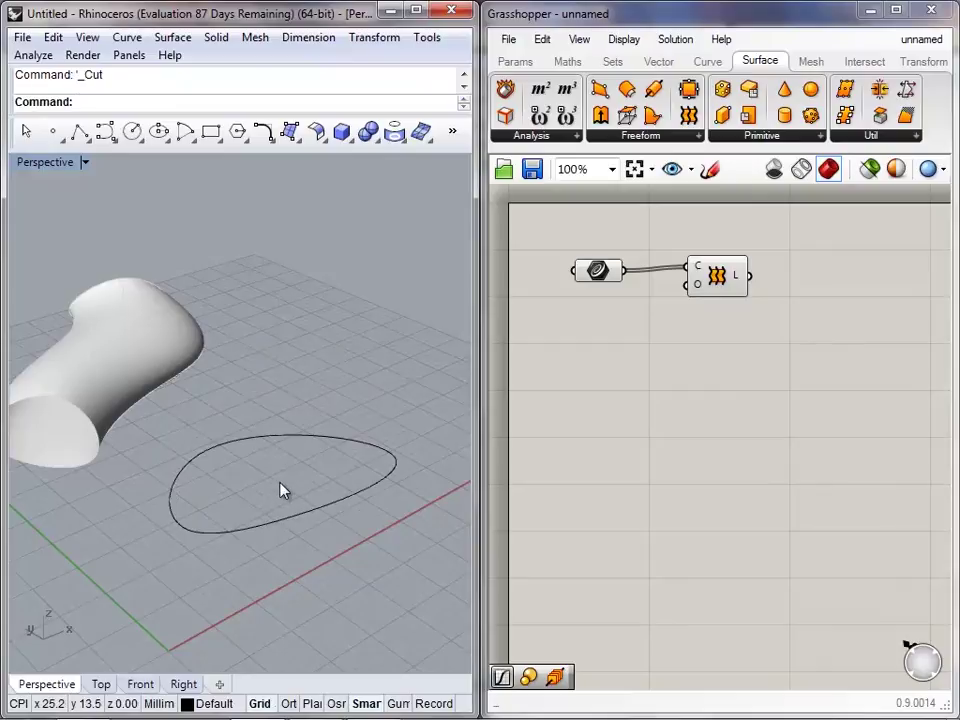
key(ctrl+v)
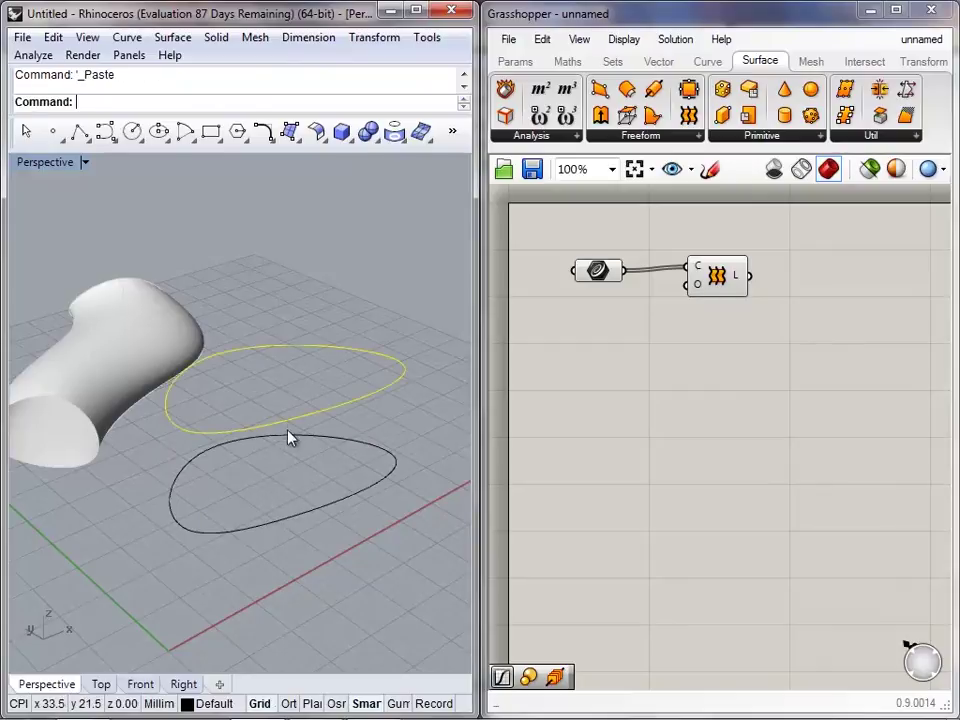
ctrl+drag(289, 420, 291, 467)
key(Escape)
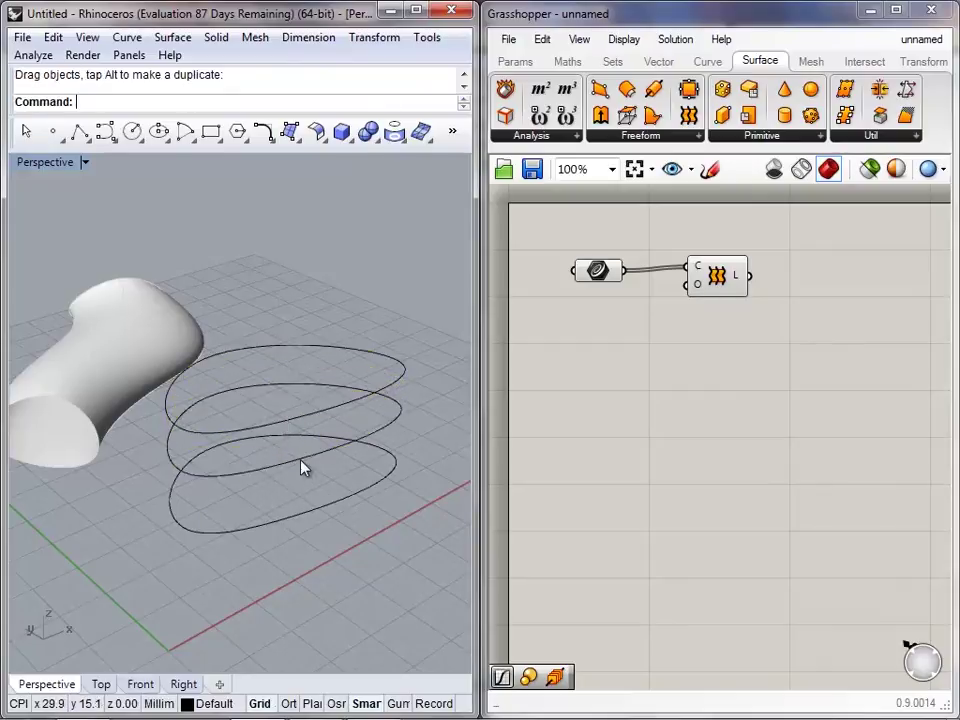
- Scale the middle closed curve down to roughly half its size about a point inside it
click(264, 454)
right_drag(264, 454, 281, 518)
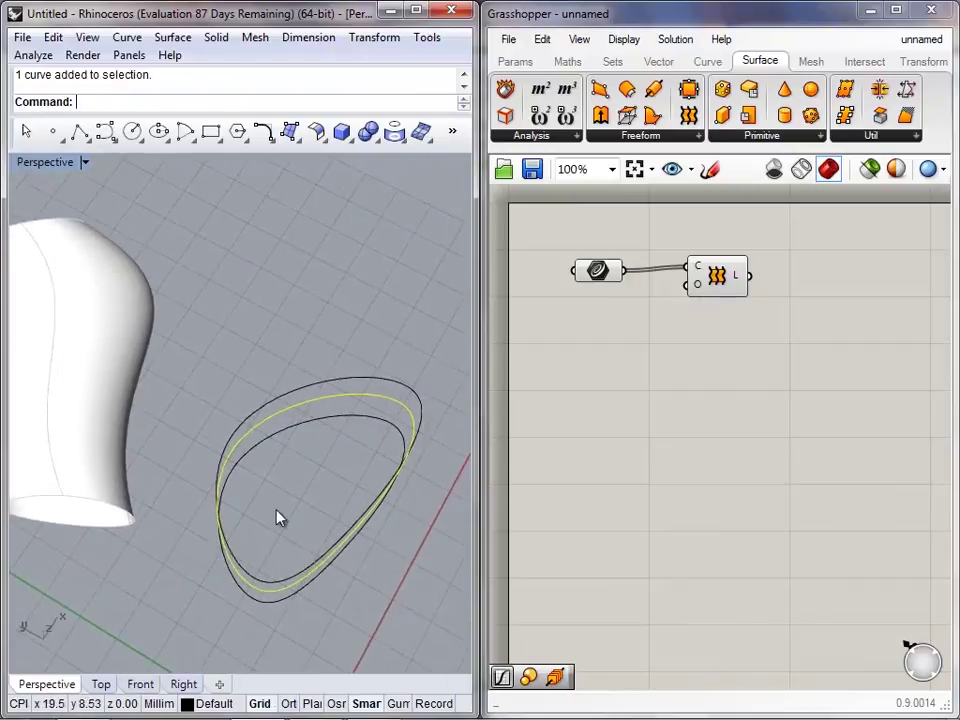
click(132, 99)
text(Scale)
click(105, 121)
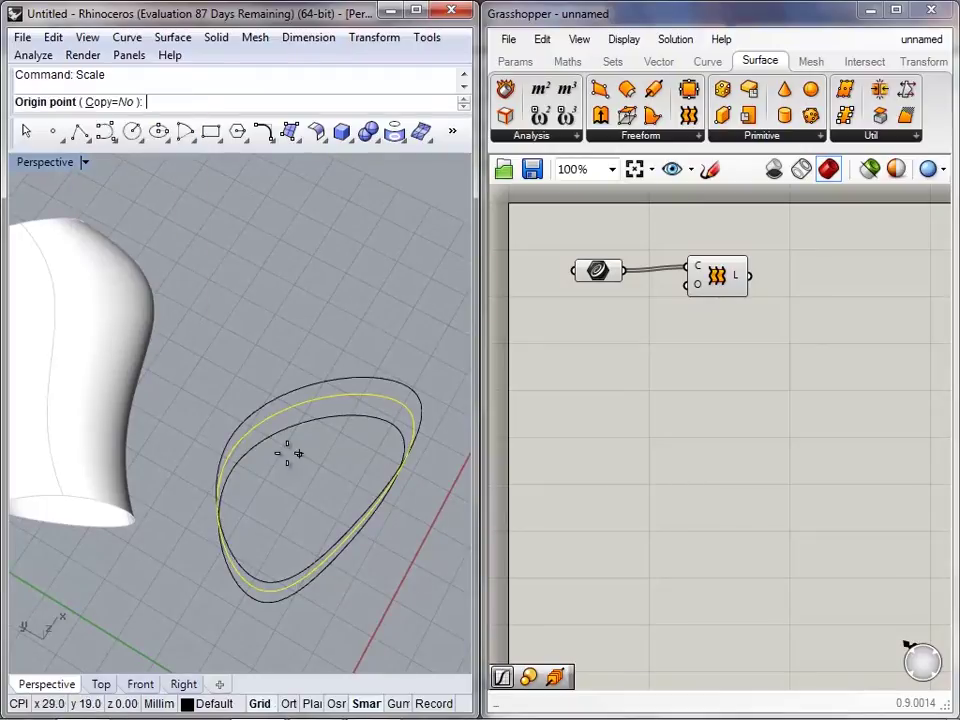
click(305, 493)
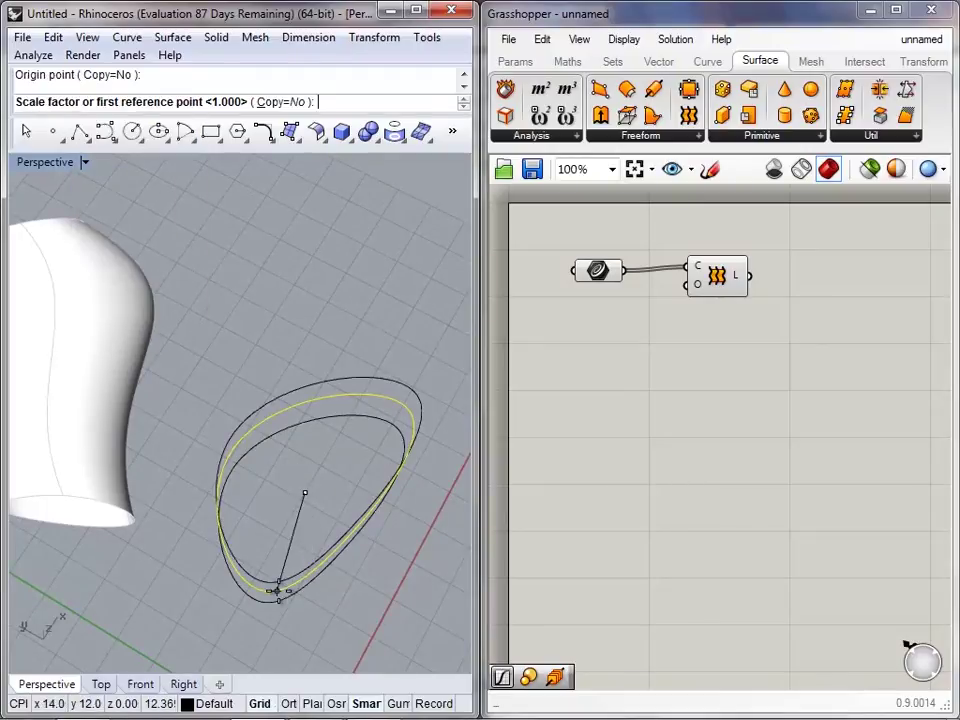
click(278, 590)
click(290, 548)
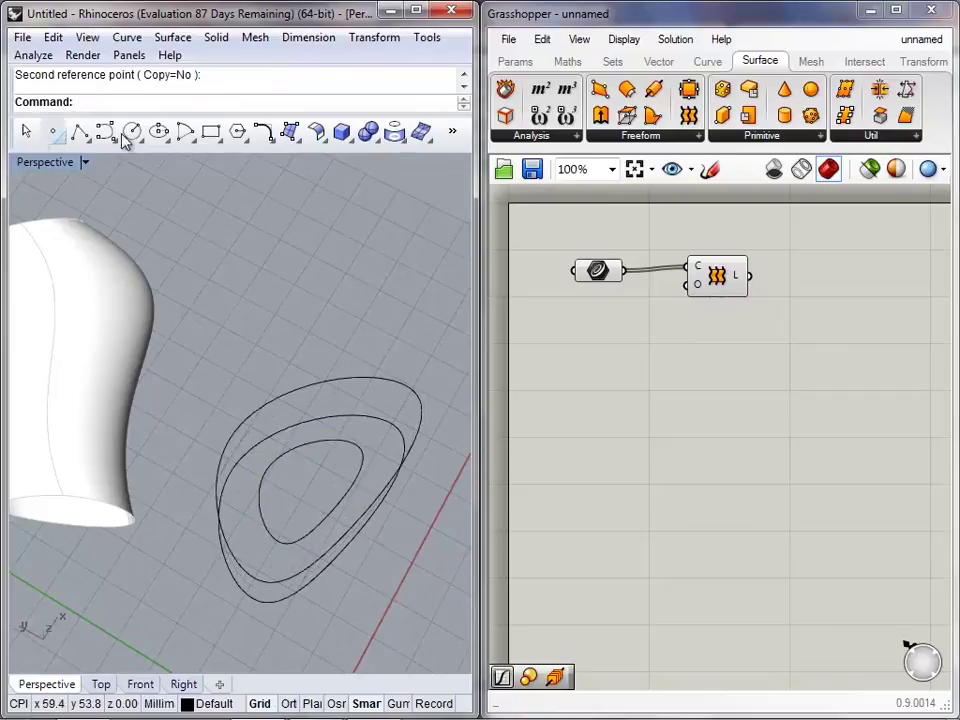
- Undock and close Rhino's drawing toolbar, and look over the curve creation commands, including the polygon options
right_drag(311, 574, 285, 416)
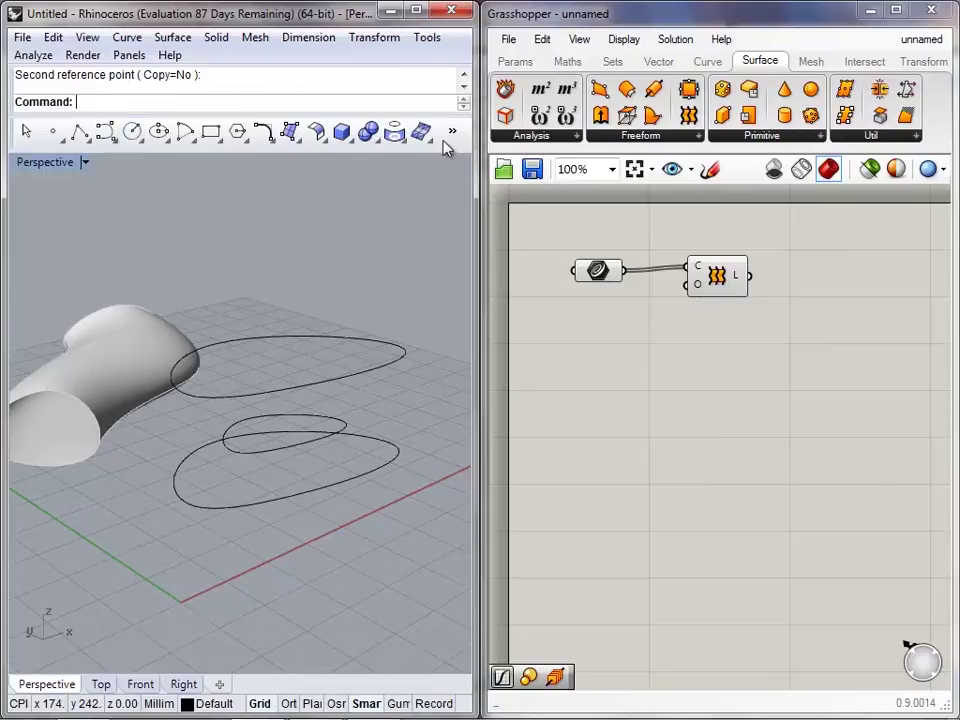
drag(14, 132, 182, 158)
click(181, 180)
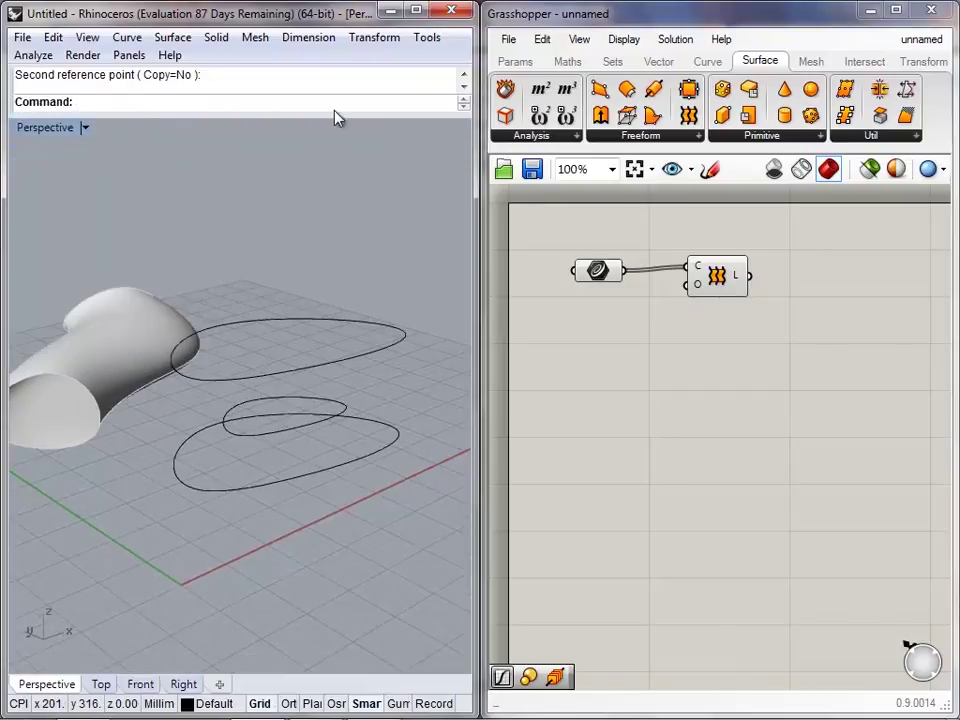
click(128, 38)
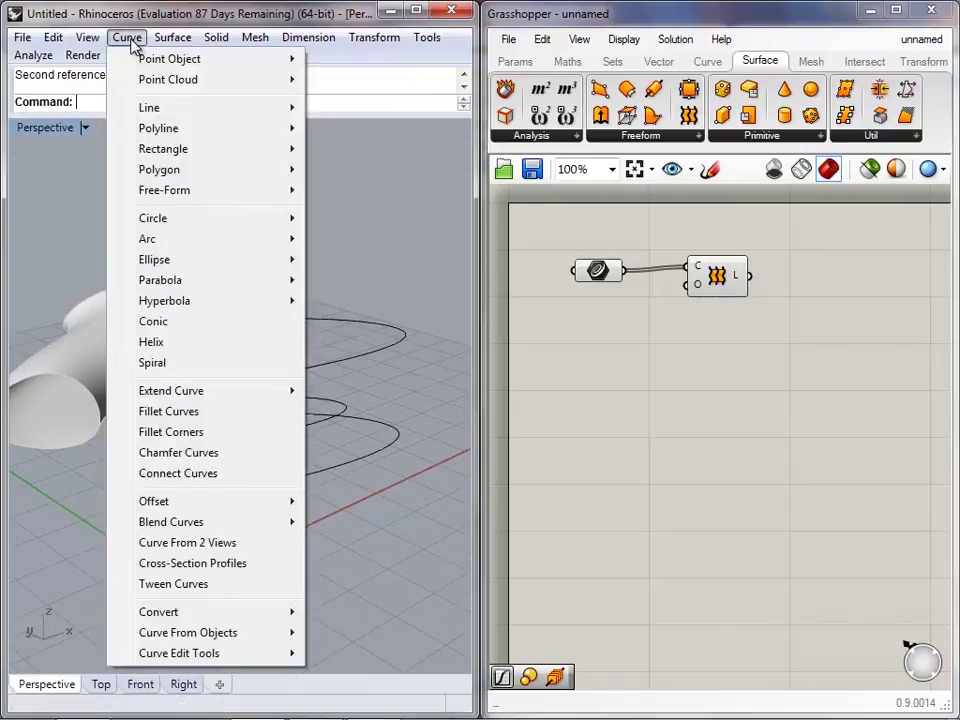
mouse_move(186, 170)
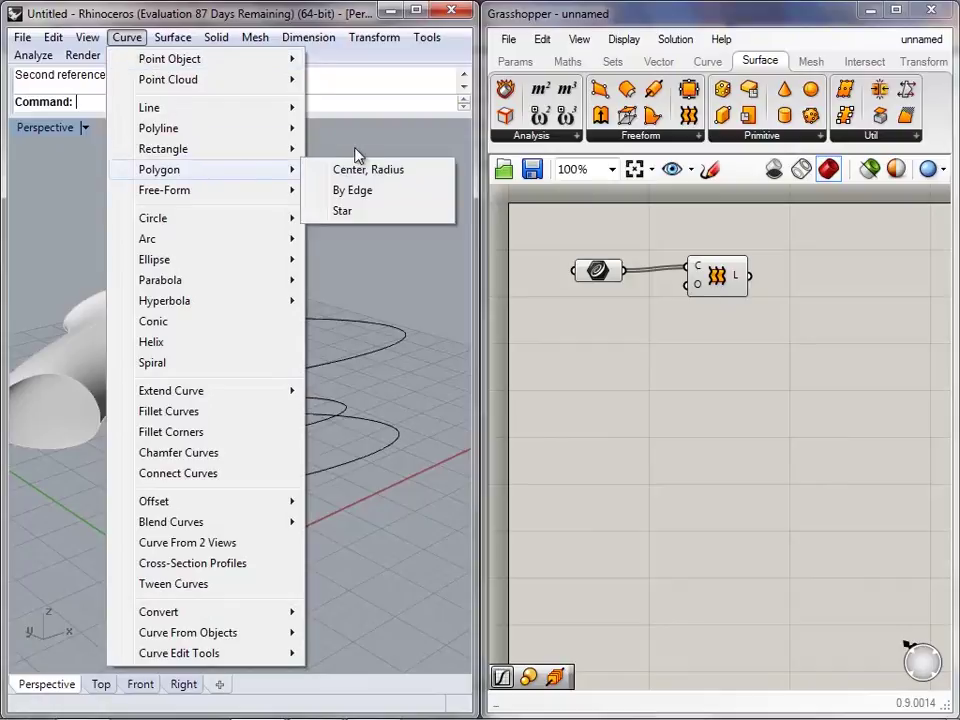
click(463, 156)
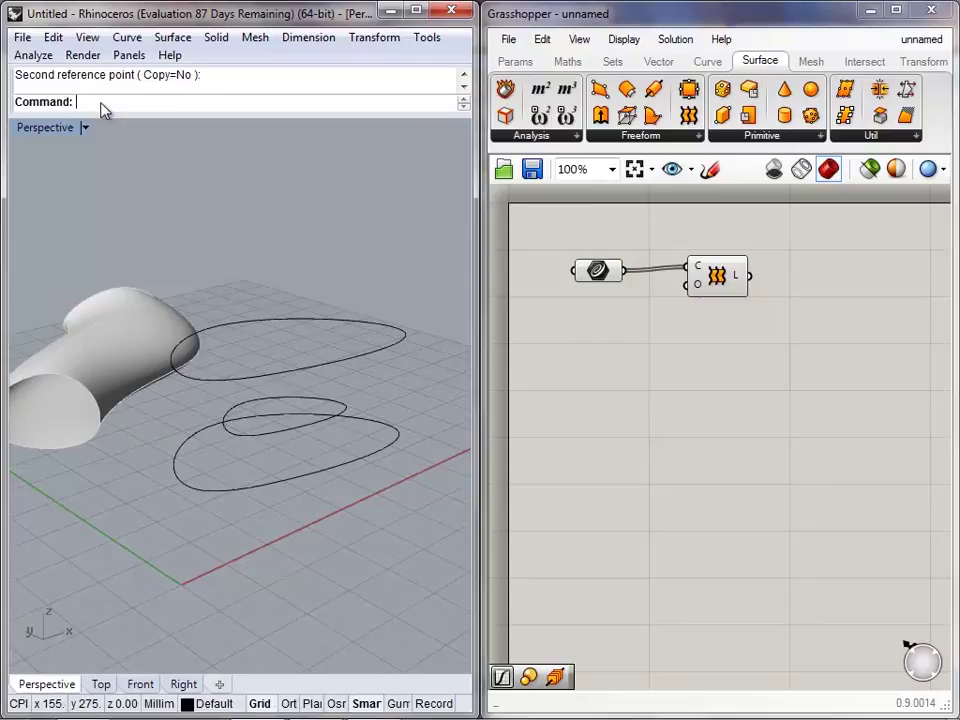
text(paceMouse)
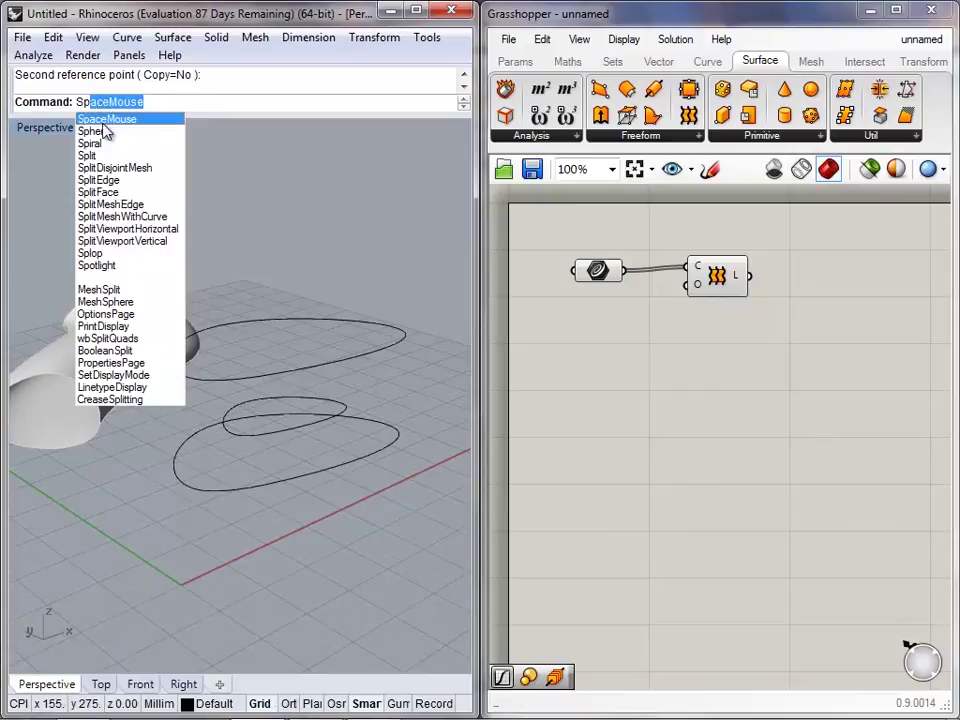
click(101, 131)
click(141, 480)
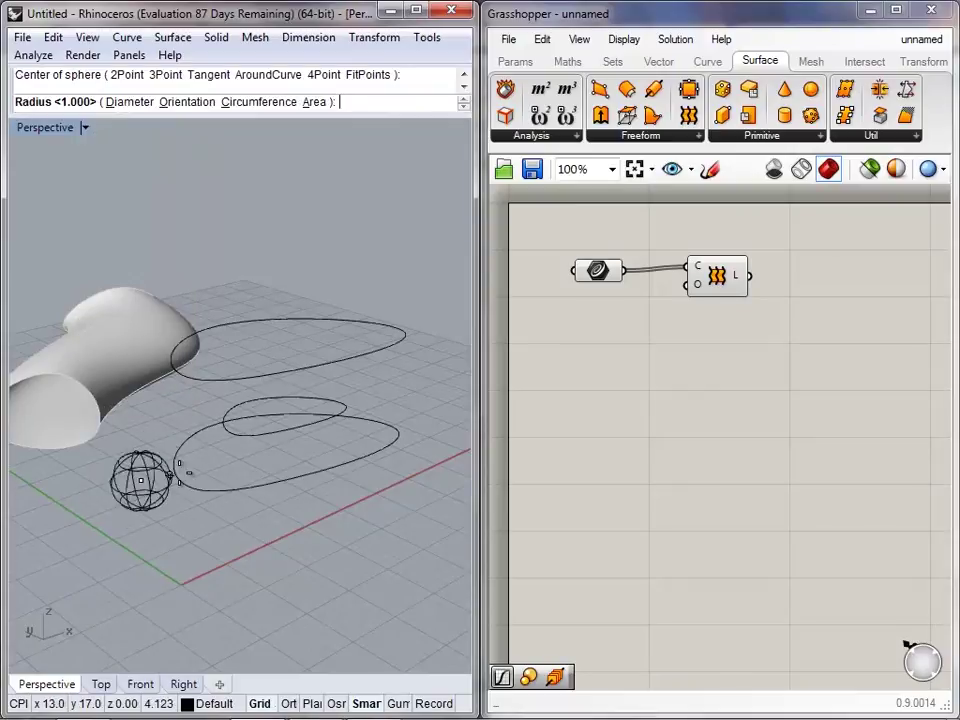
key(Escape)
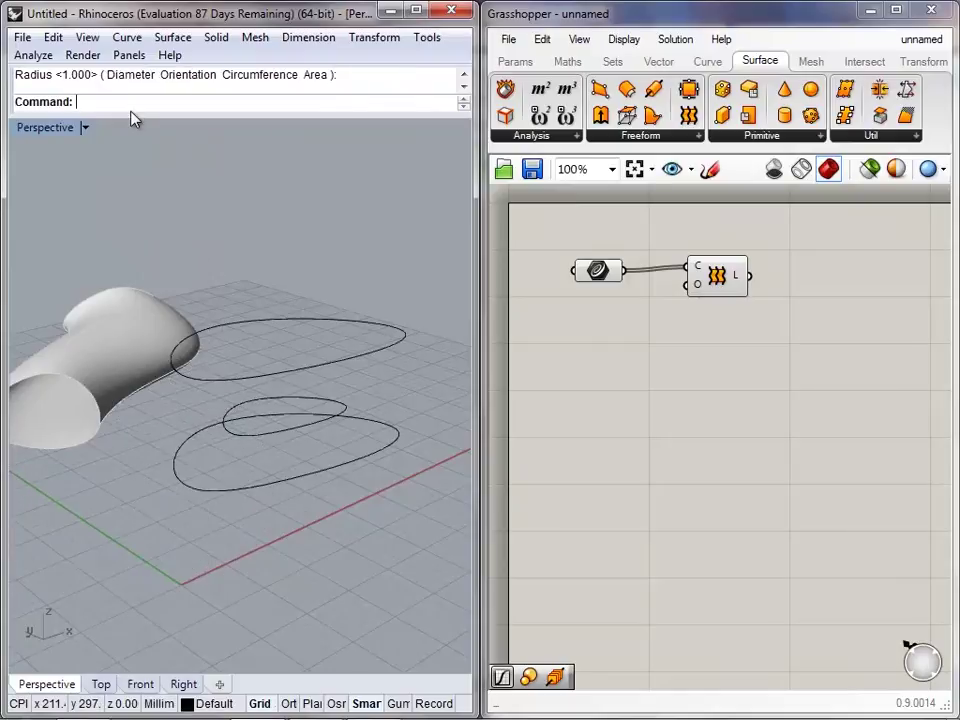
- Draw a thin upright box across one end of the lowest closed curve with the Box command, and delete it
text(Box)
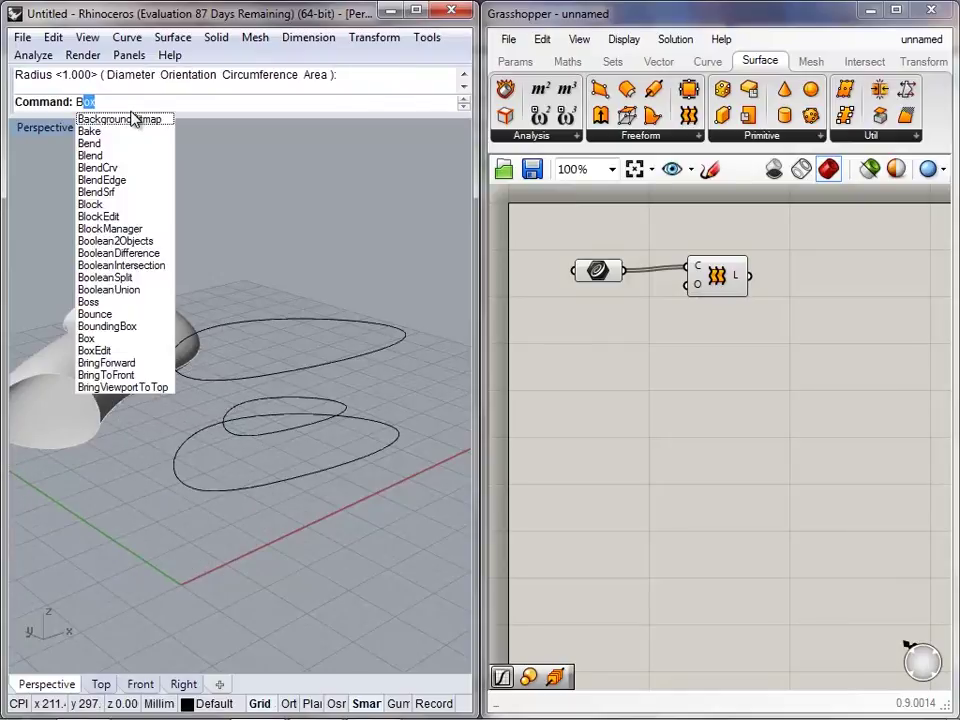
key(Return)
click(149, 500)
click(215, 479)
click(214, 399)
click(215, 452)
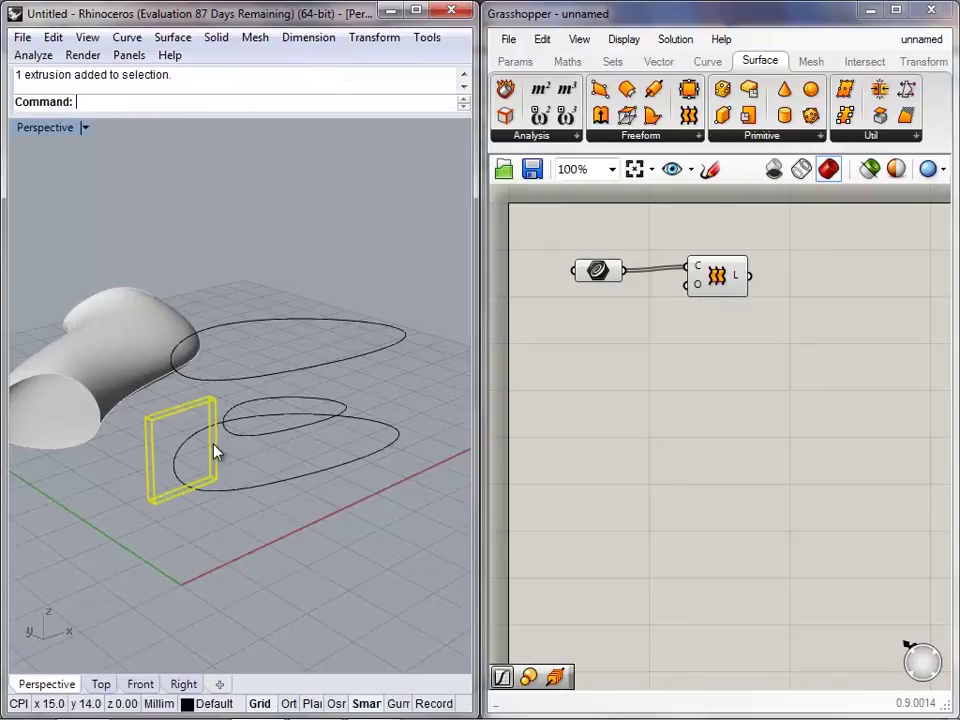
key(Delete)
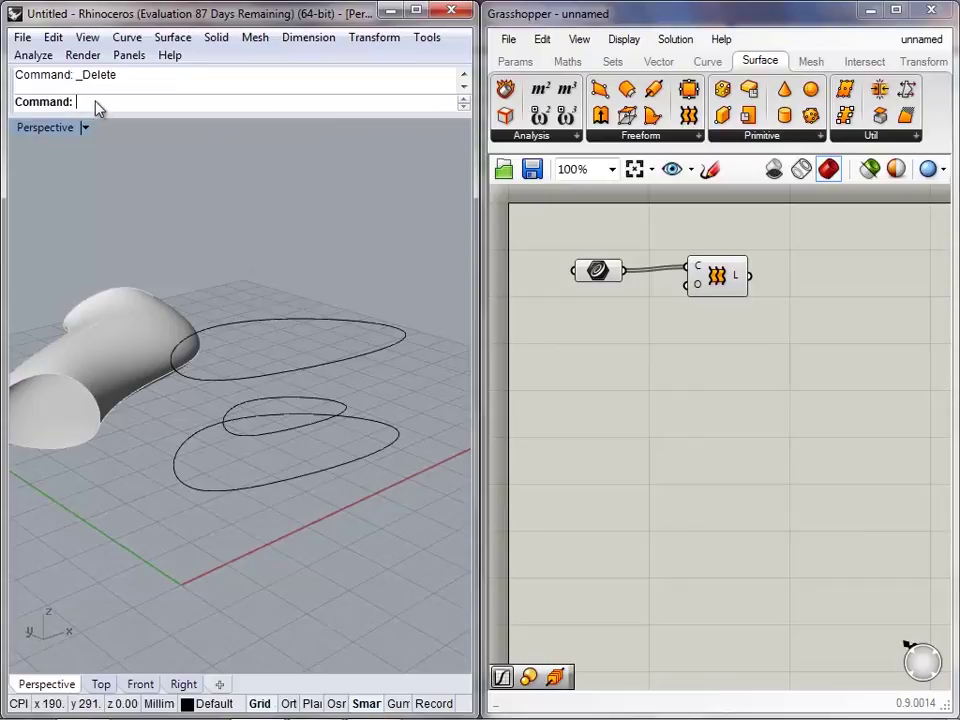
- Nudge the Loft component on the Grasshopper canvas and add a Sphere component below it
mouse_move(184, 474)
right_down()
mouse_move(341, 406)
mouse_move(188, 496)
right_up()
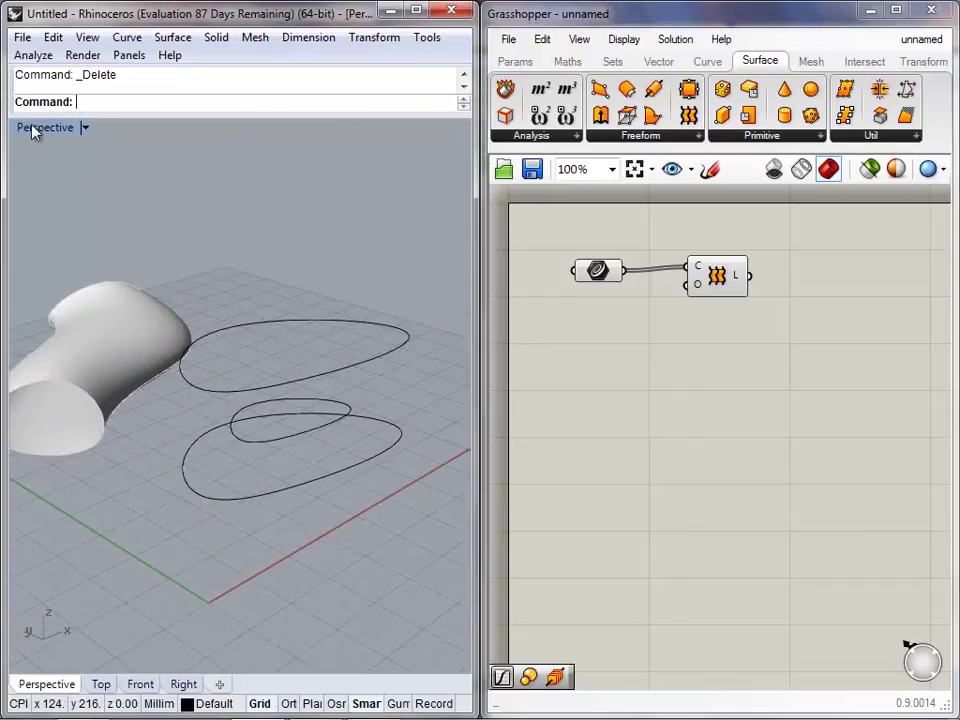
right_drag(184, 388, 198, 386)
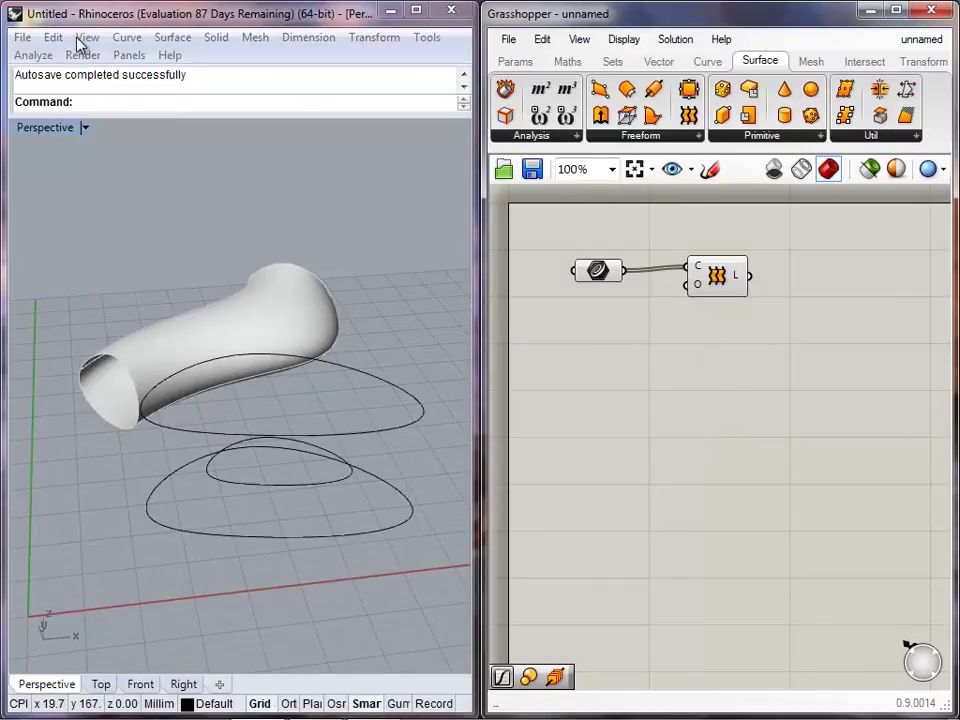
mouse_move(717, 274)
mouse_down()
mouse_move(738, 279)
mouse_move(722, 279)
mouse_up()
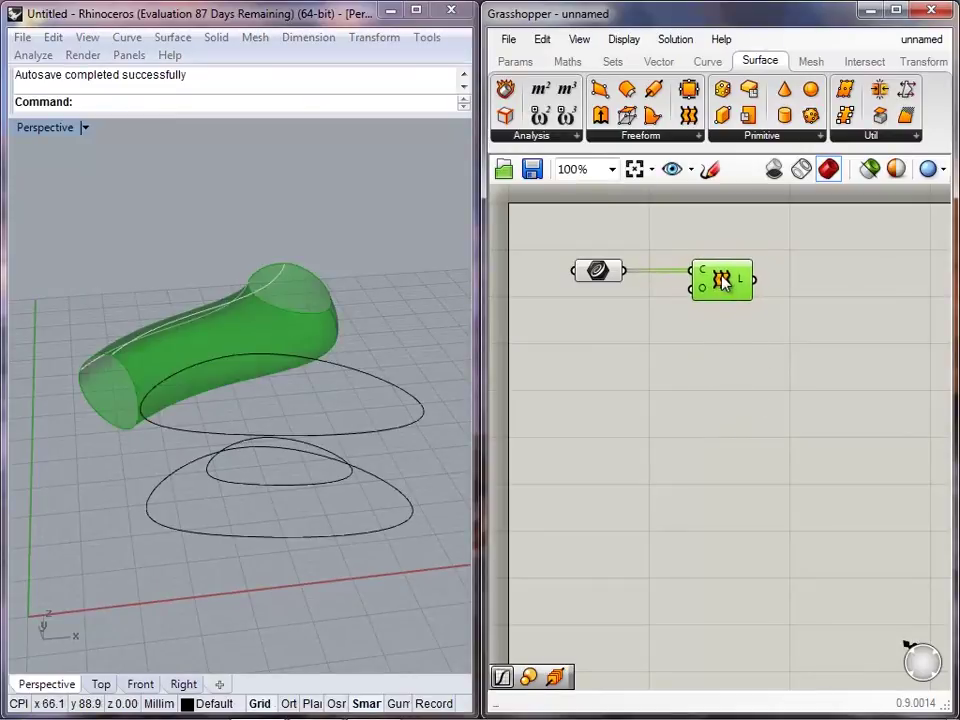
click(742, 337)
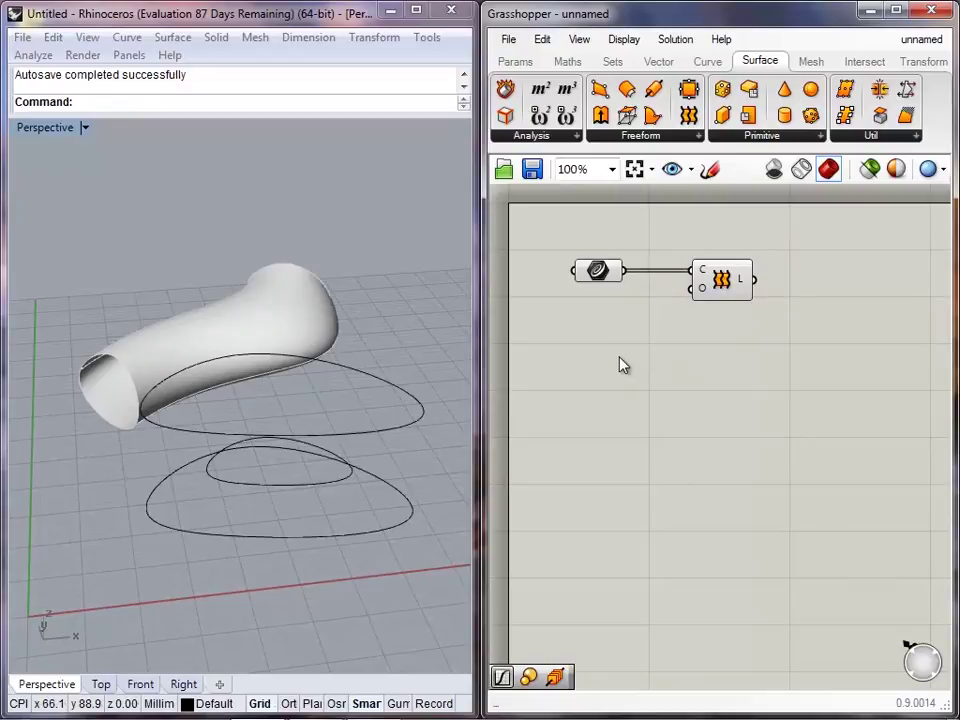
double_click(730, 336)
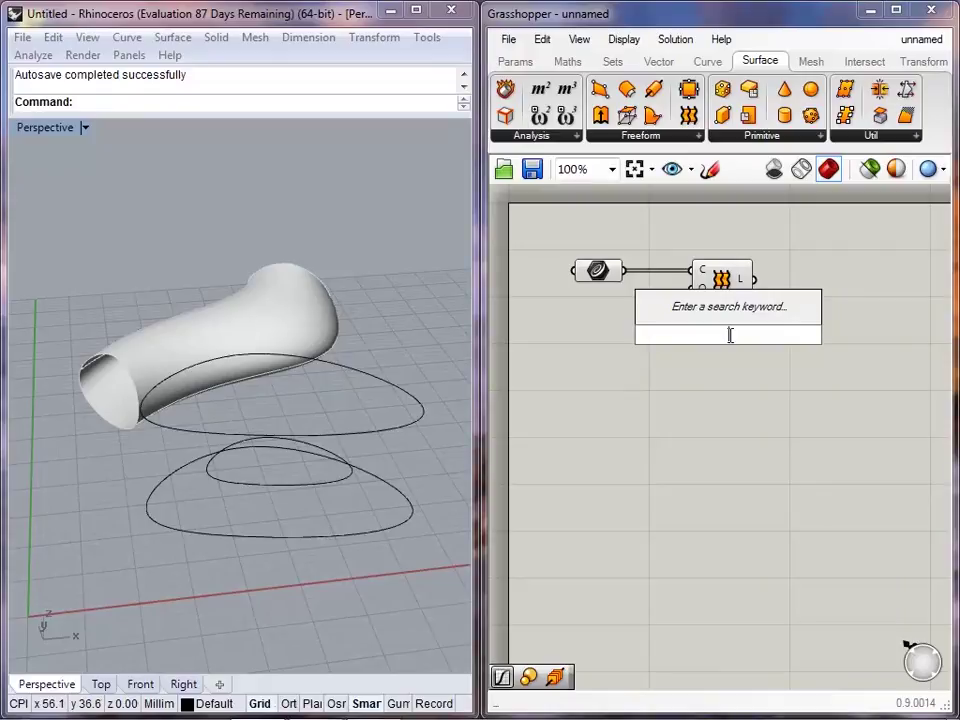
text(sp)
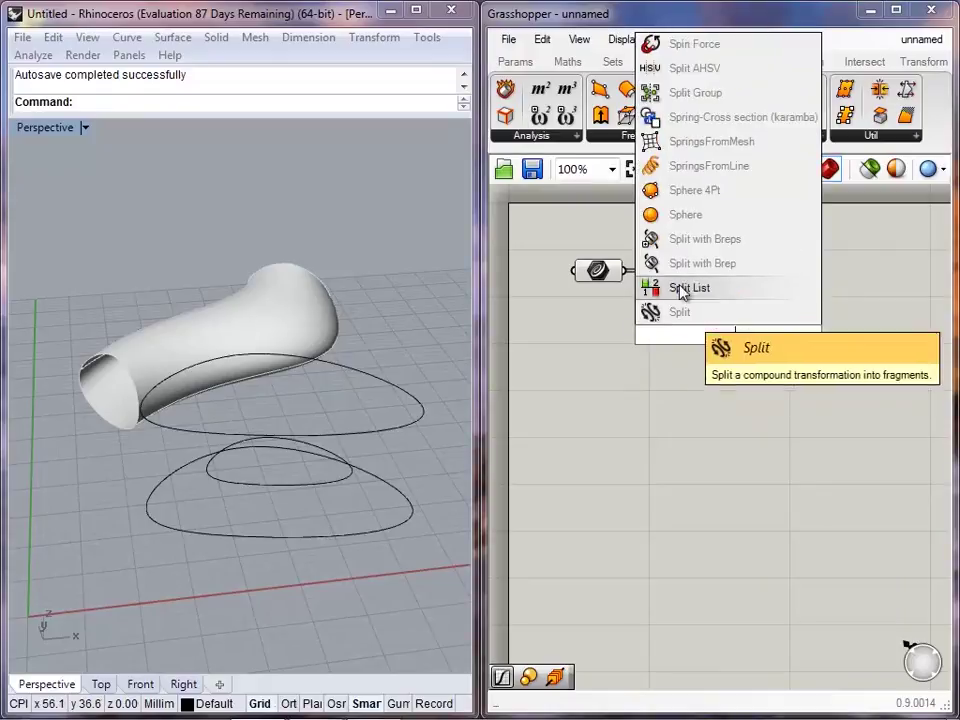
click(686, 218)
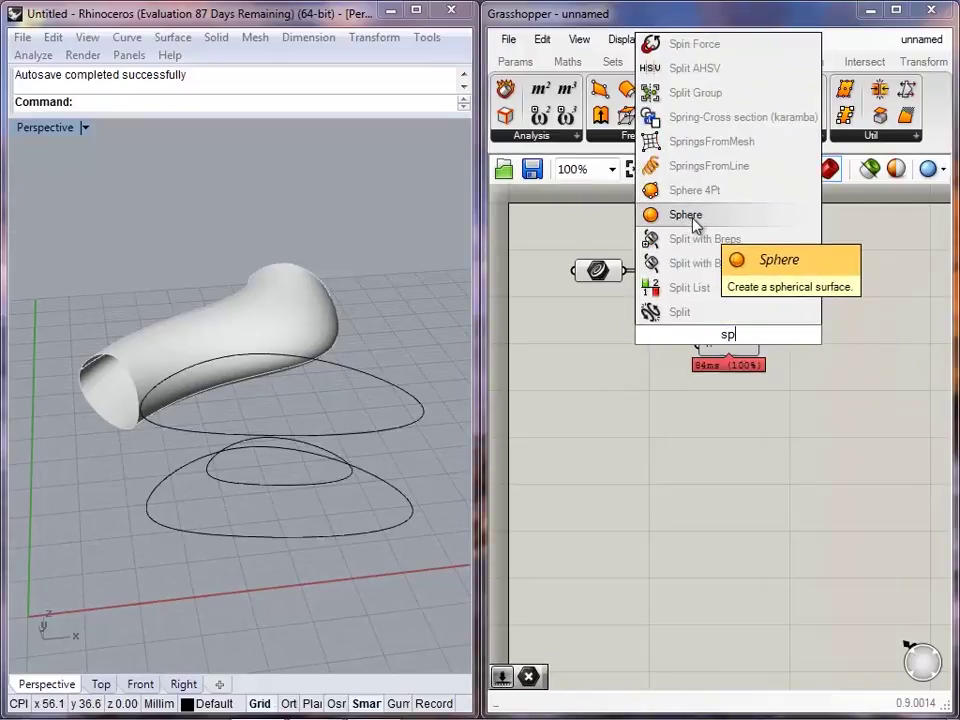
- Shift the Sphere component slightly on the canvas and delete it
drag(718, 351, 689, 384)
click(702, 412)
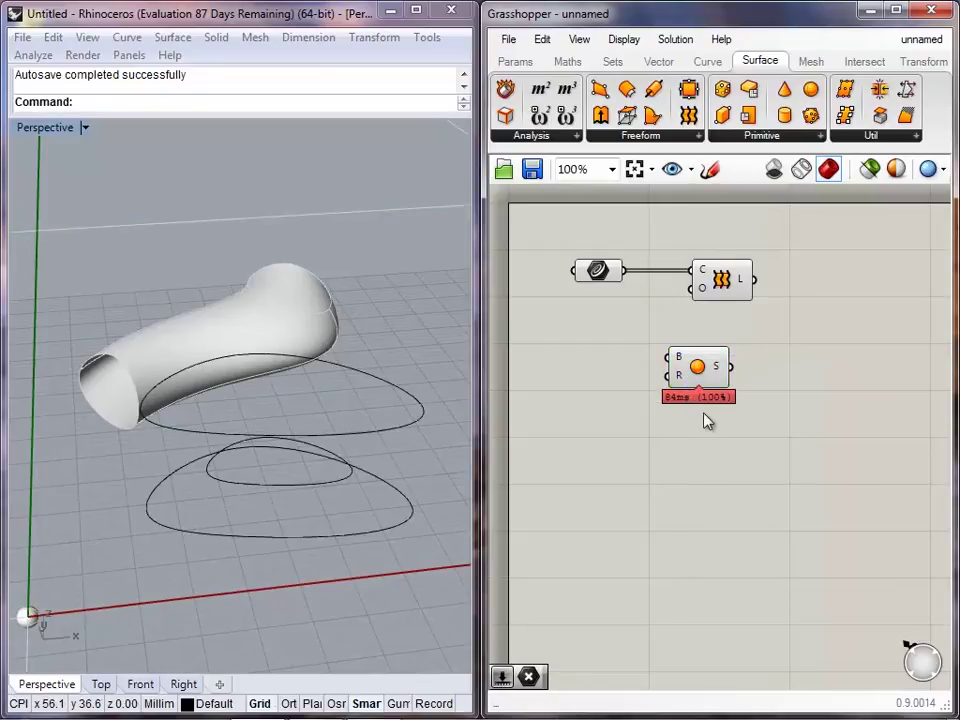
mouse_move(677, 355)
click(702, 372)
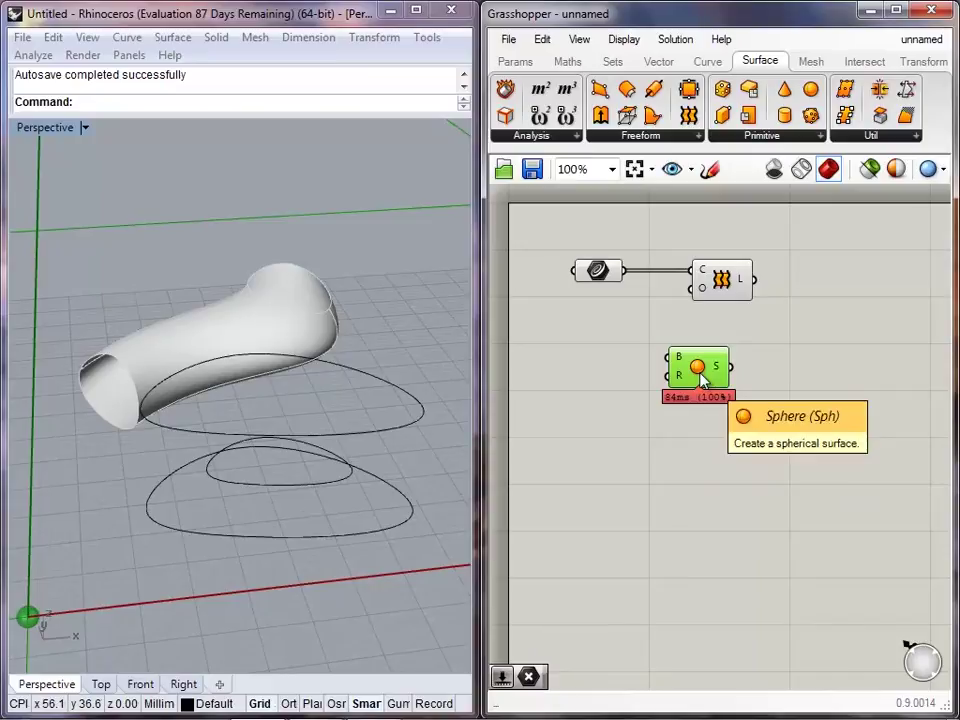
key(Delete)
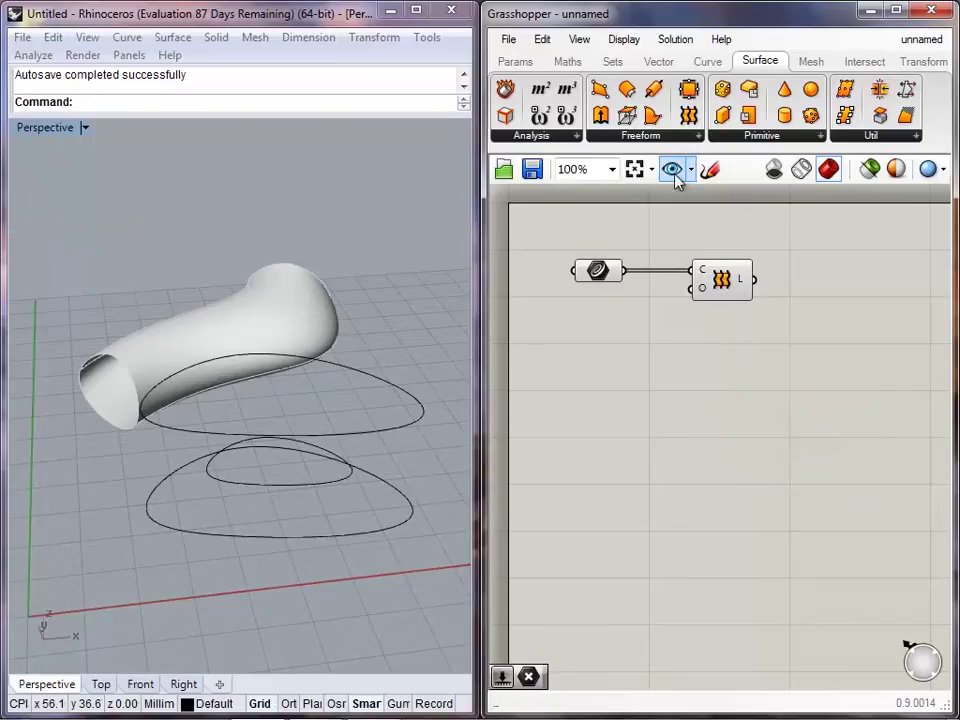
- Look over the primitive curve components and return to the surface components
click(707, 61)
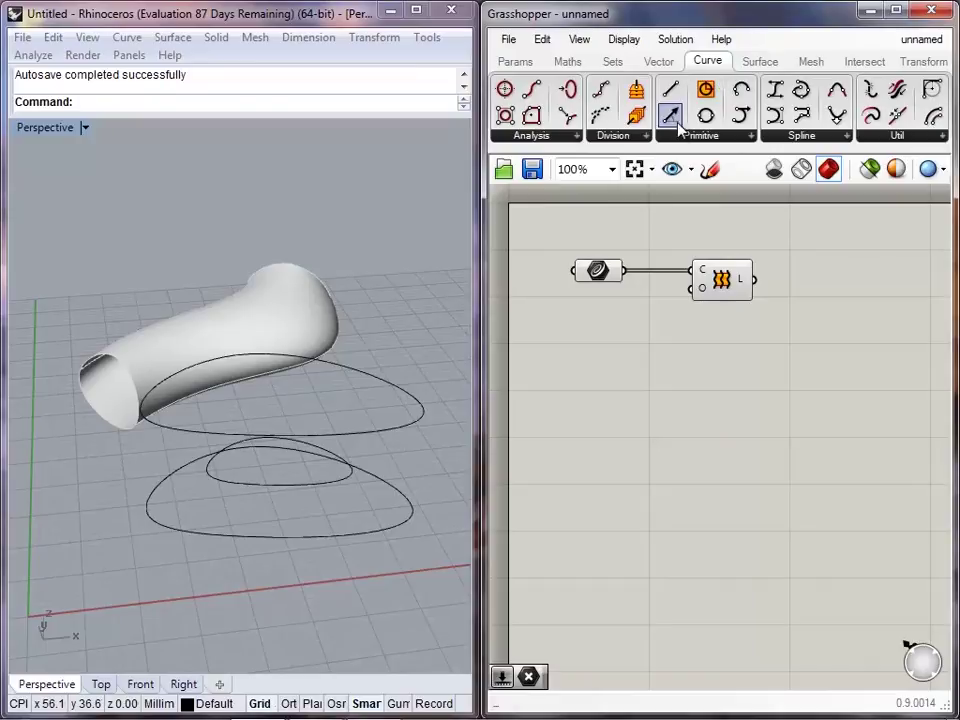
click(680, 136)
click(589, 418)
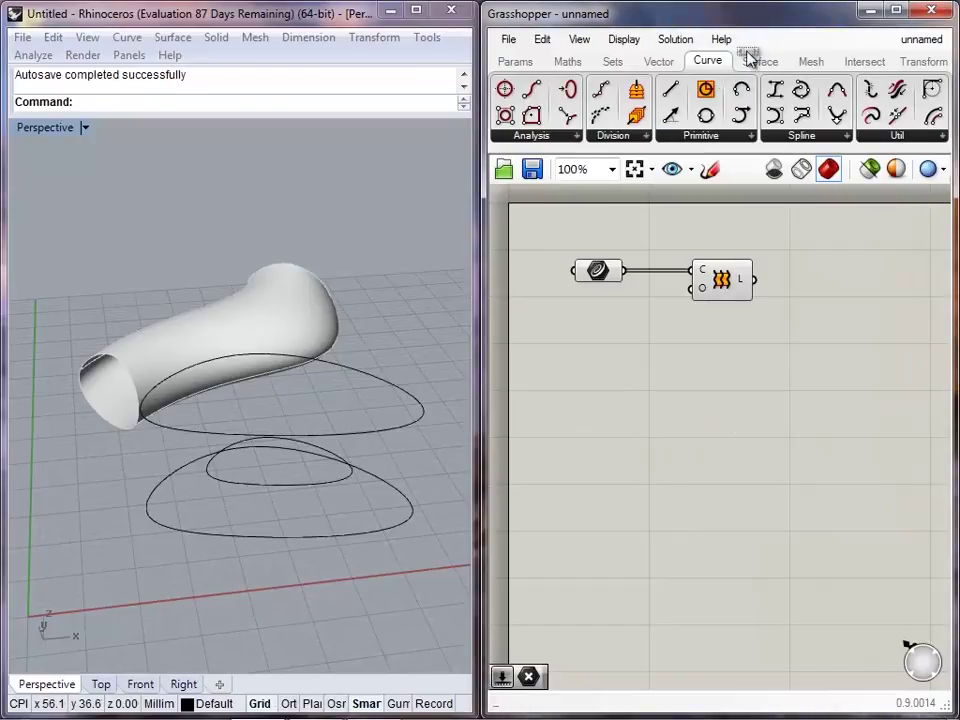
click(758, 61)
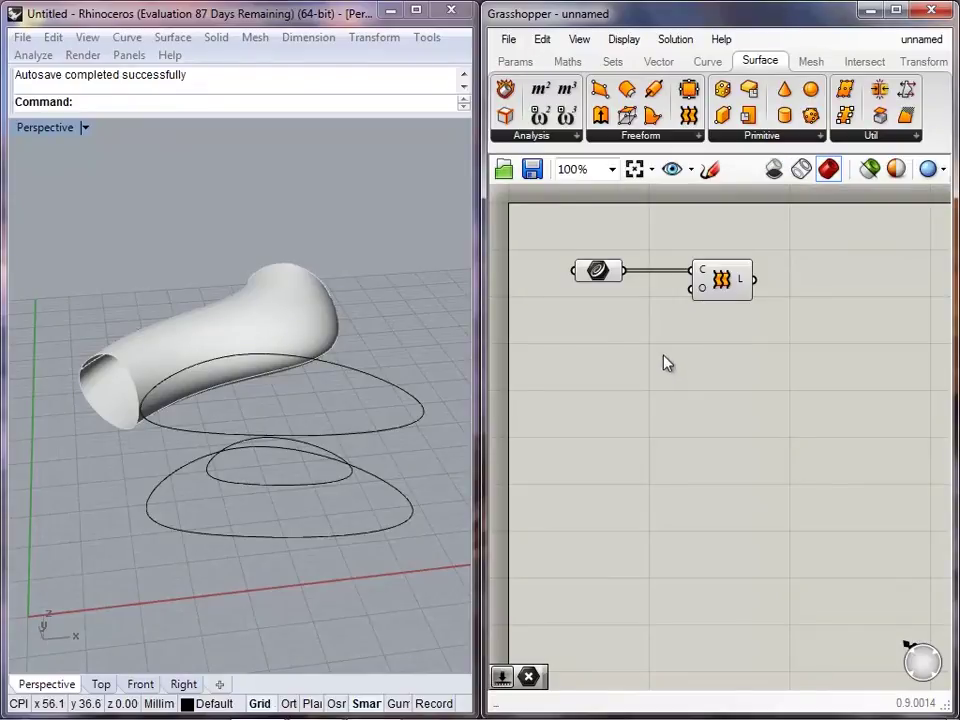
right_drag(663, 356, 696, 362)
drag(780, 327, 630, 268)
click(686, 337)
- Turn off the Closed loft option of the Loft component and commit the change
right_drag(191, 323, 133, 346)
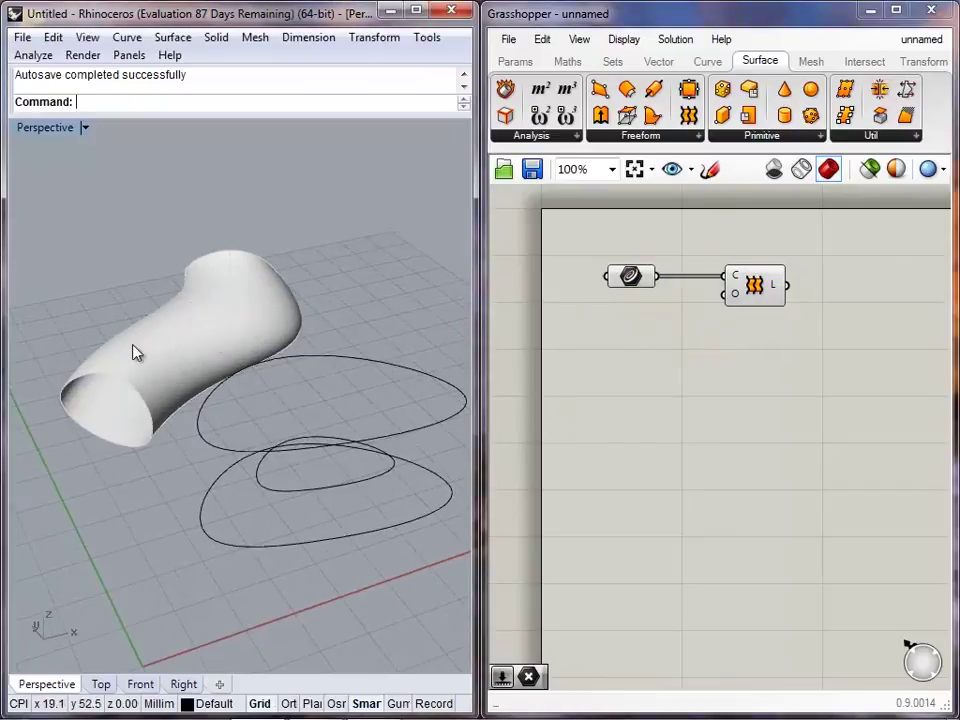
drag(801, 394, 643, 316)
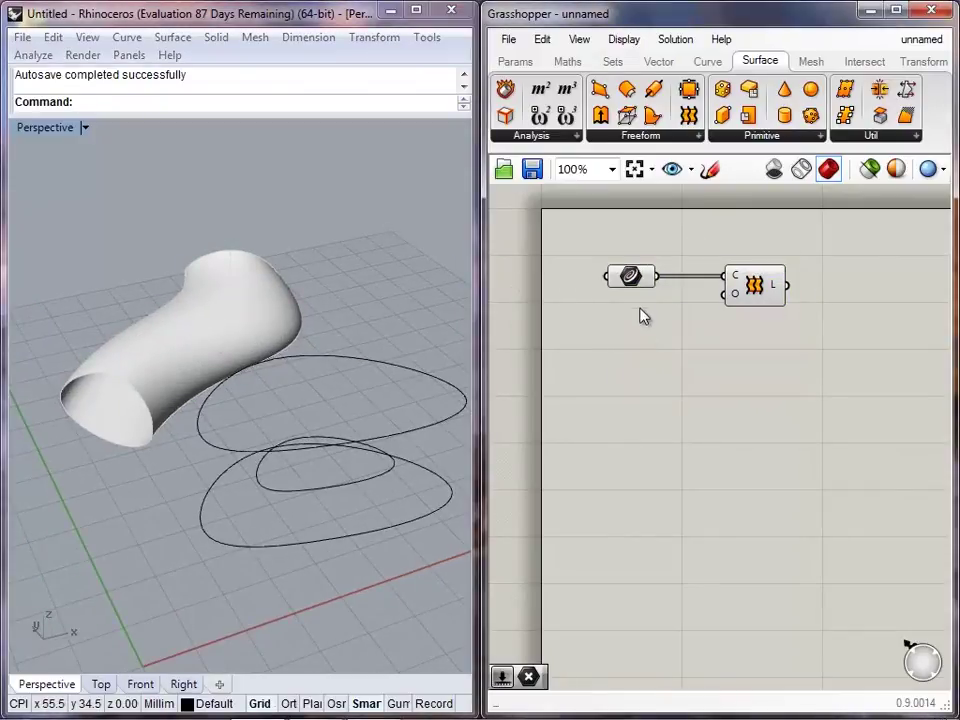
right_click(735, 293)
mouse_move(795, 476)
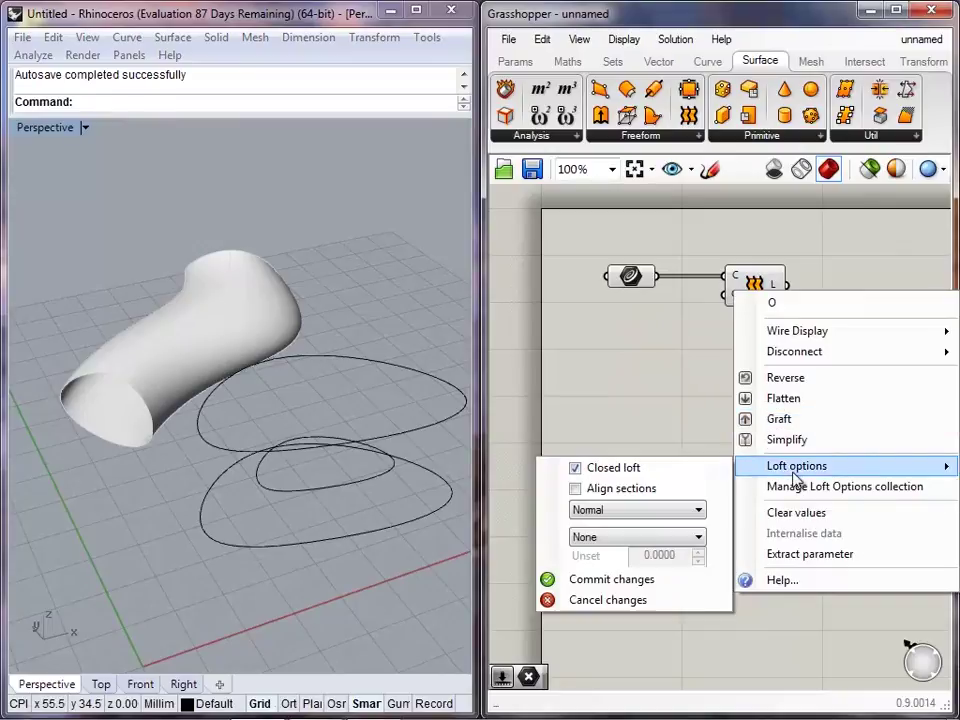
click(575, 468)
click(578, 582)
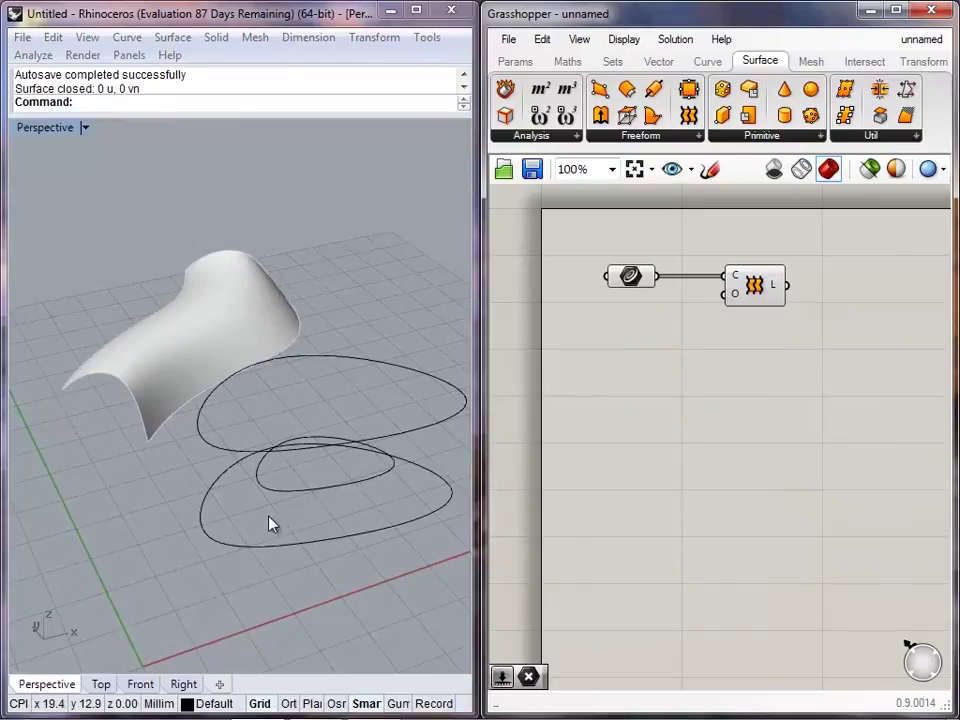
right_drag(268, 516, 340, 558)
- Duplicate the Curve parameter with its connected Loft component directly below the originals
key(ctrl+a)
key(Escape)
drag(783, 359, 629, 283)
alt+drag(744, 287, 742, 402)
click(826, 402)
click(753, 406)
click(742, 476)
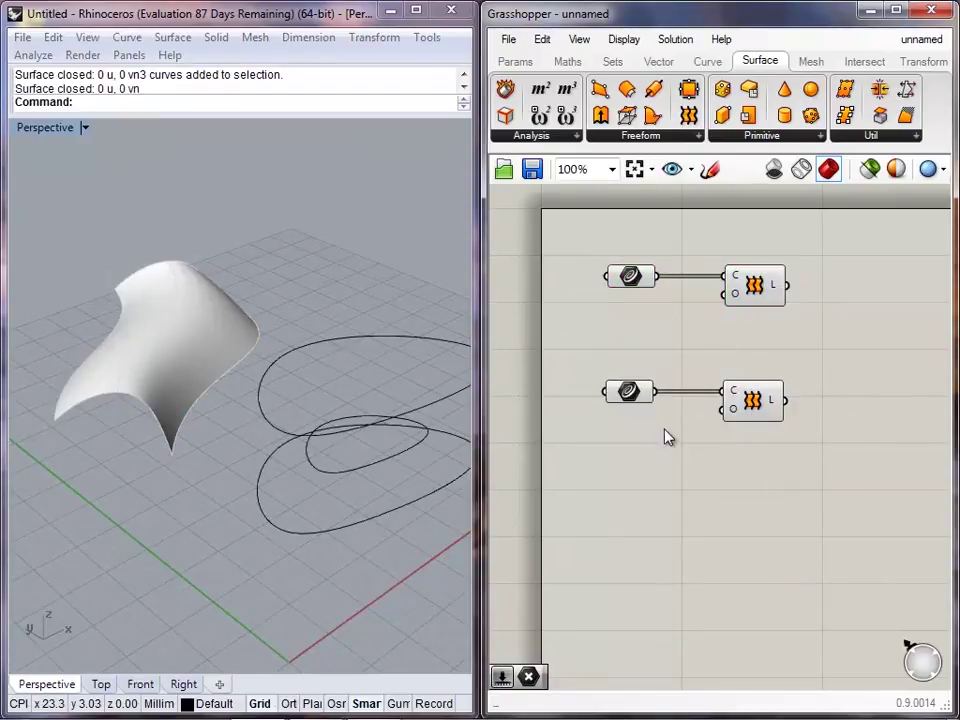
- Set the three closed Rhino curves as multiple curves in the duplicated Curve parameter, from lowest to highest
right_drag(628, 448, 558, 445)
click(559, 390)
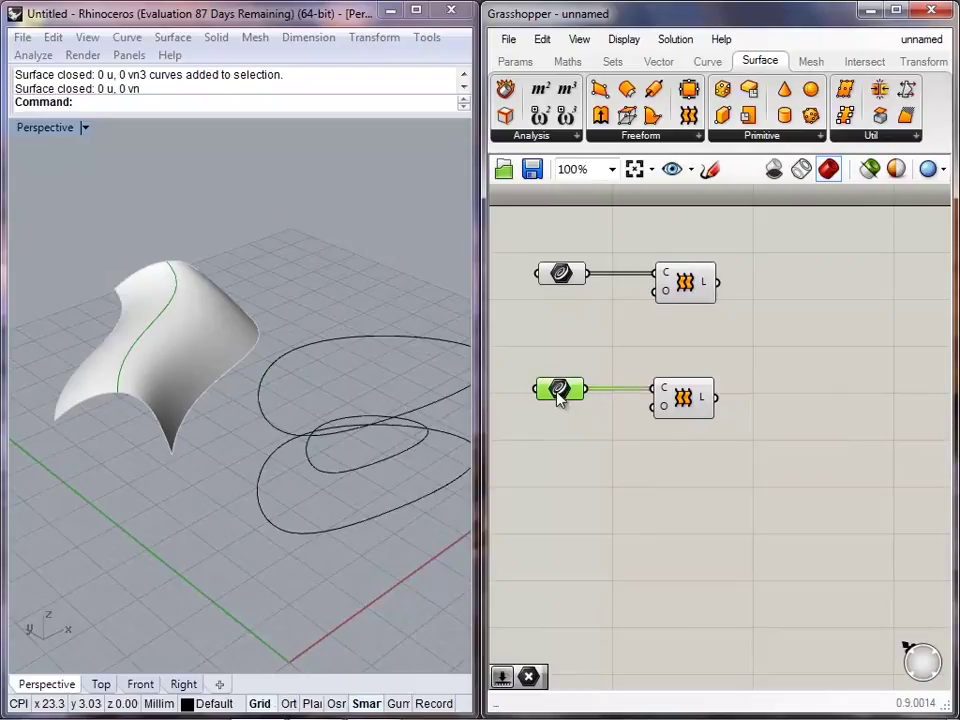
right_click(561, 392)
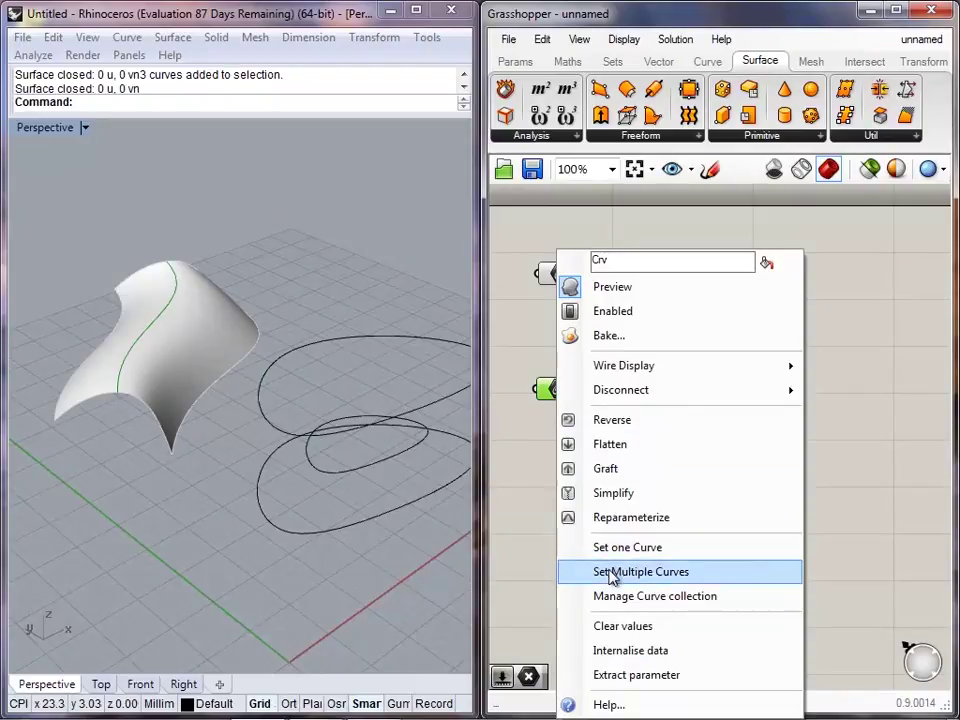
click(610, 573)
click(391, 510)
click(429, 437)
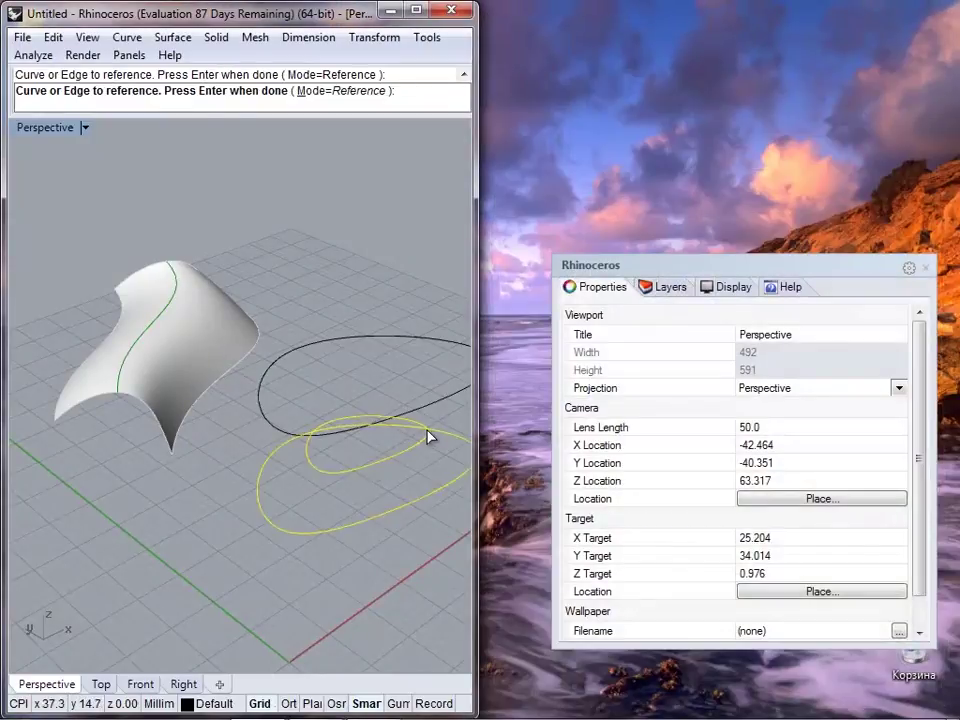
click(434, 414)
key(Return)
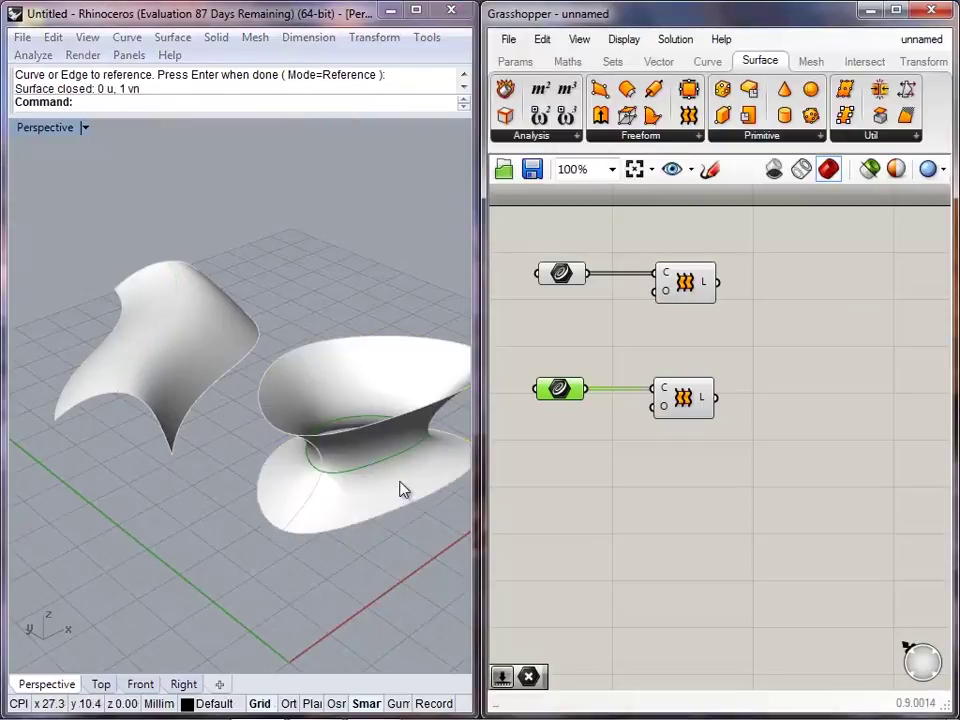
click(404, 481)
- Enable the Closed loft option on the lower Loft component and commit the change
shift+right_drag(396, 440, 248, 455)
click(561, 507)
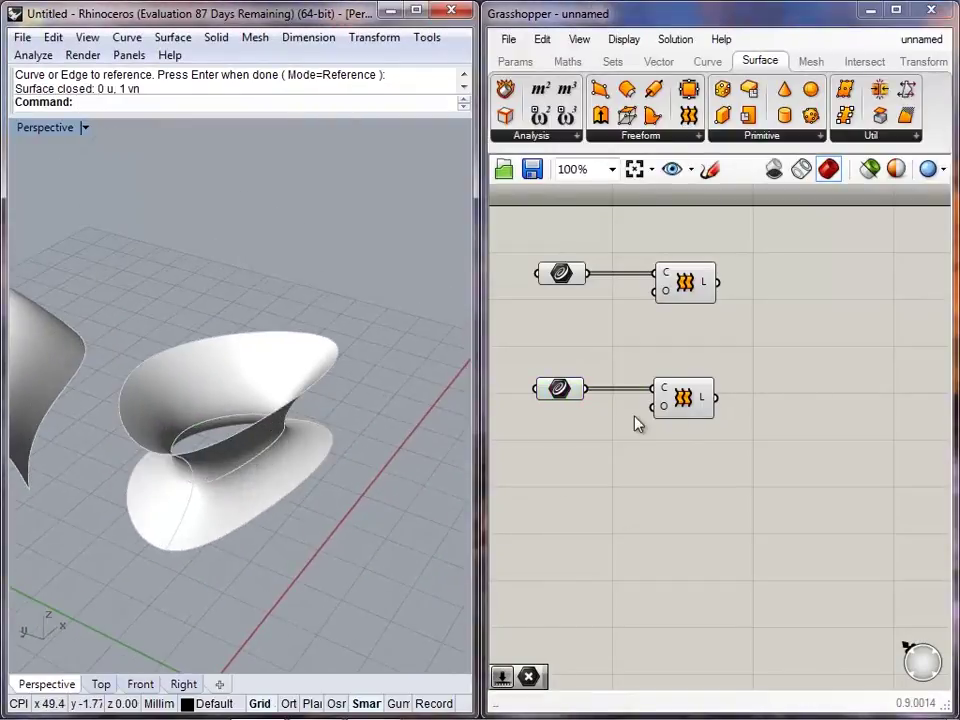
click(239, 475)
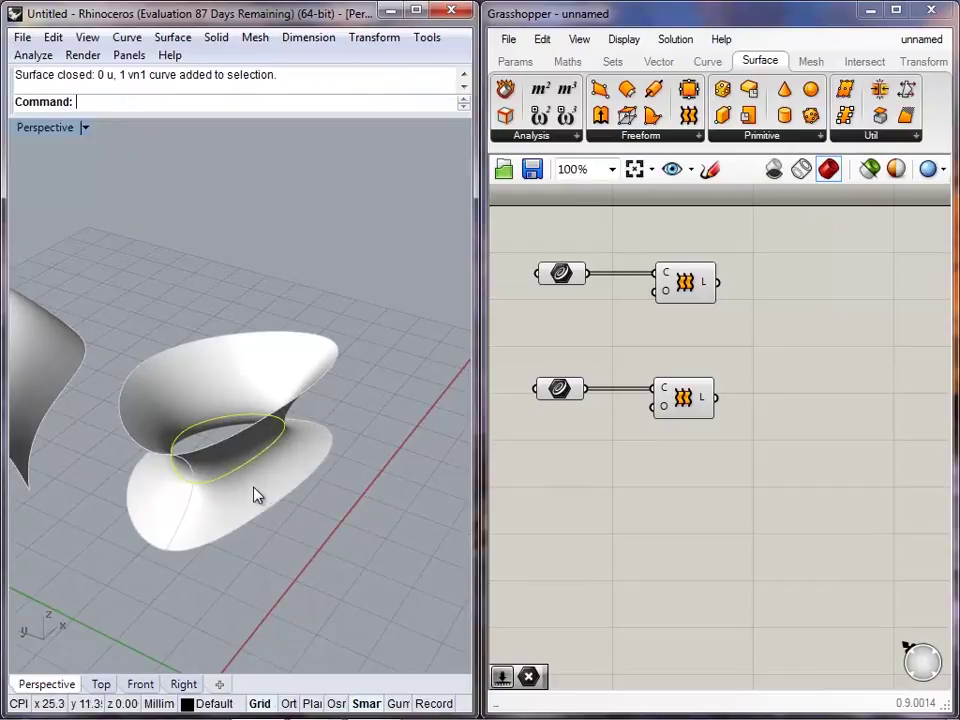
click(247, 523)
click(226, 438)
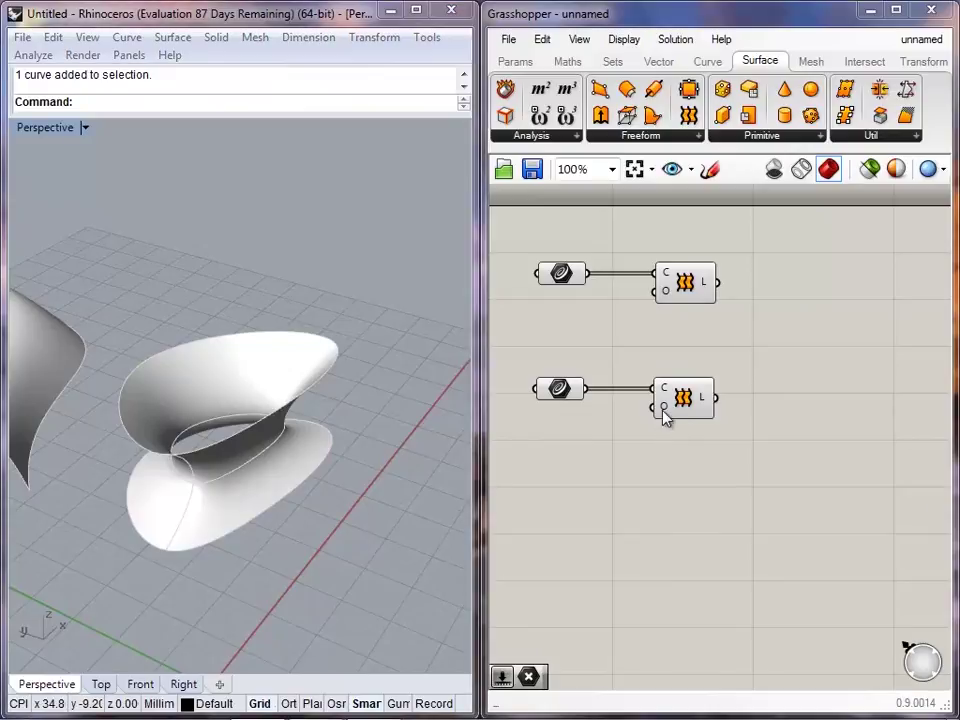
right_click(664, 408)
mouse_move(676, 594)
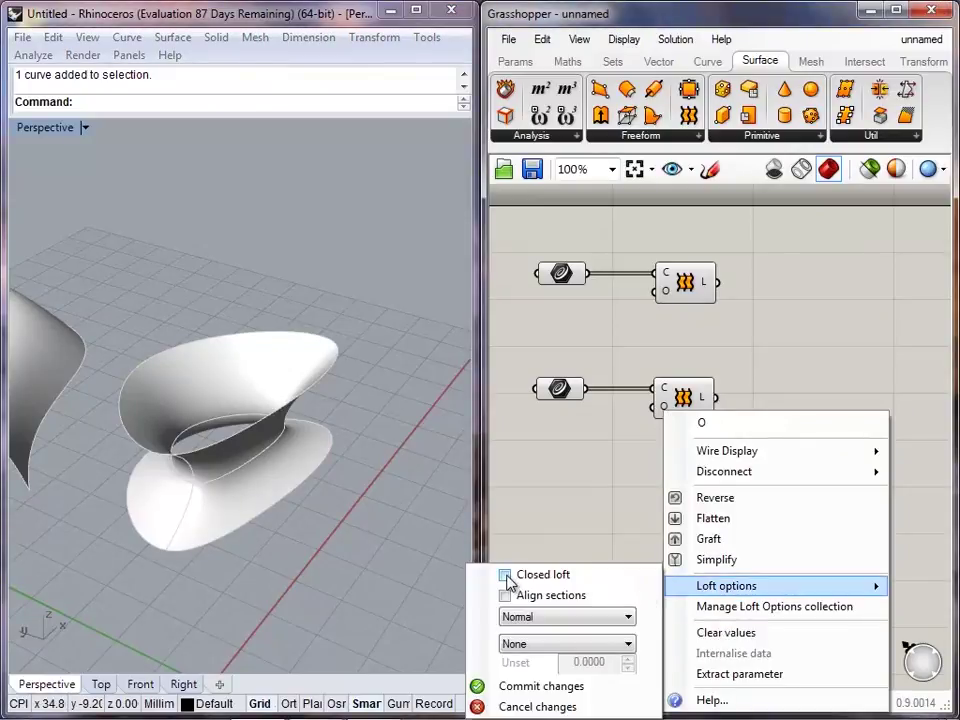
click(506, 577)
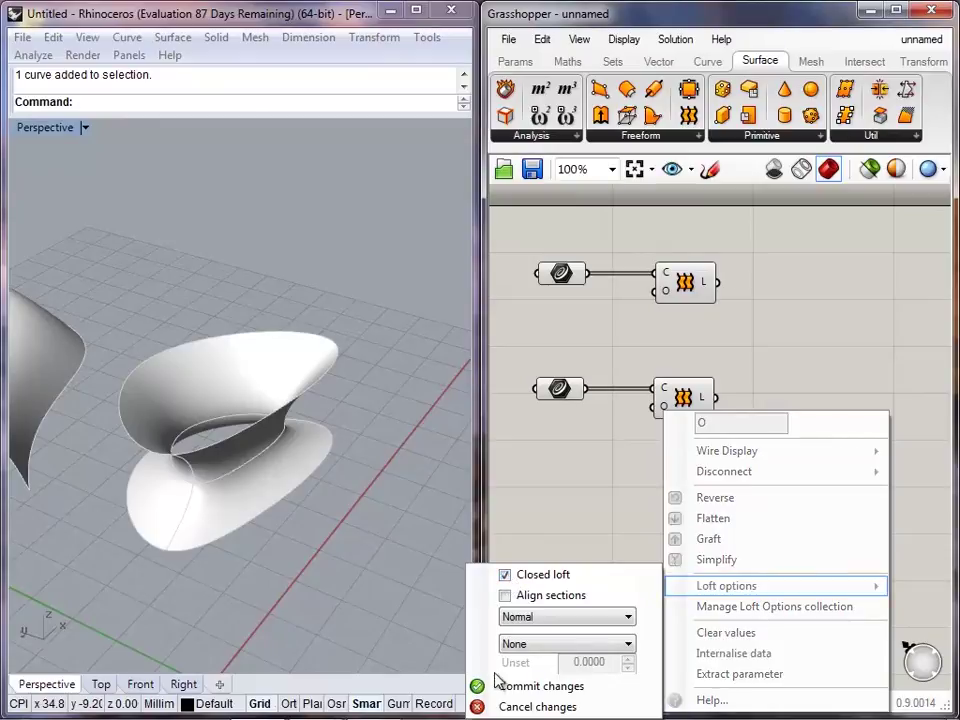
click(484, 688)
- Examine the closed loft surface in the perspective view from the side, from above and into its opening
right_drag(345, 466, 343, 236)
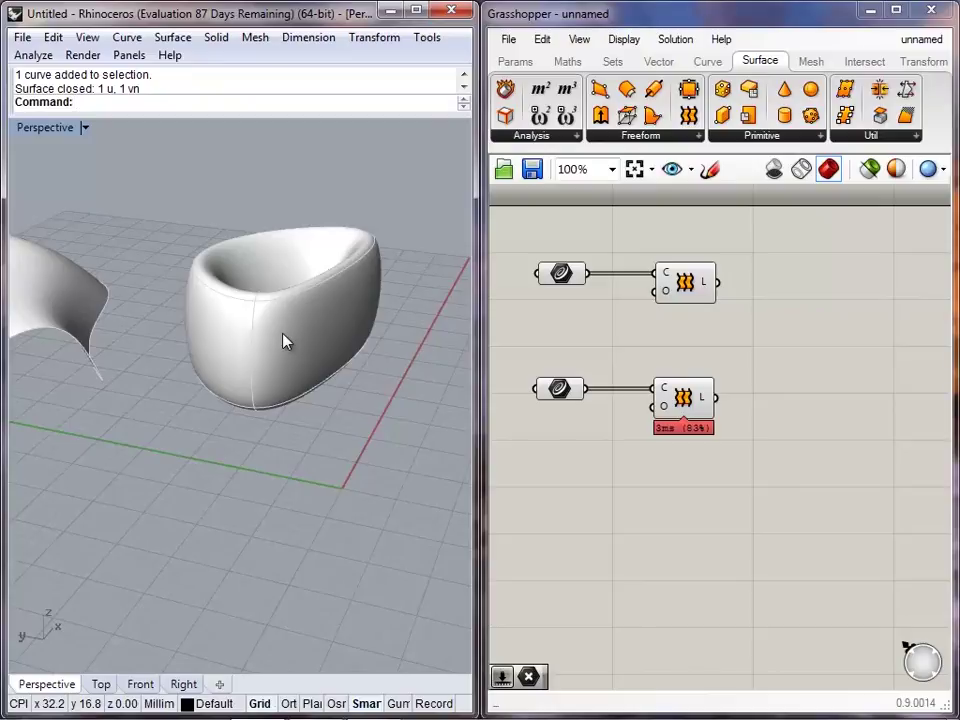
right_drag(287, 336, 105, 456)
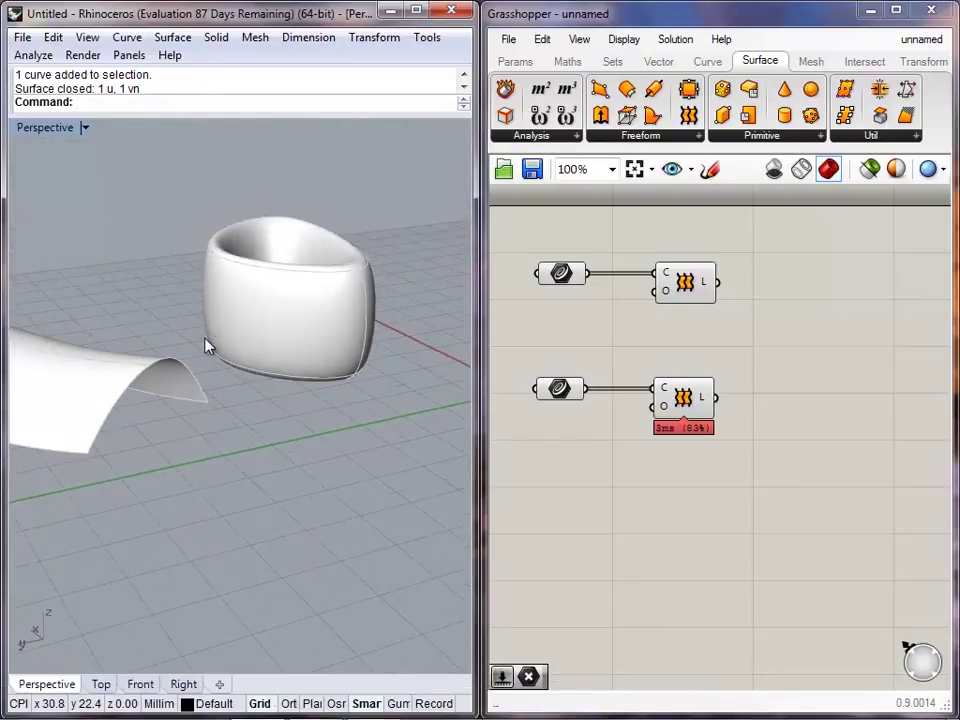
right_drag(206, 345, 226, 378)
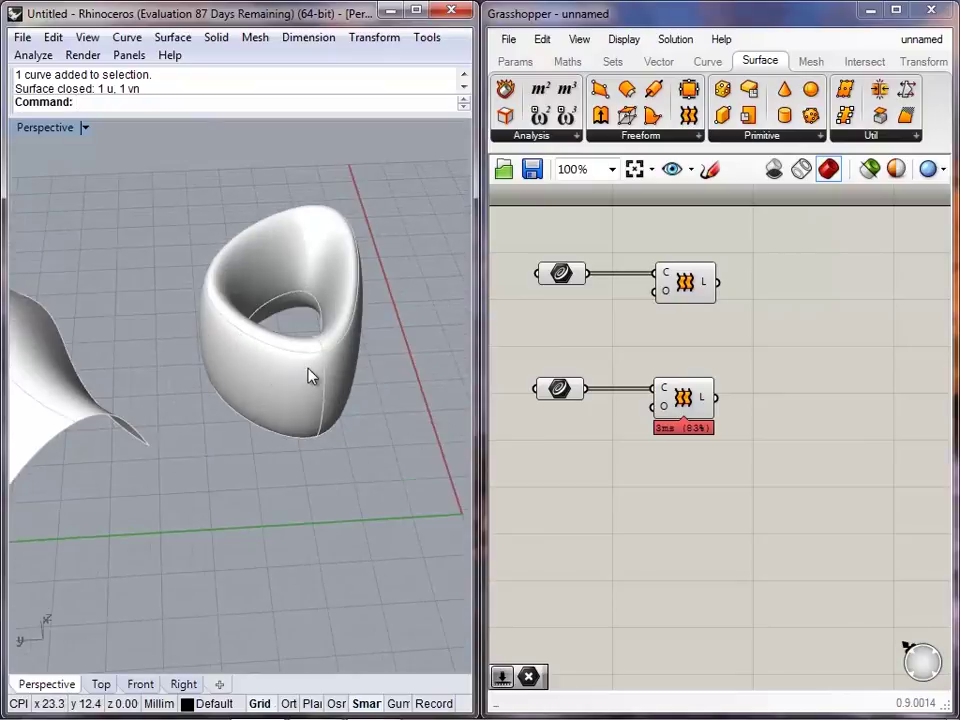
right_drag(302, 360, 320, 338)
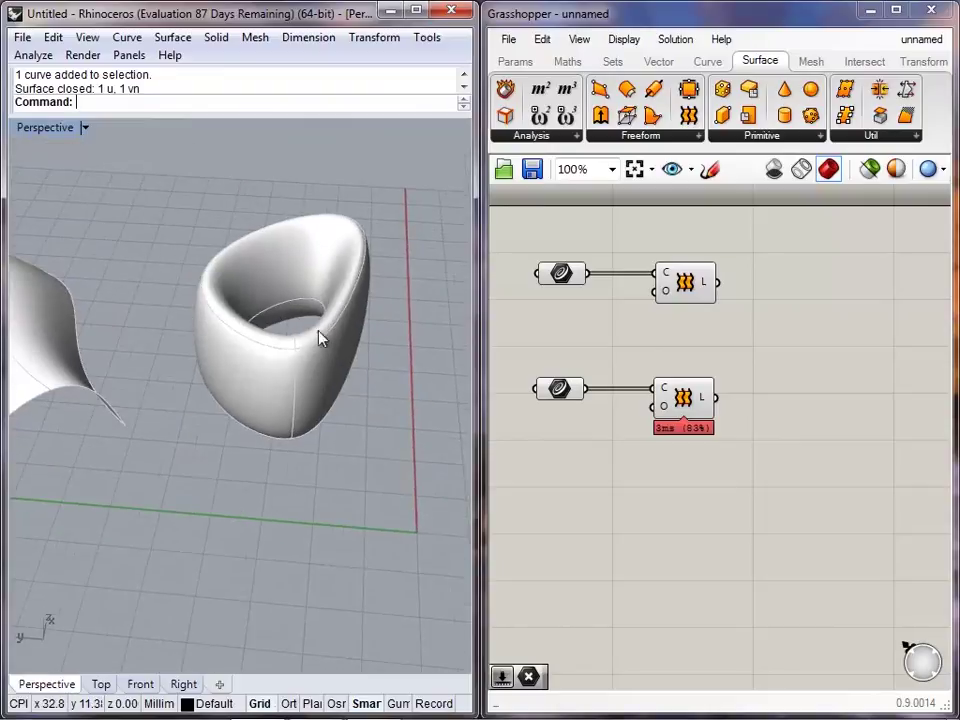
click(673, 396)
click(676, 453)
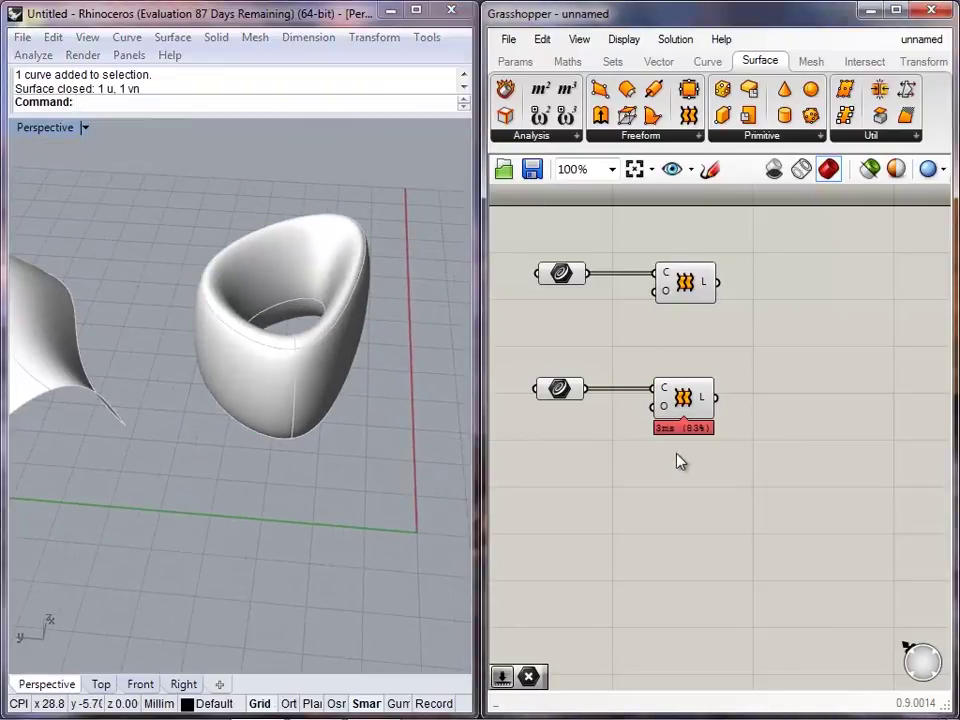
shift+right_drag(185, 321, 318, 360)
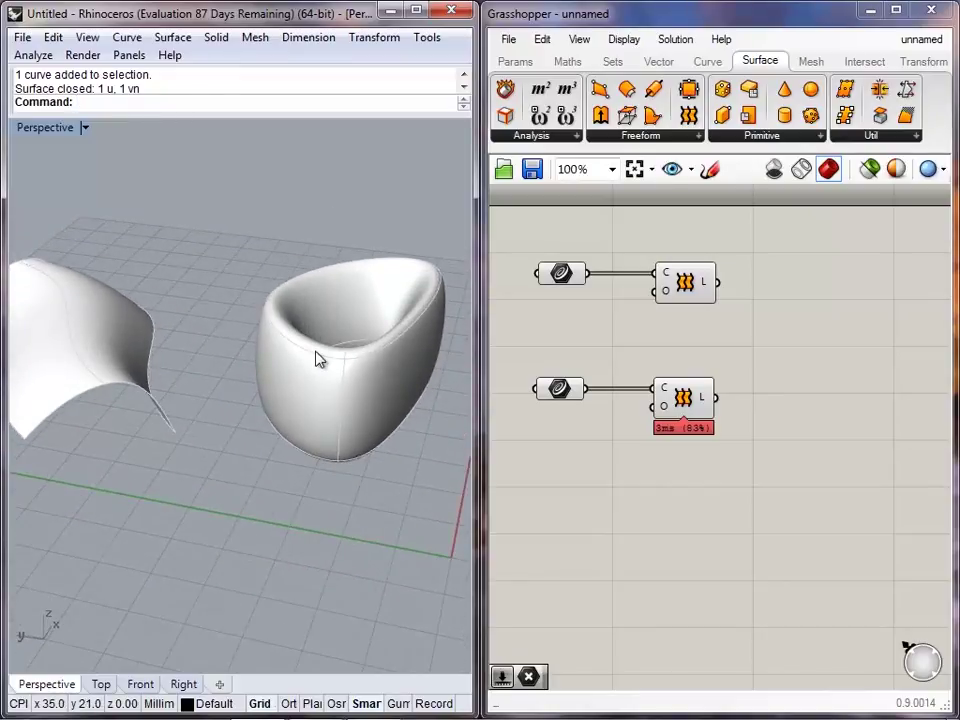
shift+right_drag(345, 356, 277, 312)
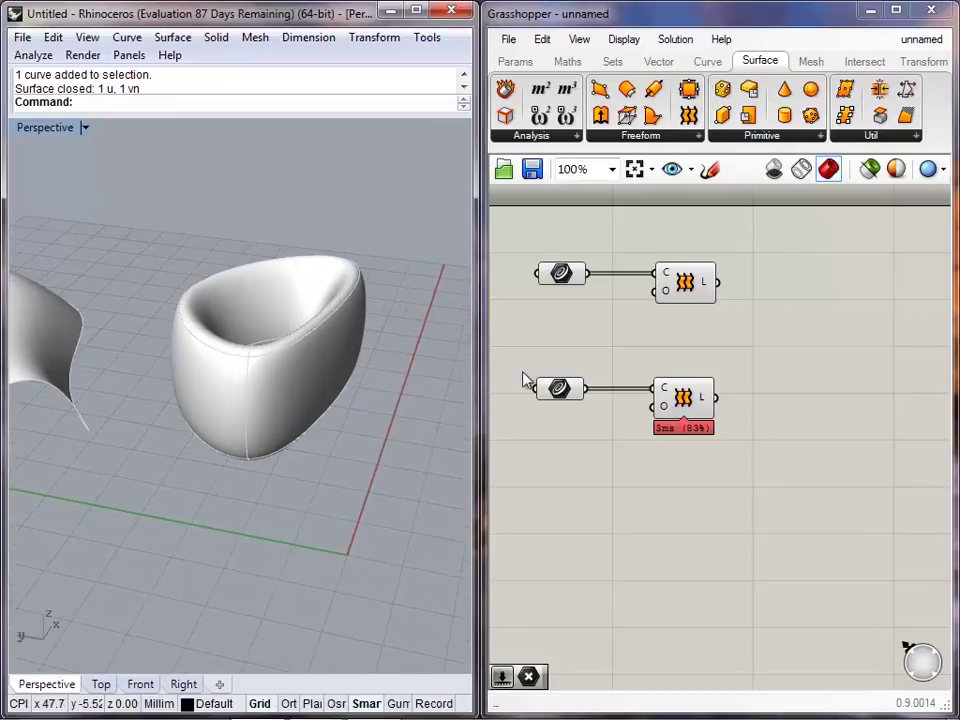
- Turn off the Closed loft option of the lower Loft component and commit the change
right_click(564, 390)
drag(486, 429, 498, 429)
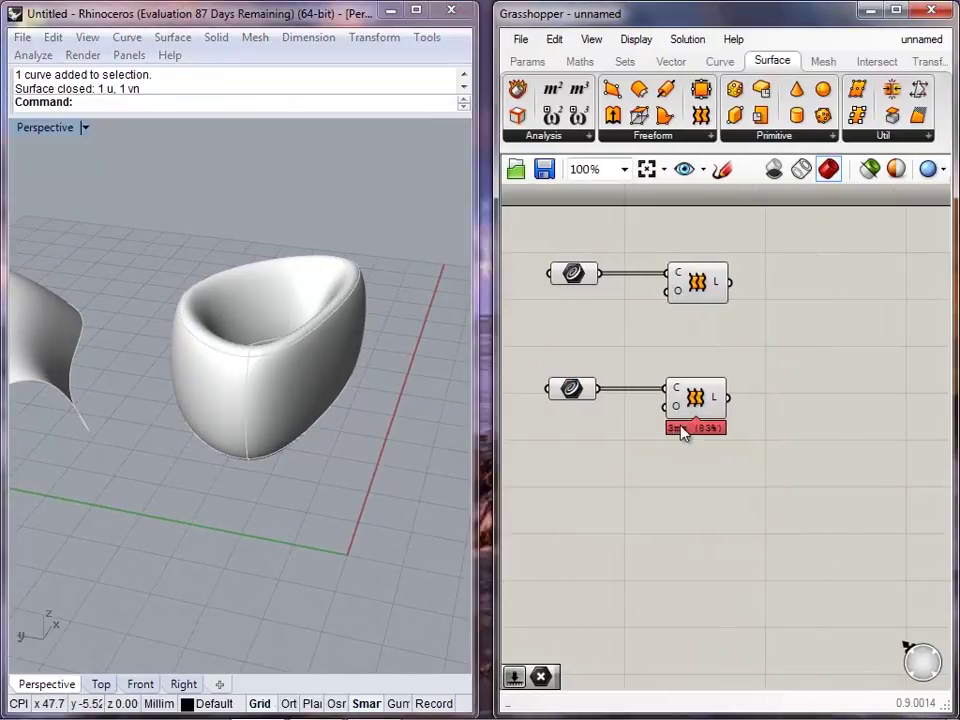
right_click(682, 432)
mouse_move(729, 585)
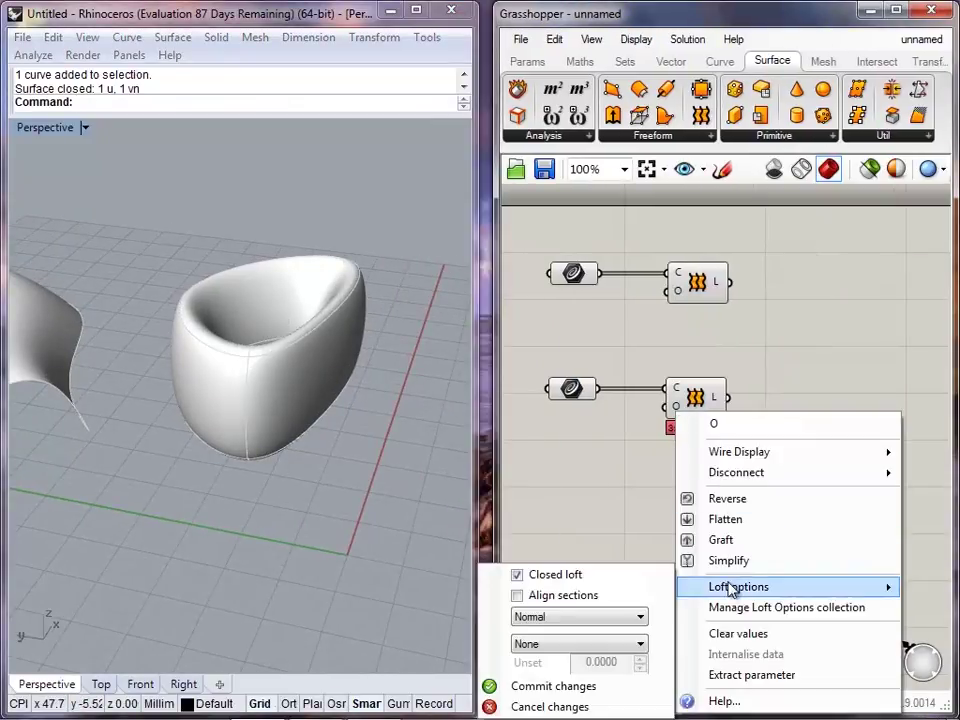
click(516, 576)
click(495, 686)
- Snap the Grasshopper window back against the Rhino window, and examine the open loft from the side and from above
right_drag(237, 321, 234, 314)
click(700, 416)
click(519, 579)
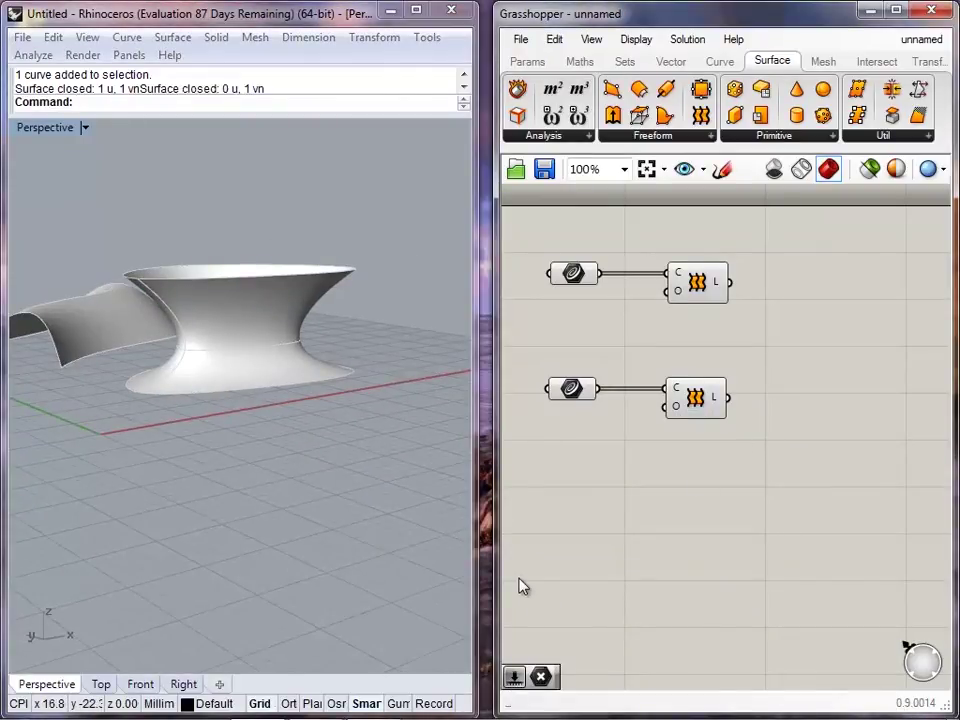
drag(830, 12, 959, 14)
click(689, 399)
click(693, 463)
right_drag(177, 342, 236, 412)
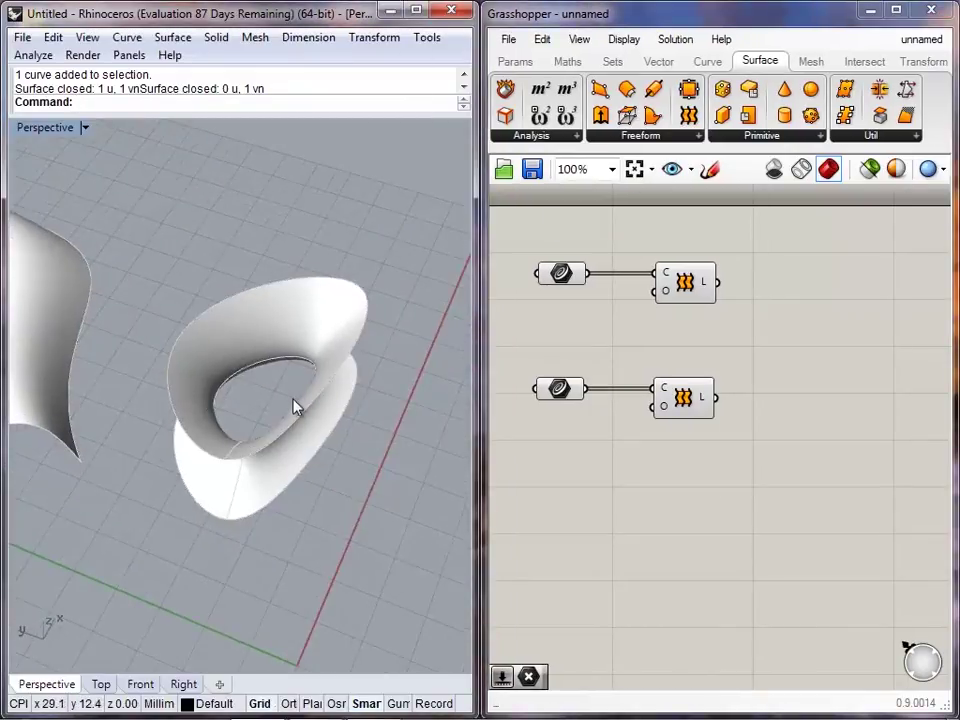
- Add a Volume component beside the lower Loft component and connect the loft output to its geometry input
click(570, 95)
click(762, 410)
drag(740, 406, 773, 401)
click(745, 460)
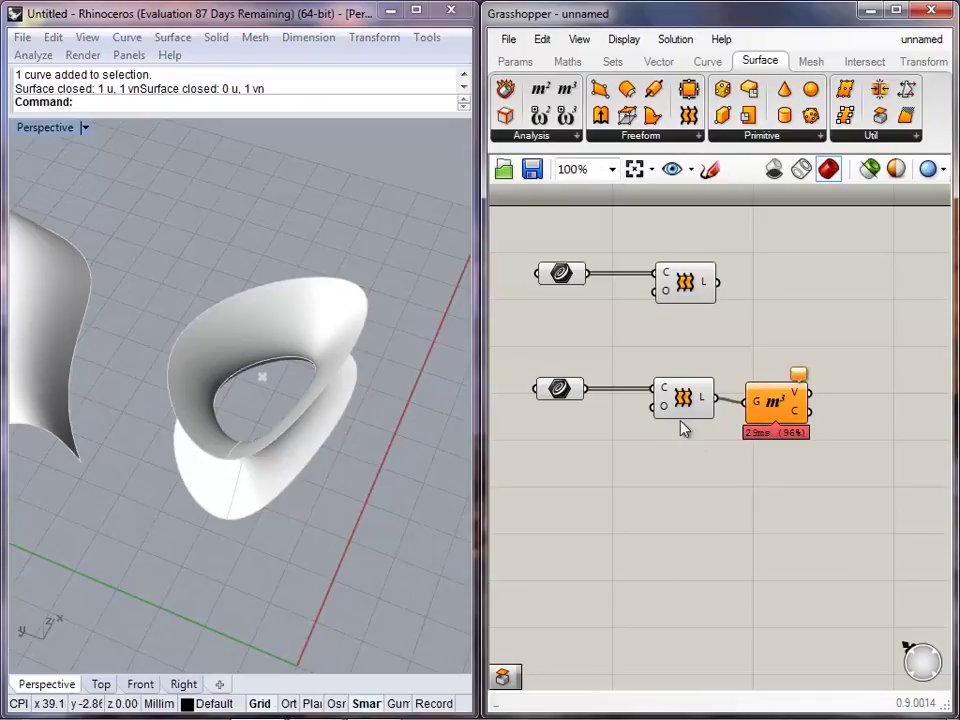
- Turn the Closed loft option back on for the lower Loft and line the Volume component up with it
right_click(666, 410)
mouse_move(705, 587)
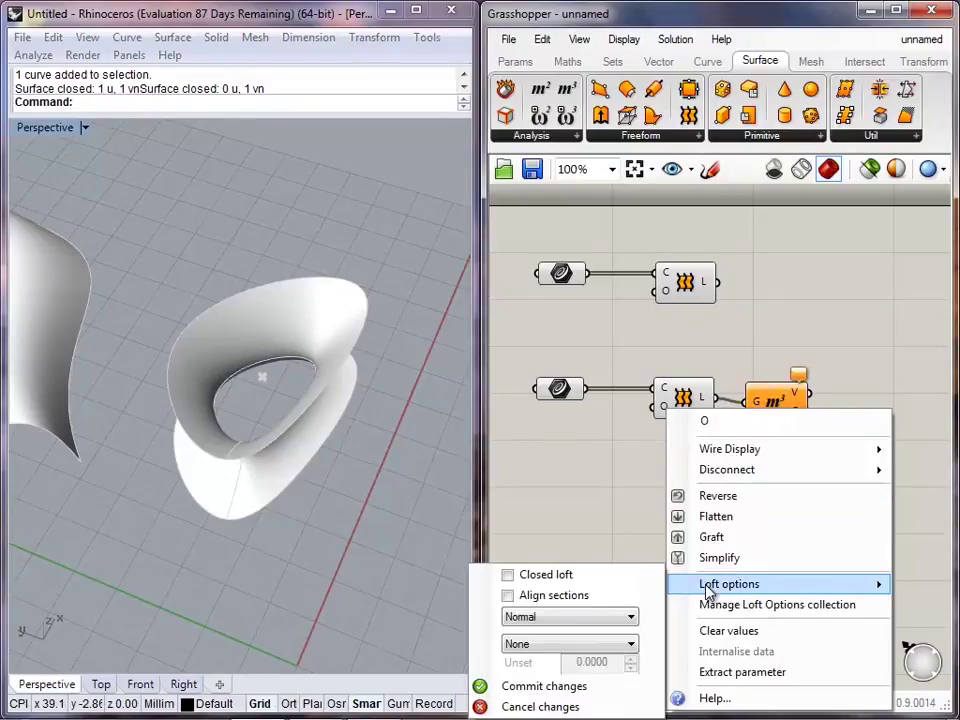
click(507, 575)
click(495, 686)
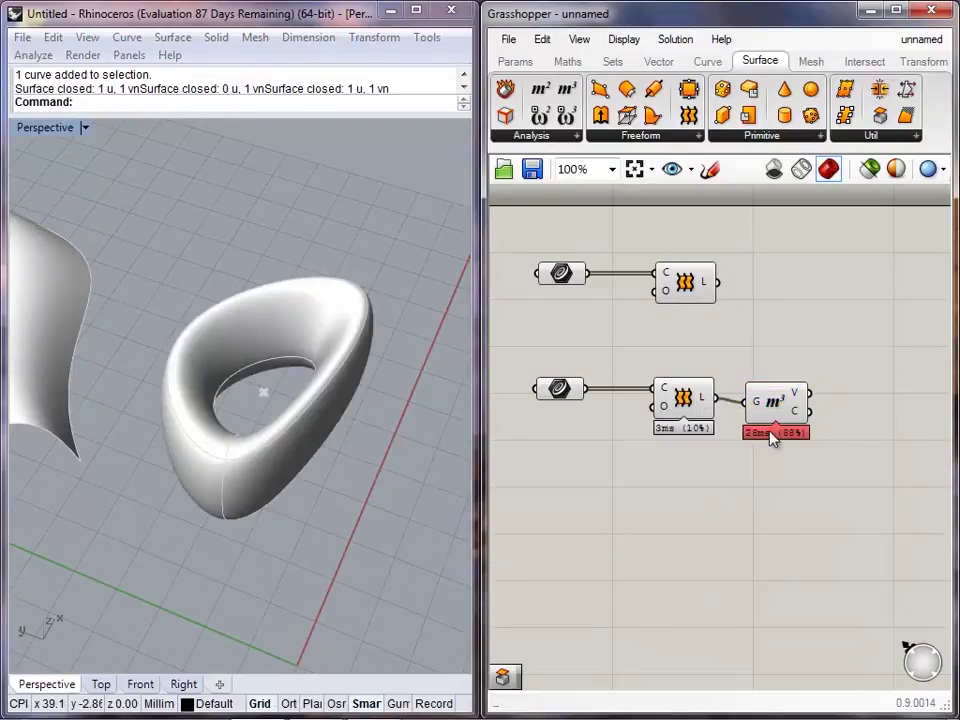
drag(772, 410, 777, 405)
click(788, 470)
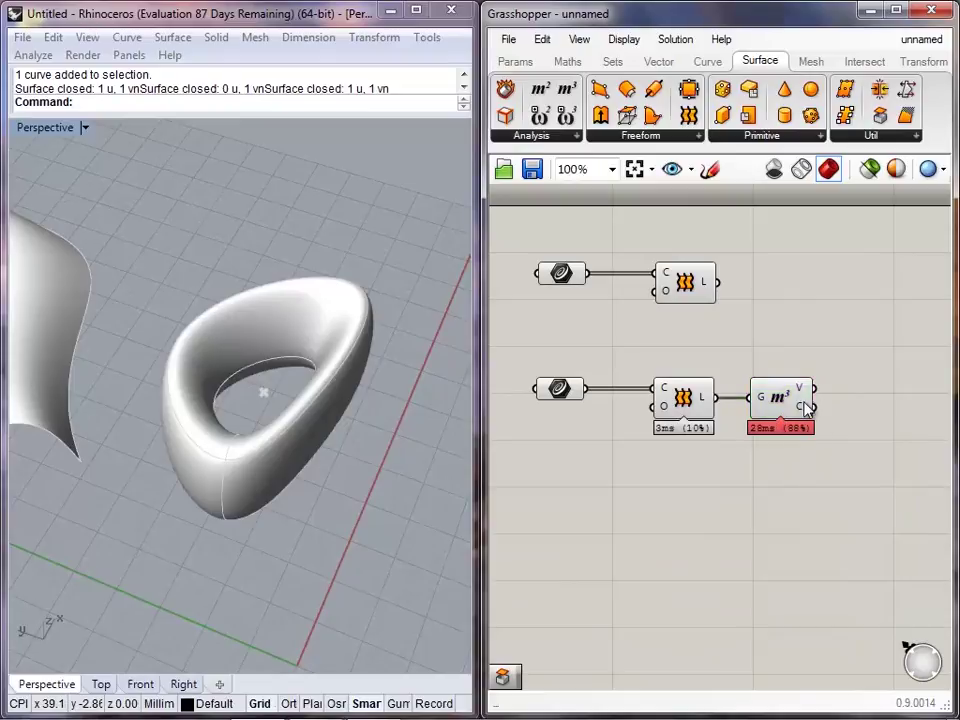
- Examine the closed loft with its volume centroid in the viewport, together with the Volume and lower Loft components
mouse_move(807, 409)
click(782, 405)
click(630, 467)
click(686, 397)
click(600, 530)
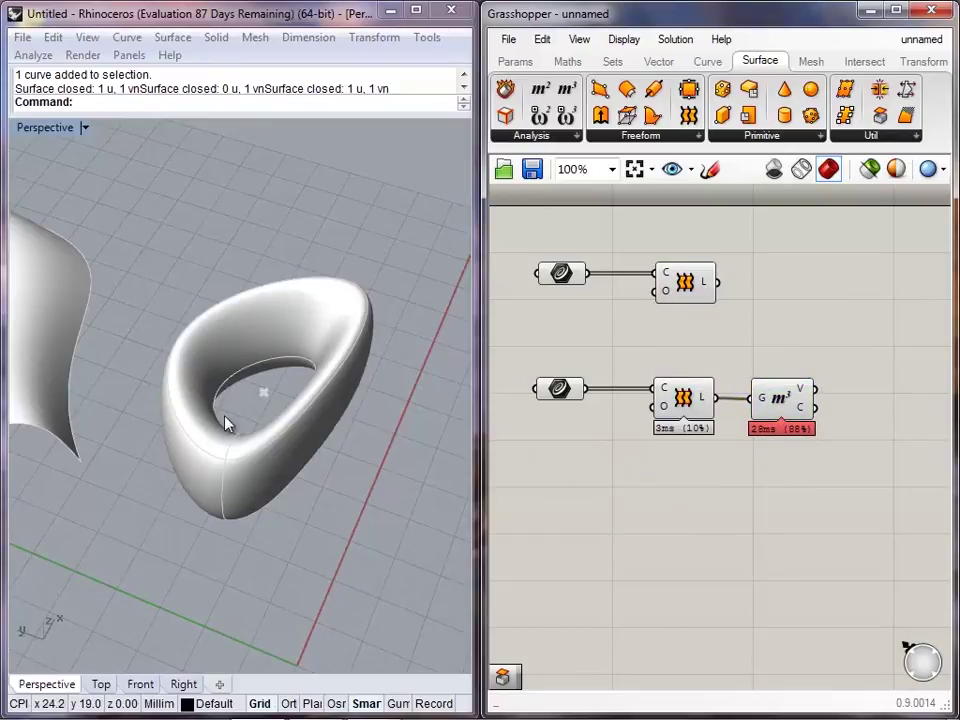
right_drag(364, 424, 178, 426)
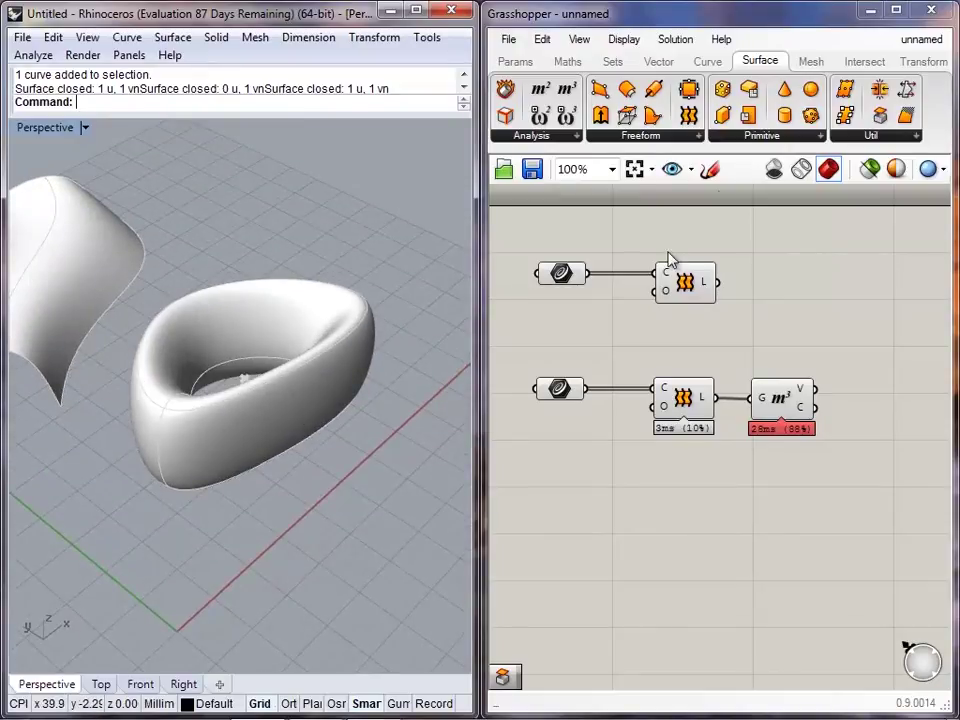
right_drag(72, 388, 218, 438)
- Add a Sphere component and a copy of the Volume component, connect them, and inspect the sphere at the origin
drag(811, 92, 695, 529)
click(661, 556)
shift+right_drag(233, 540, 226, 388)
click(785, 411)
drag(789, 429, 798, 522)
drag(719, 525, 772, 521)
click(794, 590)
right_drag(245, 534, 236, 573)
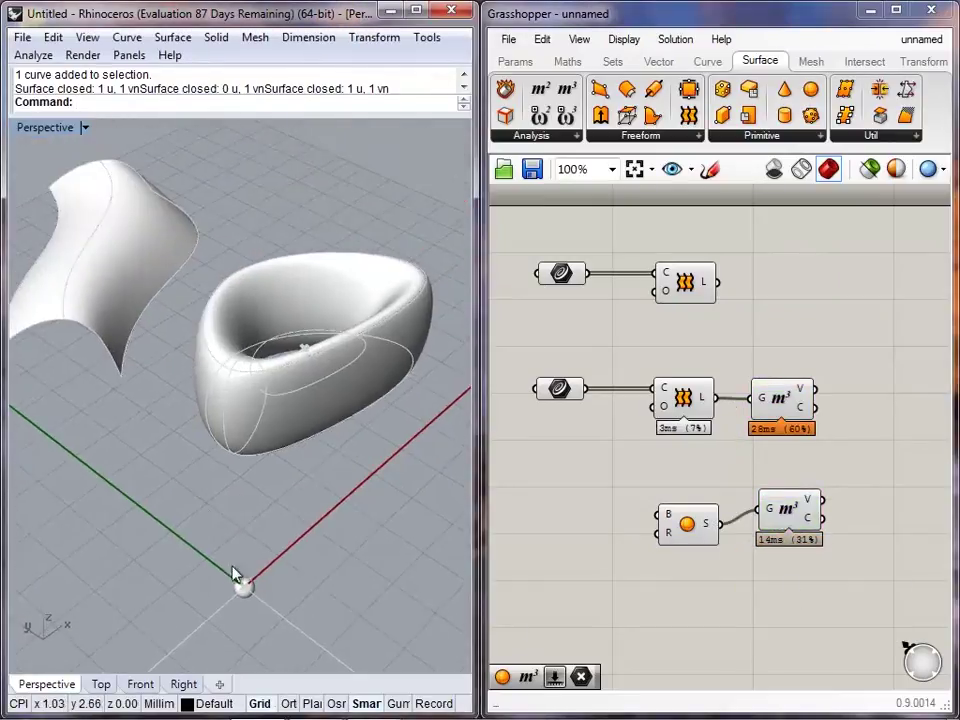
scroll(236, 573, up, 5)
scroll(257, 619, up, 4)
scroll(255, 620, down, 7)
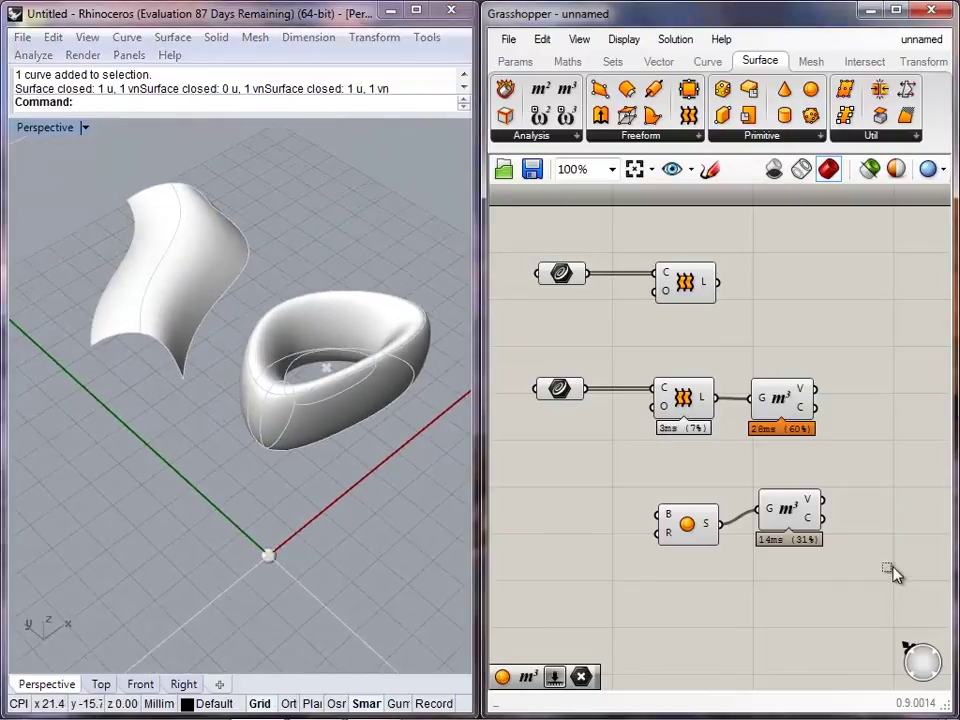
- Delete the Sphere component and its connected Volume component
drag(887, 568, 645, 488)
key(Delete)
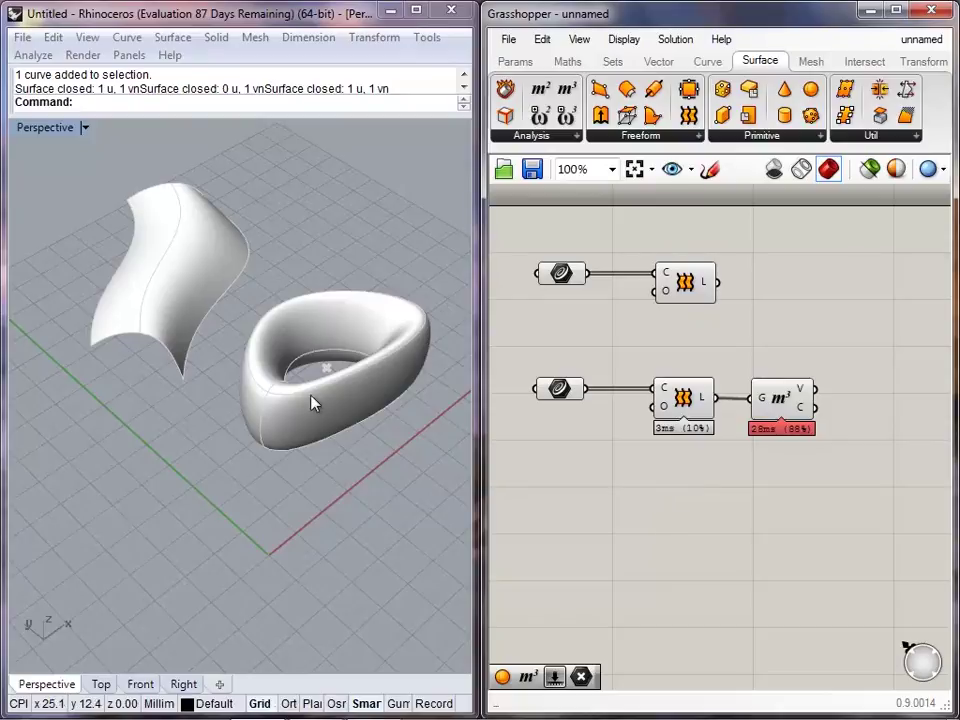
shift+right_drag(328, 362, 303, 383)
click(292, 415)
click(332, 504)
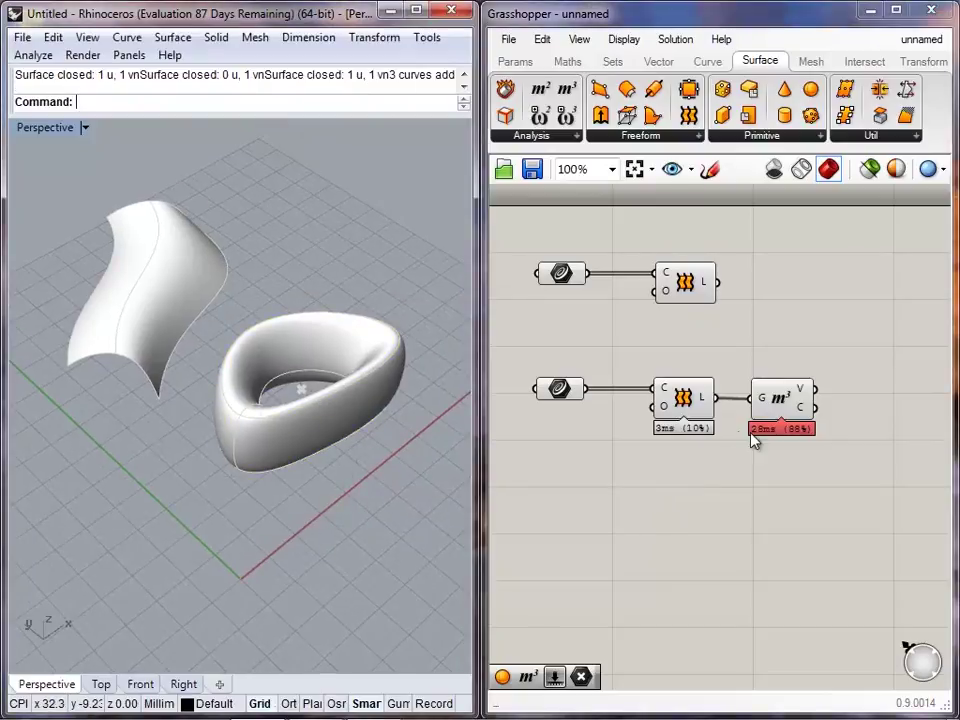
- Turn off the Closed loft option of the lower Loft, commit the change, and delete the Volume component connected to it
right_click(665, 415)
mouse_move(722, 583)
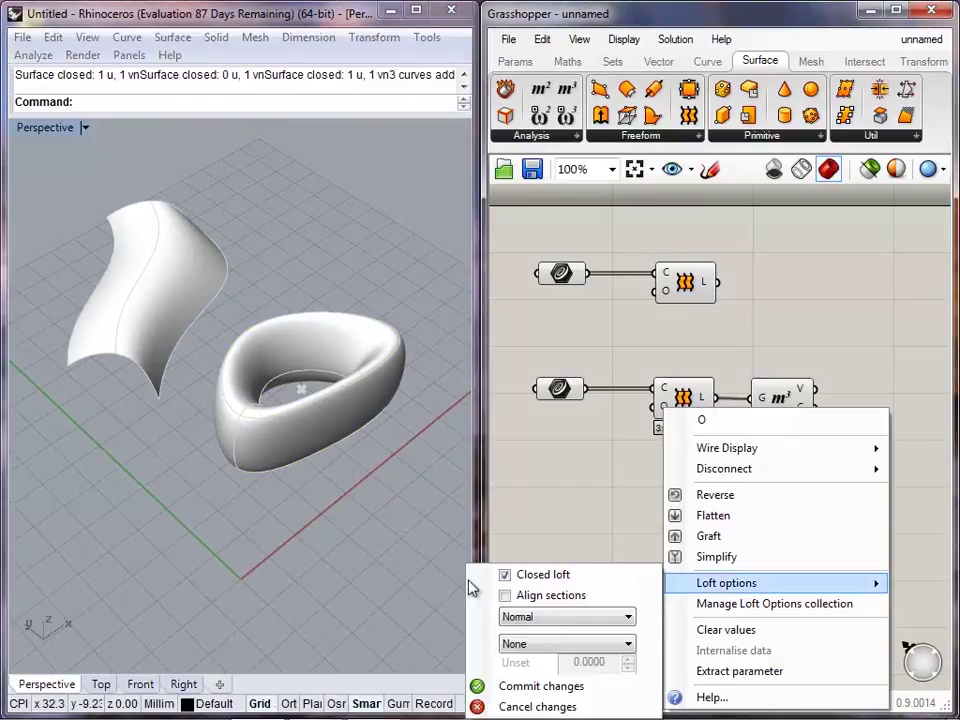
click(505, 578)
click(515, 687)
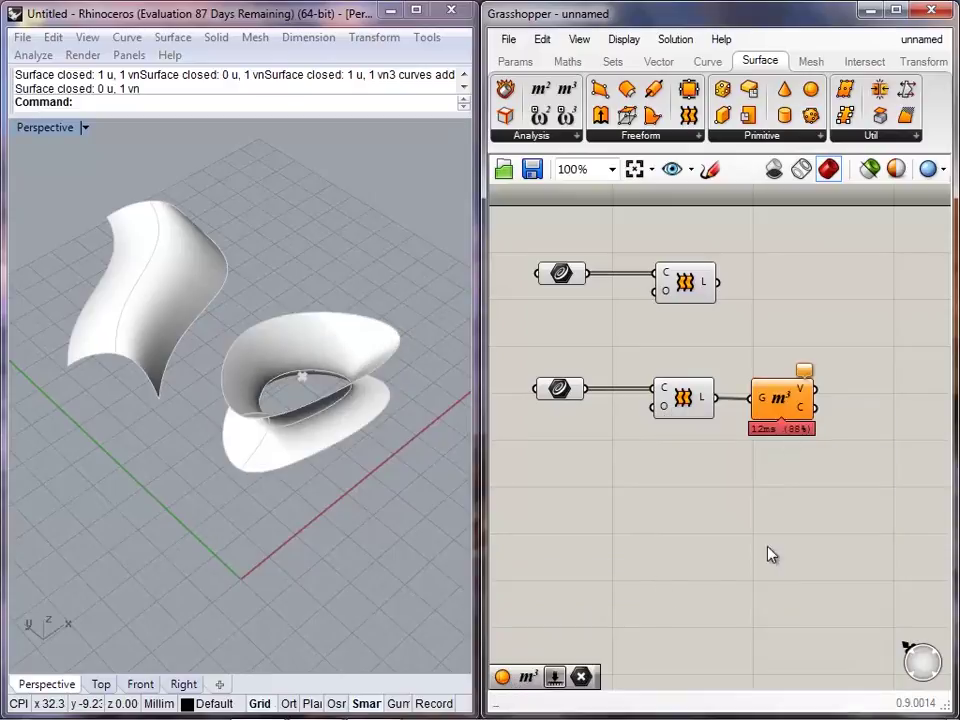
click(785, 387)
key(Delete)
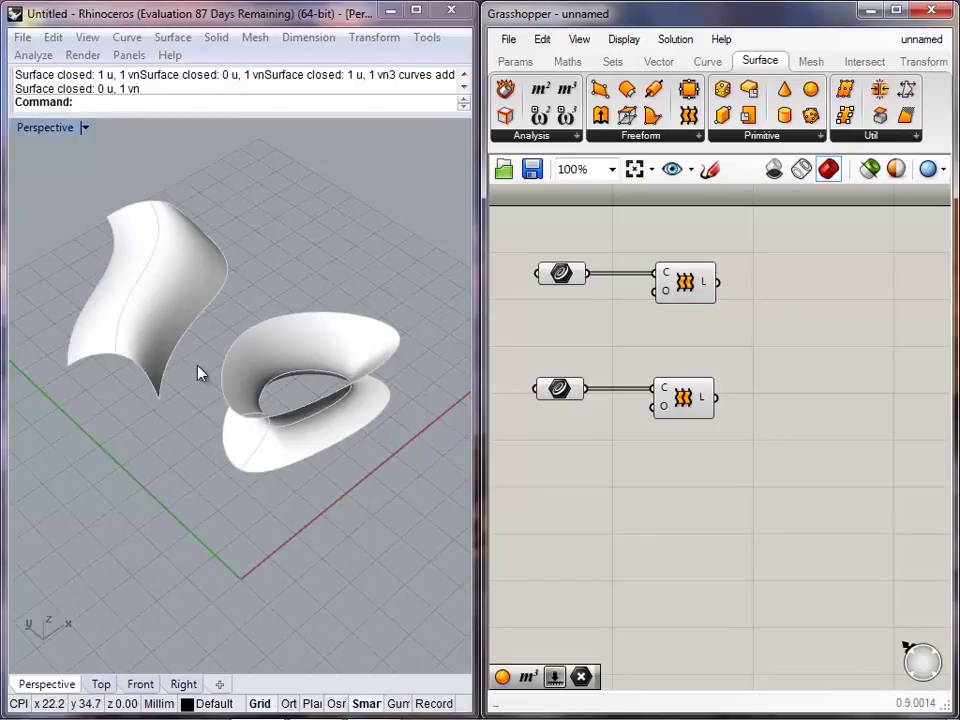
- In Rhino, move the curves of the upper Loft's sheet-like surface further away from the ring-shaped loft
shift+right_drag(240, 453, 303, 515)
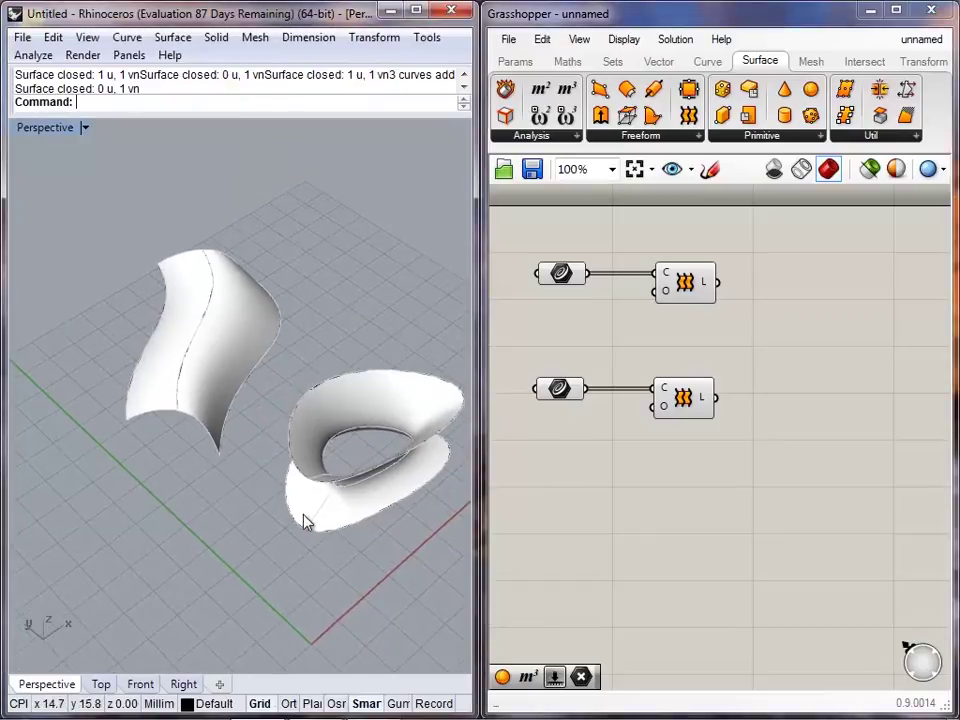
click(144, 380)
drag(176, 407, 133, 362)
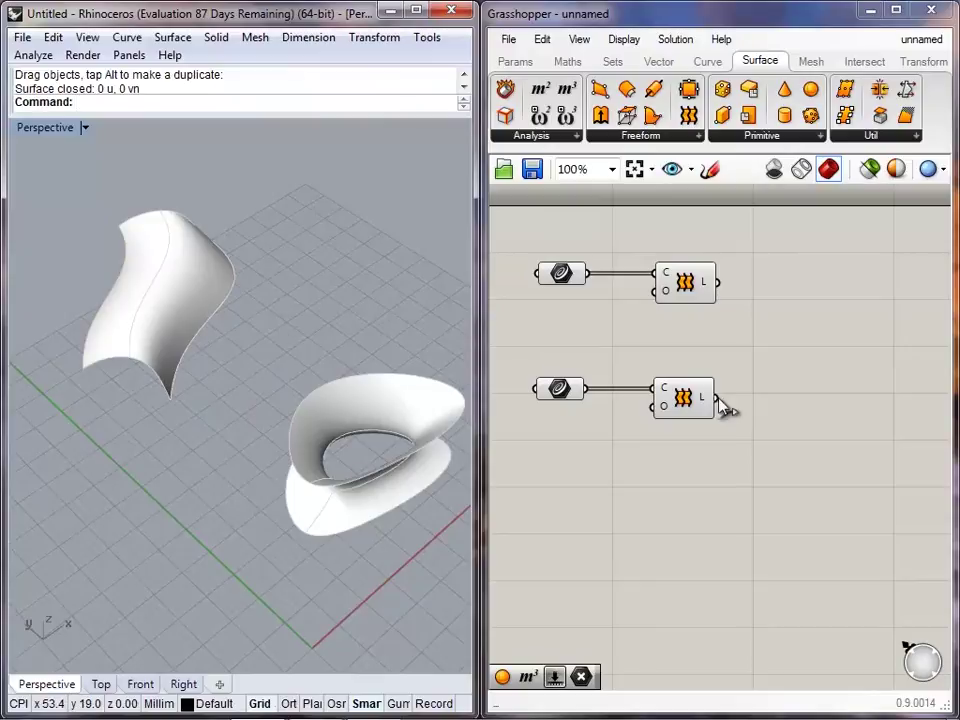
- Examine the lower Loft's open top and bottom from above and from the side
right_drag(699, 446, 679, 487)
click(668, 449)
click(675, 523)
shift+right_drag(367, 486, 295, 440)
right_drag(280, 490, 292, 434)
click(554, 420)
click(682, 466)
click(662, 441)
click(663, 551)
right_drag(420, 500, 347, 315)
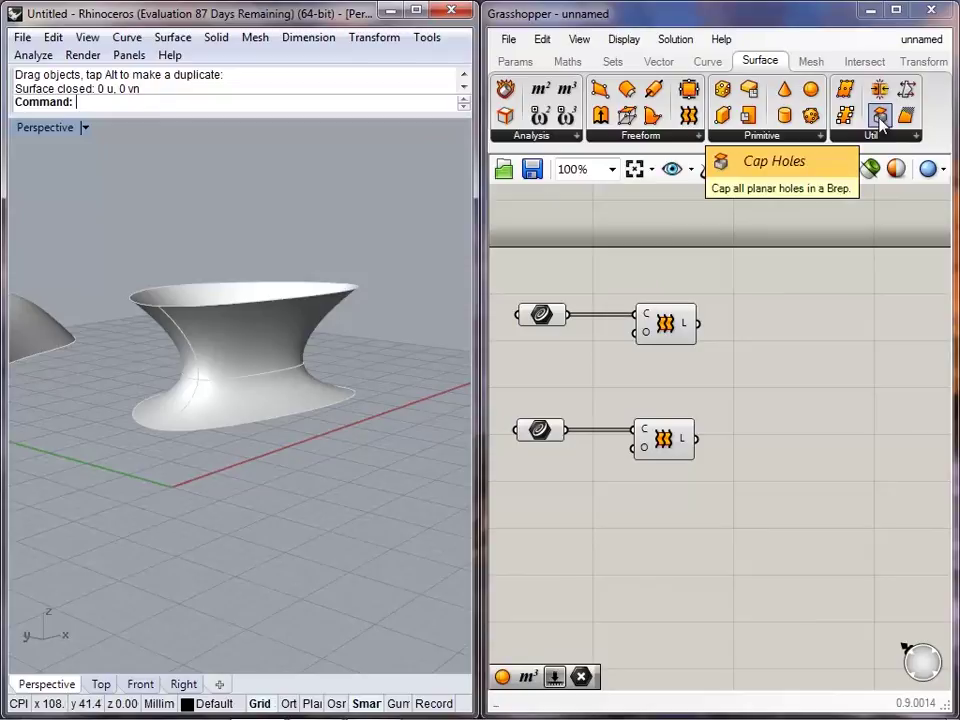
- Add a Cap Holes component fed by the lower Loft's output, line it up, and turn off that Loft's preview
drag(880, 118, 671, 444)
drag(774, 433, 696, 439)
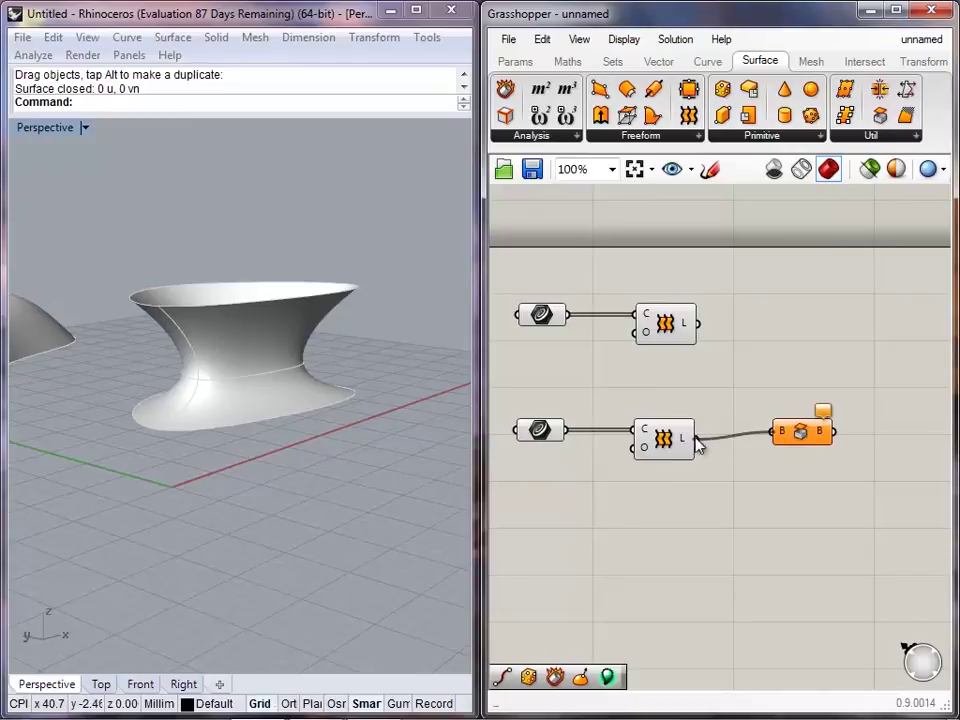
drag(799, 435, 775, 441)
click(738, 475)
right_drag(326, 388, 235, 395)
right_click(662, 440)
click(686, 474)
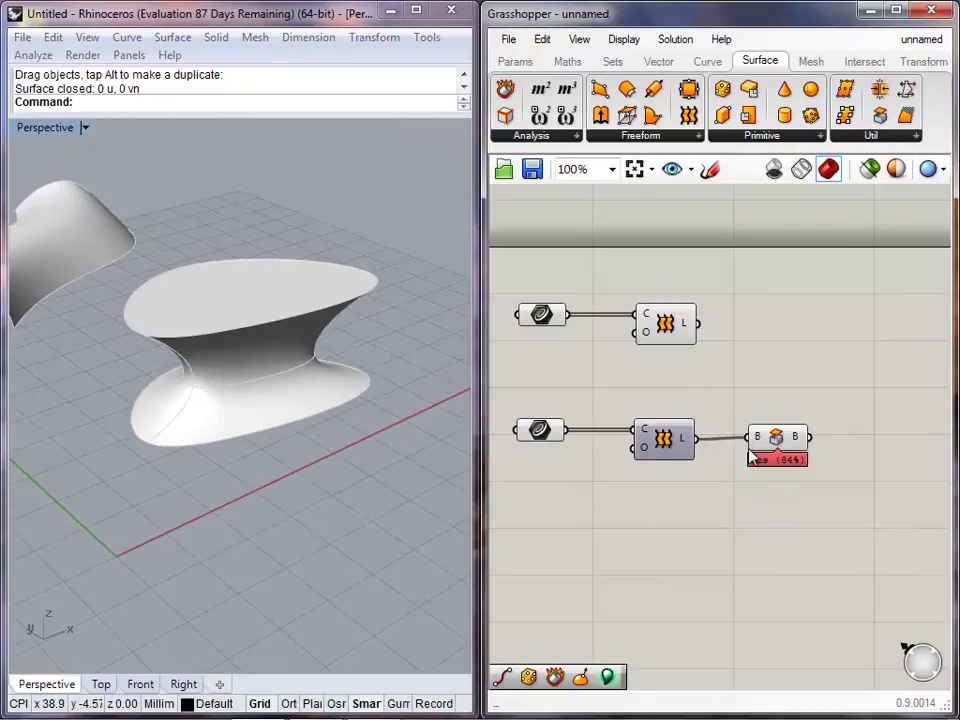
- Try a Volume component on the Cap Holes output and delete it again
right_drag(836, 442, 698, 446)
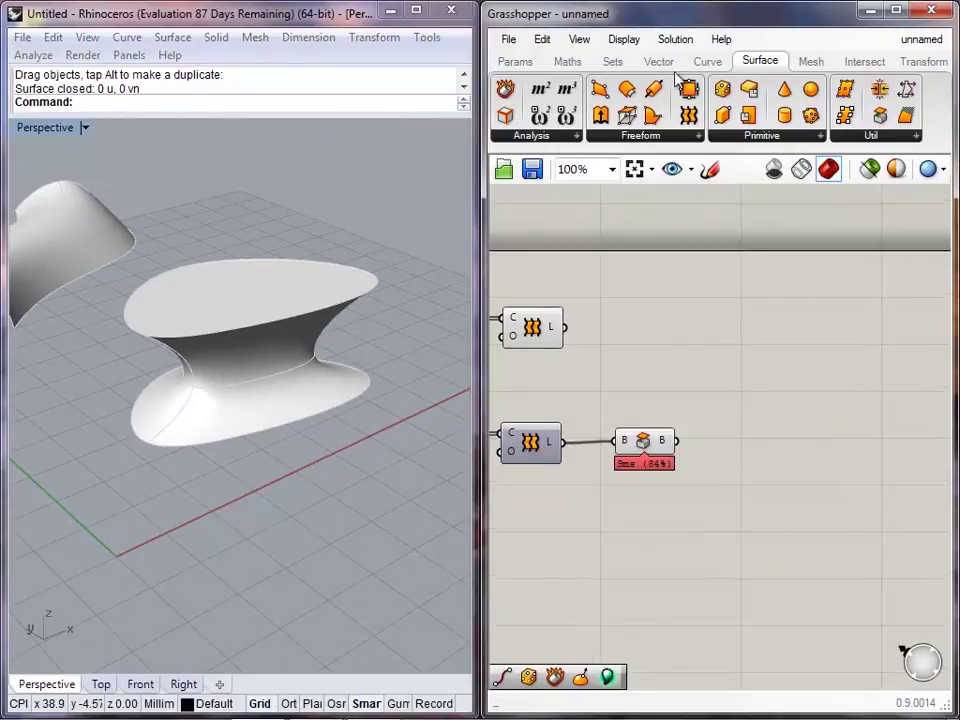
drag(566, 88, 728, 453)
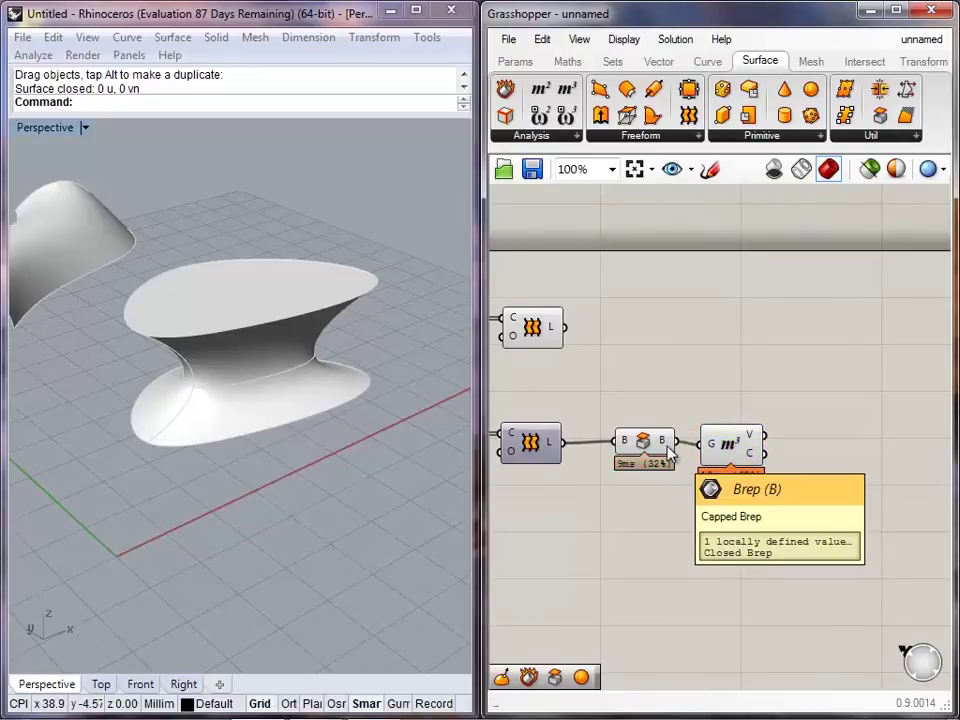
click(745, 452)
key(Delete)
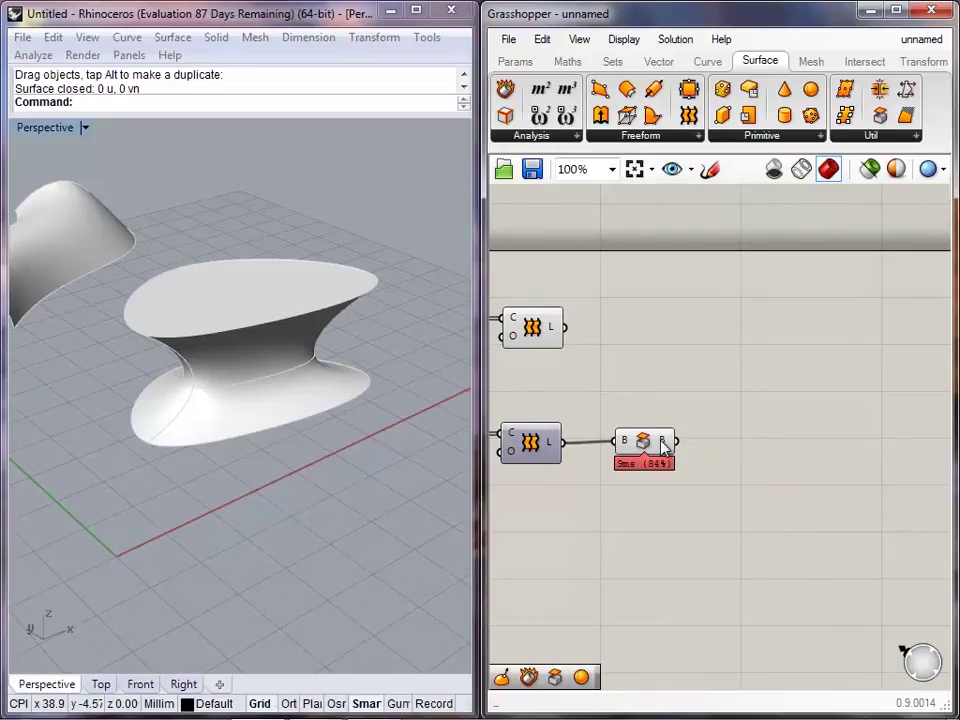
- Check the Cap Holes component's Brep output and move the component closer to the lower Loft
mouse_move(661, 447)
mouse_move(555, 448)
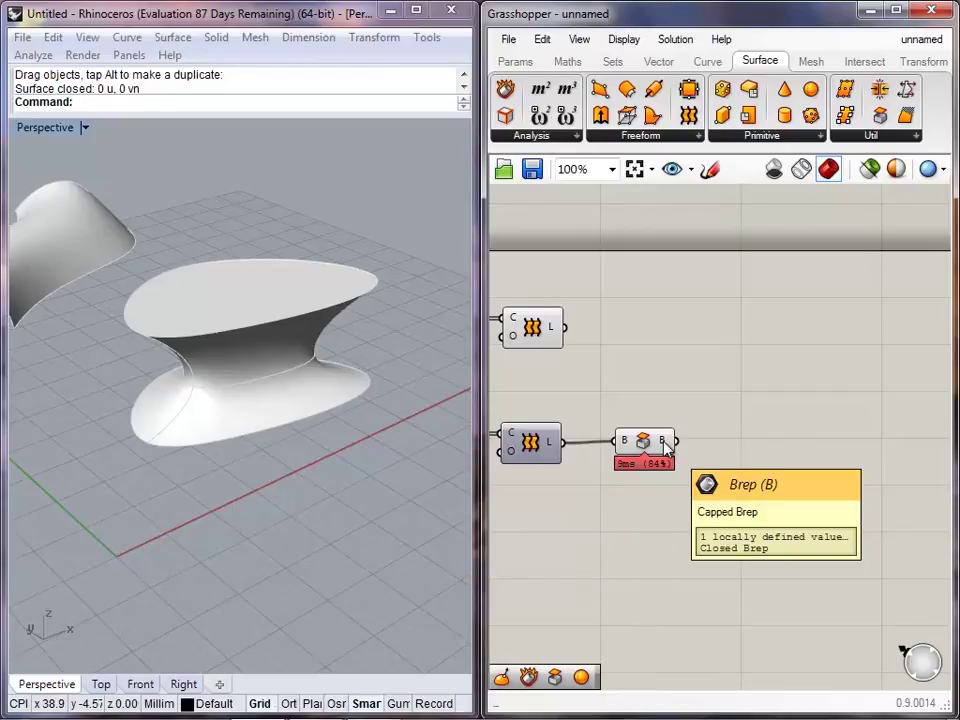
drag(651, 444, 625, 441)
click(629, 460)
click(621, 447)
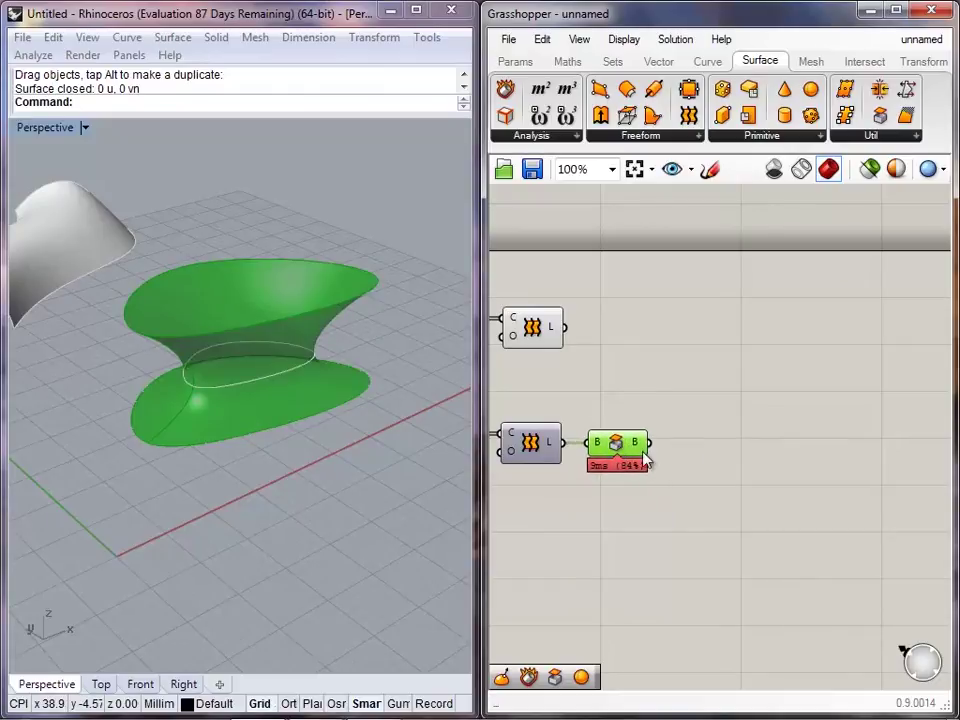
click(704, 454)
click(636, 446)
click(765, 473)
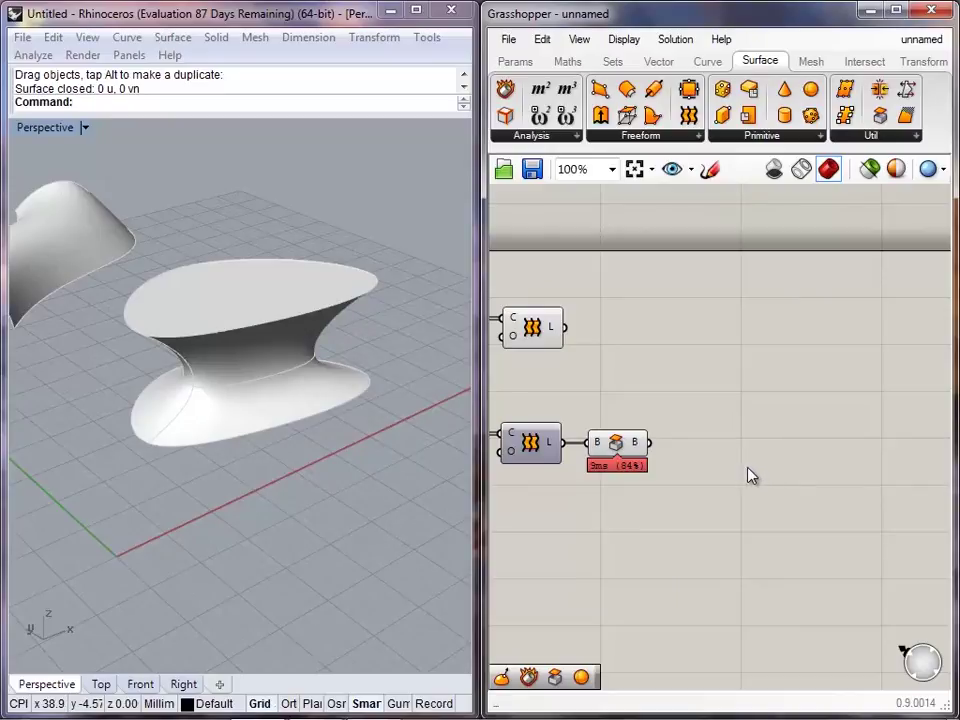
- Examine the capped loft from several angles and check its Cap Holes component
right_drag(648, 440, 725, 447)
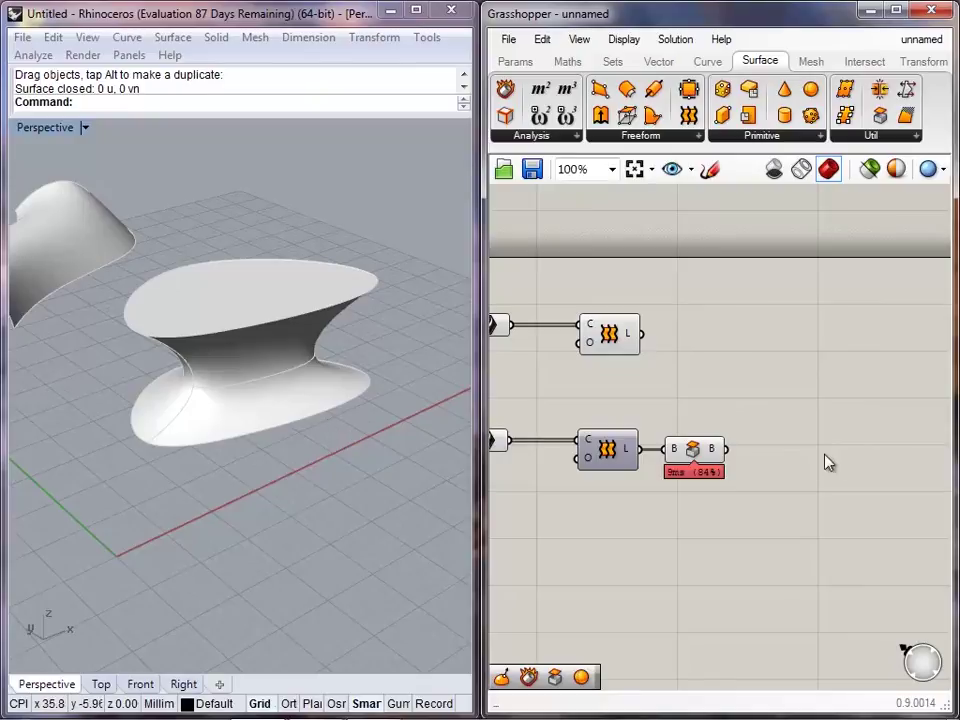
click(696, 451)
click(719, 485)
click(690, 452)
click(714, 492)
right_drag(341, 428, 237, 349)
right_drag(300, 332, 332, 383)
right_drag(238, 408, 170, 460)
right_drag(796, 478, 698, 483)
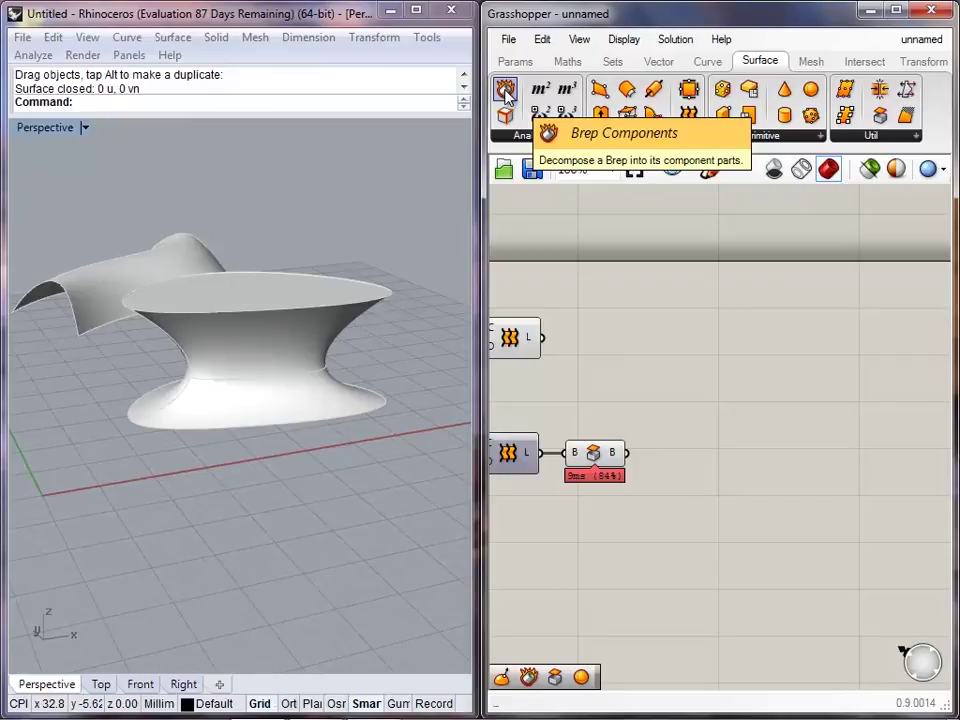
- Add a Brep Components component, connect the capped Brep to its input, inspect the Faces output, and line it up
click(506, 92)
click(691, 467)
mouse_move(659, 467)
mouse_down()
mouse_move(628, 453)
mouse_move(674, 464)
mouse_up()
click(776, 477)
right_drag(741, 459, 723, 458)
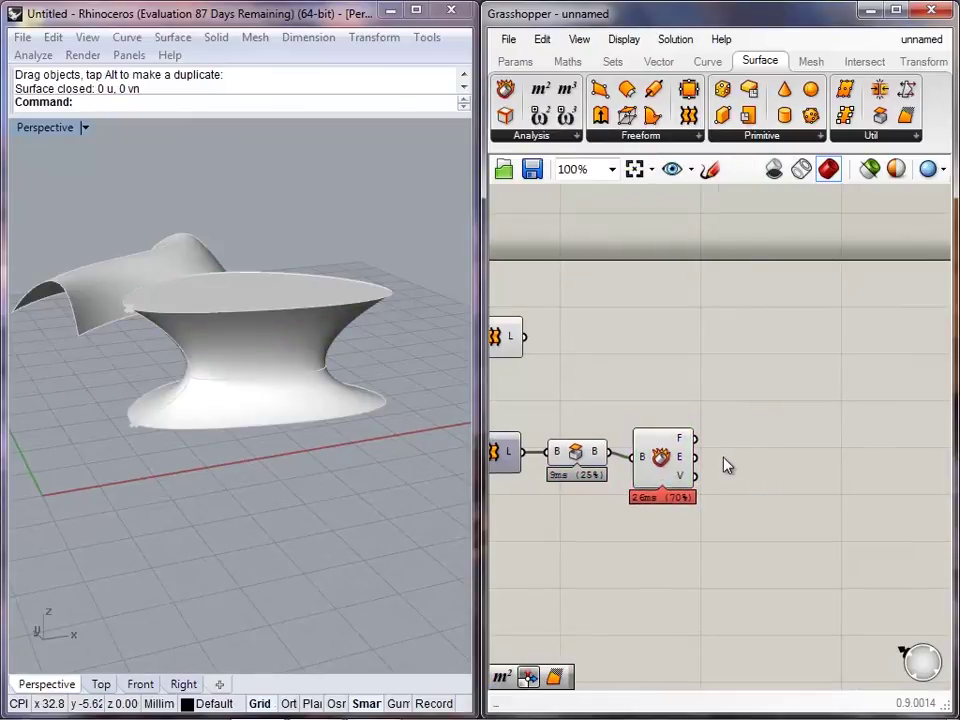
mouse_move(682, 443)
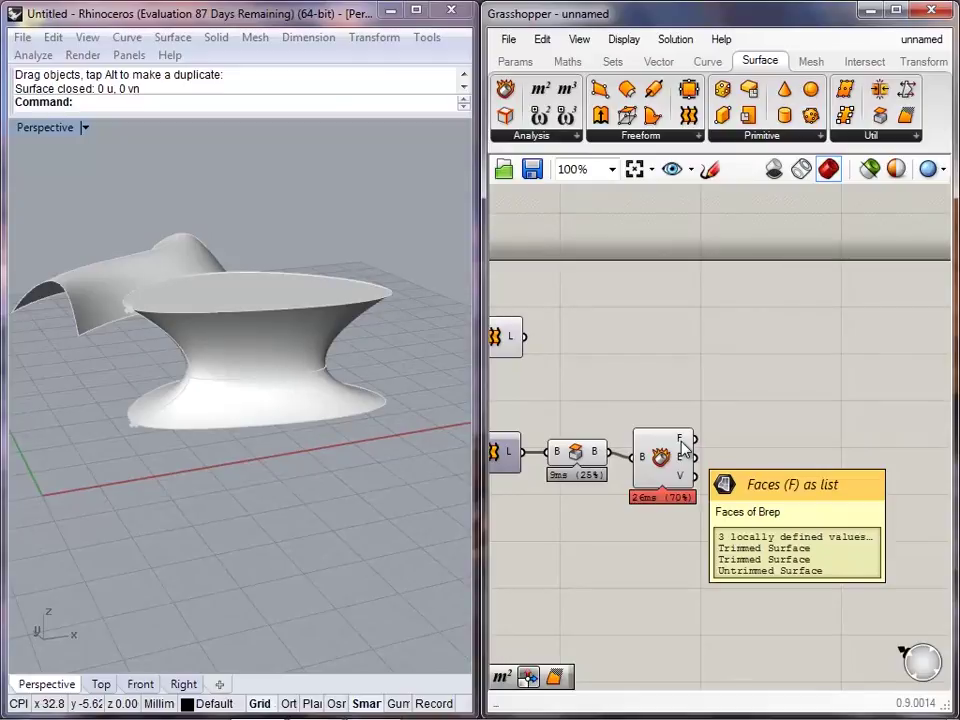
drag(660, 461, 667, 455)
click(785, 458)
- Orbit the capped loft to examine its cap faces, side surface, edges and vertices
right_drag(212, 430, 316, 366)
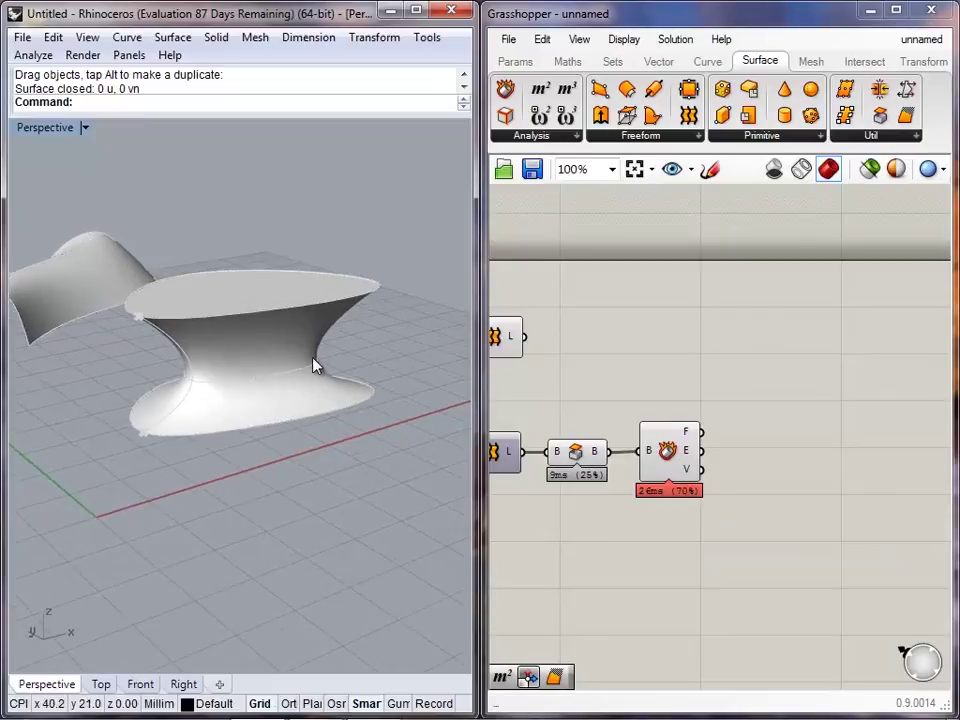
right_drag(281, 296, 372, 308)
right_drag(317, 381, 340, 437)
right_drag(306, 382, 335, 477)
click(575, 455)
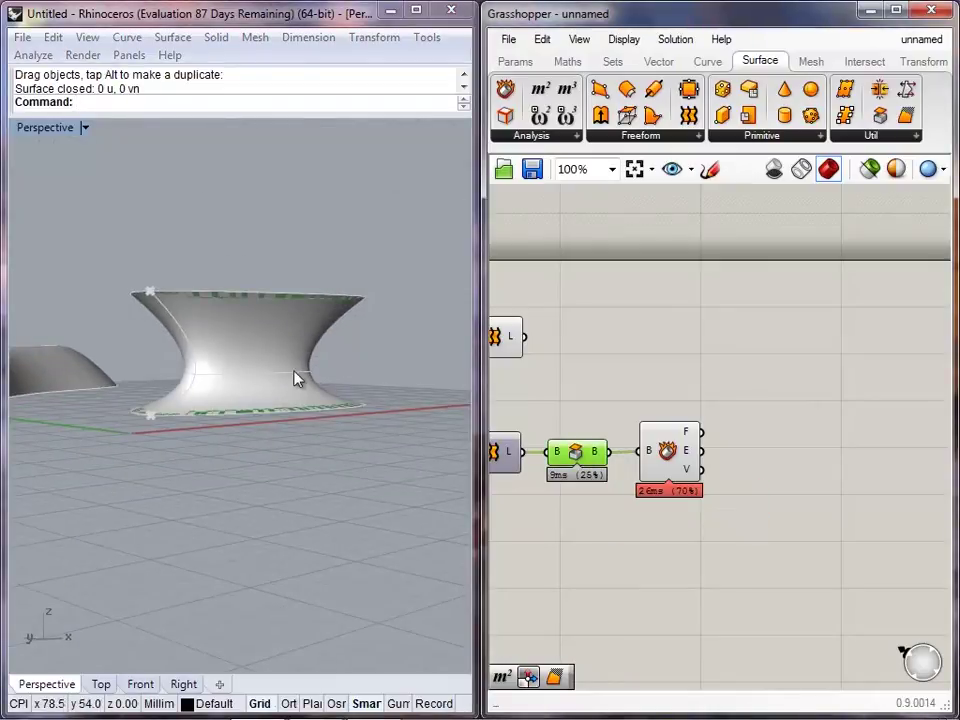
right_drag(296, 377, 308, 478)
click(505, 505)
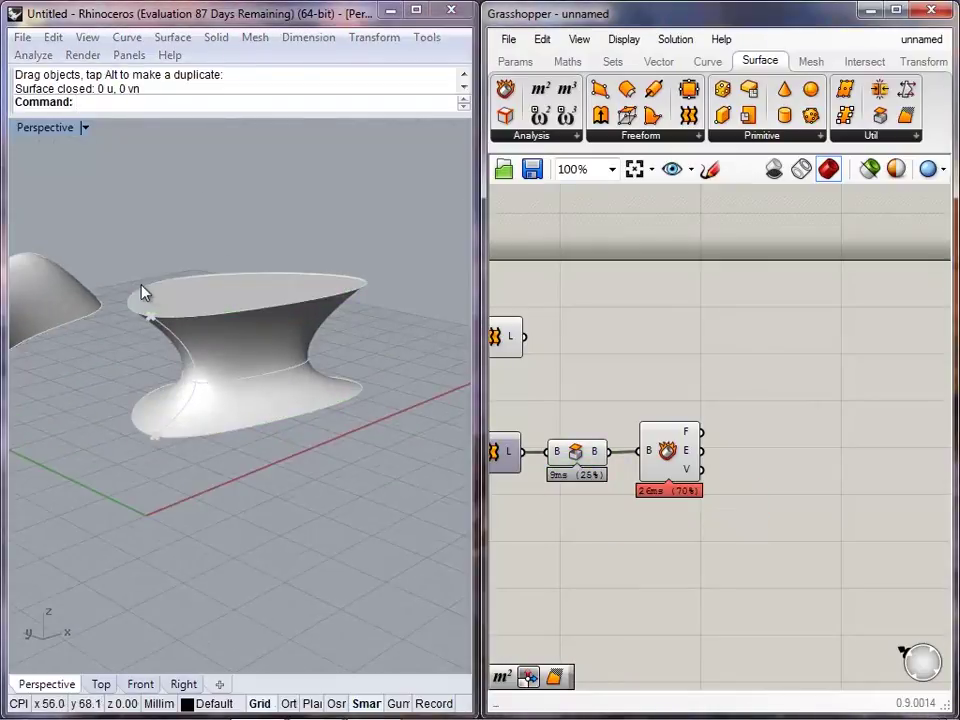
right_drag(170, 316, 281, 374)
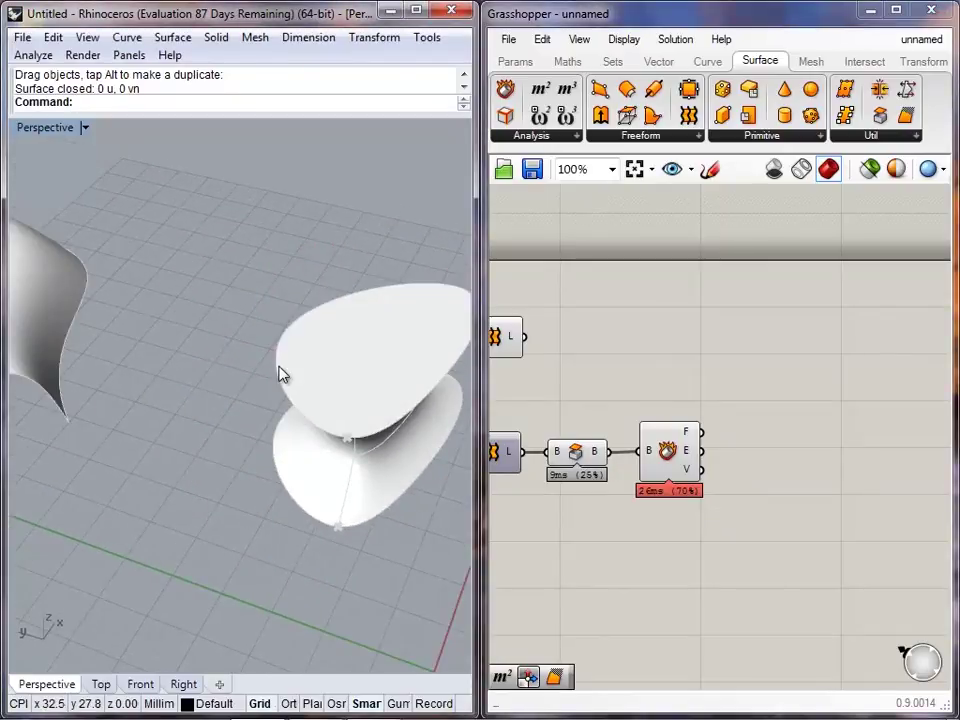
shift+right_drag(307, 408, 277, 429)
scroll(227, 434, down, 4)
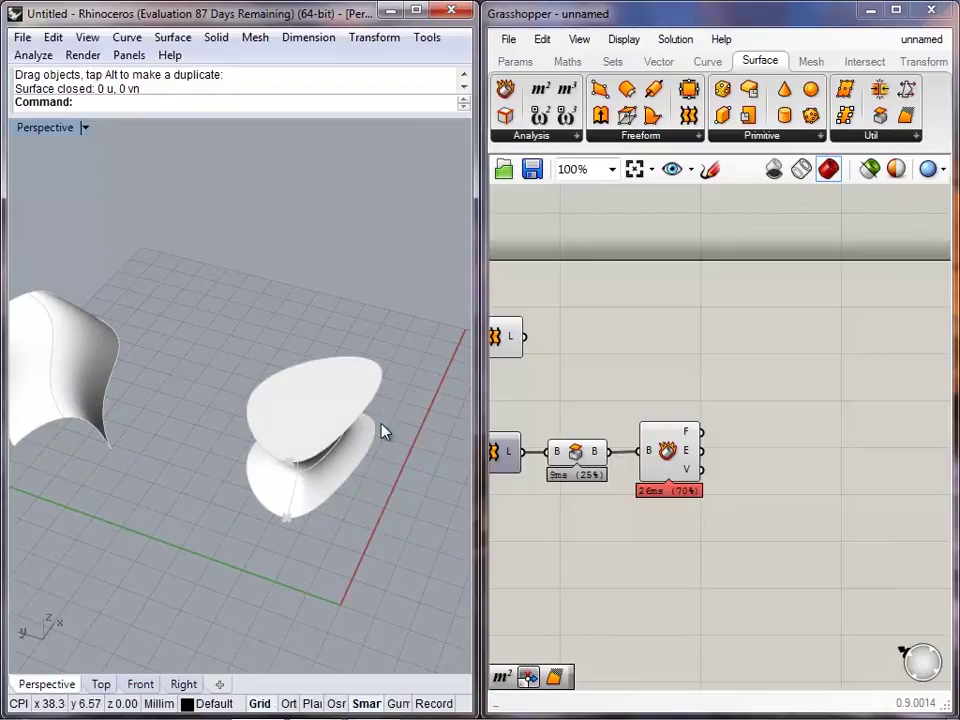
- Space out the Cap Holes and Brep Components components beside the lower Loft
click(588, 452)
click(640, 518)
drag(672, 479, 694, 482)
click(643, 499)
drag(587, 464, 601, 465)
click(588, 499)
right_drag(582, 499, 648, 499)
scroll(651, 462, up, 3)
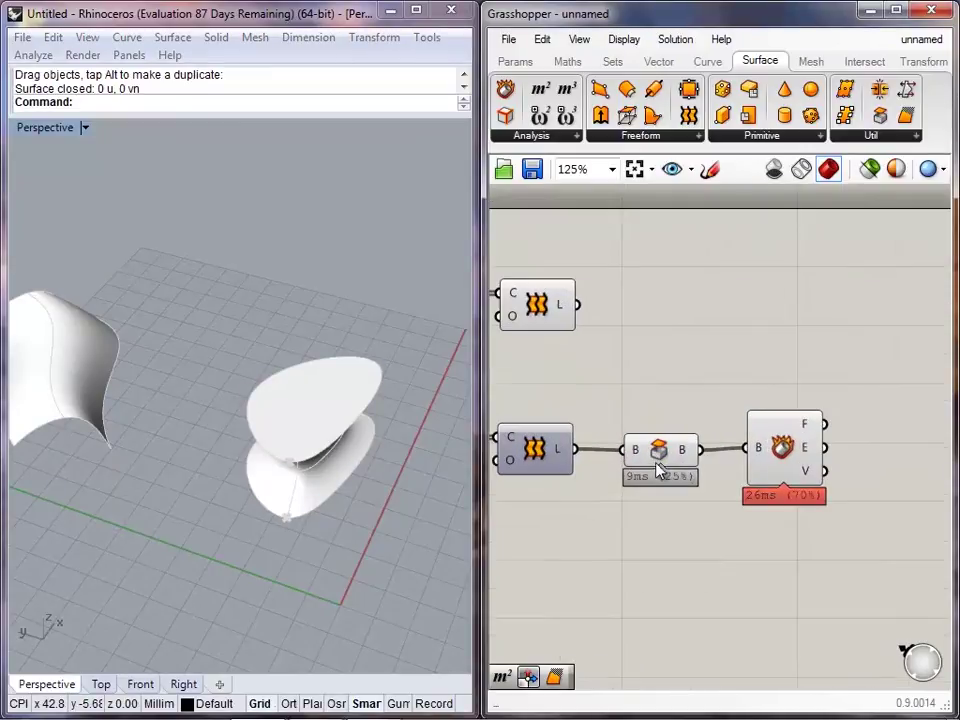
right_drag(777, 521, 620, 530)
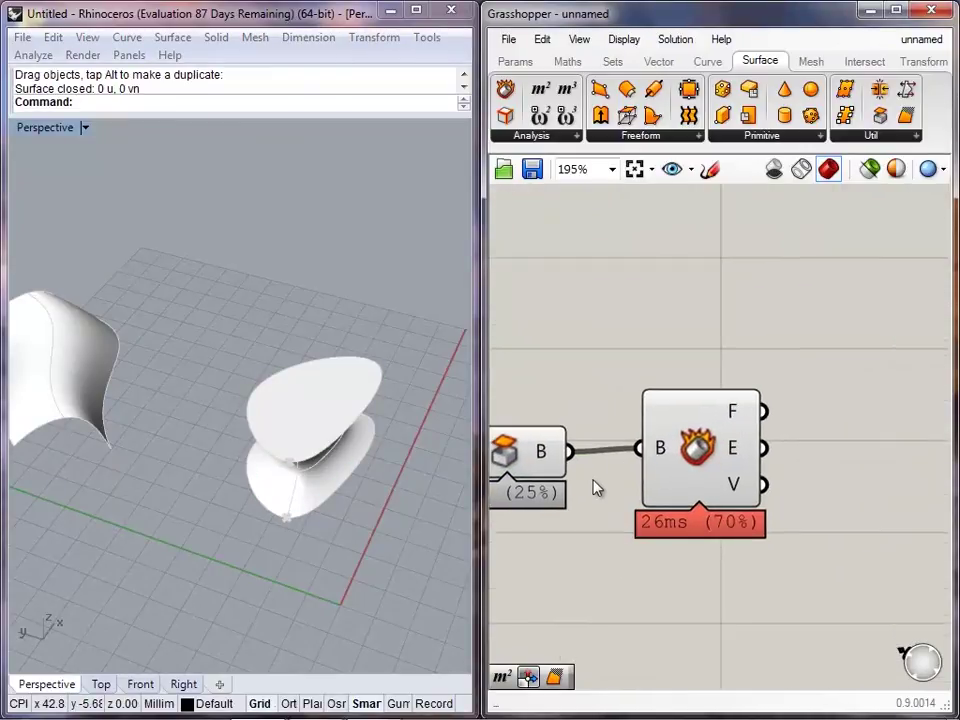
- View the capped loft from the side and review the Cap Holes and Brep Components components in turn
right_drag(264, 497, 294, 401)
click(702, 448)
click(738, 618)
right_drag(564, 493, 769, 497)
scroll(769, 497, down, 2)
click(847, 477)
click(803, 563)
click(744, 480)
click(880, 570)
click(845, 502)
click(808, 555)
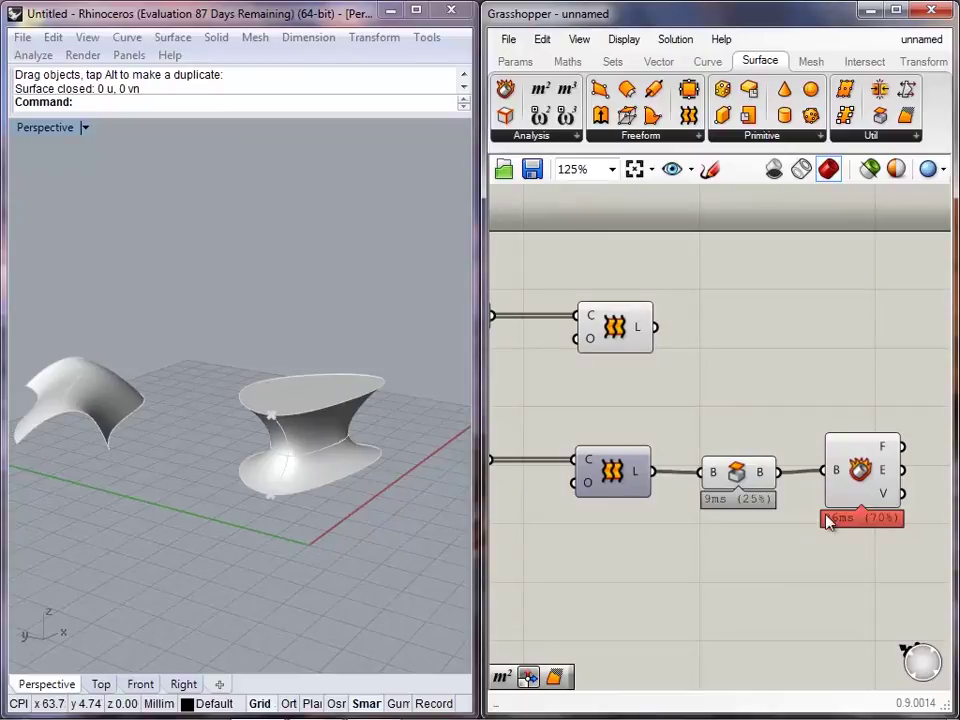
- Delete the Brep Components component and line the Cap Holes component up with the lower Loft
click(831, 504)
key(Delete)
drag(742, 471, 749, 469)
click(748, 511)
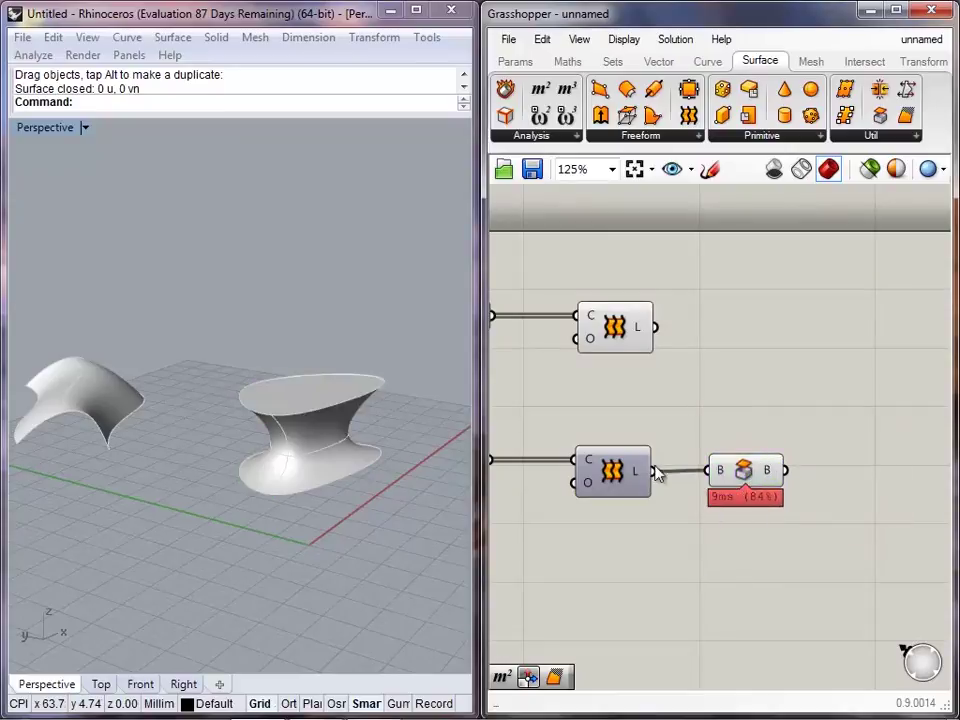
- In Rhino, show the control points of the capped loft's top curve, raise the one beyond its narrow end, and inspect the top opening
click(360, 407)
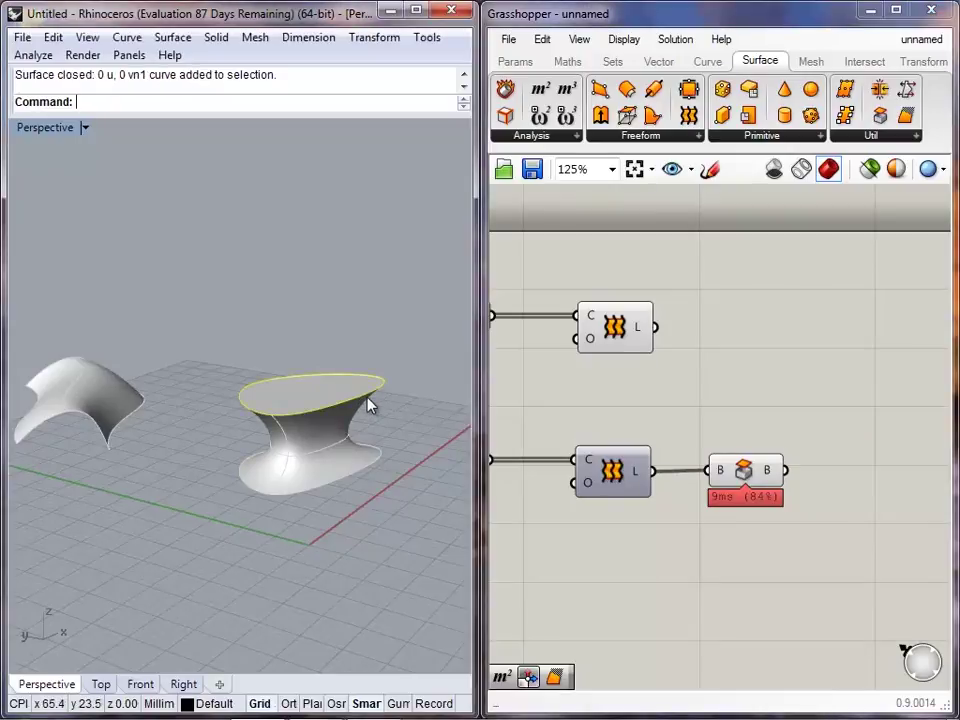
key(F10)
drag(428, 371, 430, 340)
click(425, 378)
right_drag(320, 358, 139, 313)
scroll(313, 502, up, 6)
scroll(134, 370, down, 6)
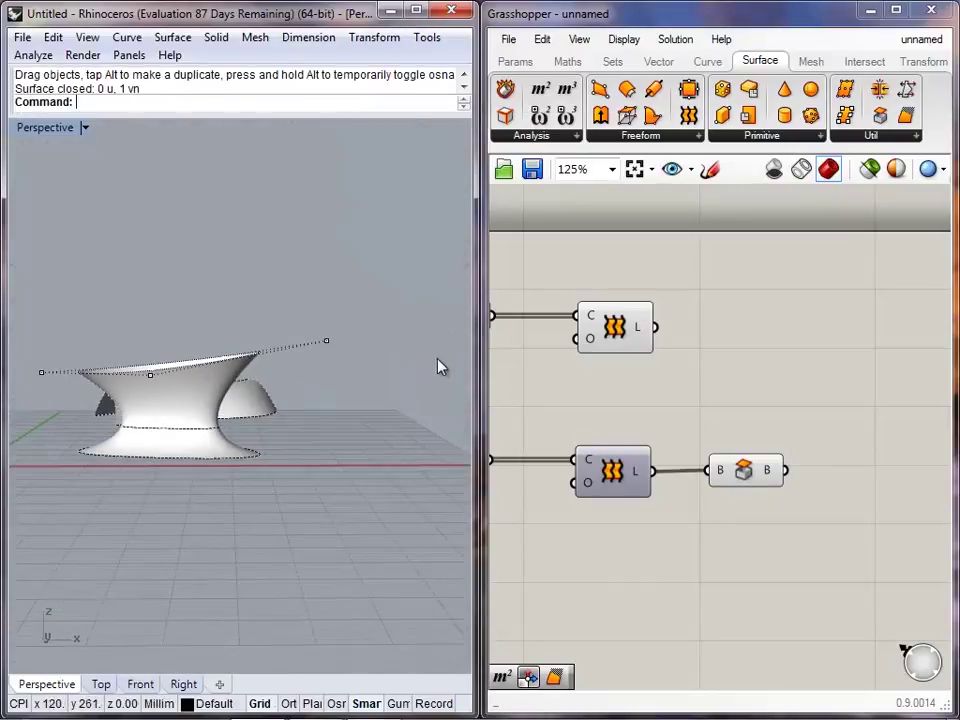
- Raise the control point beyond the narrow end of the capped loft's top curve further, and delete that point
mouse_move(326, 341)
ctrl+mouse_down()
mouse_move(325, 268)
mouse_move(326, 327)
ctrl+mouse_up()
right_drag(294, 355, 276, 433)
click(364, 430)
key(ctrl+z)
key(ctrl+z)
key(Delete)
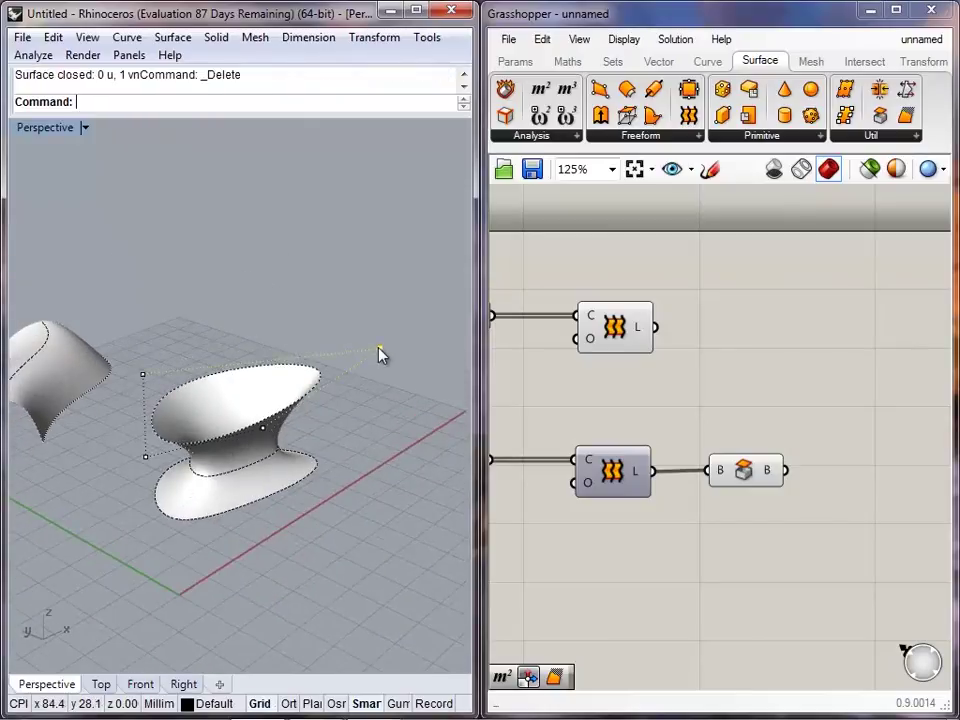
- Move the top curve's remaining control points and examine the capped opening from several angles
right_drag(204, 412, 172, 456)
drag(143, 374, 205, 342)
click(241, 487)
click(401, 403)
drag(239, 484, 355, 480)
right_drag(343, 490, 233, 366)
click(440, 491)
scroll(271, 371, up, 7)
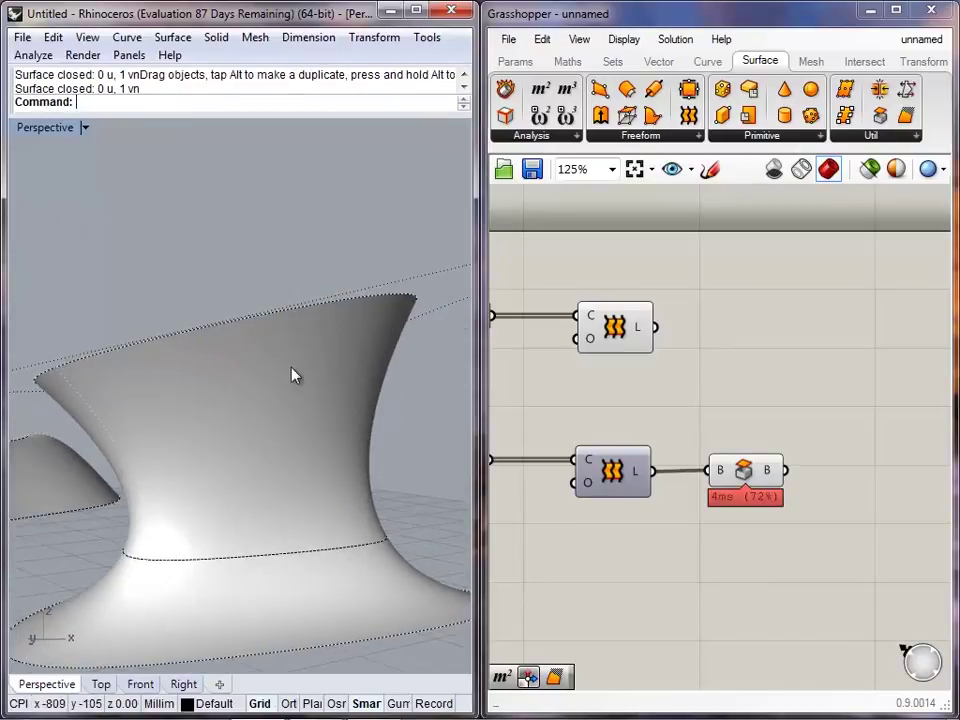
scroll(298, 367, down, 7)
right_drag(325, 345, 338, 415)
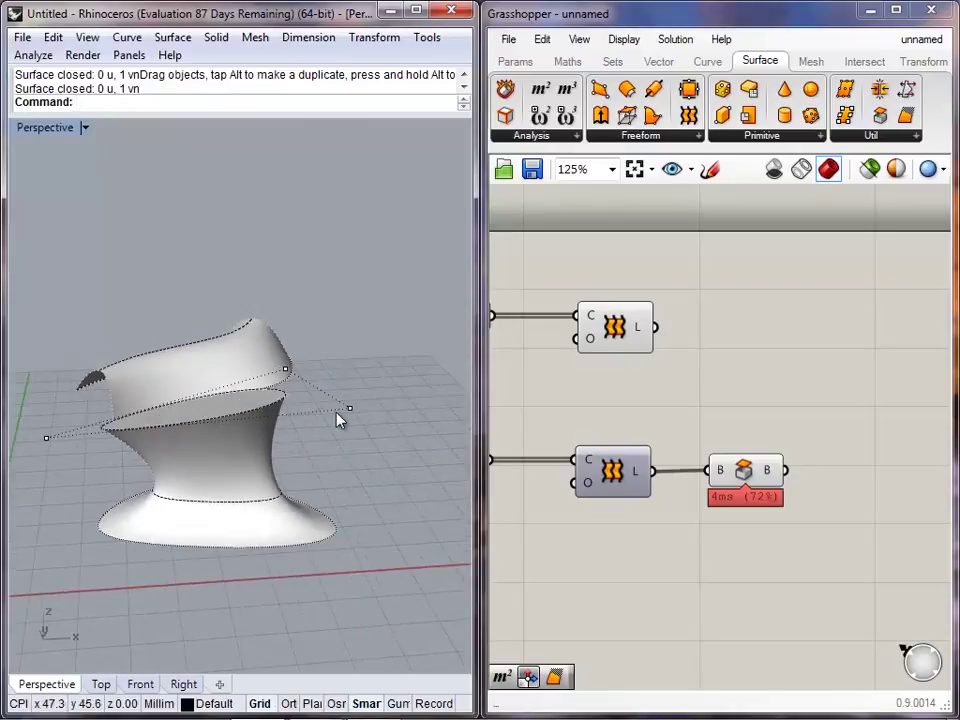
- Undo the control point moves and the point deletion on the top curve
key(ctrl+z)
key(ctrl+z)
key(ctrl+z)
key(ctrl+z)
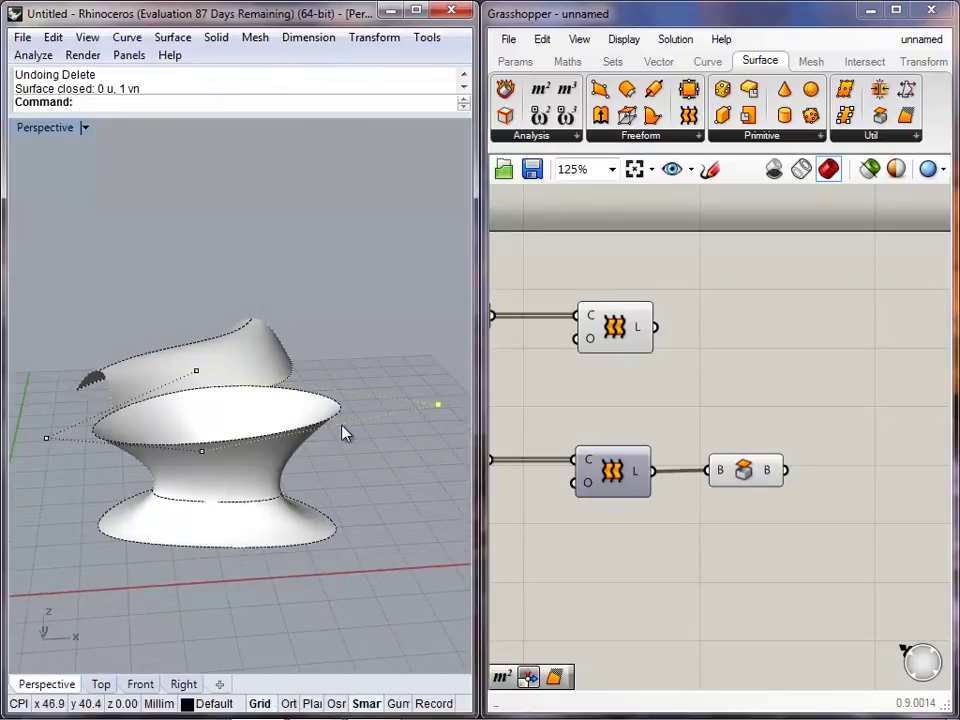
key(ctrl+z)
- Hide the control points and move both sets of loft curves back from the origin to clear the grid
right_drag(351, 514, 375, 595)
drag(237, 488, 236, 487)
drag(298, 542, 364, 440)
click(328, 524)
key(ctrl+a)
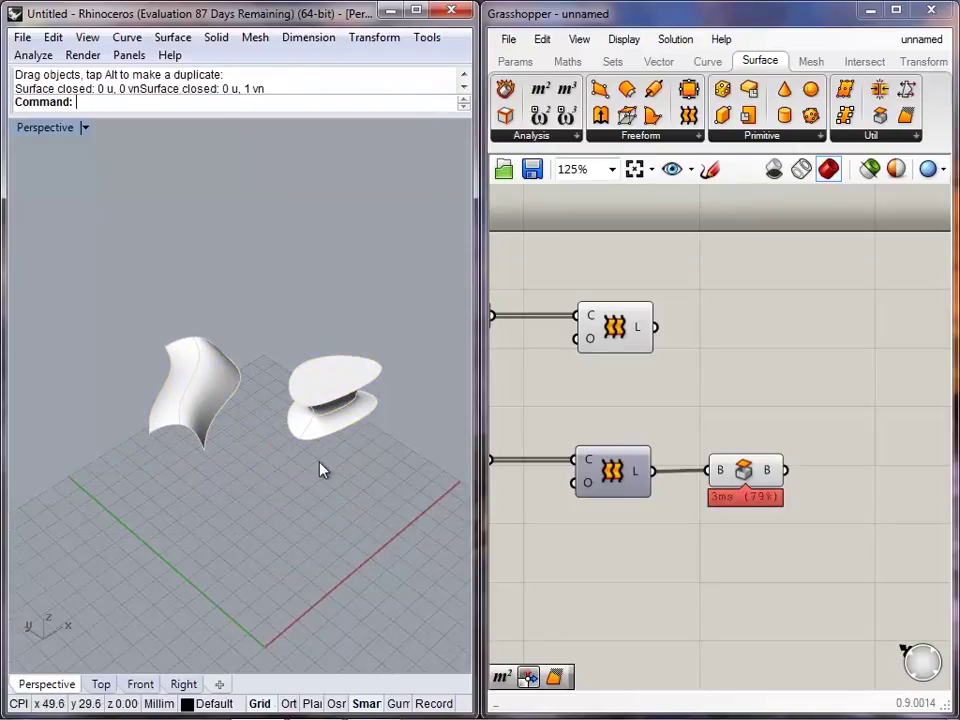
shift+right_drag(301, 453, 245, 428)
right_drag(618, 404, 723, 415)
click(726, 340)
click(699, 437)
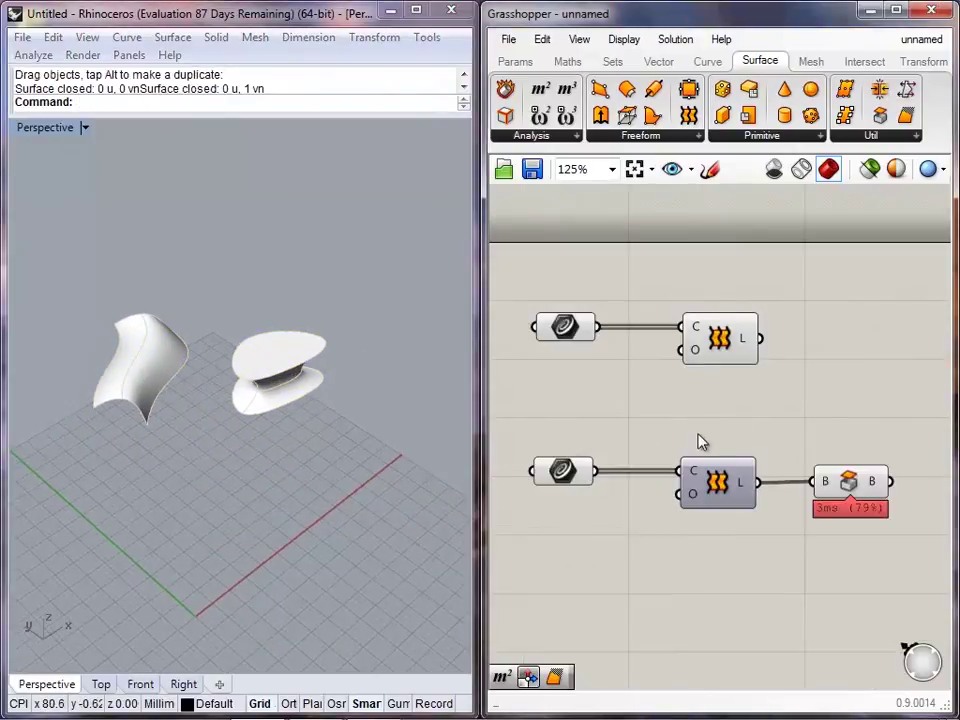
click(566, 332)
click(645, 368)
drag(695, 385, 587, 407)
- Draw an open S-shaped interpolated curve through four points along the red X axis near the origin
shift+right_drag(234, 414, 225, 394)
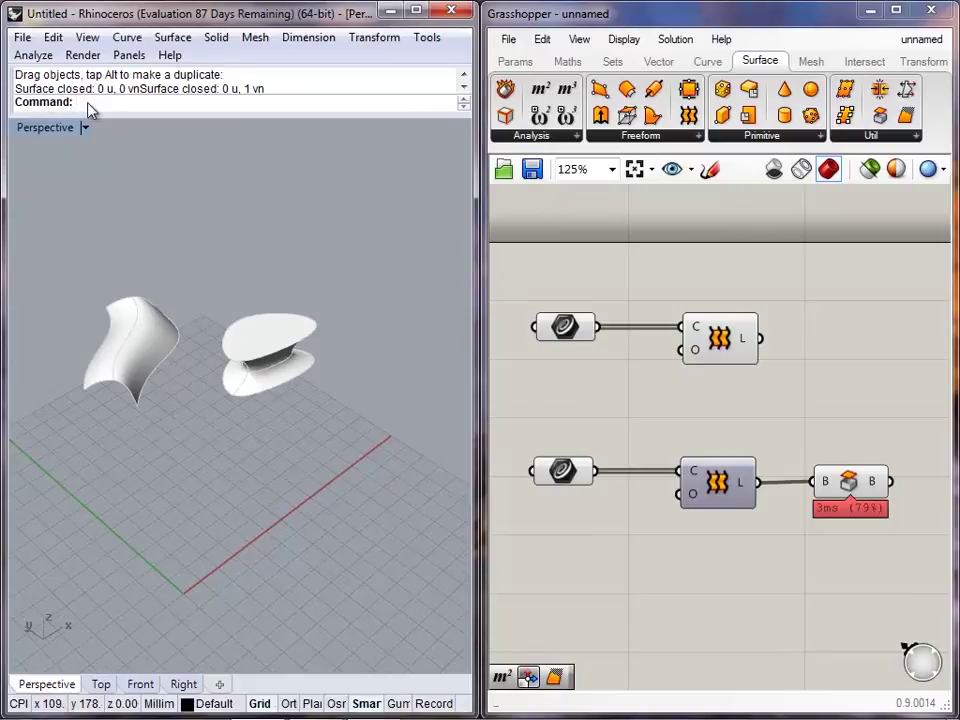
text(InterpCrv)
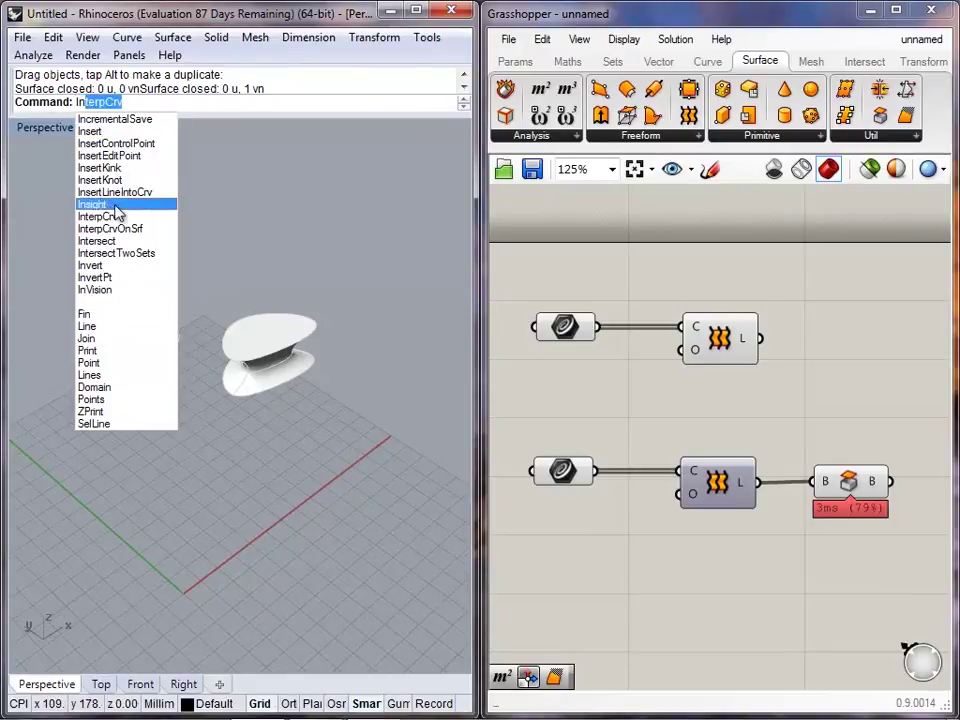
click(105, 216)
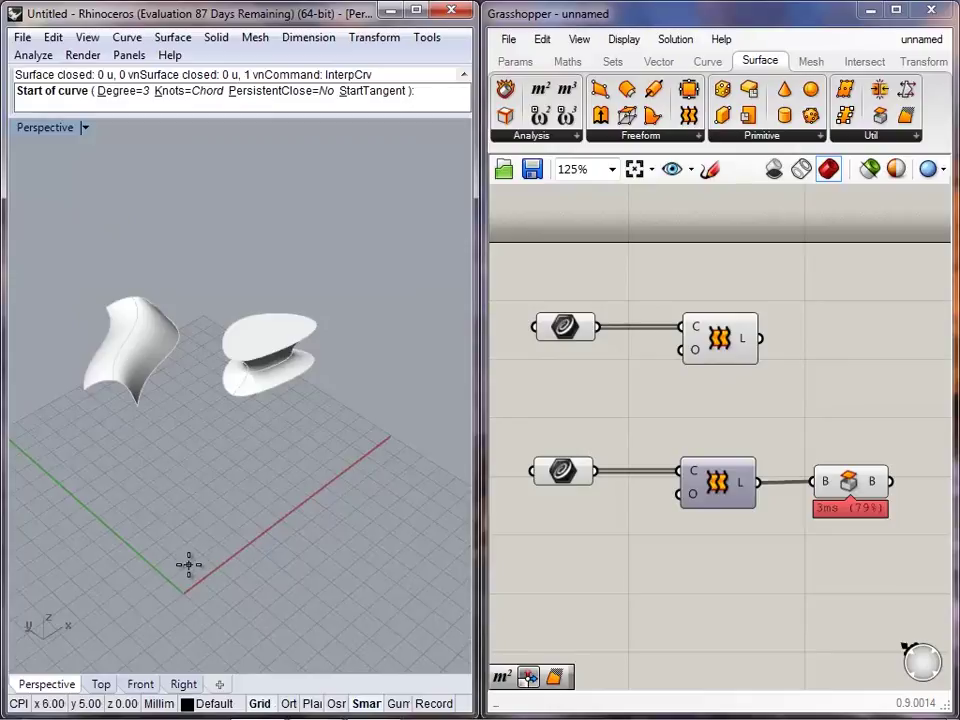
click(191, 572)
click(201, 528)
click(280, 515)
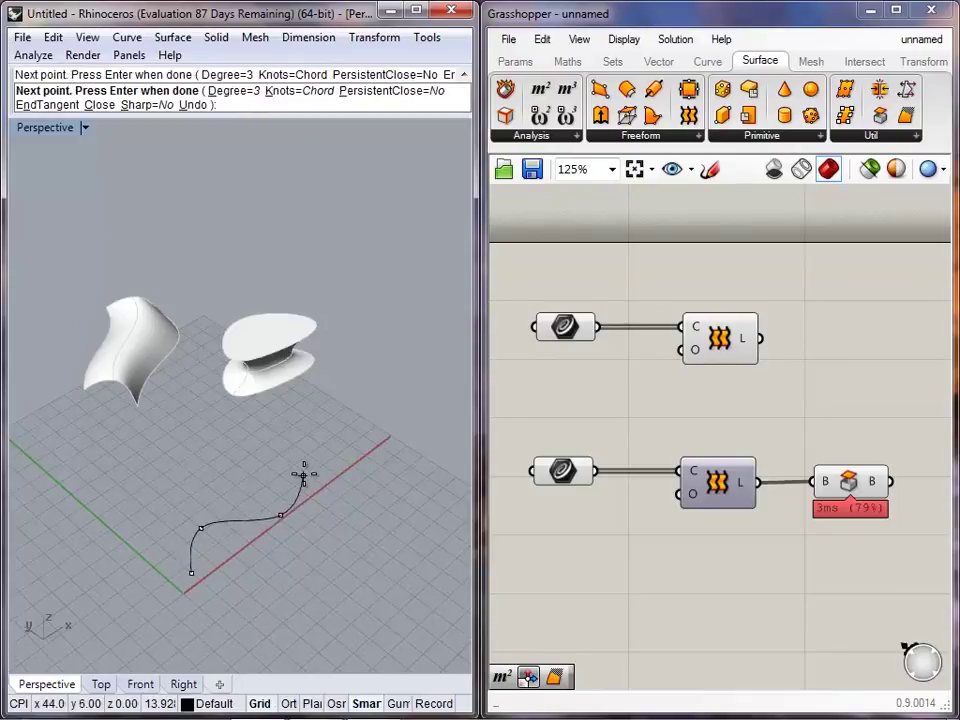
key(Return)
- Copy the S-shaped curve and place the duplicate behind it on the grid
scroll(267, 517, up, 7)
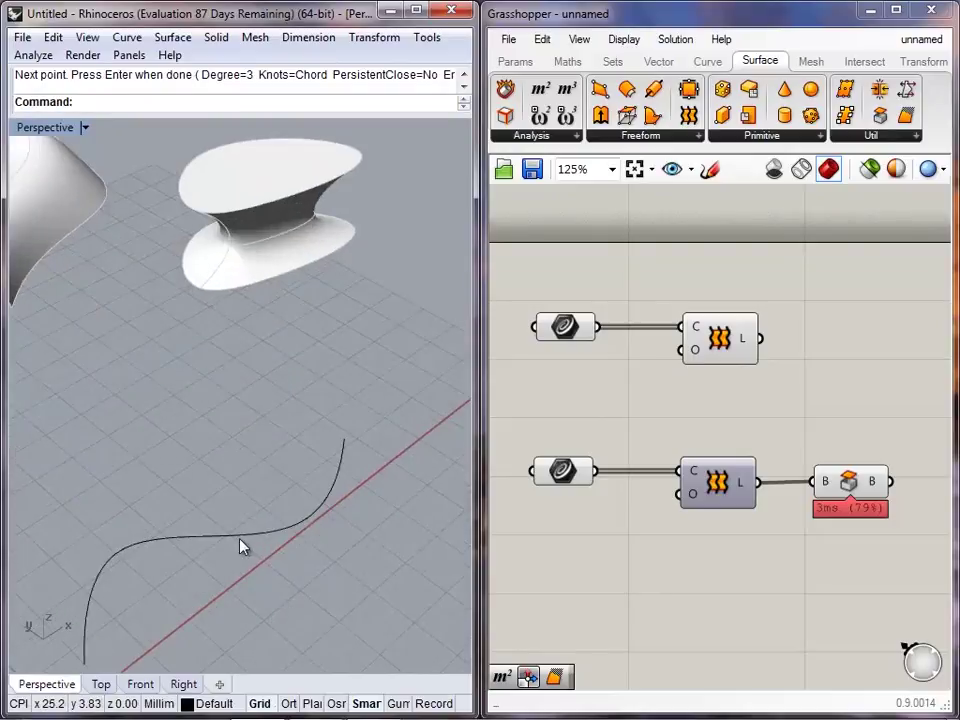
shift+right_drag(207, 537, 265, 508)
click(318, 505)
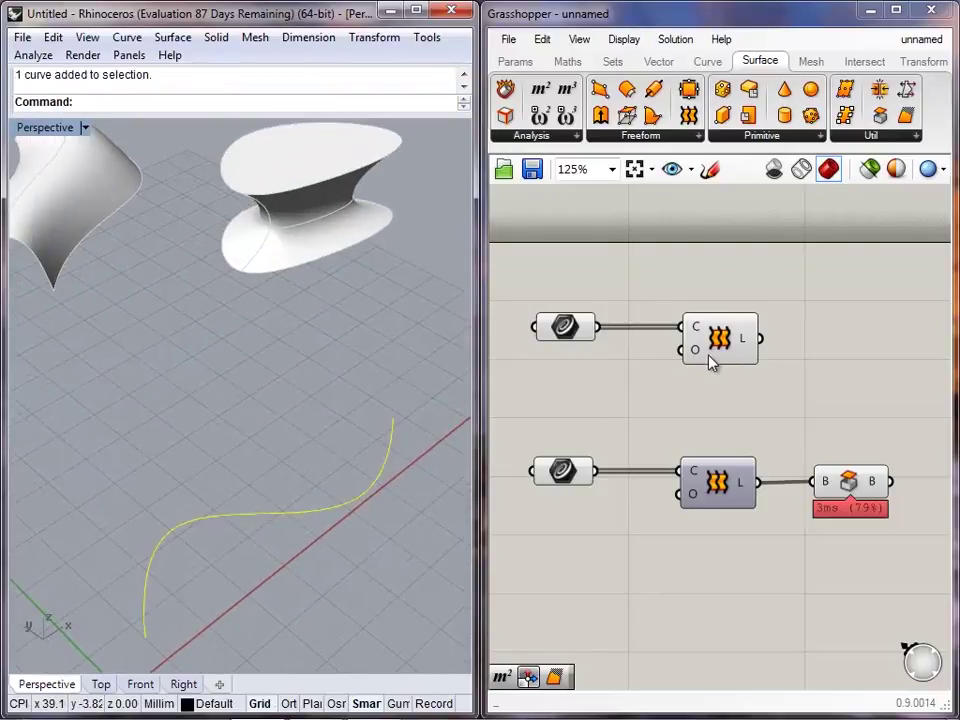
right_drag(230, 438, 285, 460)
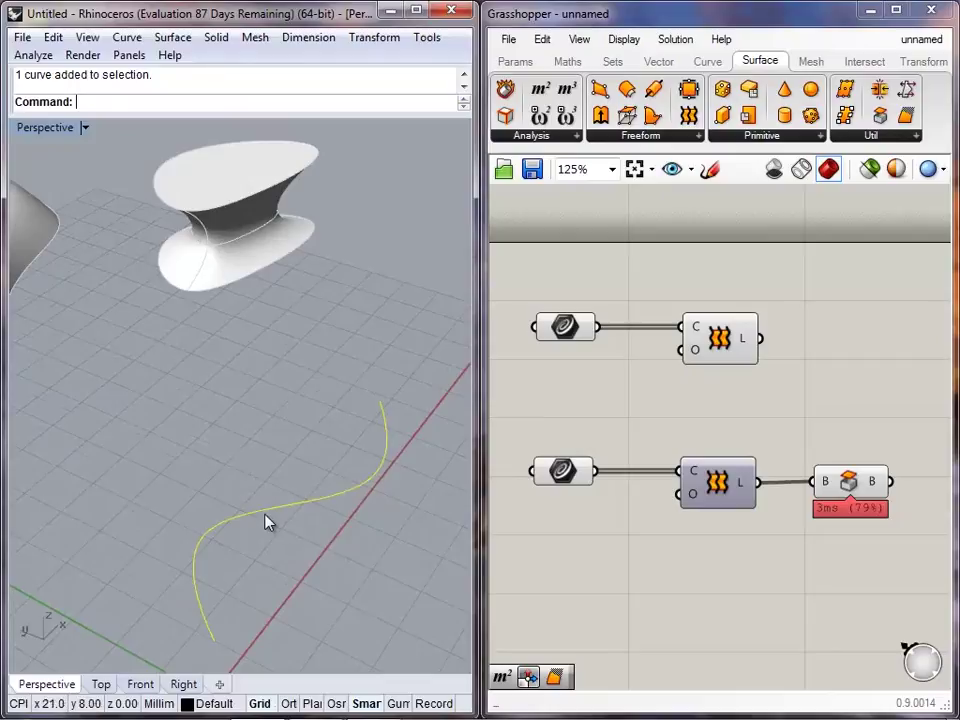
shift+right_drag(263, 540, 291, 514)
key(ctrl+c)
key(ctrl+v)
drag(289, 490, 166, 446)
- Copy both S-shaped curves and raise the duplicates vertically above the originals
drag(308, 536, 129, 387)
key(ctrl+c)
key(ctrl+v)
ctrl+drag(238, 500, 240, 428)
click(292, 447)
- Duplicate the raised rear curve, lift the copy above it as a fifth curve, and fine-tune the curve positions
right_drag(290, 444, 120, 405)
click(124, 402)
key(ctrl+c)
key(ctrl+v)
ctrl+drag(122, 408, 115, 312)
click(180, 376)
drag(184, 362, 226, 367)
click(222, 382)
right_drag(221, 384, 369, 347)
- Duplicate the top Curve parameter and its Loft component, placing the copied pair below the capped loft's pair
drag(754, 389, 582, 382)
right_click(552, 333)
click(530, 348)
drag(768, 385, 618, 320)
drag(711, 343, 711, 601)
key(alt)
click(804, 589)
right_drag(598, 632, 615, 550)
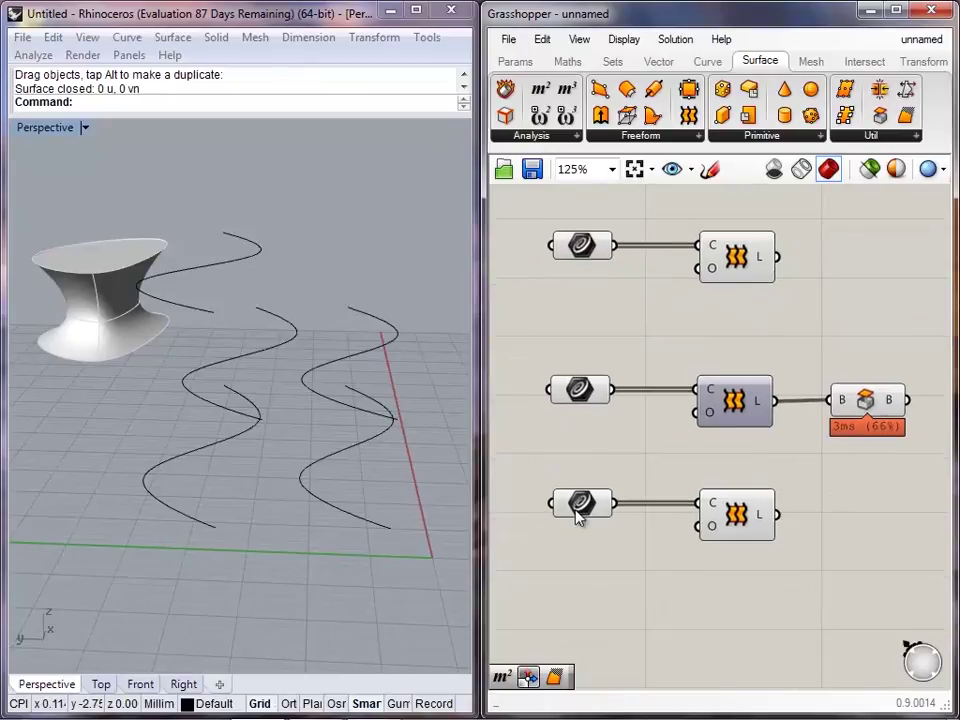
- Reference the five S-shaped Rhino curves as multiple curves in the new bottom Curve parameter
right_click(579, 503)
click(645, 570)
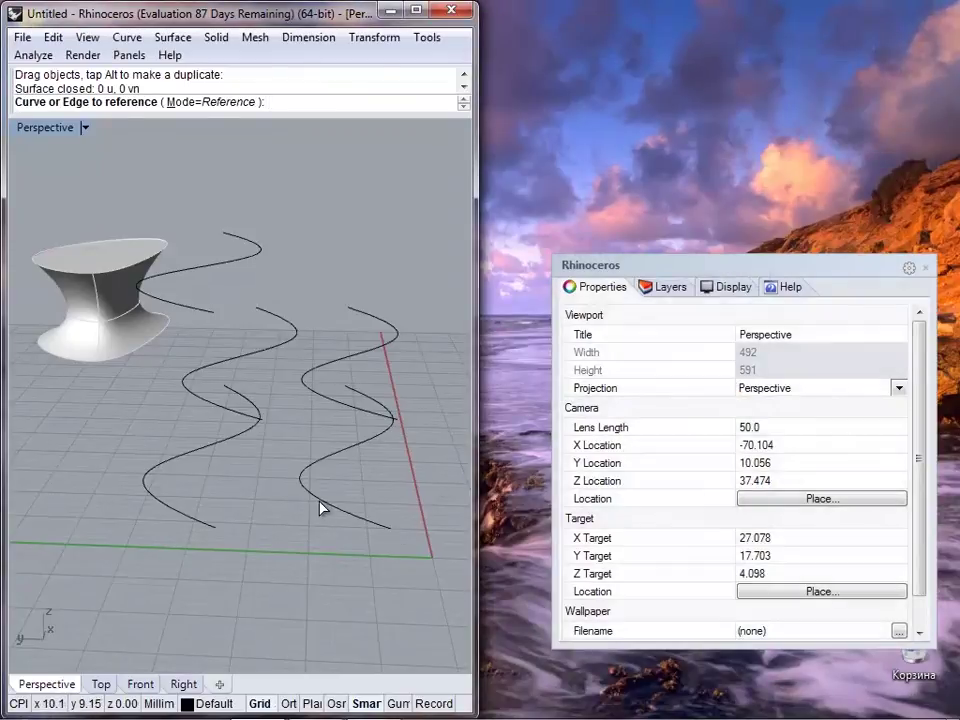
click(320, 501)
click(330, 405)
click(229, 405)
click(197, 311)
click(190, 522)
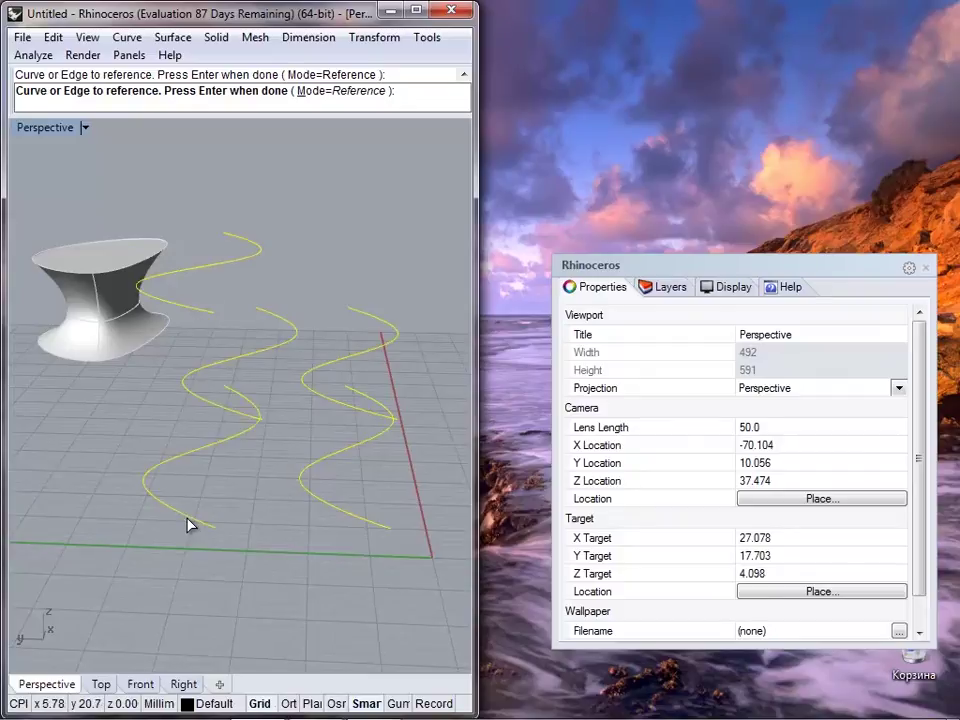
right_click(275, 494)
- Inspect the five-curve loft from several angles and select its five section curves
right_drag(275, 494, 212, 480)
click(244, 515)
click(243, 409)
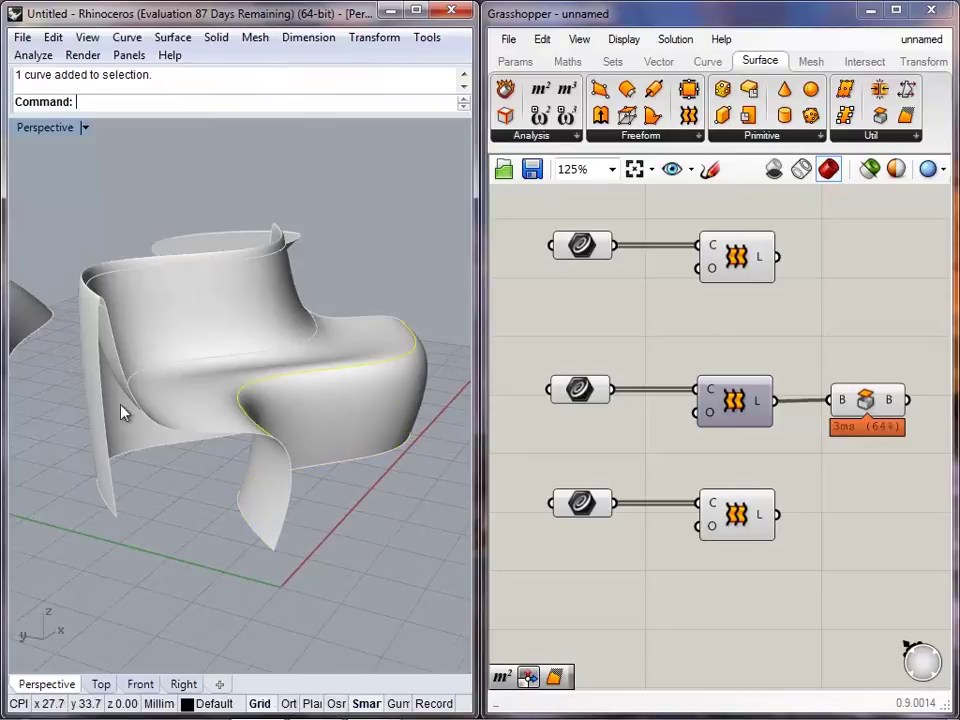
click(102, 511)
right_drag(187, 350, 98, 480)
scroll(98, 480, down, 5)
drag(250, 542, 154, 357)
right_drag(156, 456, 216, 411)
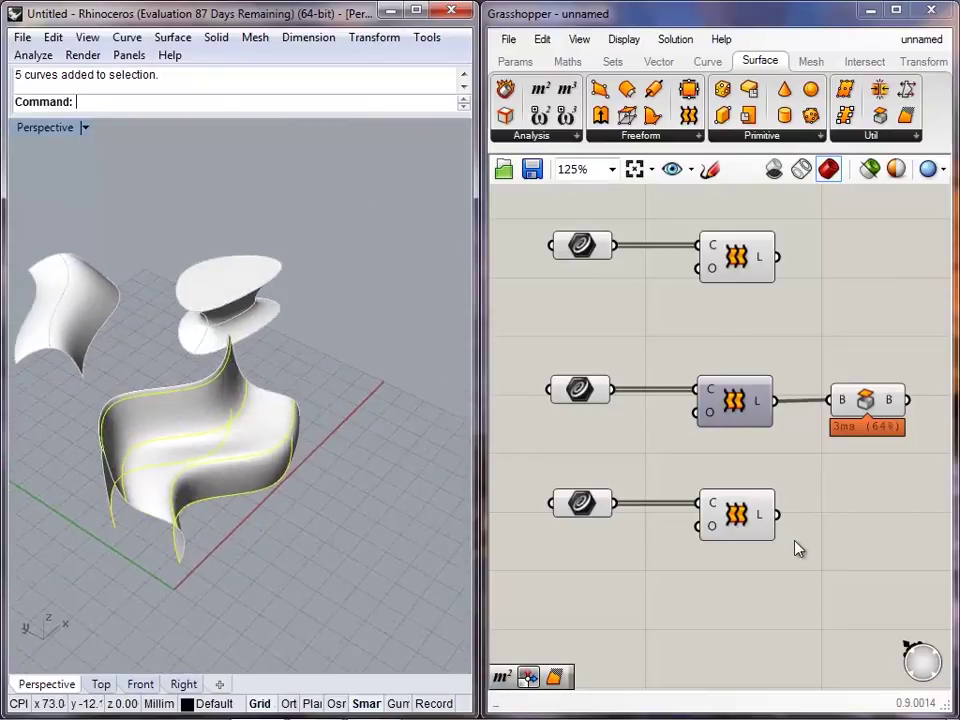
right_drag(714, 578, 756, 503)
drag(797, 537, 541, 392)
click(780, 594)
drag(788, 584, 608, 411)
click(818, 612)
drag(814, 606, 621, 432)
click(832, 601)
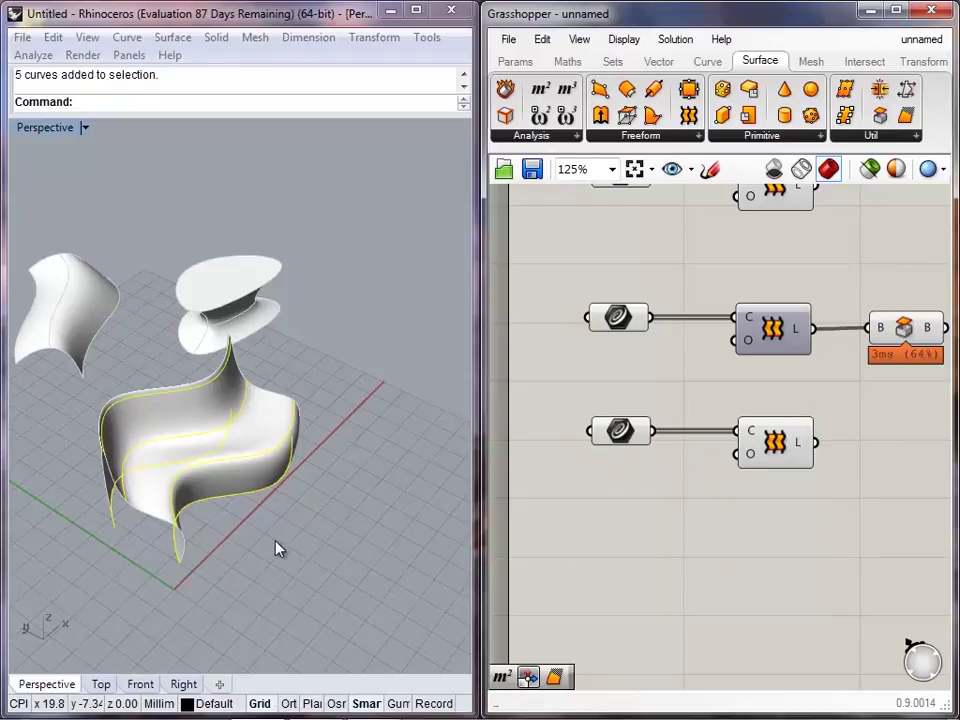
- Show the control points of the five curves and shift their end points at one side together toward the X axis
right_drag(262, 471, 197, 486)
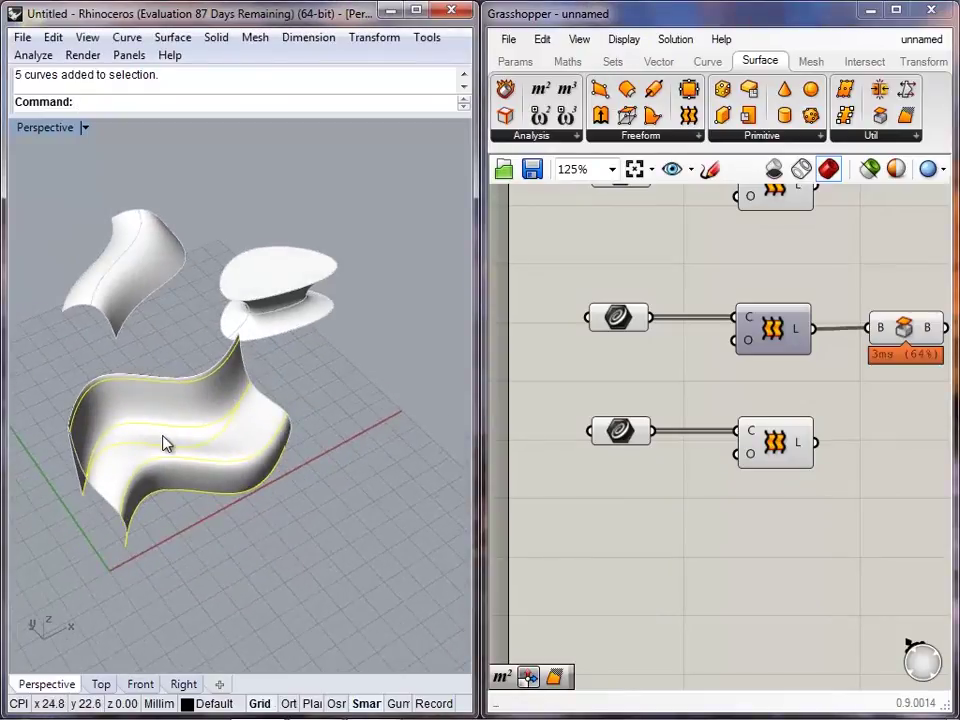
key(F10)
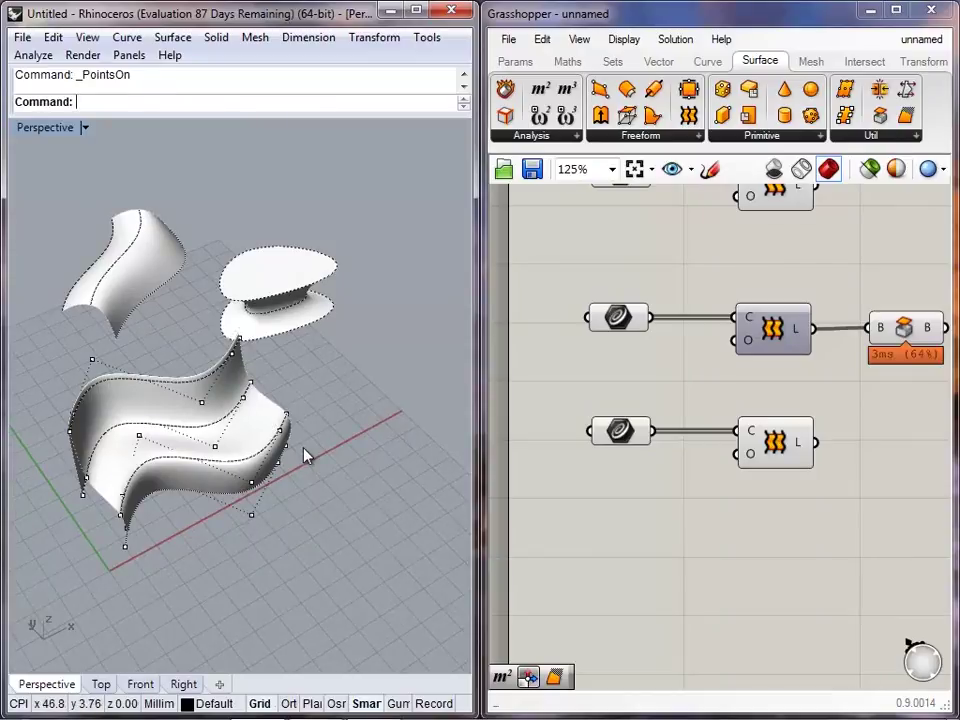
right_drag(297, 426, 132, 458)
right_drag(248, 455, 287, 478)
scroll(277, 462, up, 4)
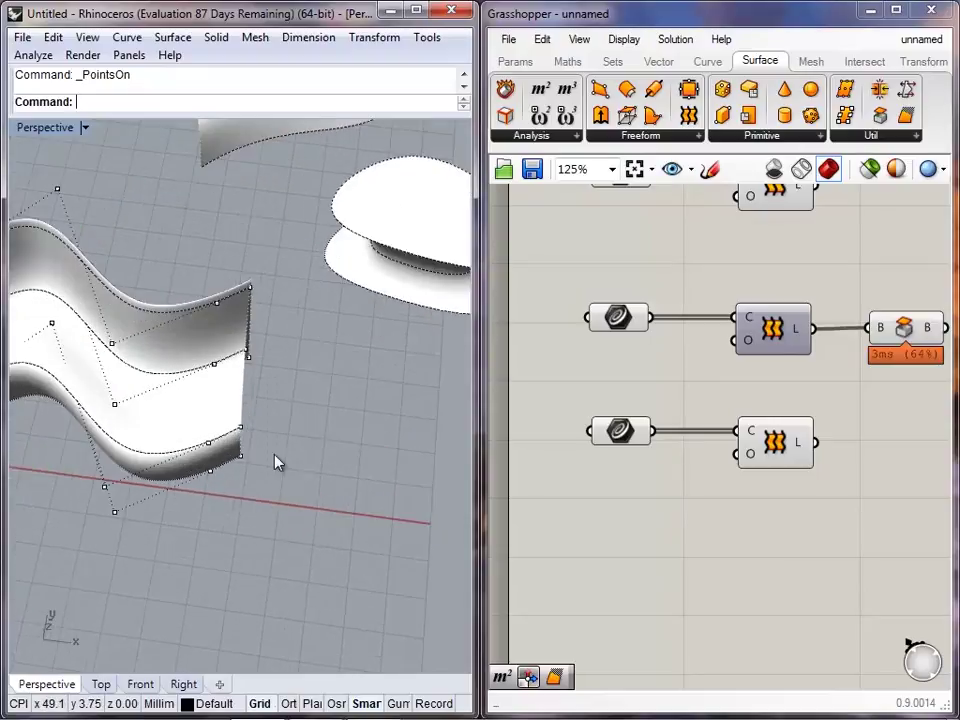
drag(244, 279, 244, 280)
drag(249, 354, 306, 356)
drag(279, 378, 252, 410)
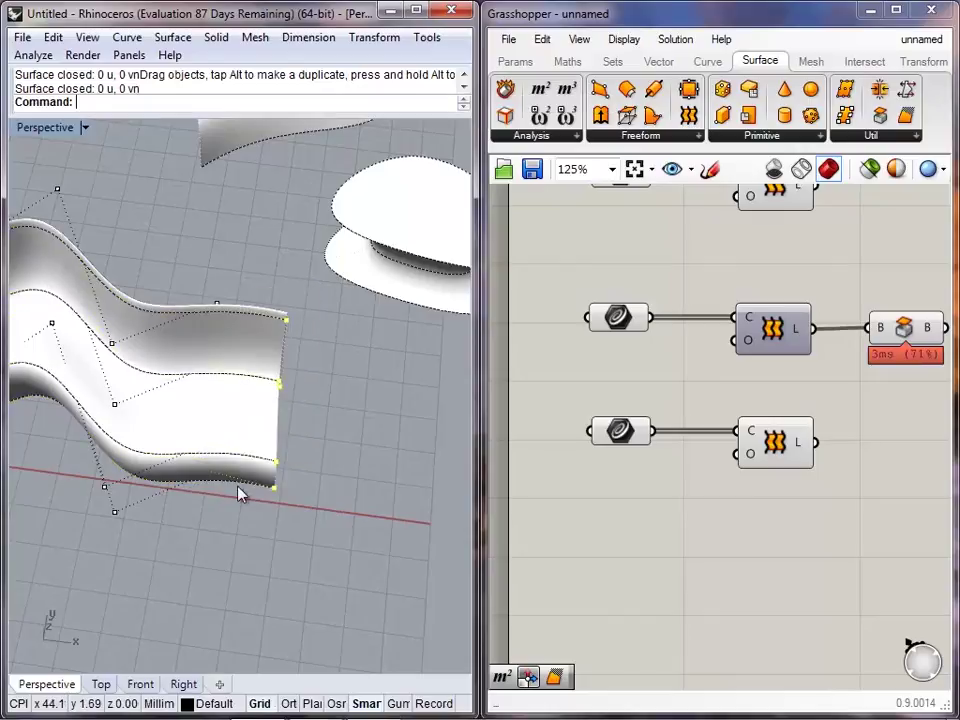
key(Escape)
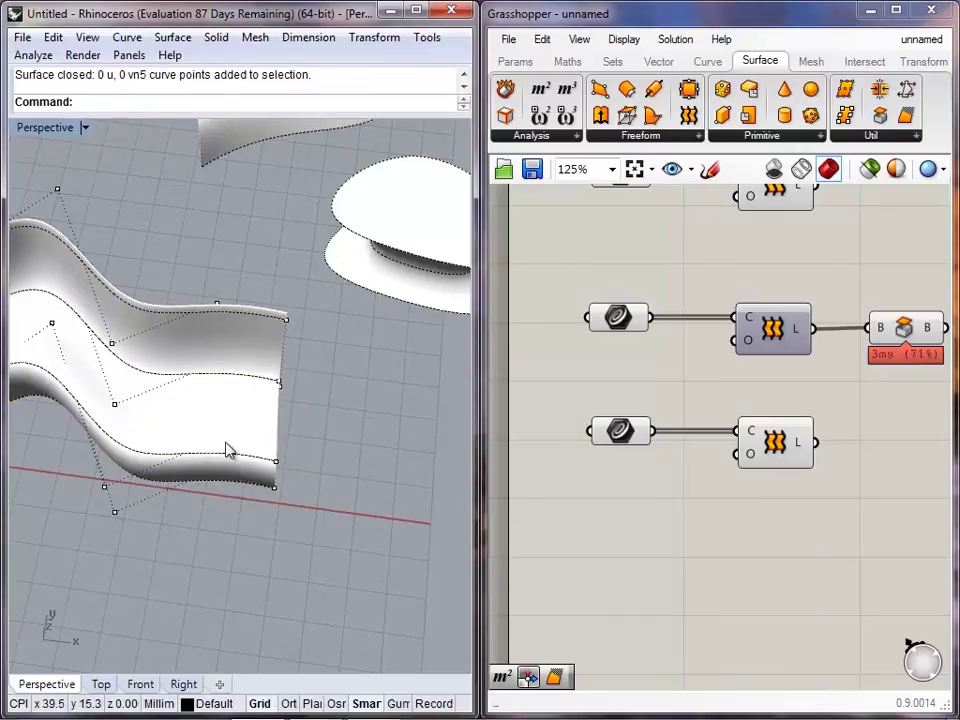
- Pull the front curves' end control points outward to flare the end of the five-curve loft
right_drag(249, 484, 294, 454)
scroll(294, 454, down, 3)
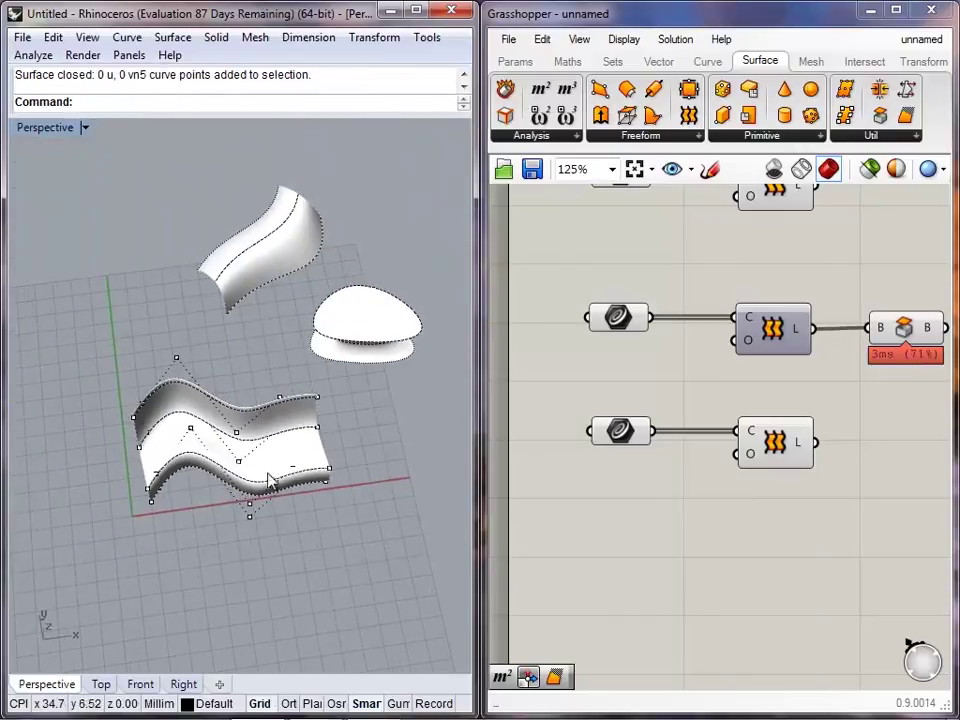
drag(356, 502, 305, 491)
drag(318, 565, 258, 548)
drag(305, 519, 340, 519)
mouse_move(314, 576)
mouse_down()
mouse_move(226, 569)
mouse_move(274, 546)
mouse_move(306, 554)
mouse_up()
right_drag(306, 554, 234, 412)
drag(252, 486, 305, 490)
- Reposition more control points near the loft's flared end to curve the surface further outward
right_drag(326, 497, 378, 559)
scroll(355, 480, up, 4)
drag(214, 538, 167, 539)
drag(269, 438, 174, 486)
right_drag(272, 502, 238, 430)
drag(241, 454, 248, 479)
right_drag(168, 408, 246, 480)
scroll(239, 420, down, 4)
- Examine the reshaped five-curve loft up close and from several angles
click(743, 486)
click(768, 462)
click(763, 566)
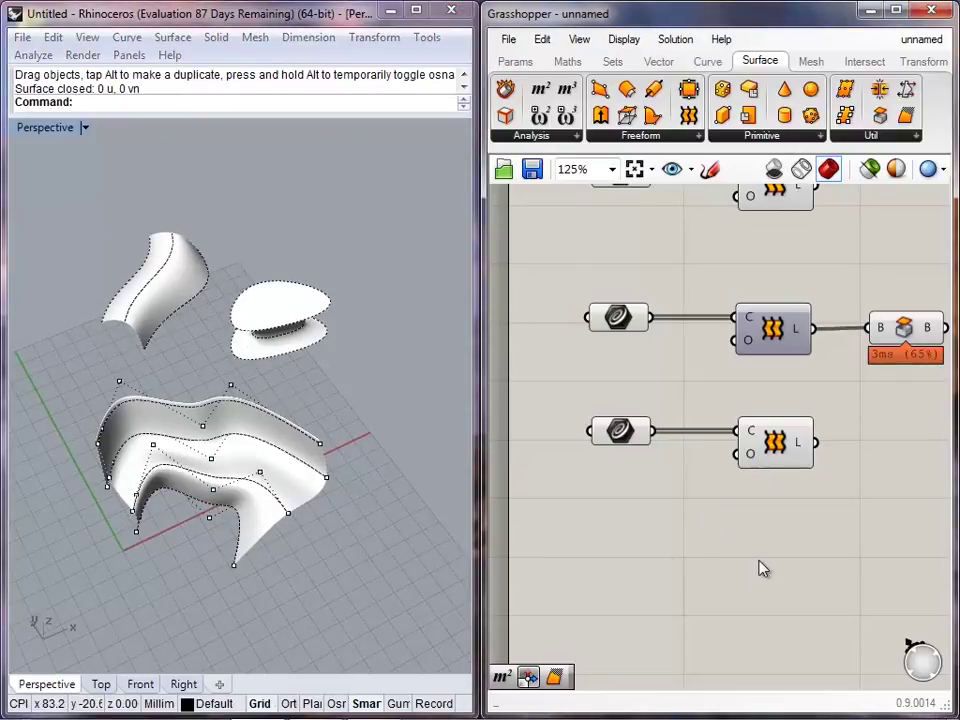
right_drag(277, 543, 91, 435)
scroll(95, 438, up, 4)
right_drag(236, 444, 268, 566)
click(268, 566)
scroll(352, 462, down, 6)
right_drag(352, 462, 341, 502)
- Hide the control points and move the curves of all three lofts back from the origin to free the grid
drag(178, 362, 168, 368)
shift+right_drag(396, 379, 240, 568)
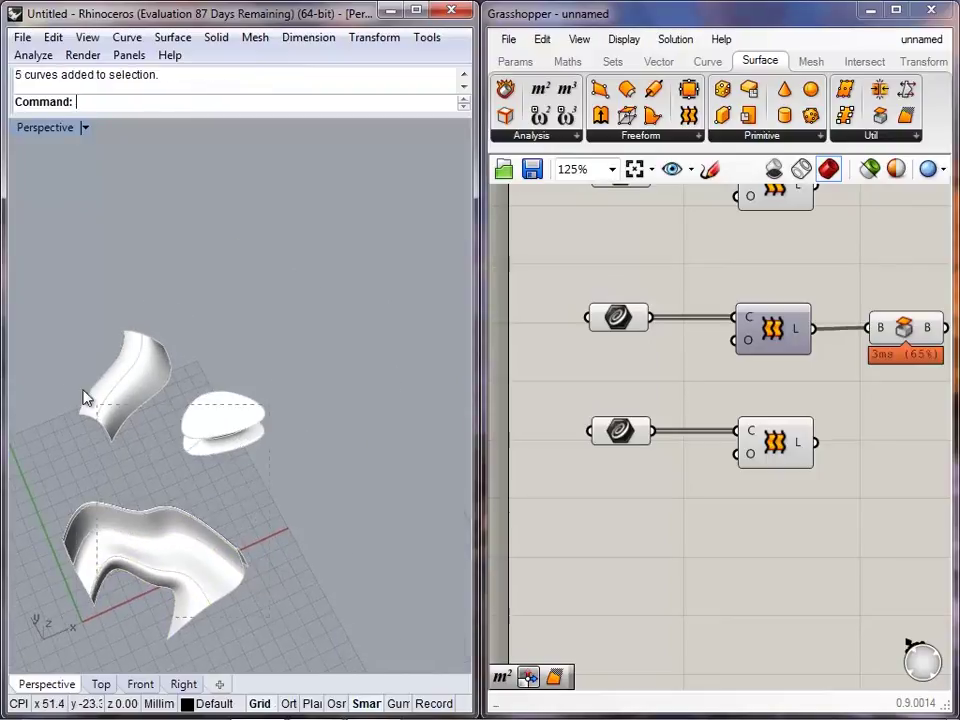
drag(83, 390, 69, 392)
drag(135, 529, 155, 285)
shift+right_drag(224, 497, 338, 461)
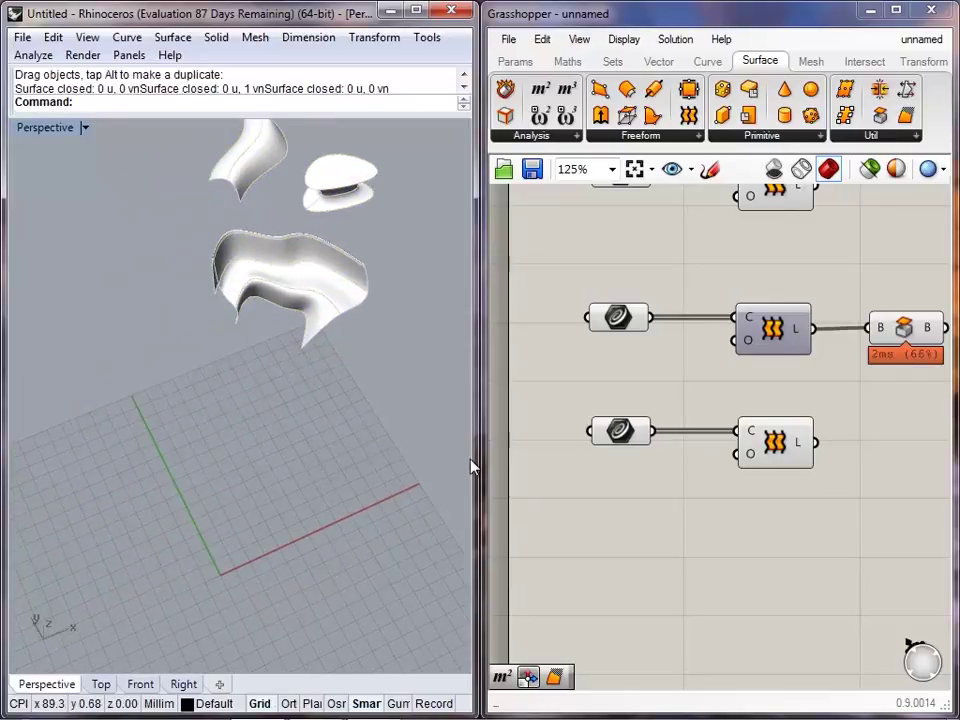
right_drag(332, 514, 341, 383)
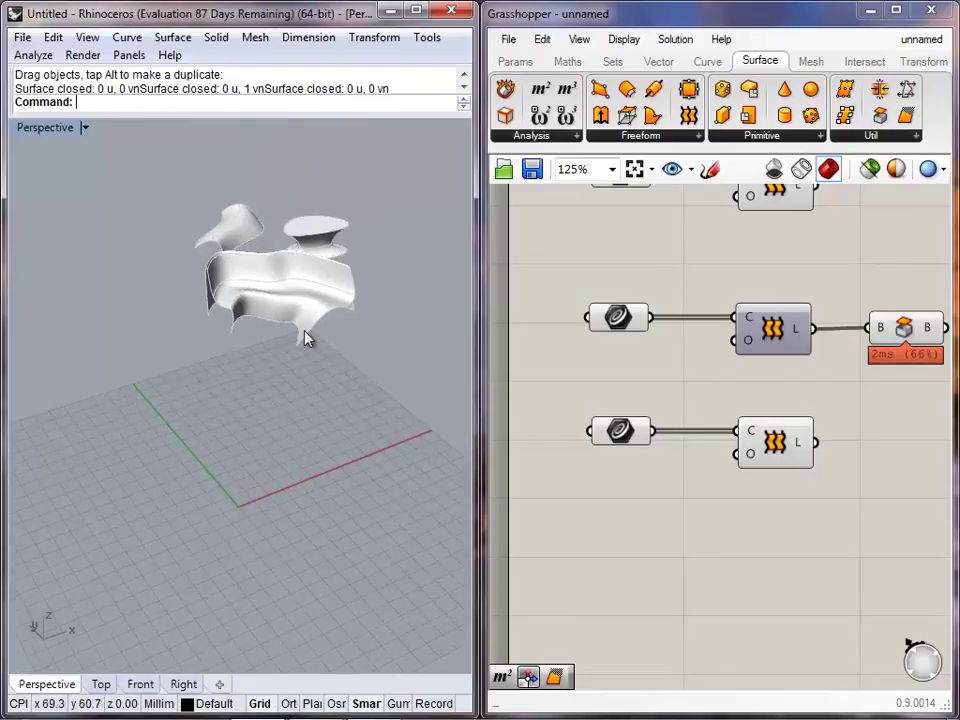
click(283, 322)
click(298, 343)
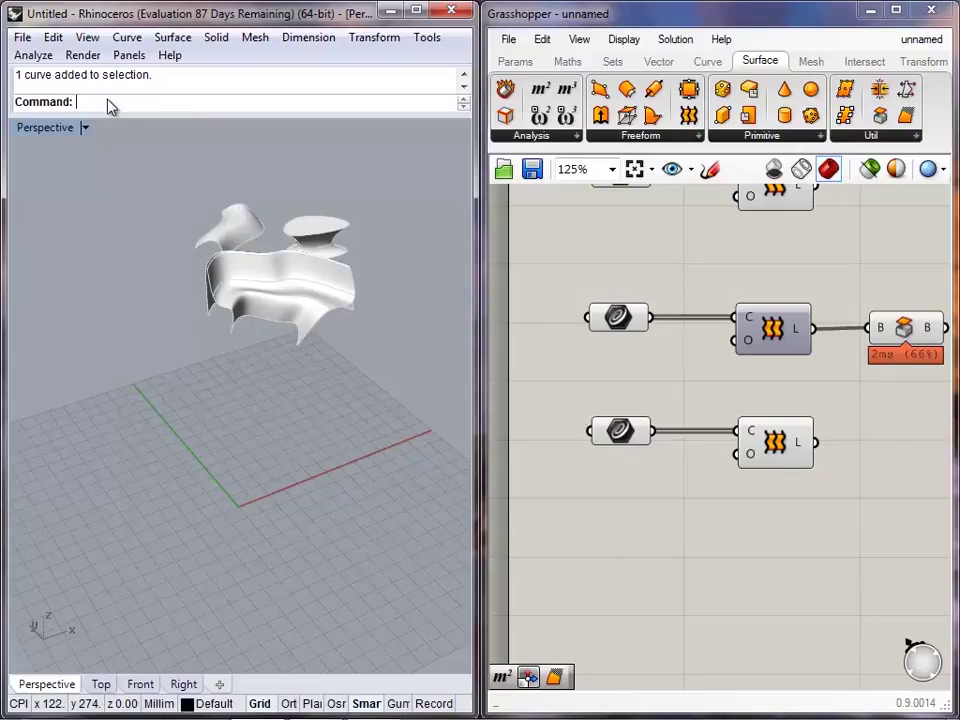
- Draw an open arch-shaped interpolated curve through four points, from the origin around to the far end of the X axis
shift+right_drag(236, 371, 204, 387)
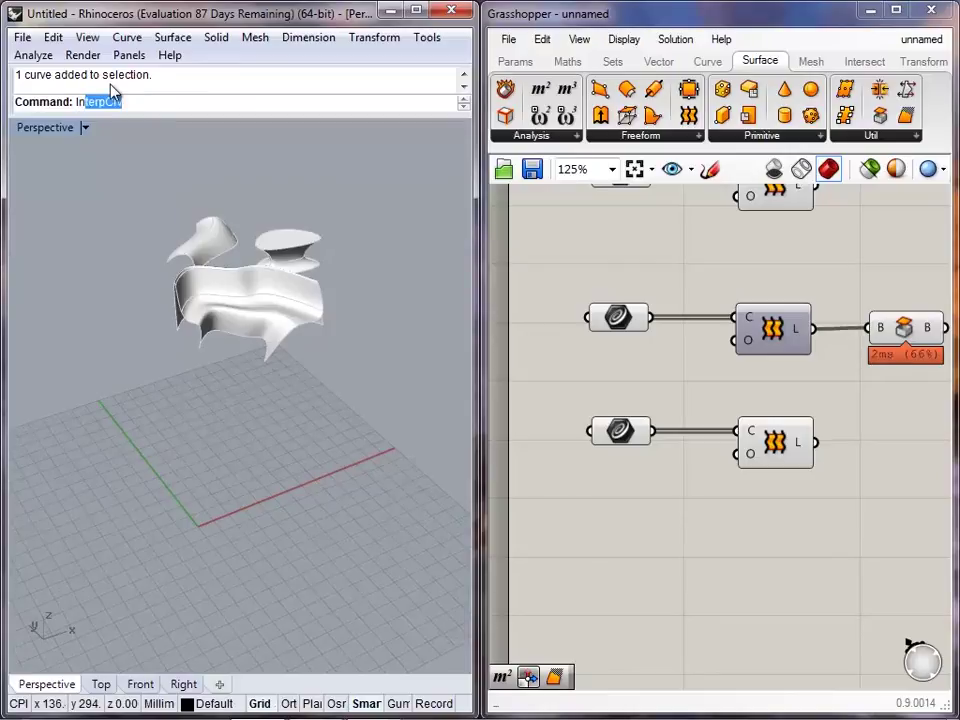
key(Return)
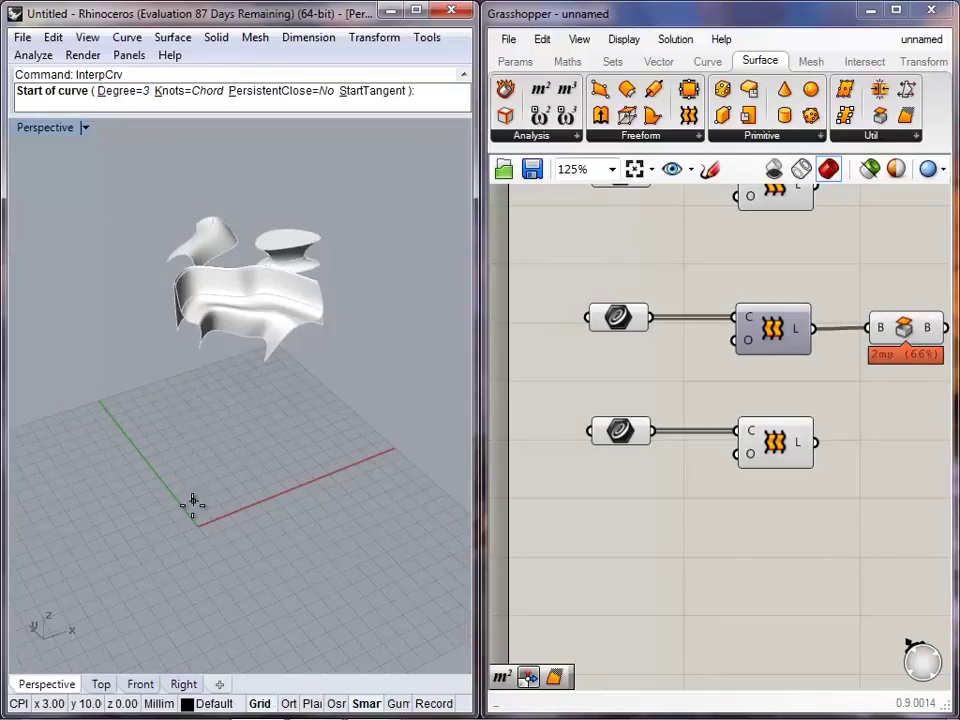
click(200, 515)
click(140, 416)
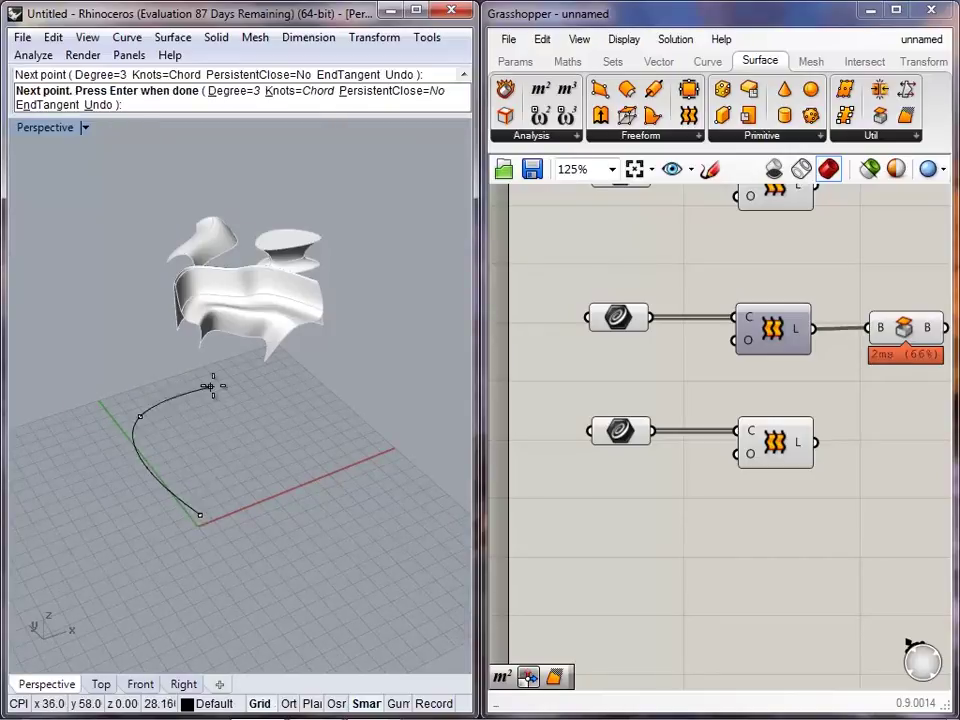
click(284, 364)
click(361, 440)
right_click(361, 440)
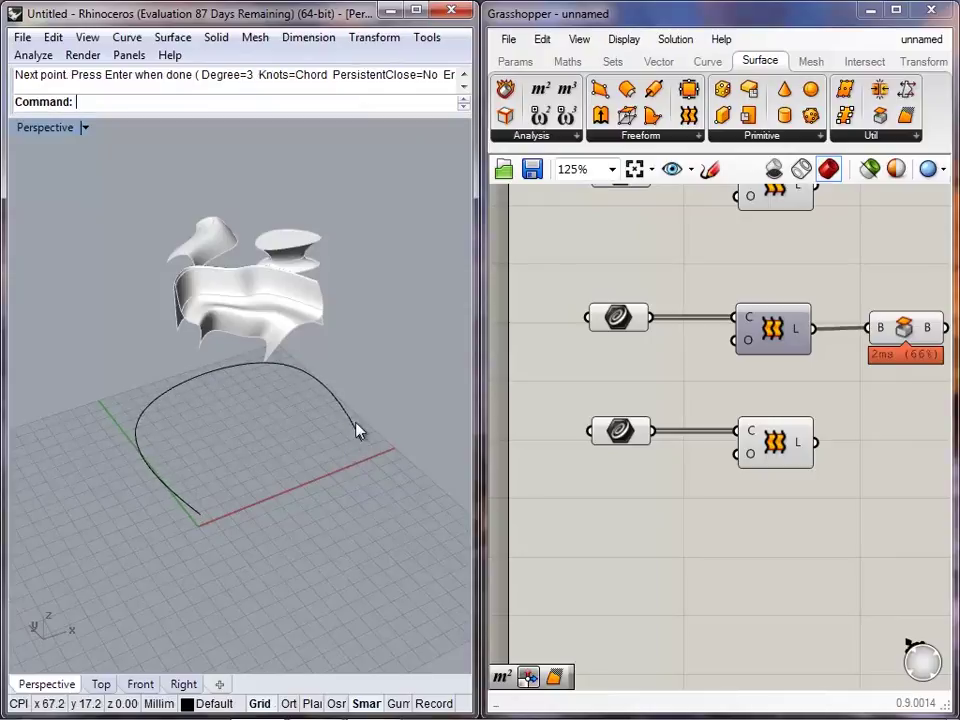
- Shift the arch-shaped curve slightly along the X axis and move the three existing lofts farther back
click(355, 421)
mouse_move(354, 421)
mouse_down()
mouse_move(373, 429)
mouse_move(368, 420)
mouse_up()
click(362, 372)
shift+right_drag(356, 364, 328, 445)
drag(99, 314, 98, 313)
drag(223, 402, 181, 379)
click(319, 405)
shift+right_drag(262, 482, 235, 441)
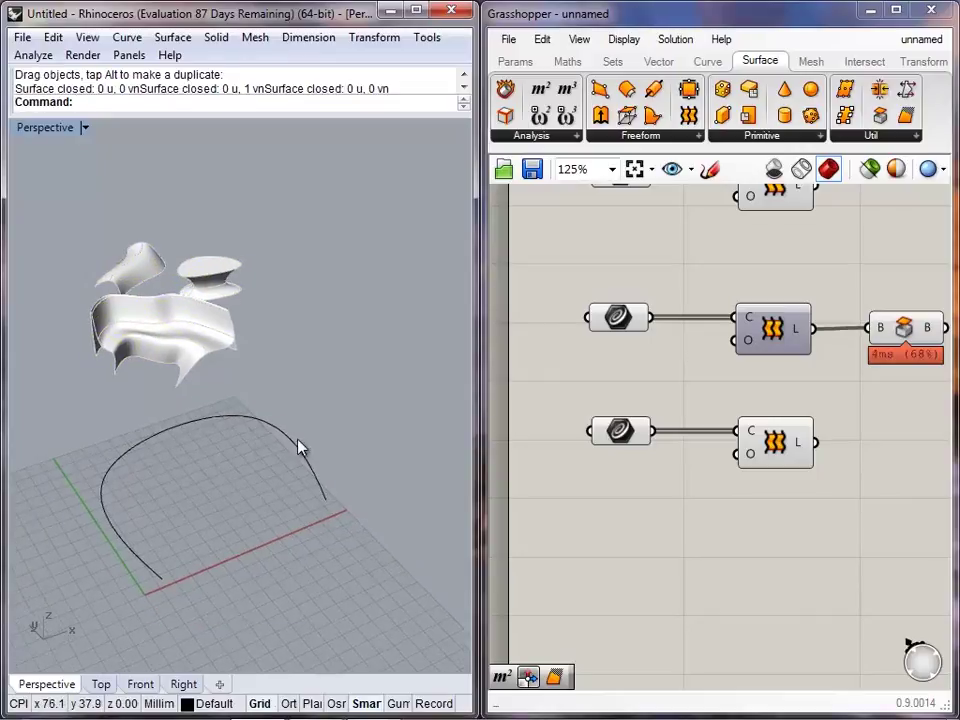
- Move the arch-shaped curve farther along the X axis to clear the area around the origin
click(295, 444)
click(295, 449)
drag(294, 438, 364, 396)
click(342, 538)
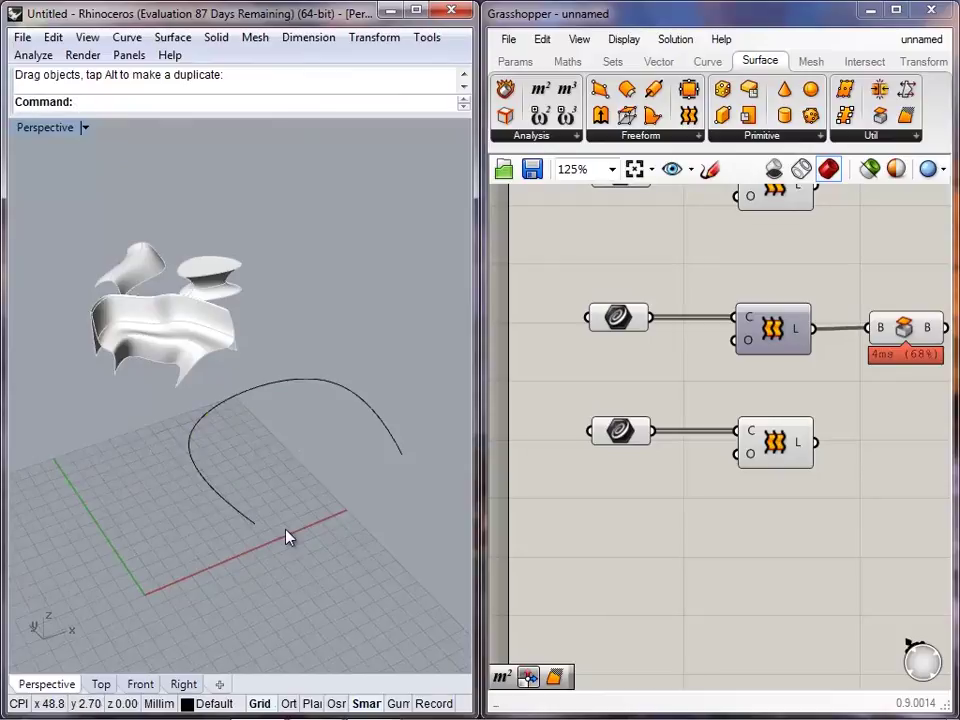
- Draw a small open, wavy interpolated profile curve that starts at the origin, peaks near the Y axis and bends back toward the X axis
shift+right_drag(286, 530, 294, 425)
right_drag(220, 446, 205, 497)
shift+right_drag(217, 447, 212, 530)
scroll(174, 508, up, 11)
shift+right_drag(209, 628, 197, 546)
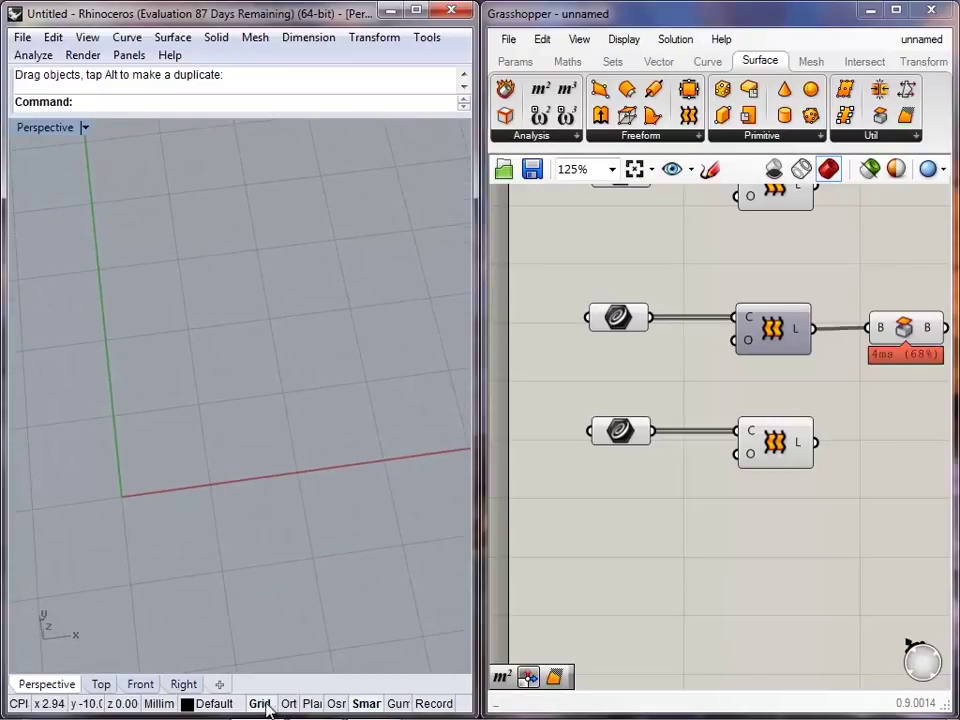
right_click(91, 306)
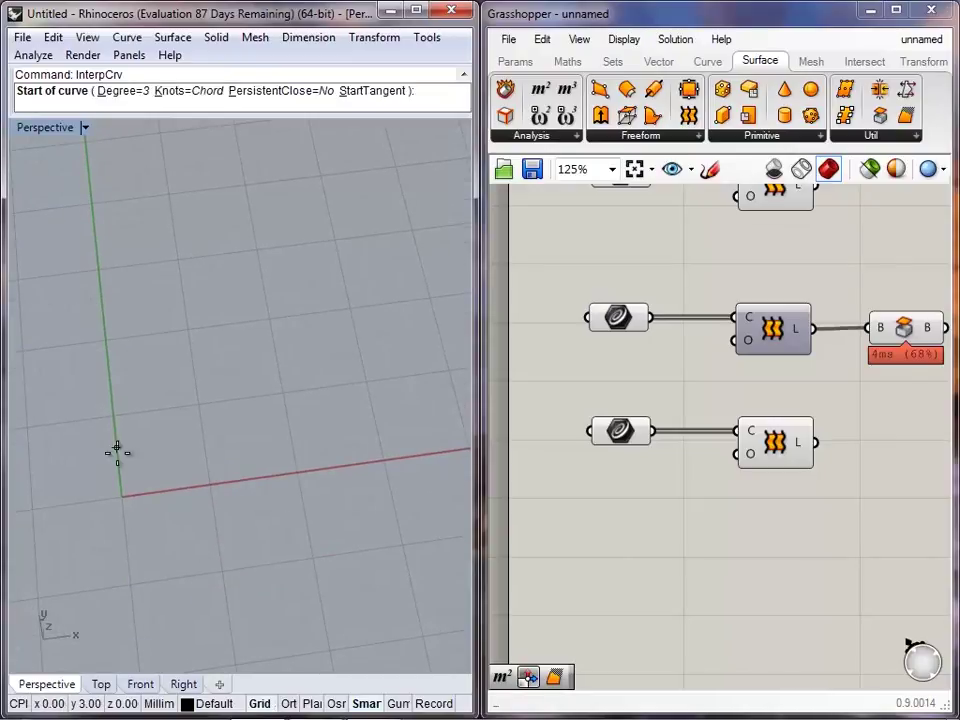
click(122, 496)
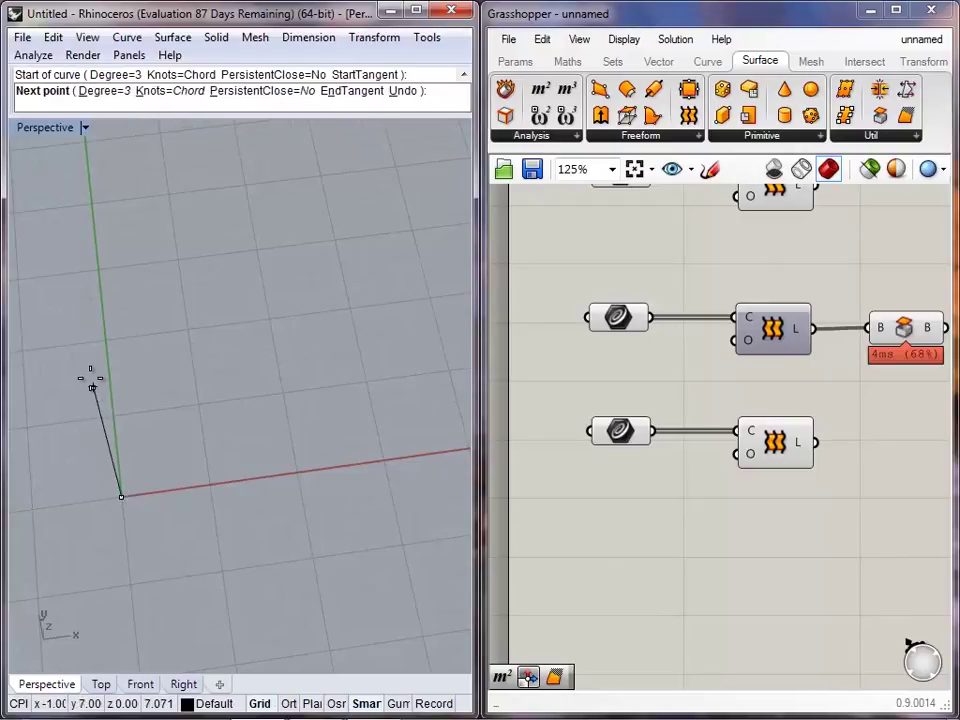
click(71, 328)
click(93, 229)
click(122, 338)
click(311, 358)
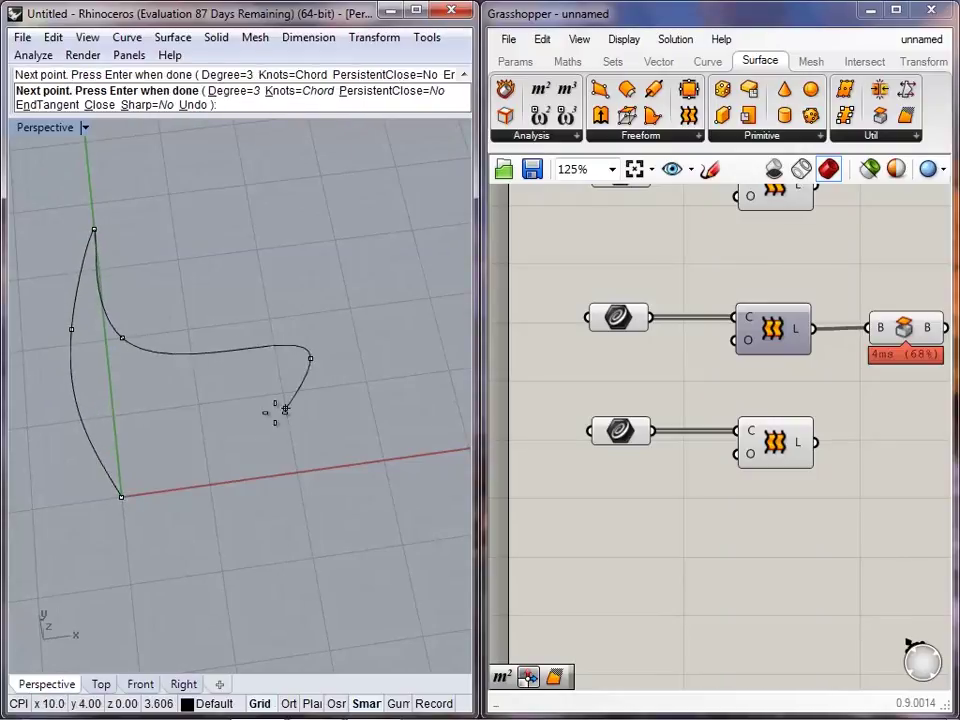
key(Return)
- Examine the small profile curve and the arch-shaped path curve together from several angles
scroll(245, 396, down, 10)
shift+right_drag(246, 397, 207, 448)
click(211, 458)
click(242, 460)
scroll(293, 344, down, 2)
shift+right_drag(293, 344, 213, 475)
click(160, 575)
click(243, 557)
shift+right_drag(247, 556, 226, 558)
click(137, 589)
right_drag(210, 551, 240, 587)
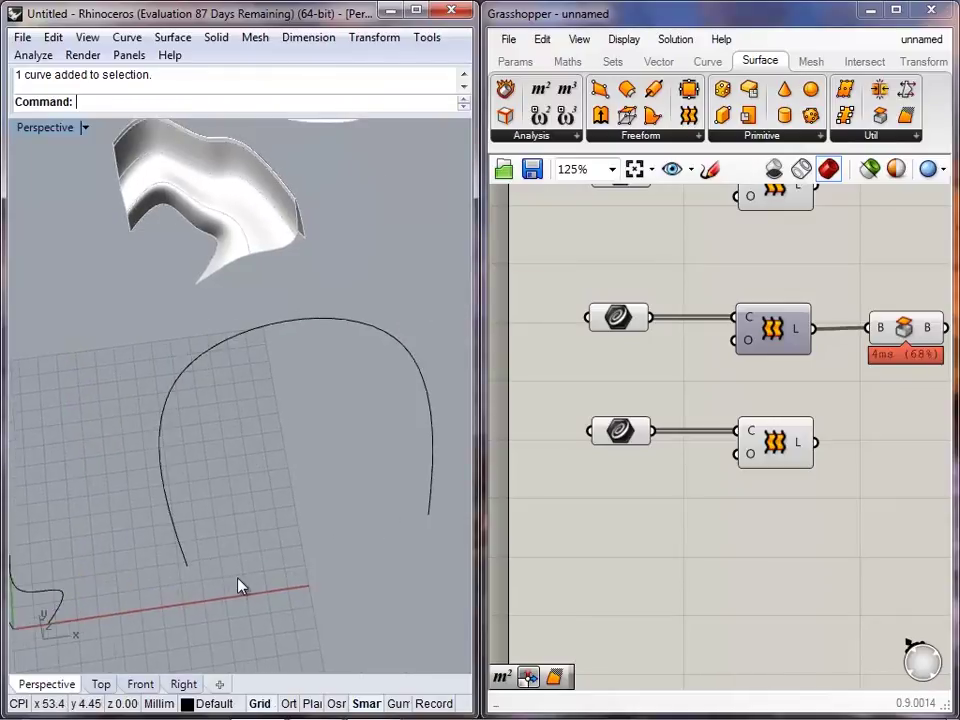
click(429, 512)
click(375, 528)
right_drag(135, 531, 320, 452)
right_drag(643, 464, 597, 420)
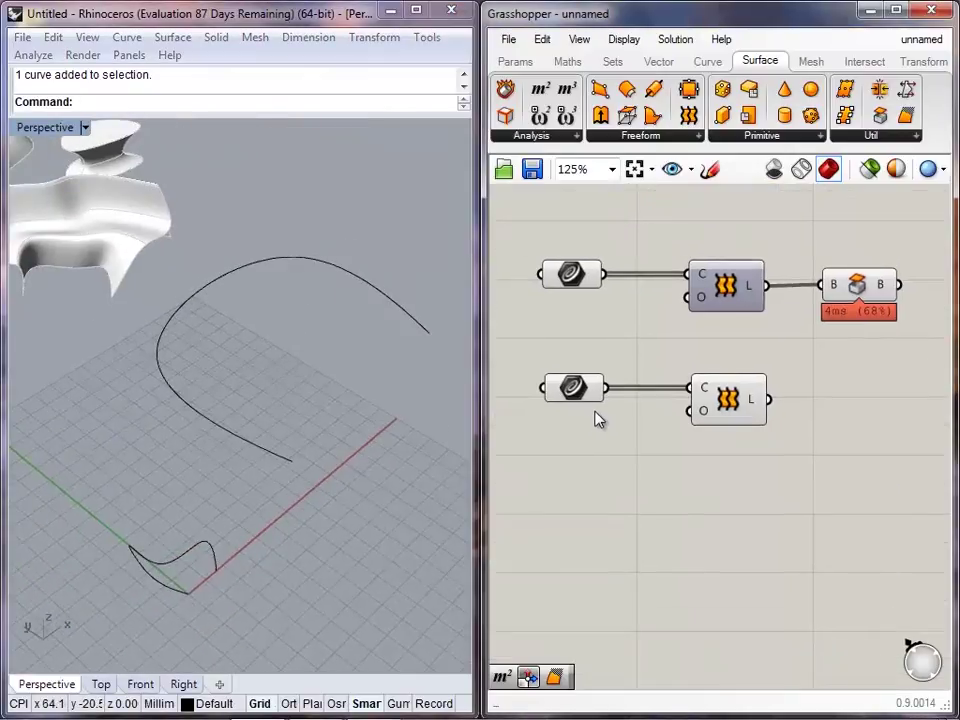
click(187, 552)
click(269, 548)
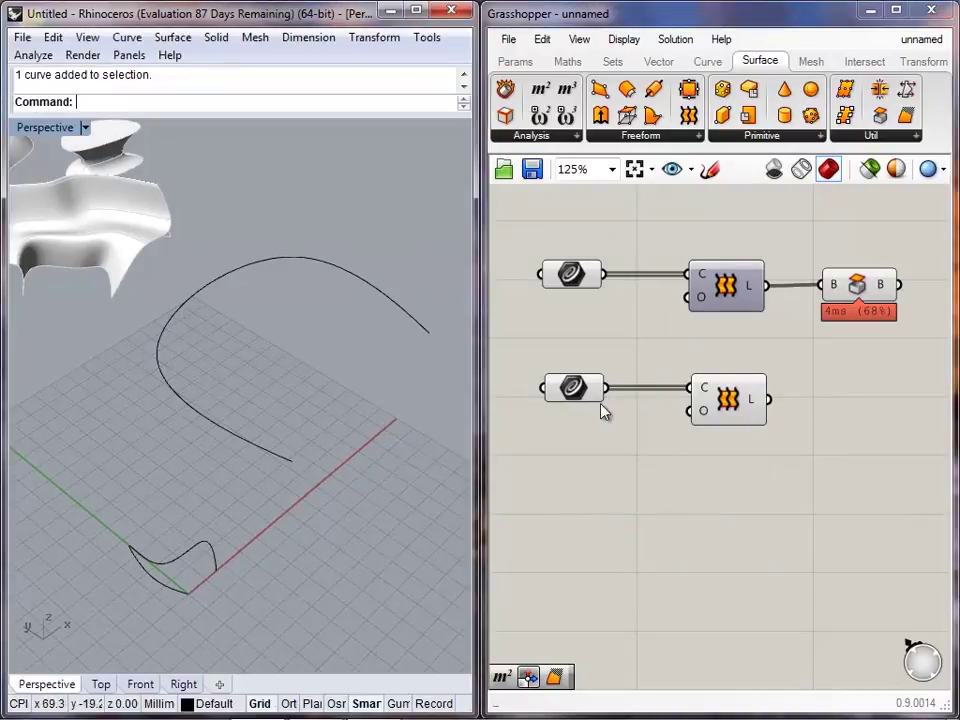
- Add two new Curve parameters, one above the other, below the existing loft definitions
click(577, 386)
click(633, 463)
drag(727, 487, 562, 593)
click(807, 602)
drag(574, 493, 579, 503)
- Reference the arch-shaped curve in the upper new Curve parameter and the small profile curve in the lower one
right_click(580, 508)
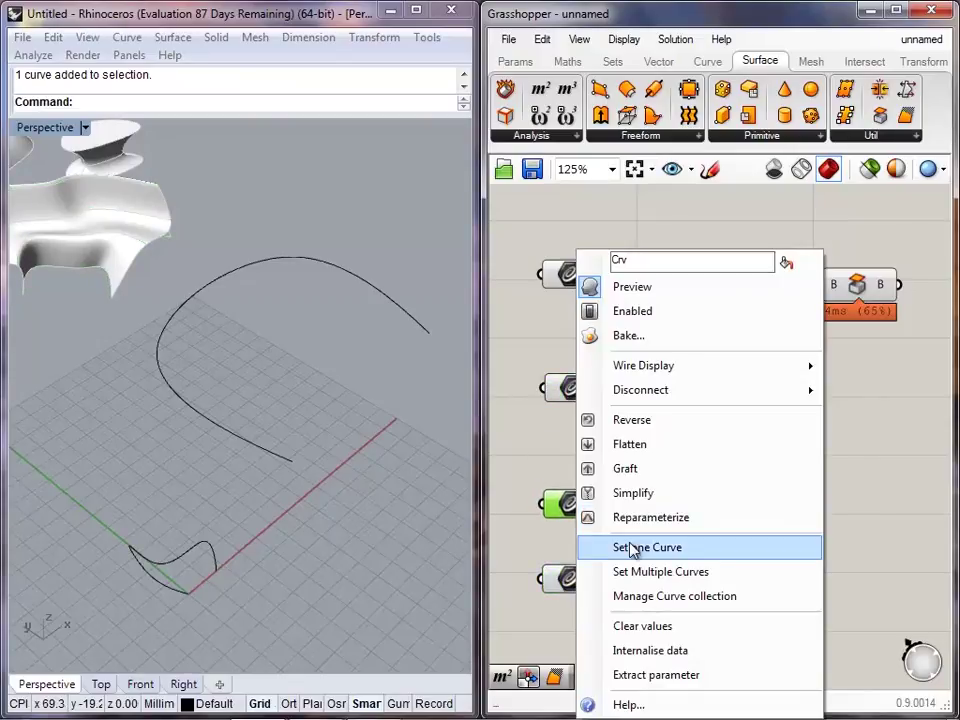
click(636, 550)
click(286, 465)
click(678, 554)
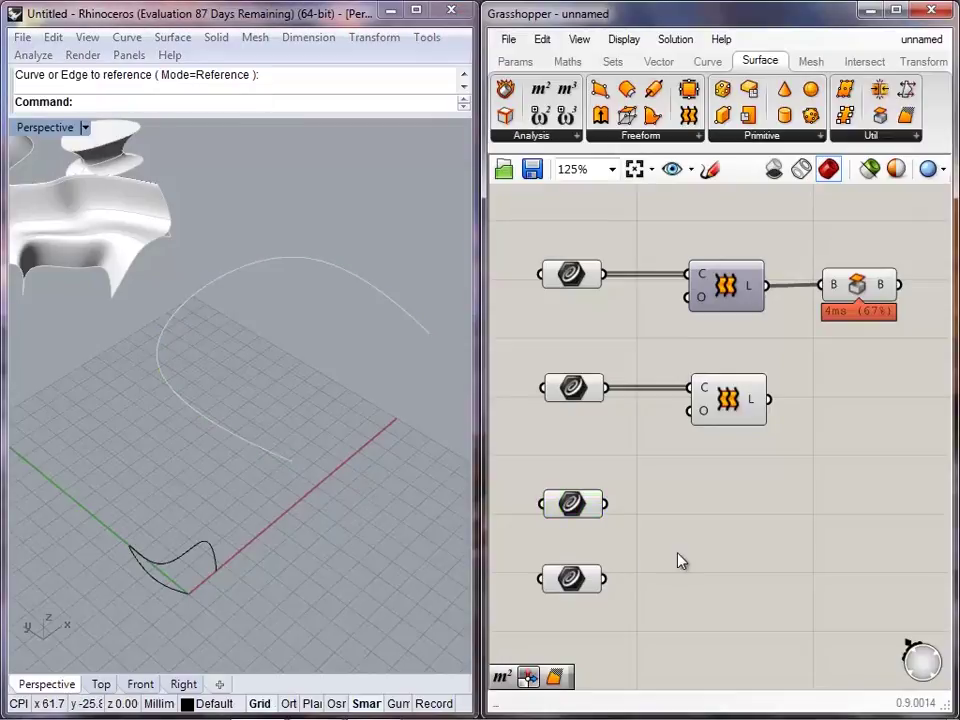
right_click(575, 588)
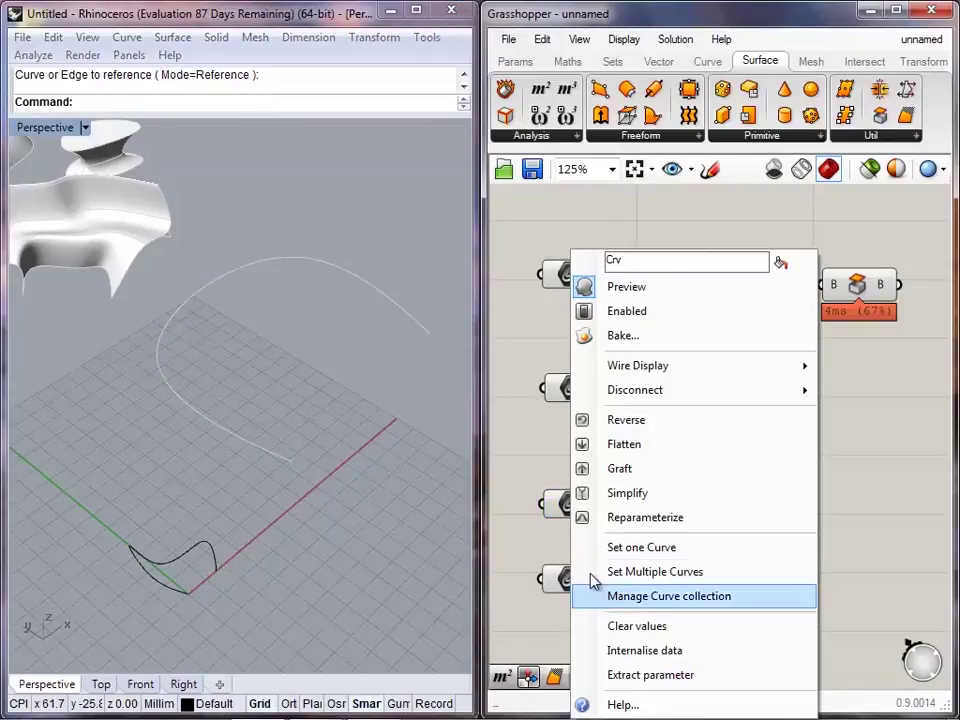
click(621, 546)
click(198, 547)
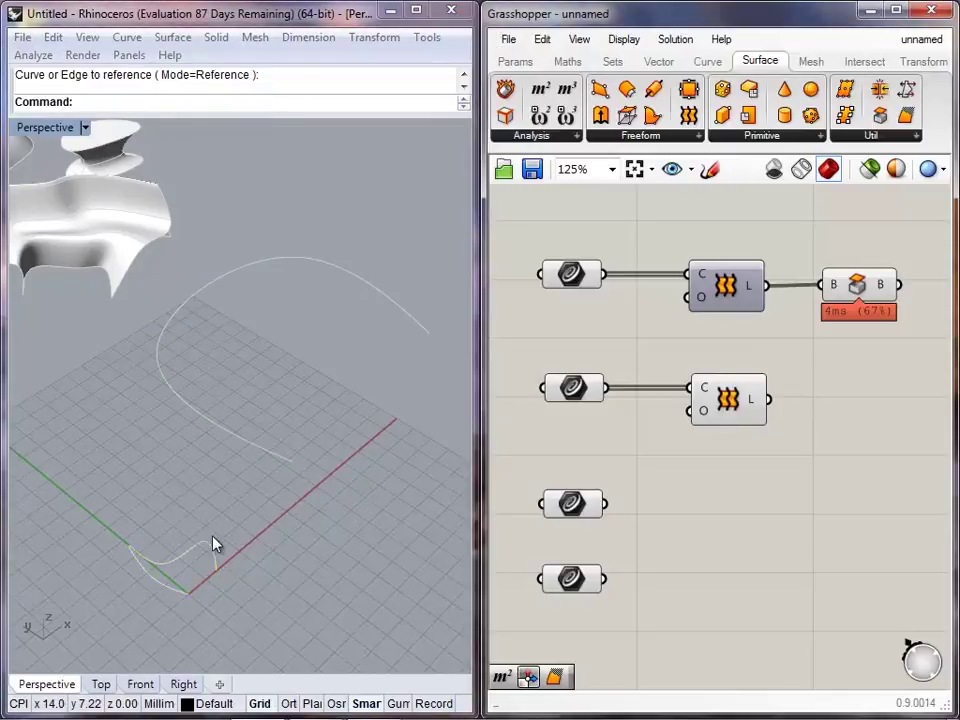
- Highlight the curves held by the two new Curve parameters and shift both parameters slightly down the canvas
click(573, 503)
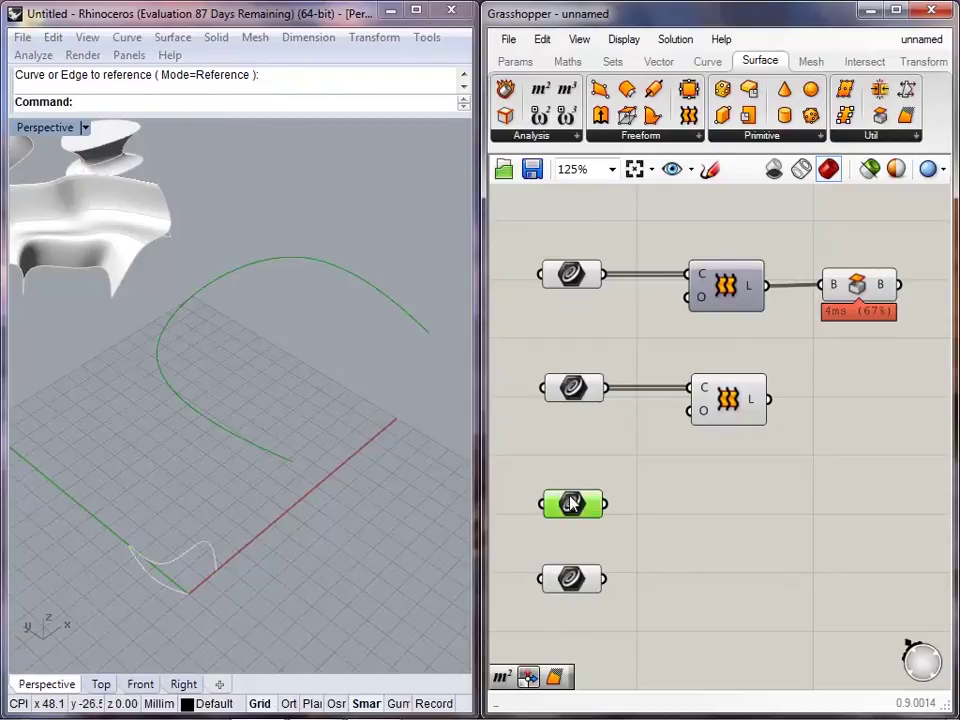
click(582, 589)
click(635, 574)
drag(570, 504, 571, 520)
drag(571, 583, 573, 599)
click(712, 555)
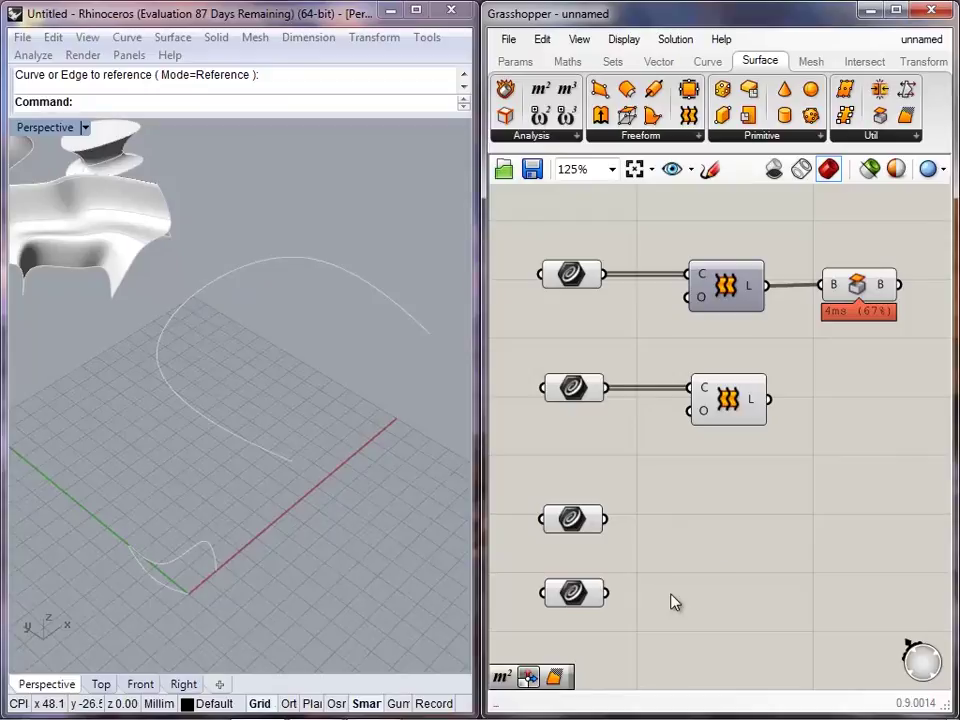
click(590, 525)
click(632, 521)
- Add a Perp Frames component and feed the arch-shaped curve into its C input
click(700, 62)
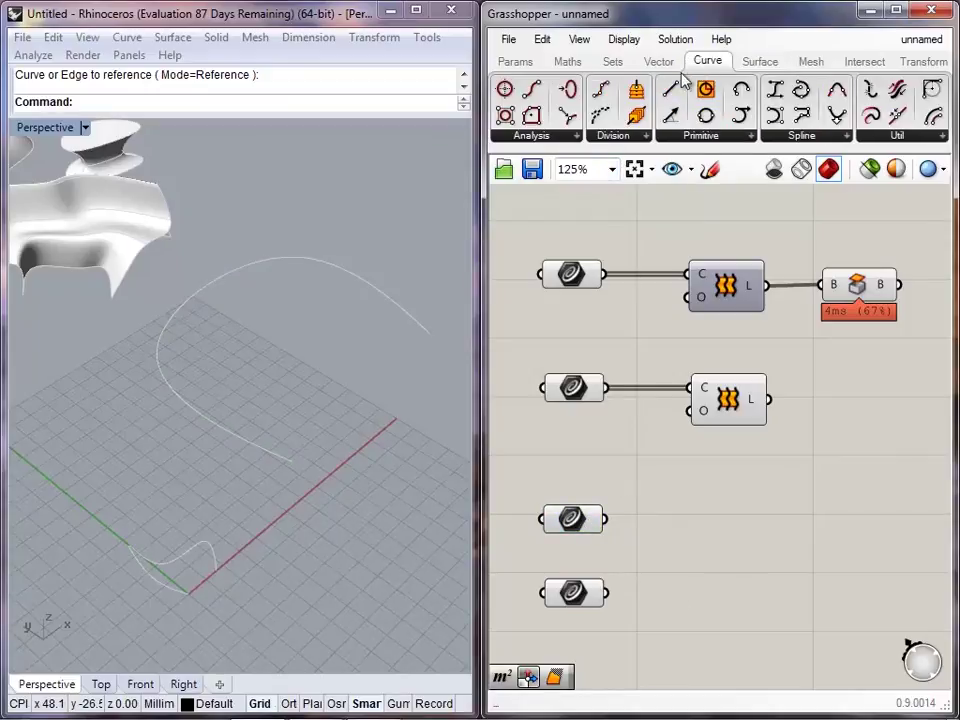
click(641, 115)
click(674, 550)
drag(636, 524, 606, 520)
drag(657, 543, 669, 535)
click(768, 549)
- Space the two Curve parameters around the Perp Frames component and highlight its frames in the viewport
drag(562, 600, 562, 652)
click(694, 641)
drag(579, 521, 578, 499)
drag(683, 542, 698, 533)
click(849, 543)
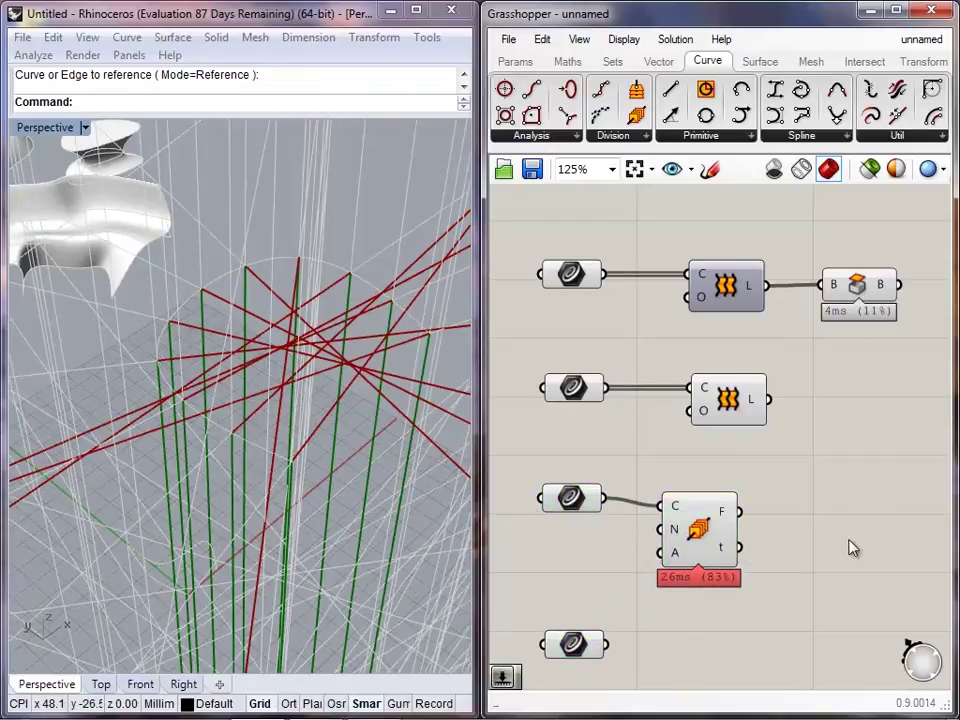
click(683, 537)
click(885, 533)
click(708, 535)
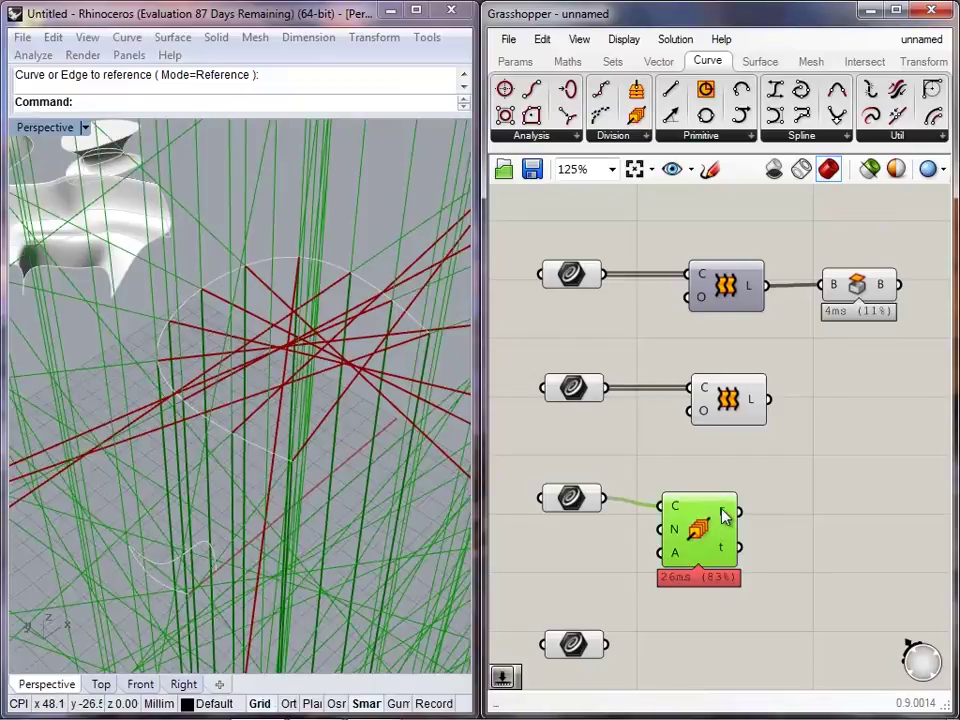
click(781, 527)
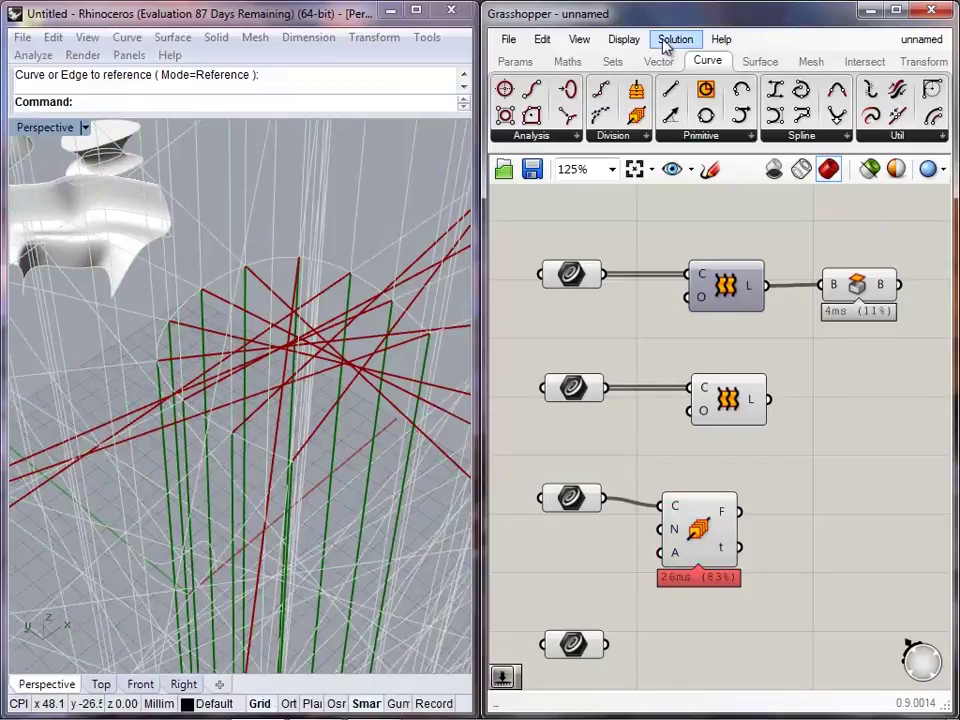
- Reduce the preview plane radius so each perpendicular frame displays as a small separate grid along the arch
click(618, 40)
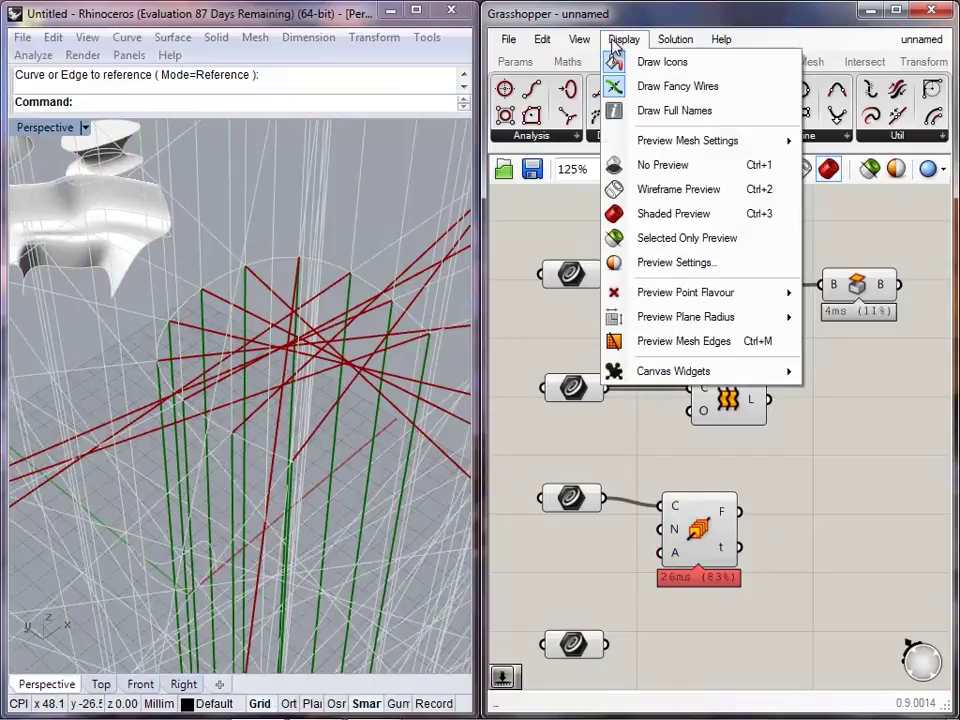
mouse_move(658, 317)
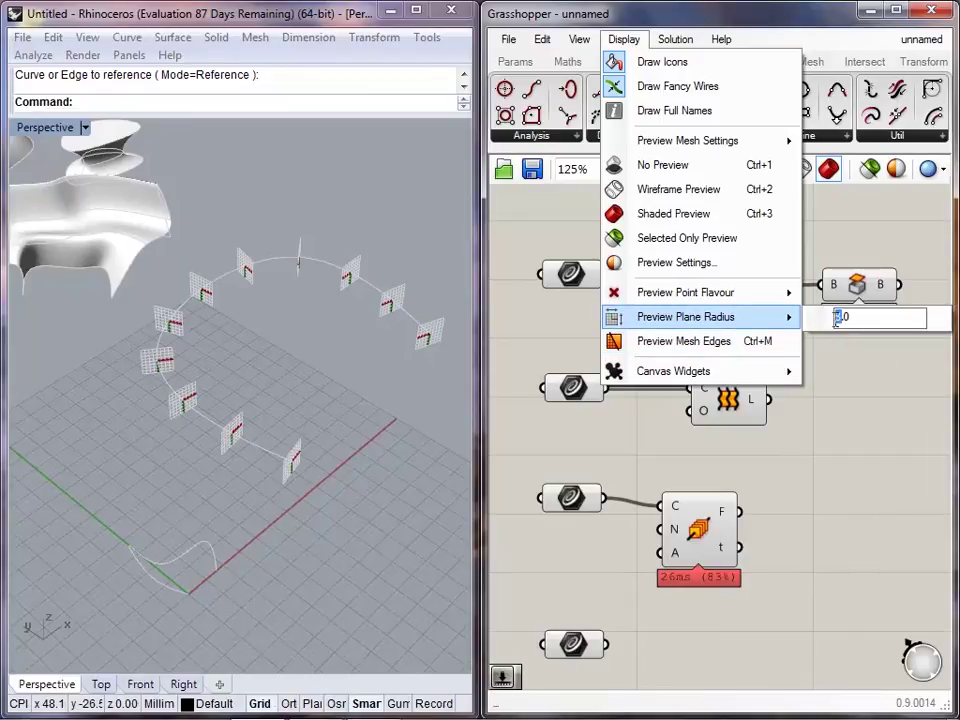
key(Return)
click(859, 380)
right_drag(308, 376, 258, 336)
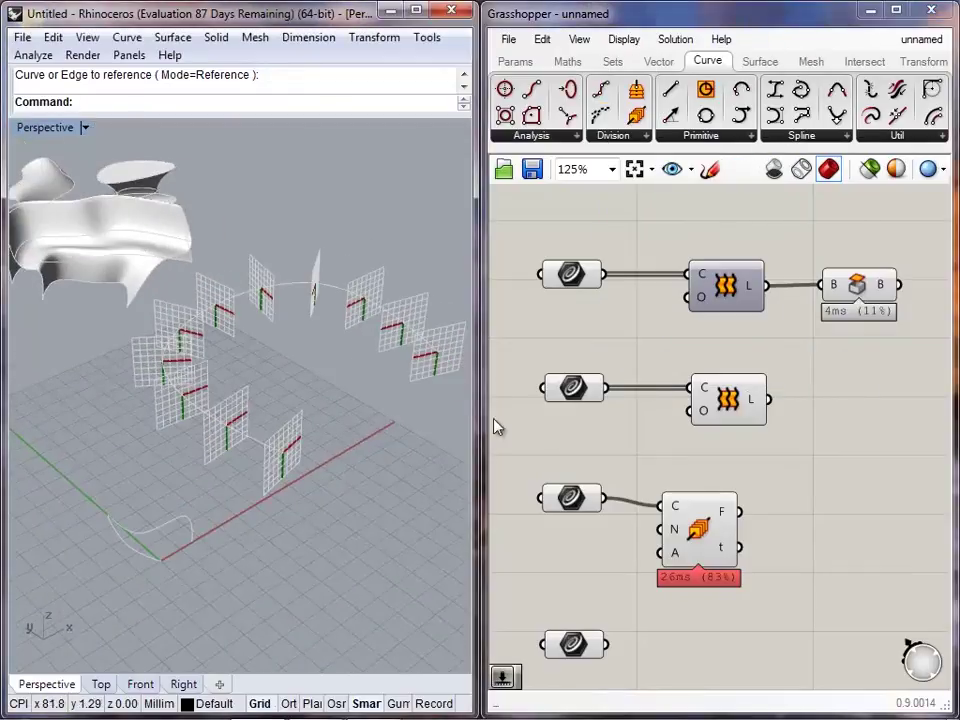
- Nudge the Perp Frames component up so it lines up with its Curve parameter
click(690, 559)
click(763, 534)
drag(711, 532, 709, 522)
click(786, 565)
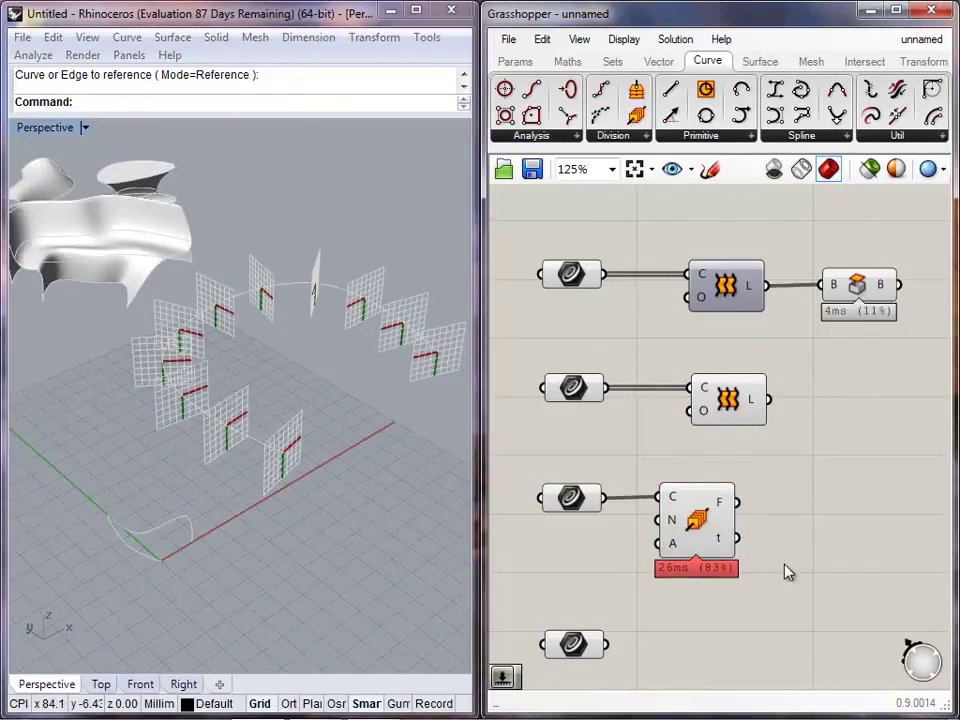
right_drag(786, 565, 778, 497)
- Highlight the profile curve at the origin and compare its placement with the perpendicular frames along the arch
click(567, 576)
scroll(158, 579, up, 6)
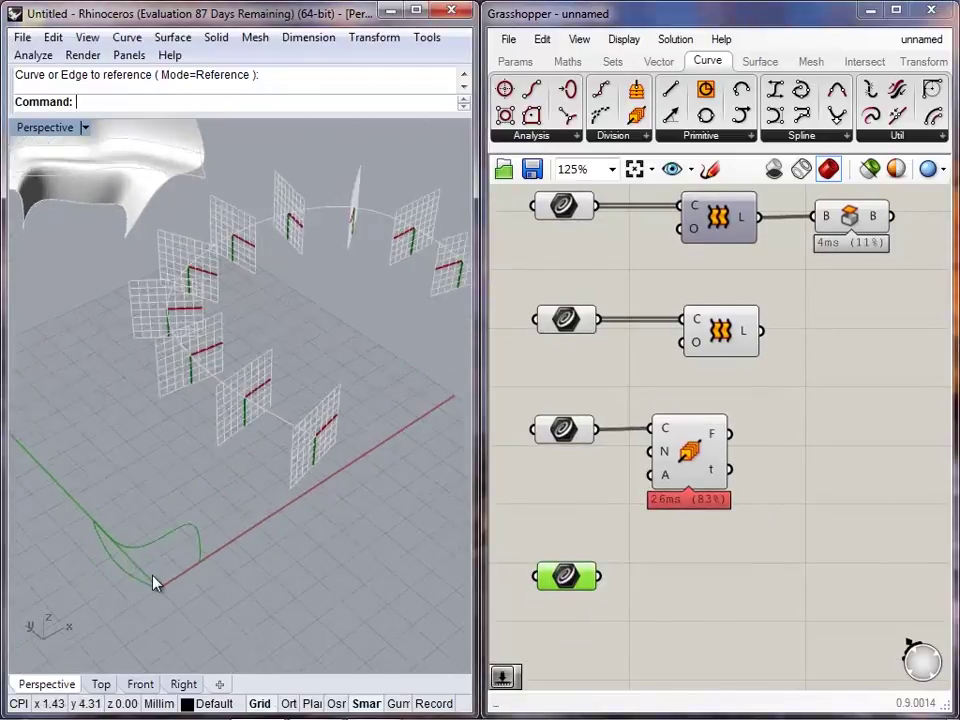
scroll(231, 503, down, 6)
right_drag(268, 484, 330, 407)
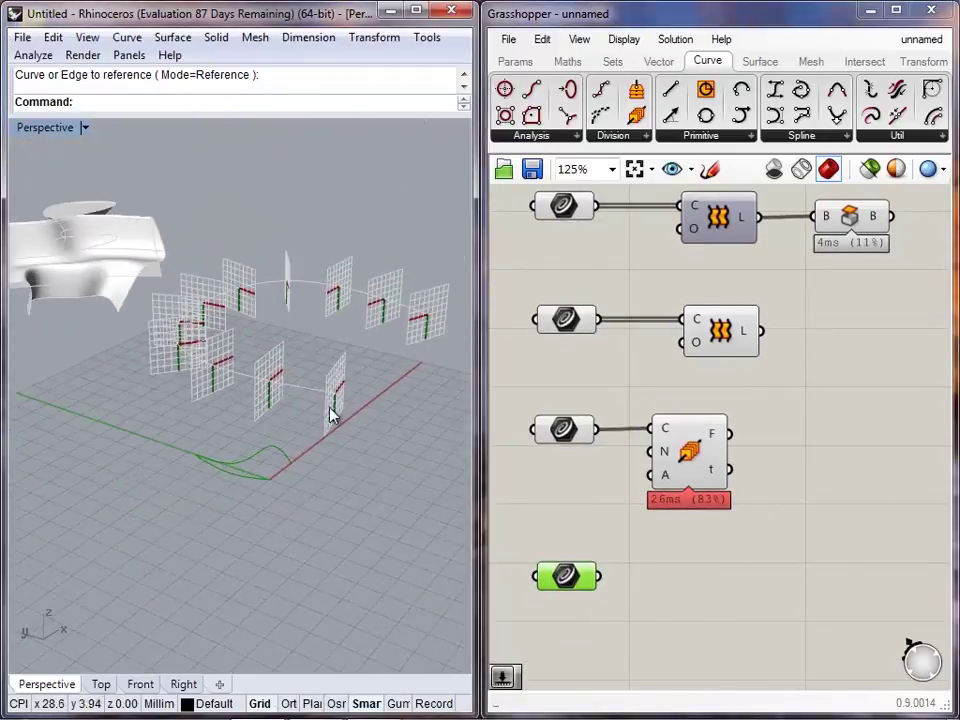
right_drag(314, 481, 315, 457)
click(700, 543)
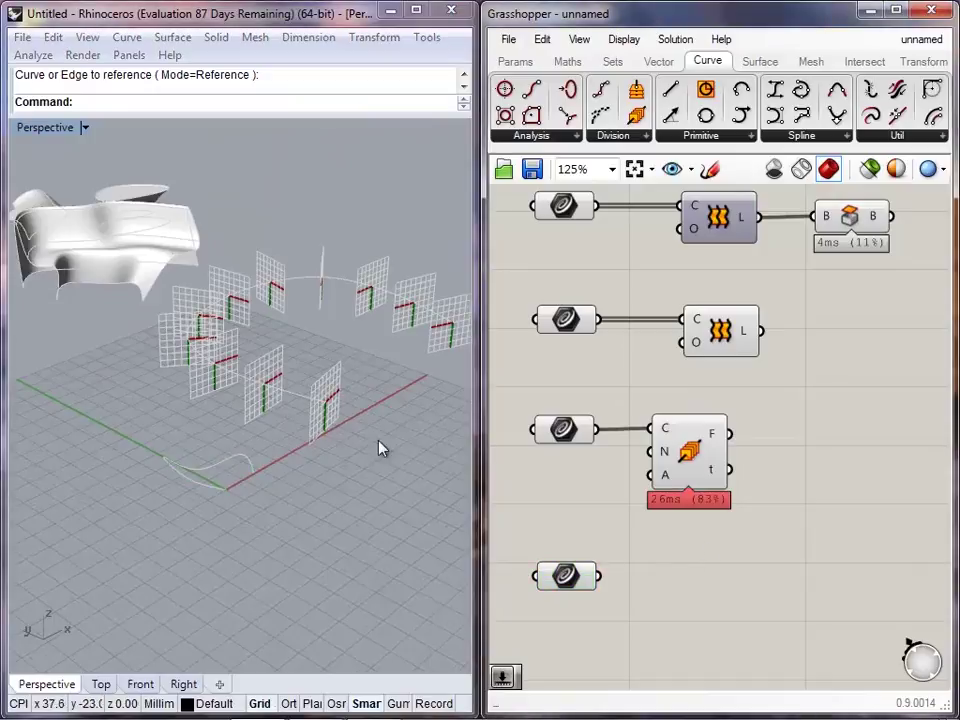
right_drag(398, 440, 326, 468)
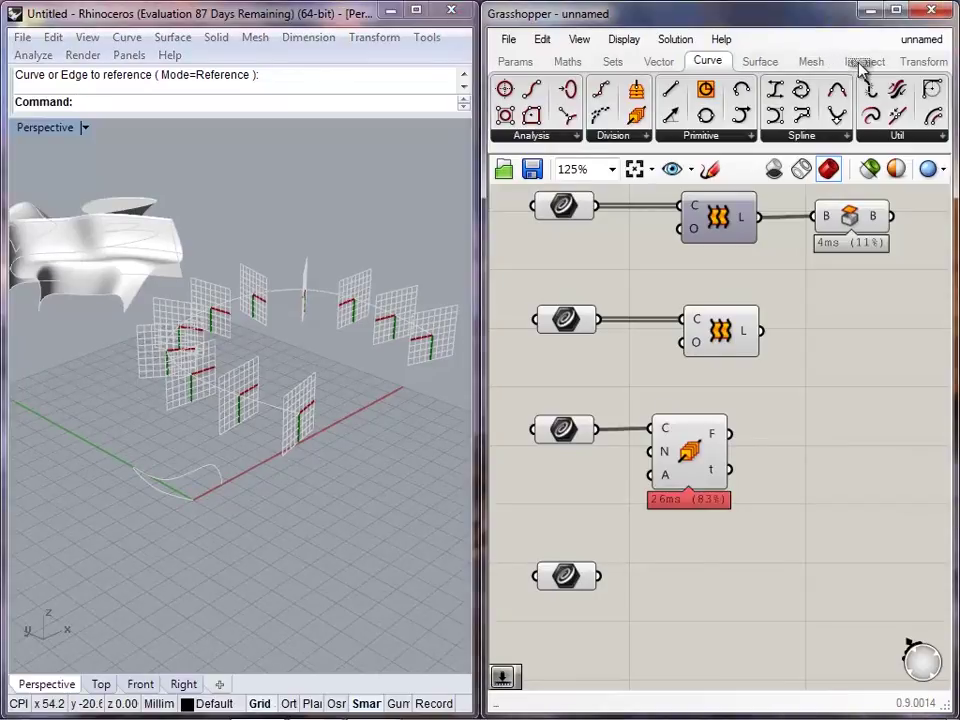
- Add an Orient component beside Perp Frames and feed the profile curve into its G input
click(915, 62)
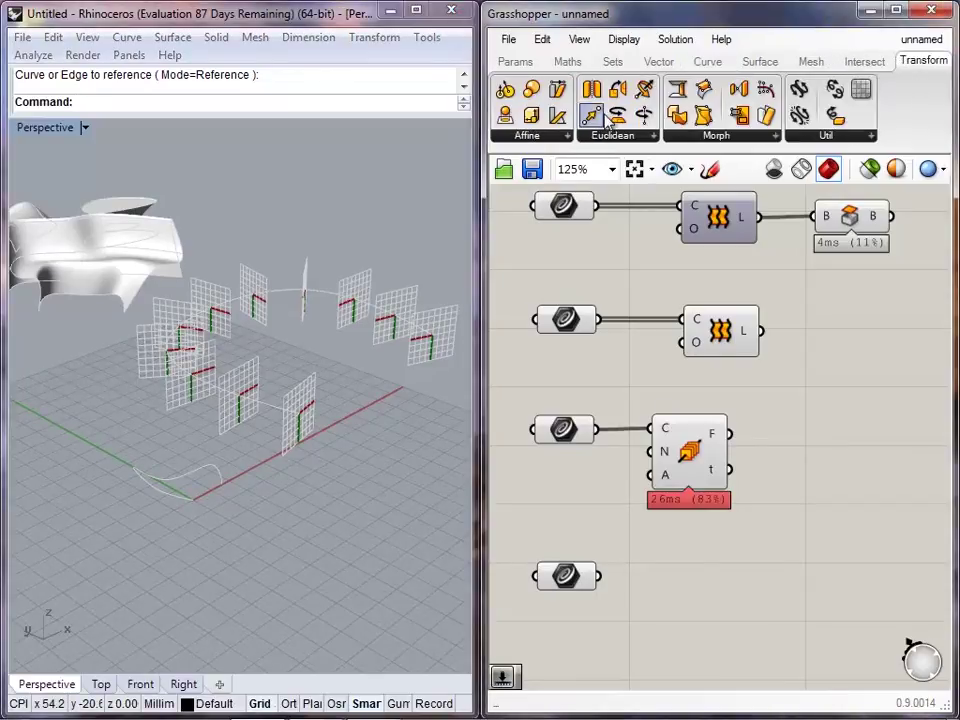
click(797, 509)
drag(797, 509, 598, 575)
click(783, 466)
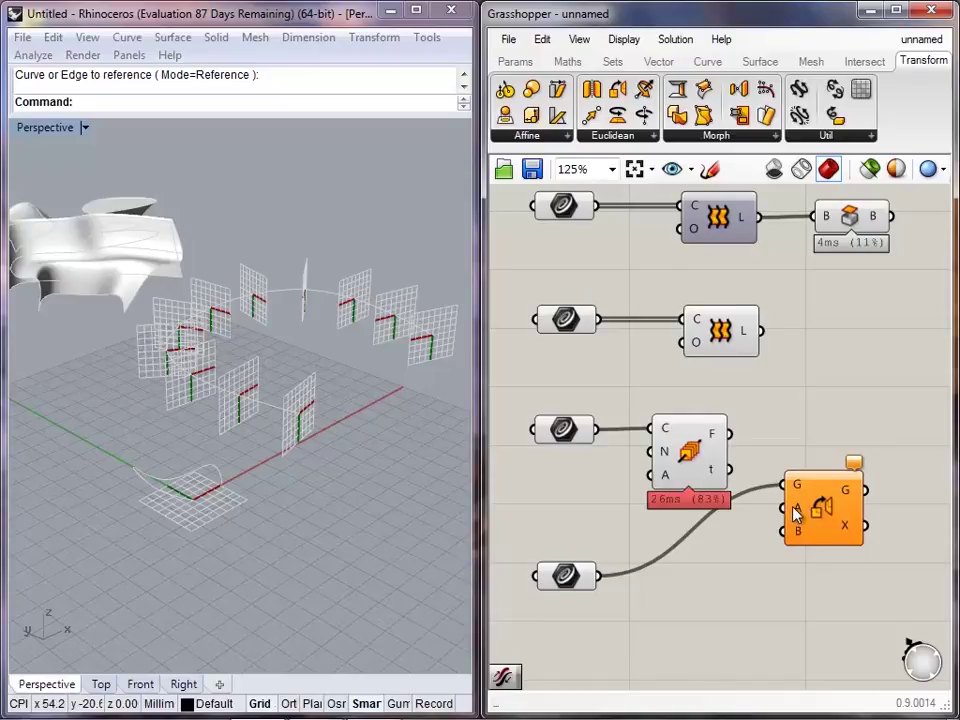
mouse_move(795, 514)
drag(821, 527, 861, 540)
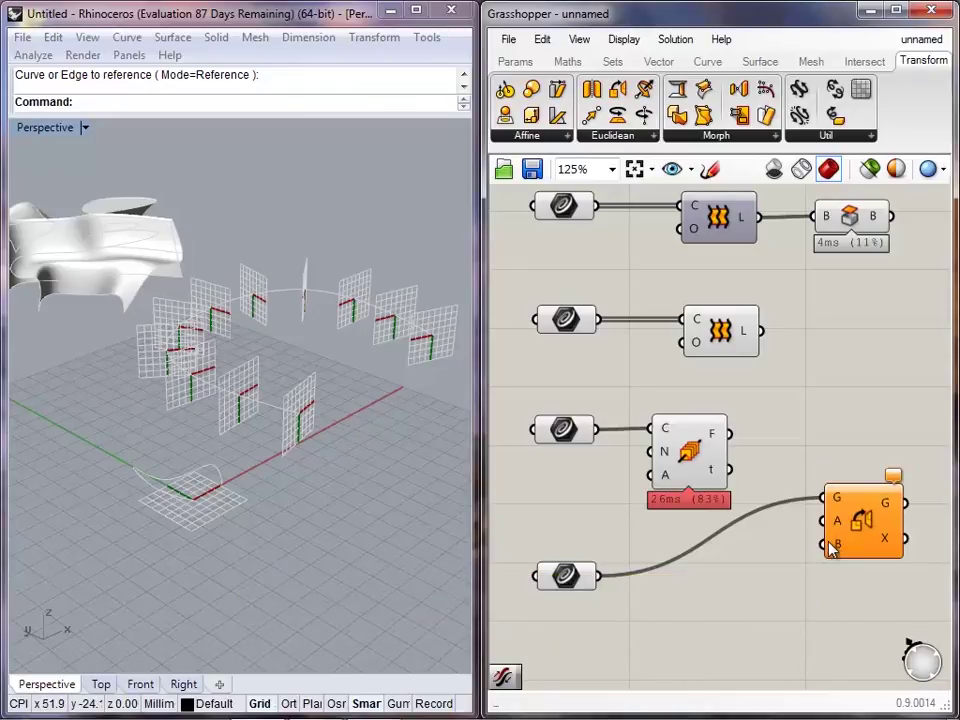
- Connect the F output of Perp Frames to the B input of Orient to place the profile on every frame
click(555, 568)
click(690, 569)
click(690, 452)
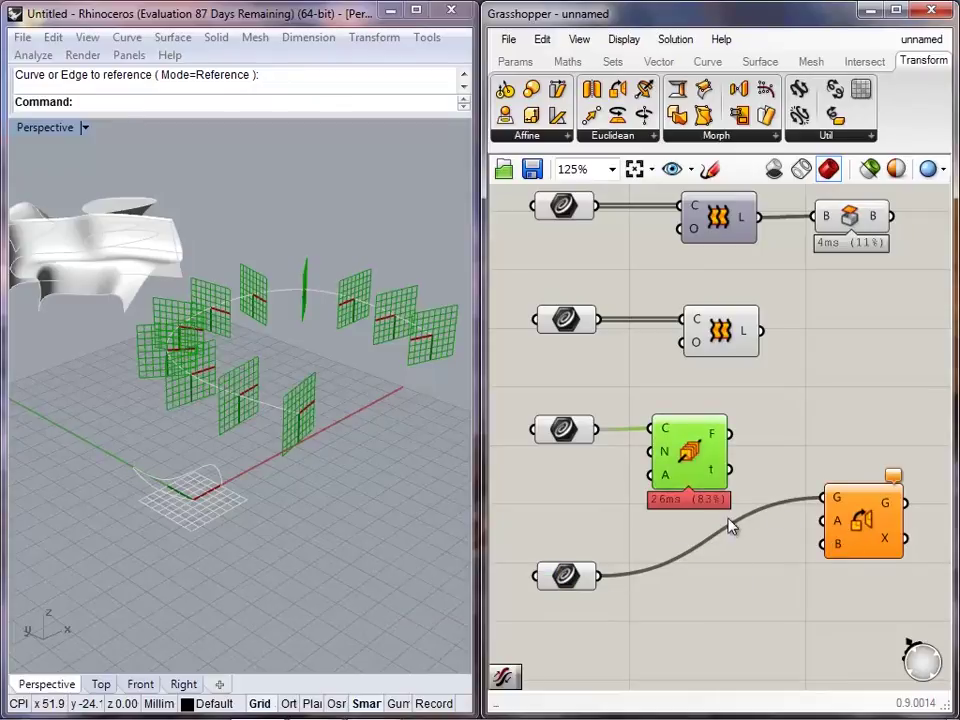
click(720, 400)
drag(732, 434, 824, 542)
click(854, 530)
click(850, 637)
- Turn off the Perp Frames preview and look over the oriented profile curves
right_click(686, 456)
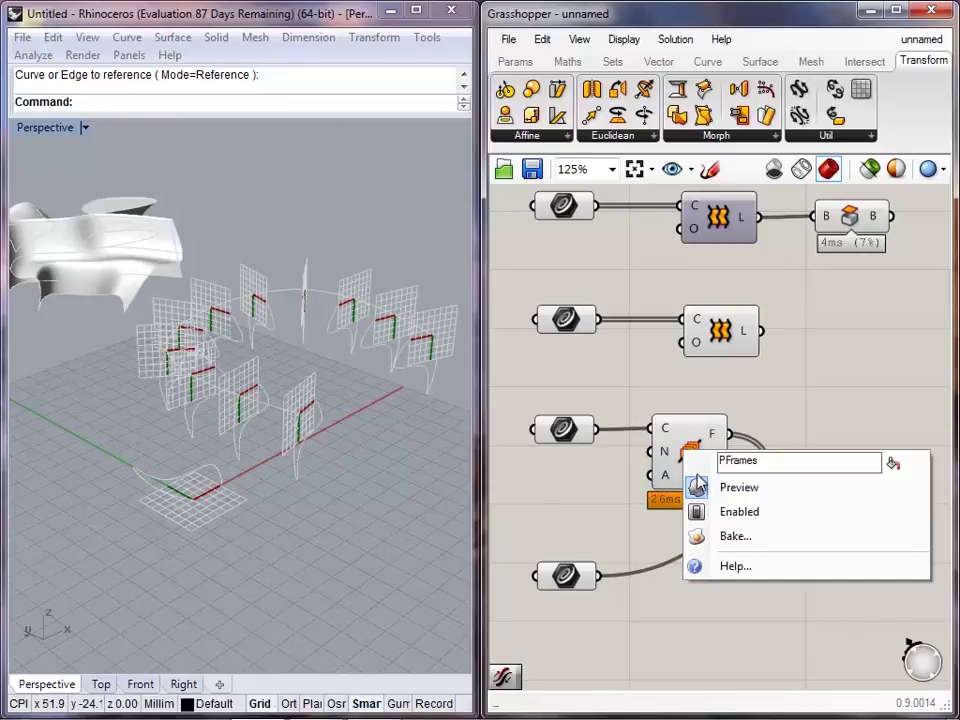
click(730, 484)
right_drag(407, 510, 203, 529)
- Shift the Perp Frames and Orient components away from the Curve parameters to make room for another component
right_drag(708, 463, 677, 467)
drag(676, 467, 700, 467)
drag(841, 523, 898, 580)
drag(682, 449, 722, 452)
click(866, 429)
- Insert a Flip component between the arch curve's parameter and the C input of Perp Frames
click(707, 61)
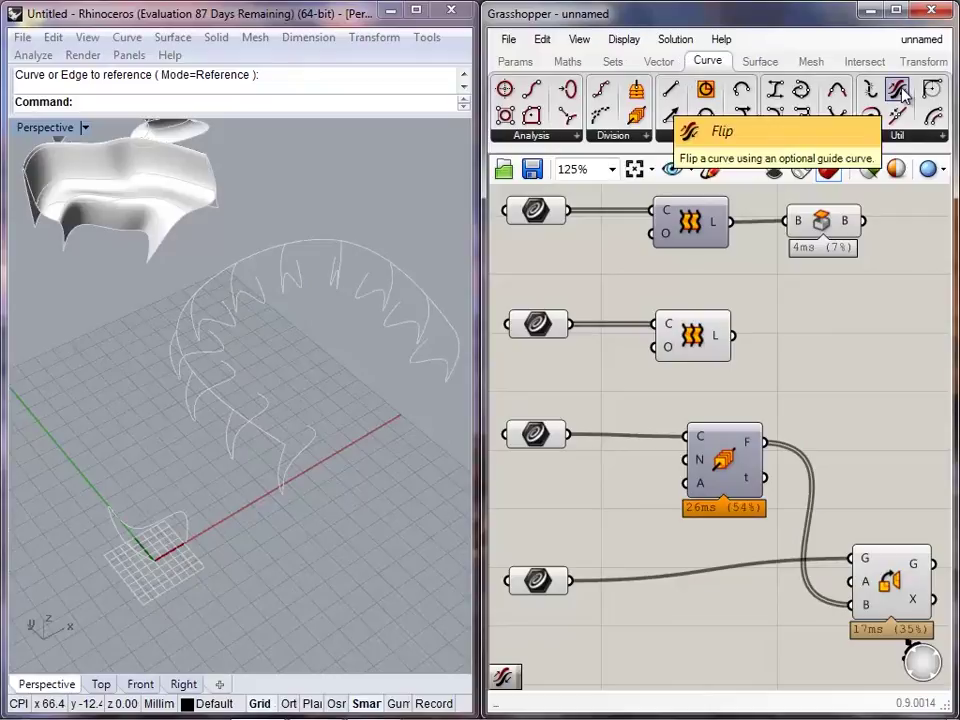
drag(903, 93, 627, 455)
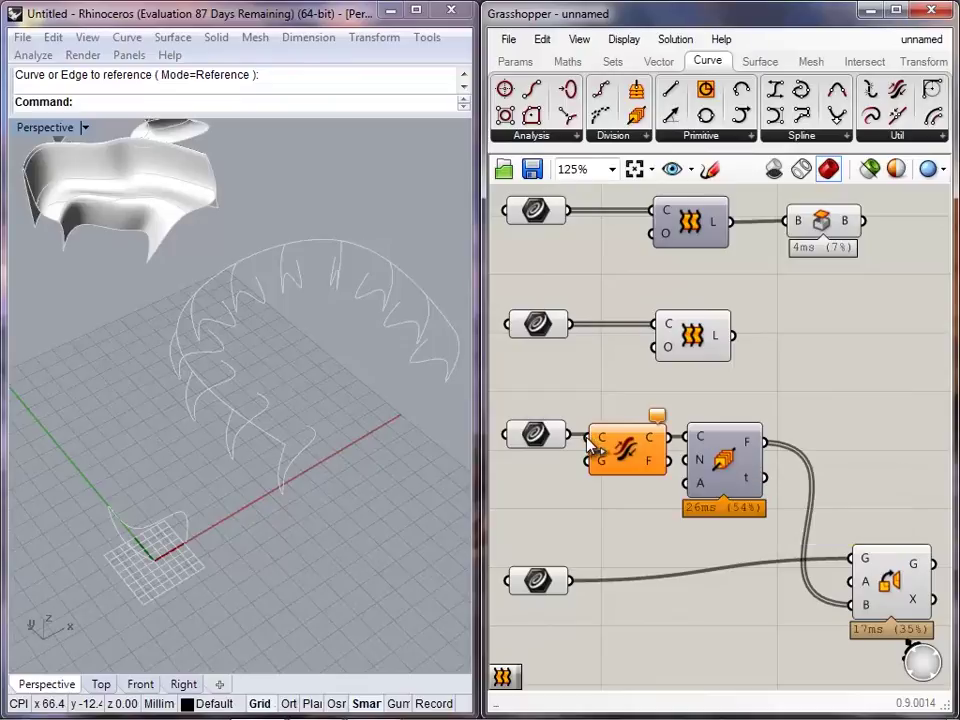
drag(588, 438, 557, 438)
mouse_move(668, 438)
mouse_down()
mouse_move(678, 447)
mouse_move(687, 438)
mouse_up()
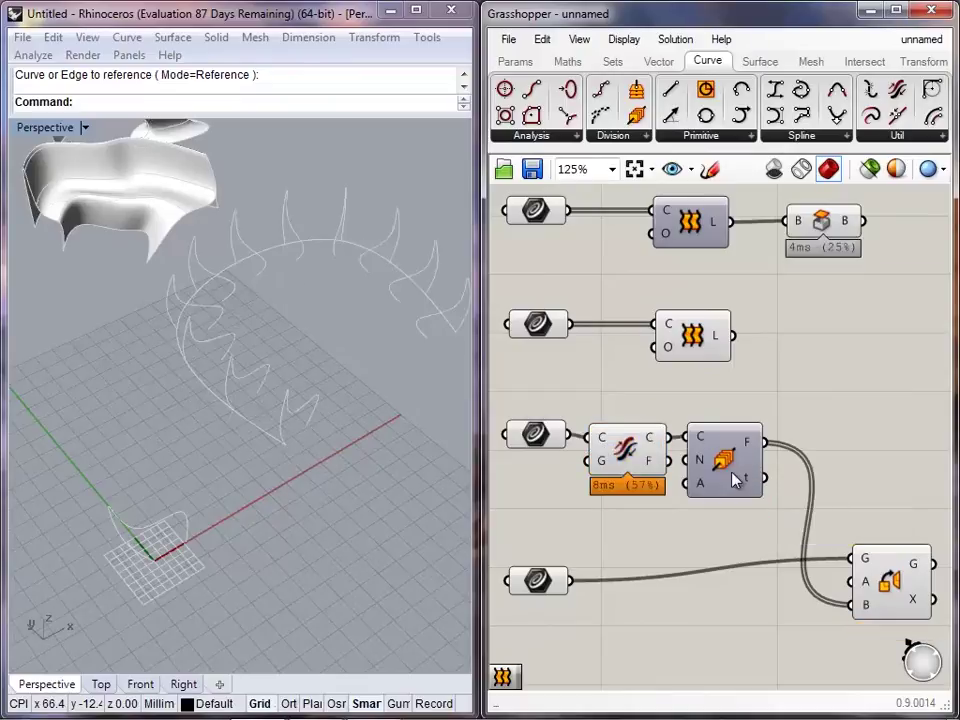
- Space out the Flip and Perp Frames components, turn off the Flip preview and review the reoriented profiles
drag(731, 473, 757, 482)
click(758, 420)
drag(635, 445, 646, 449)
right_click(641, 449)
click(669, 494)
right_drag(692, 547, 654, 469)
right_drag(396, 467, 333, 428)
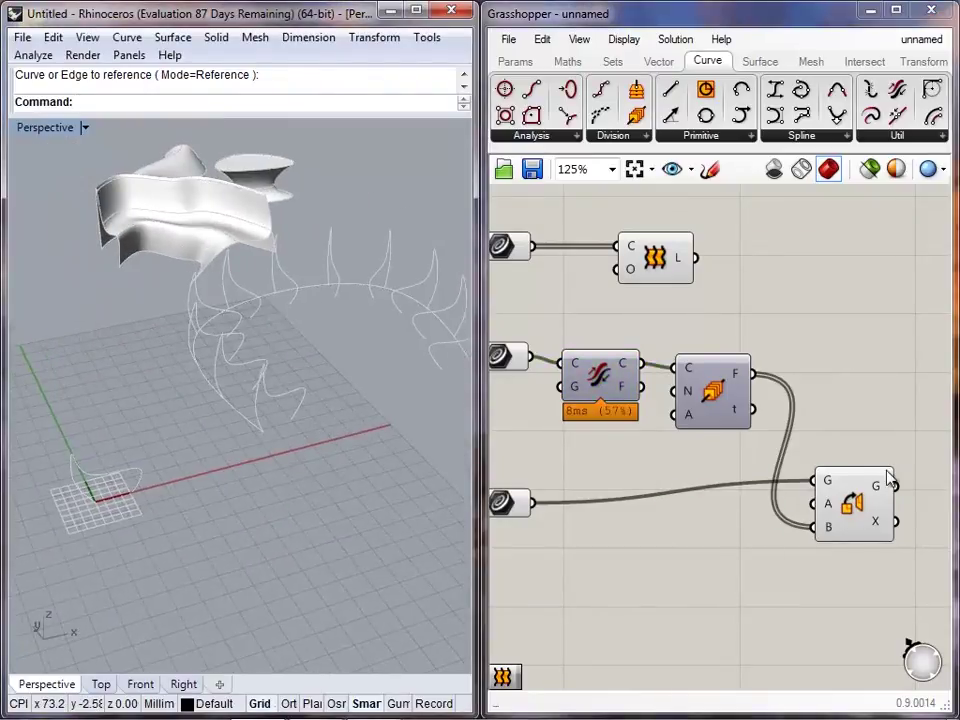
- Add a Loft component beside Orient and feed its curve input from Orient's geometry output
click(868, 513)
click(886, 424)
right_drag(891, 368, 834, 359)
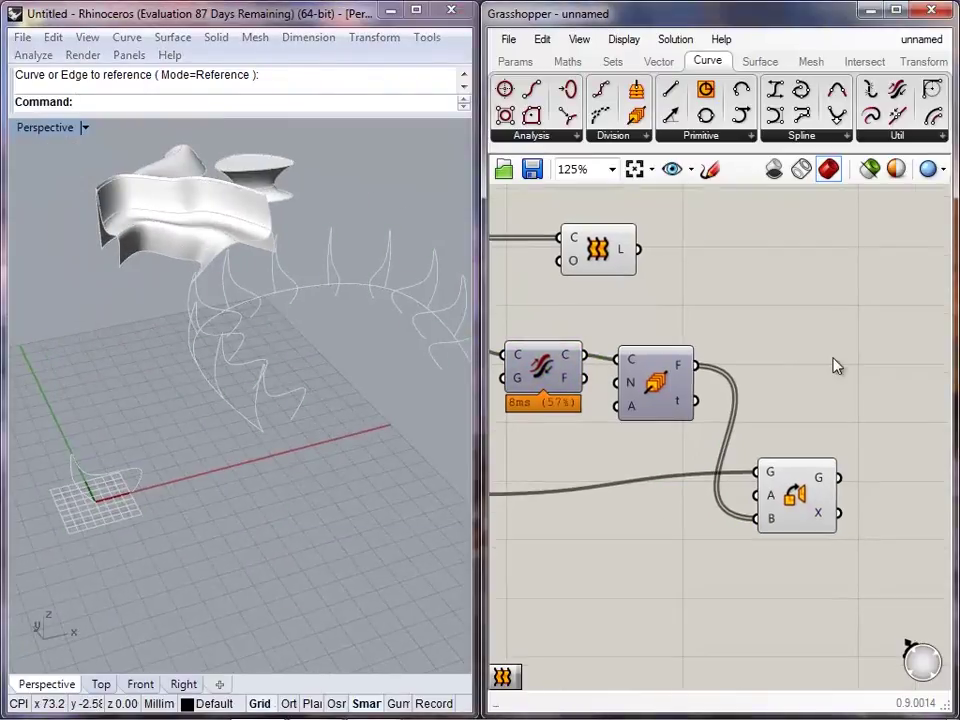
click(762, 58)
drag(688, 117, 897, 472)
drag(839, 478, 893, 498)
right_drag(352, 387, 333, 399)
right_drag(237, 453, 235, 495)
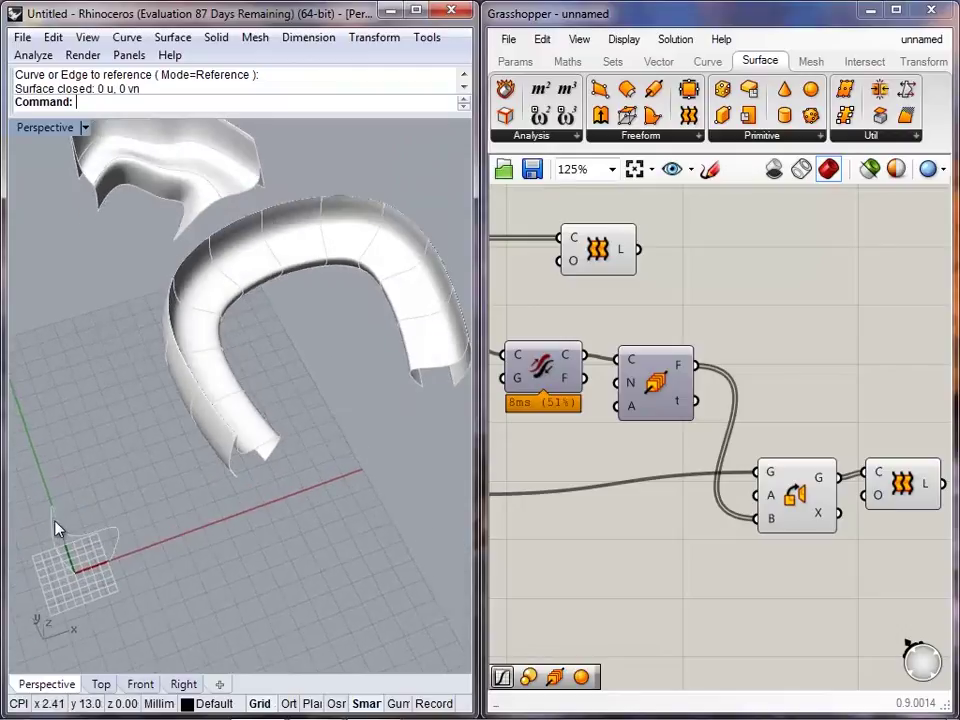
- Examine where the profile curve sits relative to the world origin and how the arch loft begins at the end of the path
scroll(52, 531, up, 4)
scroll(50, 535, down, 3)
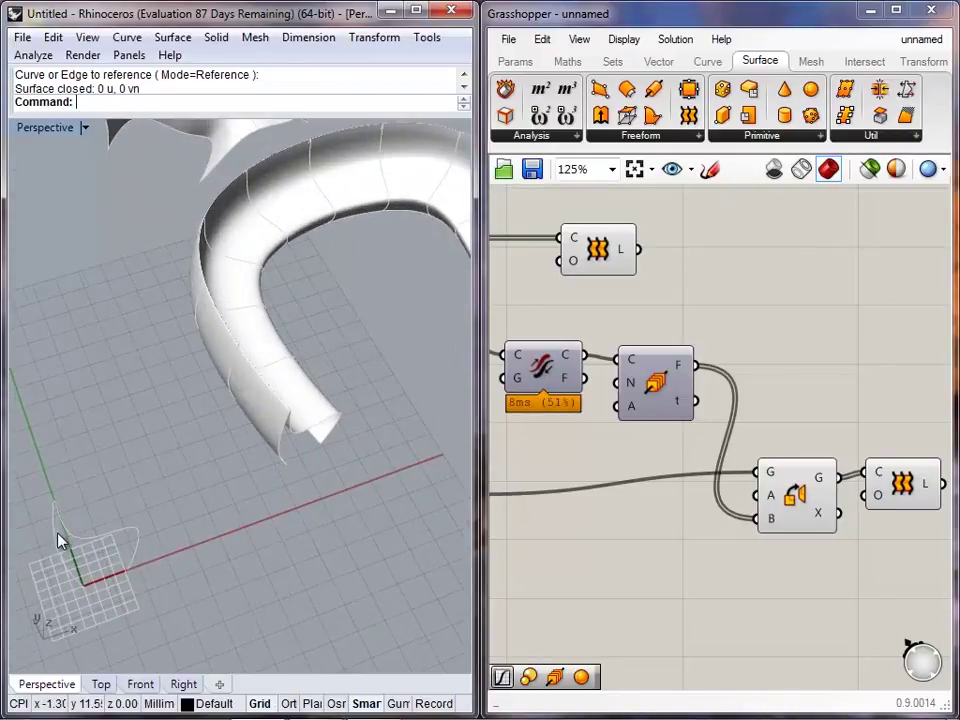
click(77, 580)
right_drag(99, 597, 46, 577)
scroll(49, 556, up, 7)
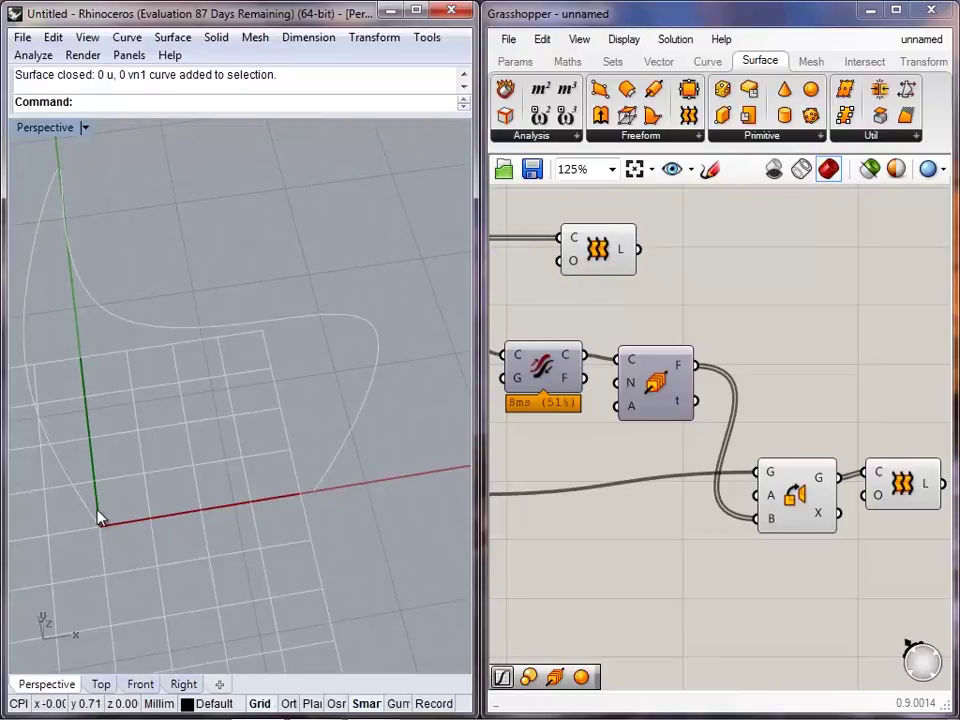
click(100, 518)
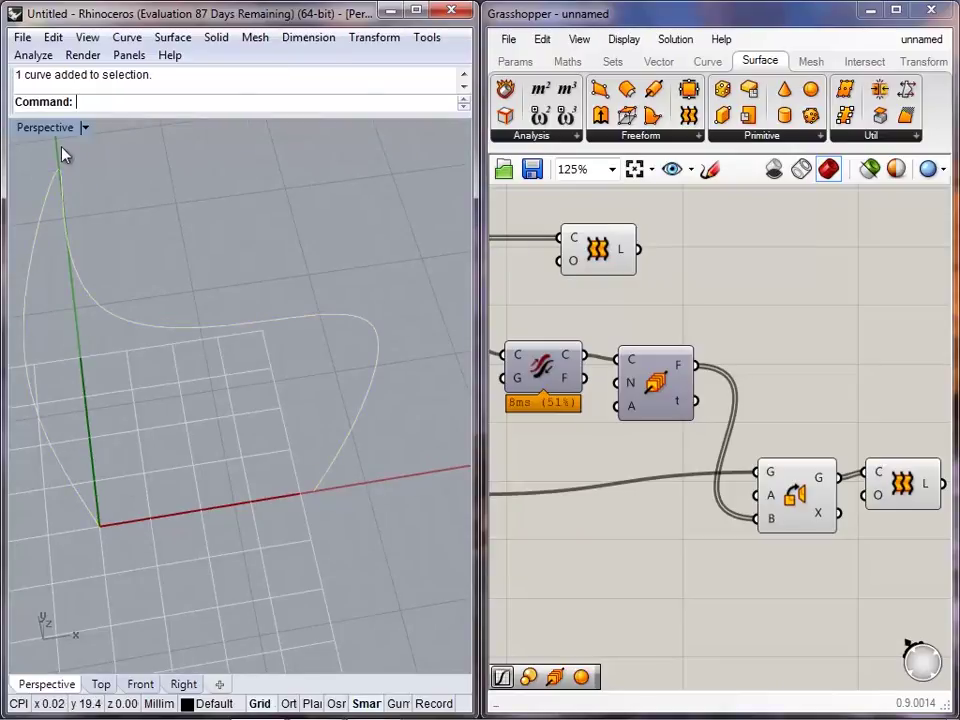
scroll(380, 435, down, 8)
right_drag(345, 451, 290, 462)
scroll(252, 471, up, 13)
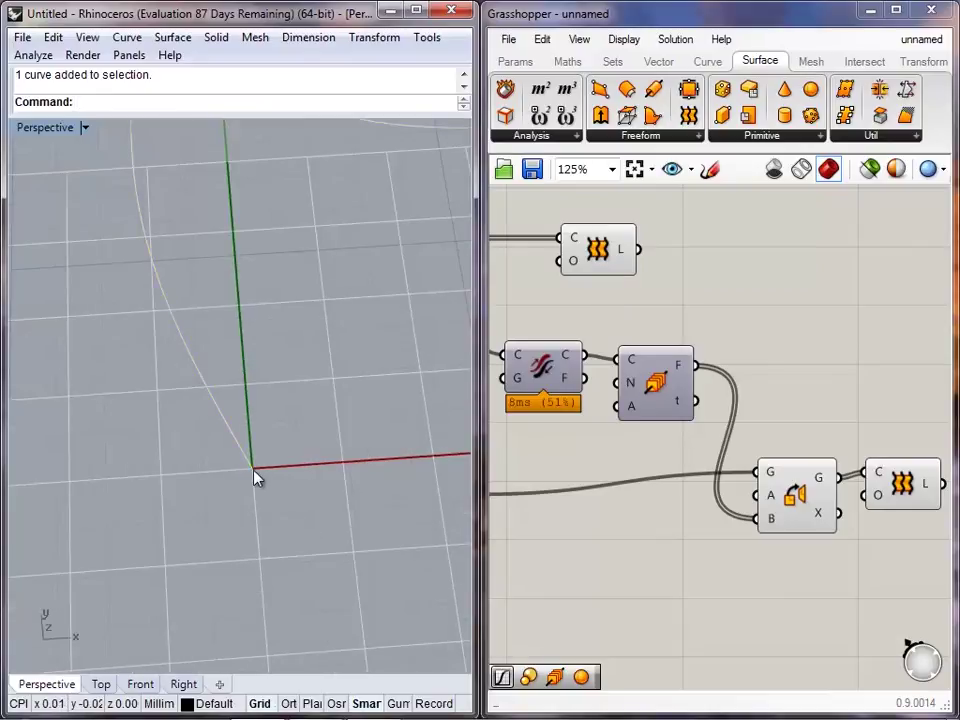
scroll(257, 450, down, 13)
shift+right_drag(368, 416, 140, 528)
right_drag(229, 542, 212, 440)
right_drag(240, 502, 225, 435)
scroll(211, 491, up, 4)
scroll(209, 486, up, 5)
right_drag(220, 515, 225, 507)
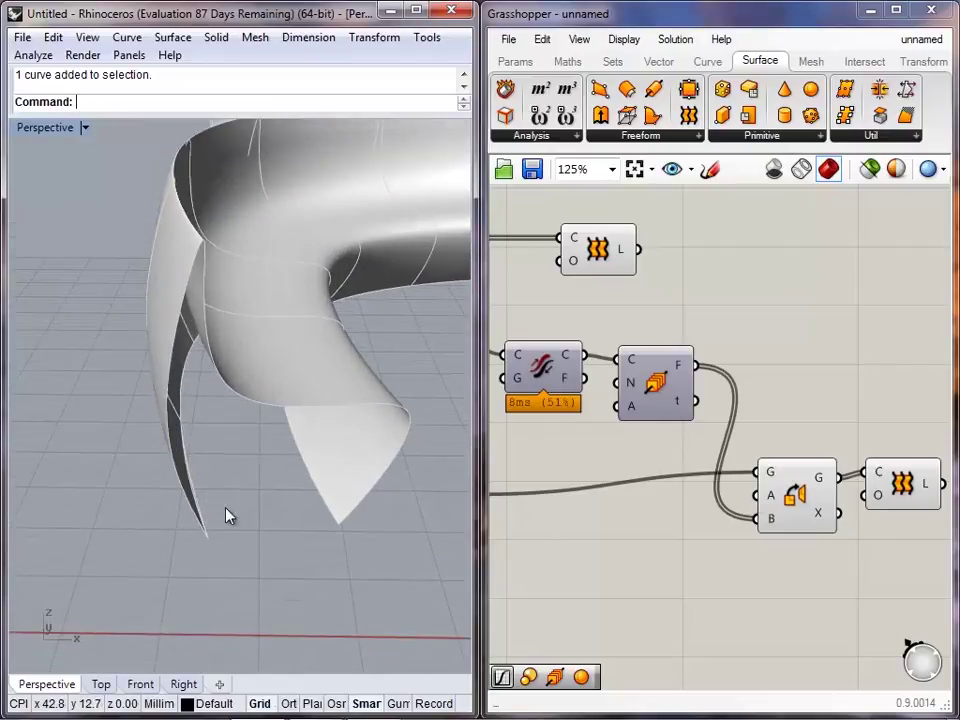
- Turn off the preview of the arch Loft component and highlight the oriented profiles from Orient
click(797, 509)
right_drag(681, 481, 634, 524)
click(892, 522)
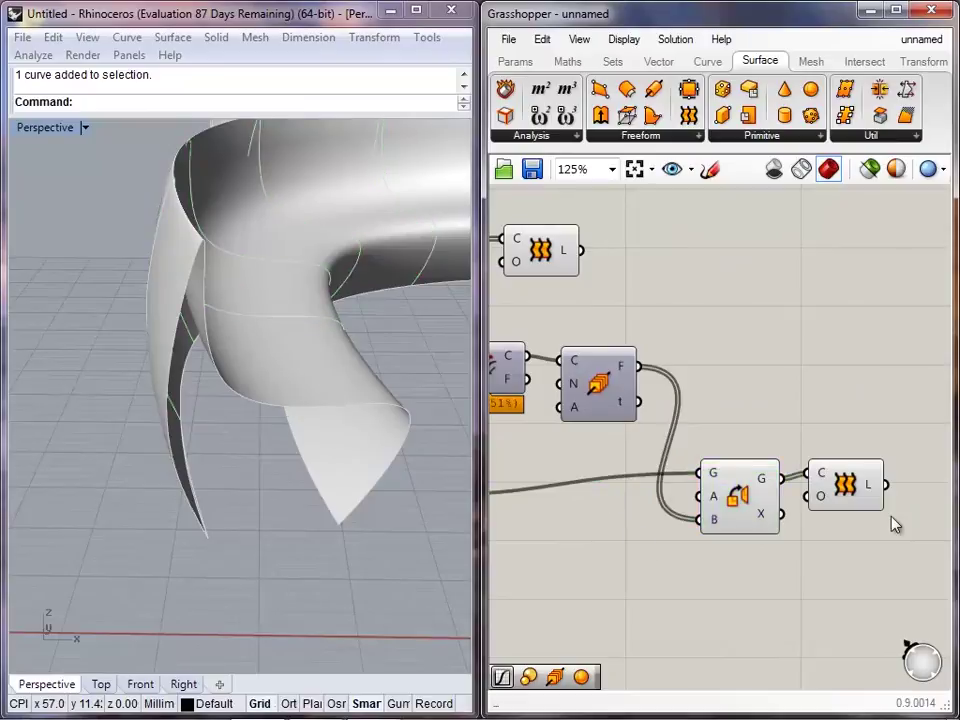
click(722, 512)
right_click(845, 484)
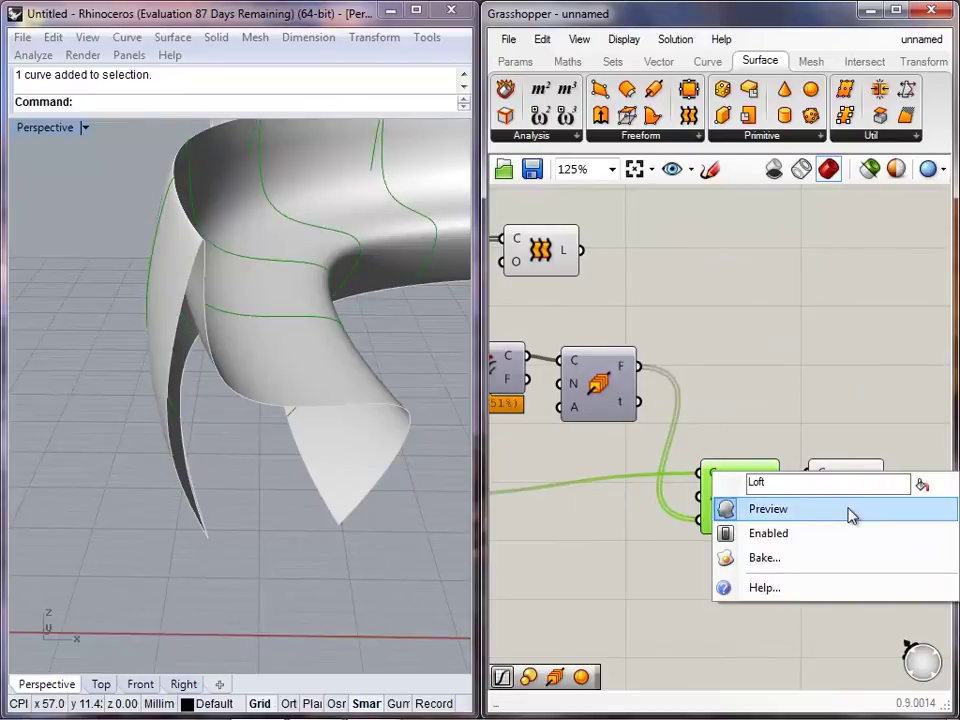
click(851, 514)
click(733, 504)
- Inspect the end point of the arch curve against the oriented profile placed there
right_drag(312, 476, 140, 446)
scroll(86, 494, up, 8)
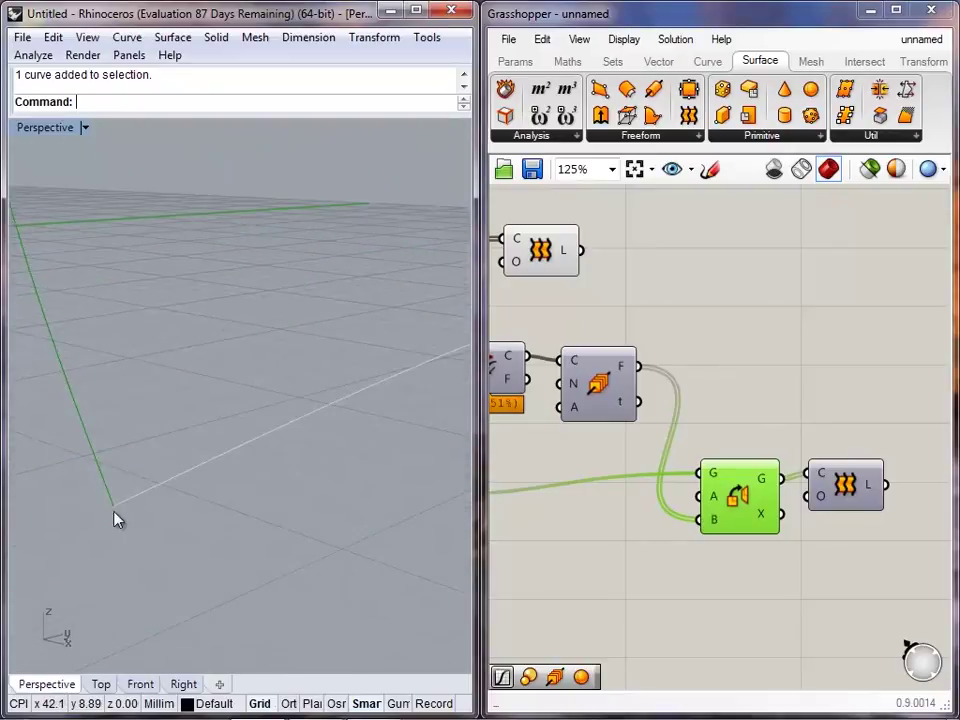
scroll(117, 516, down, 3)
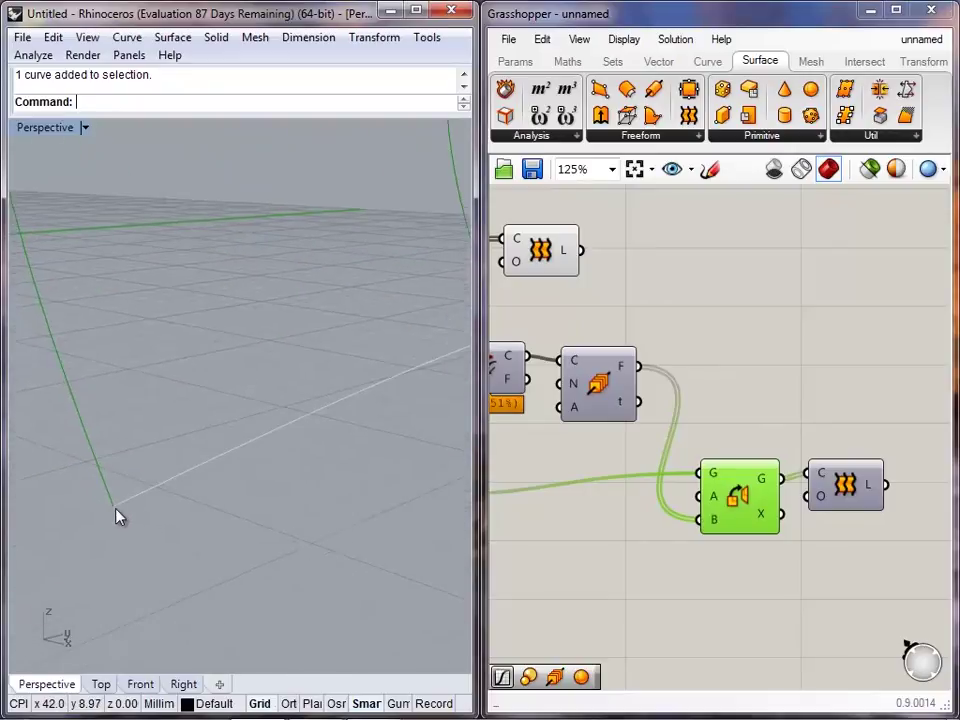
right_drag(605, 496, 743, 497)
click(632, 346)
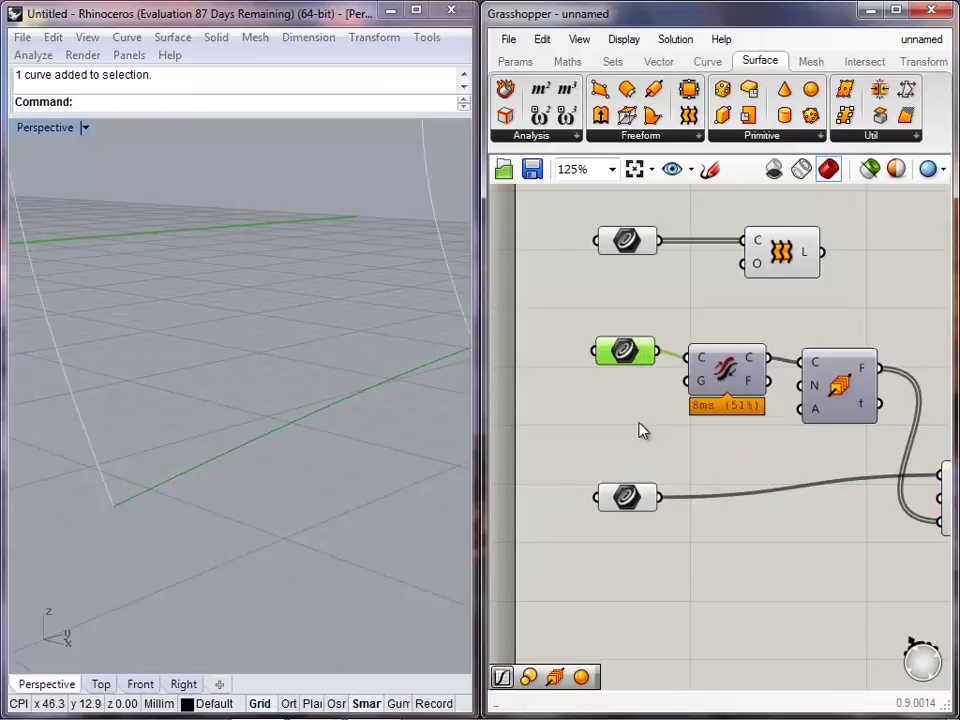
click(643, 424)
- Move the profile curve sideways off the origin in negative X and check how the oriented copies sit along the arch
scroll(693, 446, down, 3)
right_drag(213, 448, 249, 467)
drag(305, 528, 231, 531)
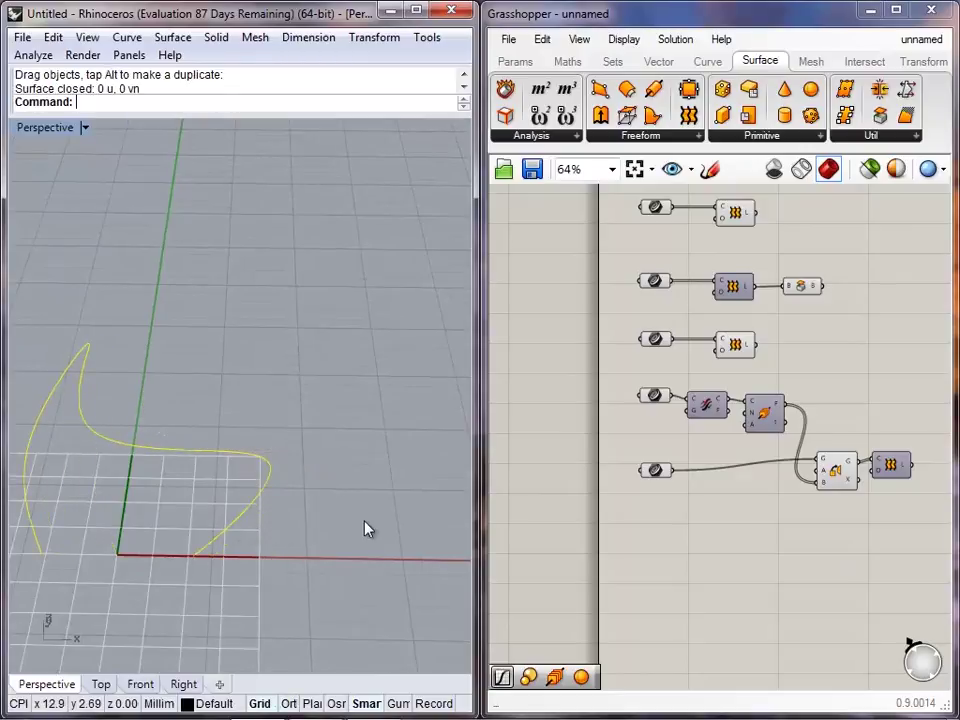
click(360, 477)
scroll(360, 477, down, 4)
scroll(164, 563, up, 10)
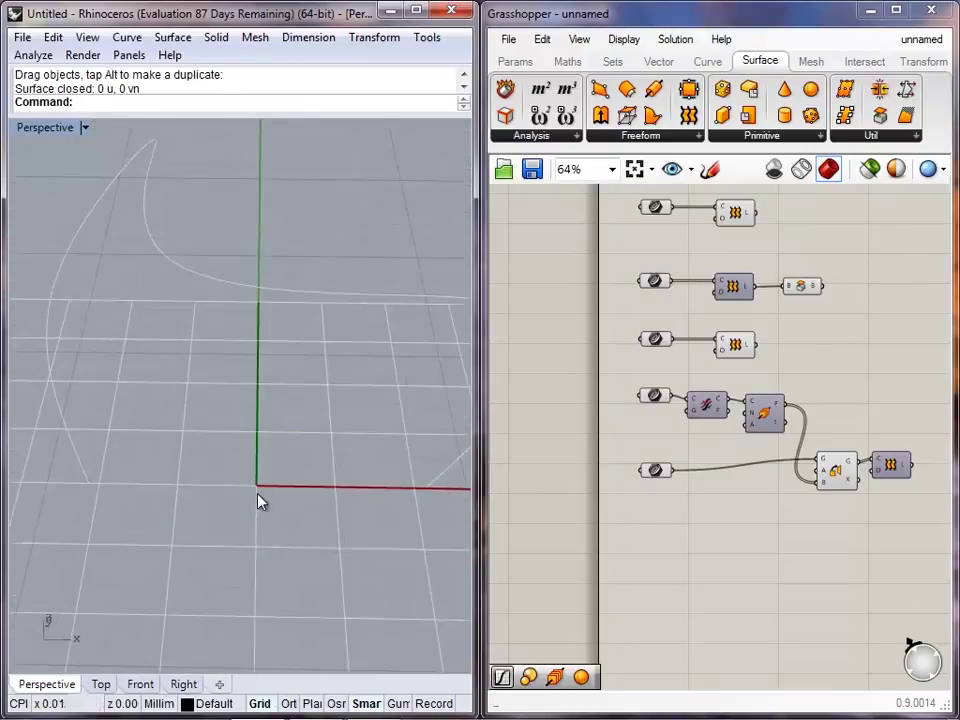
scroll(387, 468, down, 14)
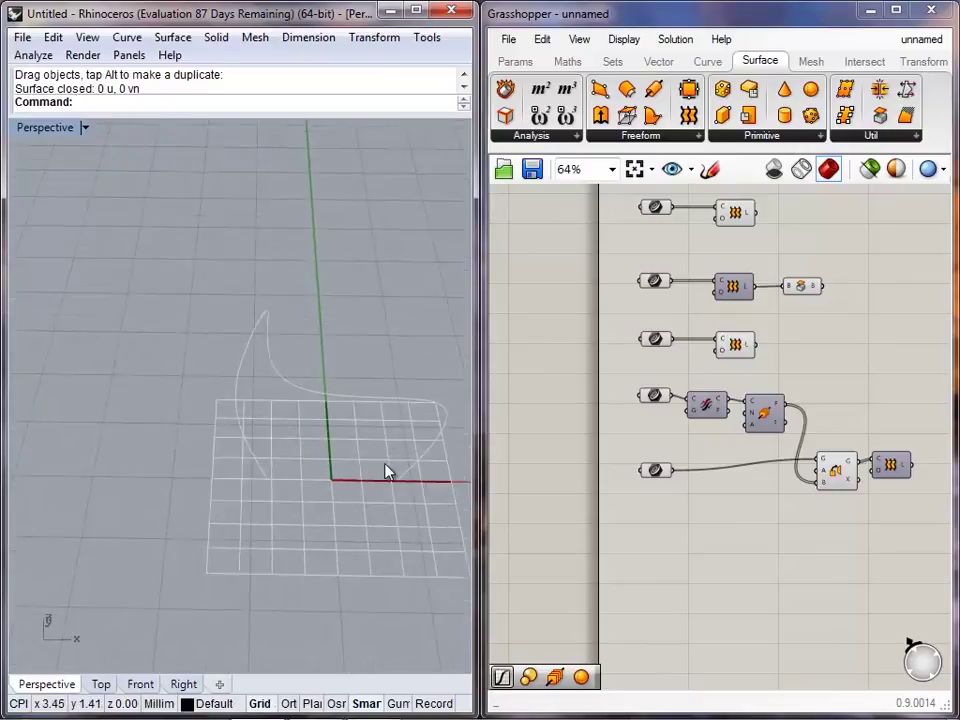
shift+right_drag(417, 413, 206, 469)
scroll(347, 465, up, 6)
right_drag(349, 466, 472, 437)
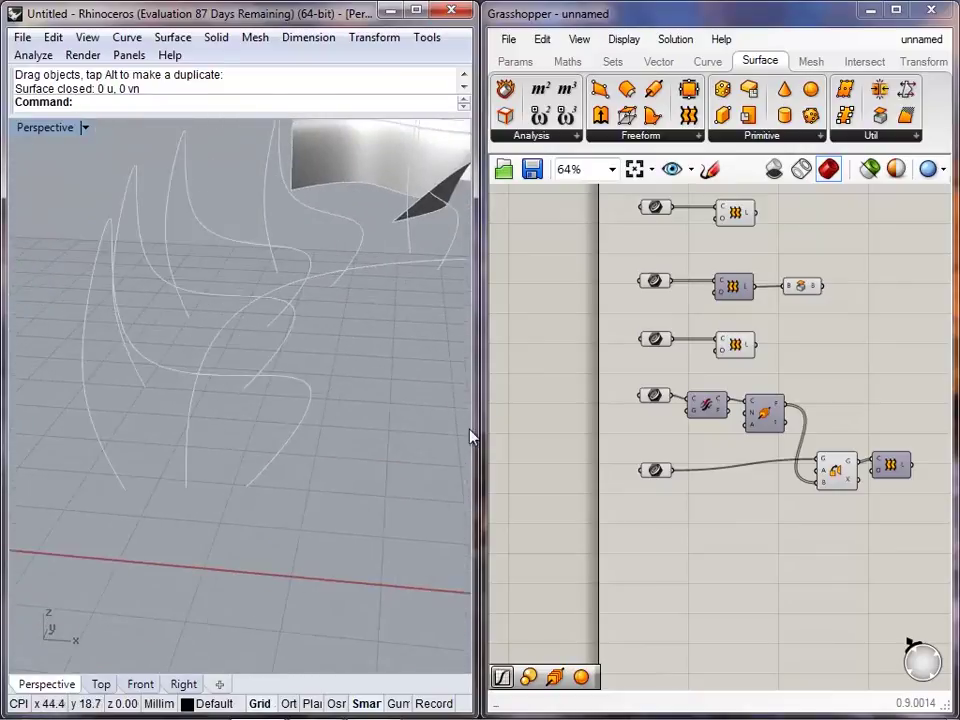
- Highlight the oriented profiles and the arch path in turn to compare their positions
click(853, 467)
click(727, 492)
click(655, 396)
click(699, 450)
shift+right_drag(215, 465, 364, 478)
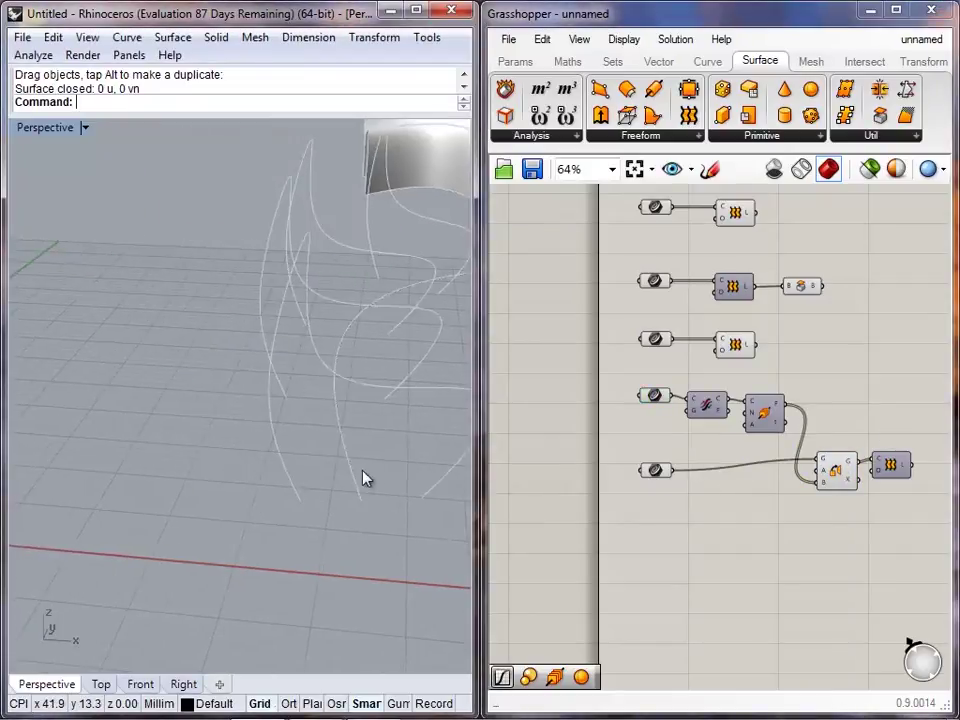
- Move the profile curve much farther from the origin and look over the oriented copies against the arch
scroll(364, 478, down, 9)
drag(131, 464, 241, 389)
click(283, 485)
shift+right_drag(283, 395, 343, 336)
scroll(343, 336, down, 4)
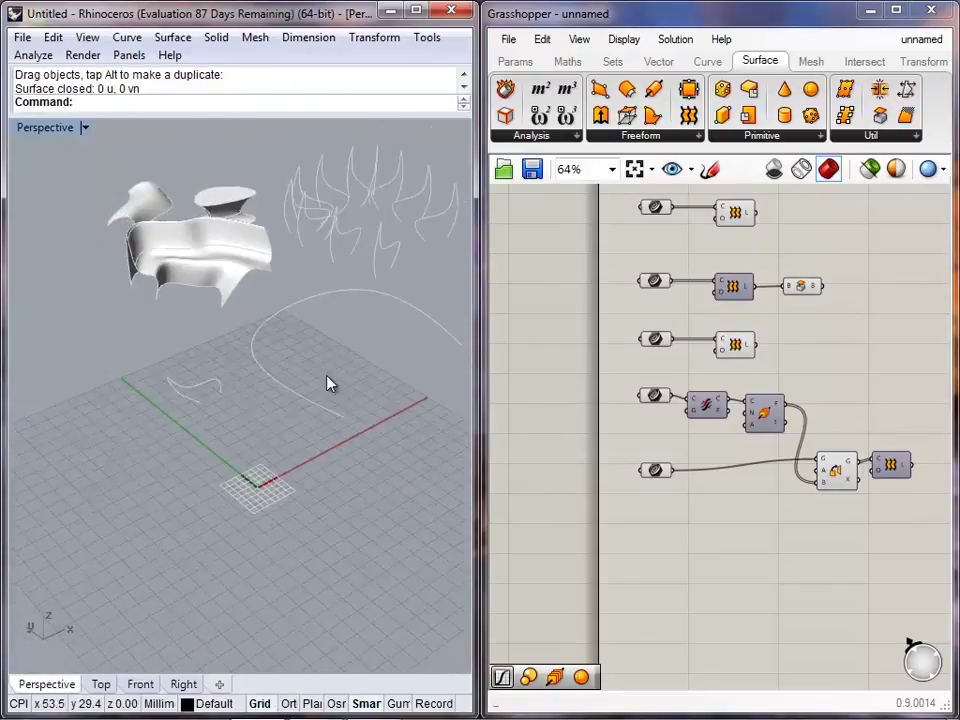
- Undo the profile curve moves and check its end point against the world origin
key(ctrl+z)
right_drag(333, 420, 272, 497)
click(268, 509)
scroll(223, 522, up, 10)
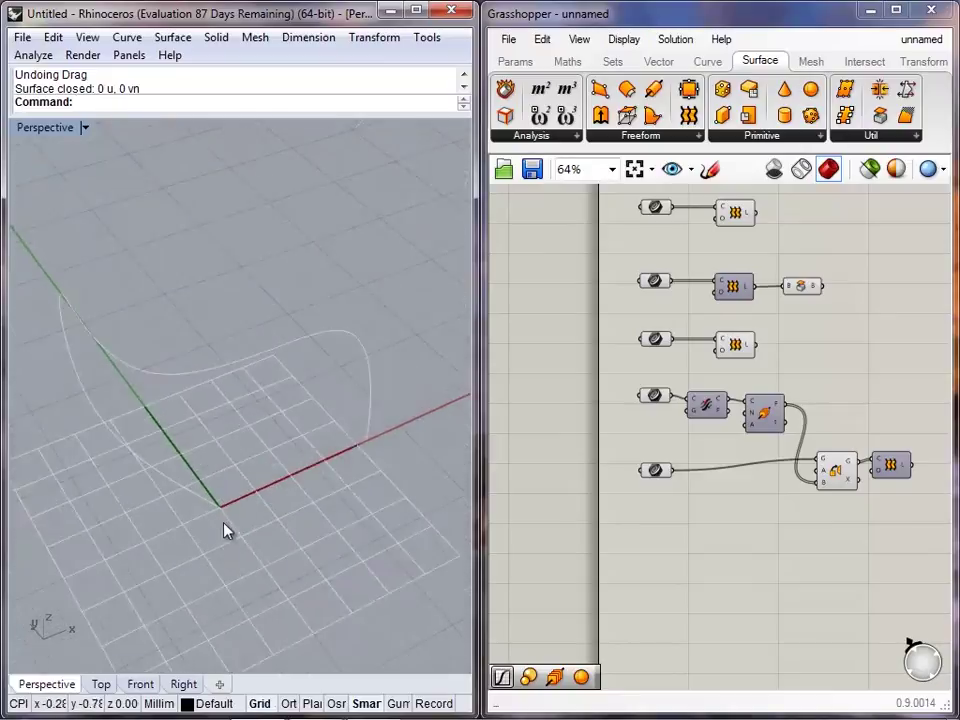
scroll(222, 476, down, 5)
scroll(210, 490, down, 6)
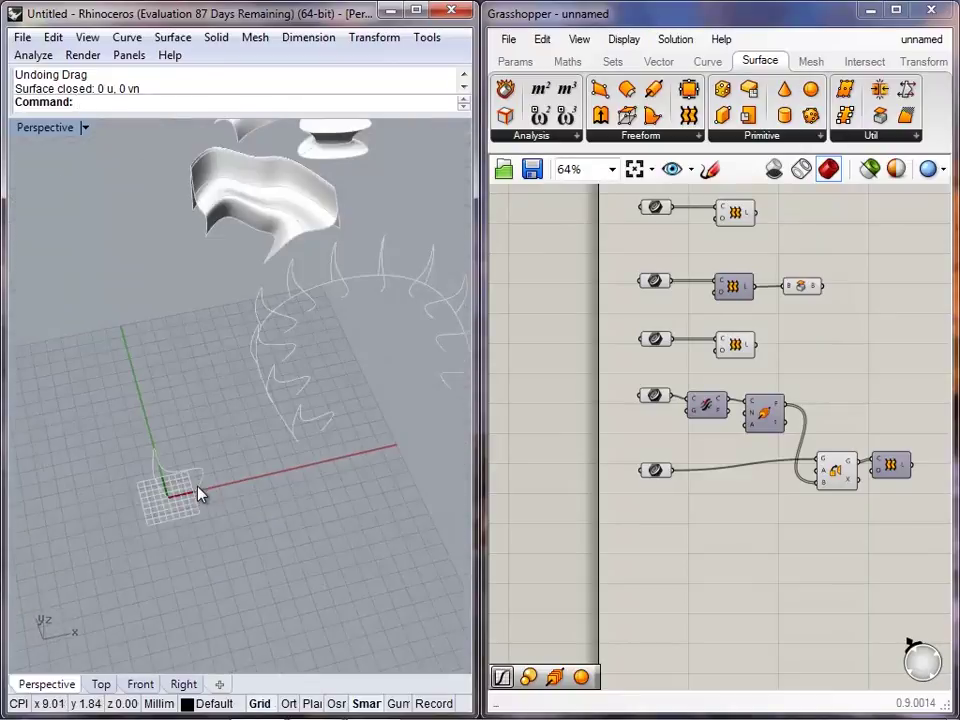
mouse_move(312, 400)
shift+right_down()
mouse_move(270, 454)
mouse_move(295, 365)
mouse_move(305, 410)
shift+right_up()
scroll(272, 454, down, 5)
- Turn on the preview of the arch Loft component and turn off the Orient preview
click(848, 471)
click(876, 553)
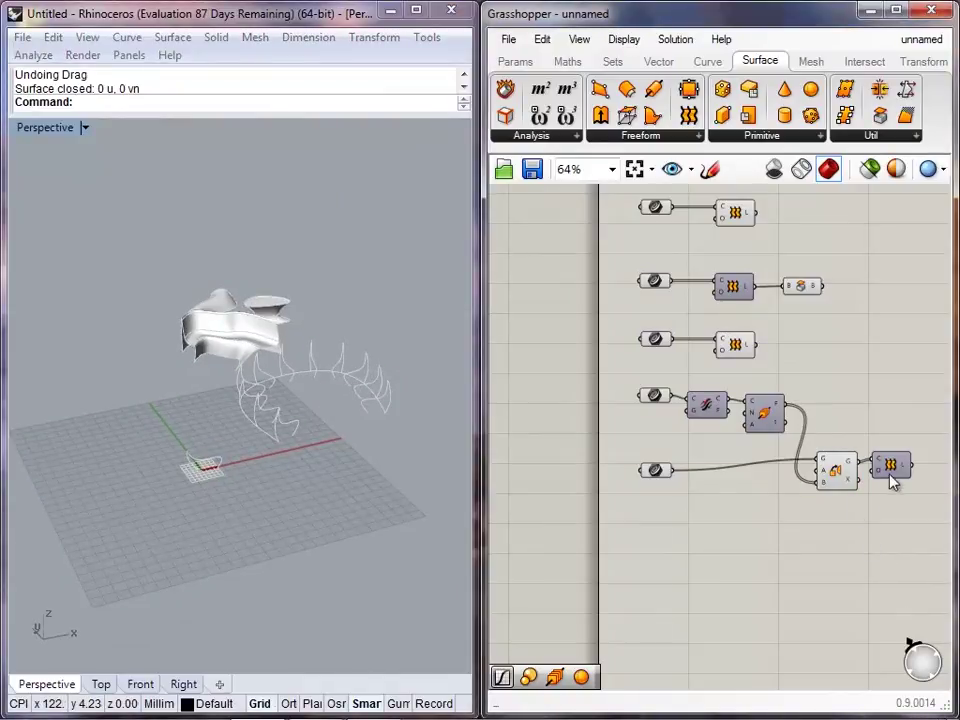
right_click(890, 468)
click(872, 503)
right_click(843, 470)
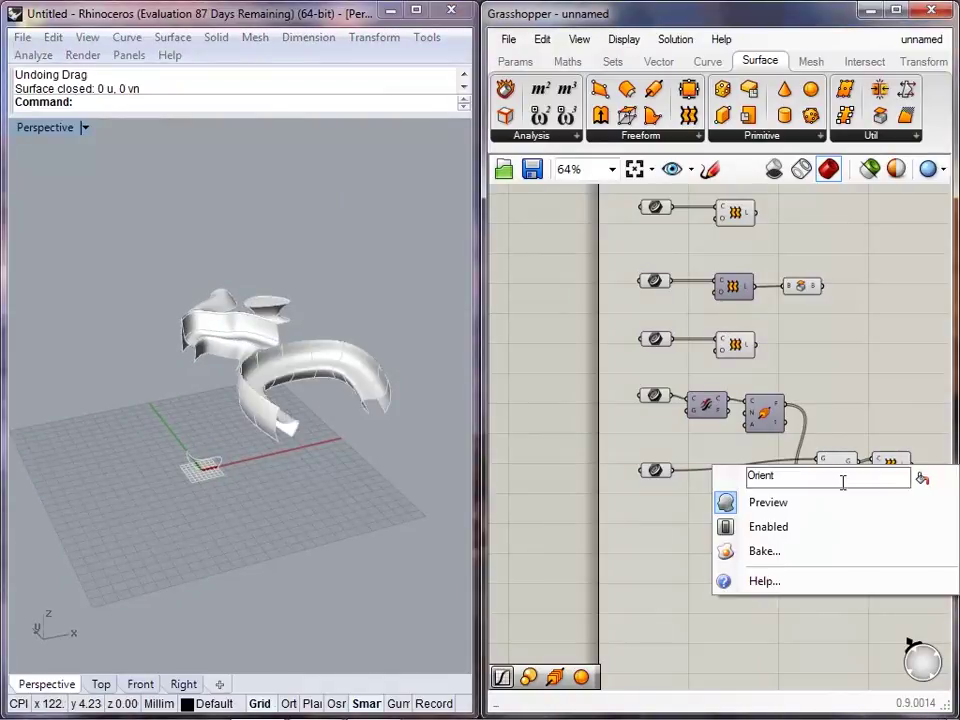
click(837, 508)
- Move the arch Loft component slightly farther away from Orient
right_drag(899, 496, 819, 496)
scroll(811, 467, up, 4)
click(810, 466)
drag(810, 464, 836, 467)
click(763, 525)
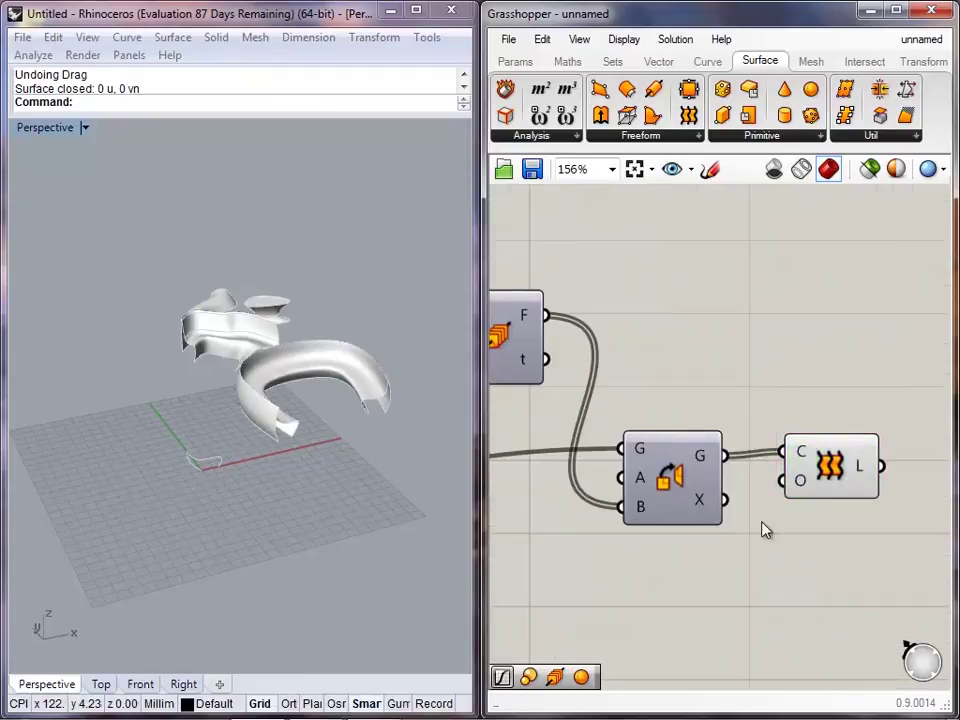
- Show the arch curve's control points and reshape one leg by moving its end point and the neighbouring corner point
right_drag(426, 367, 317, 447)
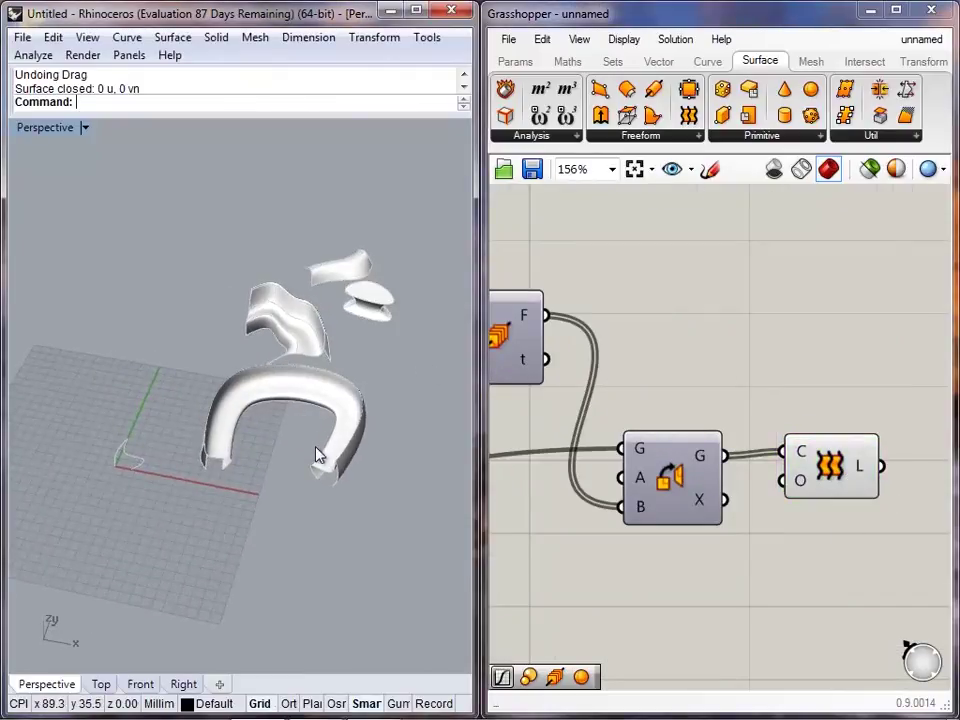
click(334, 486)
shift+right_drag(306, 482, 268, 486)
key(F10)
scroll(318, 469, up, 4)
drag(267, 477, 418, 432)
drag(288, 439, 362, 394)
drag(417, 433, 382, 453)
drag(367, 393, 420, 379)
drag(382, 454, 318, 514)
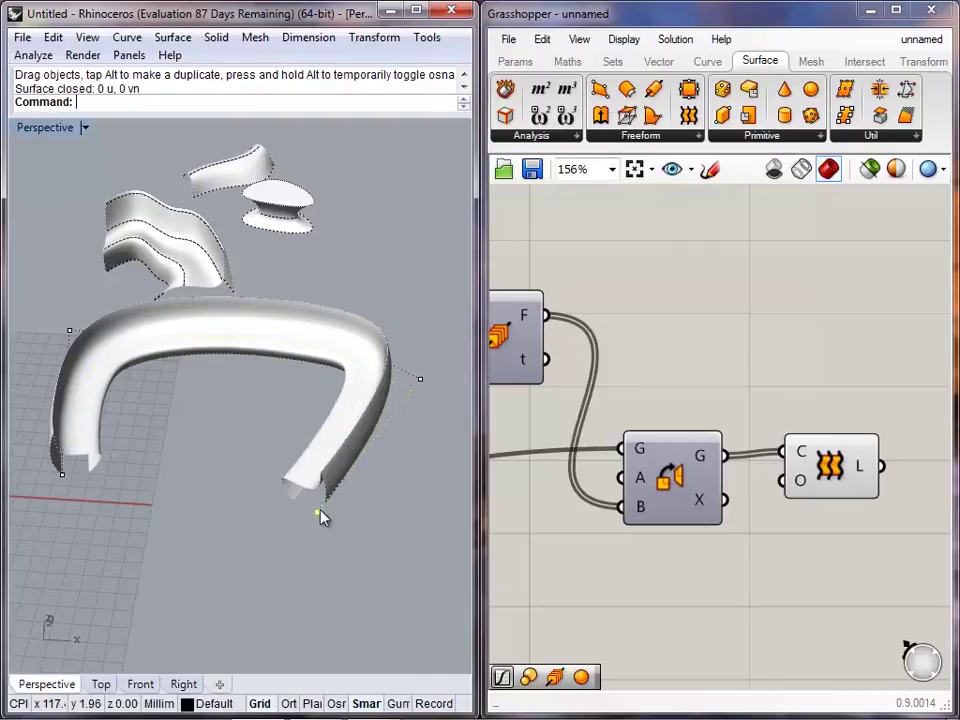
drag(420, 379, 383, 408)
- Show the control points of the wavy loft's section curves, pull points at one end outward, and hide the points
mouse_move(100, 295)
shift+right_down()
mouse_move(344, 420)
mouse_move(225, 392)
mouse_move(354, 424)
mouse_move(5, 428)
shift+right_up()
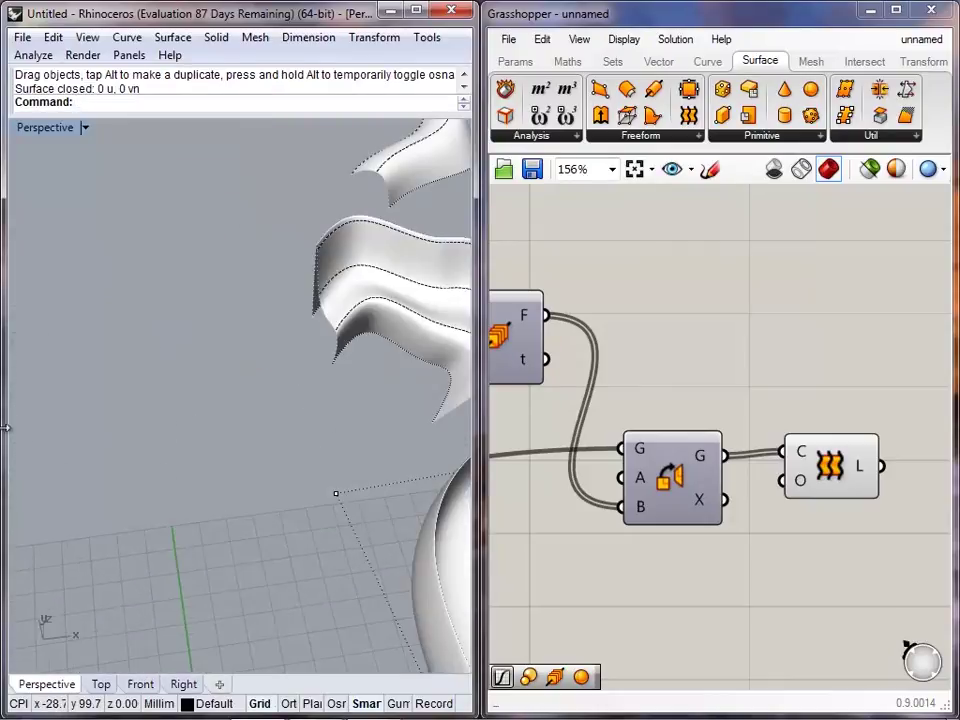
right_drag(341, 393, 190, 405)
drag(154, 443, 78, 303)
shift+right_drag(181, 372, 222, 440)
key(F10)
drag(222, 473, 121, 513)
drag(165, 439, 72, 469)
right_drag(225, 484, 141, 521)
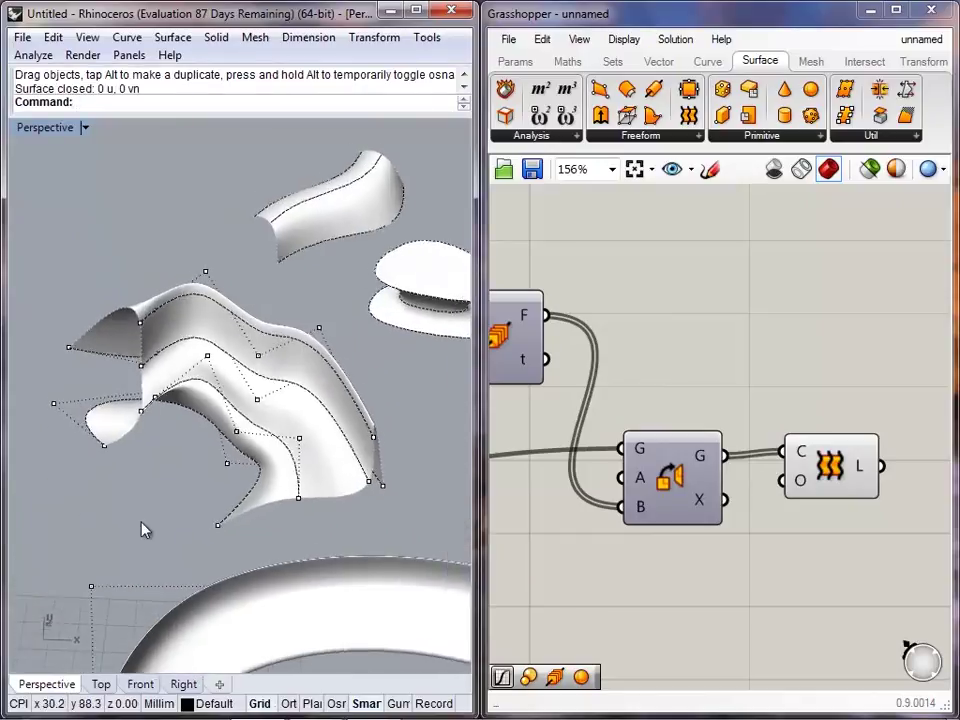
scroll(213, 501, down, 9)
key(Escape)
- Review the reshaped arch loft and the neighbouring loft surfaces from several angles
shift+right_drag(261, 528, 235, 387)
right_drag(222, 442, 238, 367)
scroll(222, 396, up, 3)
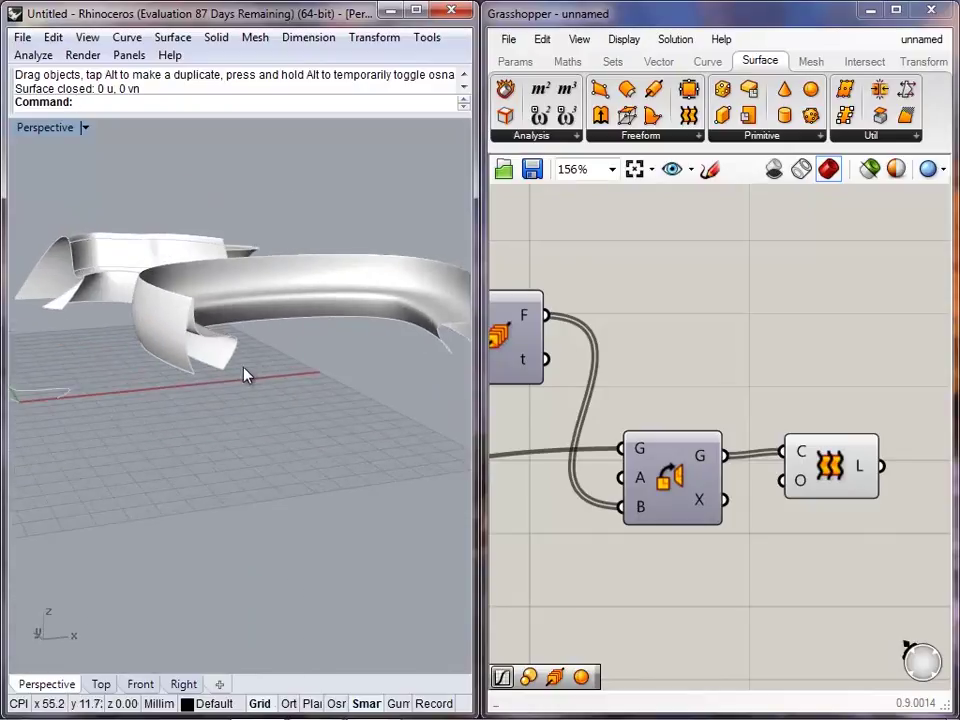
right_drag(460, 345, 357, 337)
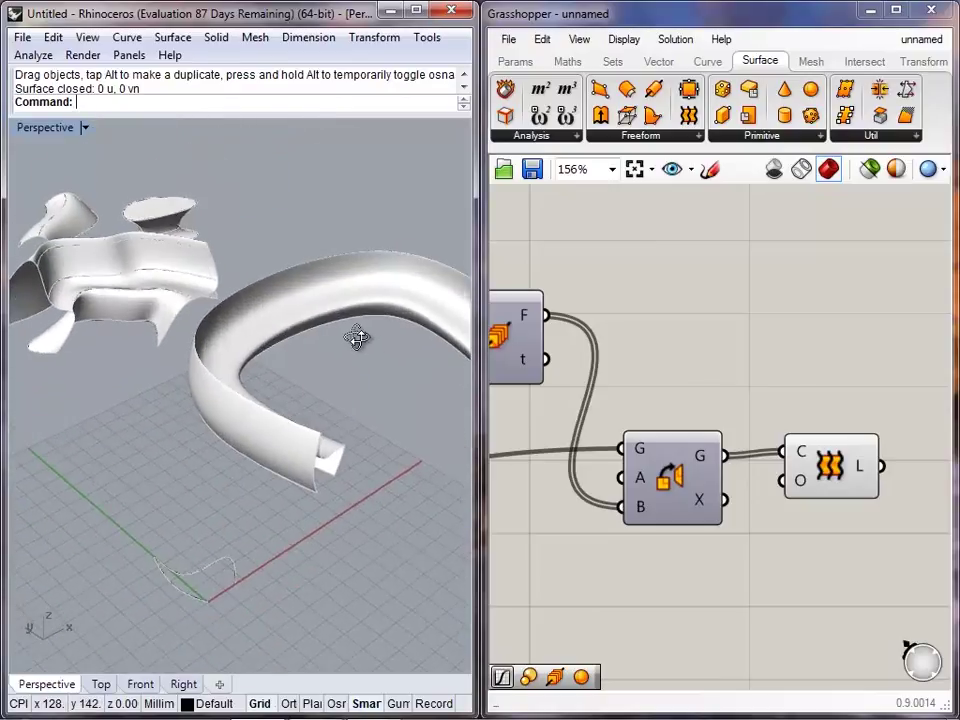
shift+right_drag(369, 396, 287, 381)
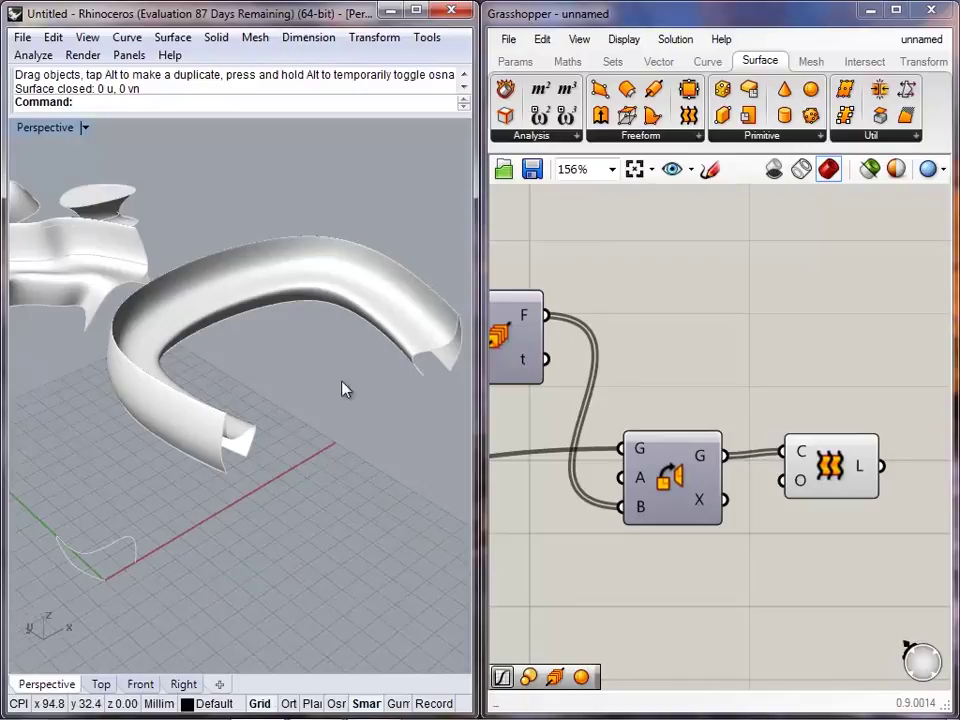
right_drag(420, 398, 398, 400)
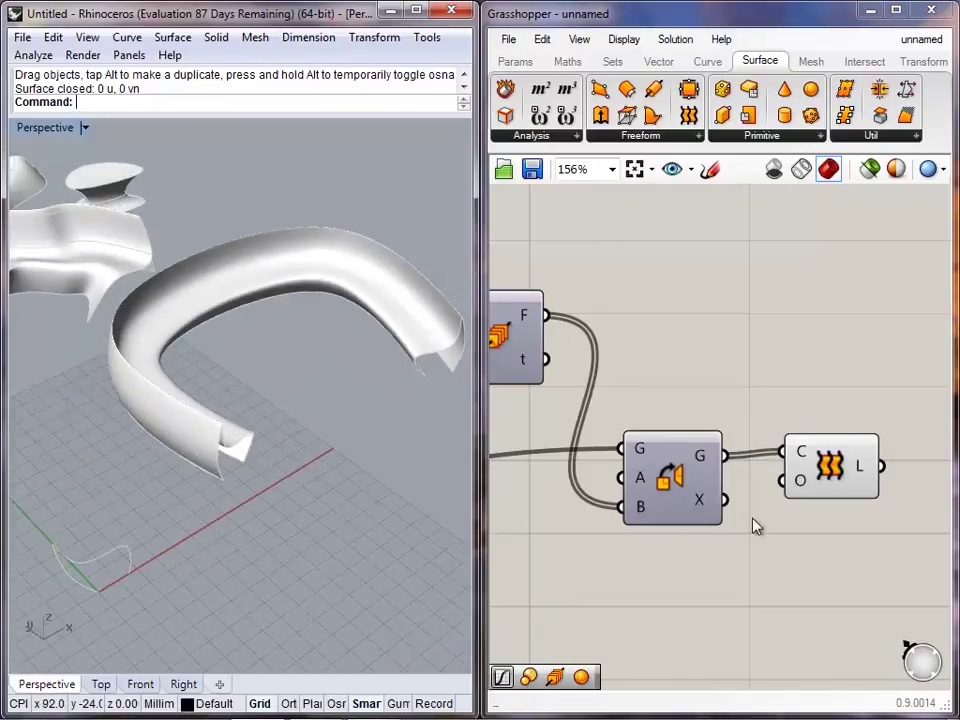
- Shift the arch Loft component well away from Orient to leave a wide gap for more components
click(833, 484)
click(807, 545)
right_drag(807, 545, 768, 529)
scroll(767, 508, down, 3)
drag(782, 490, 887, 491)
click(857, 543)
right_drag(857, 543, 745, 538)
drag(776, 492, 870, 494)
click(862, 538)
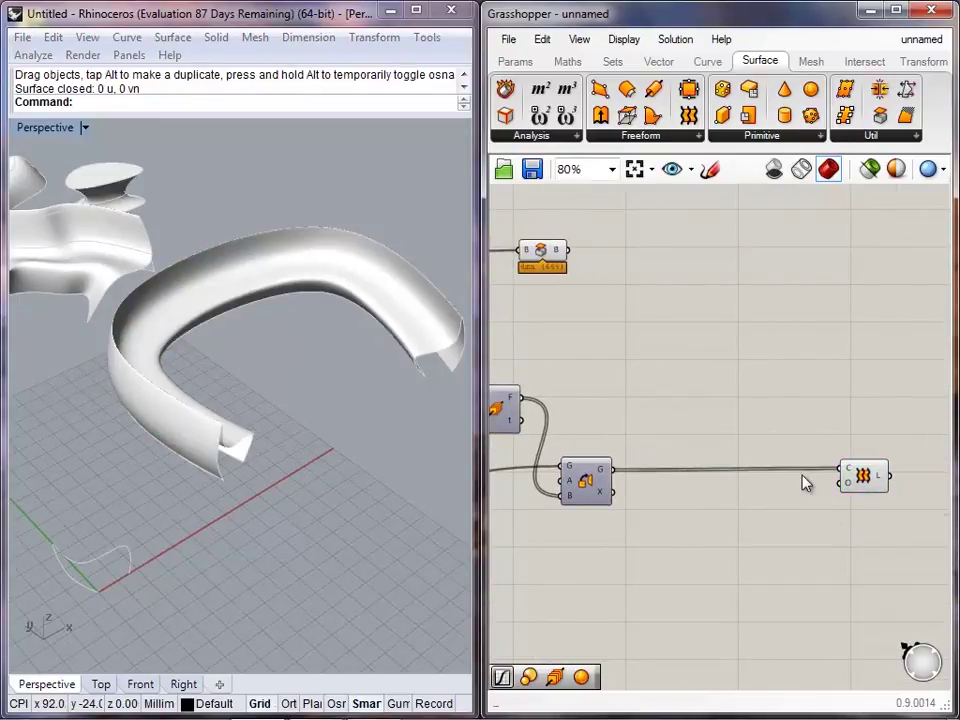
- Turn off the arch Loft preview and turn on the Orient preview to show the oriented profiles along the path
right_click(862, 480)
click(849, 512)
right_click(584, 488)
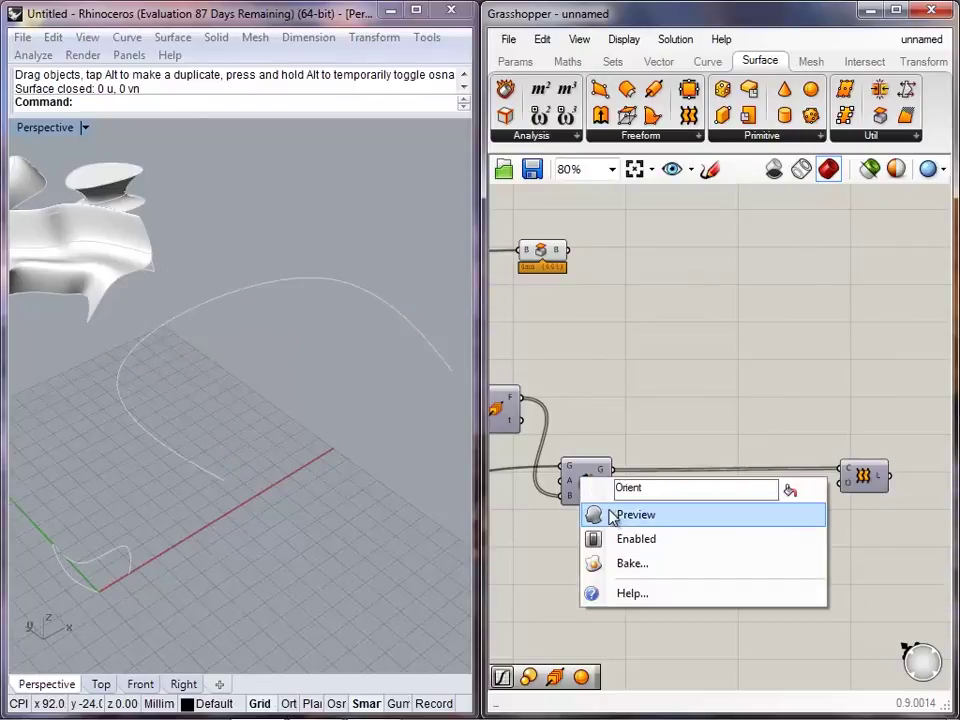
click(612, 516)
right_drag(278, 402, 300, 401)
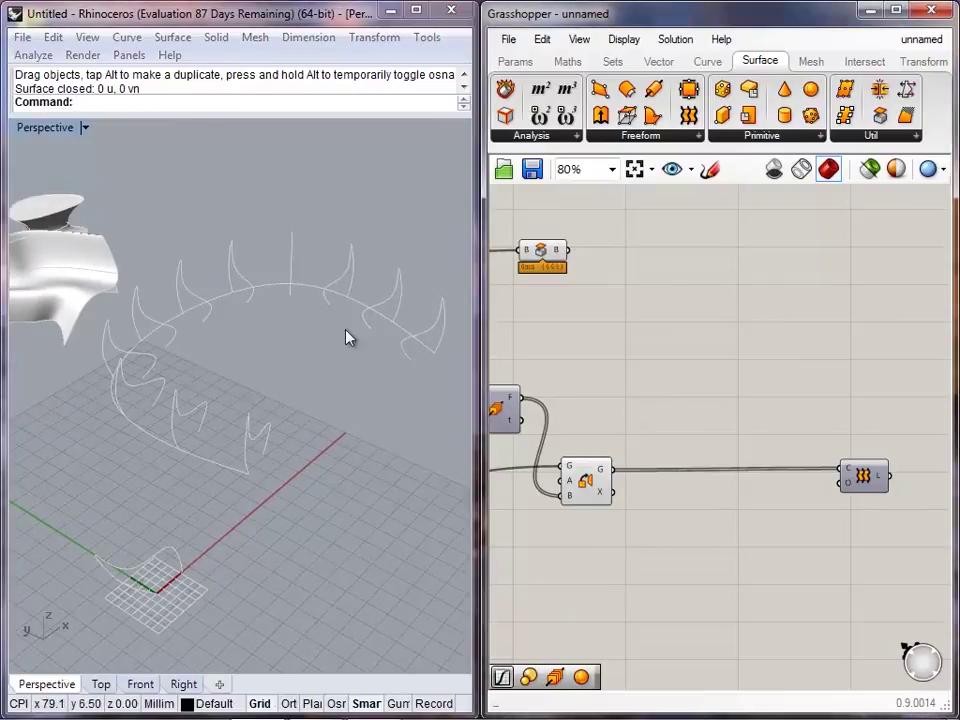
drag(353, 117, 353, 116)
right_drag(635, 454, 601, 463)
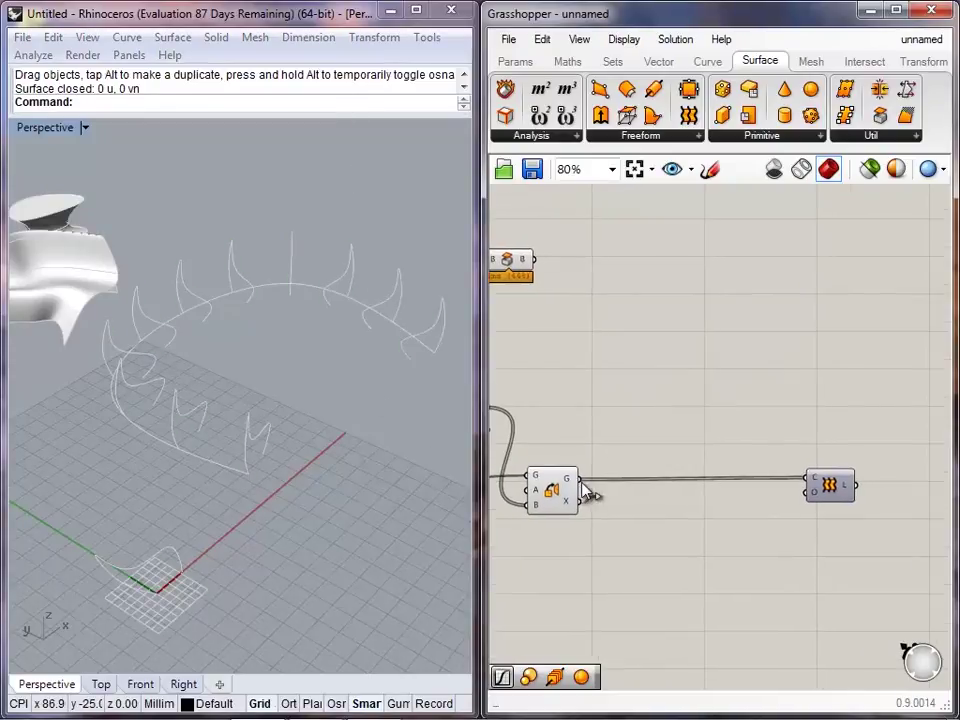
- Move the arch Loft component farther from Orient to widen the gap between them
right_drag(281, 484, 236, 483)
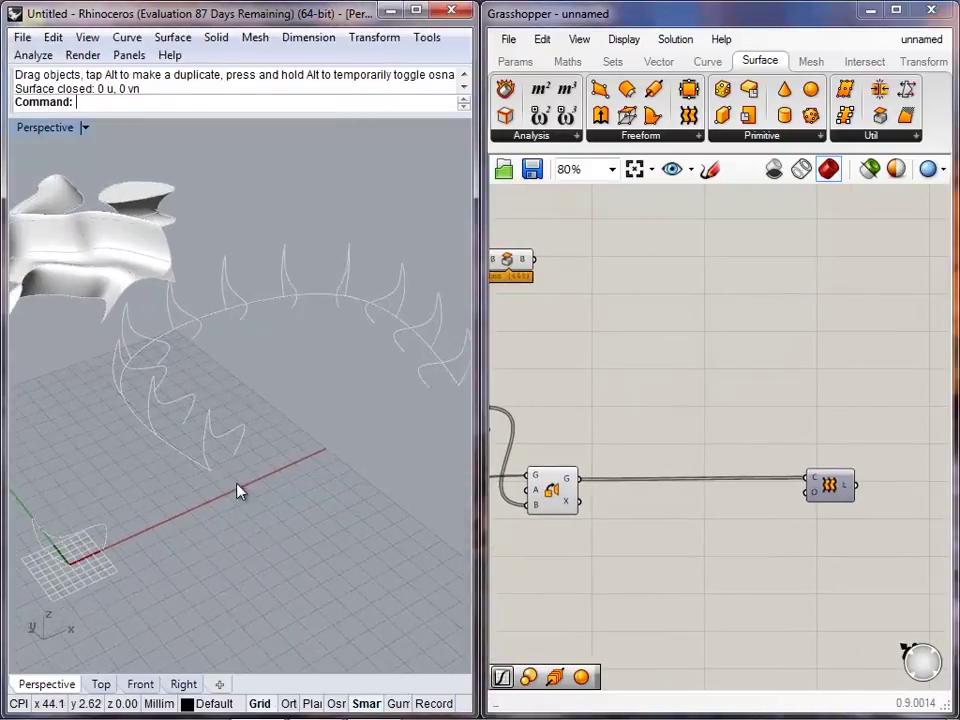
drag(835, 490, 908, 497)
click(903, 533)
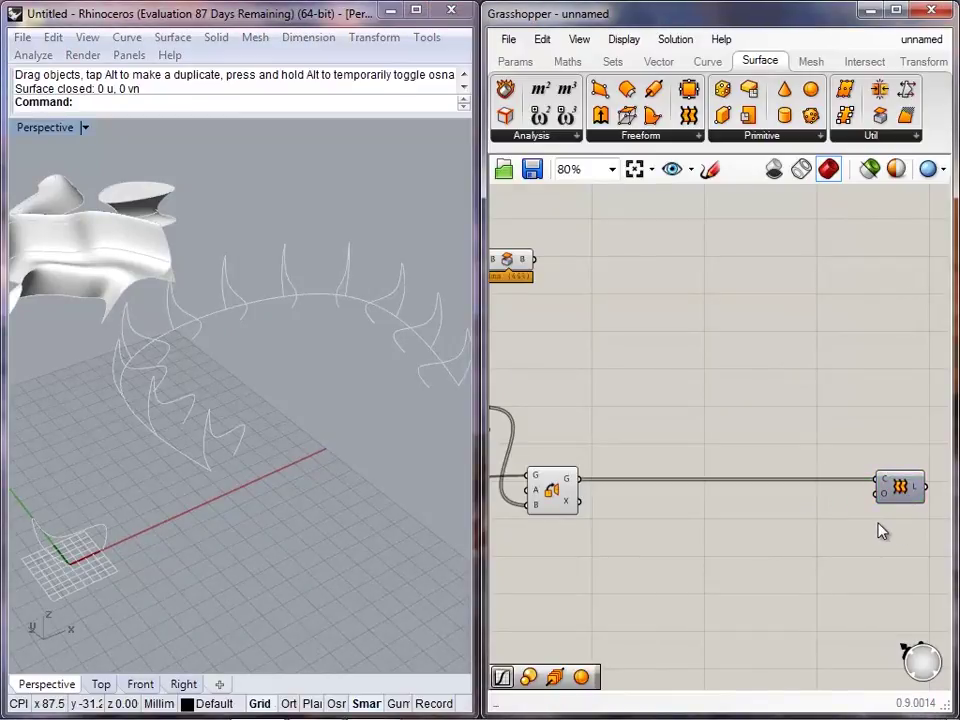
- Place a Graph Mapper below the wire between Orient and Loft and set its graph type to Bezier
click(516, 62)
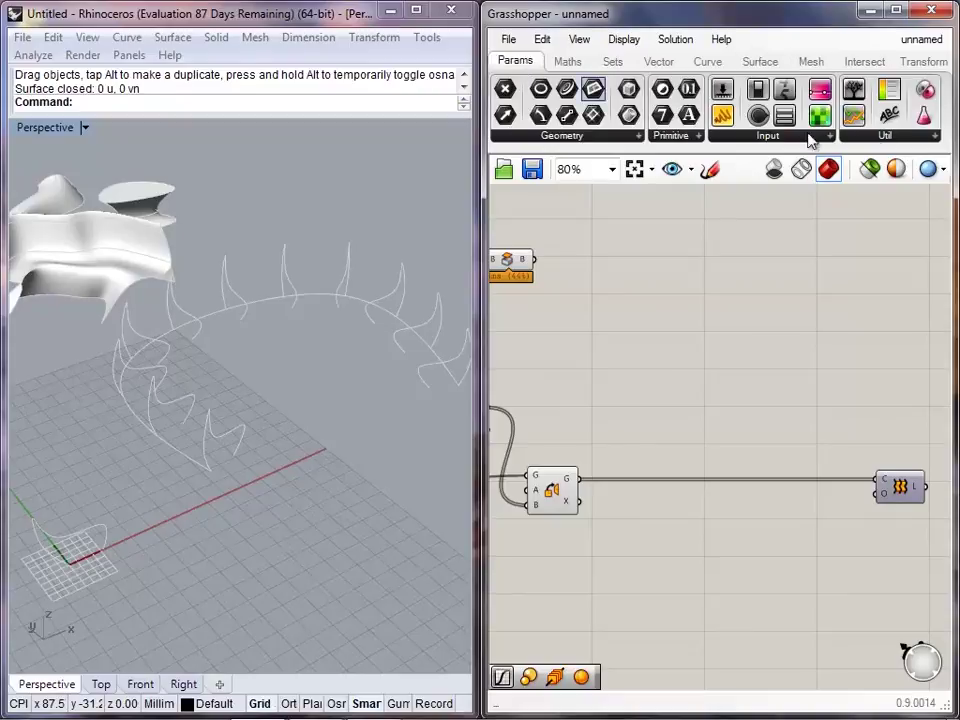
click(814, 139)
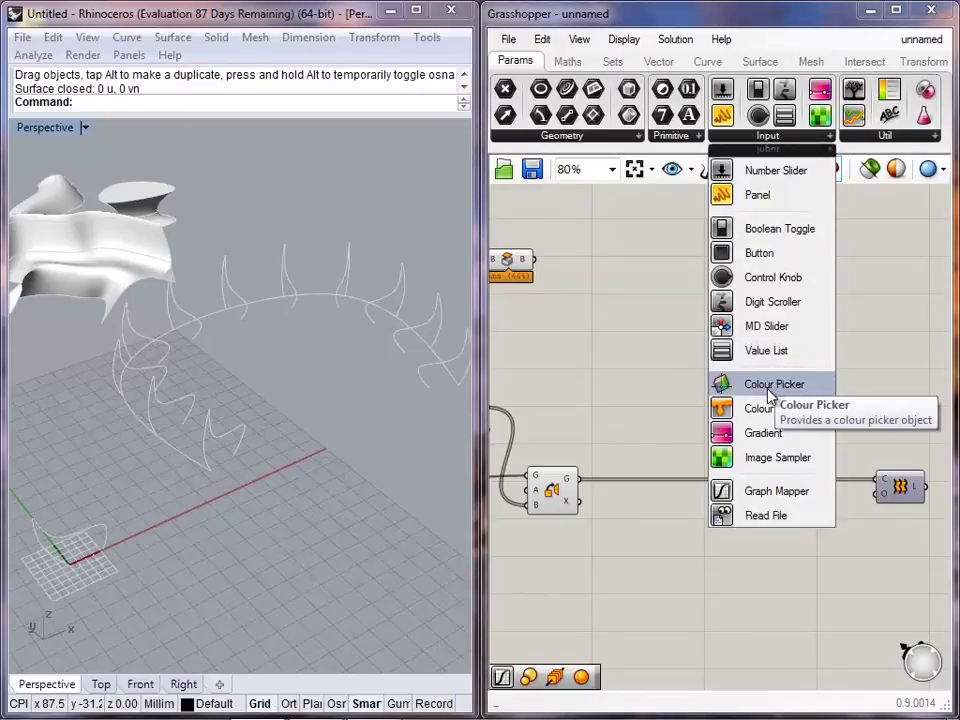
drag(739, 506, 746, 609)
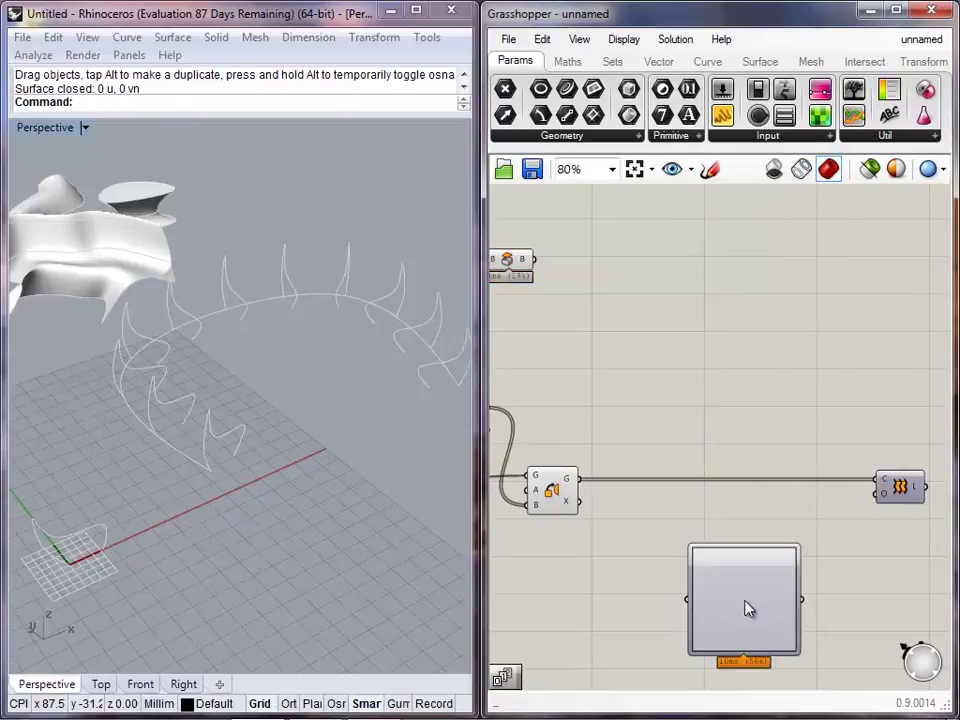
right_click(765, 621)
mouse_move(799, 674)
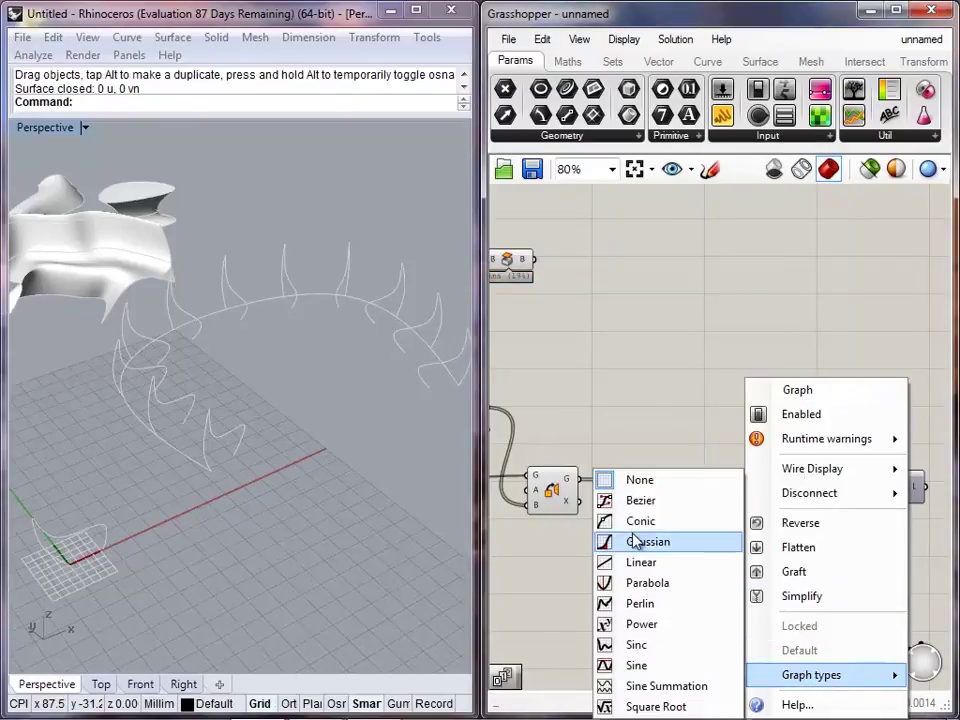
click(640, 502)
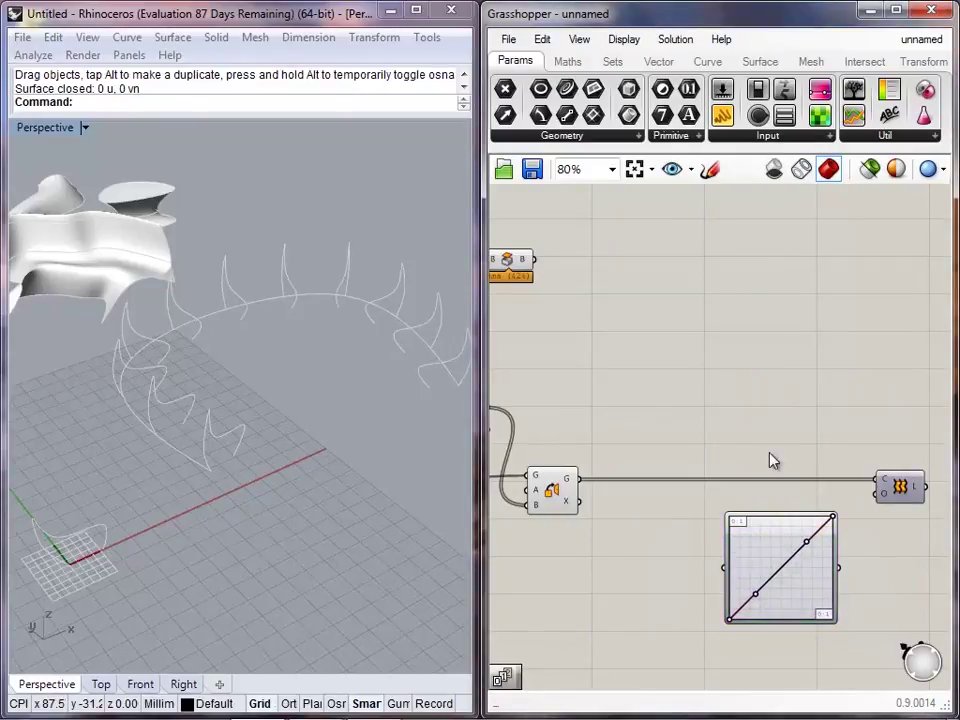
- Add a Series component beside the input side of the Graph Mapper
click(613, 61)
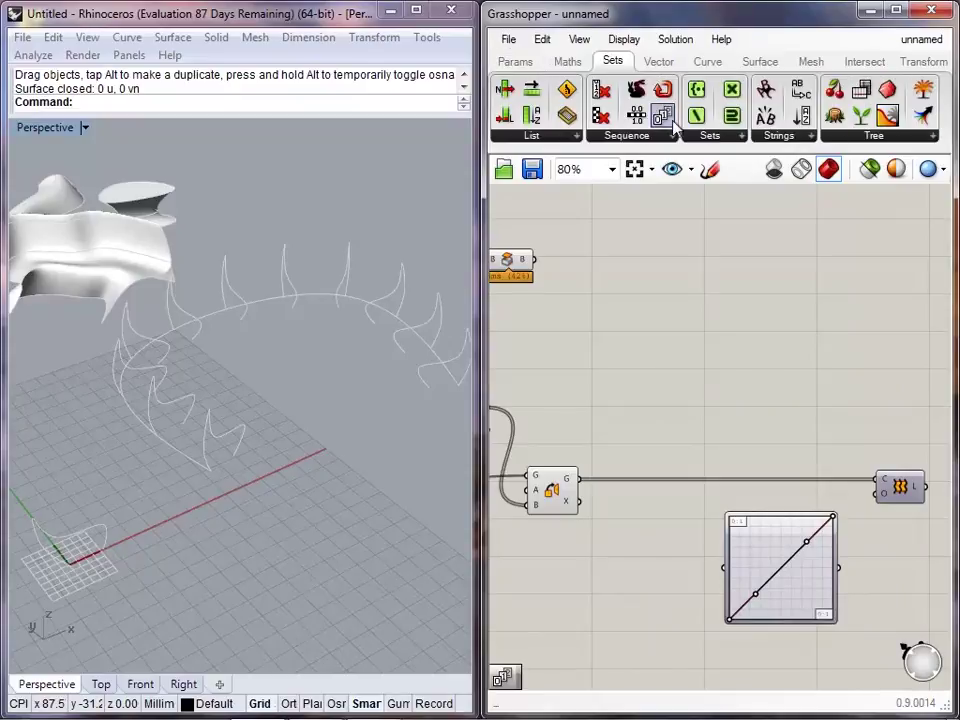
drag(674, 123, 653, 497)
drag(638, 568, 634, 570)
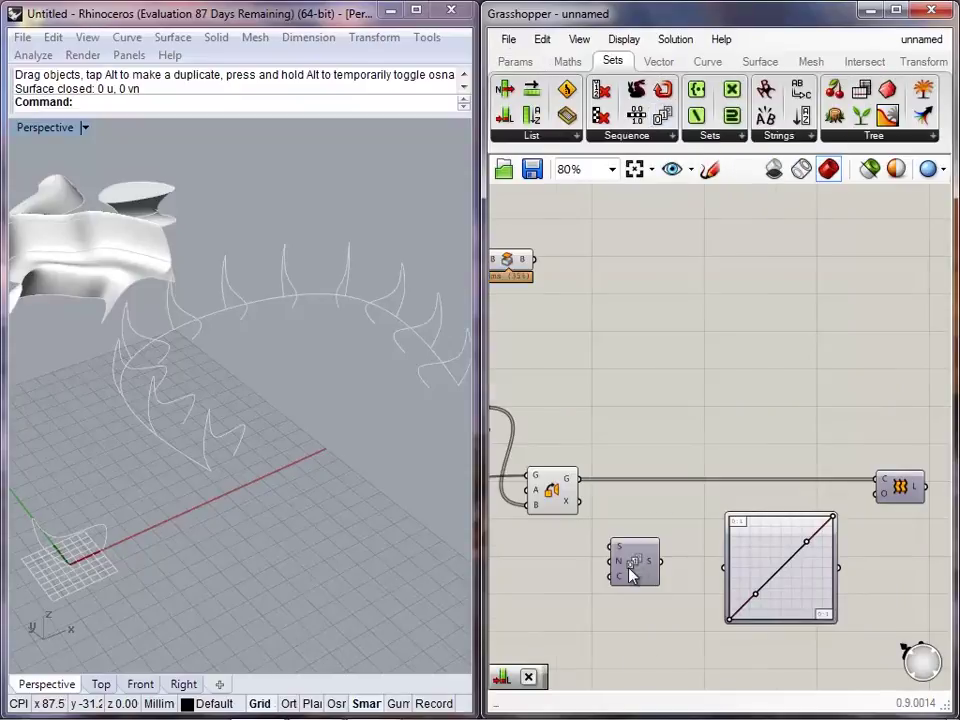
scroll(634, 570, up, 3)
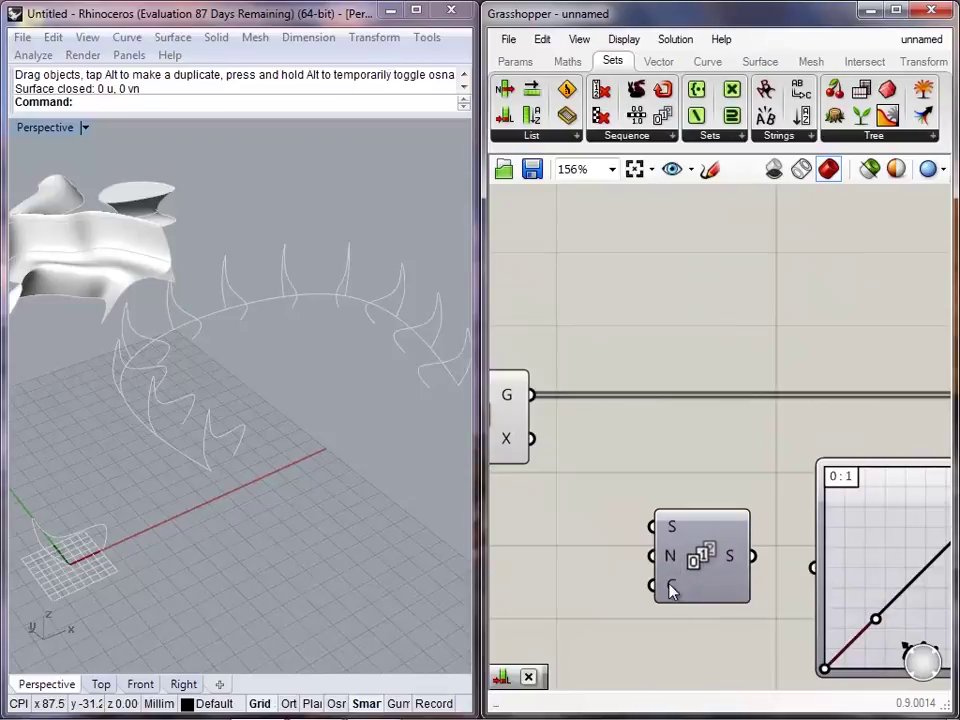
- Add a List Length component fed by Orient's geometry output and connect its length to the Series count input
right_drag(604, 518, 788, 546)
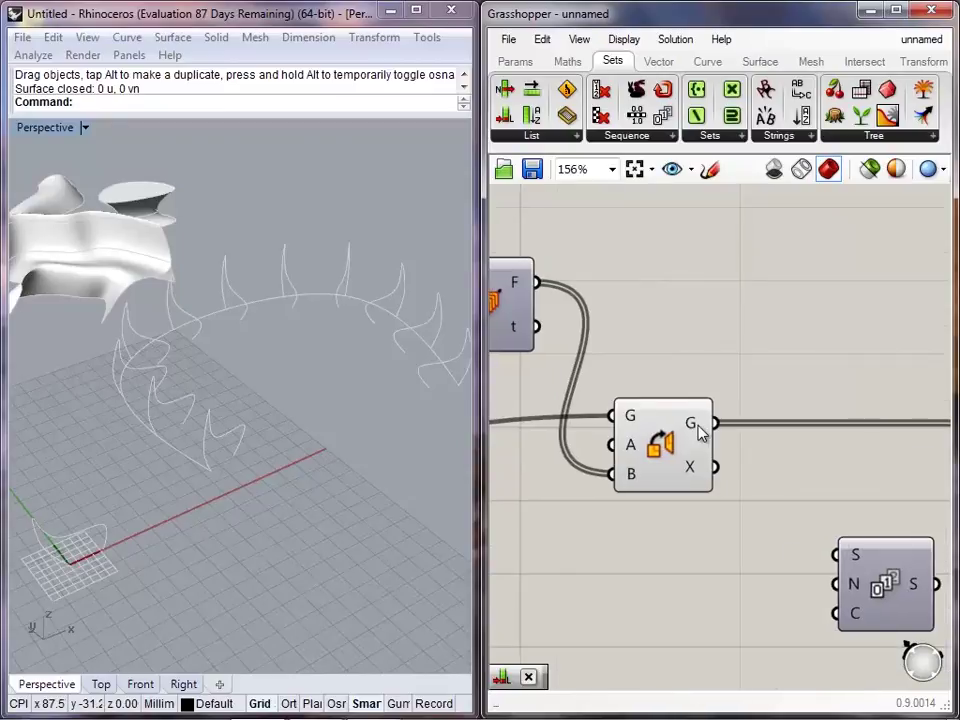
mouse_move(702, 433)
drag(671, 446, 642, 430)
click(766, 455)
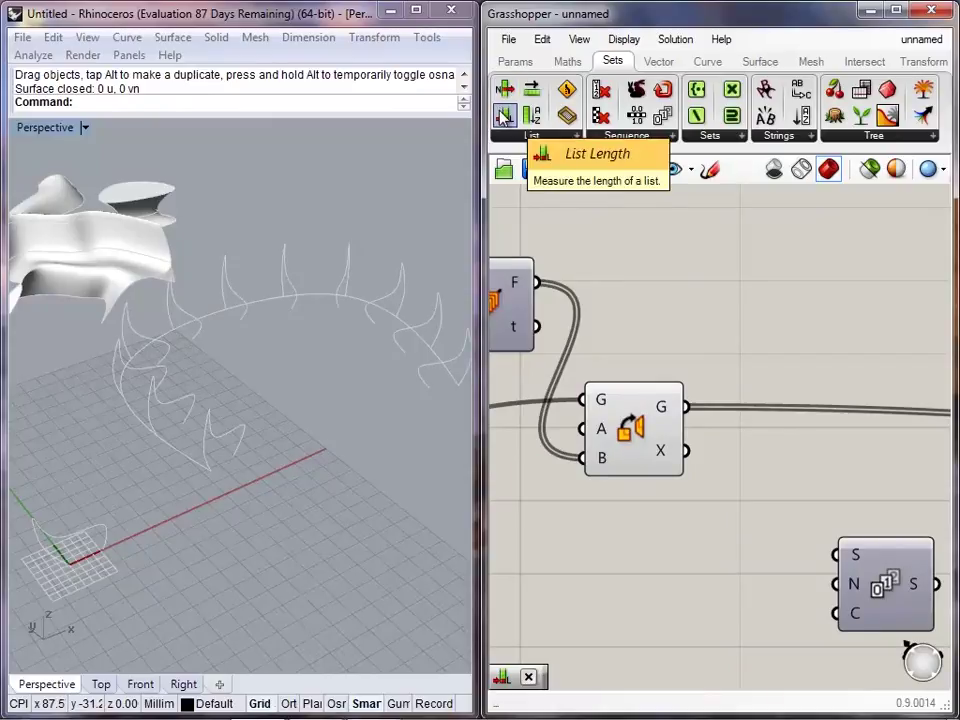
click(503, 115)
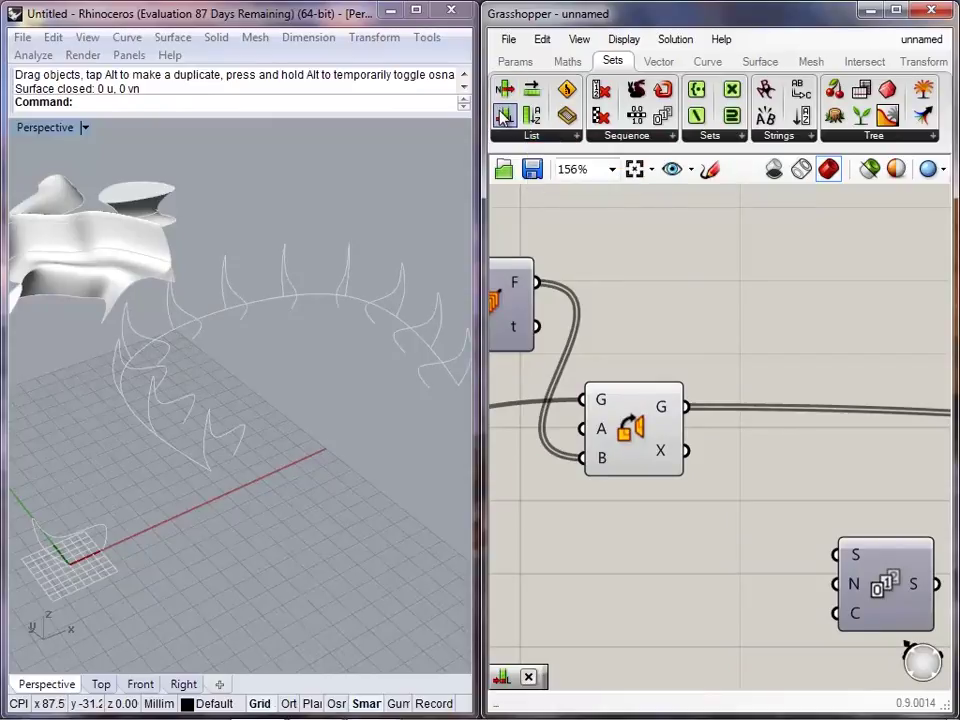
click(755, 501)
drag(709, 500, 687, 407)
drag(771, 514, 767, 622)
right_drag(837, 632, 751, 574)
click(781, 622)
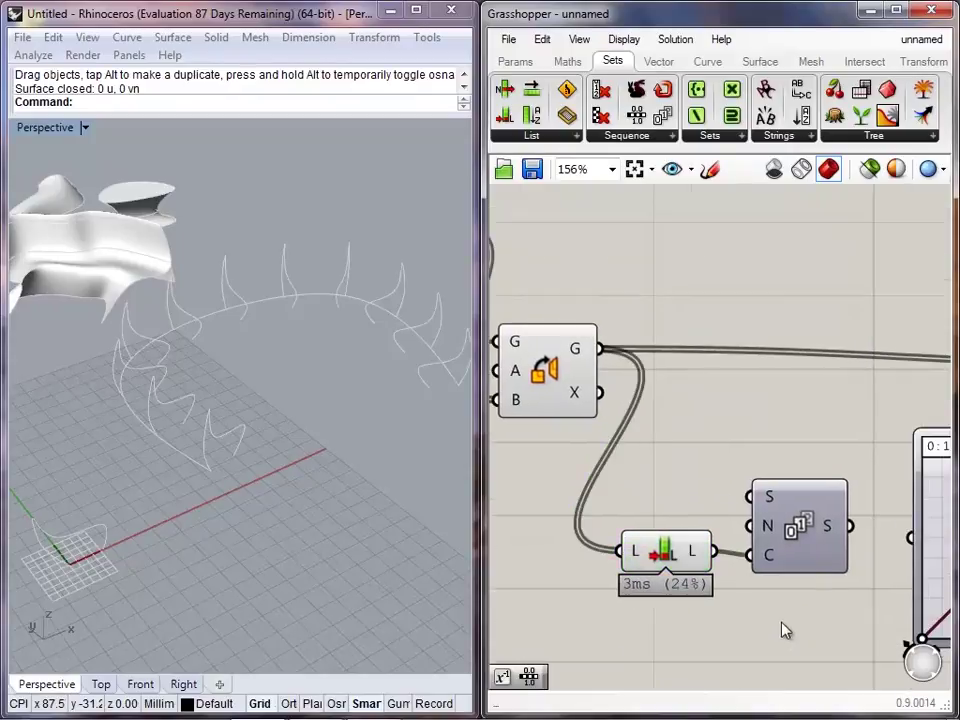
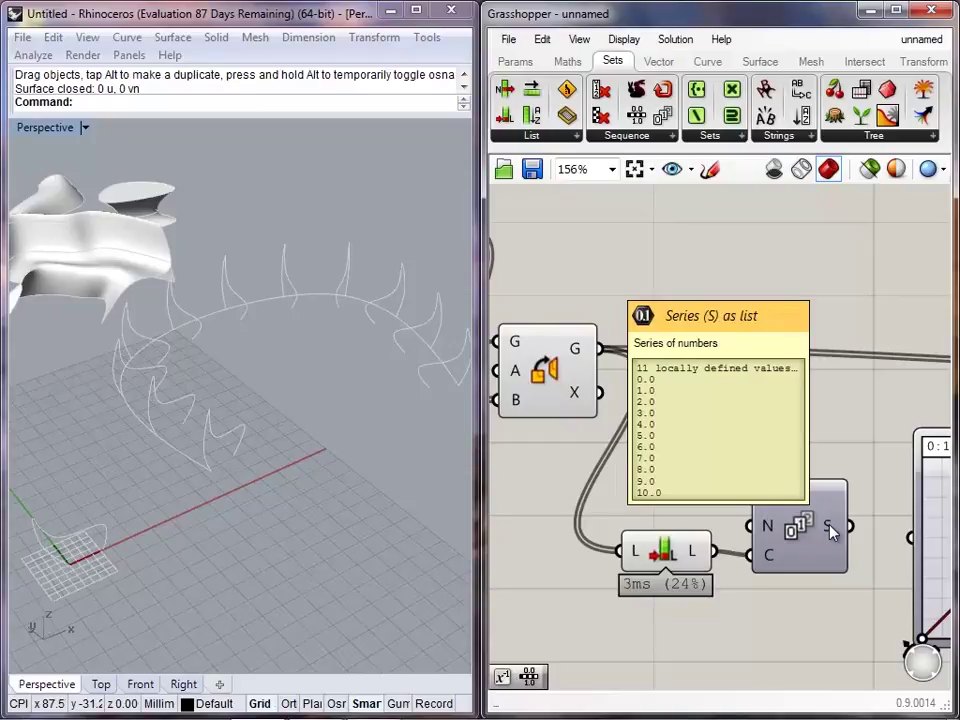
- Shift the Graph Mapper and Series components away from List Length to make room for another component
right_drag(825, 528, 572, 523)
scroll(572, 523, down, 3)
drag(634, 529, 684, 544)
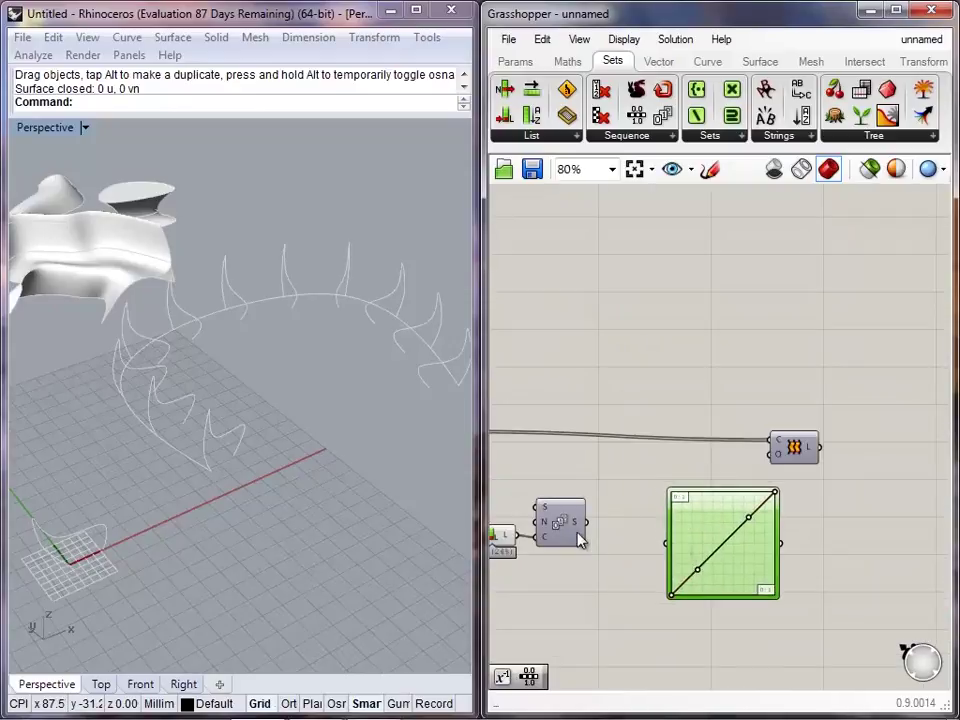
drag(564, 531, 606, 532)
click(637, 557)
- Insert a One Over X component between List Length and the Series step input
right_drag(637, 557, 790, 561)
scroll(668, 550, up, 2)
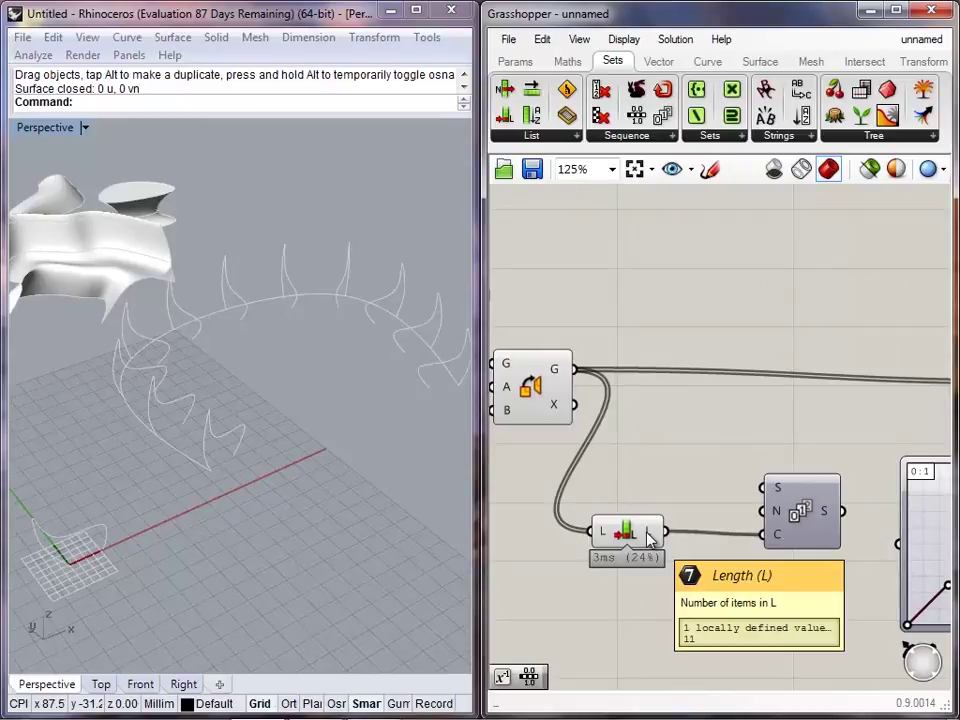
click(572, 62)
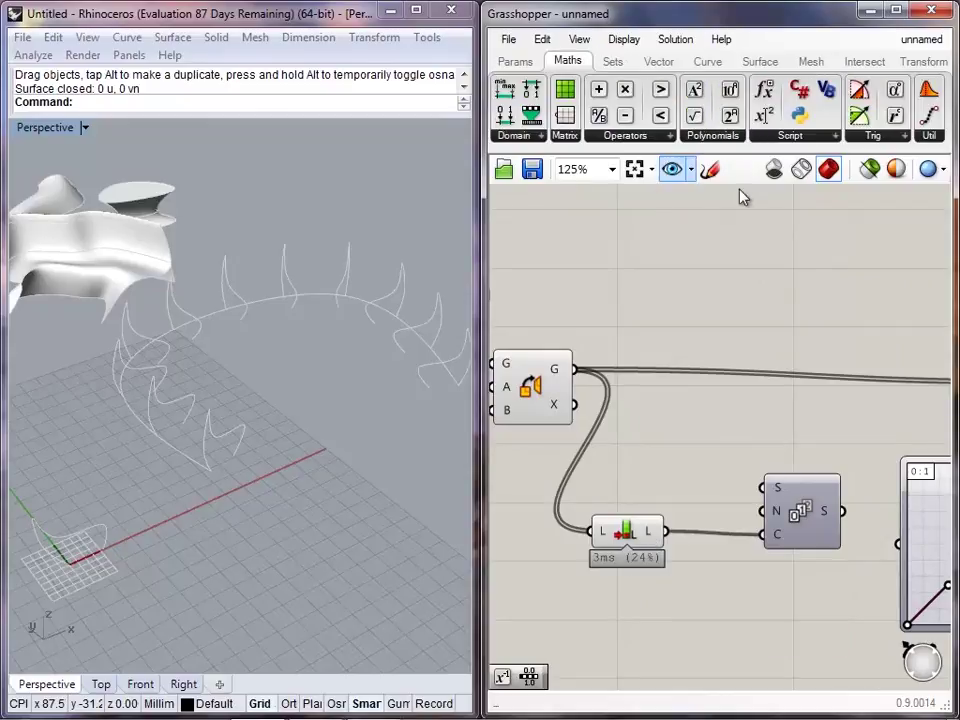
click(712, 137)
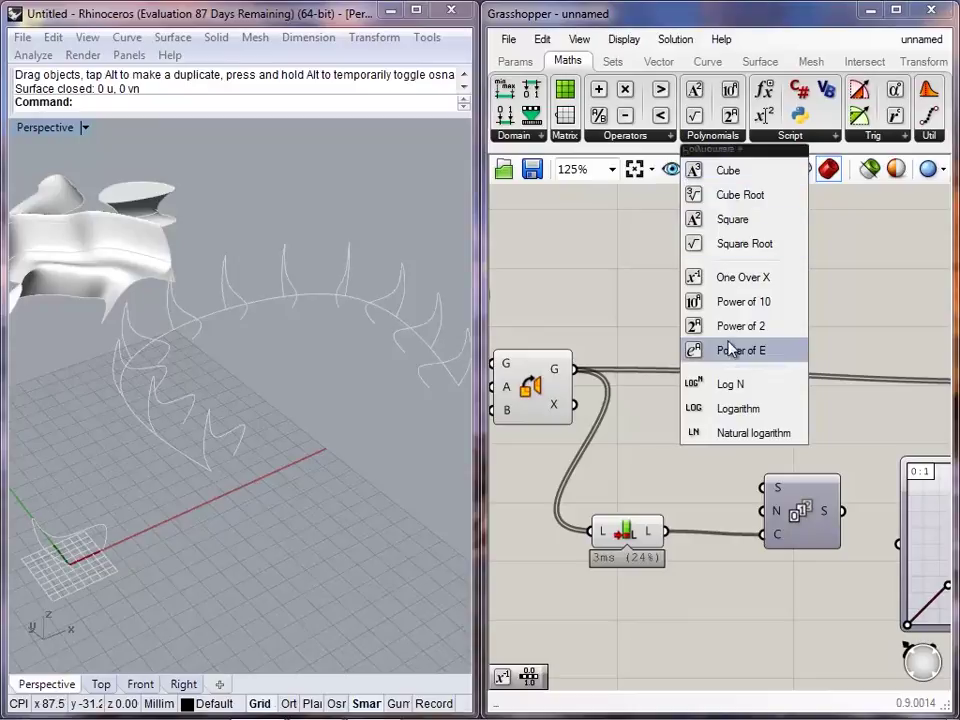
drag(731, 287, 763, 511)
drag(795, 508, 810, 494)
drag(710, 500, 722, 500)
- Connect the Series output to the Graph Mapper and reposition the mapper close to Series
right_drag(842, 503, 579, 517)
drag(595, 511, 635, 558)
drag(699, 553, 679, 511)
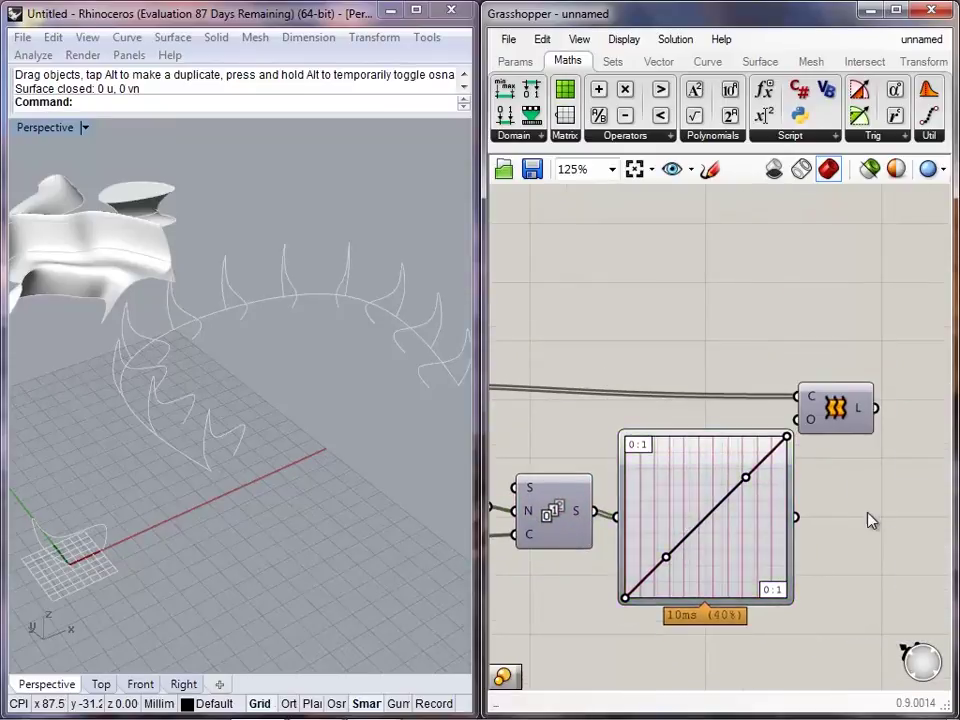
- Move the Loft component clear of the Graph Mapper and tidy the List Length and Graph Mapper positions
right_drag(867, 513, 866, 665)
drag(841, 586, 889, 523)
right_drag(848, 564, 748, 435)
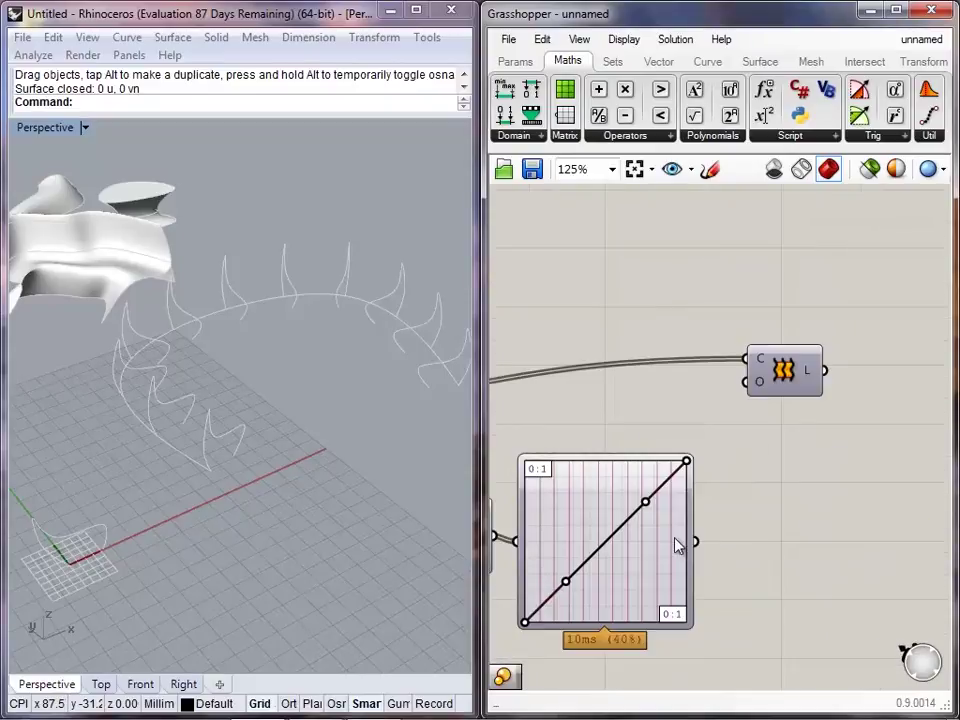
drag(793, 384, 876, 373)
click(868, 392)
scroll(690, 426, down, 3)
right_drag(690, 426, 880, 445)
drag(662, 520, 653, 516)
click(722, 528)
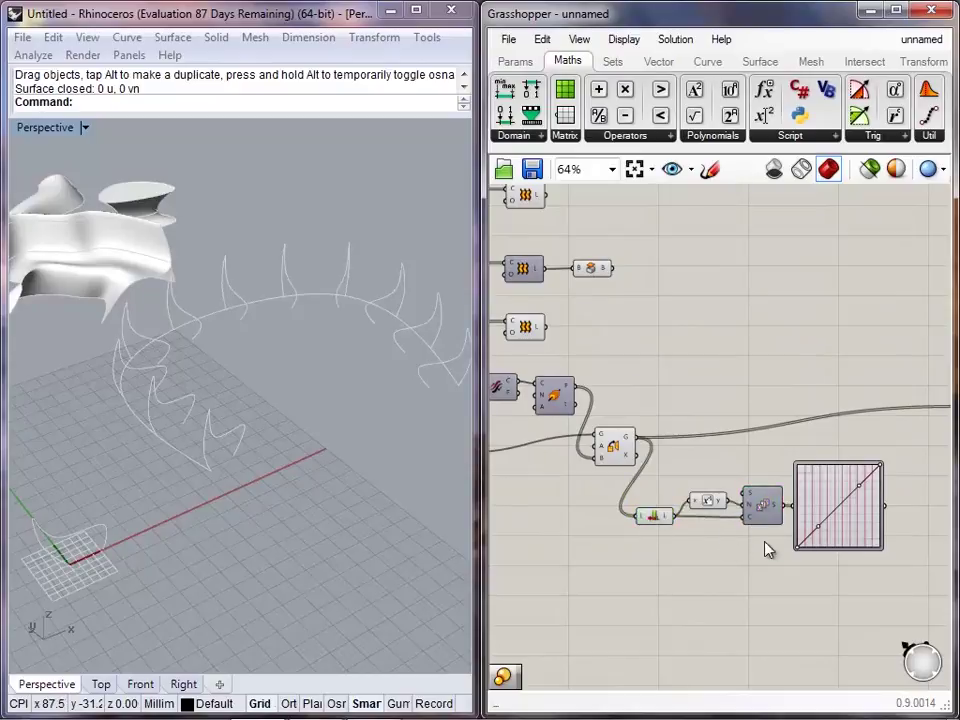
drag(852, 521, 853, 527)
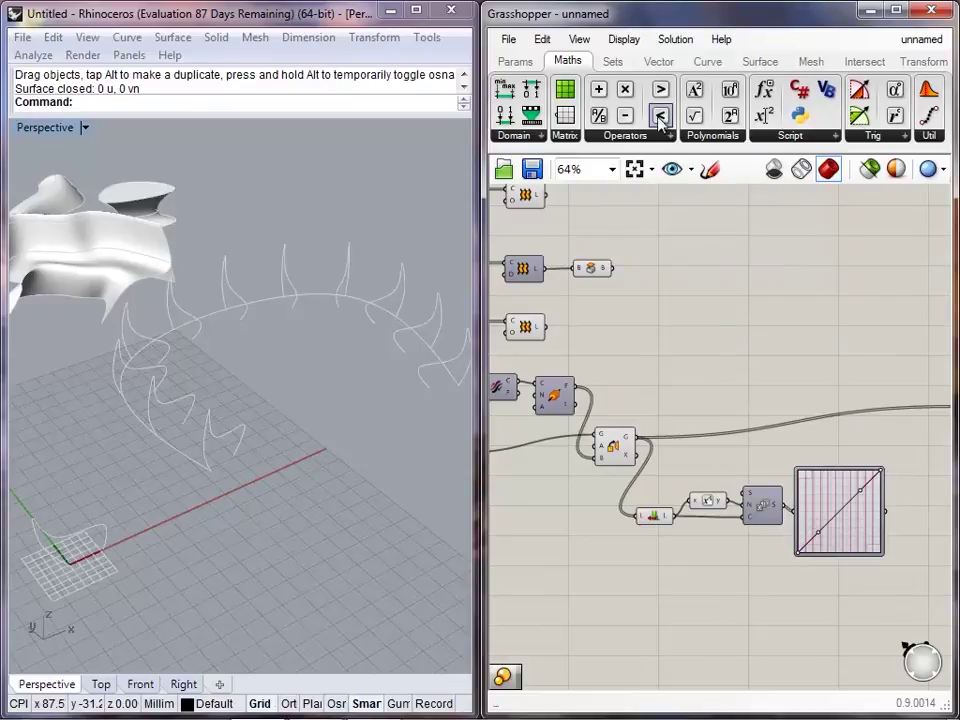
- Add a Scale component just above the Graph Mapper
click(609, 445)
click(798, 429)
click(615, 450)
click(806, 430)
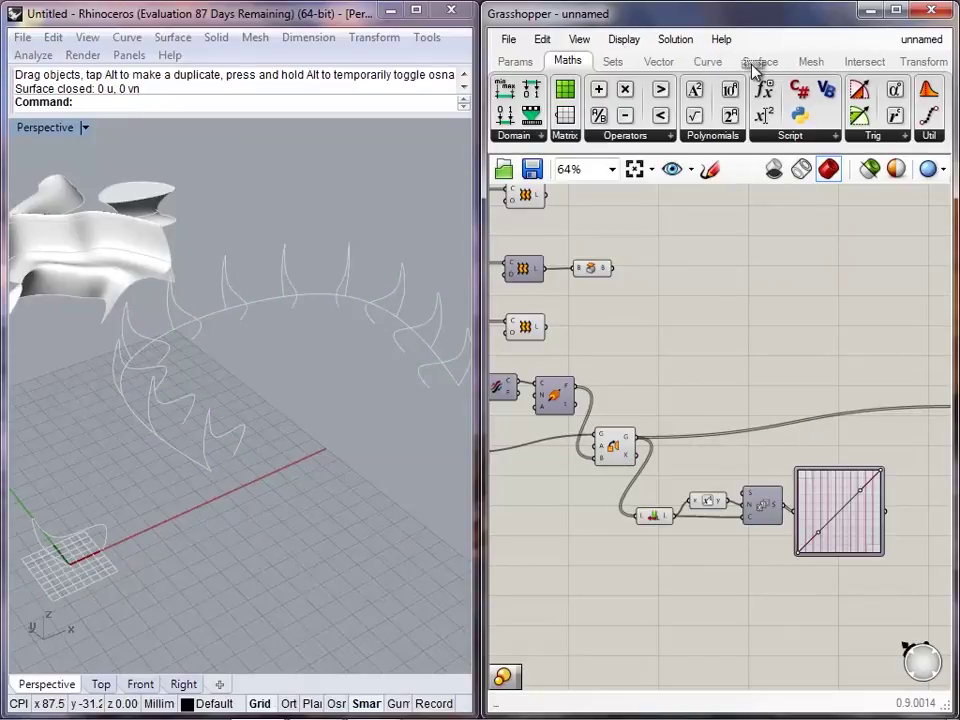
click(887, 60)
click(917, 62)
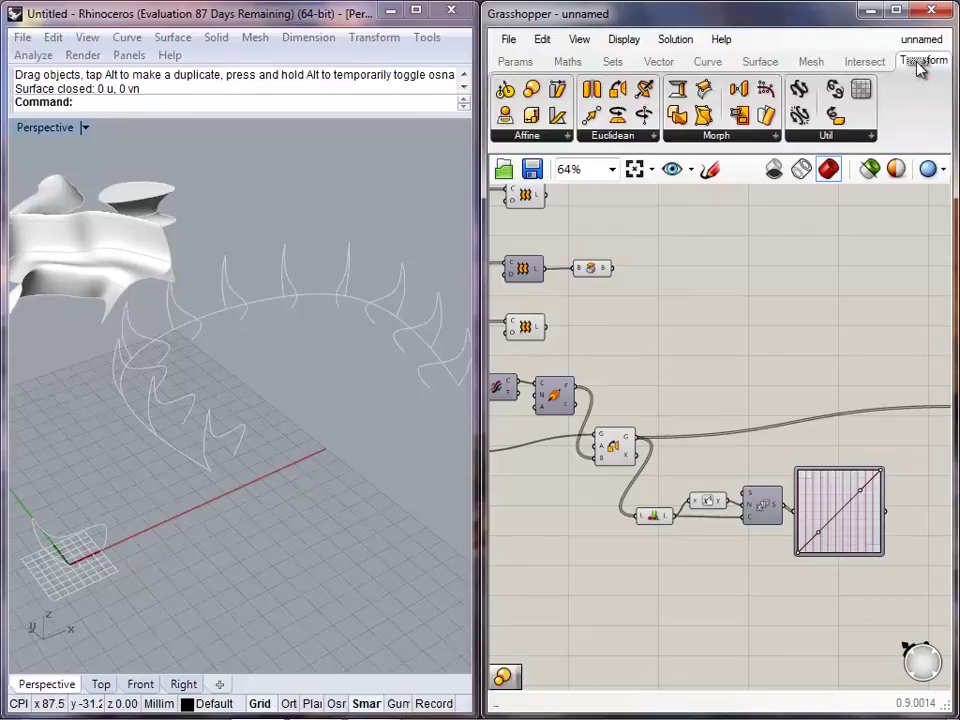
click(532, 91)
click(872, 448)
drag(870, 449, 876, 434)
click(917, 507)
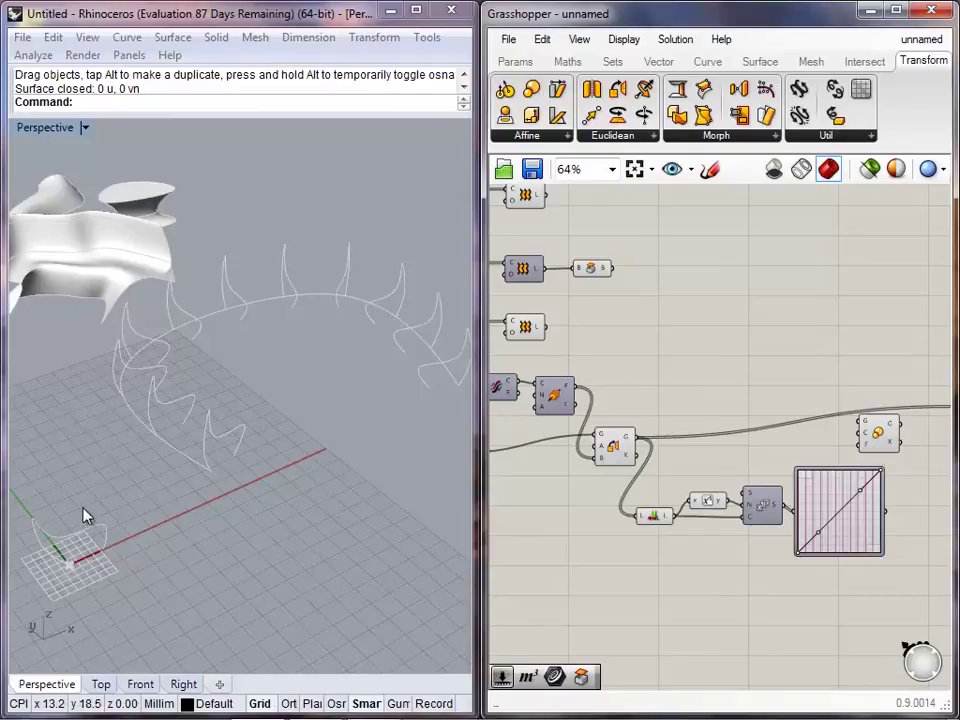
shift+right_drag(98, 520, 328, 606)
click(306, 345)
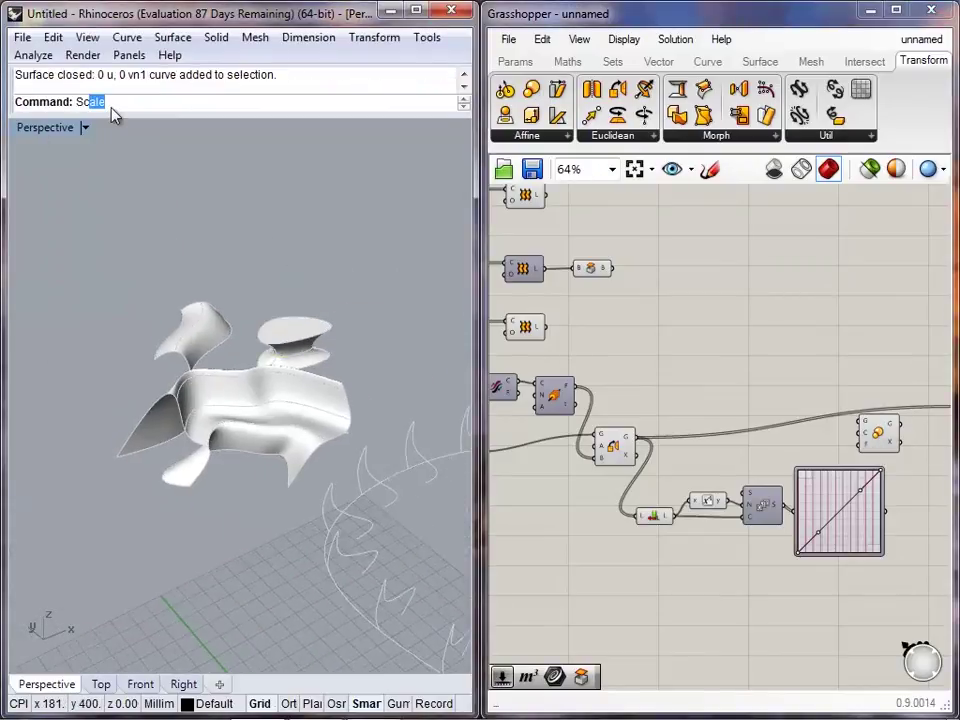
key(Escape)
right_drag(228, 390, 231, 330)
right_drag(848, 575, 757, 532)
scroll(788, 388, up, 3)
double_click(673, 401)
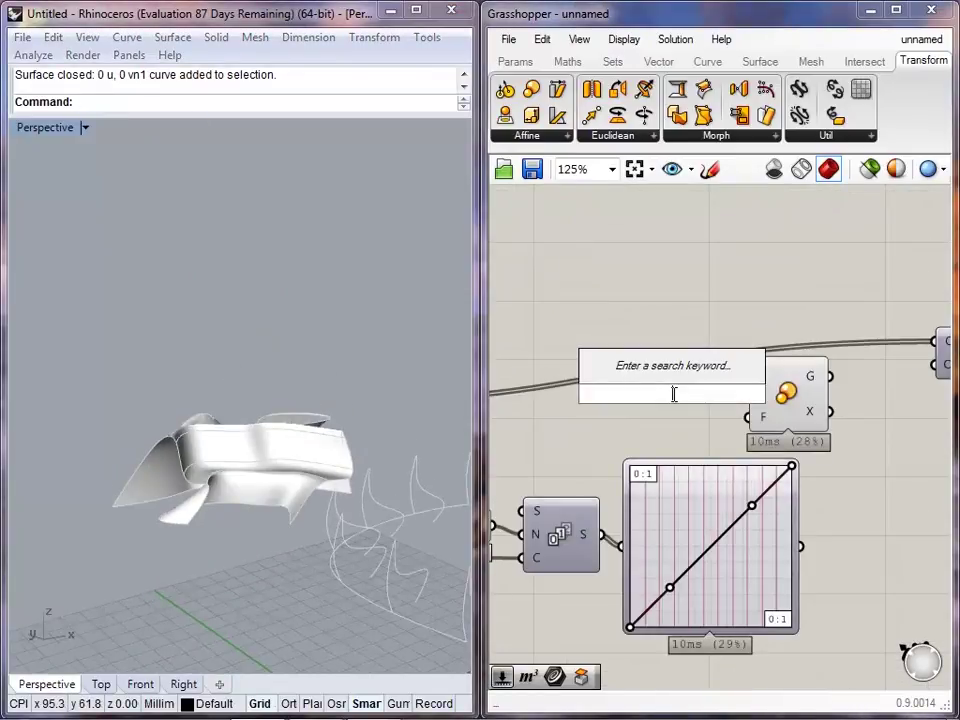
text(sc)
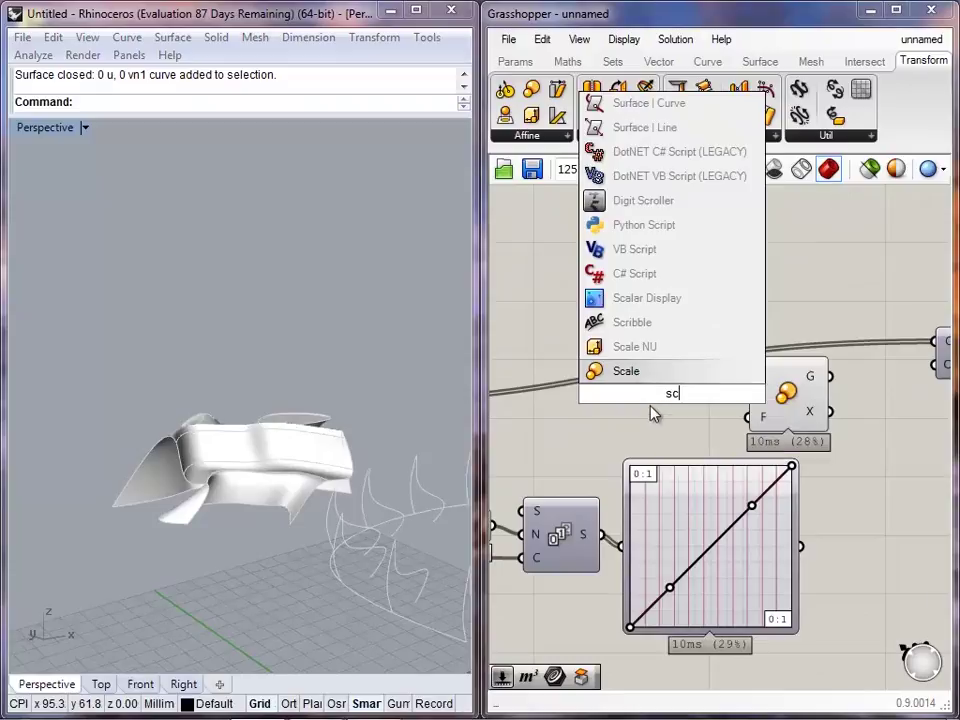
click(653, 416)
- Move Scale above the Loft wire, then feed its factor from the Graph Mapper and its geometry from Orient
right_drag(259, 462, 285, 378)
right_drag(803, 414, 676, 402)
drag(675, 392, 712, 274)
click(731, 405)
right_drag(658, 381, 742, 409)
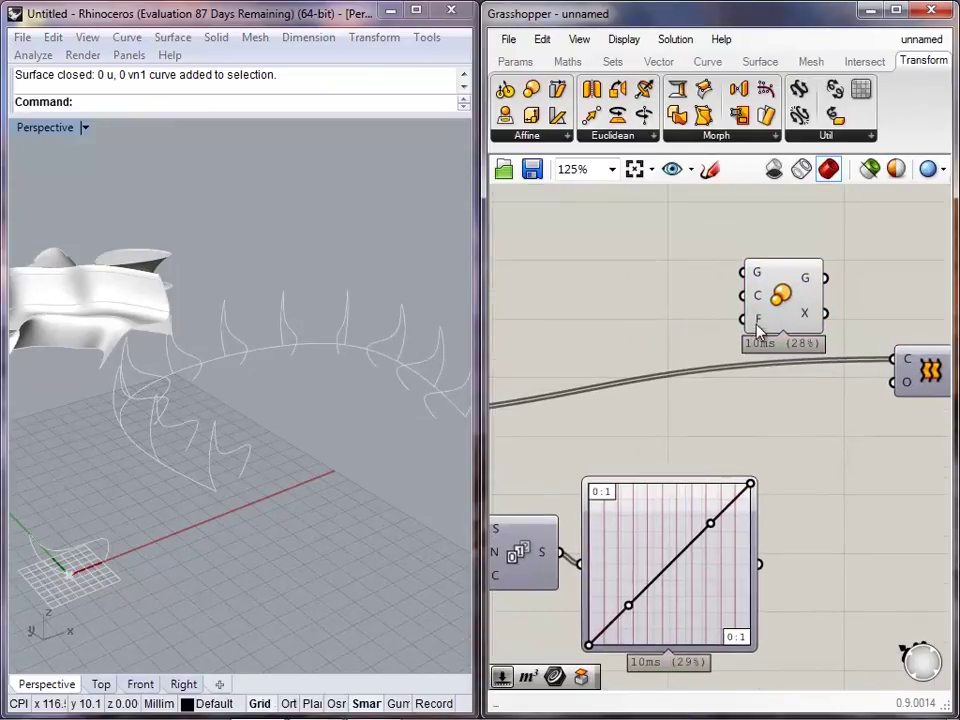
drag(743, 320, 761, 563)
scroll(721, 280, down, 1)
right_drag(721, 280, 904, 318)
drag(923, 312, 548, 431)
- Connect the perpendicular frames output to Scale's center input, toggling the frames preview briefly to check them
click(513, 442)
click(571, 445)
right_drag(571, 440, 565, 437)
scroll(680, 365, down, 2)
right_drag(670, 366, 628, 390)
scroll(685, 375, up, 1)
right_click(524, 386)
click(551, 418)
drag(540, 380, 927, 353)
right_click(506, 380)
click(540, 412)
- Turn off the Orient preview to hide the unscaled profiles along the arch
right_drag(852, 423, 719, 402)
right_drag(581, 410, 702, 415)
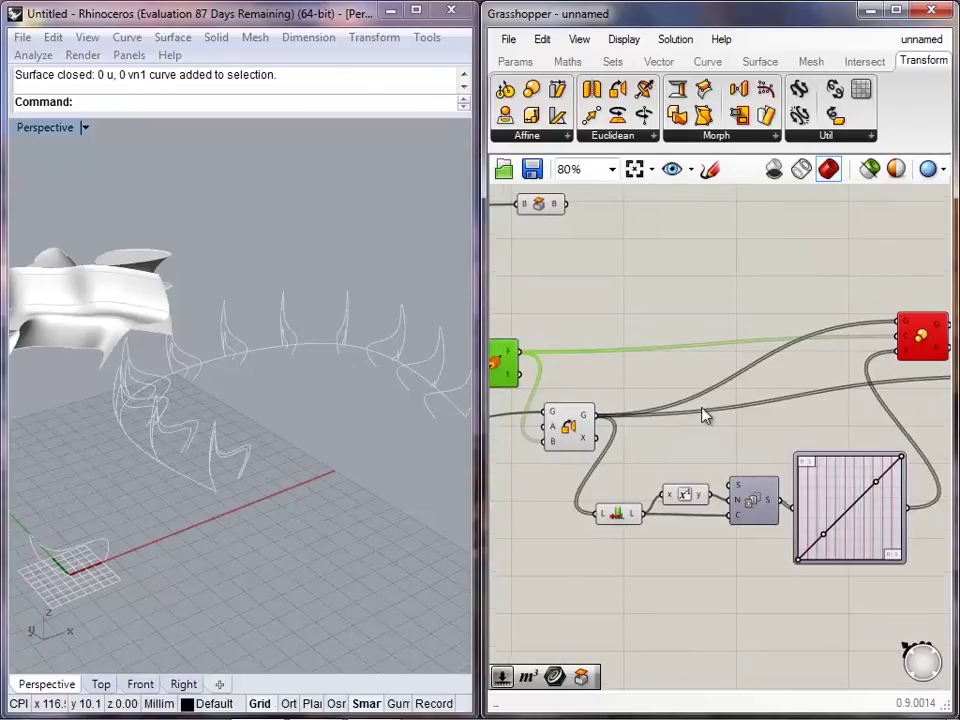
right_click(577, 427)
click(612, 461)
- Feed Scale's geometry output into the arch Loft as its curves and turn on the Loft preview
right_drag(876, 384, 713, 380)
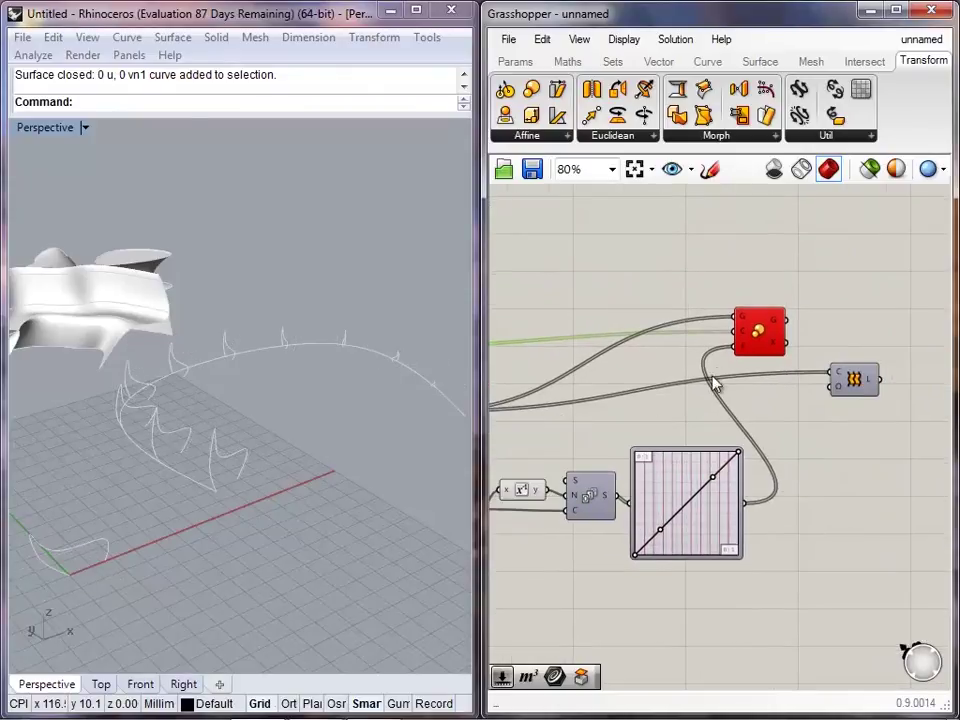
right_click(758, 329)
click(757, 290)
drag(791, 319, 870, 381)
right_click(868, 378)
click(836, 411)
click(872, 407)
- Line up the Scale component directly beside the arch Loft component
drag(778, 339, 800, 400)
drag(873, 378, 896, 401)
drag(796, 409, 807, 411)
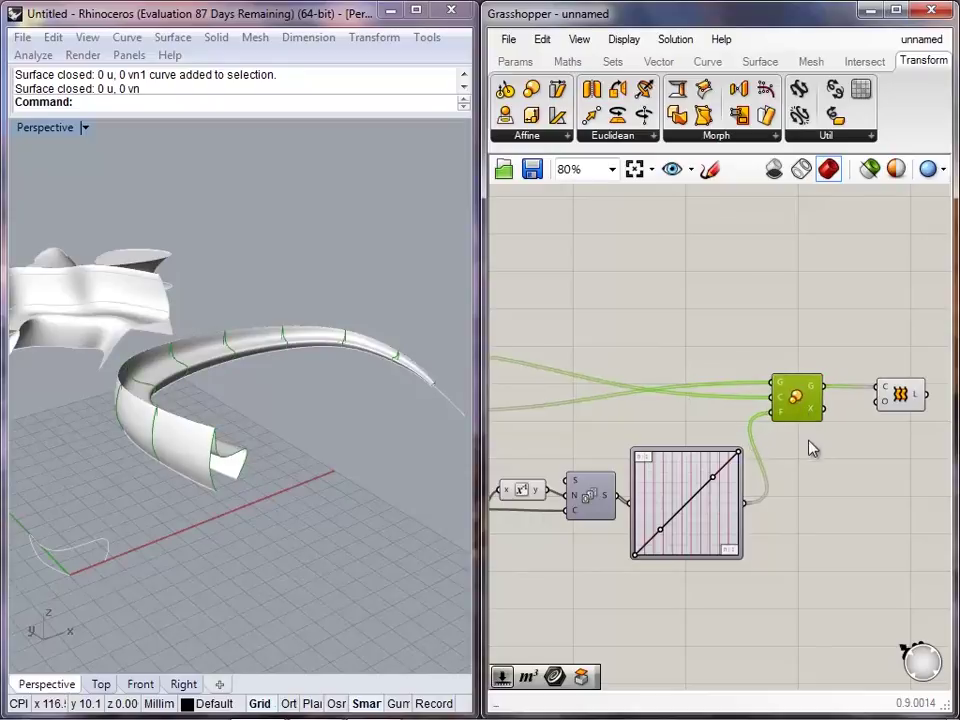
click(808, 441)
- Raise the start point of the Graph Mapper's Bezier curve slightly above zero
scroll(795, 396, up, 4)
right_drag(762, 517, 822, 388)
right_drag(660, 533, 790, 492)
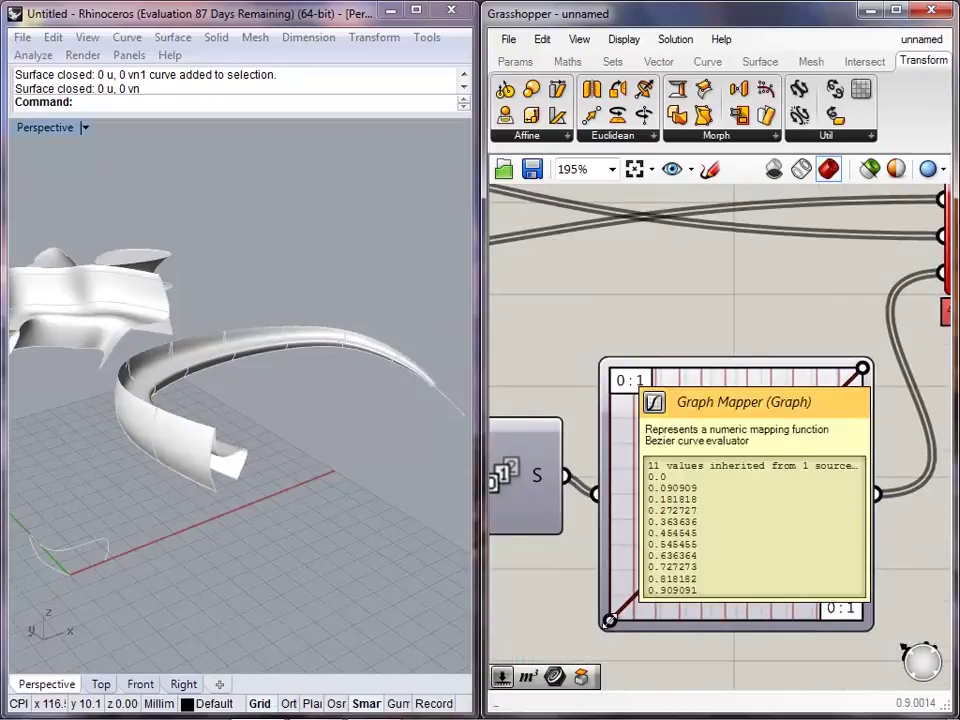
drag(610, 621, 611, 612)
right_drag(855, 325, 712, 367)
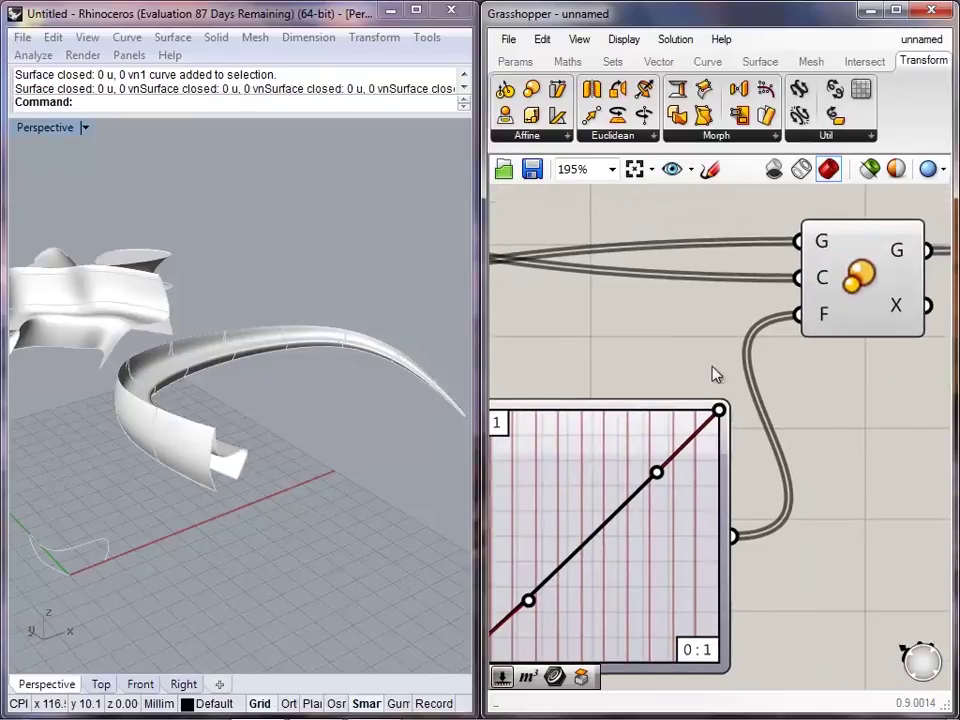
- Reshape the Graph Mapper's Bezier curve into an arch by lowering its end point to zero and raising both handles to the upper corners
right_drag(345, 407, 156, 380)
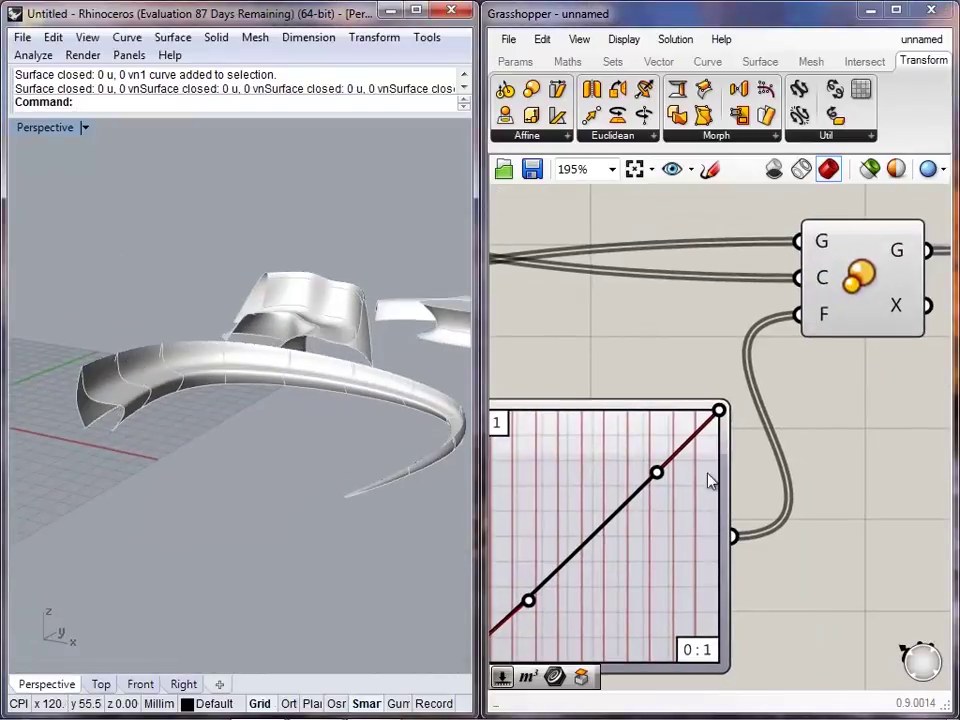
right_drag(637, 522, 709, 488)
drag(603, 570, 547, 392)
drag(792, 378, 791, 628)
drag(728, 435, 799, 373)
right_drag(217, 457, 337, 492)
- Change the Graph Mapper's graph type to Sine, shorten its period and raise the wave's low point well above zero
right_click(623, 486)
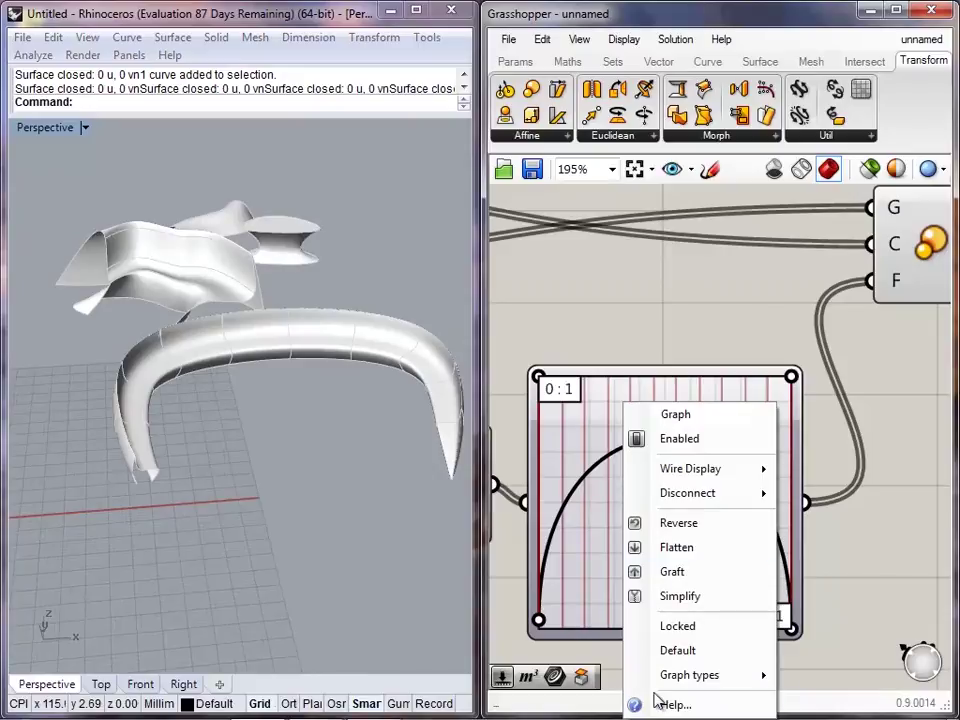
mouse_move(683, 680)
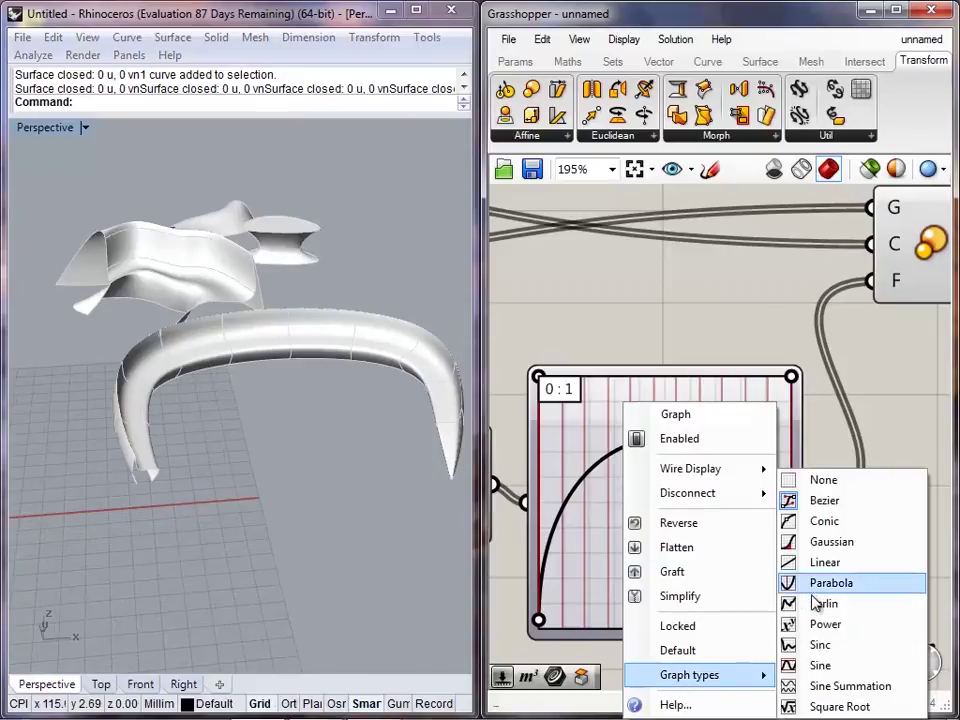
click(815, 669)
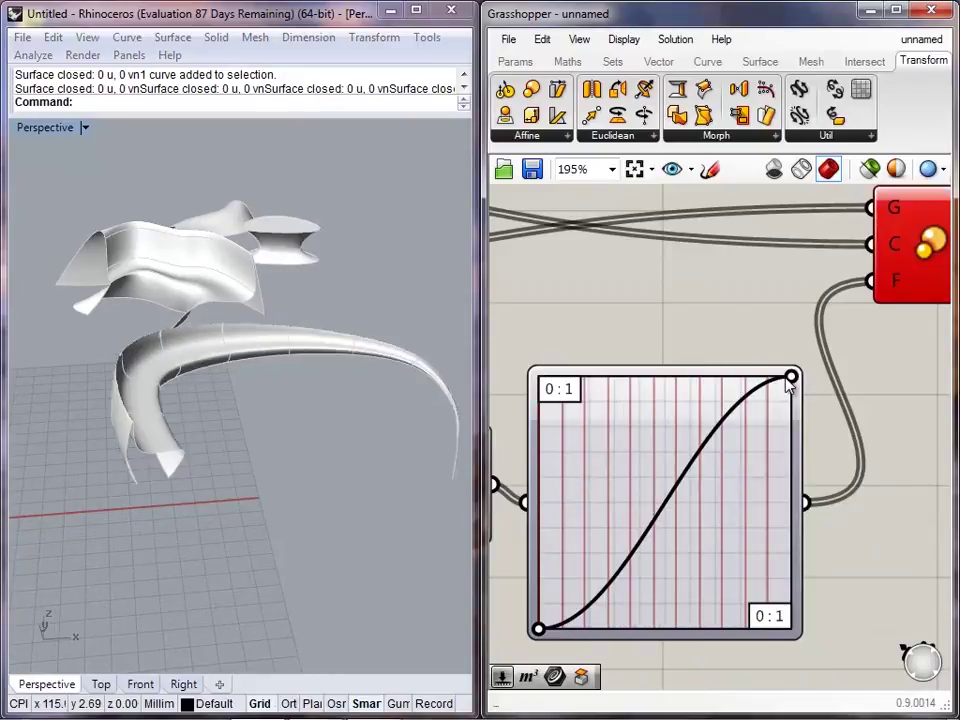
drag(791, 377, 577, 377)
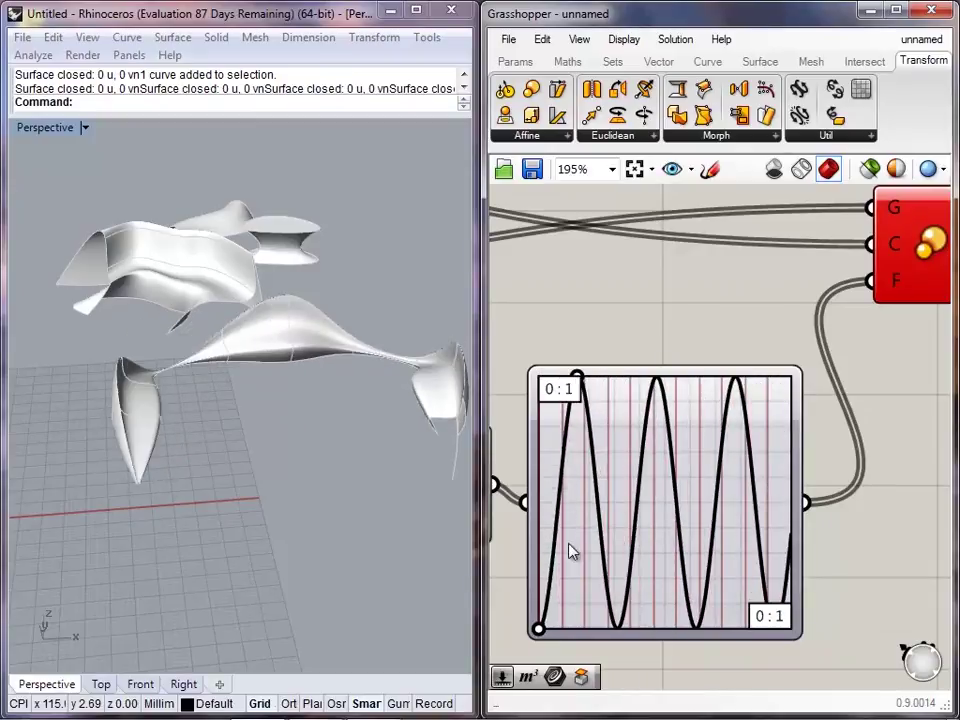
drag(540, 628, 538, 464)
right_drag(228, 432, 302, 440)
- Shift the Orient and Perp Frames components of the arch definition slightly down to make room for a slider
right_drag(640, 367, 784, 392)
scroll(784, 392, down, 4)
right_drag(665, 405, 825, 408)
scroll(825, 408, down, 2)
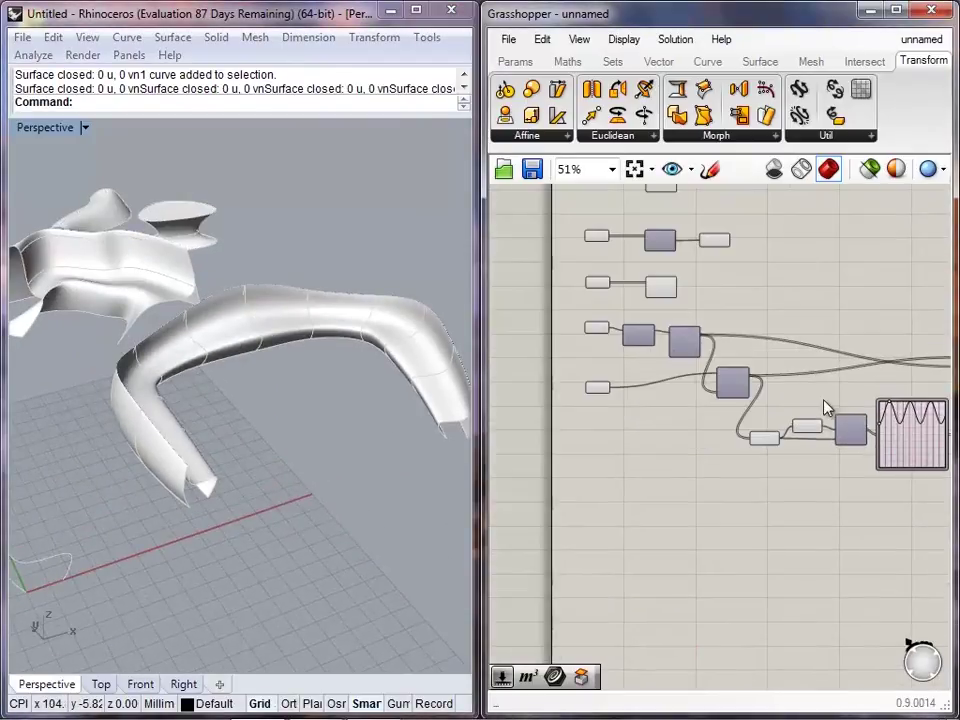
right_drag(264, 380, 215, 400)
right_drag(922, 428, 713, 442)
scroll(755, 375, up, 5)
click(790, 411)
click(815, 507)
scroll(590, 422, down, 4)
right_drag(529, 427, 880, 441)
scroll(591, 404, up, 3)
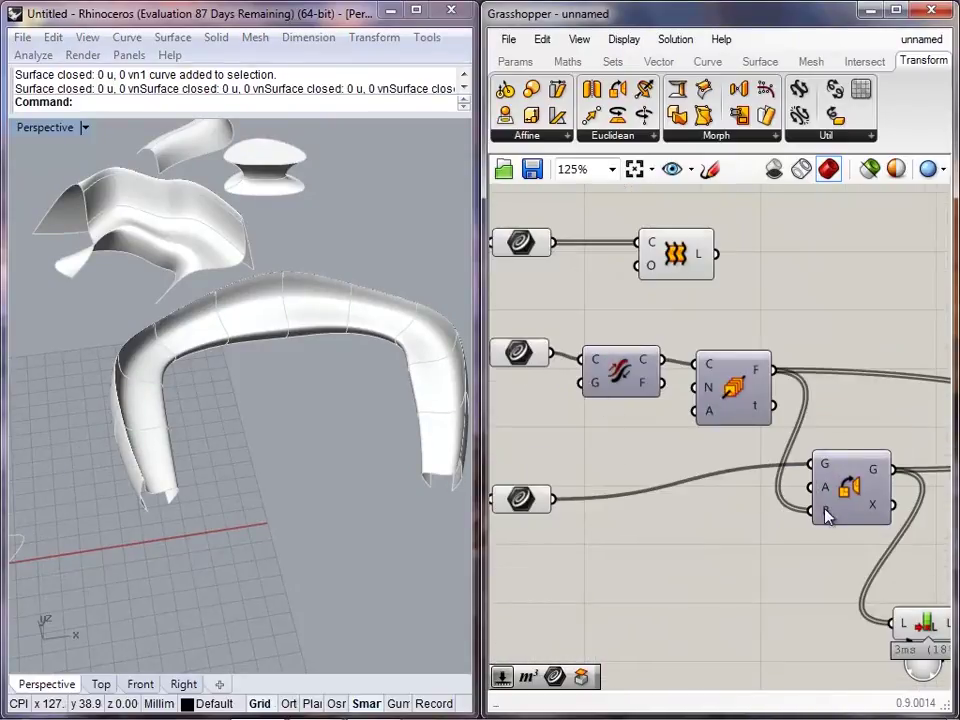
drag(884, 491, 890, 522)
drag(711, 377, 739, 409)
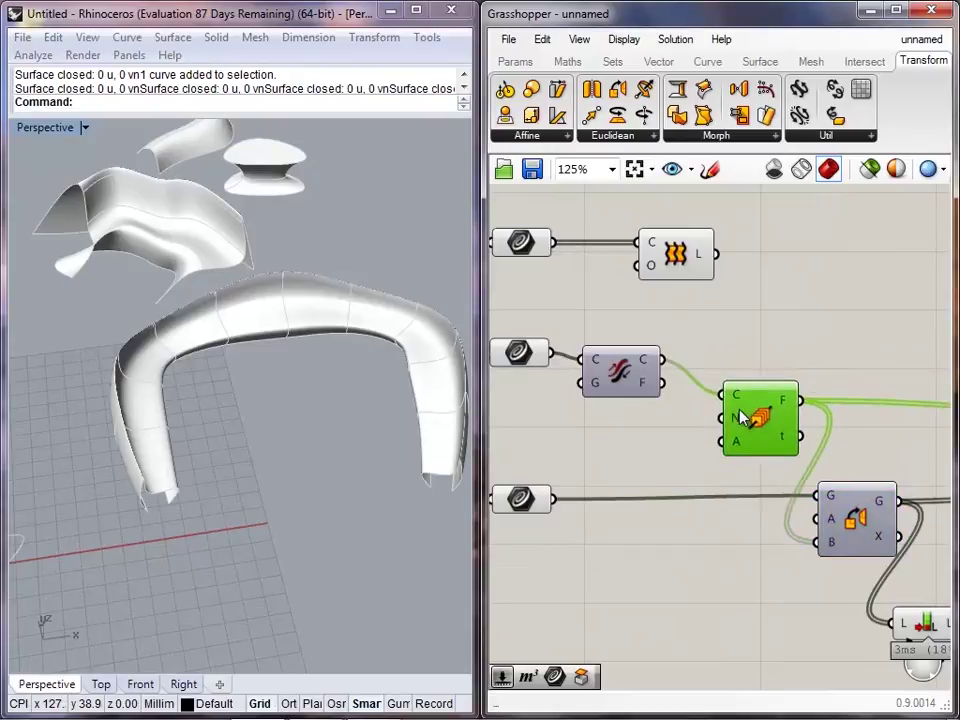
- Add a number slider set to 50 and feed it into the N input of the arch's Perp Frames component
click(607, 432)
double_click(607, 438)
text(50)
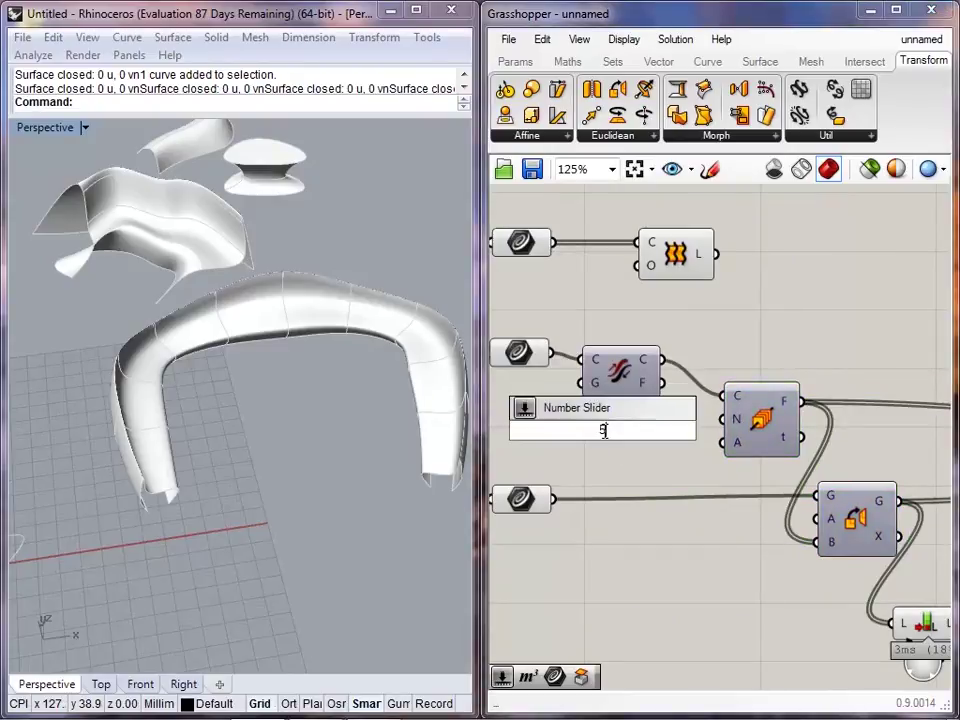
key(Return)
right_drag(510, 434, 609, 440)
drag(609, 440, 592, 440)
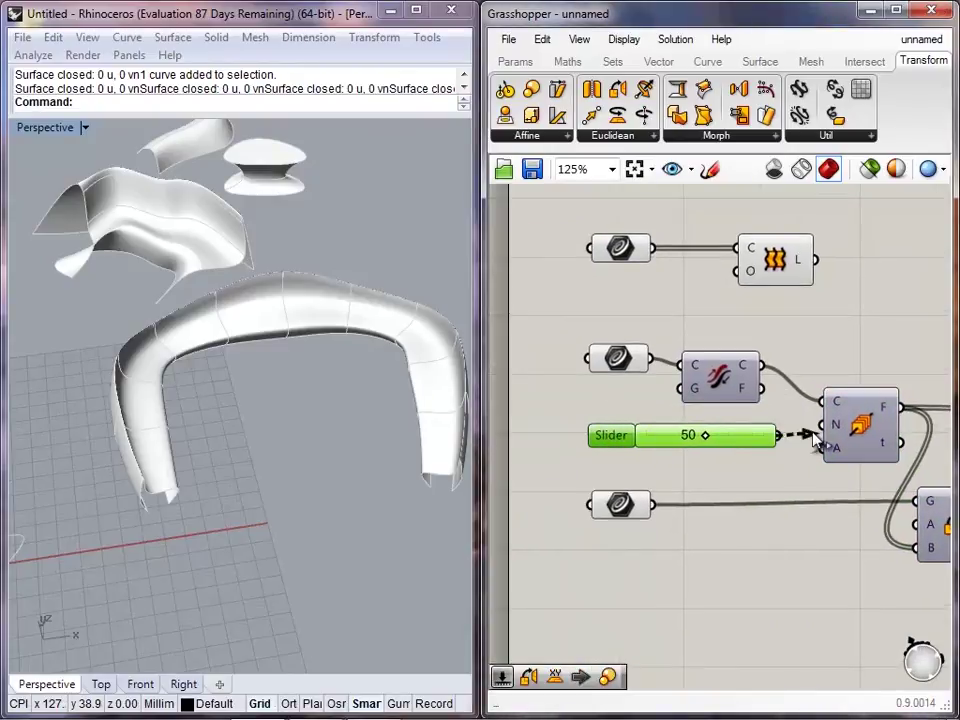
drag(815, 440, 821, 428)
click(805, 481)
- Raise the sine graph's frequency sharply by moving its low grip almost directly beneath the peak grip
right_drag(805, 481, 510, 375)
scroll(510, 375, down, 3)
right_drag(833, 375, 694, 394)
right_drag(422, 388, 262, 256)
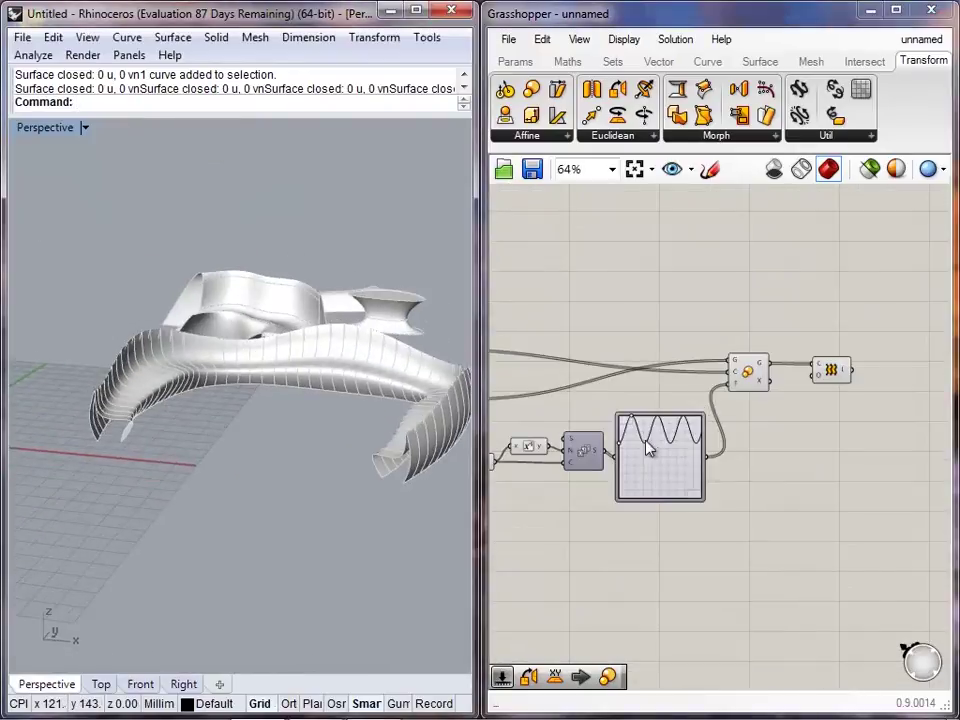
scroll(630, 440, up, 4)
click(733, 452)
click(844, 420)
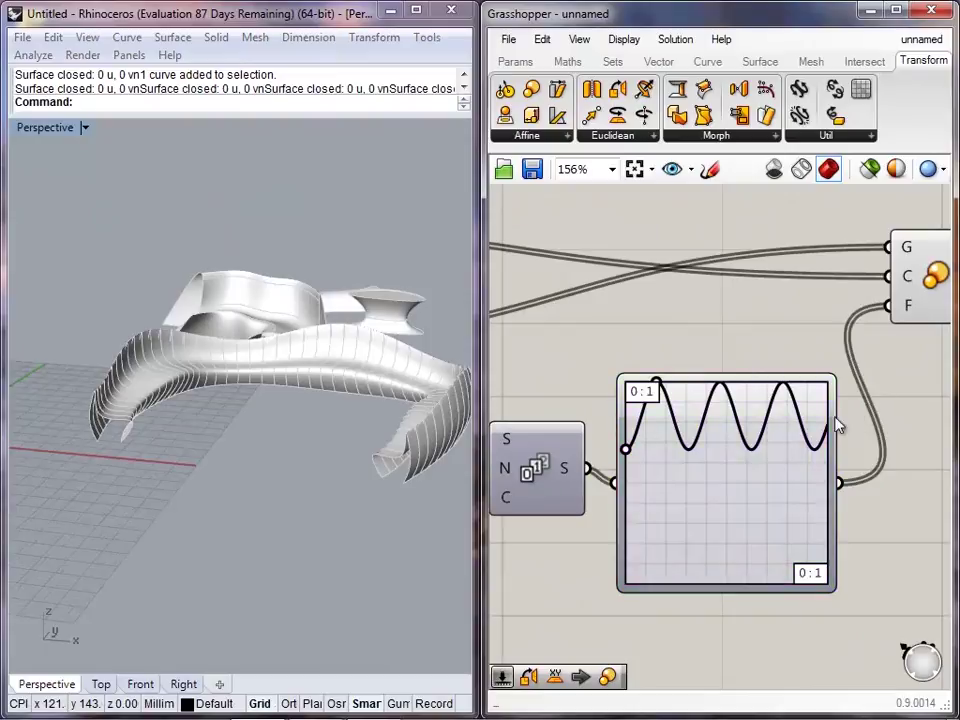
drag(627, 447, 653, 451)
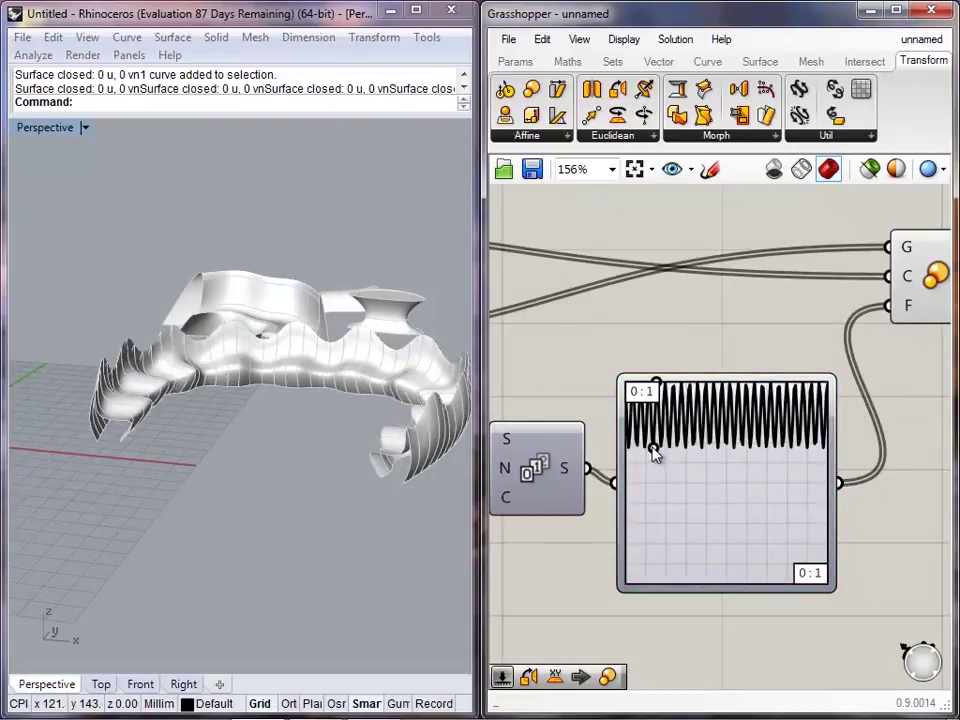
- Ease the sine graph's frequency back slightly by moving the low grip a little away from the peak grip
right_drag(398, 382, 412, 280)
scroll(377, 373, up, 4)
drag(654, 448, 650, 447)
right_drag(300, 334, 328, 362)
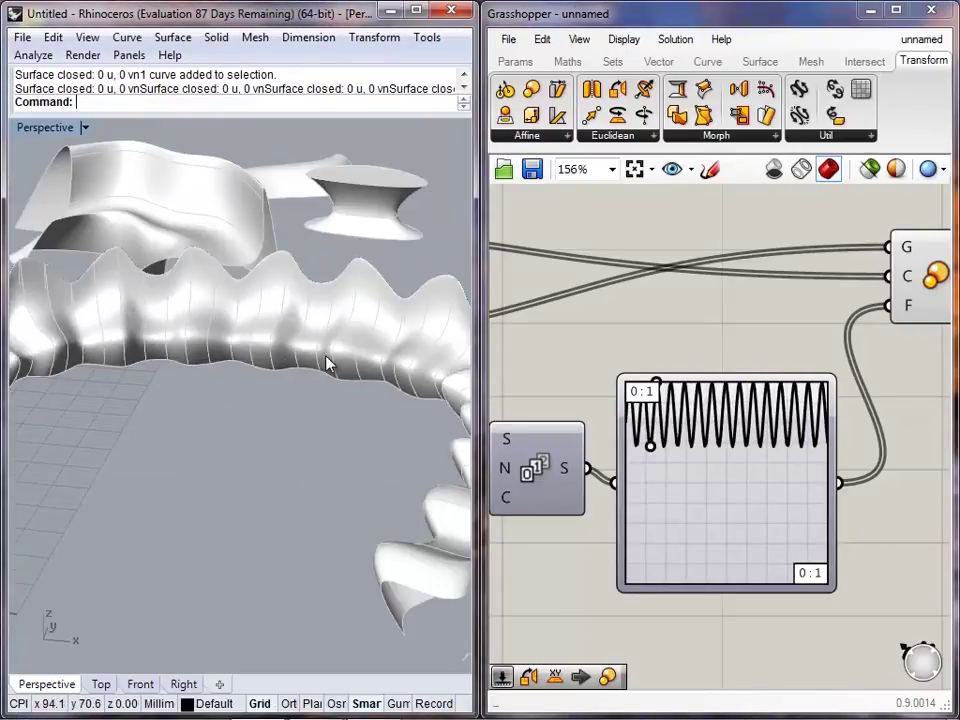
right_drag(171, 368, 195, 391)
- Change the Graph Mapper's graph type to Perlin and roughen the noise by raising the grip on its side axis
right_click(648, 471)
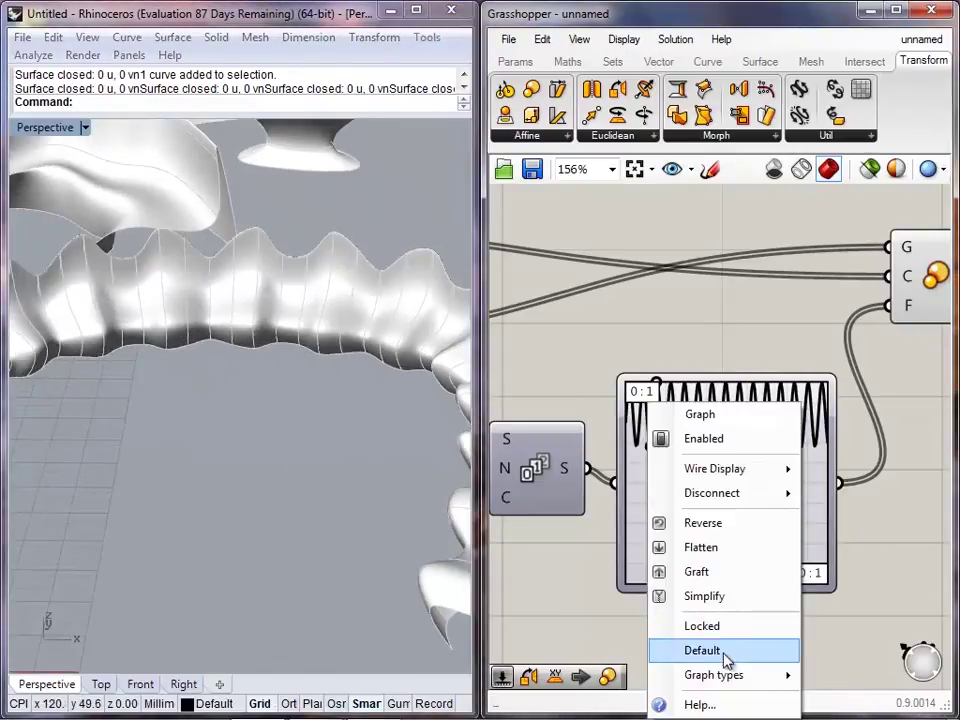
mouse_move(720, 673)
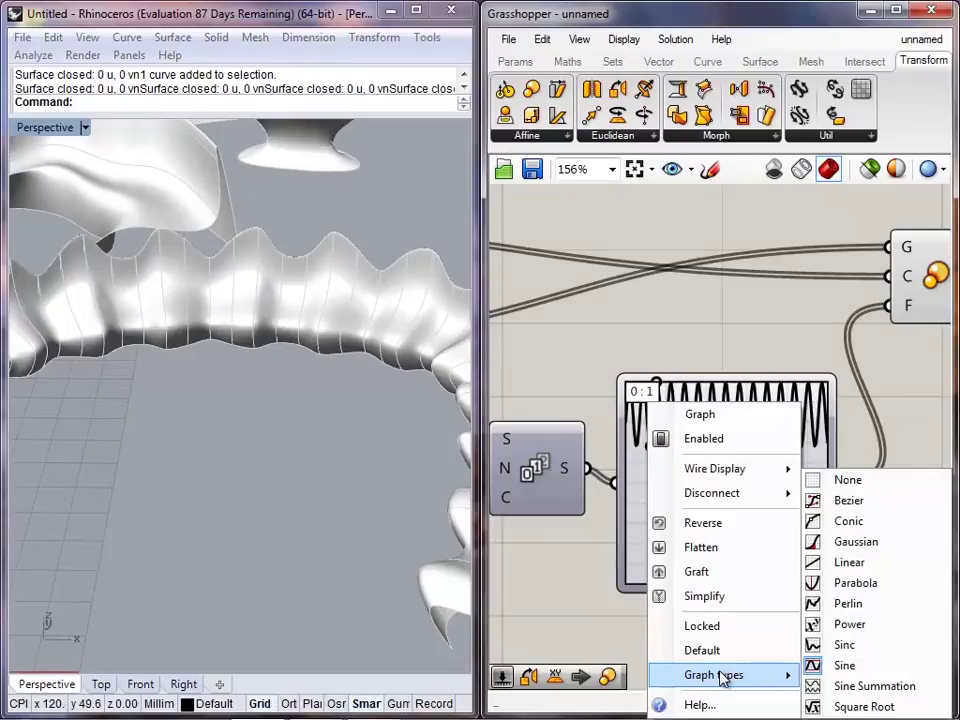
click(848, 604)
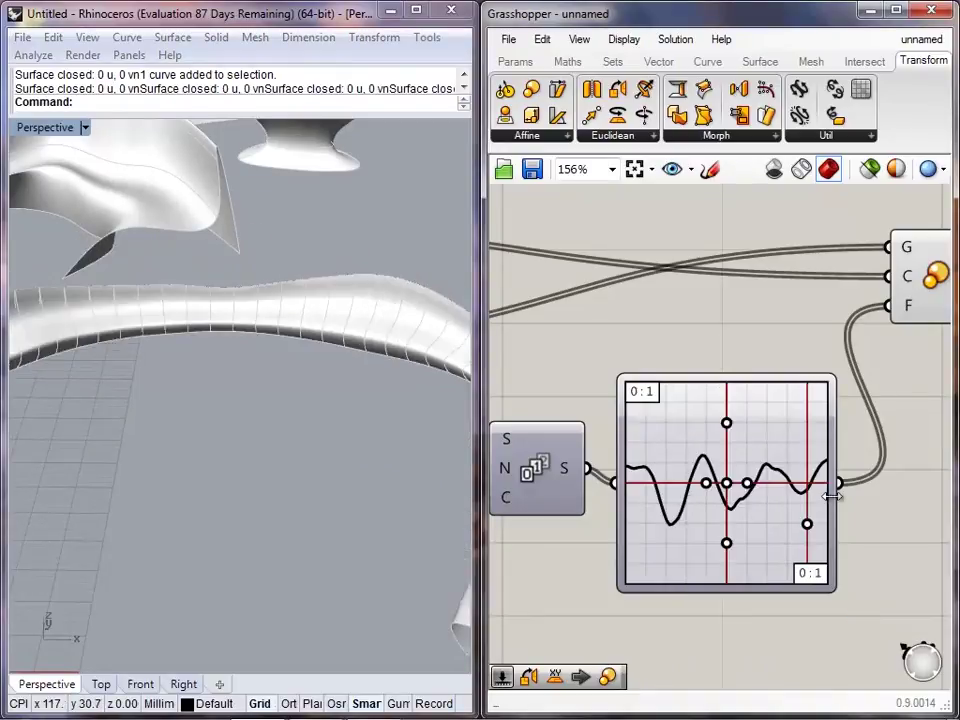
mouse_move(727, 483)
mouse_down()
mouse_move(721, 442)
mouse_move(721, 496)
mouse_move(721, 488)
mouse_up()
drag(806, 527, 807, 430)
- Increase the amplitude of the Perlin graph to exaggerate the variation of the arch profiles
scroll(251, 431, down, 5)
right_drag(252, 430, 150, 370)
drag(721, 489, 721, 569)
right_drag(231, 356, 236, 577)
scroll(322, 430, up, 6)
mouse_move(334, 432)
right_down()
mouse_move(115, 180)
mouse_move(32, 174)
mouse_move(381, 208)
mouse_move(311, 339)
mouse_move(285, 345)
mouse_move(386, 265)
mouse_move(26, 223)
mouse_move(231, 208)
mouse_move(75, 231)
mouse_move(452, 277)
right_up()
- Switch the Graph Mapper's graph type back to Sine
right_drag(694, 430, 733, 463)
right_click(733, 463)
mouse_move(768, 676)
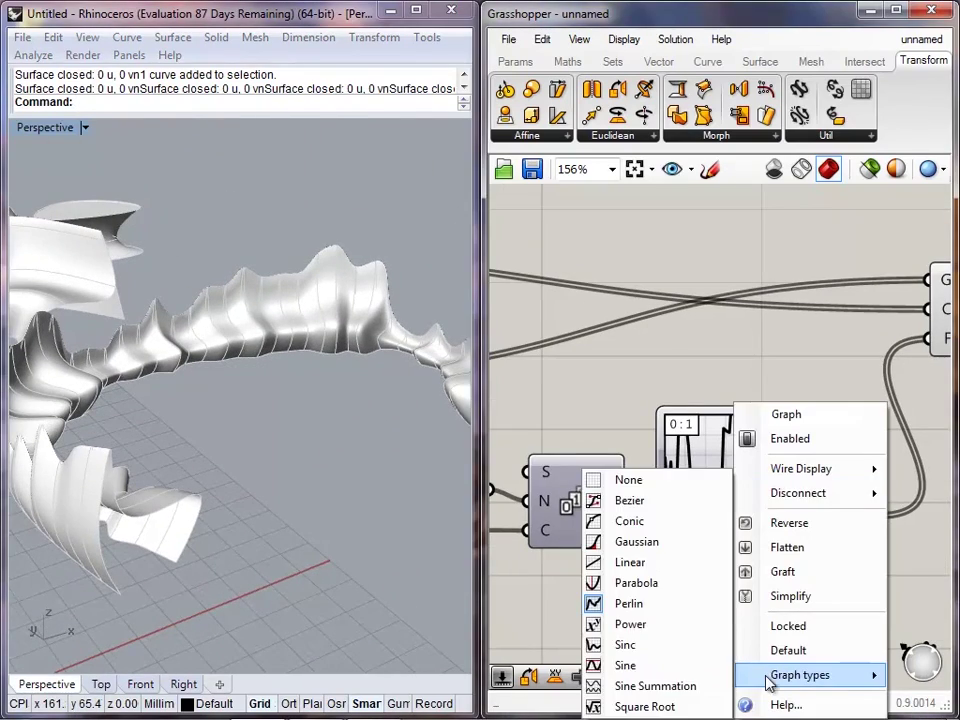
click(630, 645)
drag(773, 20, 957, 62)
right_click(803, 545)
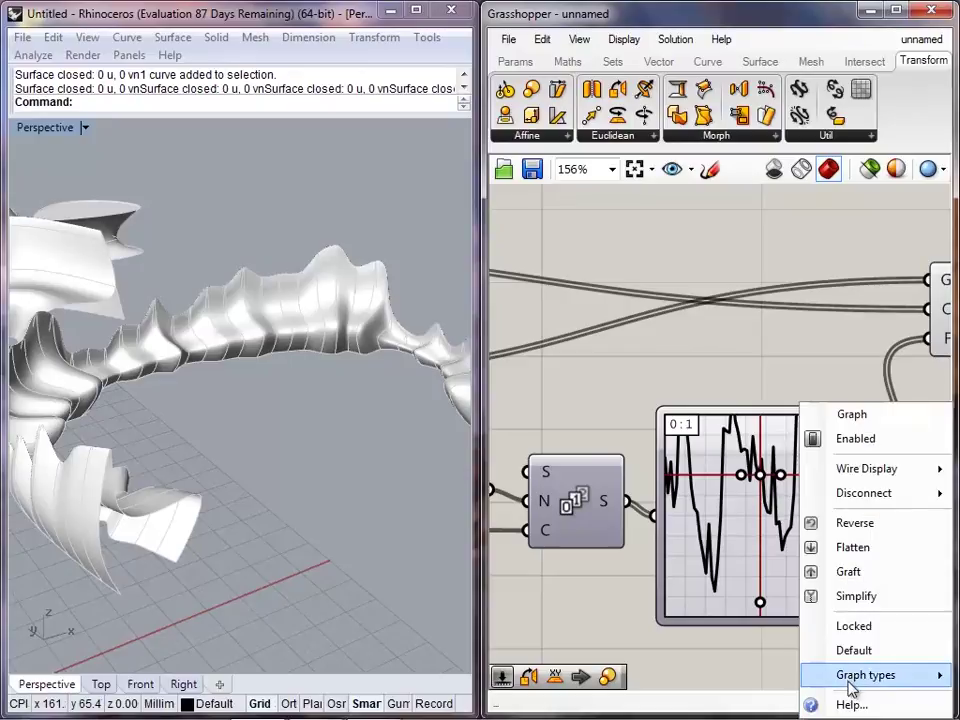
mouse_move(851, 684)
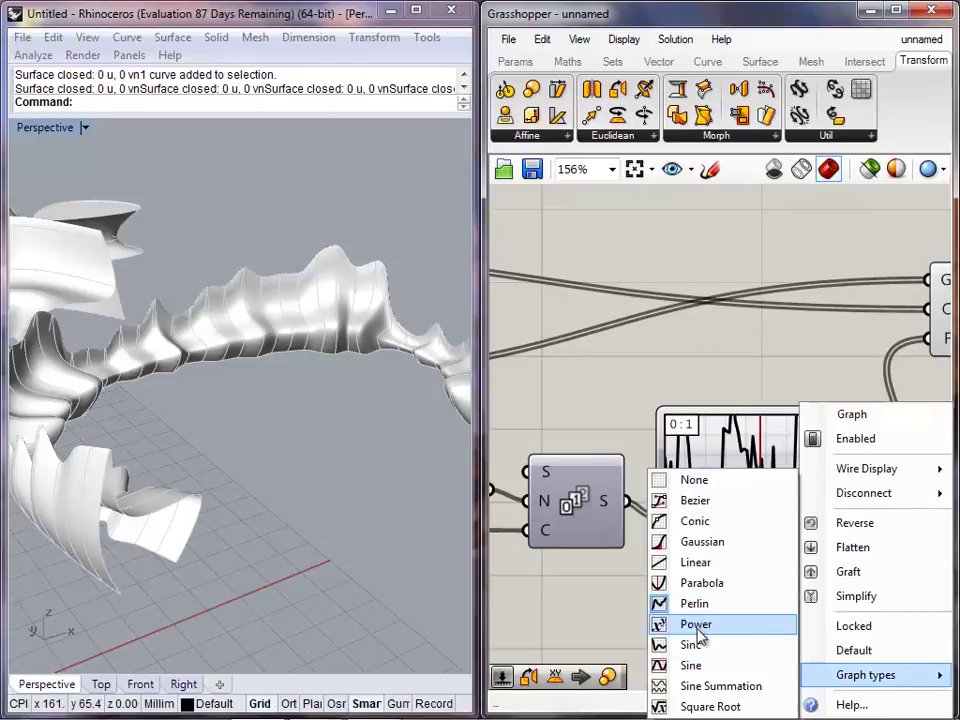
click(697, 666)
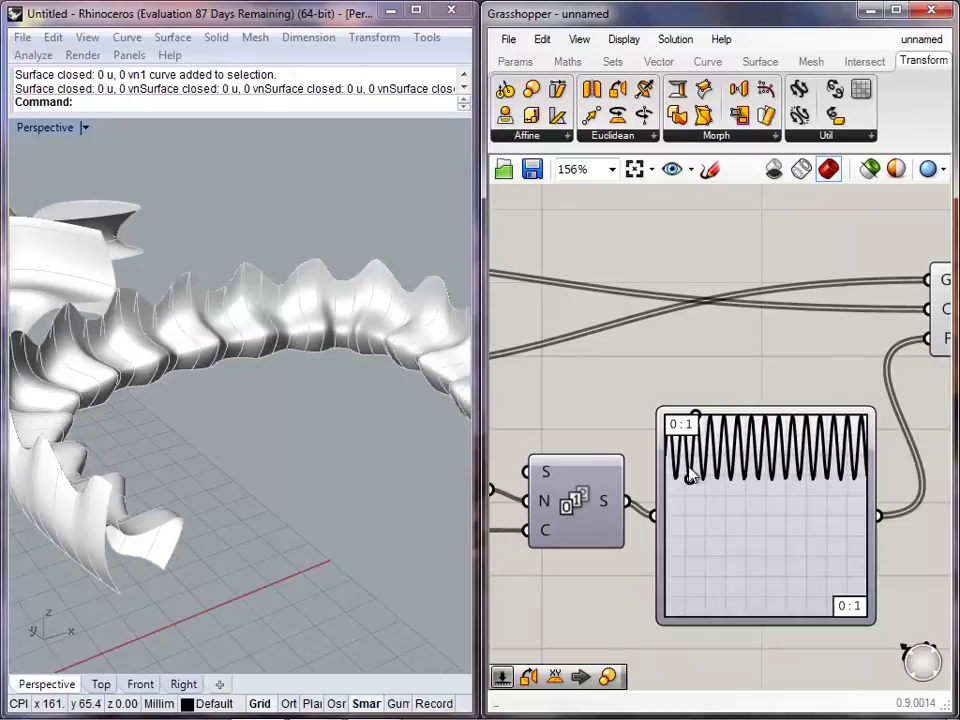
- Lower the sine graph's frequency to a few broad waves by moving its low grip farther past the peak grip
drag(690, 479, 719, 470)
right_drag(305, 428, 232, 430)
scroll(136, 433, down, 4)
right_drag(820, 400, 702, 524)
scroll(702, 524, down, 3)
- Turn off the Scale component's preview to hide the scaled profile curves on the arch
click(783, 491)
click(836, 490)
right_drag(2, 417, 88, 425)
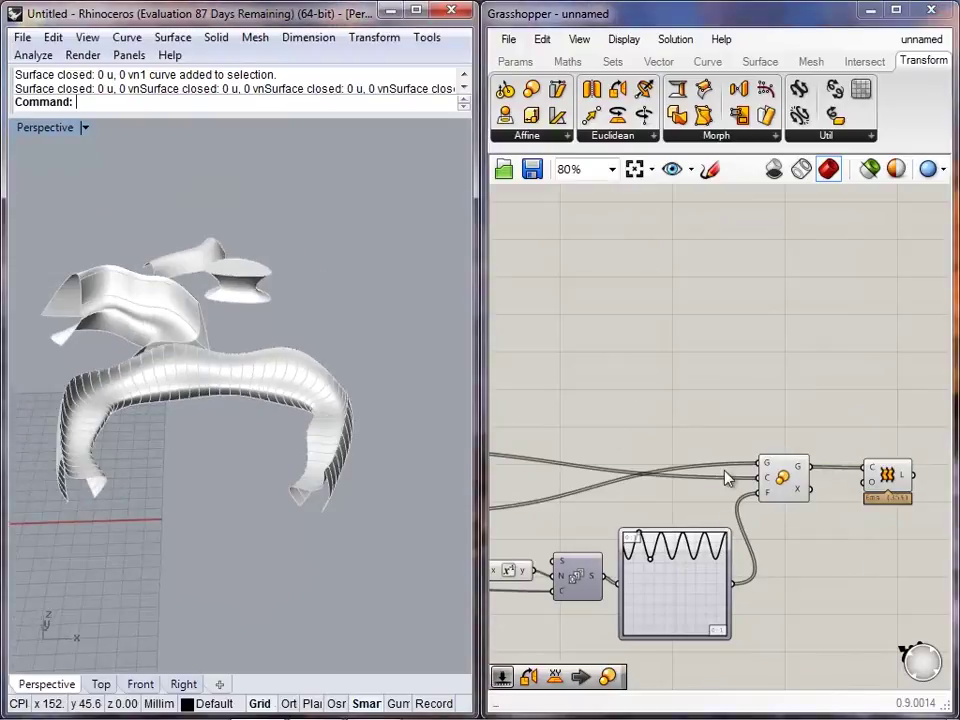
right_click(788, 489)
click(801, 522)
right_drag(814, 524, 753, 501)
click(830, 464)
click(857, 596)
mouse_move(288, 450)
right_down()
mouse_move(88, 381)
mouse_move(420, 362)
mouse_move(393, 483)
right_up()
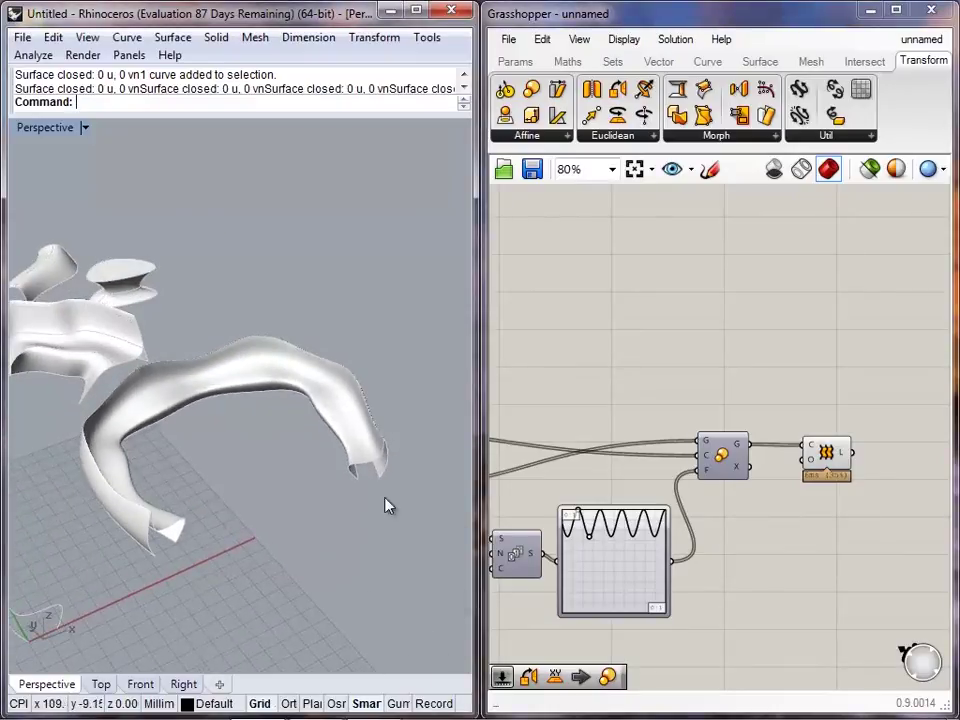
- Reposition the arch Loft component slightly higher beside the Scale component
drag(385, 498, 268, 467)
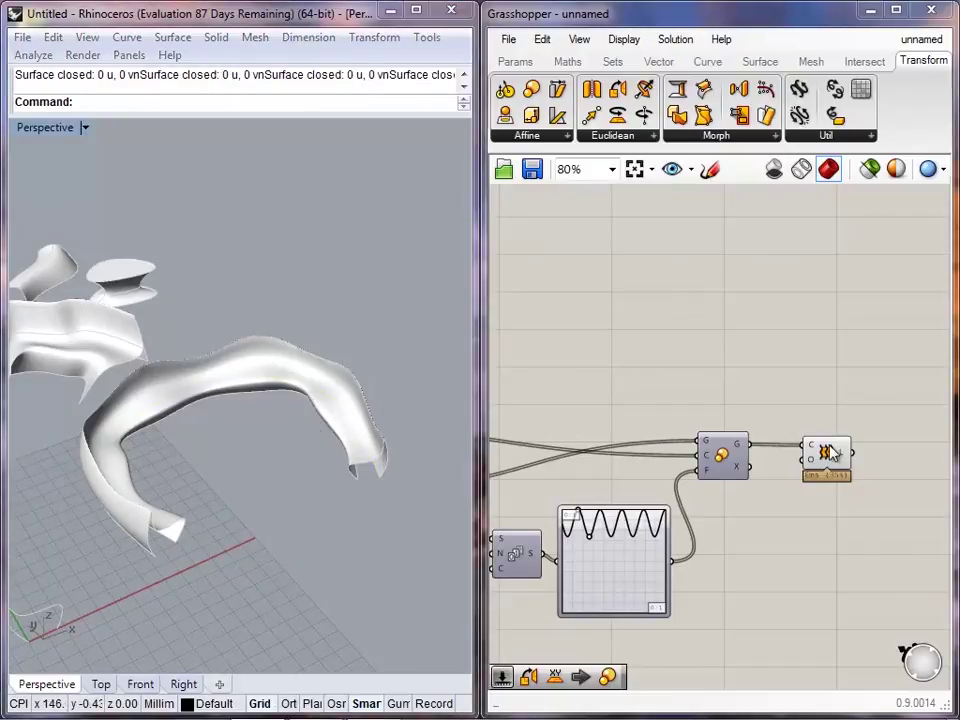
drag(827, 452, 824, 436)
click(837, 488)
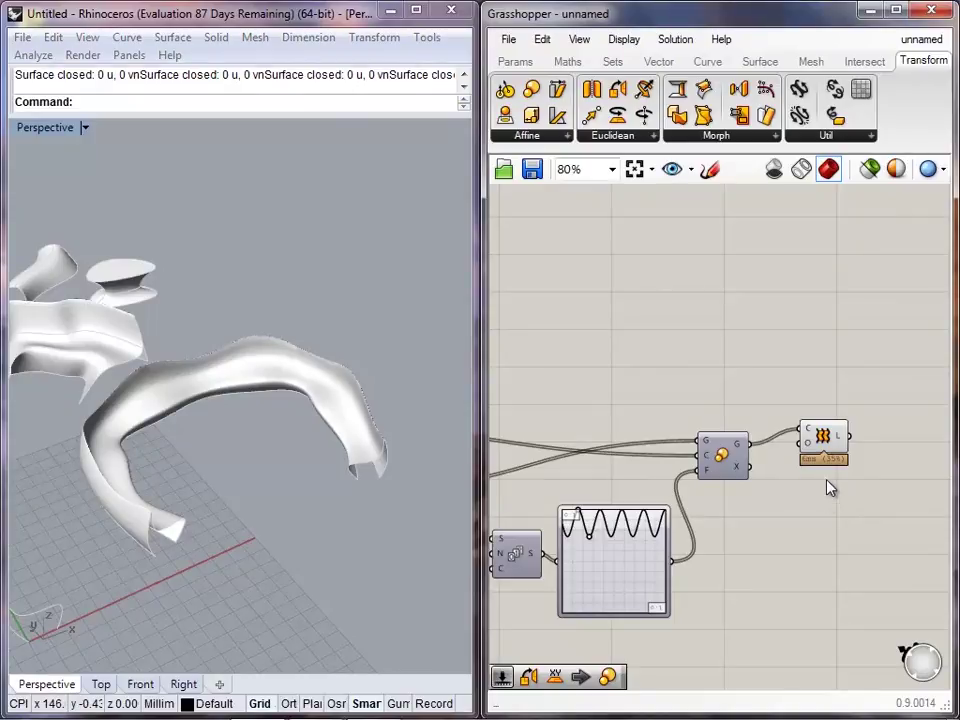
drag(823, 443, 821, 452)
click(826, 533)
- Fine-tune the arch's waviness by lowering the sine graph's frequency in small moves of its low grip
right_drag(588, 490, 742, 471)
mouse_move(748, 527)
mouse_down()
mouse_move(767, 521)
mouse_move(735, 521)
mouse_move(748, 528)
mouse_move(745, 518)
mouse_up()
click(323, 423)
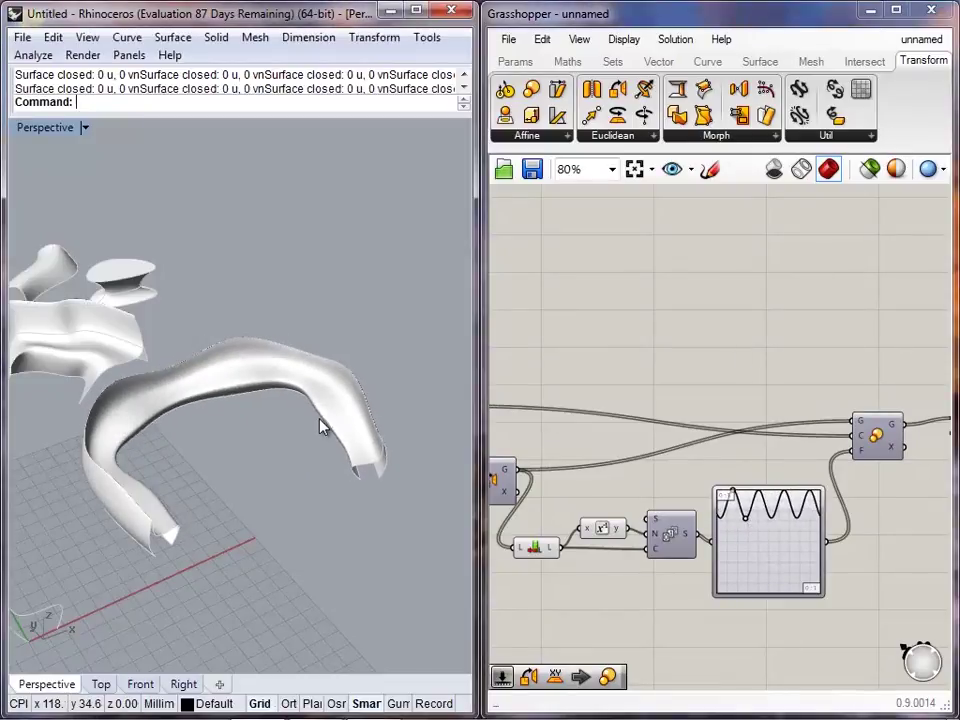
click(224, 397)
right_drag(310, 430, 294, 446)
scroll(303, 440, down, 4)
mouse_move(745, 516)
mouse_down()
mouse_move(758, 519)
mouse_move(738, 518)
mouse_move(748, 518)
mouse_up()
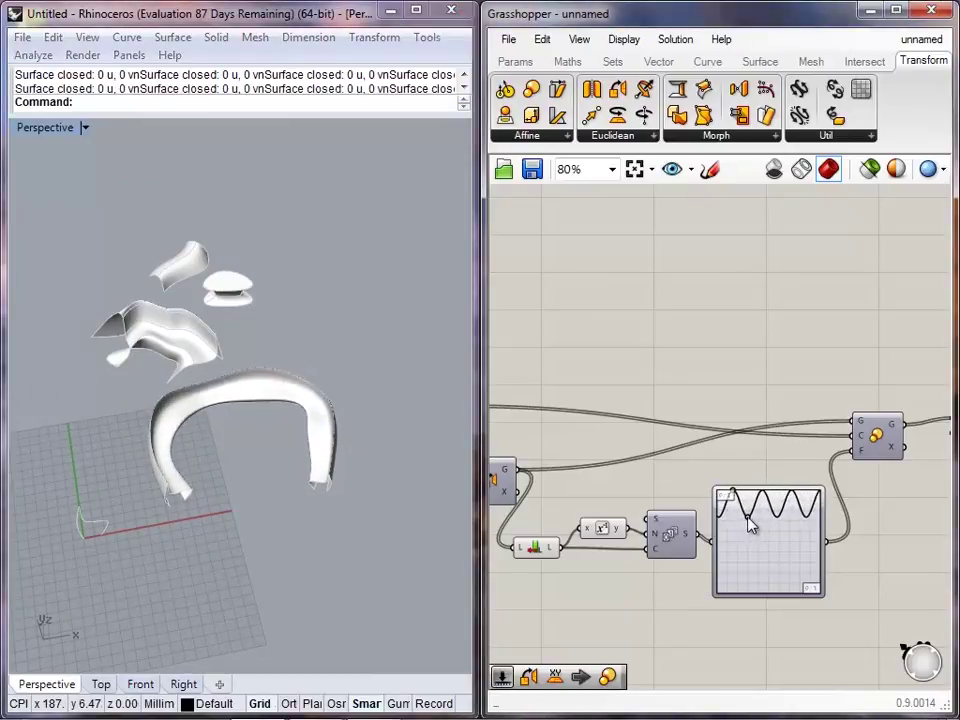
right_drag(262, 452, 297, 364)
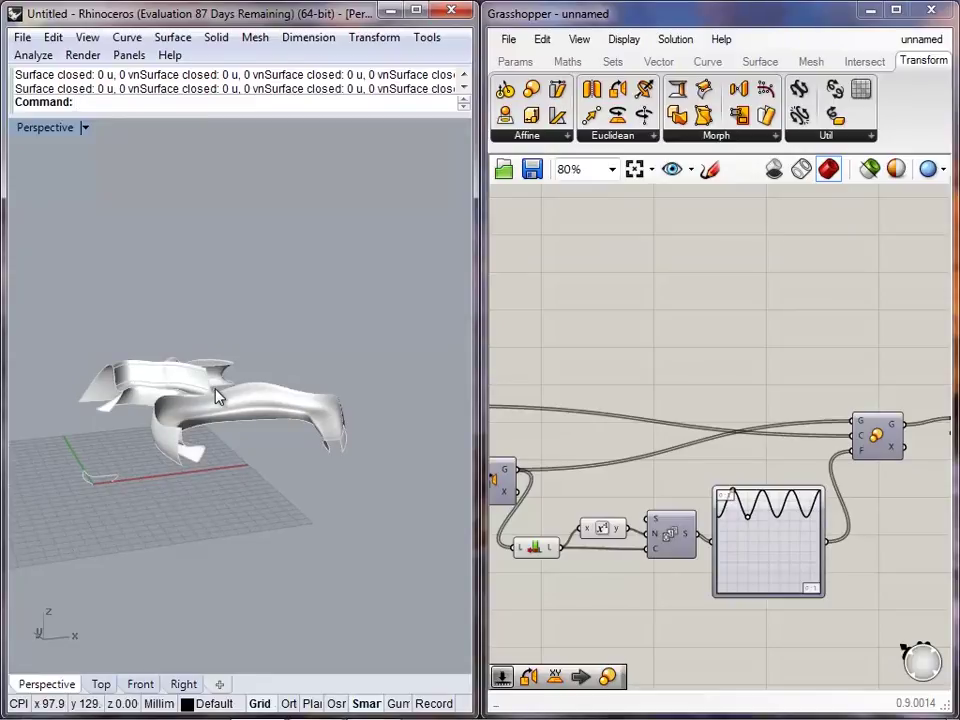
right_drag(292, 382, 223, 443)
- Move the arch Loft component close against the Scale component
right_drag(836, 412, 653, 408)
right_drag(818, 431, 798, 435)
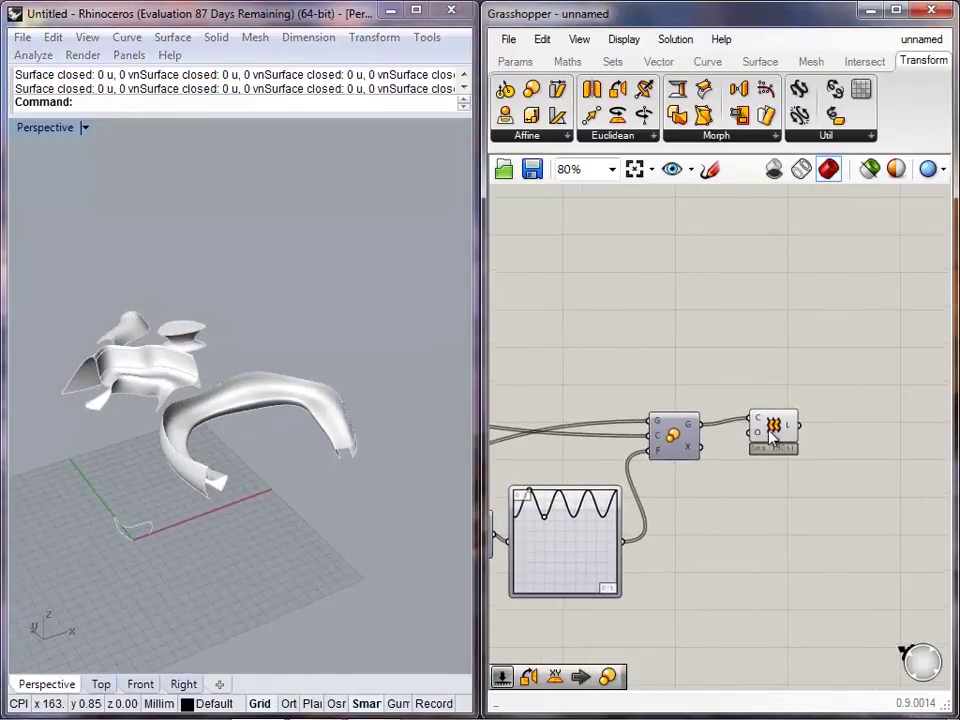
drag(770, 431, 738, 428)
click(846, 594)
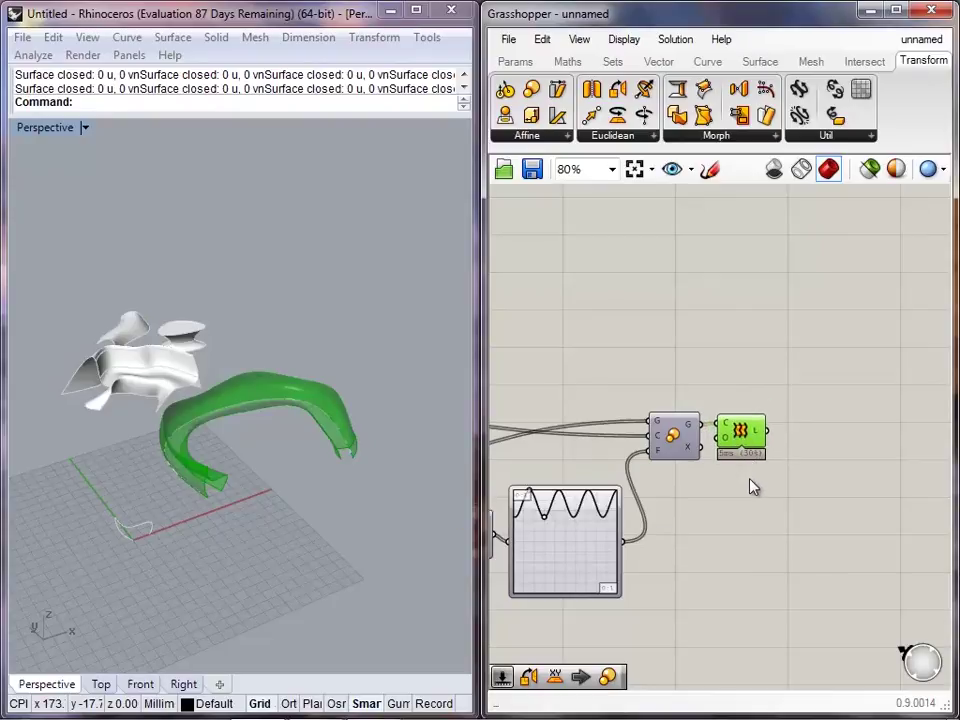
click(746, 481)
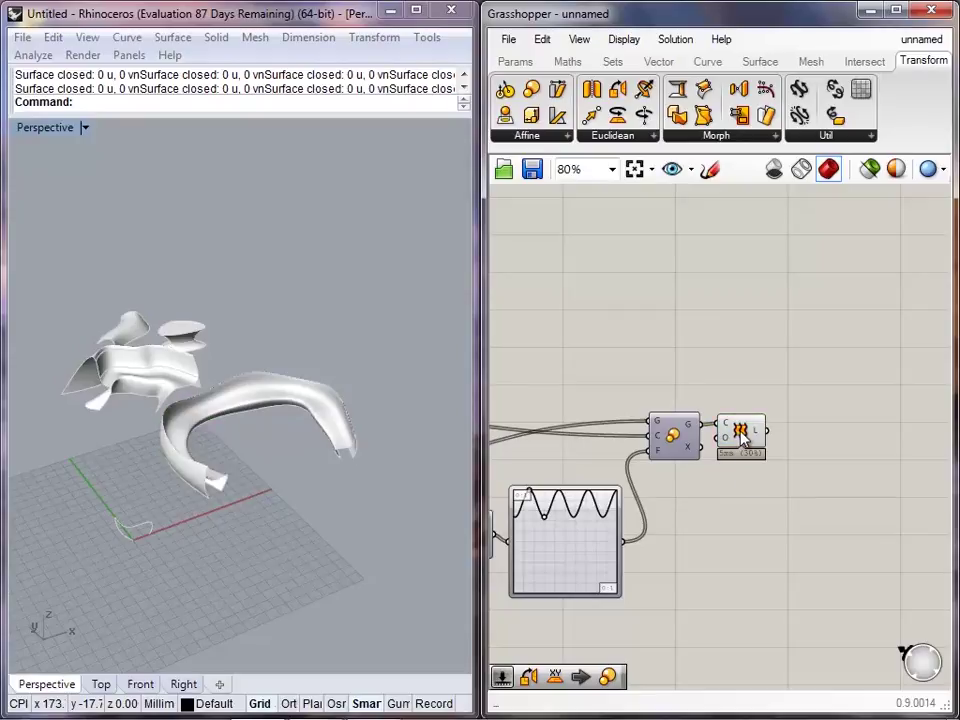
- Bake the arch Loft into Rhino on the Default layer with colour By Layer
scroll(741, 432, up, 5)
right_click(744, 433)
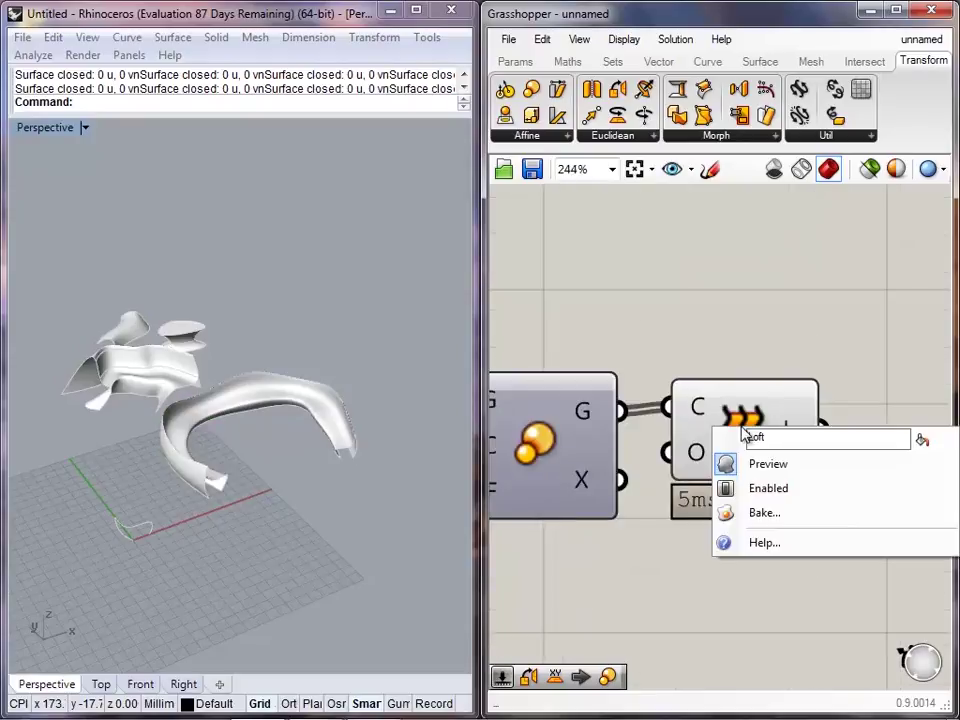
click(760, 513)
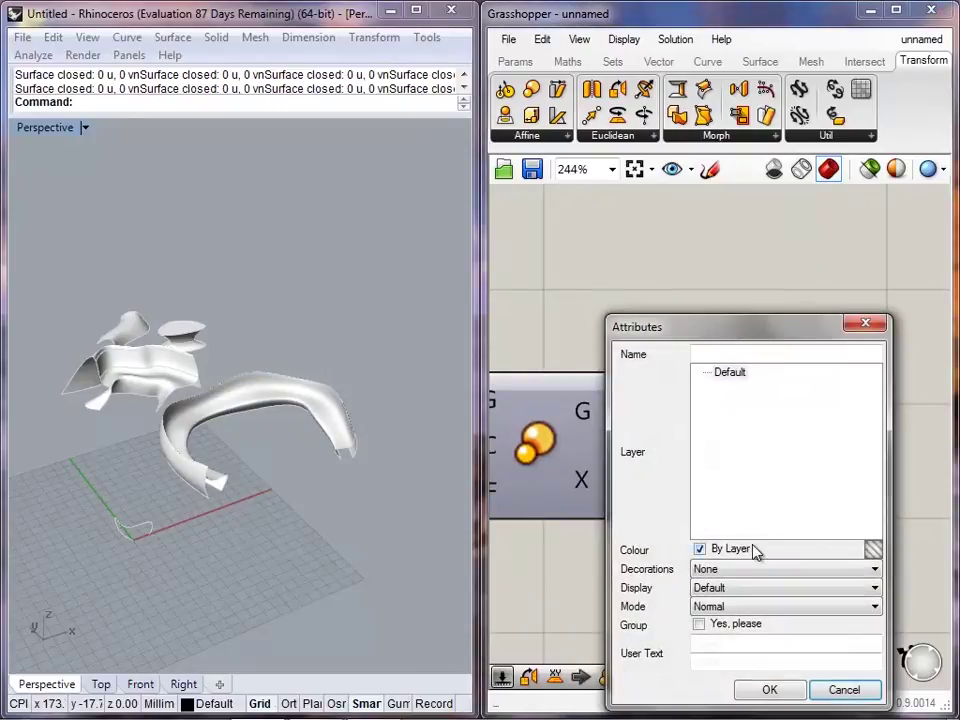
click(759, 698)
right_drag(275, 477, 280, 496)
scroll(314, 405, up, 6)
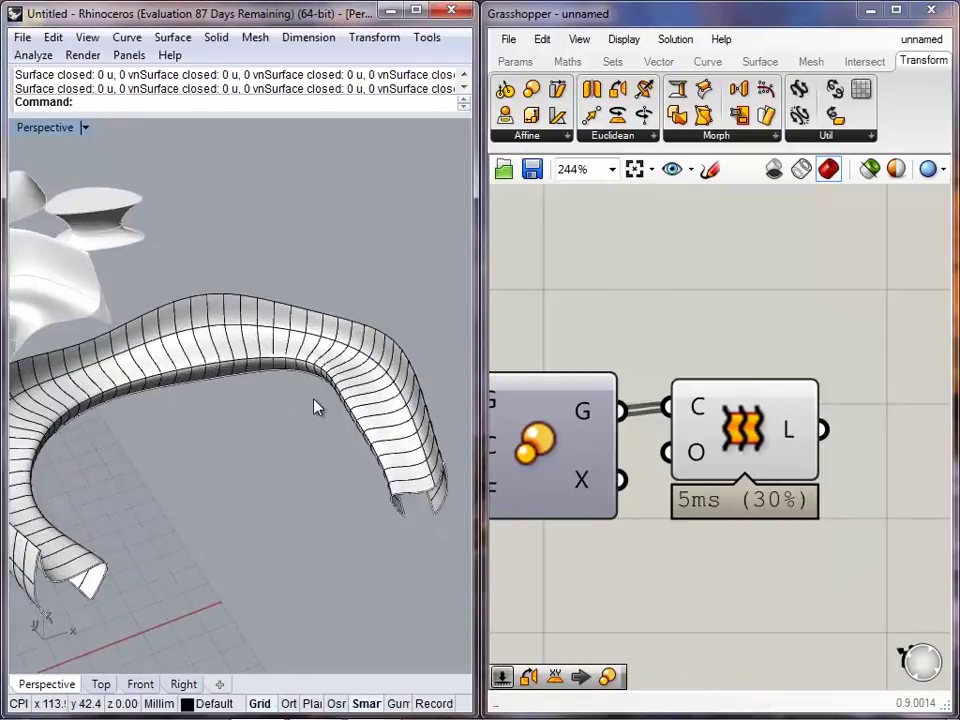
scroll(327, 388, up, 2)
scroll(298, 497, down, 7)
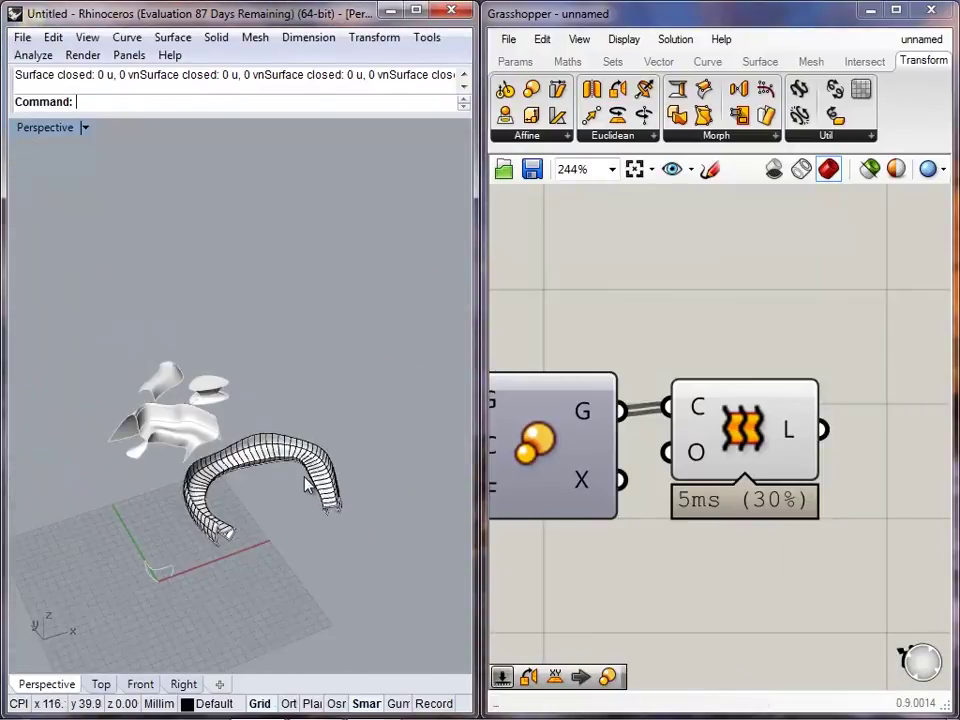
- Try moving the baked arch surface off the live loft preview in the Perspective viewport
scroll(307, 484, up, 3)
click(318, 474)
drag(317, 472, 258, 565)
click(349, 585)
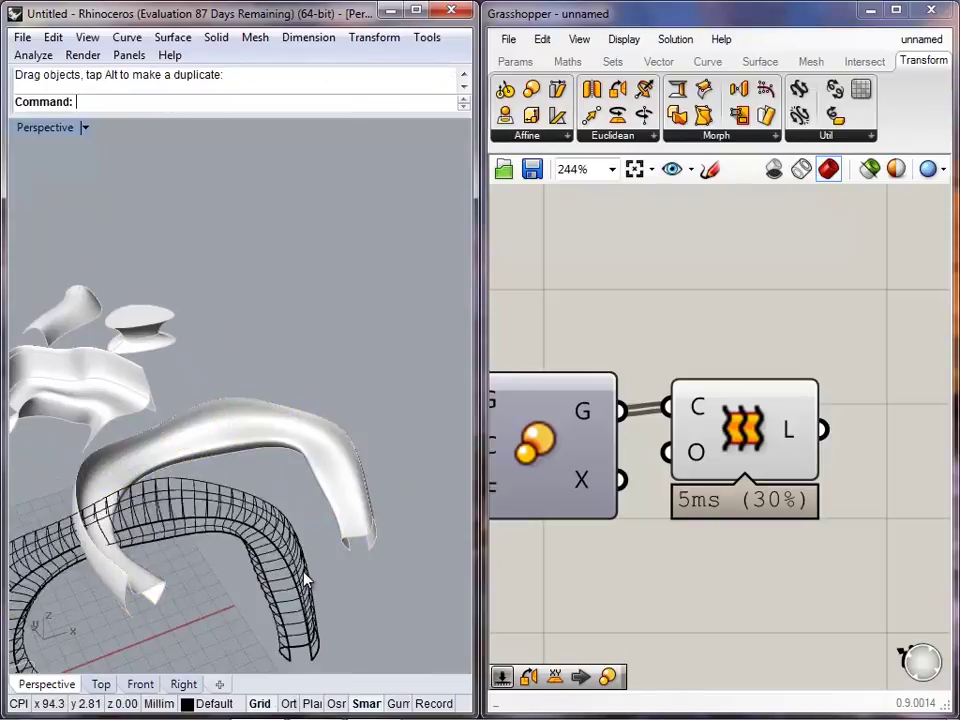
key(ctrl+z)
- Lower the frequency of the arch's sine graph with the Graph Mapper's low grip
scroll(590, 575, down, 4)
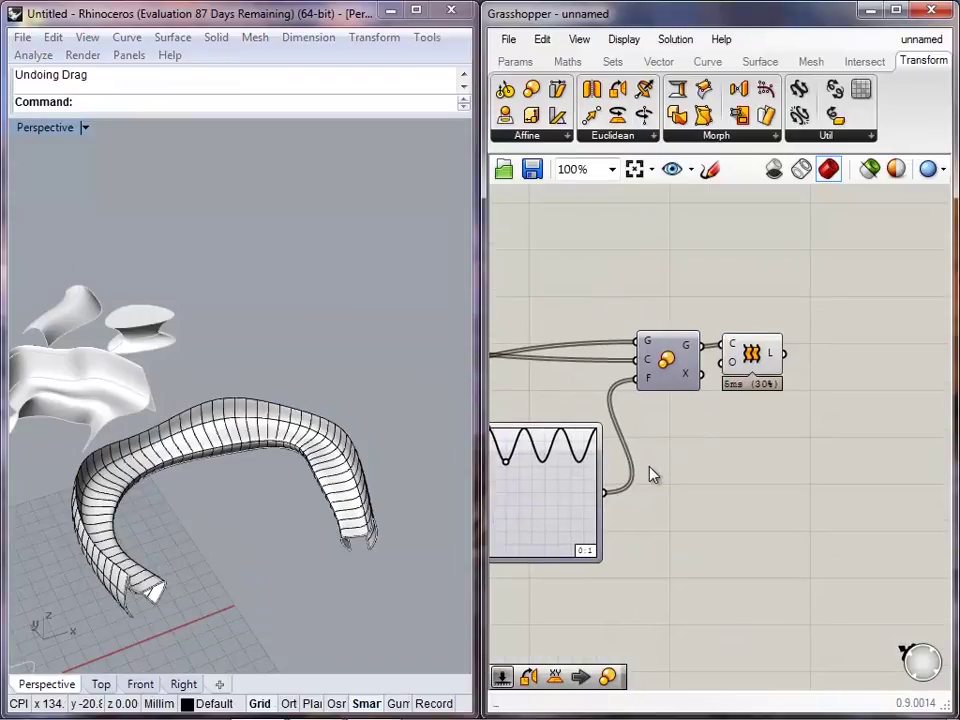
right_drag(588, 498, 720, 508)
drag(637, 470, 656, 491)
right_drag(880, 392, 823, 398)
click(832, 376)
right_drag(200, 510, 132, 422)
mouse_move(594, 491)
mouse_down()
mouse_move(584, 490)
mouse_move(595, 491)
mouse_up()
click(800, 507)
right_drag(150, 445, 206, 550)
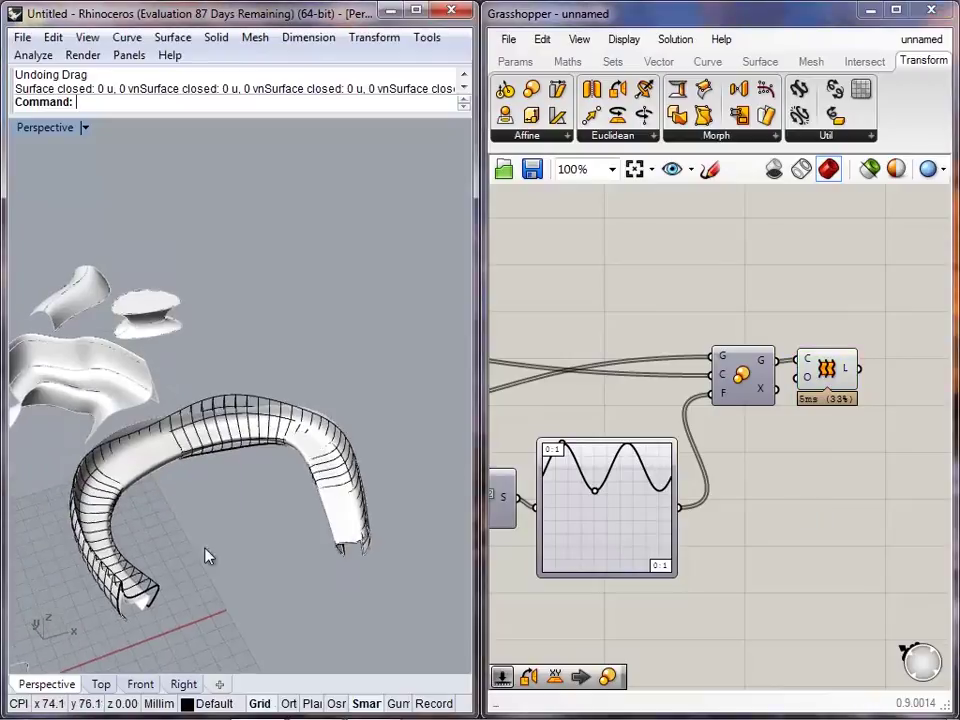
- Move the baked arch away from the live loft preview to a free spot behind it
click(229, 395)
drag(224, 396, 313, 252)
click(318, 354)
click(328, 340)
- Raise the sine graph's frequency to about five waves with its low grip to make the live arch wavier
drag(598, 500, 574, 488)
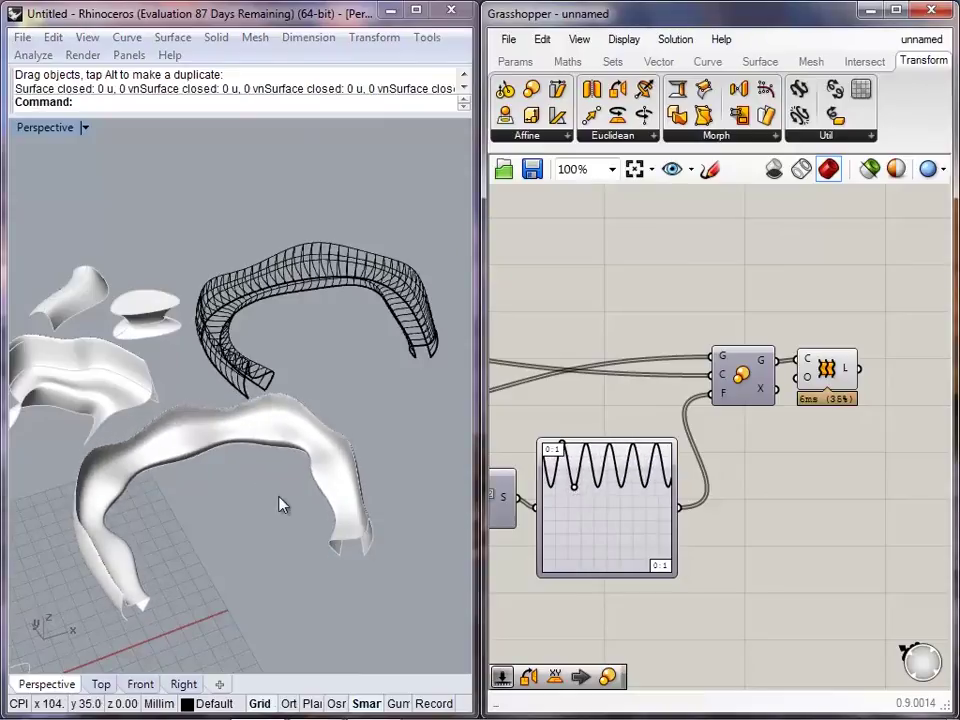
right_drag(280, 505, 264, 459)
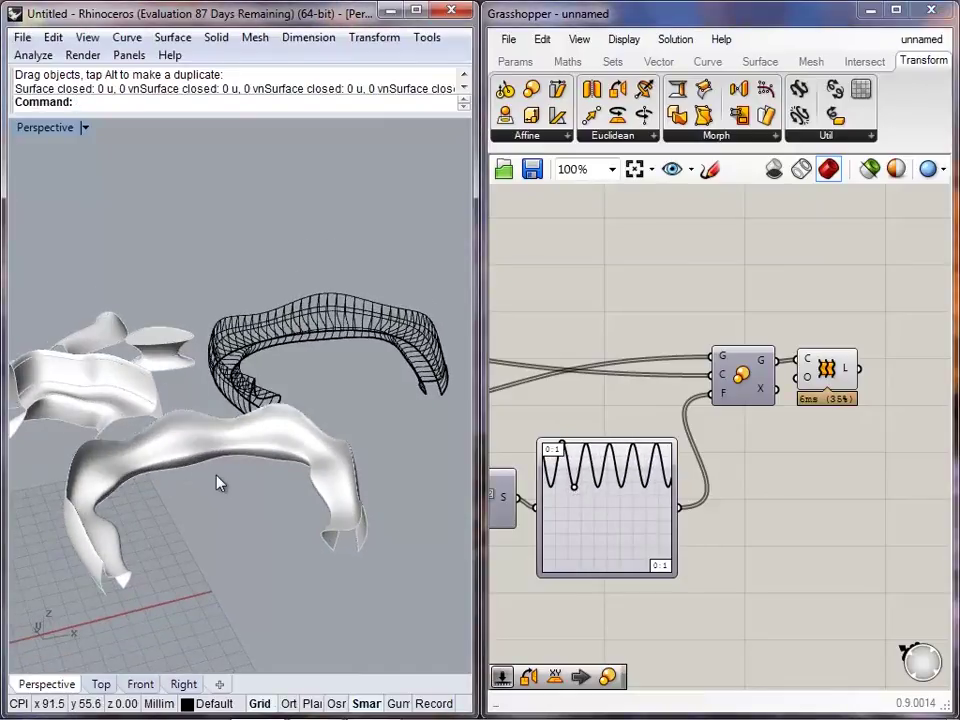
mouse_move(245, 508)
right_down()
mouse_move(234, 497)
mouse_move(249, 493)
right_up()
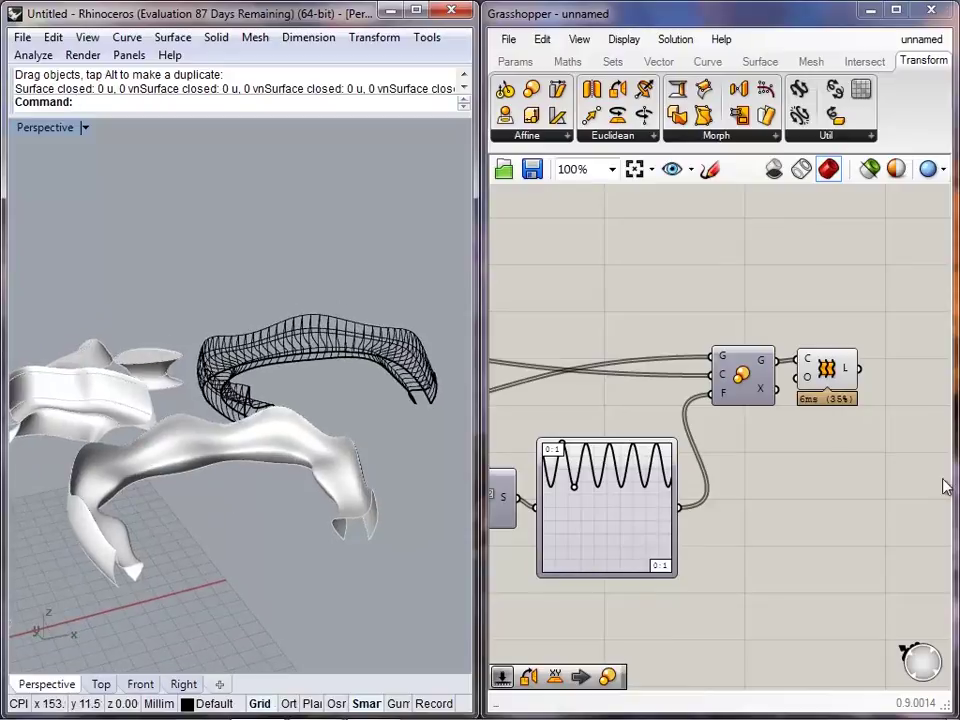
- Bake the wavier arch Loft on the Default layer with colour By Layer and move the baked copy aside
right_click(827, 368)
click(765, 453)
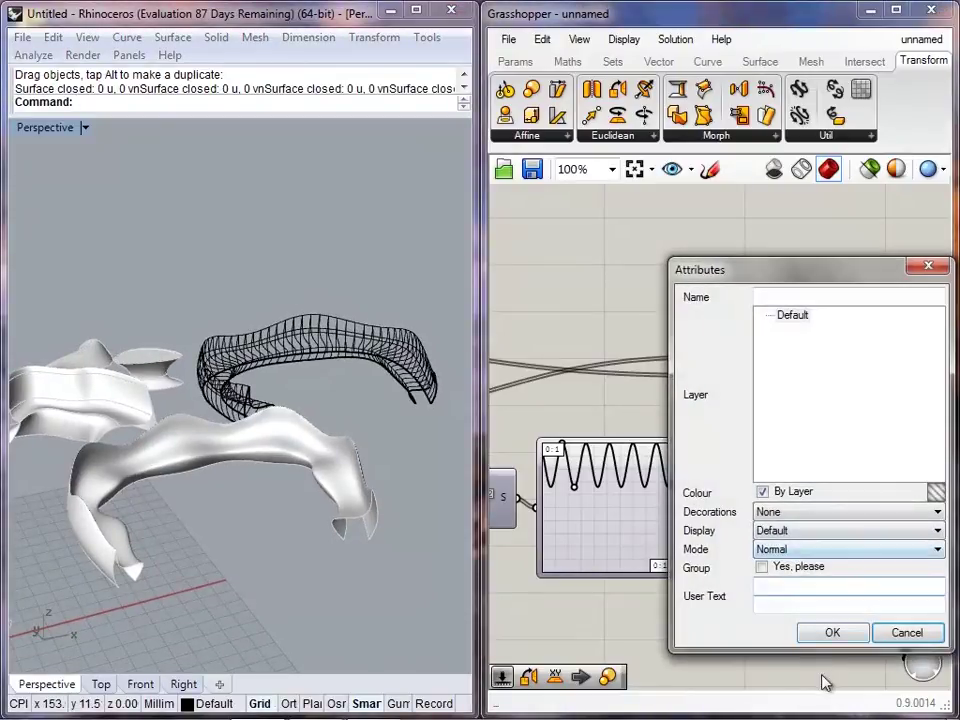
click(815, 632)
drag(194, 447, 324, 403)
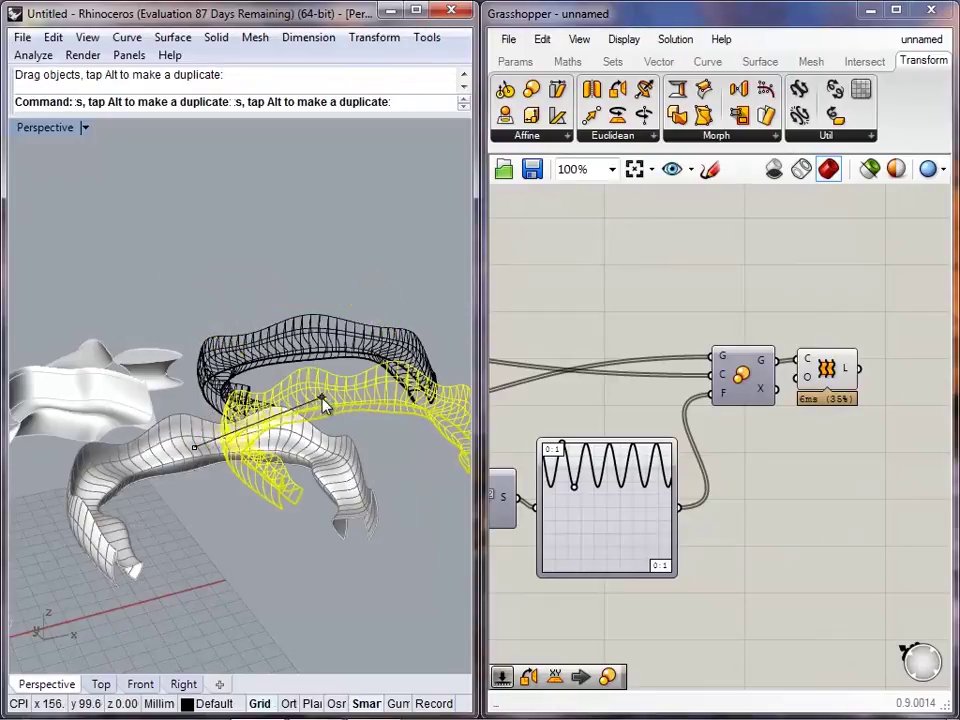
- Delete both baked arch surfaces from the Rhino model, the wavier one first
click(281, 375)
right_drag(305, 385, 296, 472)
click(384, 430)
click(291, 429)
key(Delete)
click(240, 347)
key(Delete)
- Undo the last arch deletion and select the restored baked arch to check it
right_drag(197, 508, 280, 510)
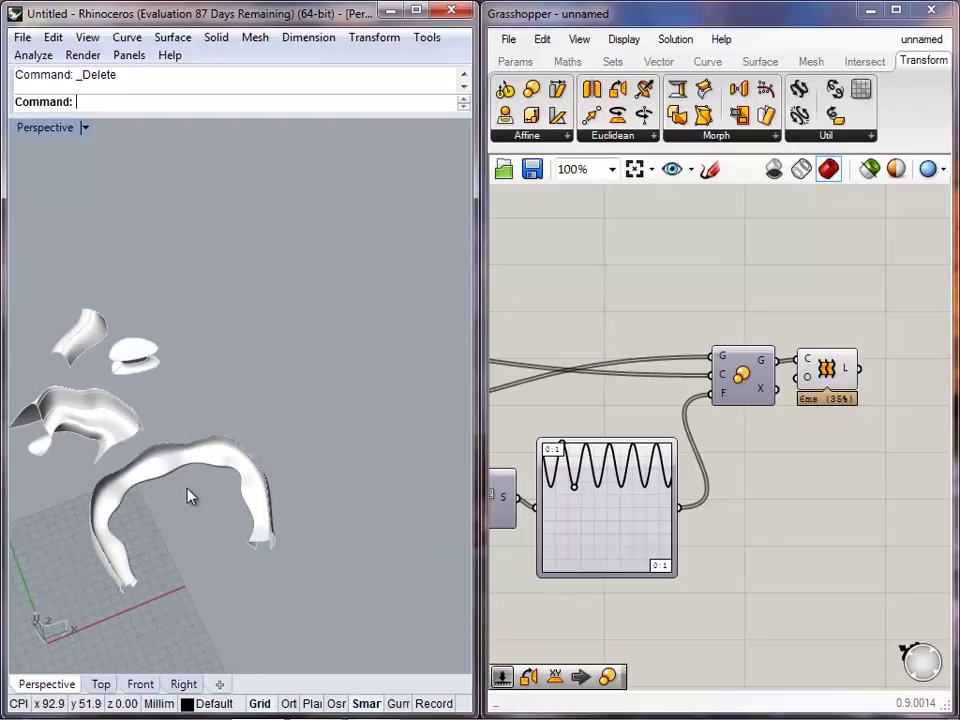
key(ctrl+z)
click(298, 514)
click(317, 380)
click(335, 445)
right_drag(335, 443, 322, 425)
click(330, 384)
click(285, 370)
- Set the Perspective viewport to Shaded display around the restored baked arch
scroll(228, 323, up, 9)
scroll(110, 398, up, 5)
right_drag(197, 504, 218, 499)
scroll(227, 477, down, 7)
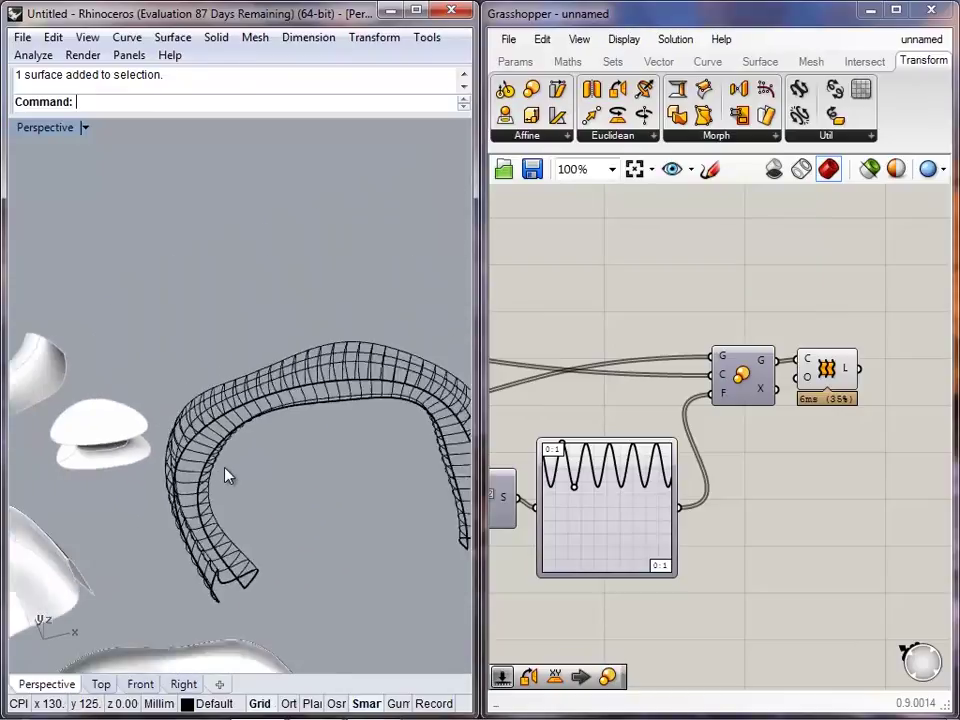
scroll(235, 482, down, 3)
scroll(223, 495, up, 5)
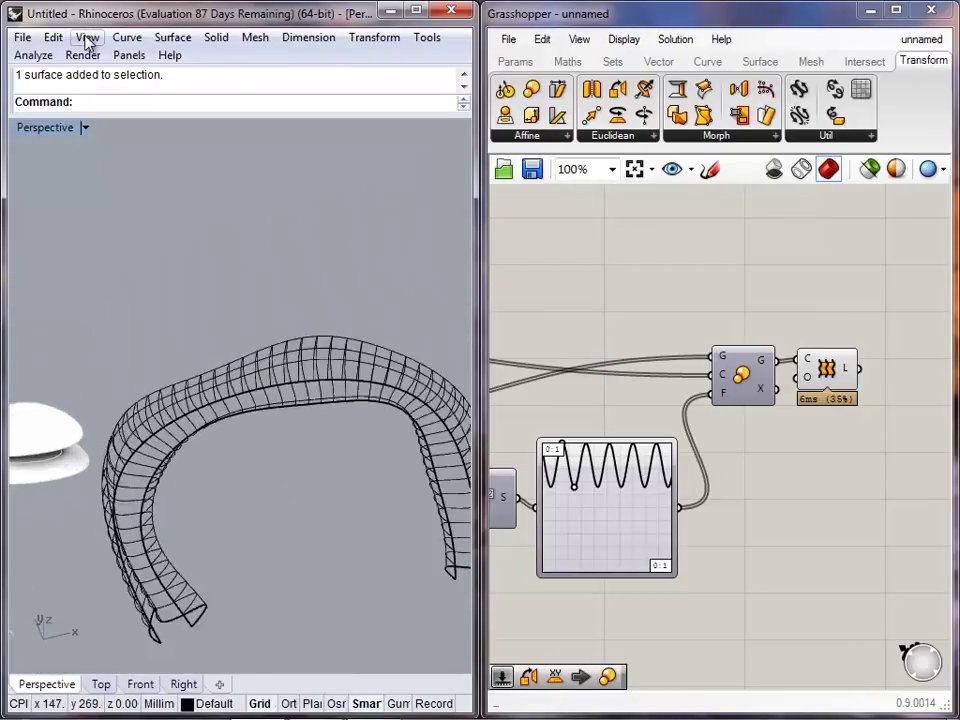
click(87, 40)
mouse_move(82, 55)
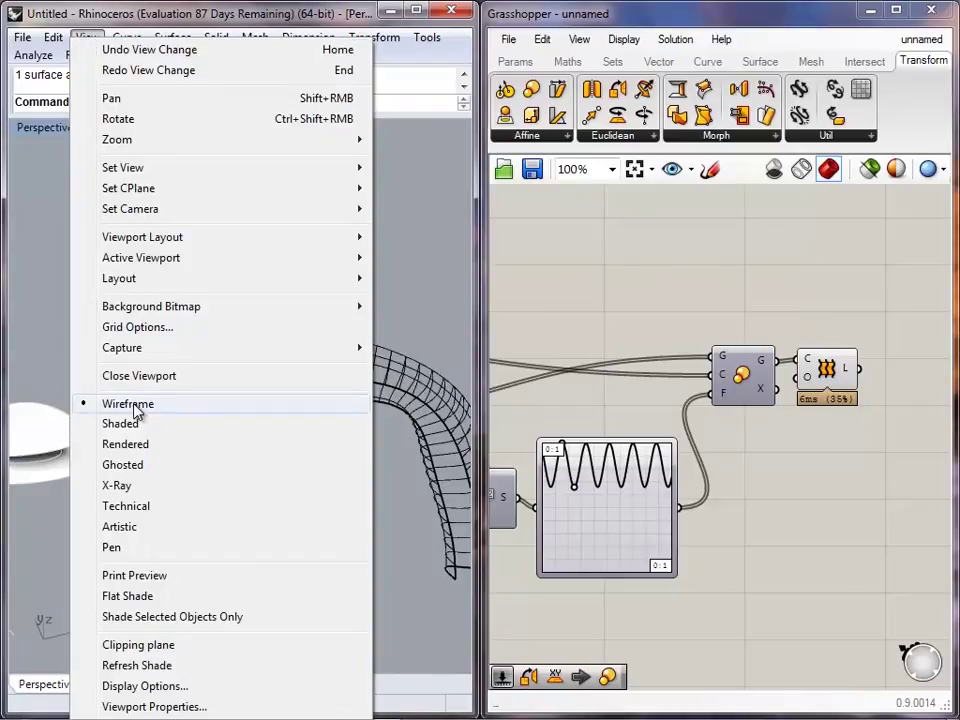
click(133, 422)
- Examine the baked arch's end and the live loft surfaces up close in Shaded display
mouse_move(133, 424)
right_down()
mouse_move(392, 489)
mouse_move(280, 405)
mouse_move(246, 394)
right_up()
scroll(352, 597, up, 12)
click(306, 498)
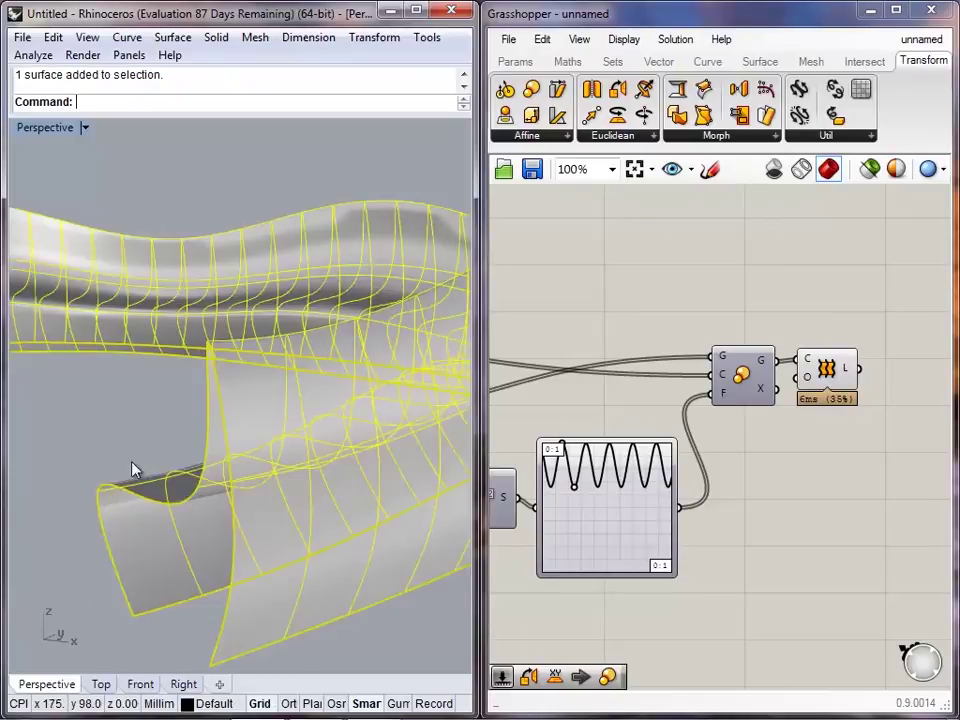
click(133, 463)
scroll(134, 460, down, 9)
scroll(134, 460, down, 12)
shift+right_drag(134, 460, 40, 463)
right_drag(265, 472, 278, 496)
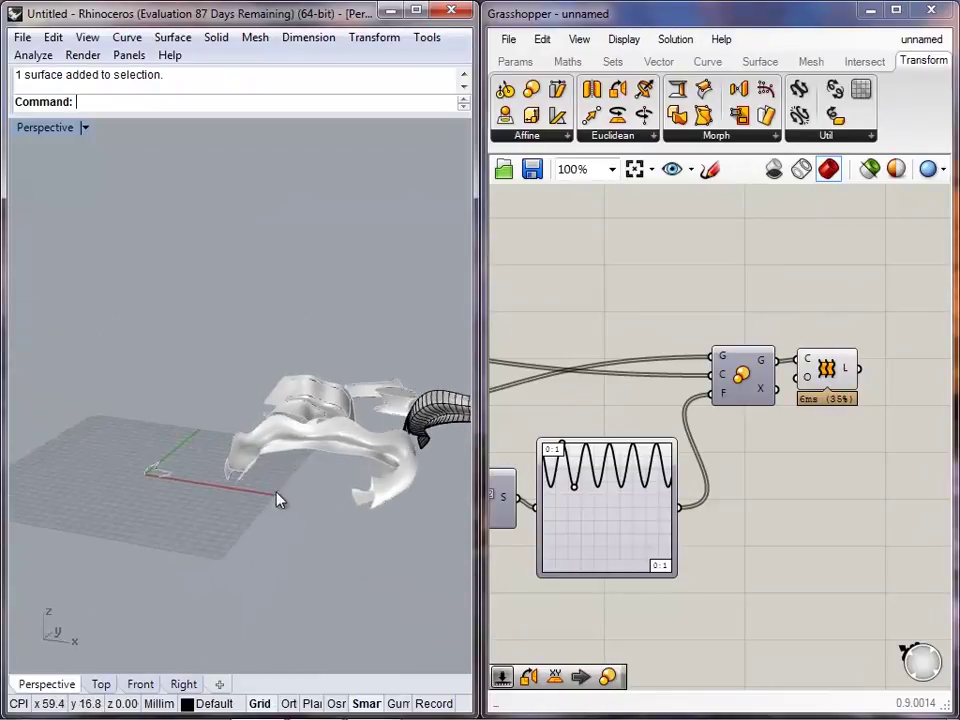
scroll(272, 450, up, 11)
scroll(273, 460, up, 2)
right_drag(215, 408, 272, 475)
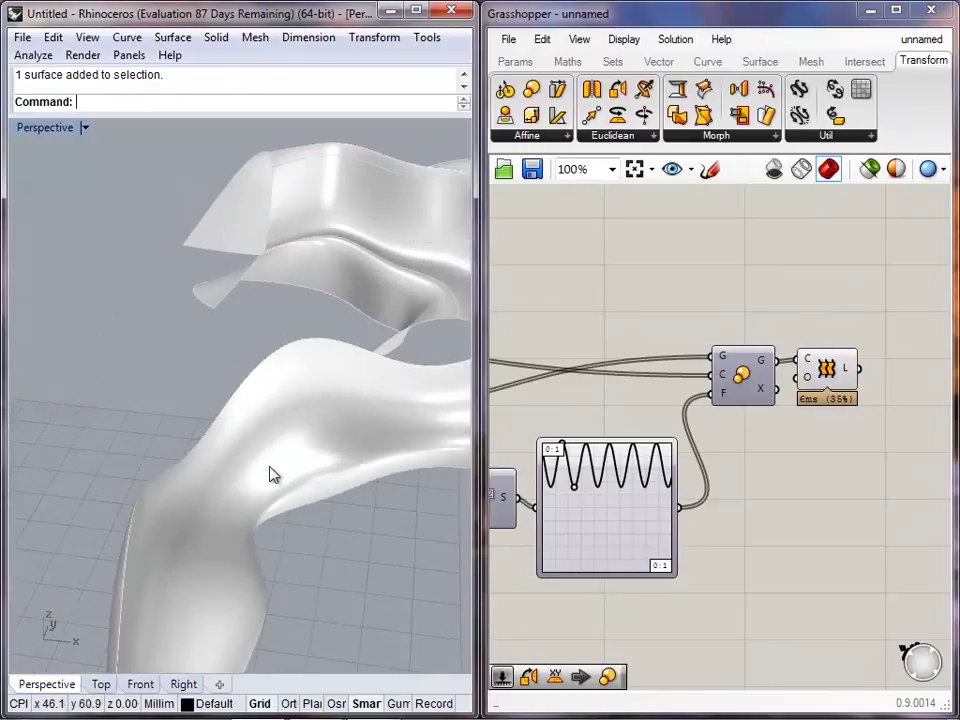
right_drag(331, 478, 198, 428)
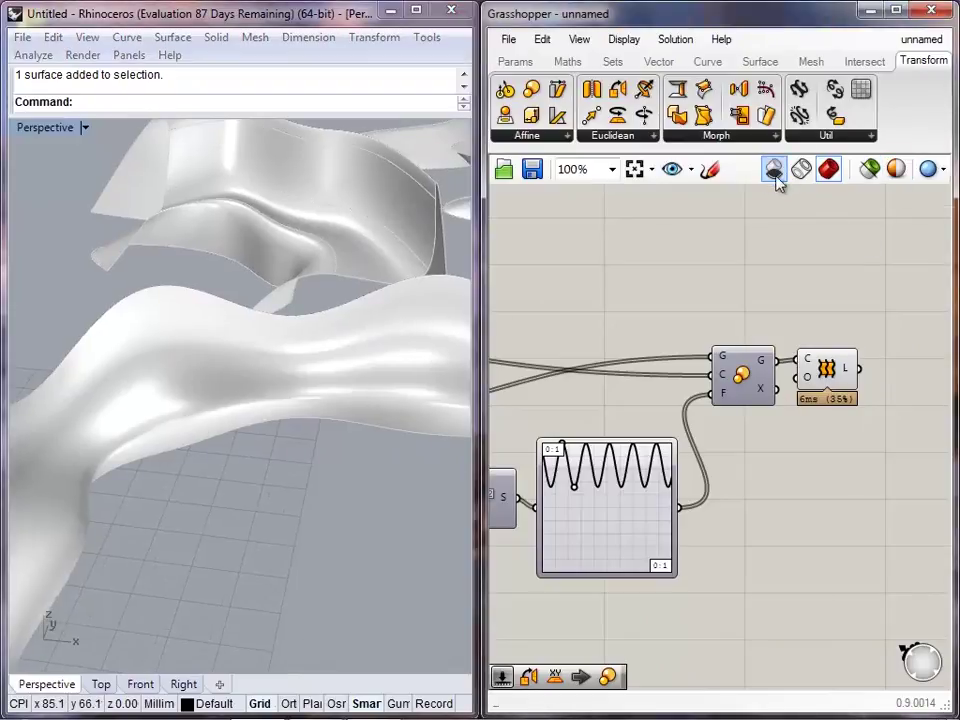
- Switch the Grasshopper preview to wireframe and back to shaded, and check the baked arch by selecting it
click(800, 170)
click(828, 175)
mouse_move(385, 345)
shift+right_down()
mouse_move(157, 364)
mouse_move(75, 405)
shift+right_up()
scroll(239, 355, down, 5)
click(202, 364)
click(284, 447)
right_drag(340, 405, 306, 440)
- Return the Perspective viewport to Wireframe display and check the baked arch by selecting and deselecting it
click(88, 37)
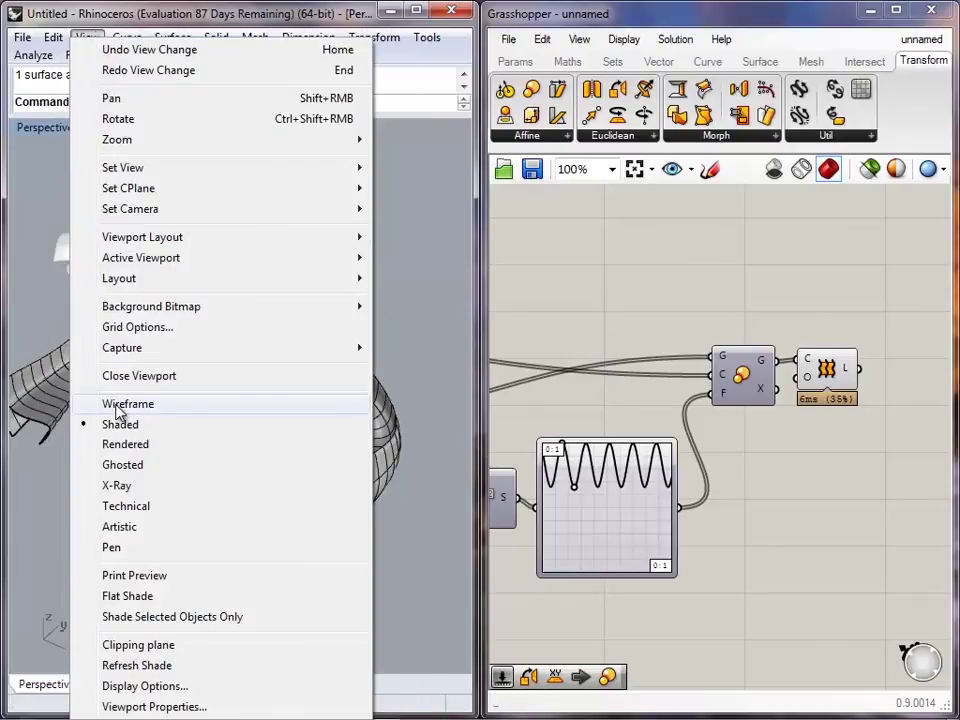
click(119, 405)
right_drag(244, 408, 318, 381)
click(318, 382)
scroll(313, 443, down, 2)
scroll(313, 443, down, 4)
right_drag(298, 431, 317, 438)
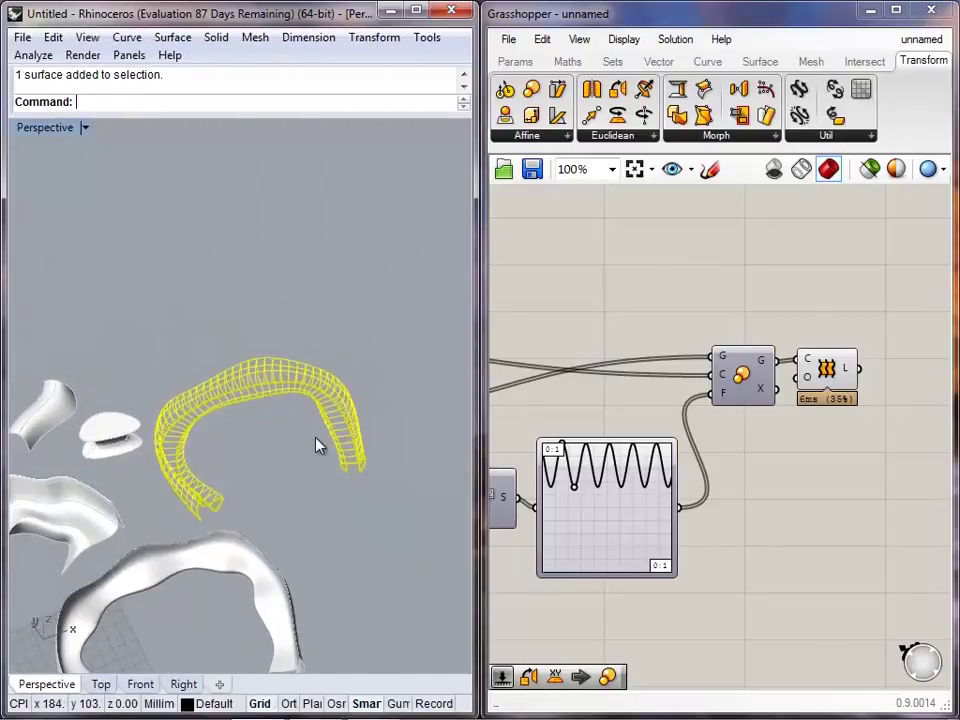
click(291, 440)
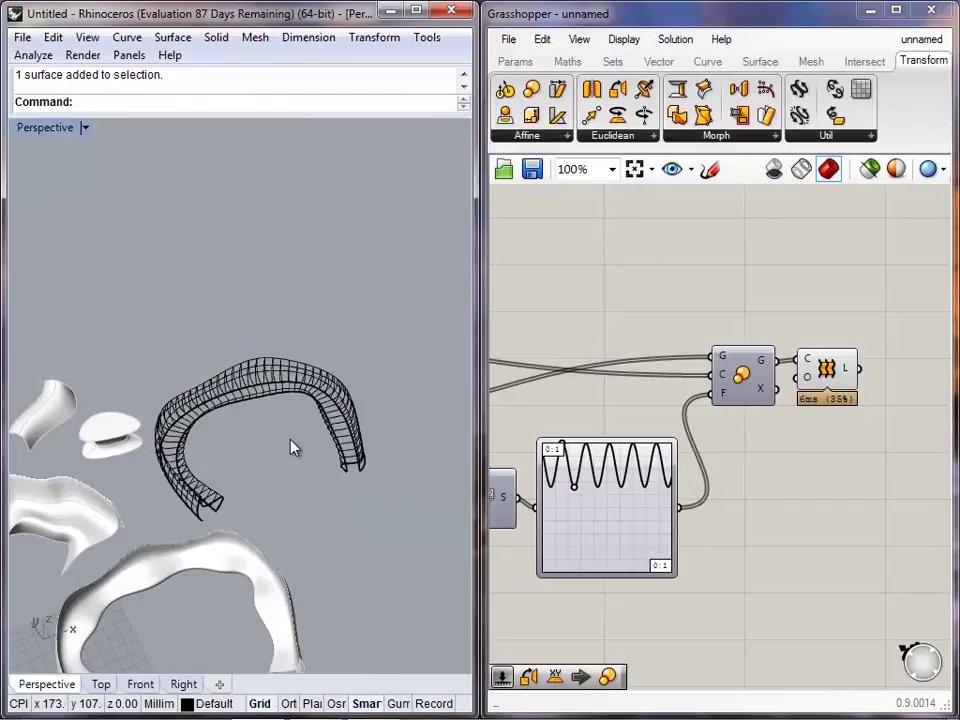
- Delete the remaining baked arch from the Rhino model
click(246, 402)
click(260, 419)
click(268, 392)
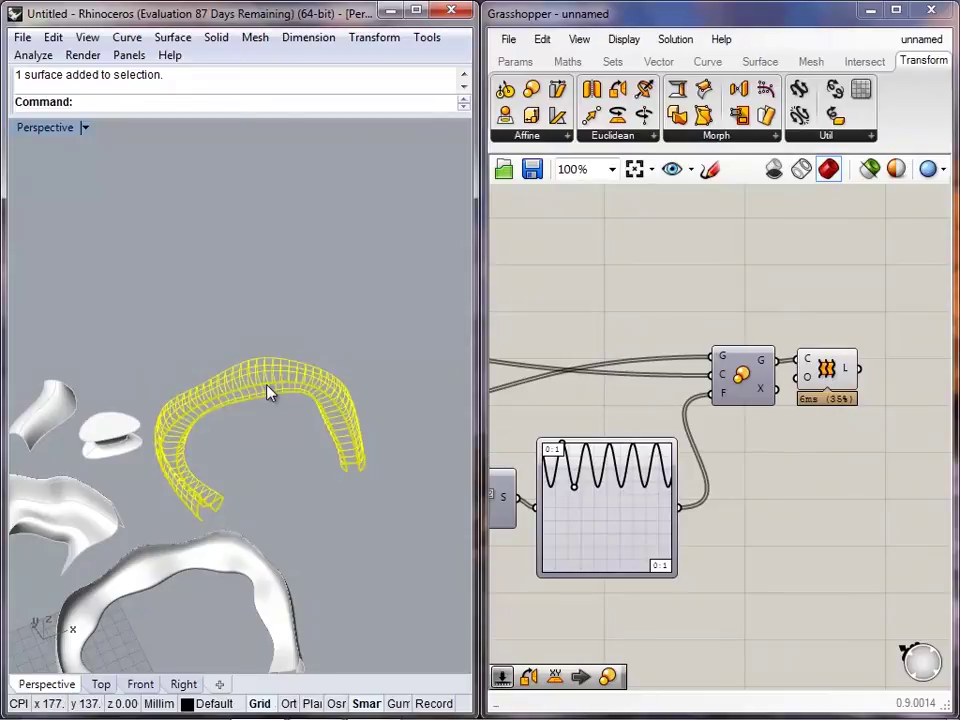
key(Delete)
- Lower the sine graph's frequency to about two waves with the Graph Mapper's low grip to smooth the arch
shift+right_drag(229, 465, 258, 369)
scroll(224, 590, up, 5)
right_drag(240, 588, 370, 442)
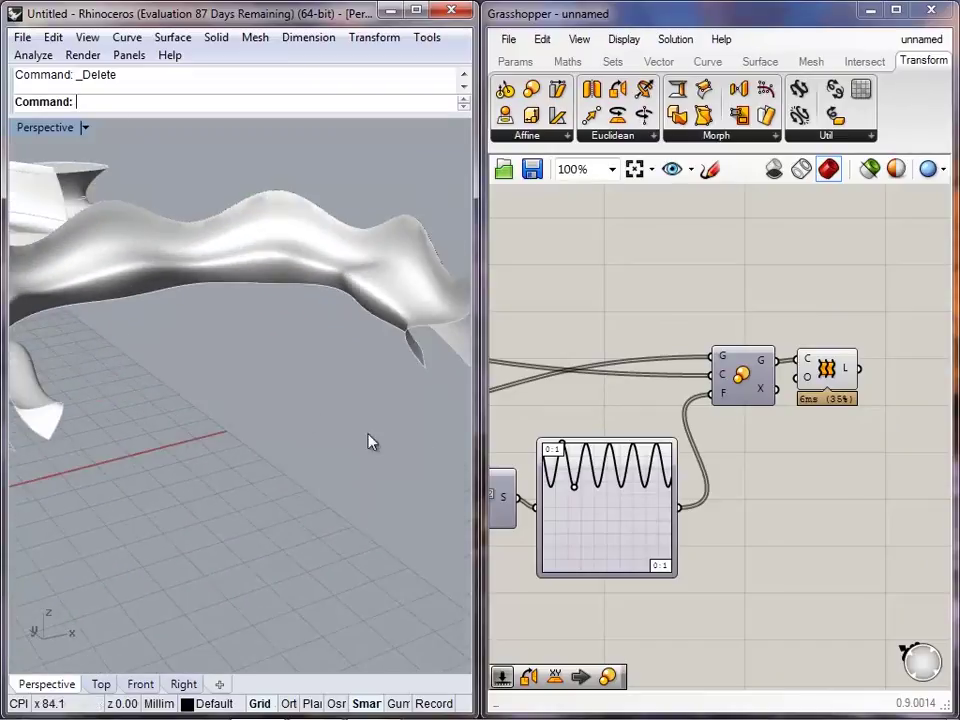
mouse_move(578, 489)
mouse_down()
mouse_move(571, 482)
mouse_move(589, 481)
mouse_up()
shift+right_drag(403, 398, 191, 362)
scroll(191, 378, up, 7)
scroll(197, 382, down, 10)
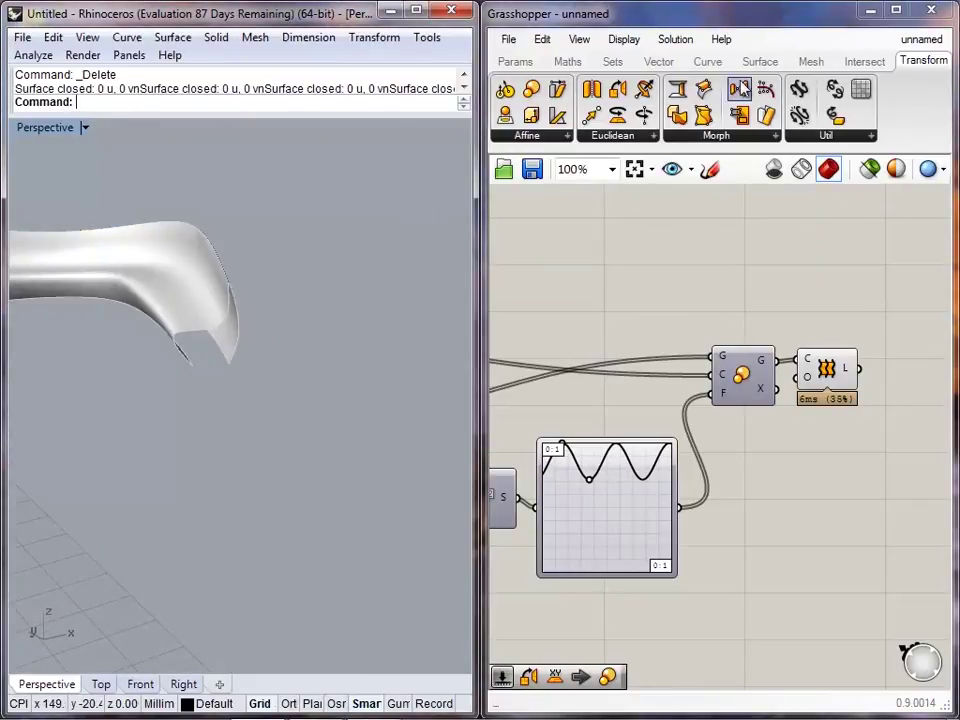
- Add a Cap Holes component beside the arch Loft, feed it the Loft output, and inspect the arch's open end
click(762, 64)
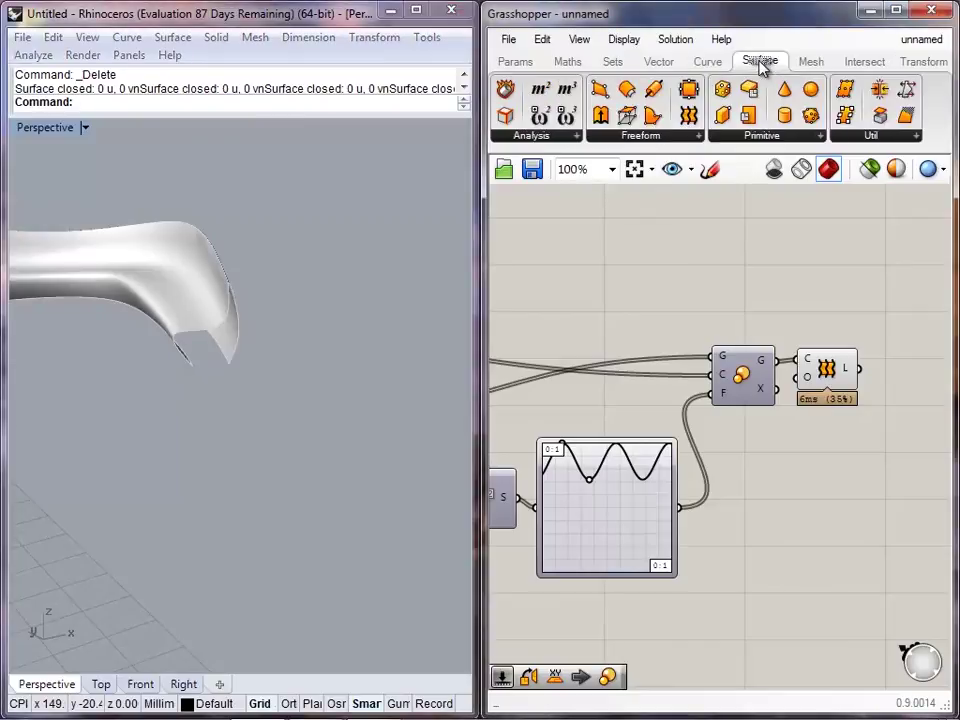
drag(880, 118, 912, 375)
right_drag(894, 406, 782, 395)
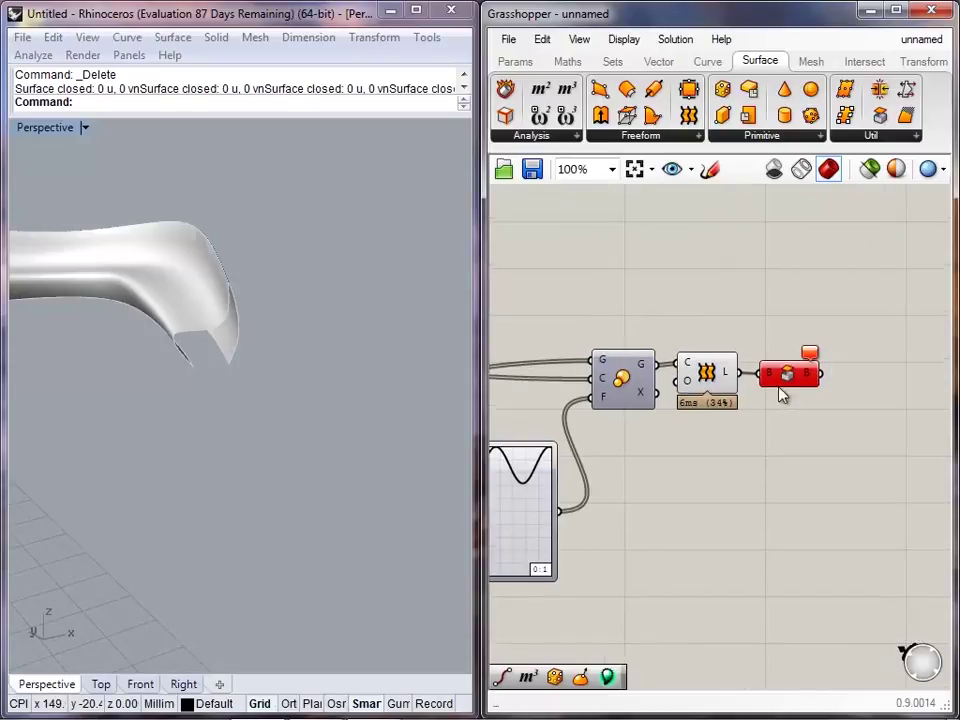
right_drag(218, 390, 212, 433)
scroll(212, 426, down, 5)
shift+right_drag(156, 412, 430, 440)
scroll(304, 436, up, 7)
mouse_move(318, 425)
right_down()
mouse_move(337, 433)
mouse_move(348, 421)
mouse_move(307, 421)
mouse_move(320, 411)
right_up()
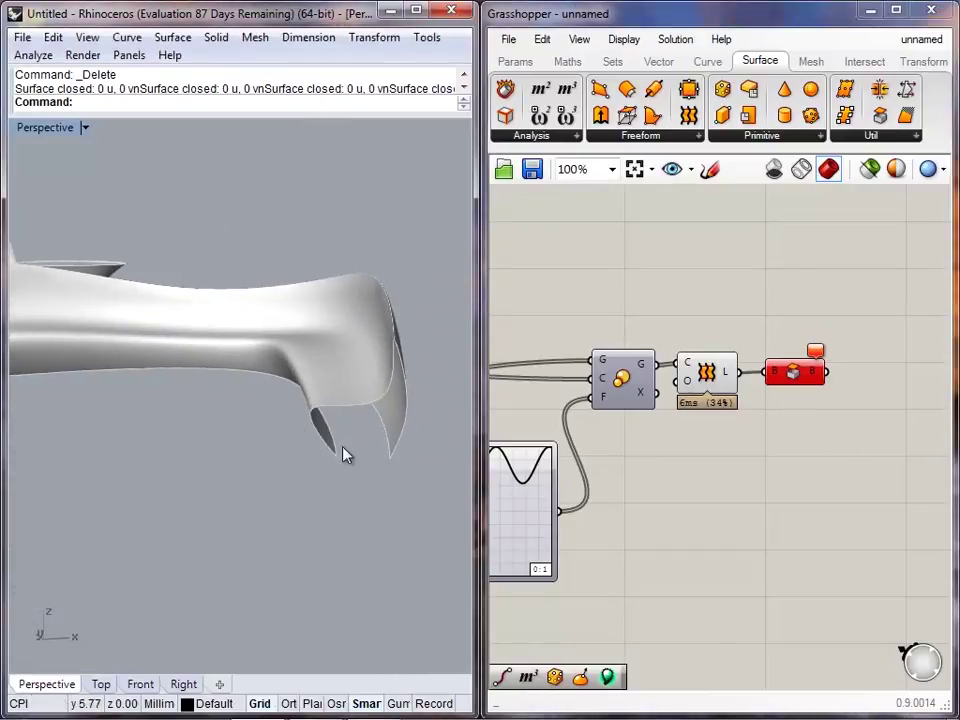
- Close the open profile curve by moving its free end control point onto the start point, and adjust a neighbouring control point
right_drag(243, 374, 400, 412)
scroll(246, 445, down, 8)
scroll(246, 480, up, 12)
click(274, 447)
click(282, 466)
right_drag(282, 466, 266, 390)
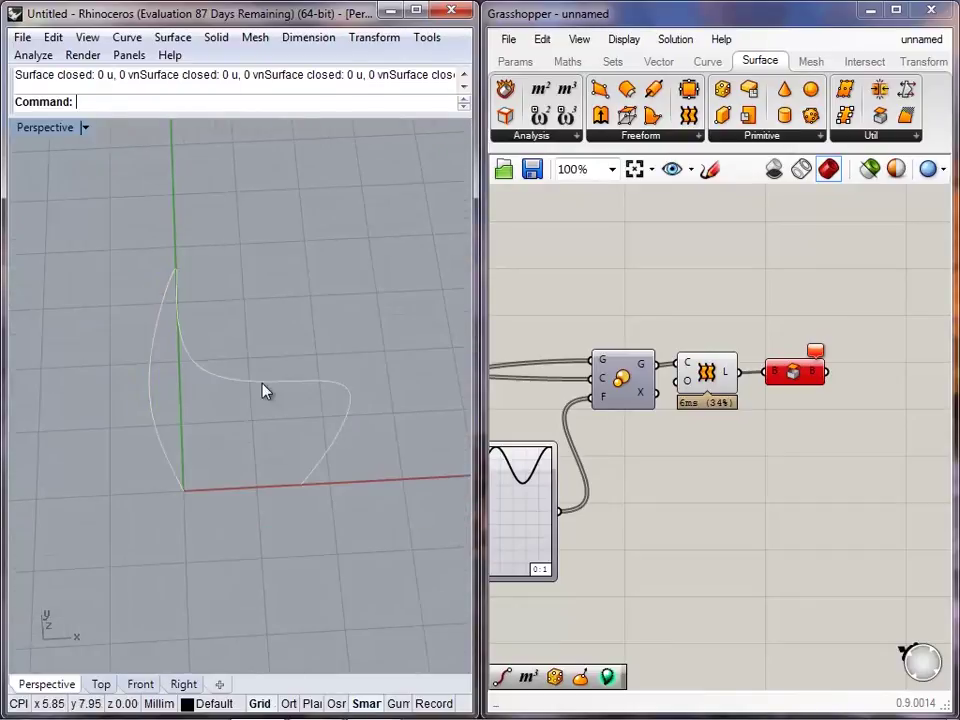
click(324, 432)
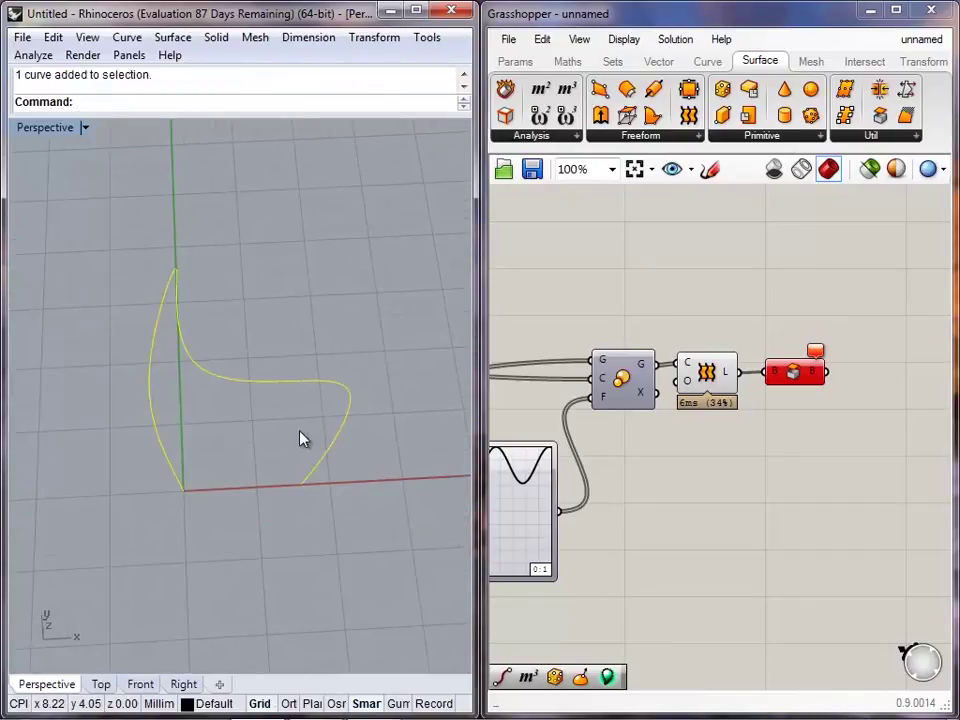
key(F10)
click(300, 486)
drag(300, 486, 184, 490)
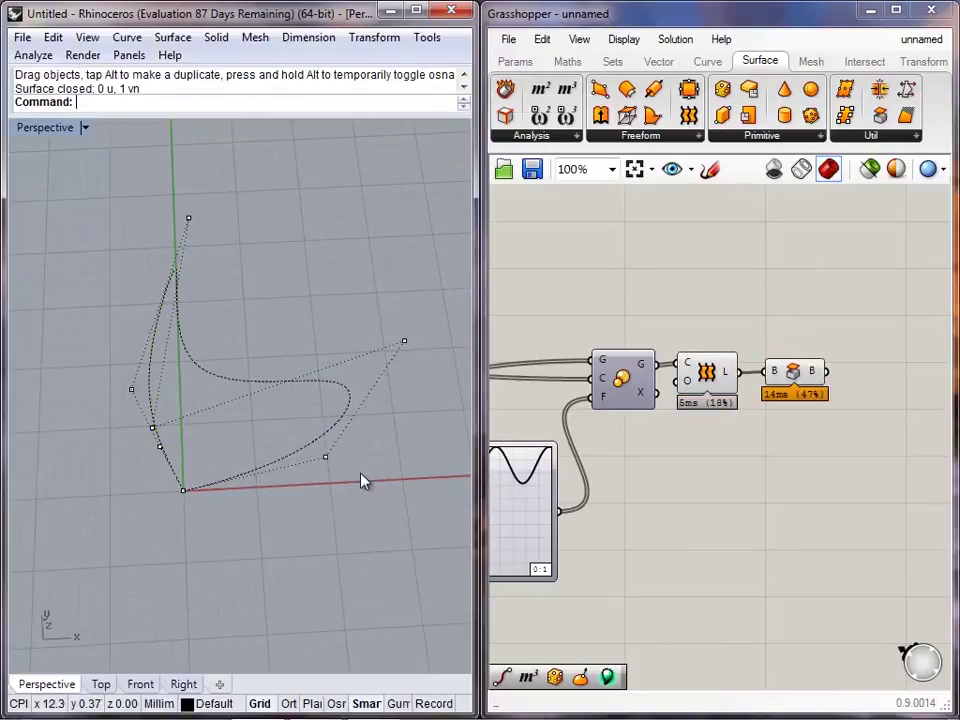
drag(327, 458, 376, 494)
- Examine the lofted sweep and its capped ends built from the closed profile
shift+right_drag(440, 425, 225, 457)
scroll(228, 455, down, 12)
shift+right_drag(350, 422, 248, 338)
scroll(340, 326, up, 10)
shift+right_drag(172, 374, 218, 359)
click(806, 374)
click(814, 417)
right_drag(252, 397, 250, 505)
scroll(142, 426, up, 5)
scroll(179, 416, down, 15)
shift+right_drag(250, 505, 430, 345)
scroll(289, 419, up, 8)
mouse_move(289, 419)
right_down()
mouse_move(233, 493)
mouse_move(225, 525)
mouse_move(234, 536)
mouse_move(279, 402)
right_up()
scroll(235, 524, up, 9)
scroll(232, 524, down, 4)
- Undo the control point moves on the profile curve and hide its control points
key(ctrl+z)
key(ctrl+z)
scroll(279, 392, up, 5)
key(Escape)
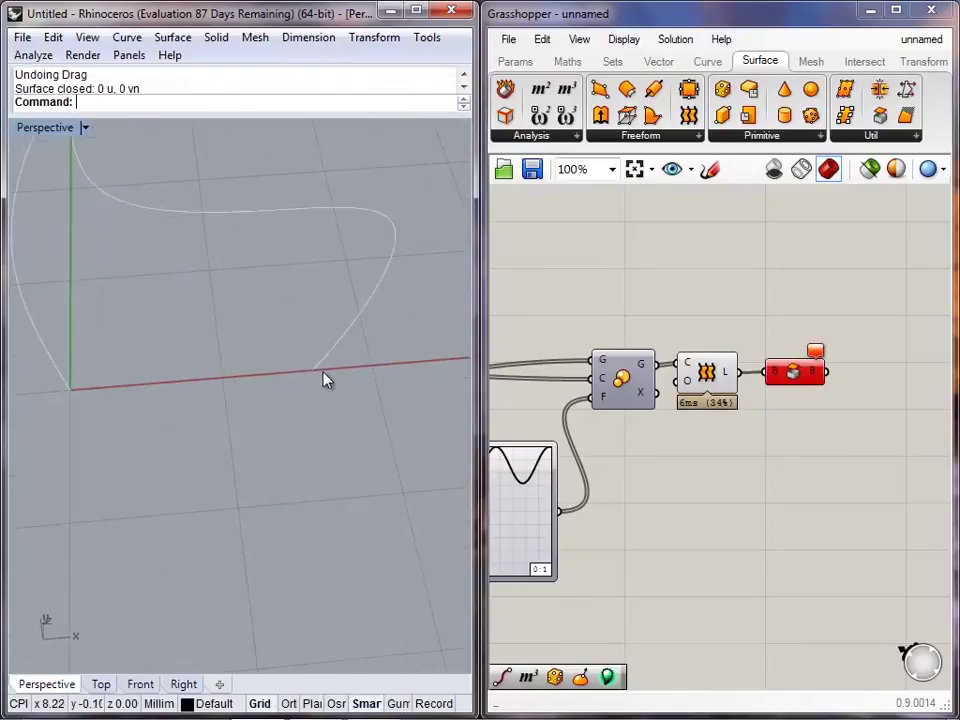
- Shift all components from the perpendicular frames onward away from the curve parameters to make room on the canvas
click(314, 370)
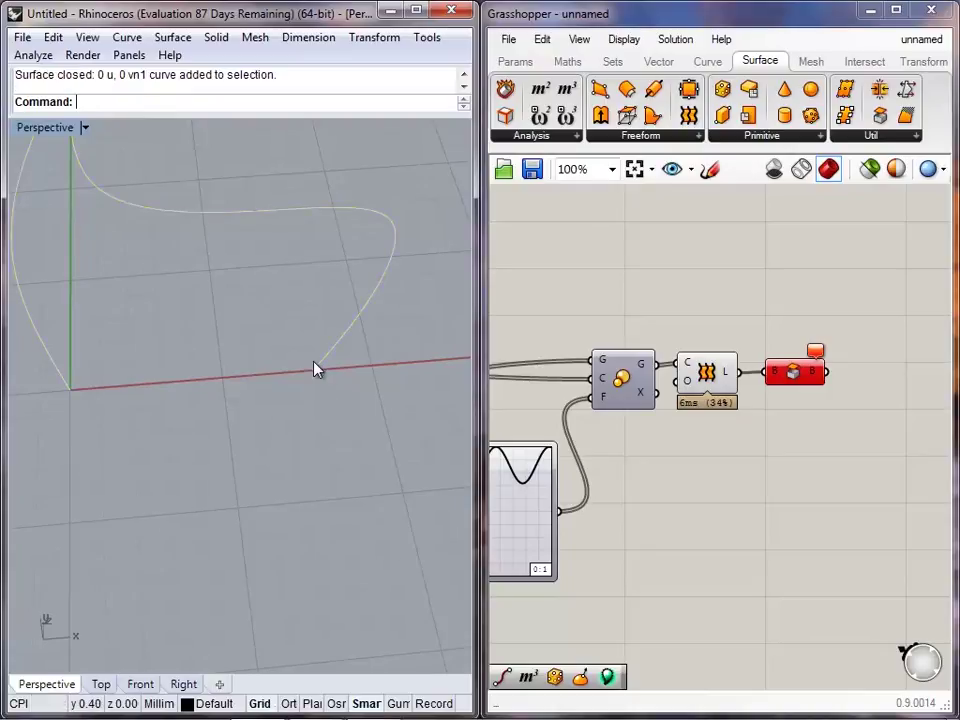
scroll(716, 415, down, 5)
scroll(716, 415, down, 3)
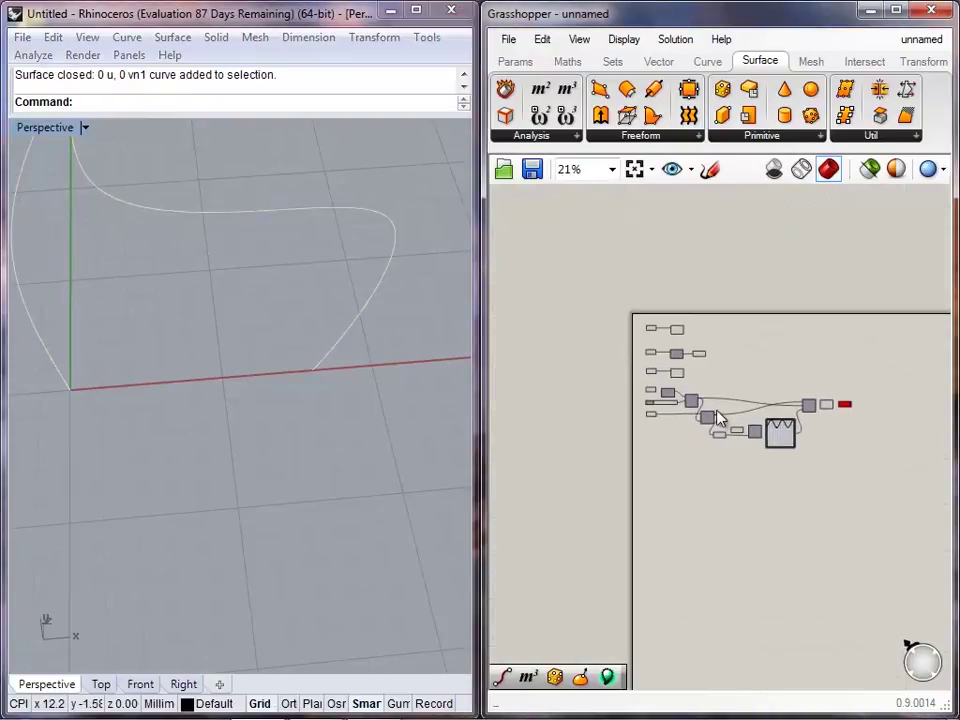
drag(827, 470, 677, 401)
scroll(677, 401, up, 7)
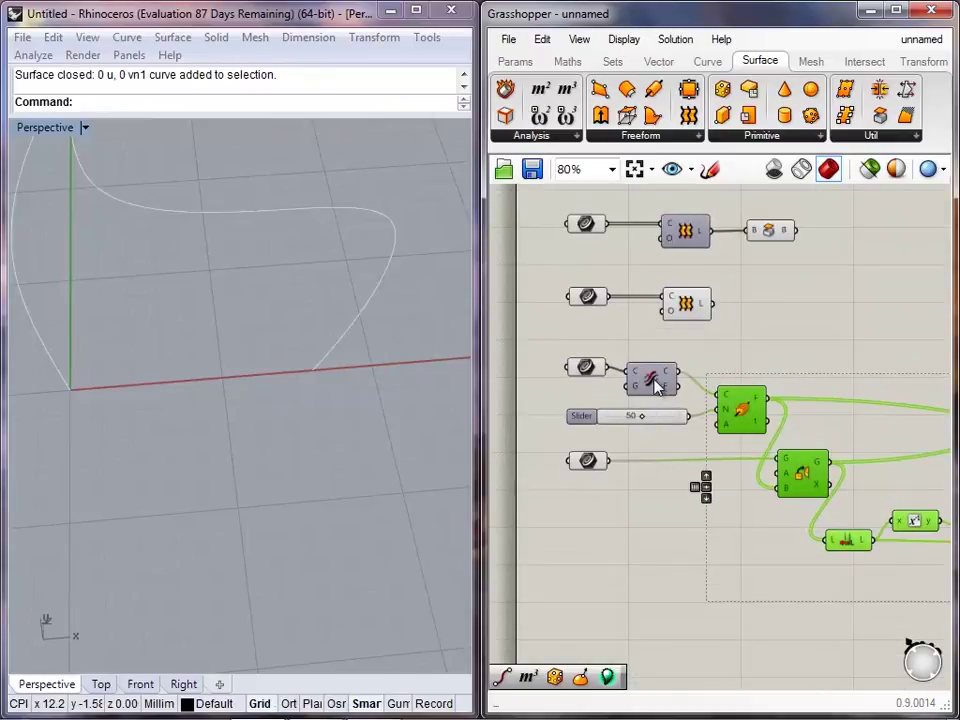
right_drag(719, 455, 658, 431)
drag(671, 399, 771, 404)
click(622, 336)
- Move the profile's geometry parameter further below the slider
right_click(590, 350)
click(759, 335)
scroll(759, 335, down, 2)
click(605, 402)
drag(607, 406, 607, 415)
click(576, 415)
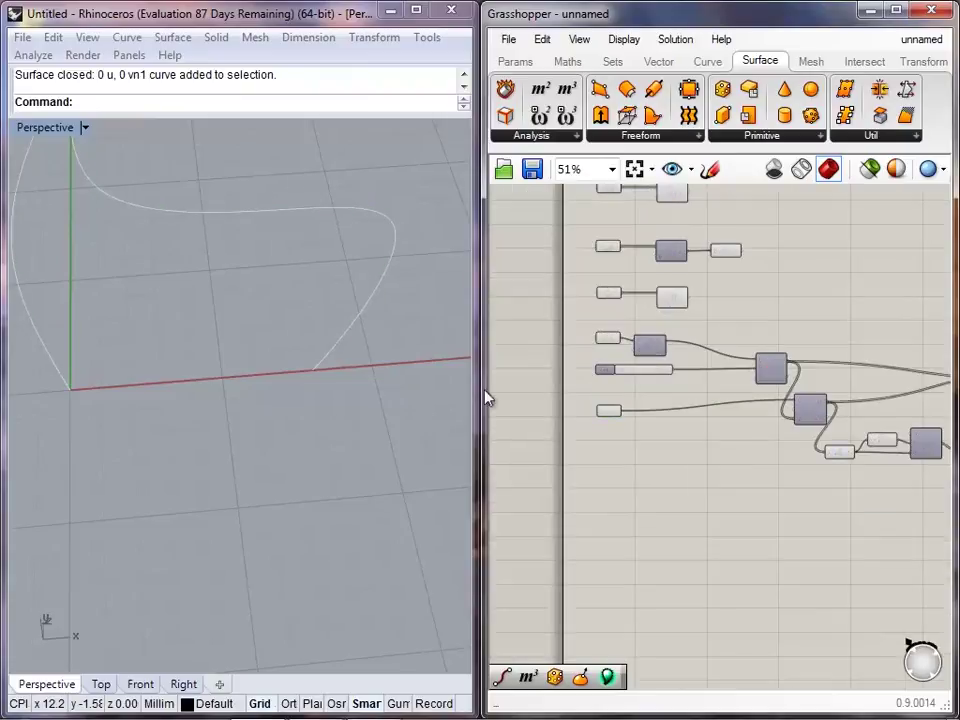
- Add an End Points component below the profile's geometry parameter and connect the parameter to its C input
shift+right_drag(334, 330, 356, 384)
click(613, 412)
click(732, 430)
shift+right_drag(227, 390, 237, 456)
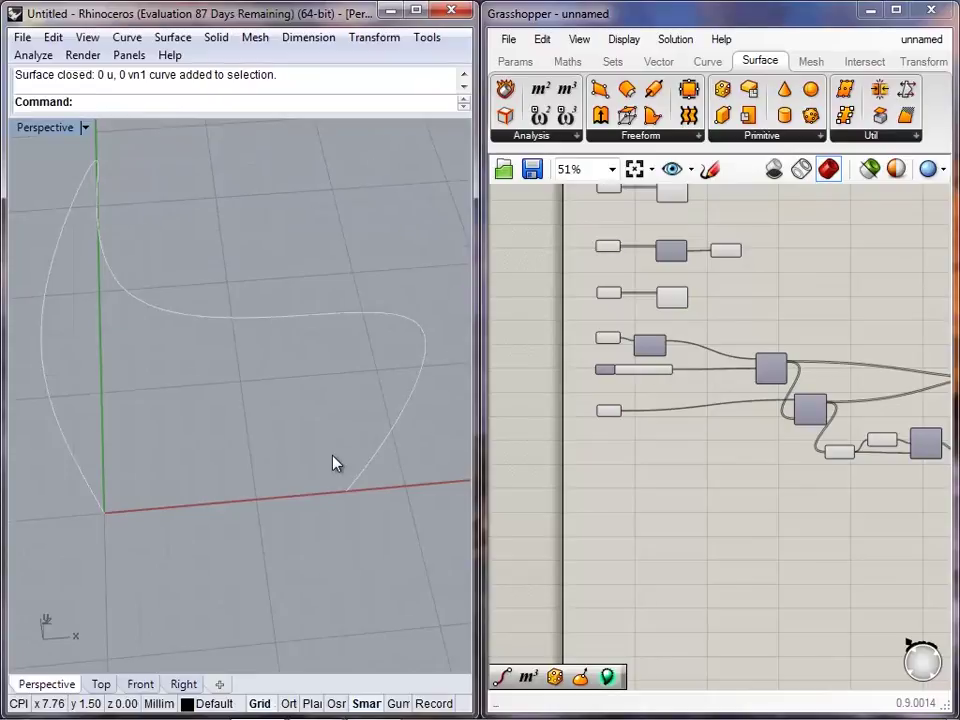
click(104, 513)
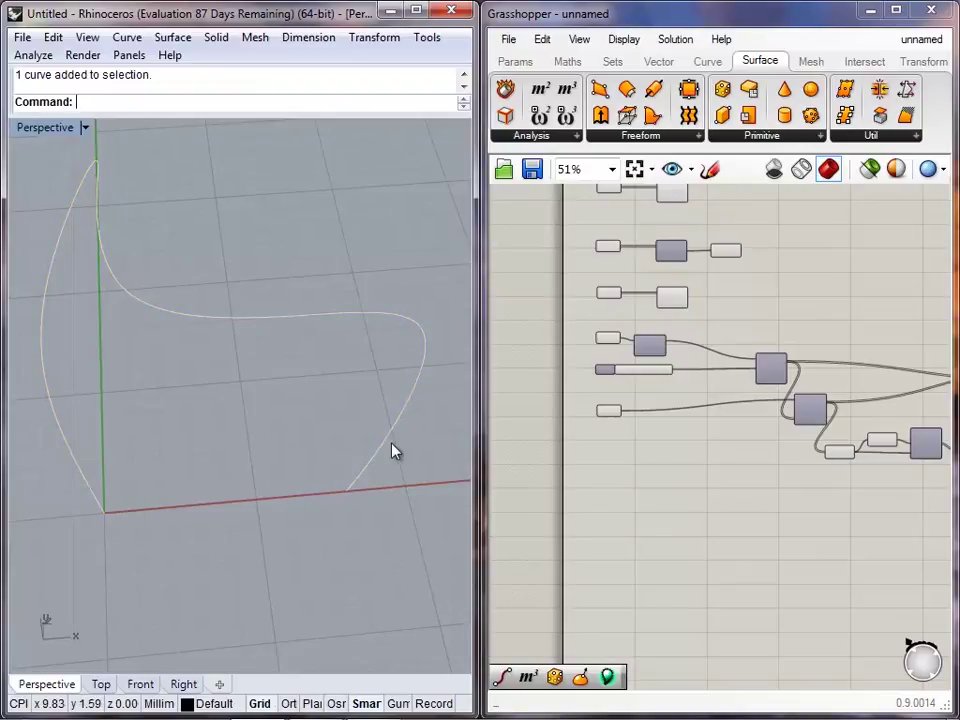
right_drag(652, 449, 628, 434)
scroll(612, 424, up, 4)
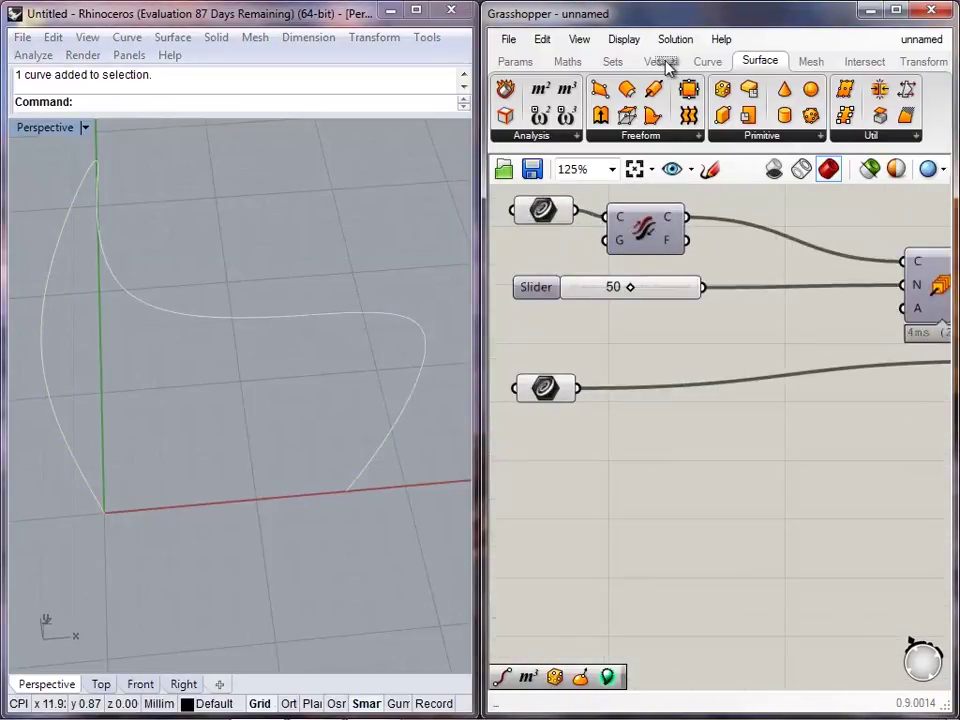
click(707, 62)
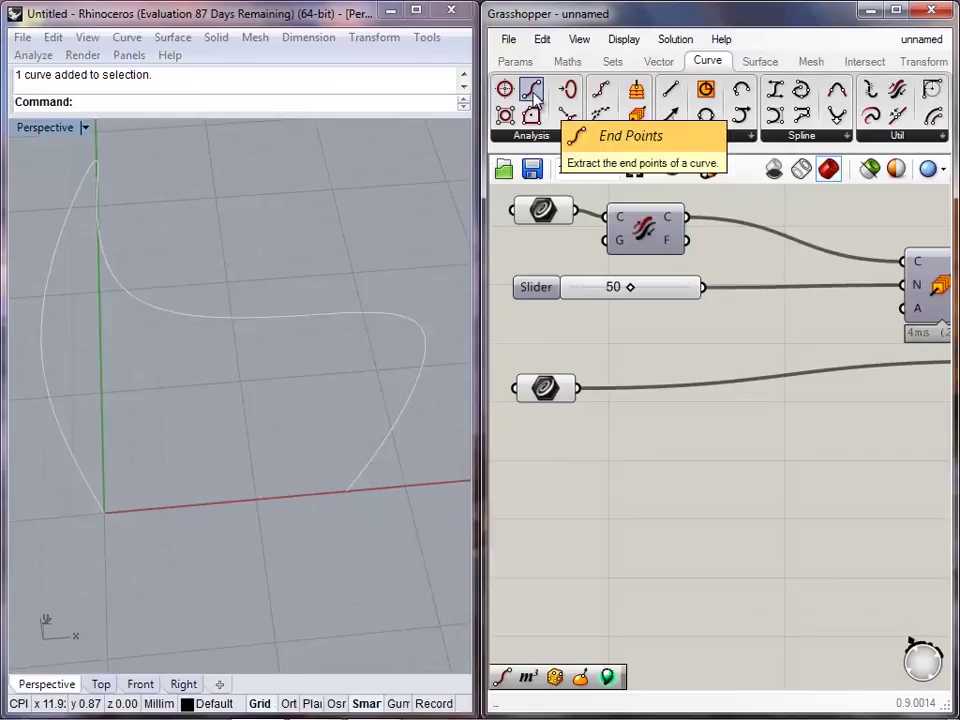
drag(533, 92, 577, 388)
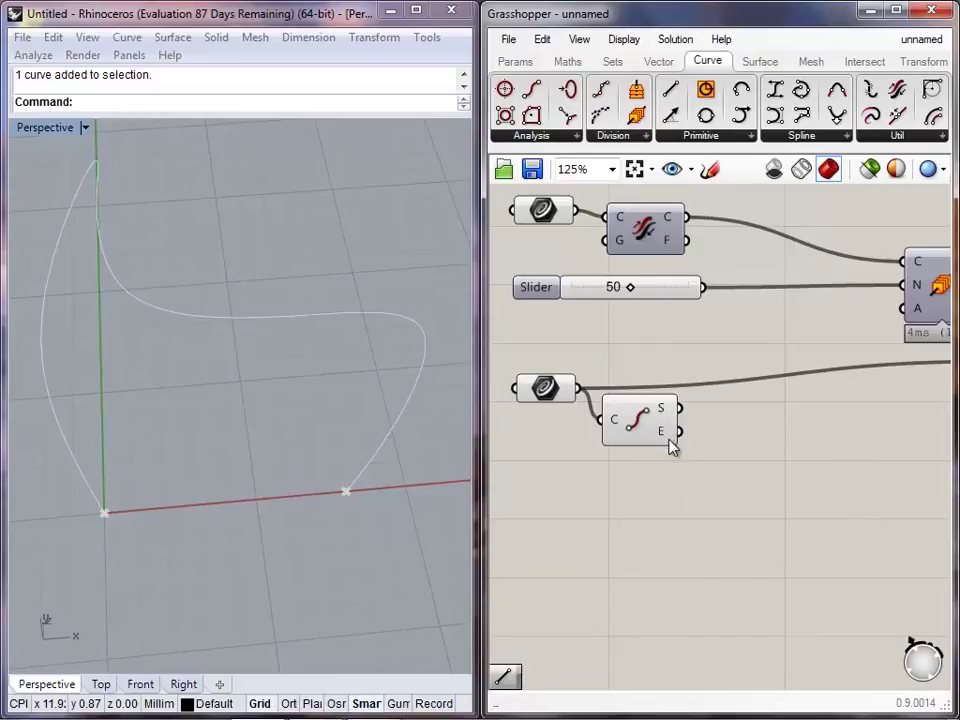
click(643, 448)
drag(642, 443, 640, 452)
click(791, 430)
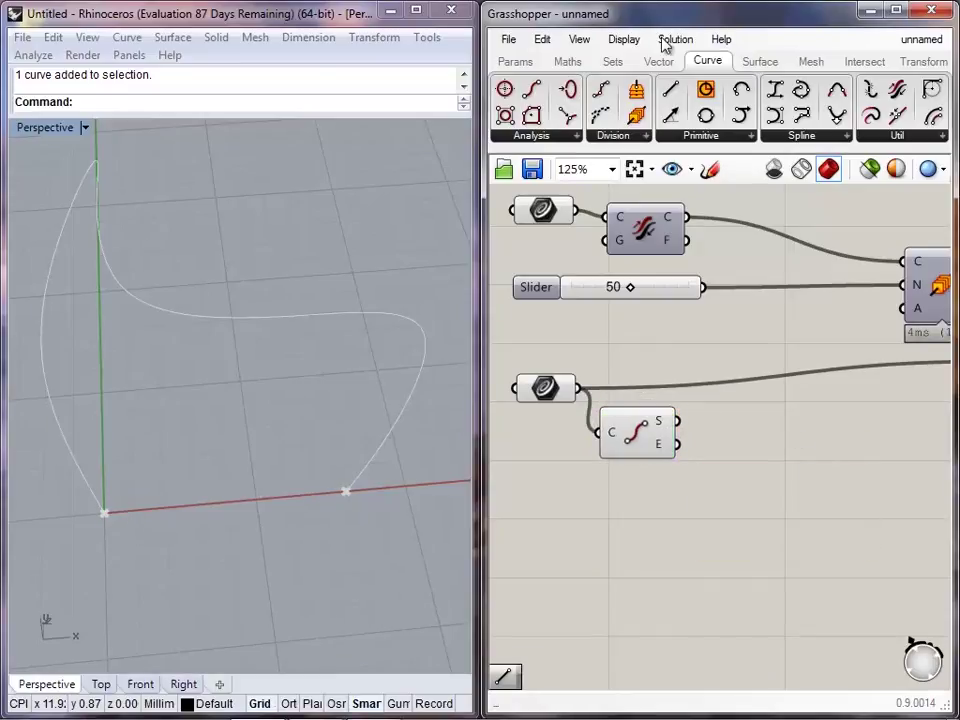
- Add a Line component and connect the S and E outputs of End Points to its A and B inputs
click(671, 90)
click(726, 418)
drag(718, 420, 736, 444)
click(745, 501)
click(740, 451)
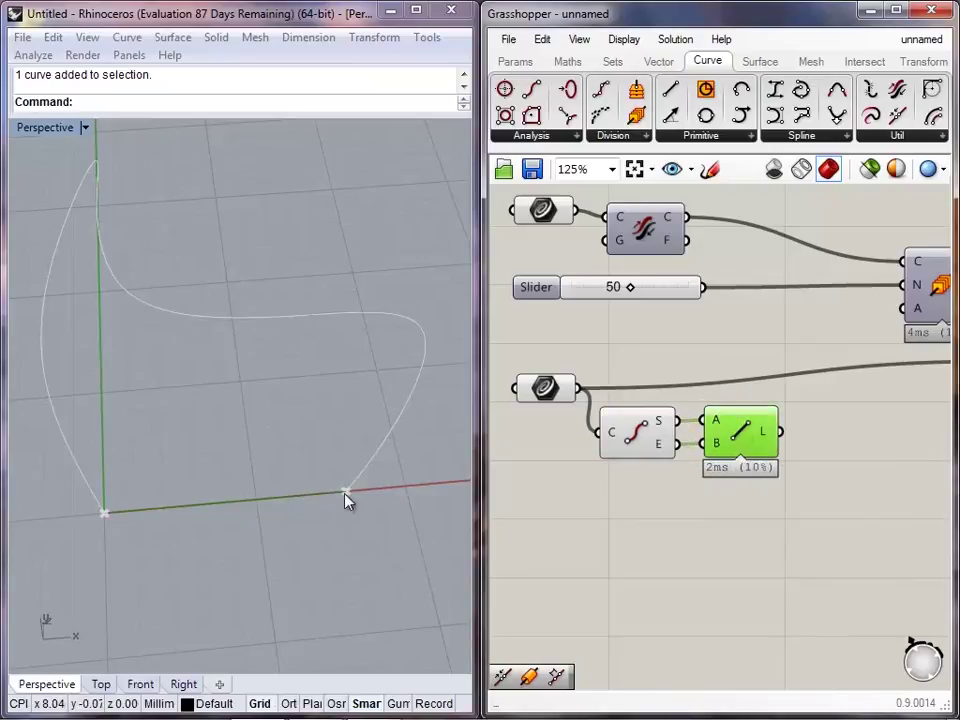
- Turn off the preview of the End Points component and move the profile's geometry parameter slightly higher
right_click(666, 442)
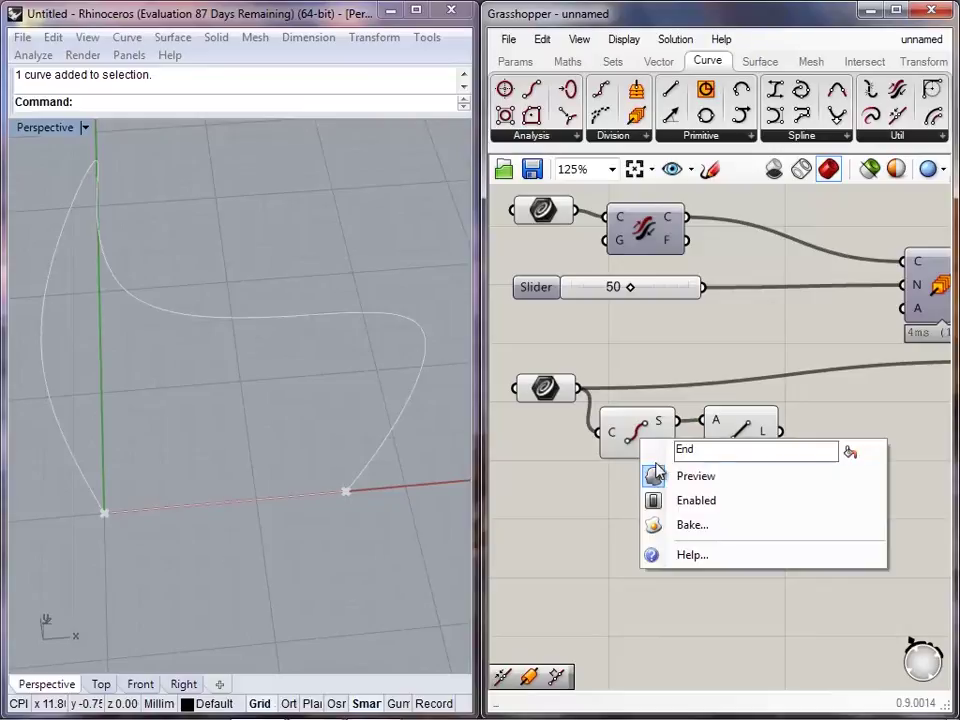
click(707, 474)
click(749, 505)
drag(544, 401, 548, 387)
click(680, 357)
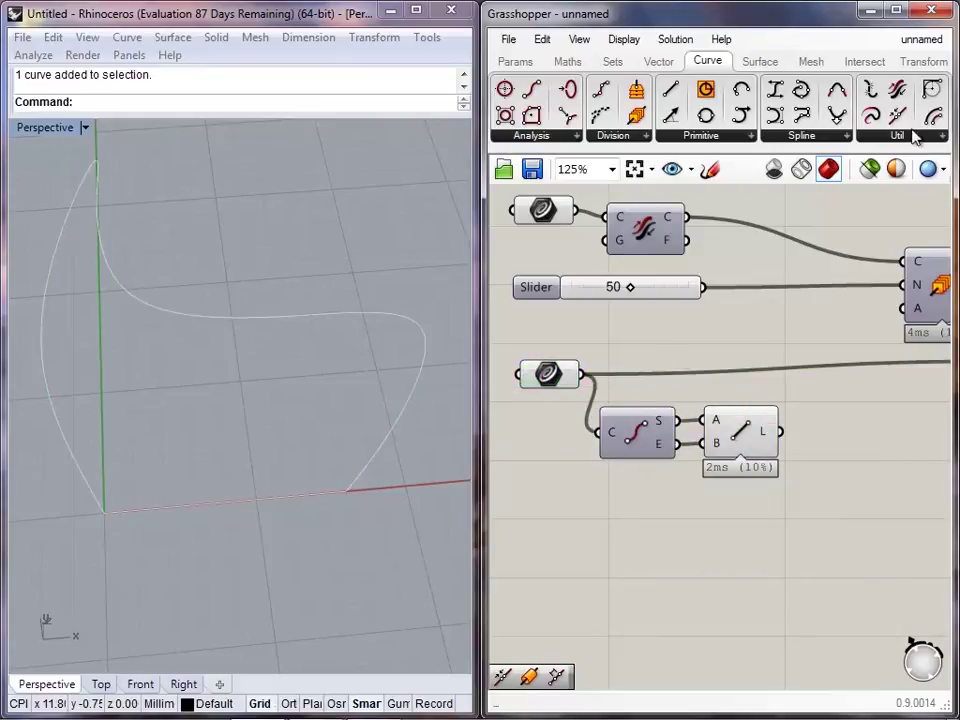
- Add a Join Curves component fed by the profile parameter and the closing line, and hide the Line component's preview
drag(907, 120, 587, 380)
drag(820, 403, 785, 443)
right_click(740, 425)
click(816, 461)
drag(836, 392, 849, 425)
click(870, 470)
right_drag(870, 471, 686, 471)
scroll(690, 464, down, 2)
scroll(705, 430, up, 3)
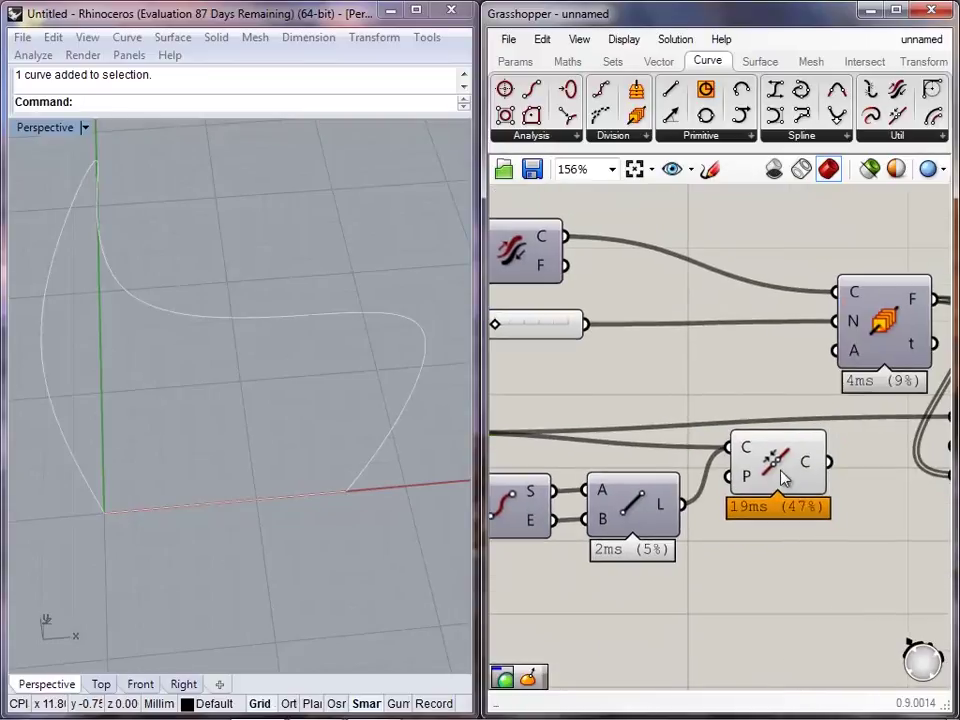
- Connect the joined curve to the G input of the Orient component and turn off the Join Curves preview
click(787, 473)
click(866, 539)
right_drag(866, 539, 757, 523)
drag(722, 459, 850, 413)
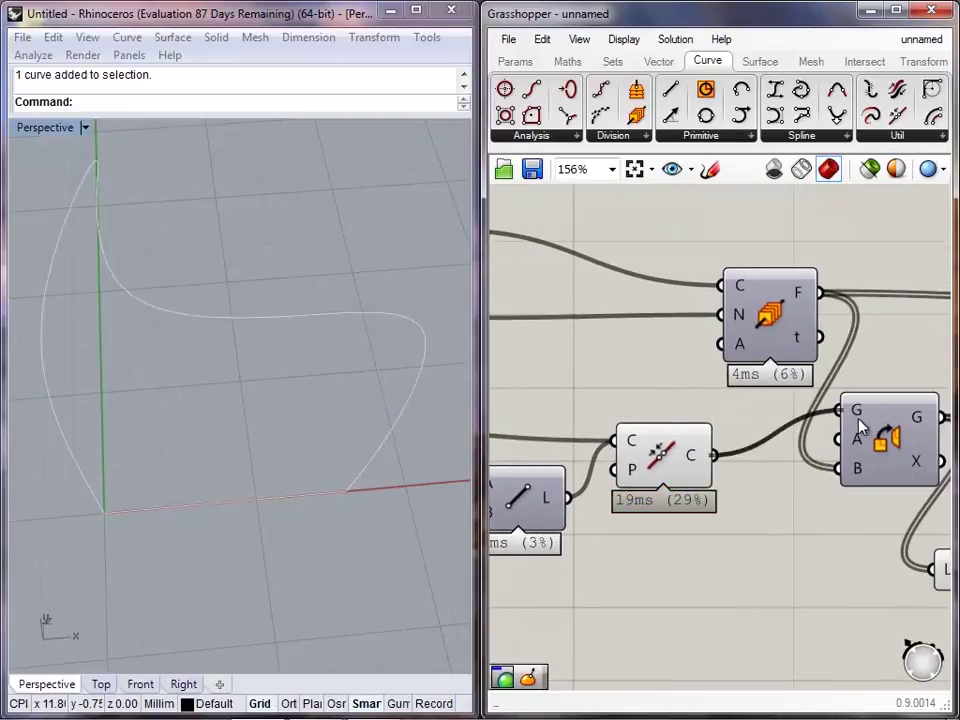
click(666, 460)
key(ctrl+q)
click(740, 508)
- Examine the end of the capped sweep and compare it with the open profile curve at the origin
scroll(752, 504, down, 5)
scroll(857, 456, down, 3)
right_drag(905, 488, 738, 455)
scroll(296, 415, down, 10)
right_drag(345, 418, 110, 448)
right_drag(263, 451, 313, 290)
scroll(304, 352, up, 8)
right_drag(297, 469, 375, 525)
scroll(357, 528, down, 9)
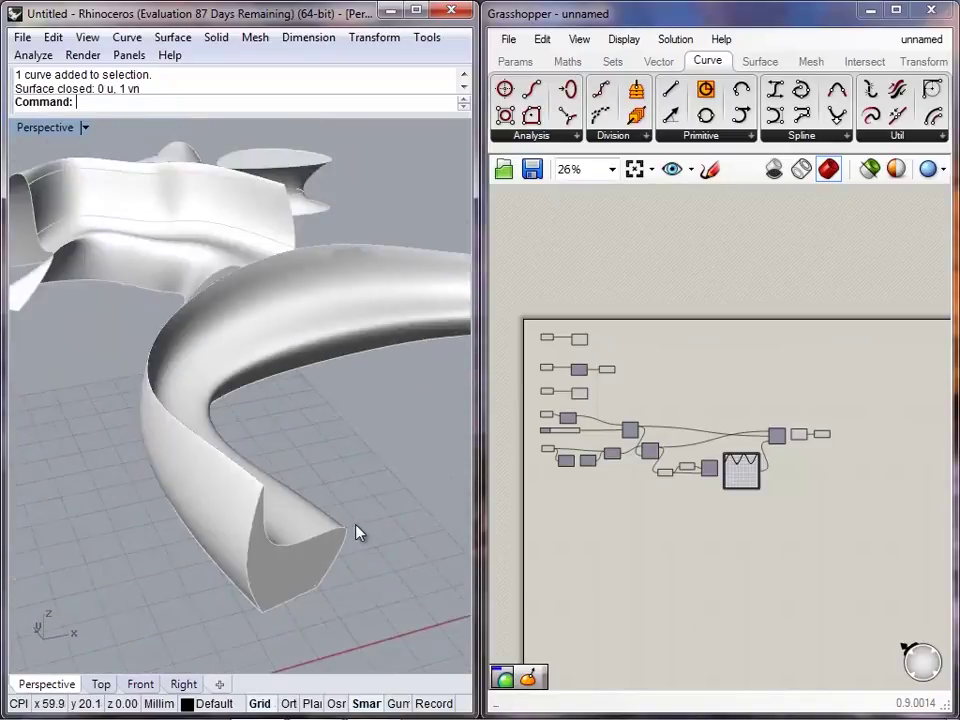
shift+right_drag(198, 580, 266, 463)
scroll(248, 525, up, 8)
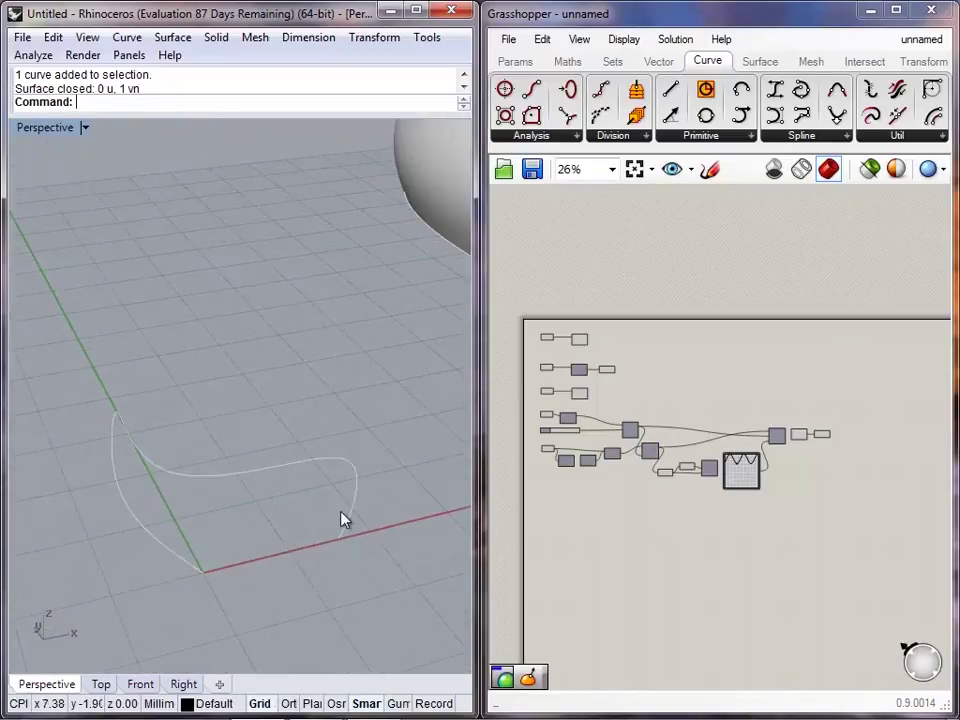
- Review the Loft and Cap components ending the definition, and inspect the whole sweep and its rail curve
right_drag(736, 532, 649, 516)
scroll(692, 380, up, 4)
scroll(597, 362, up, 3)
right_drag(750, 506, 582, 344)
click(690, 360)
scroll(280, 312, down, 9)
shift+right_drag(448, 345, 365, 448)
click(530, 462)
shift+right_drag(391, 402, 259, 362)
right_drag(214, 392, 289, 506)
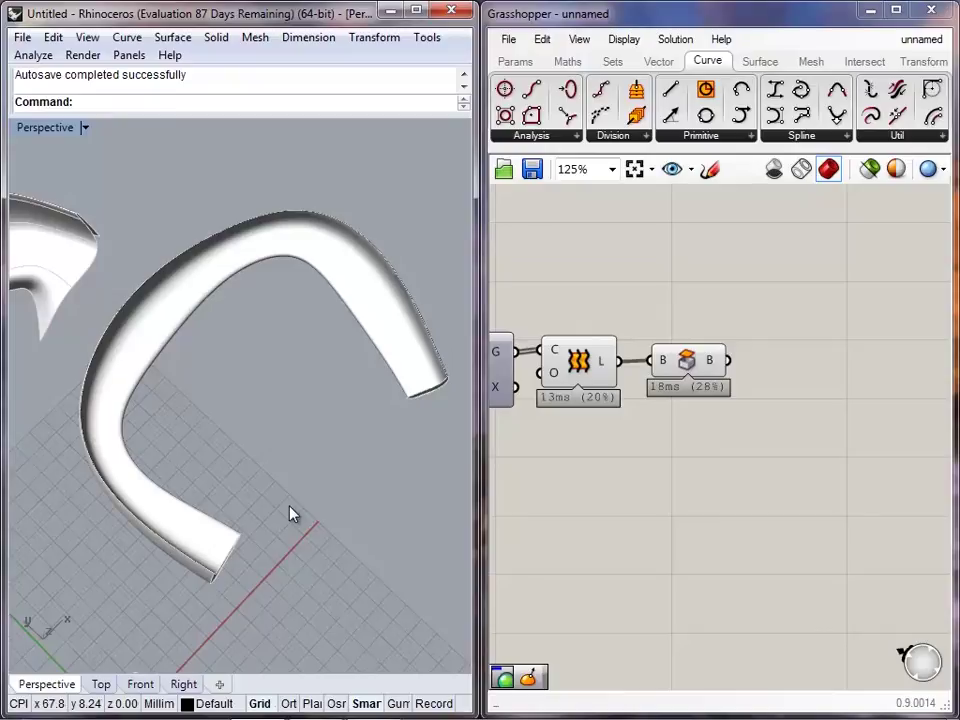
shift+right_drag(180, 485, 253, 467)
scroll(249, 512, down, 6)
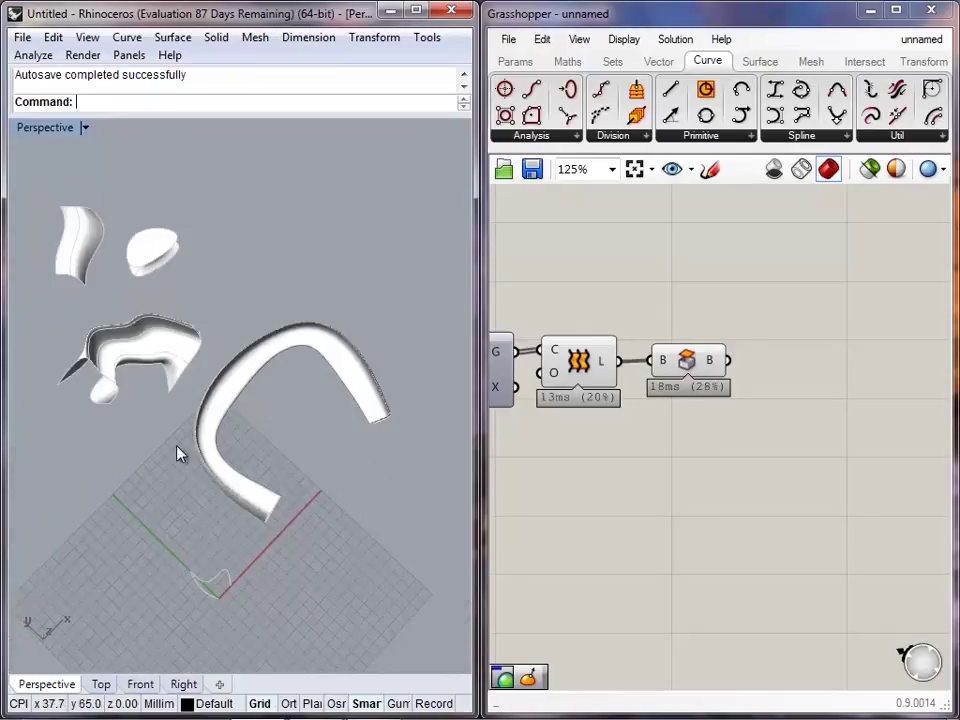
right_drag(267, 613, 319, 673)
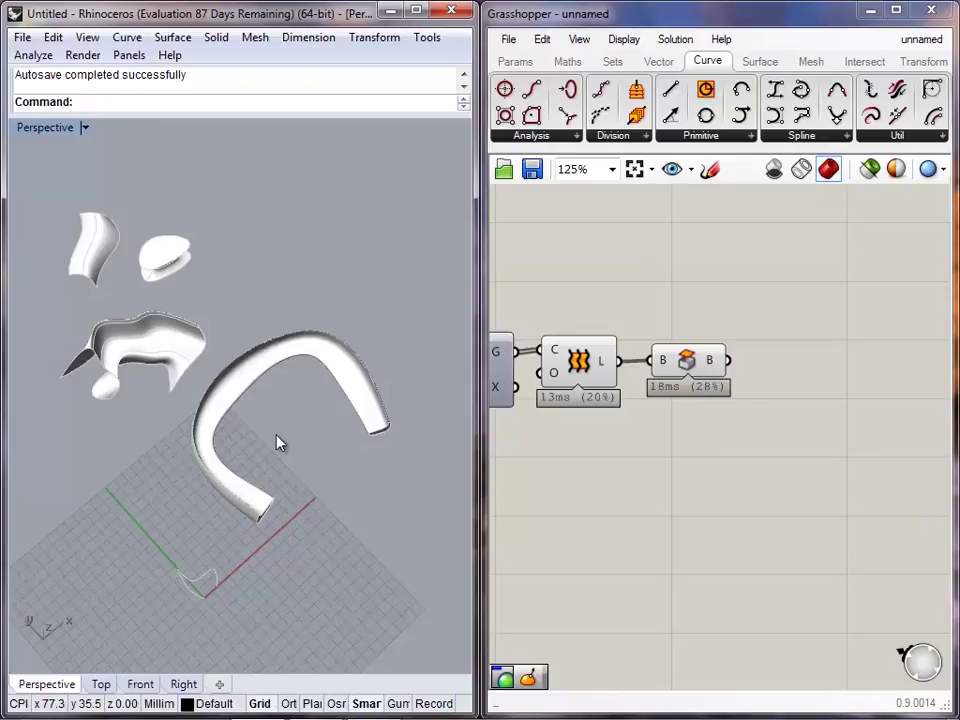
right_drag(313, 435, 375, 438)
click(409, 396)
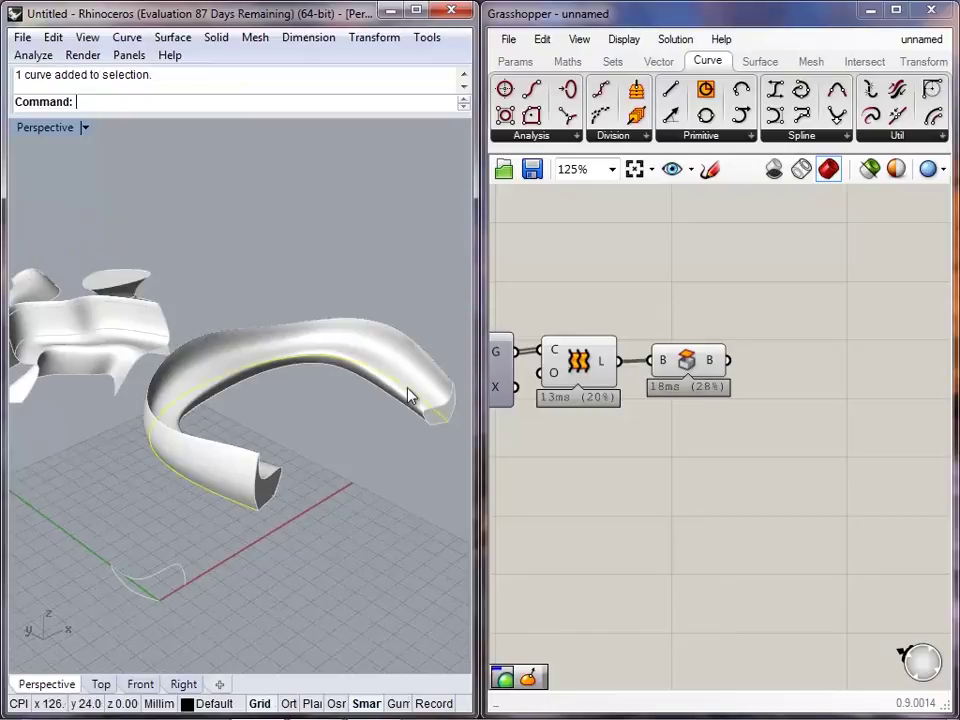
right_click(692, 366)
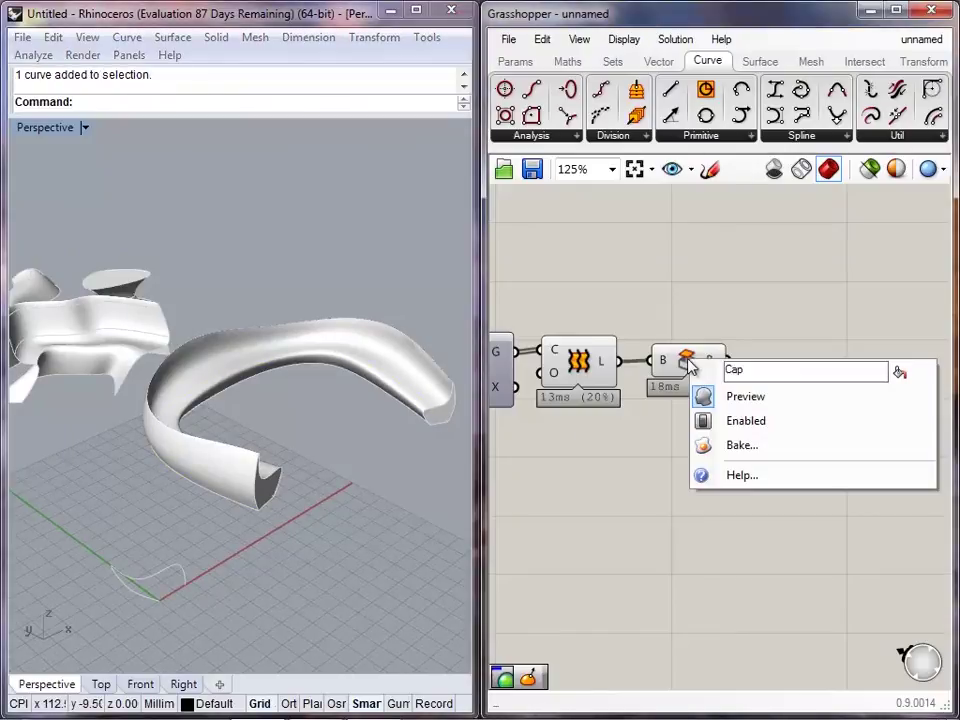
click(740, 445)
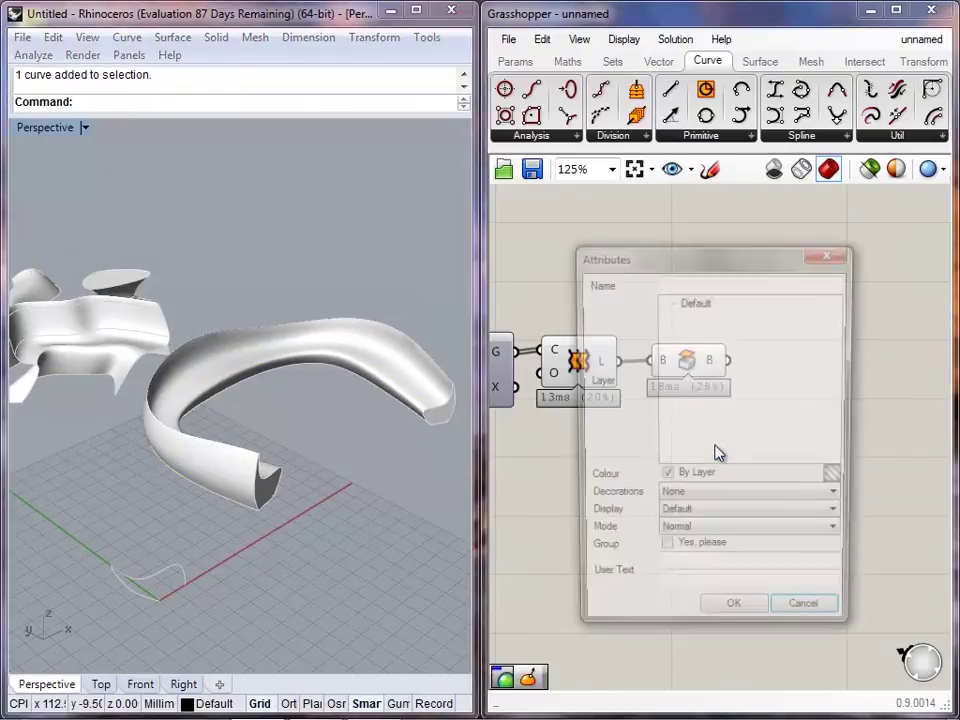
click(692, 284)
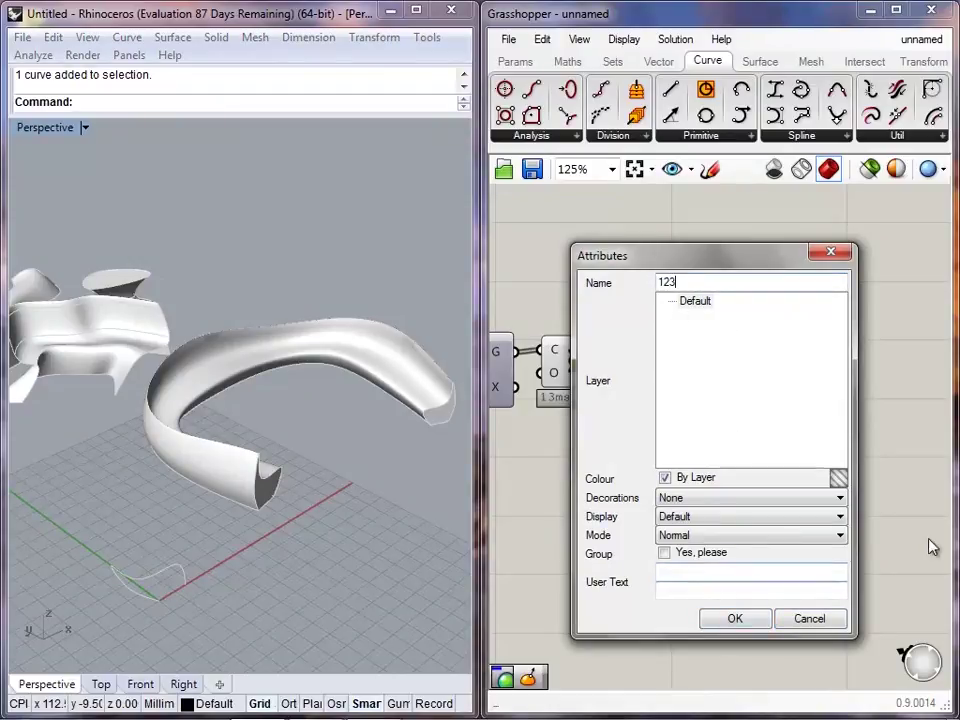
click(806, 620)
- Move the curves of the small spool-shaped loft into the middle of the U-shaped sweep
right_drag(215, 307, 287, 286)
drag(287, 286, 150, 220)
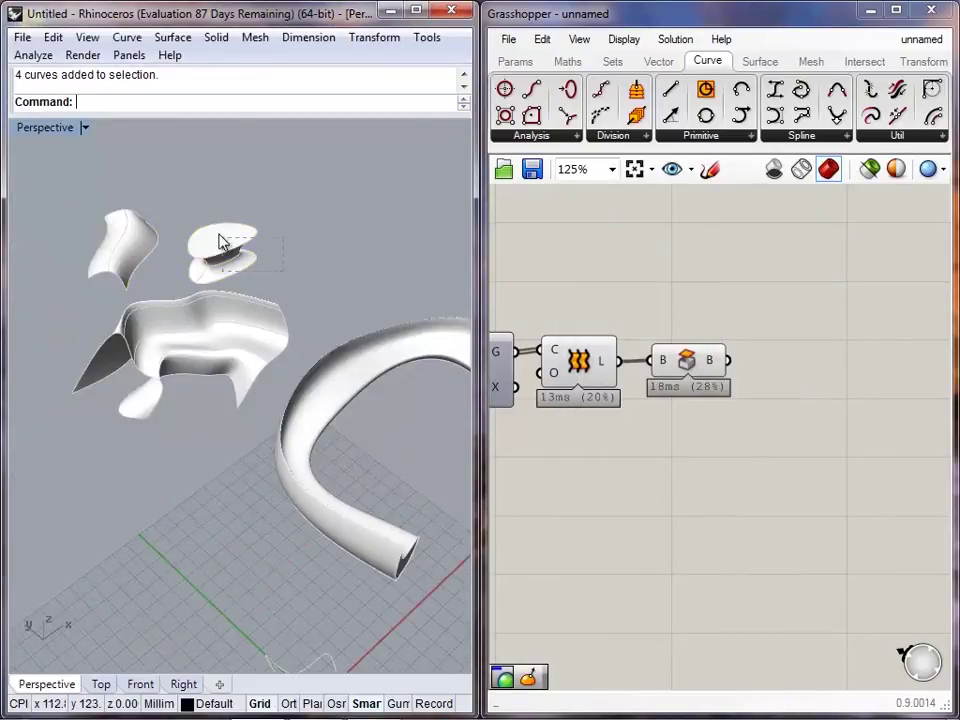
drag(227, 250, 440, 467)
click(445, 484)
right_drag(445, 484, 300, 440)
drag(370, 531, 347, 470)
click(349, 495)
- Reshape a curve of the spool-shaped loft by pulling one control point slightly, and hide the control points
right_drag(345, 468, 272, 437)
scroll(318, 500, up, 9)
click(345, 580)
key(F10)
mouse_move(404, 447)
mouse_down()
mouse_move(414, 467)
mouse_move(395, 450)
mouse_up()
key(Escape)
key(Escape)
scroll(352, 466, down, 10)
right_drag(352, 466, 338, 529)
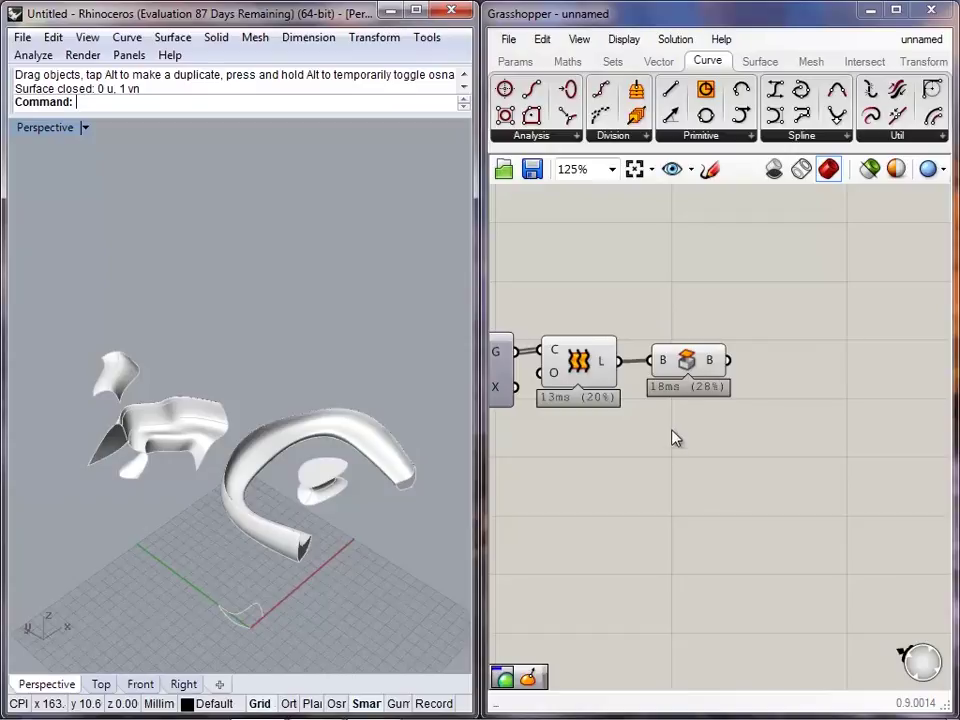
- Bake the Cap component of the spool-shaped loft into the Rhino model with the preset attributes
right_drag(590, 325, 717, 490)
scroll(717, 490, down, 6)
right_drag(612, 423, 797, 470)
scroll(627, 480, up, 5)
scroll(700, 466, up, 2)
click(774, 448)
click(786, 493)
right_click(764, 448)
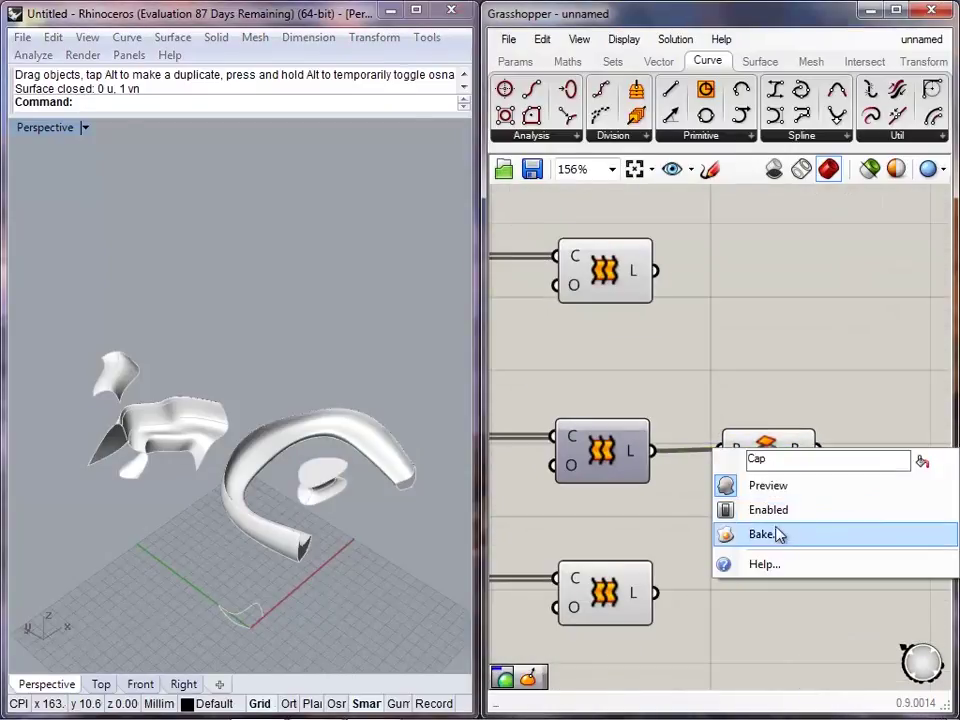
click(776, 536)
click(793, 699)
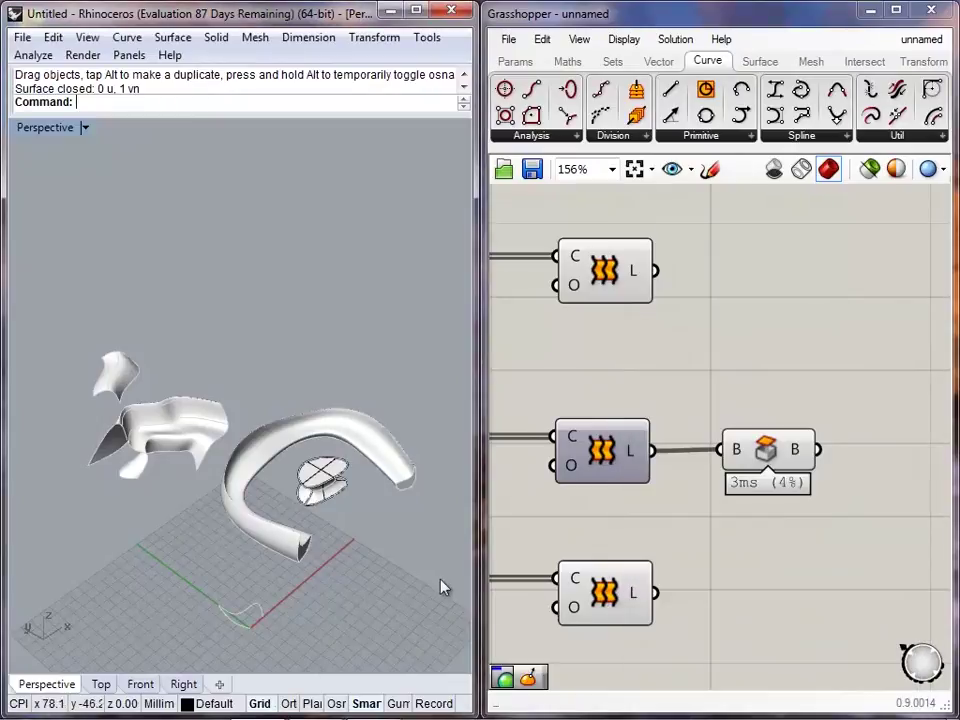
- Bake the Cap component of the U-shaped sweep onto the Default layer and inspect the baked solids
scroll(898, 538, down, 6)
right_drag(910, 541, 692, 352)
scroll(833, 413, up, 3)
click(856, 391)
click(853, 509)
right_drag(853, 509, 761, 509)
click(763, 384)
right_click(765, 390)
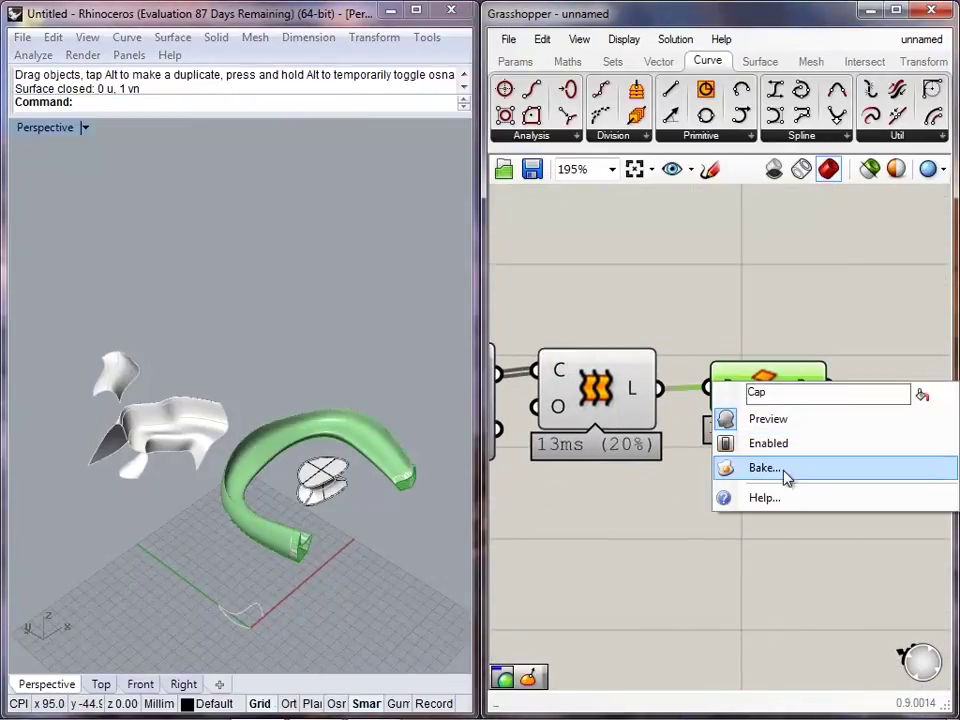
click(770, 467)
click(794, 635)
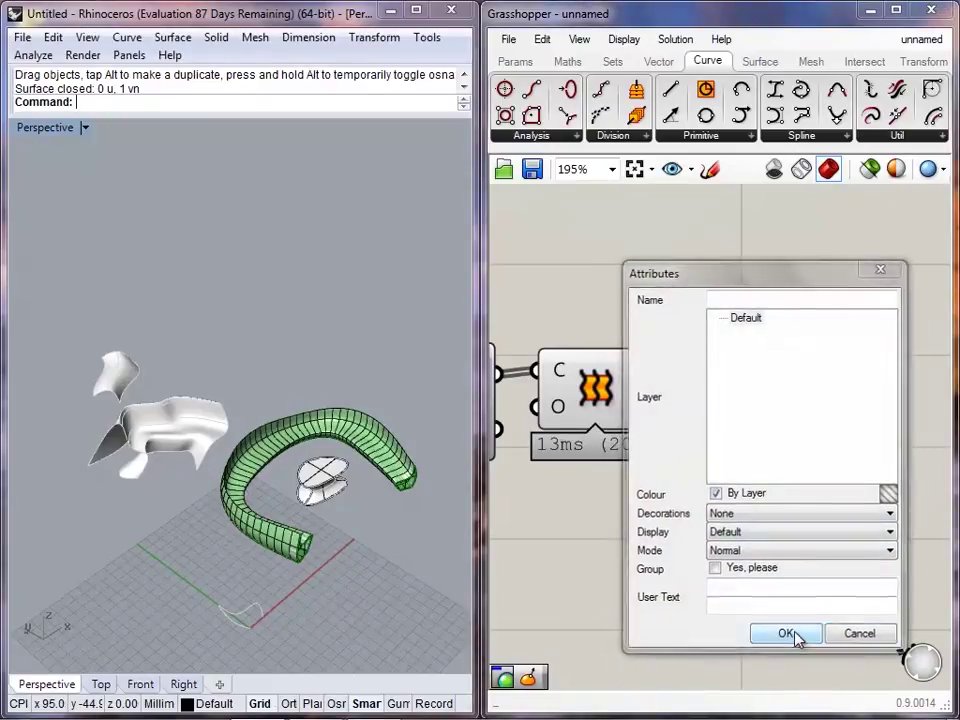
click(757, 581)
right_drag(334, 536, 351, 512)
scroll(352, 519, up, 3)
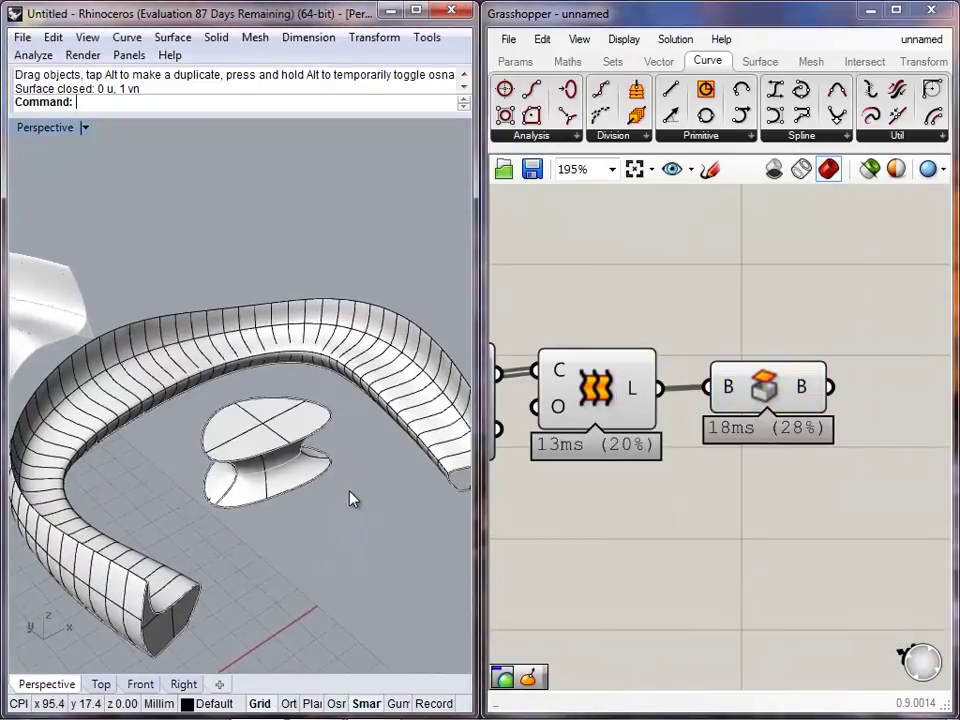
- Select both baked solids and set up an export of only the selection in SketchUp (*.skp) format
click(266, 433)
click(378, 360)
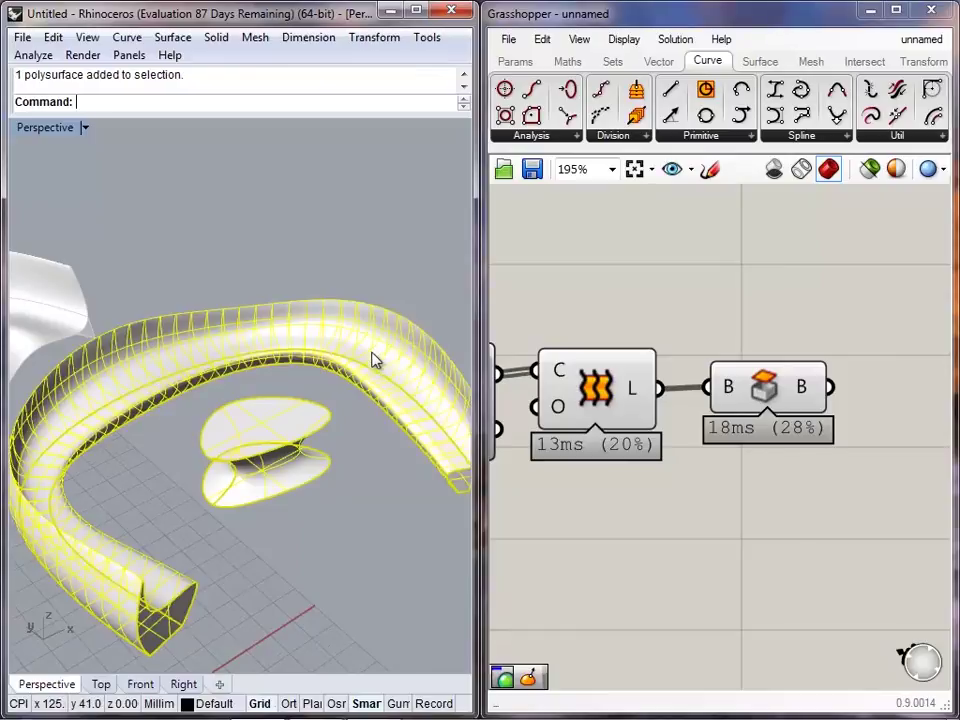
click(22, 38)
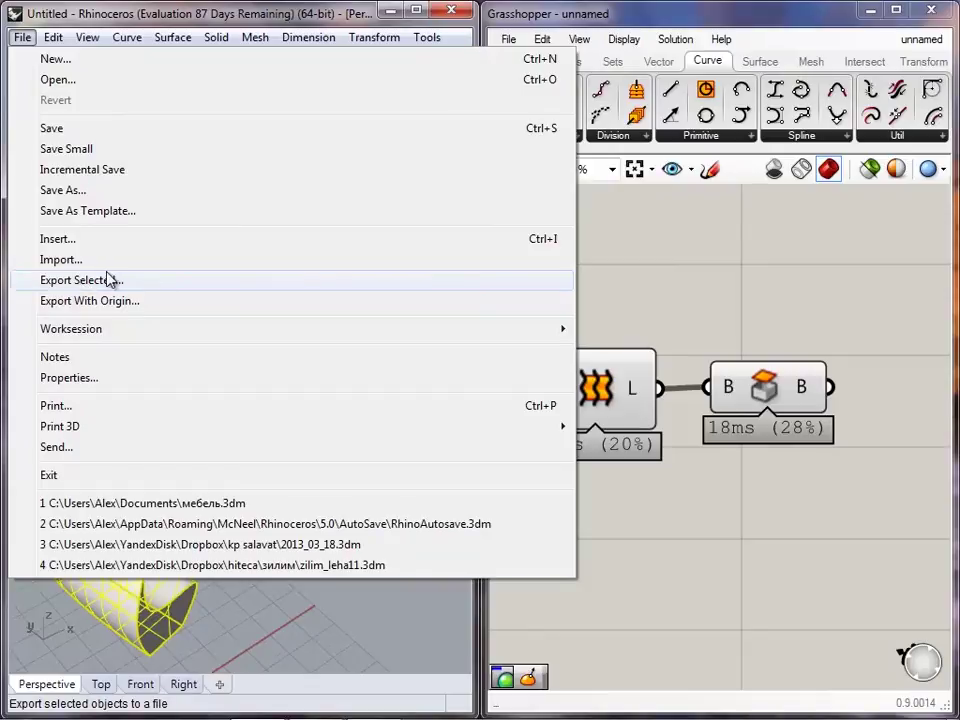
click(109, 280)
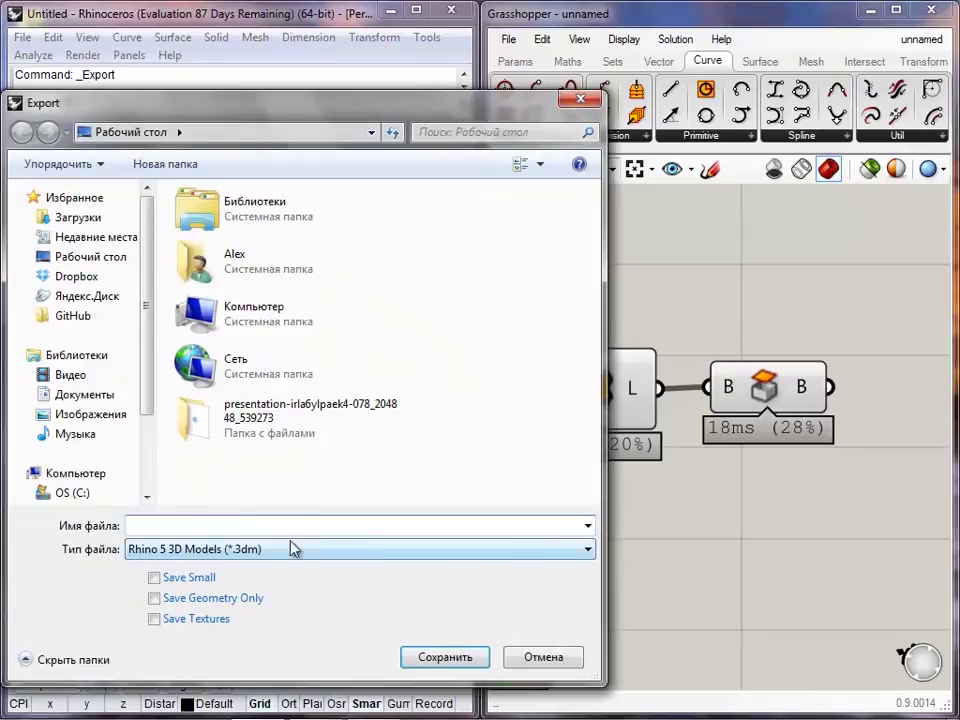
click(555, 550)
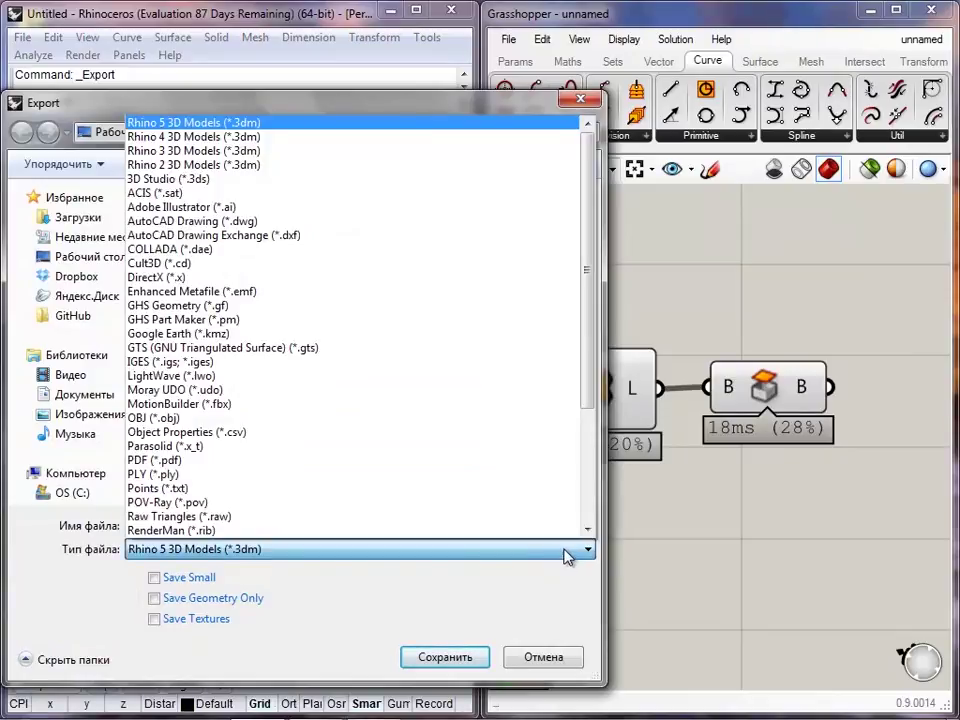
mouse_move(585, 290)
mouse_down()
mouse_move(589, 306)
mouse_move(584, 273)
mouse_up()
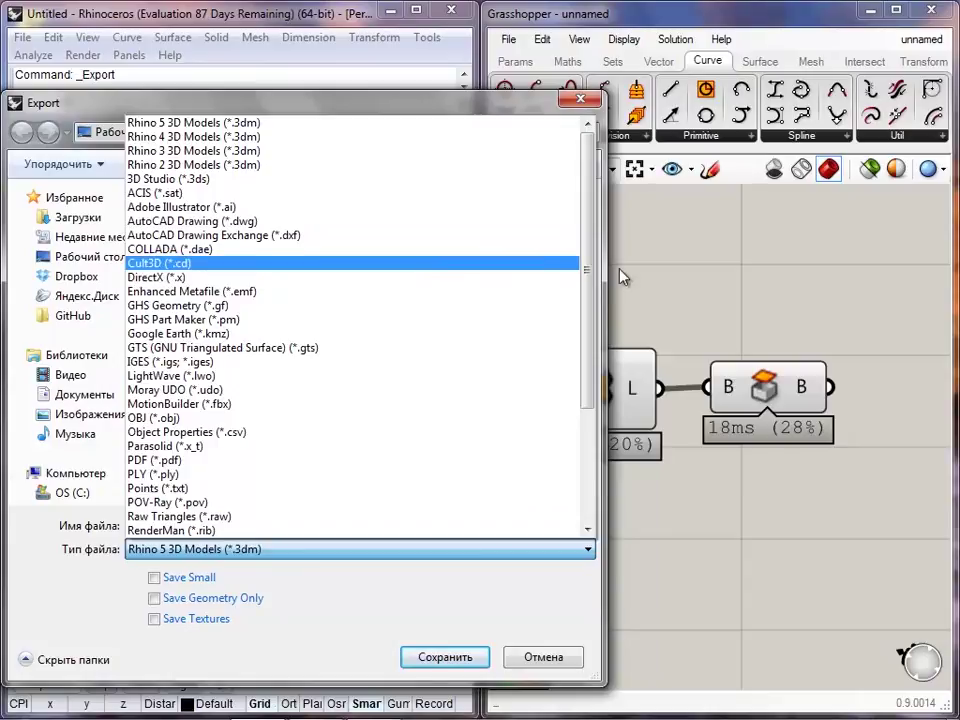
drag(593, 254, 593, 390)
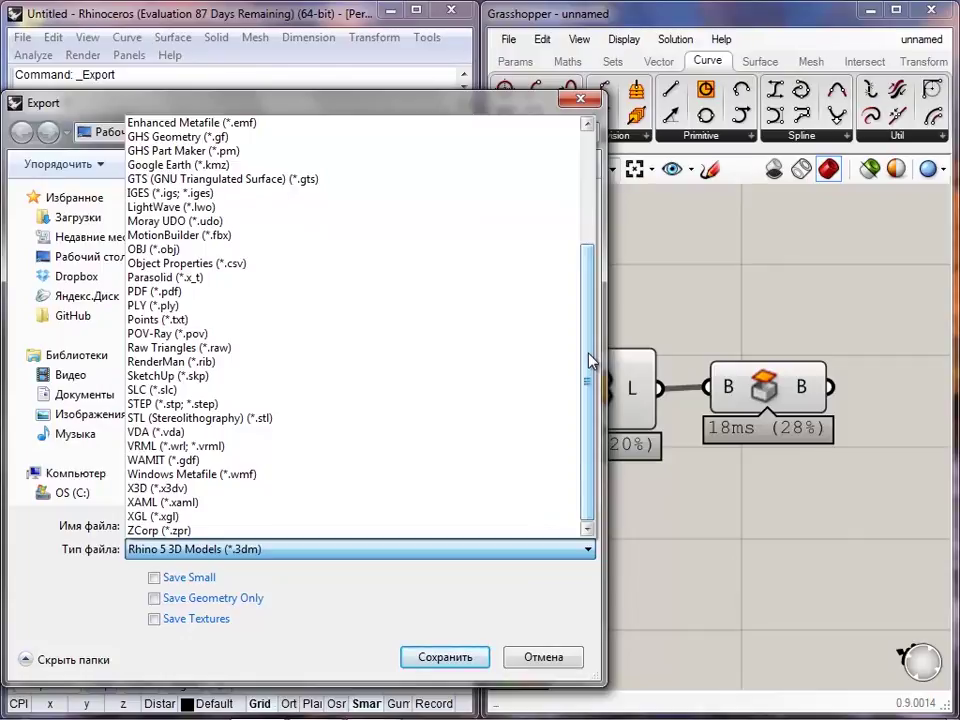
mouse_move(590, 333)
mouse_down()
mouse_move(593, 325)
mouse_move(593, 340)
mouse_up()
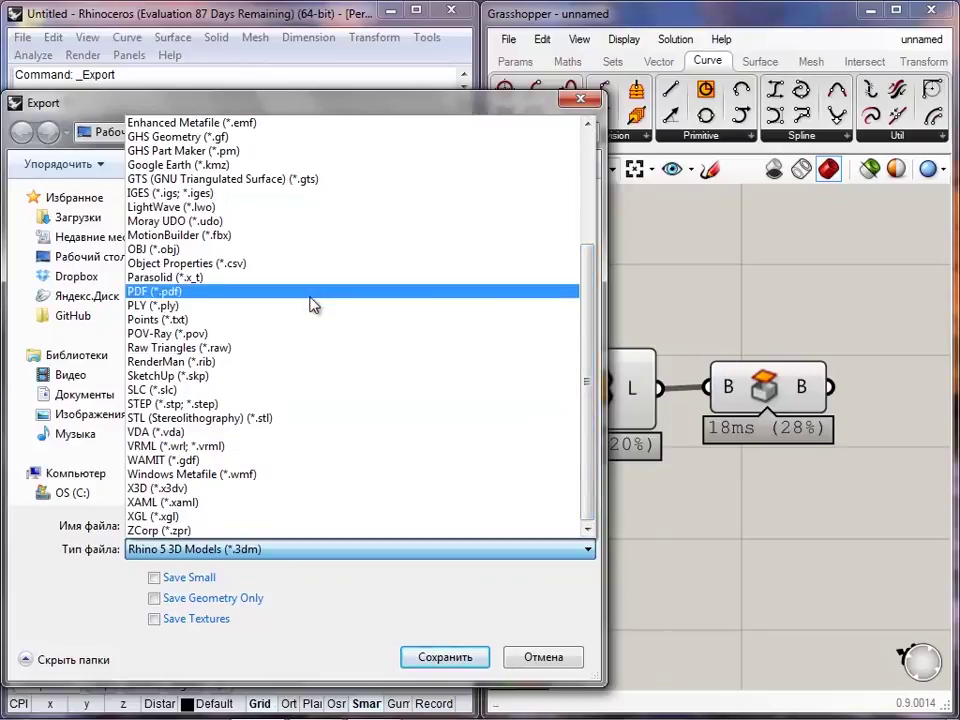
click(185, 377)
- Name the export file 12 and save it to the desktop, exporting planar regions as polygons
click(228, 522)
text(12)
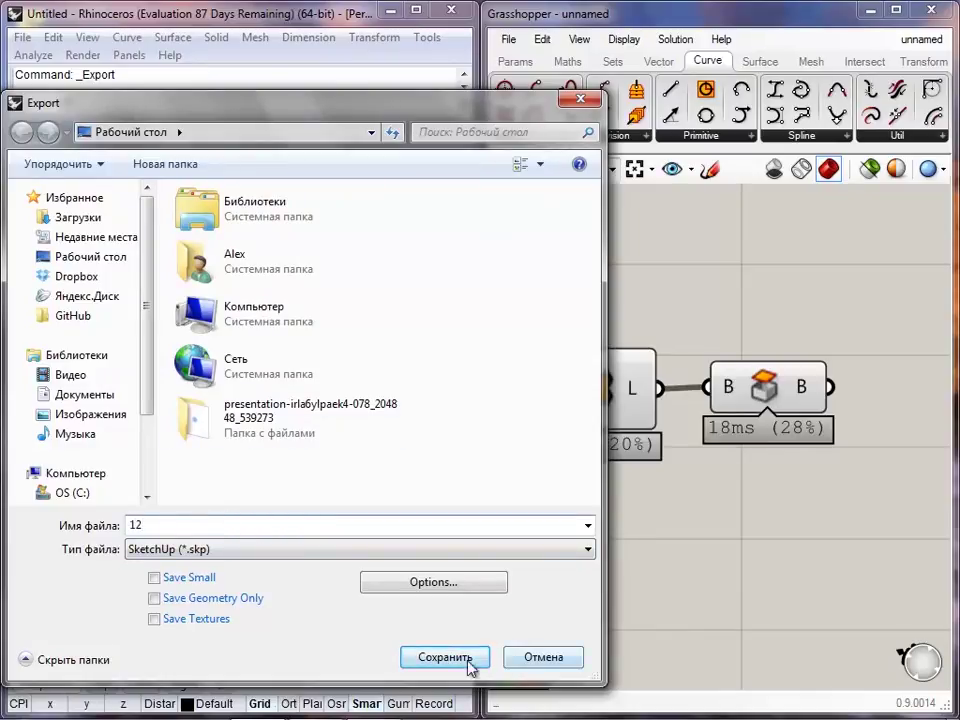
click(465, 657)
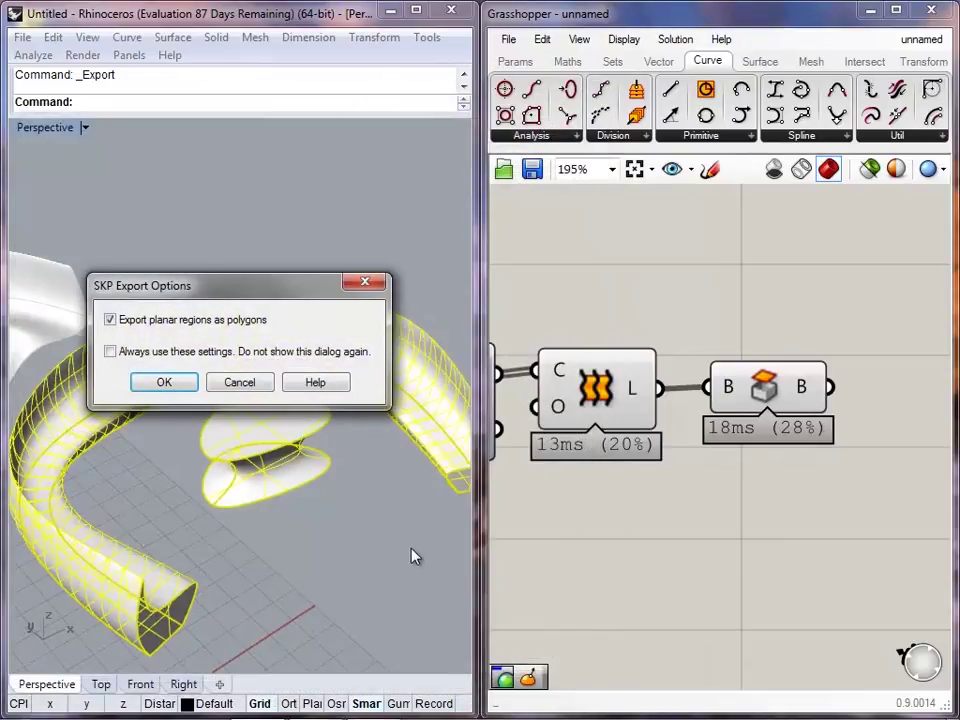
click(162, 382)
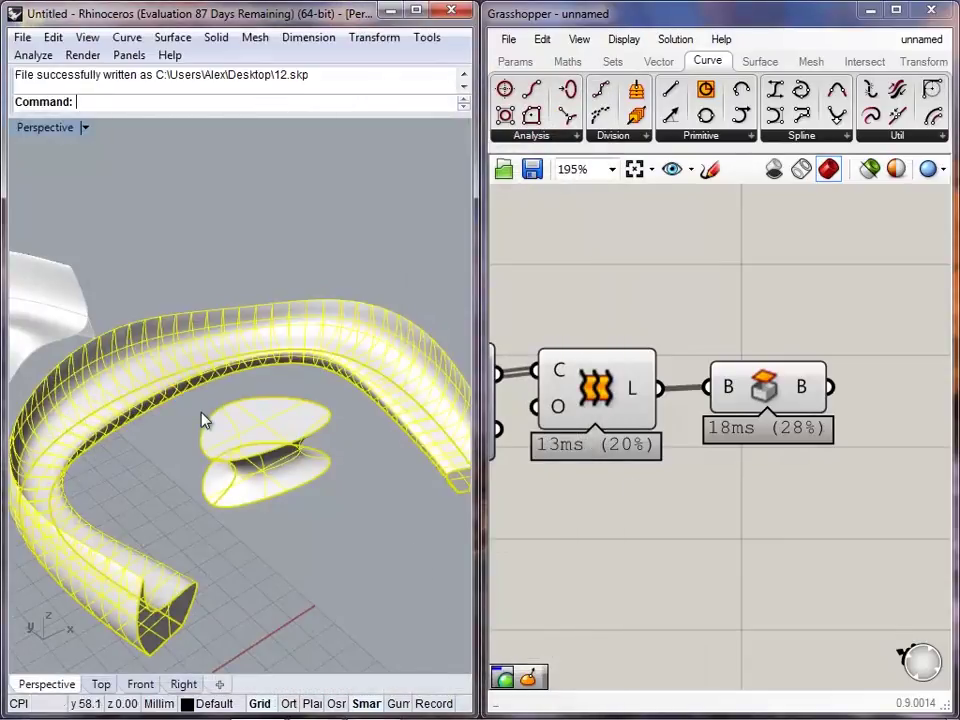
- Open the exported file 12.skp from the desktop in SketchUp
key(super+d)
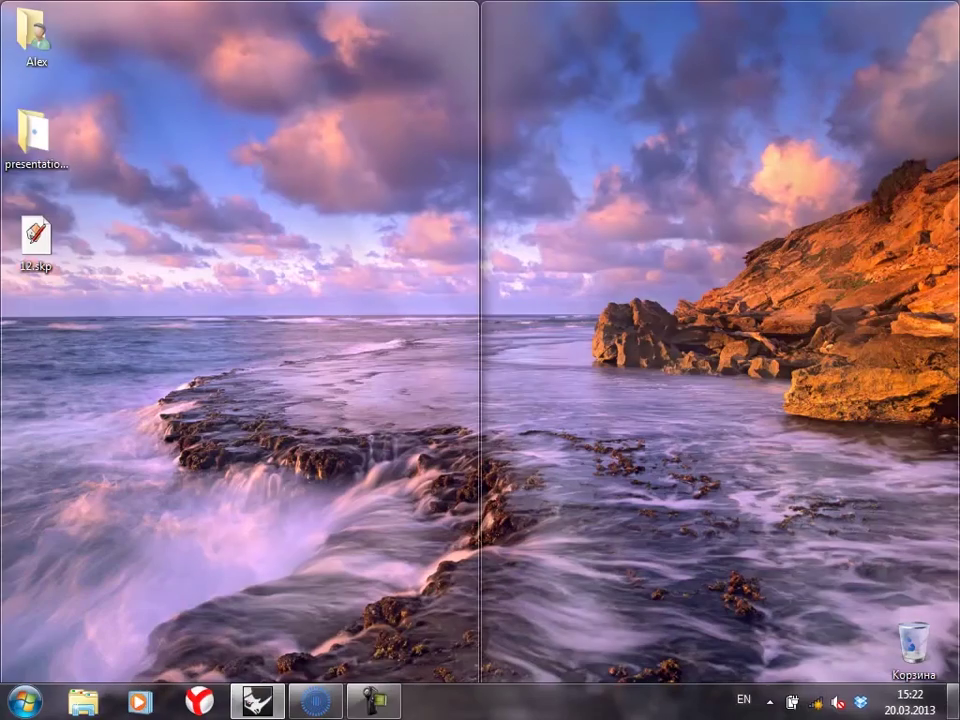
click(954, 704)
double_click(47, 268)
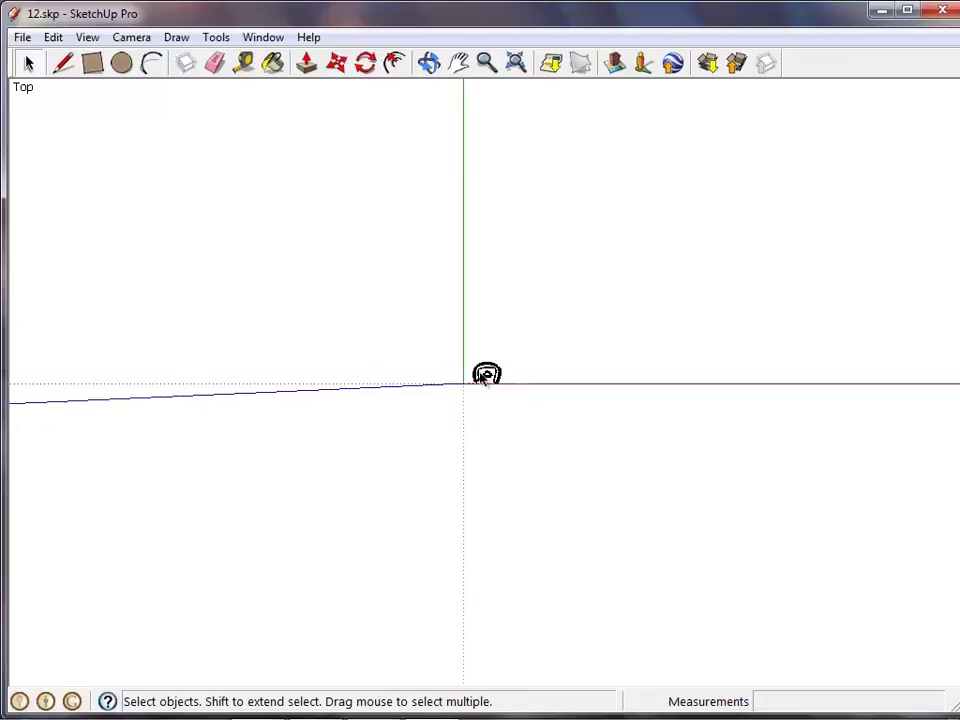
- Examine the exported U-shaped sweep and spool-shaped solid from several sides in SketchUp, checking the surfaces and end caps
middle_drag(435, 433, 475, 285)
middle_drag(531, 426, 497, 383)
scroll(497, 385, up, 5)
middle_drag(563, 404, 632, 443)
click(640, 434)
click(638, 427)
drag(635, 430, 559, 472)
click(562, 472)
mouse_move(480, 360)
middle_down()
mouse_move(465, 336)
mouse_move(810, 392)
mouse_move(463, 358)
mouse_move(424, 385)
mouse_move(387, 445)
middle_up()
click(555, 424)
scroll(535, 435, up, 3)
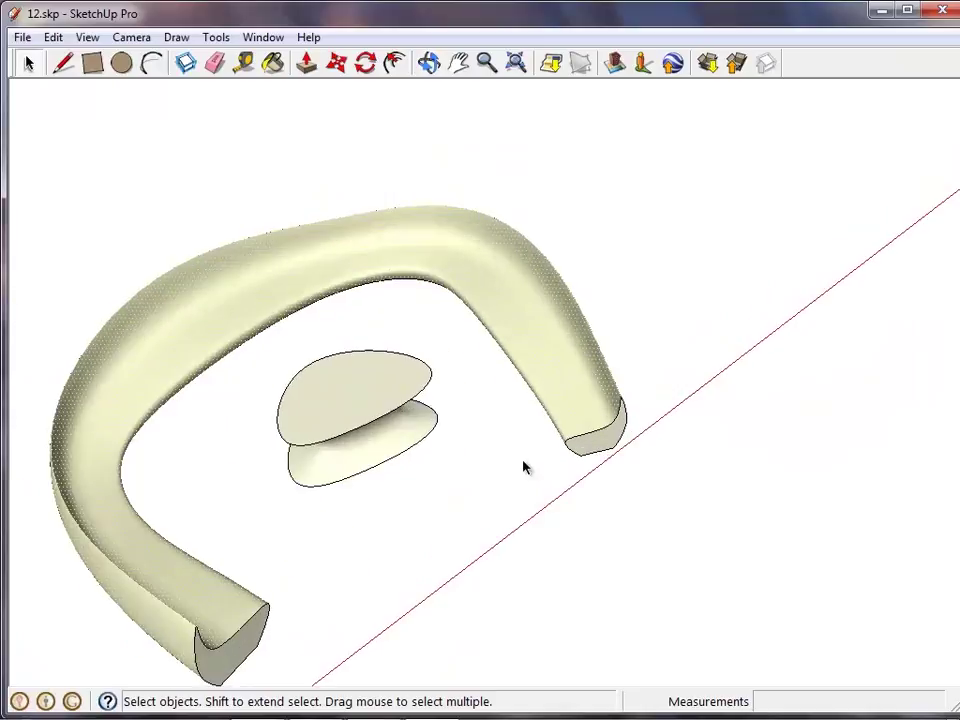
middle_drag(462, 389, 475, 364)
mouse_move(369, 484)
middle_down()
mouse_move(541, 379)
mouse_move(560, 450)
middle_up()
middle_drag(511, 384, 487, 455)
- Close SketchUp and bring the Rhino and Grasshopper windows back side by side
click(948, 10)
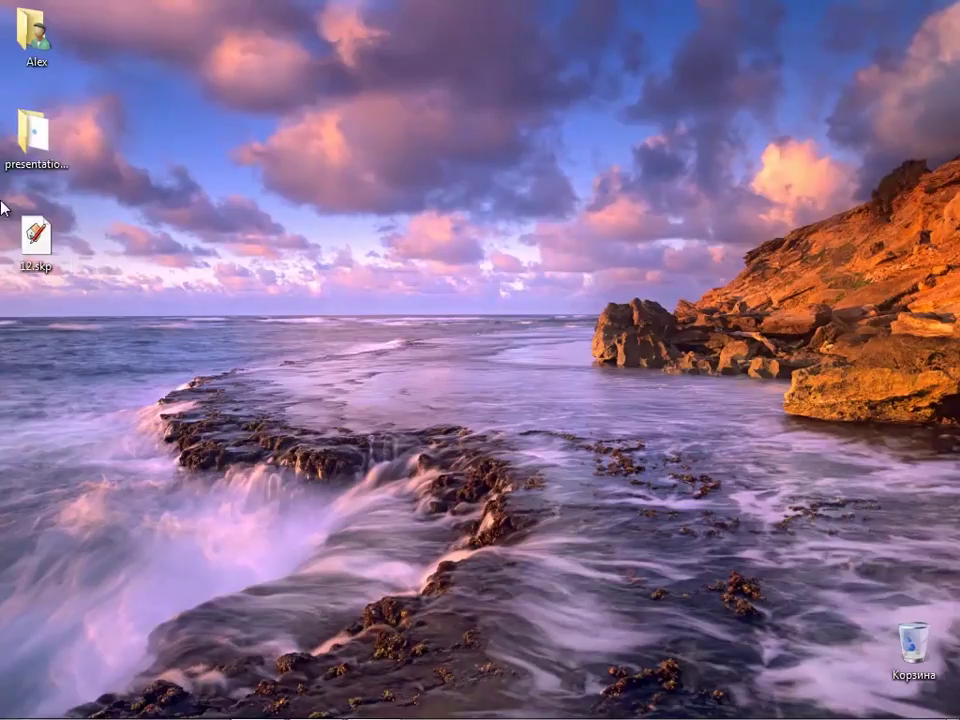
mouse_move(305, 715)
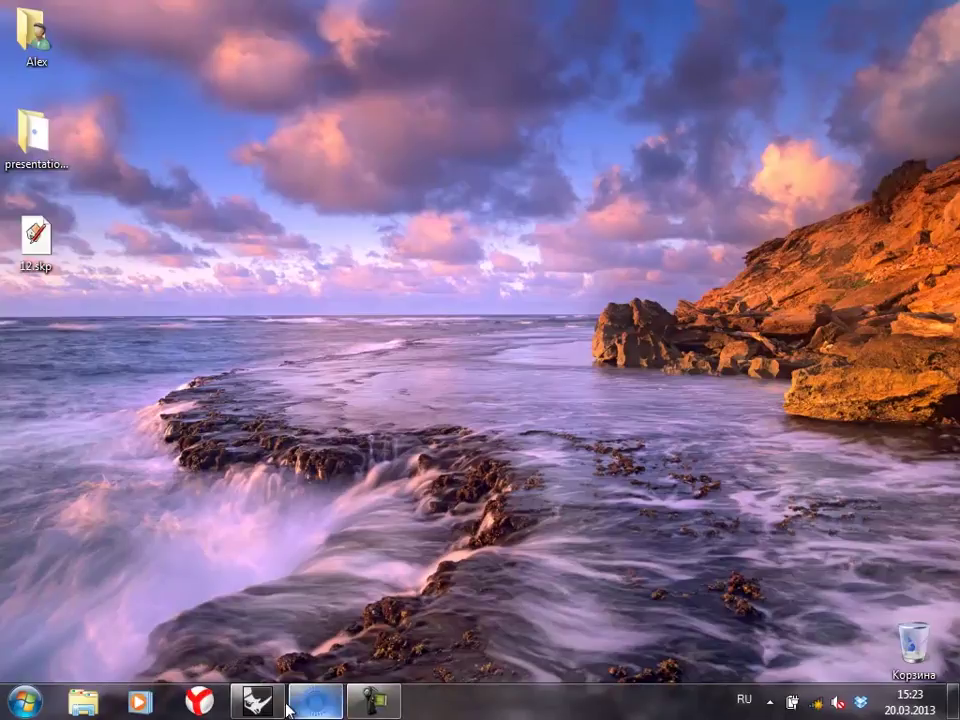
click(270, 705)
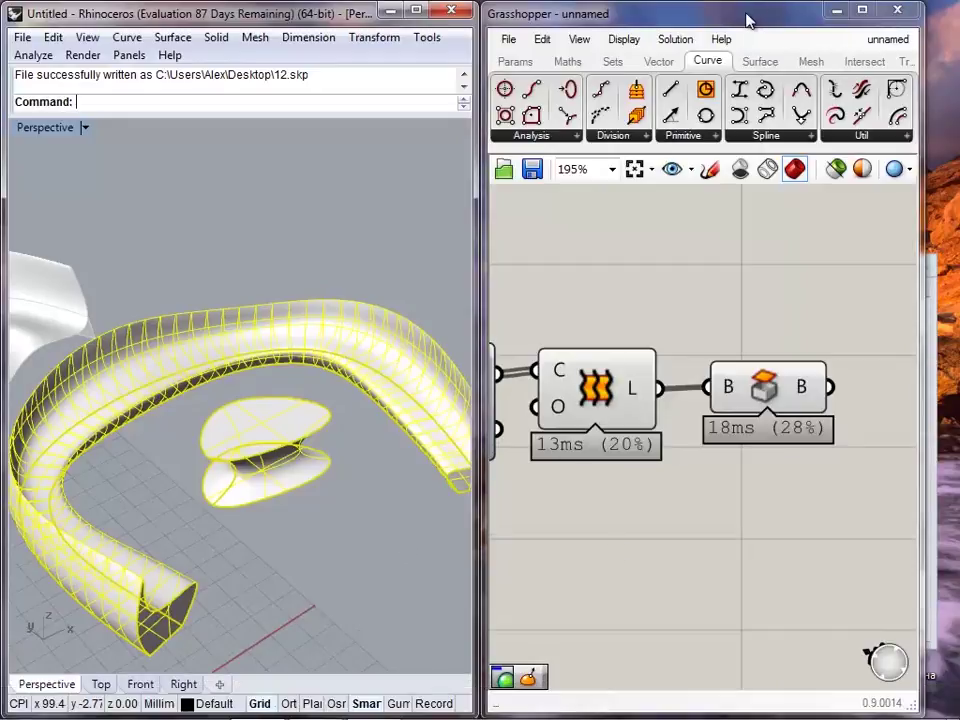
drag(750, 20, 958, 70)
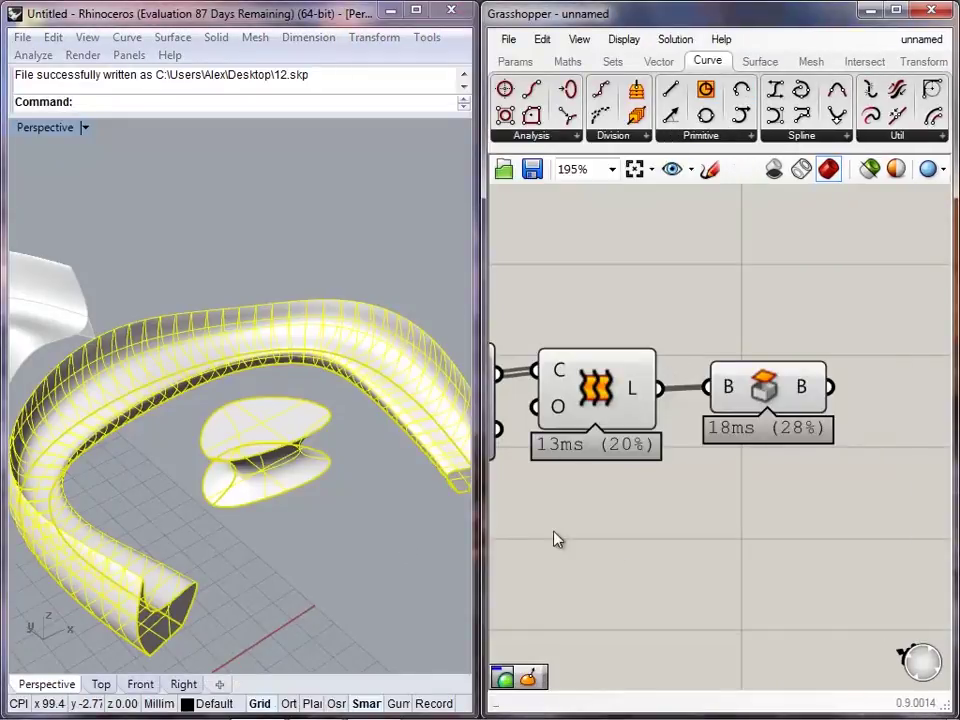
click(386, 524)
shift+right_drag(290, 485, 341, 477)
scroll(343, 479, down, 6)
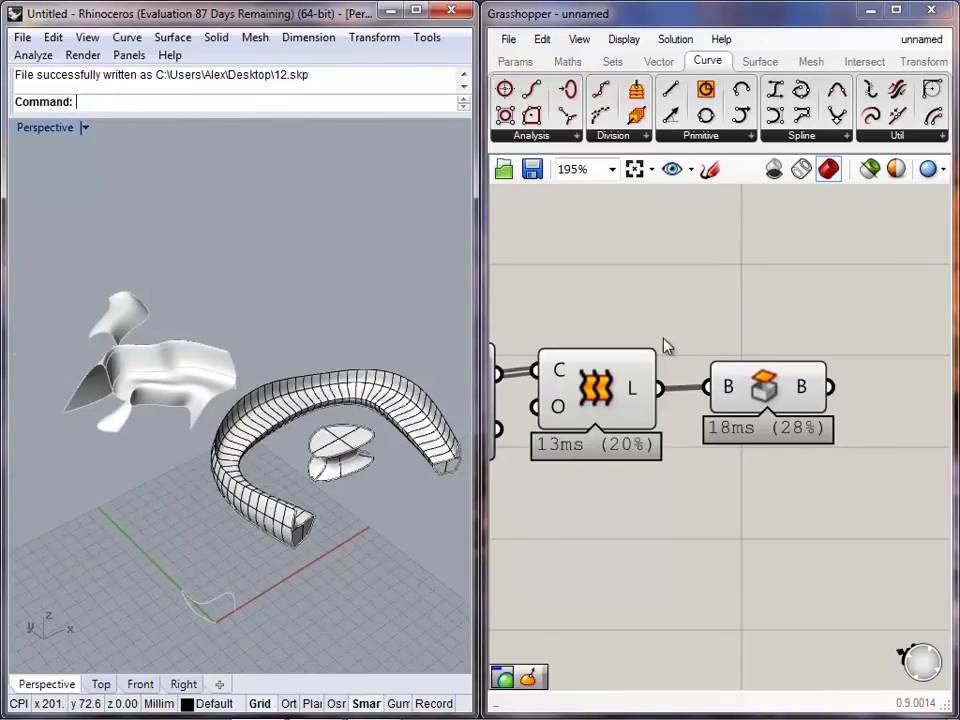
drag(767, 403, 767, 491)
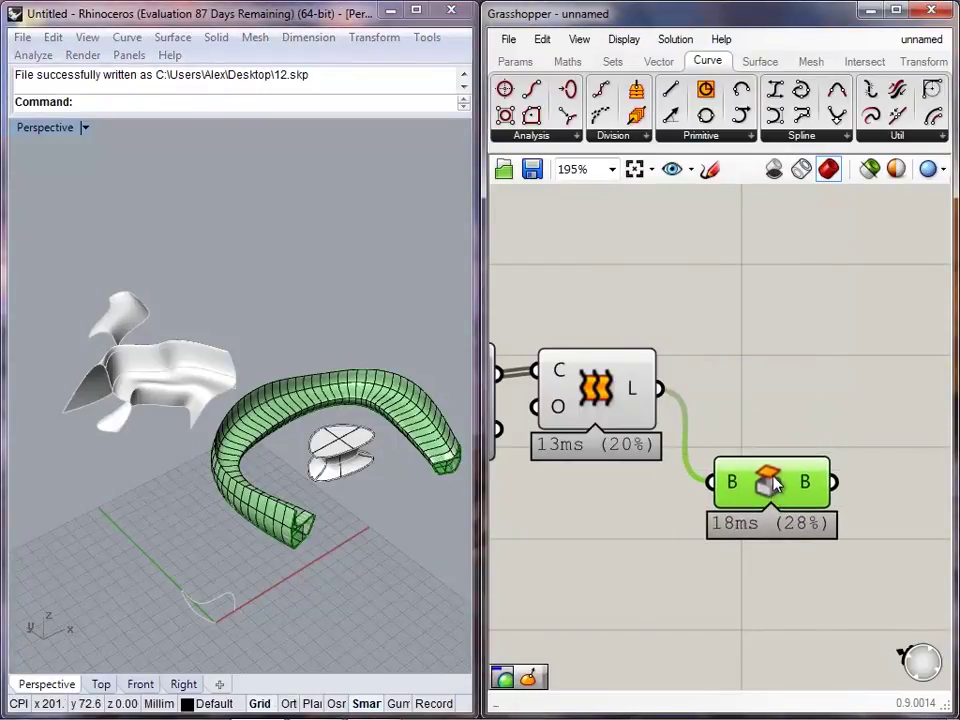
click(766, 339)
click(764, 484)
click(766, 341)
drag(765, 488, 765, 393)
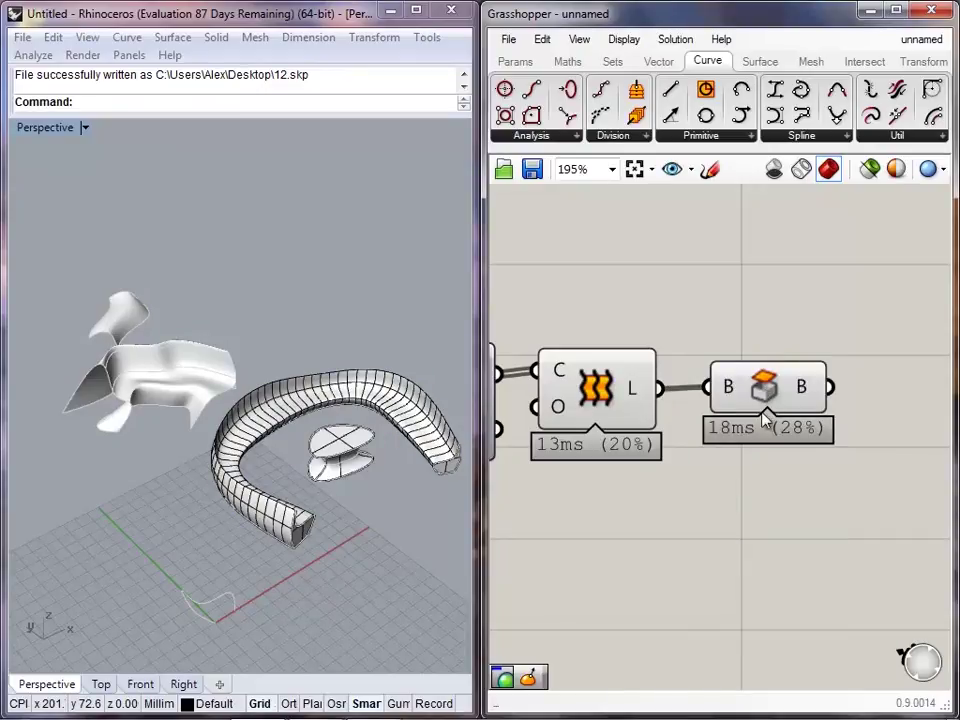
right_click(720, 400)
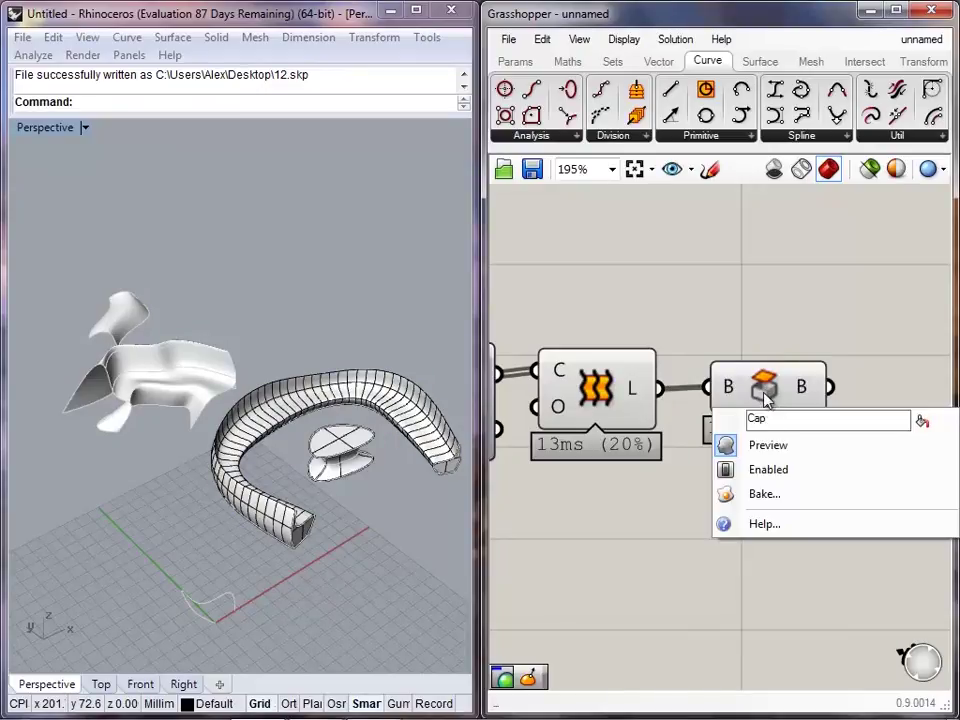
click(741, 283)
- Undo the Grasshopper bakes of the capped solids in the Rhino model
click(323, 262)
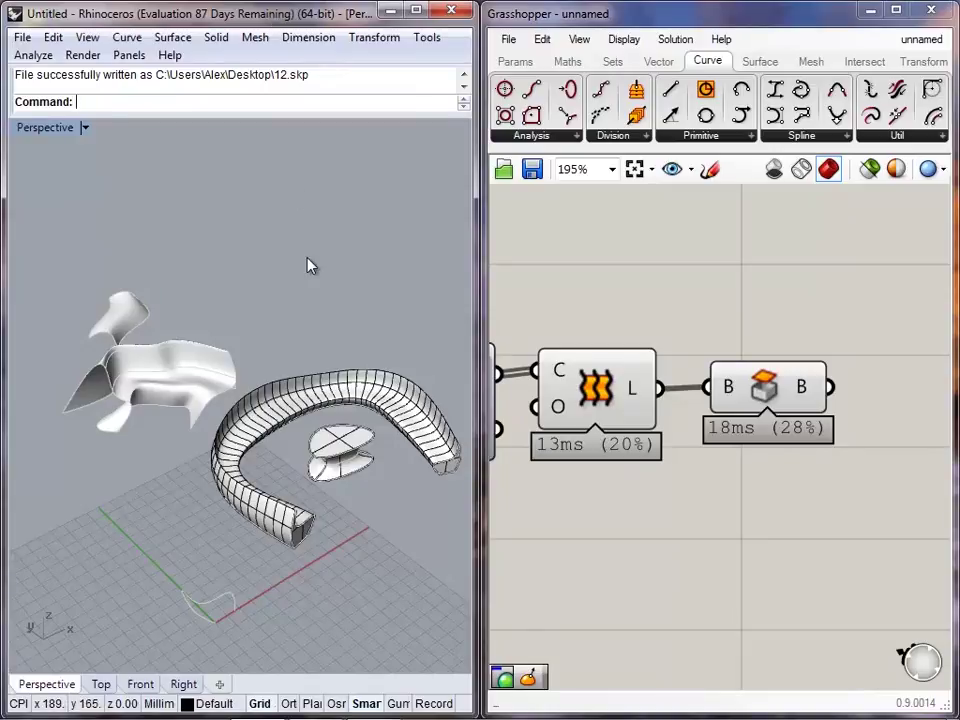
key(ctrl+z)
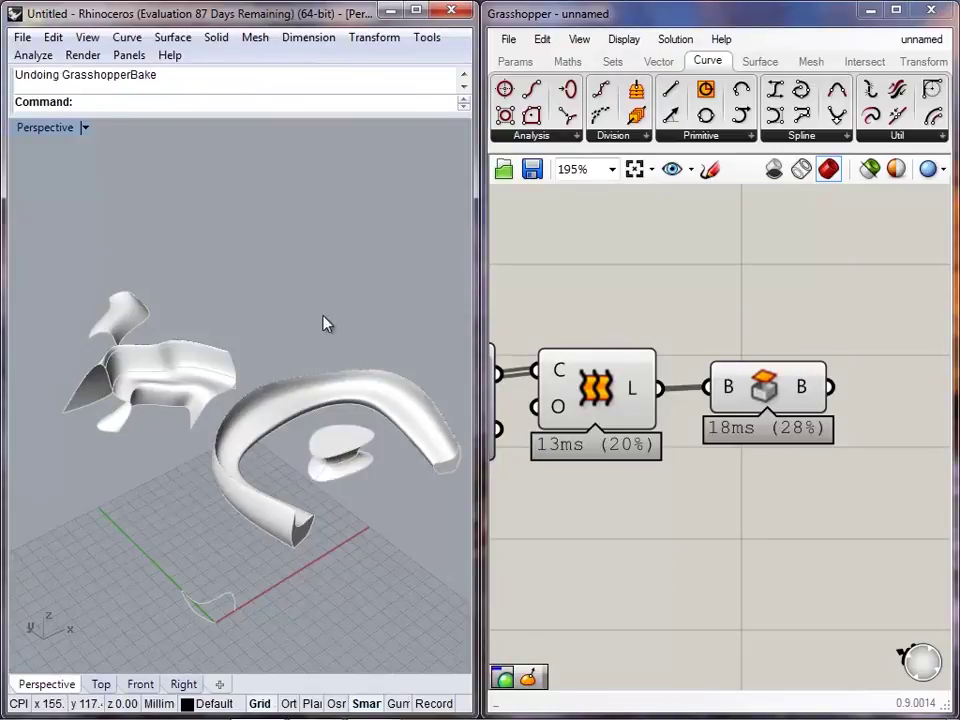
shift+right_drag(346, 328, 313, 347)
right_click(767, 395)
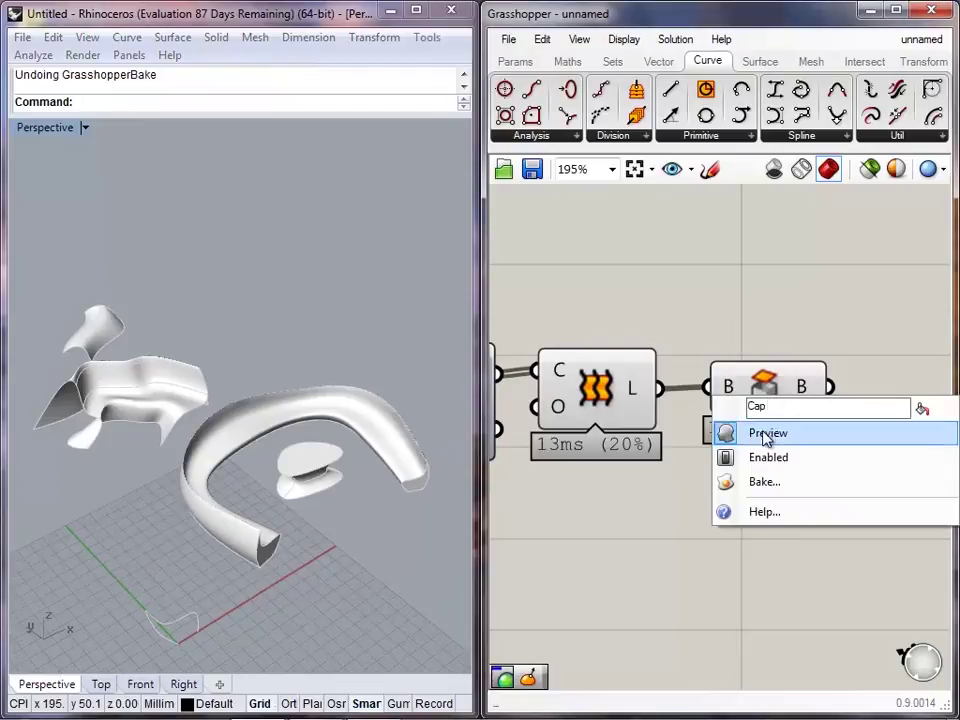
click(190, 266)
- Examine the simple open loft and its three source curves in Rhino alongside the whole Grasshopper definition
right_drag(213, 314, 208, 376)
right_drag(546, 267, 716, 446)
scroll(758, 462, down, 4)
scroll(672, 432, down, 5)
right_drag(554, 393, 797, 425)
right_drag(130, 352, 220, 401)
shift+right_drag(35, 447, 202, 441)
scroll(202, 441, up, 9)
right_drag(287, 424, 319, 523)
drag(334, 530, 71, 287)
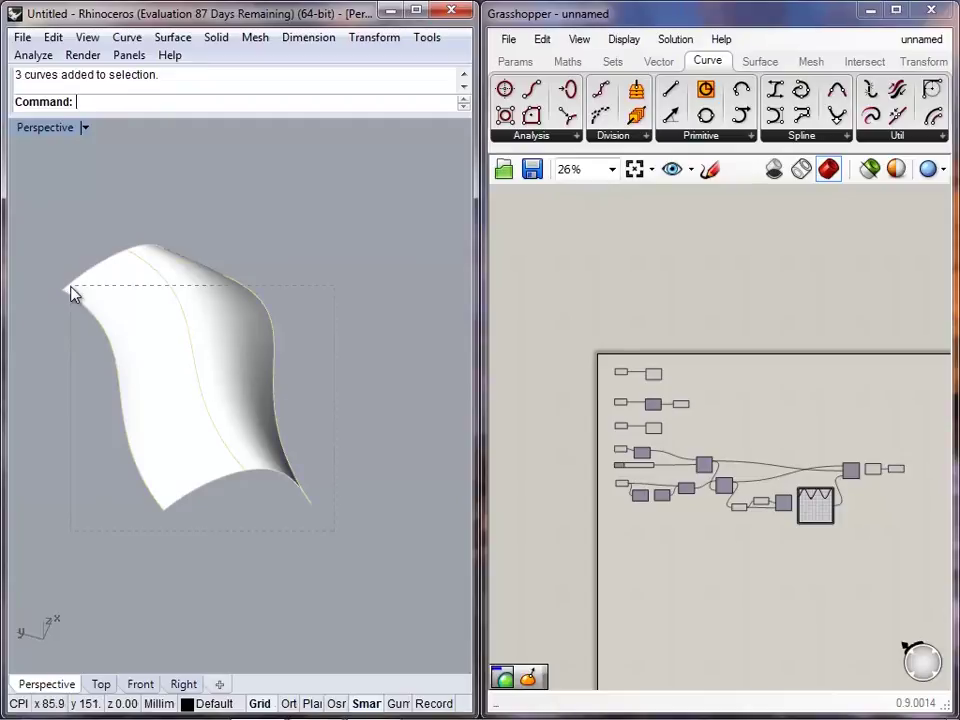
click(342, 380)
- Reshape the outer edge curve of the simple open loft by pulling its upper end control point outward, and hide the control points
right_drag(340, 381, 233, 429)
click(271, 328)
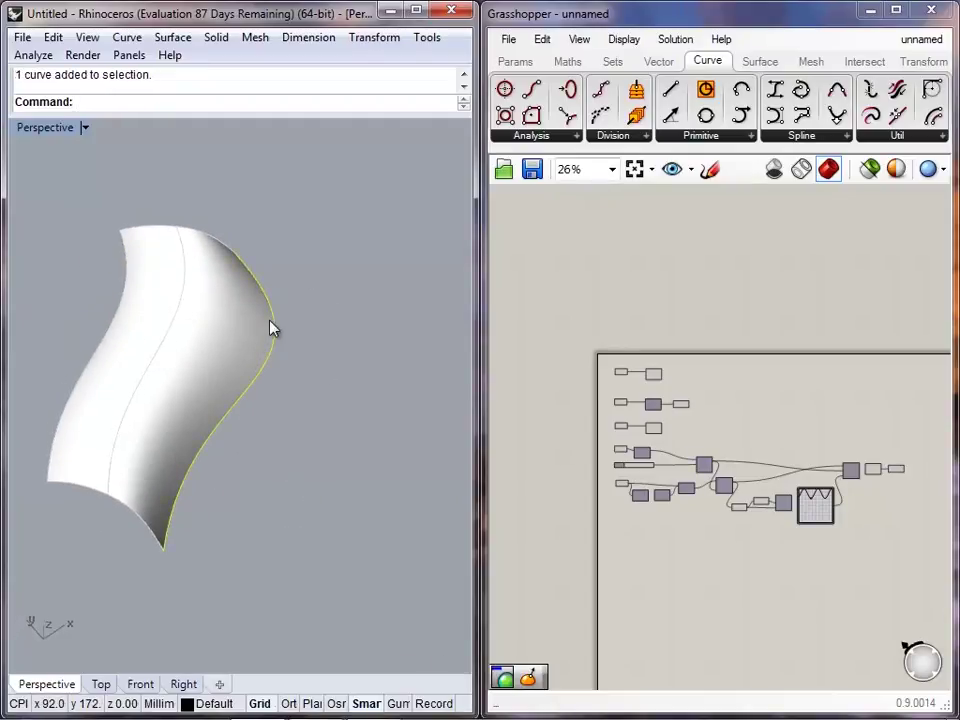
key(F10)
drag(236, 252, 282, 252)
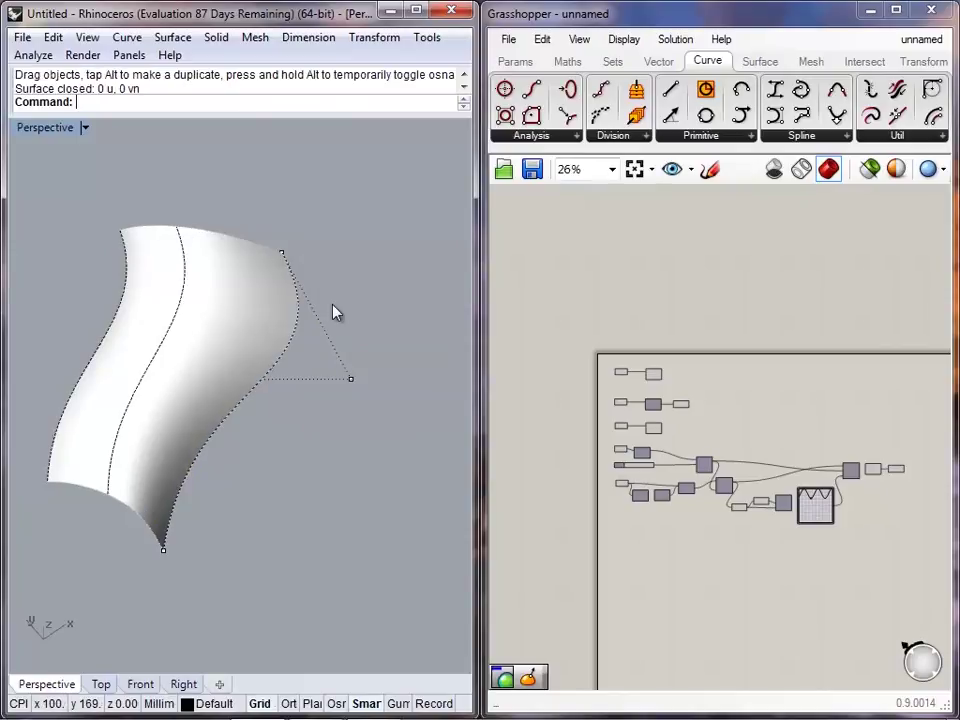
key(Escape)
- Inspect the reshaped open loft from several angles and up close, checking the surface around its middle curve
right_drag(279, 453, 323, 323)
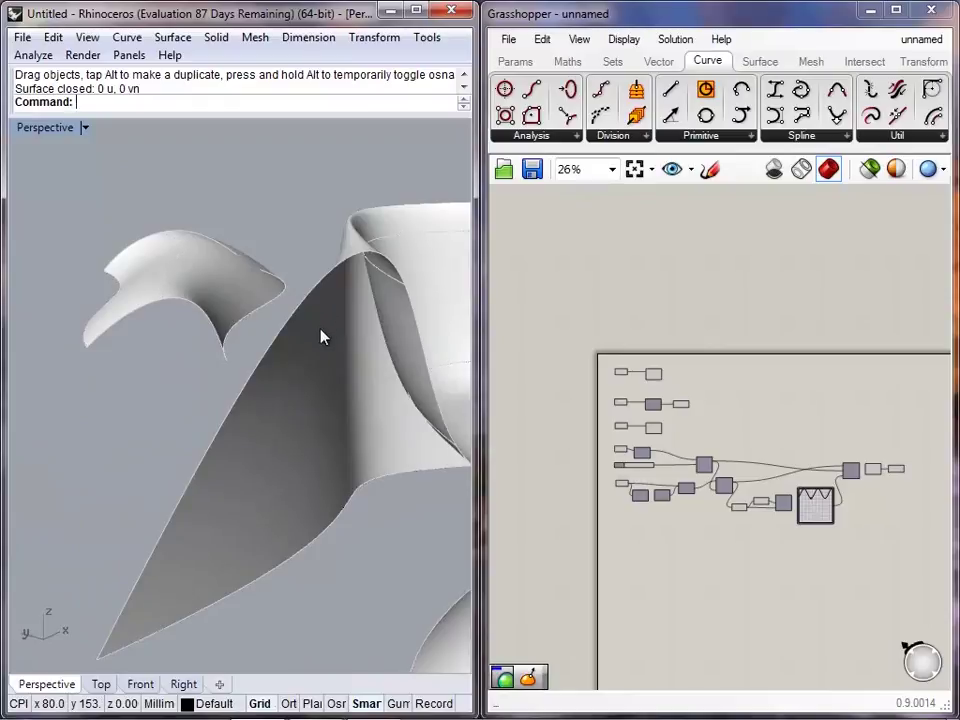
right_drag(153, 316, 250, 477)
scroll(218, 430, up, 8)
scroll(218, 428, down, 6)
click(262, 400)
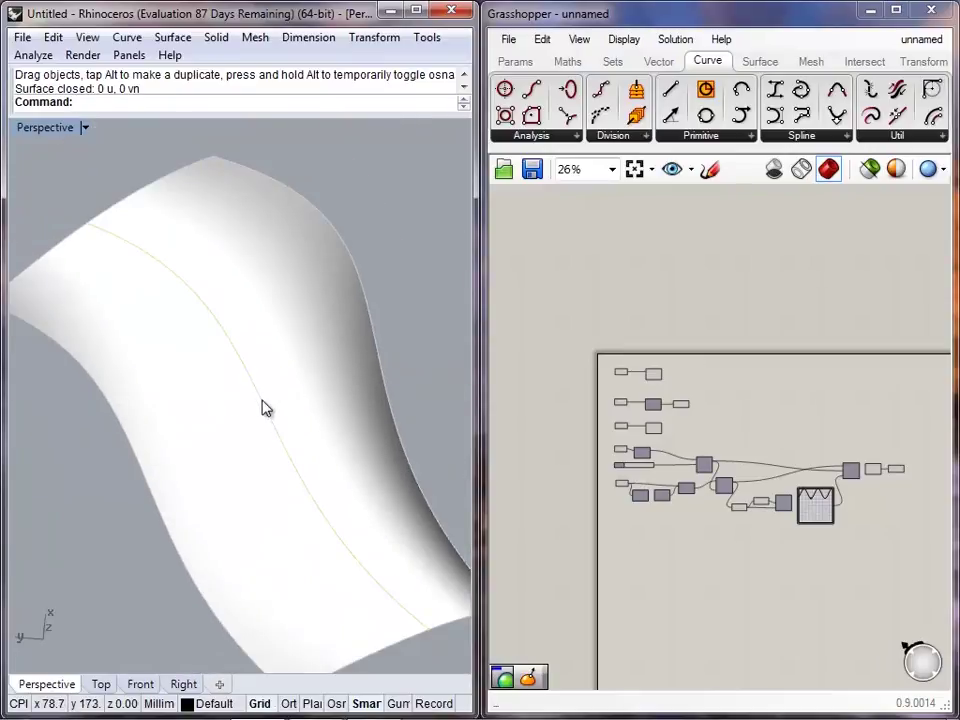
click(265, 408)
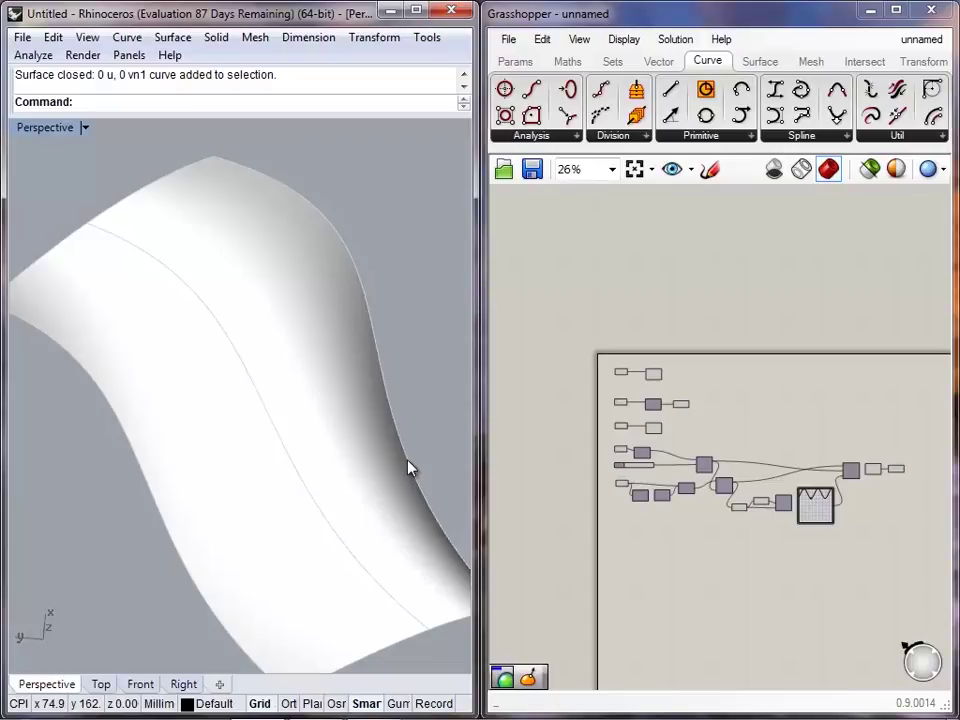
right_drag(409, 465, 185, 565)
scroll(205, 552, up, 7)
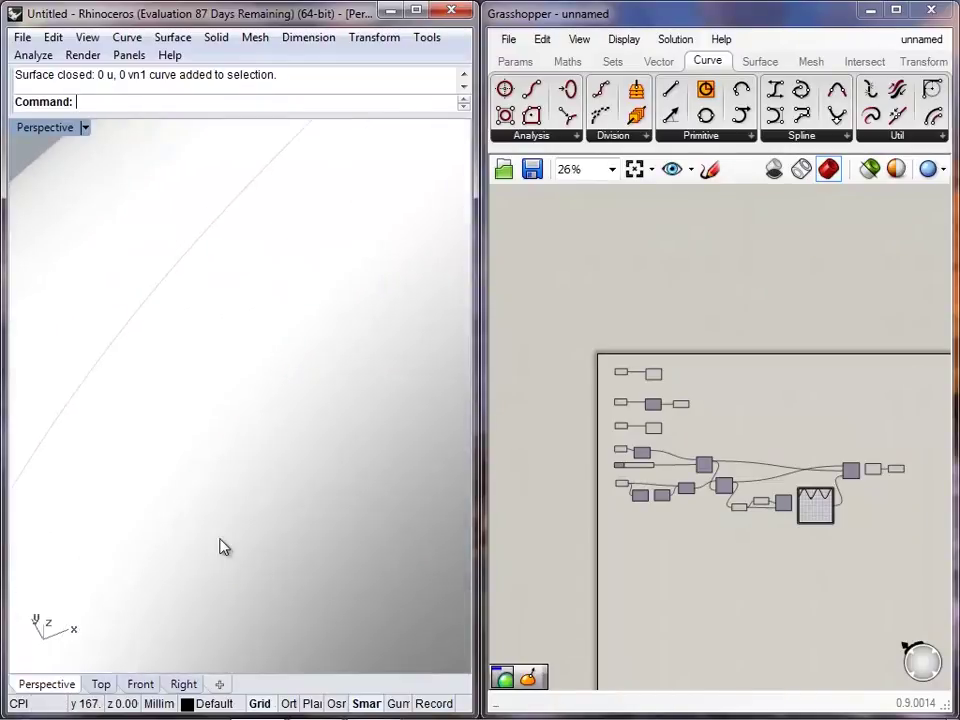
scroll(216, 510, down, 5)
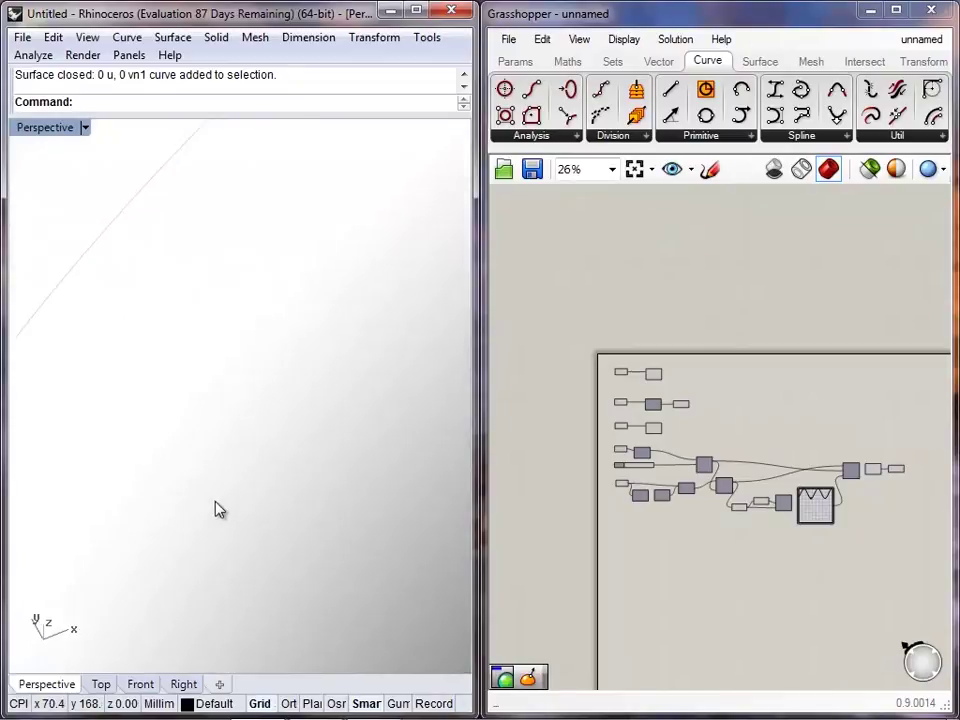
right_drag(225, 537, 262, 560)
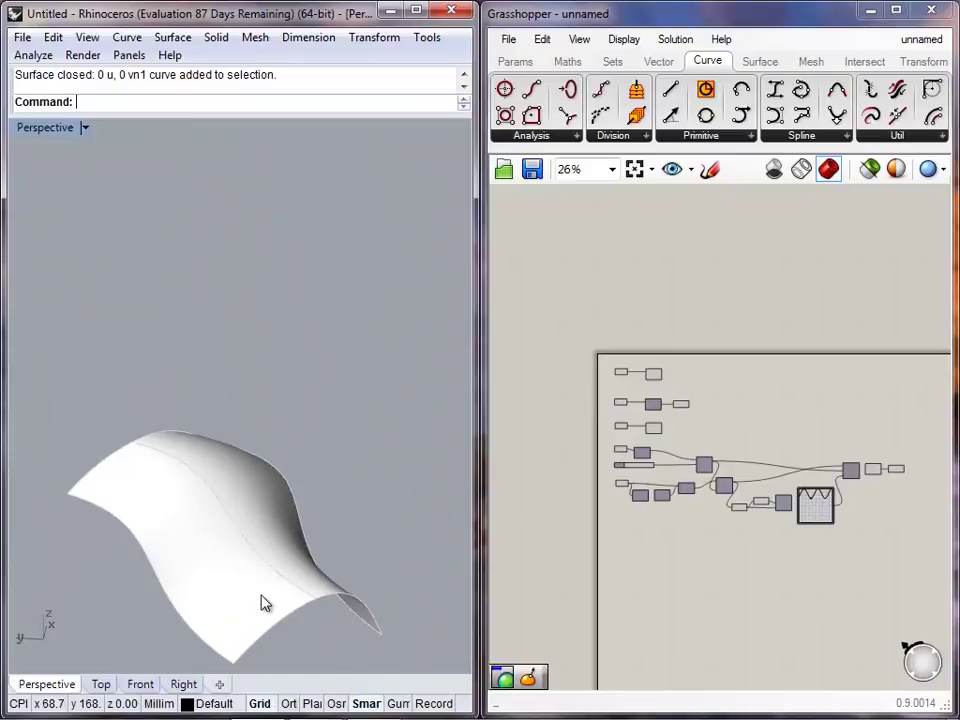
shift+right_drag(301, 592, 205, 508)
- Shift the middle curve of the open loft slightly so the Grasshopper surface follows it
click(270, 475)
drag(239, 489, 246, 490)
right_drag(300, 523, 323, 446)
scroll(638, 378, up, 7)
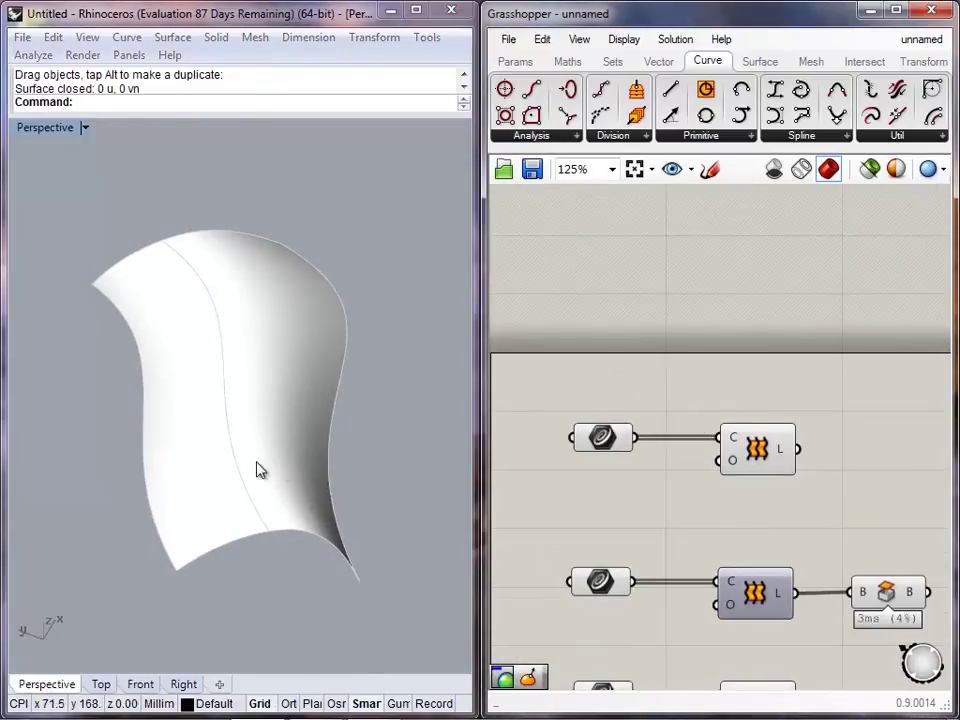
drag(238, 472, 266, 490)
click(301, 606)
right_drag(301, 606, 289, 550)
scroll(677, 476, down, 3)
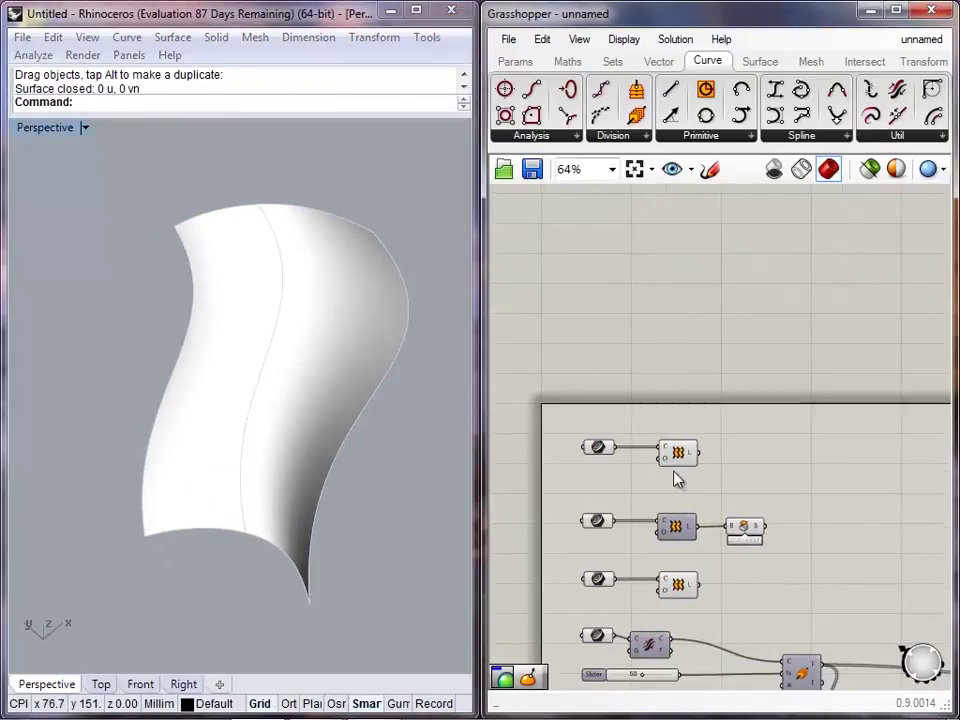
- Add an Evaluate Surface component to the canvas beside the simple open loft's Loft component
scroll(688, 480, up, 3)
click(672, 471)
click(711, 521)
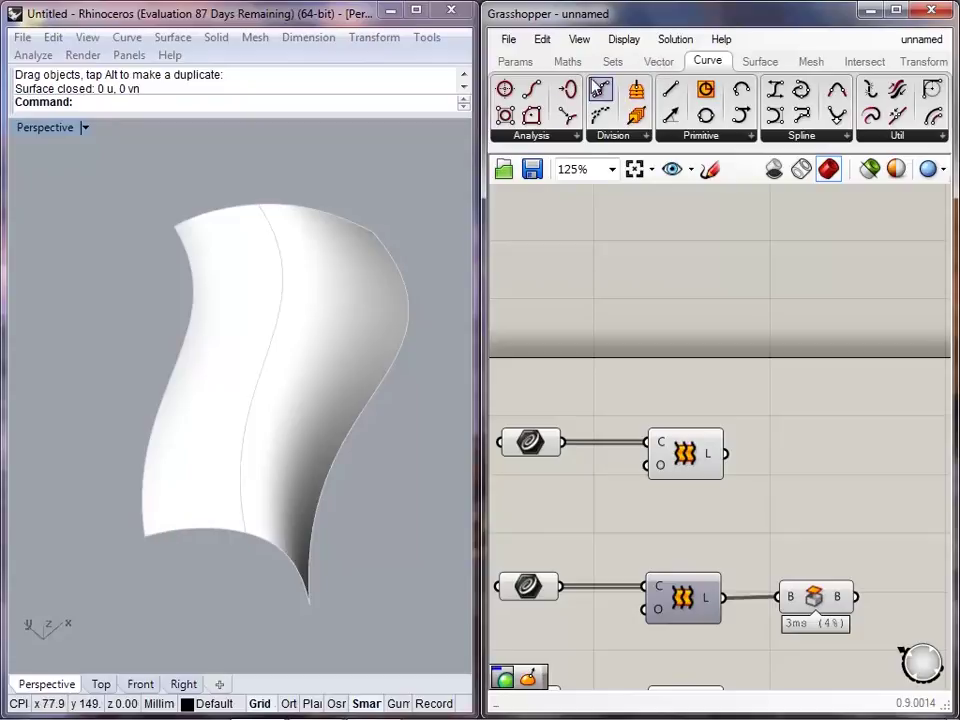
click(745, 60)
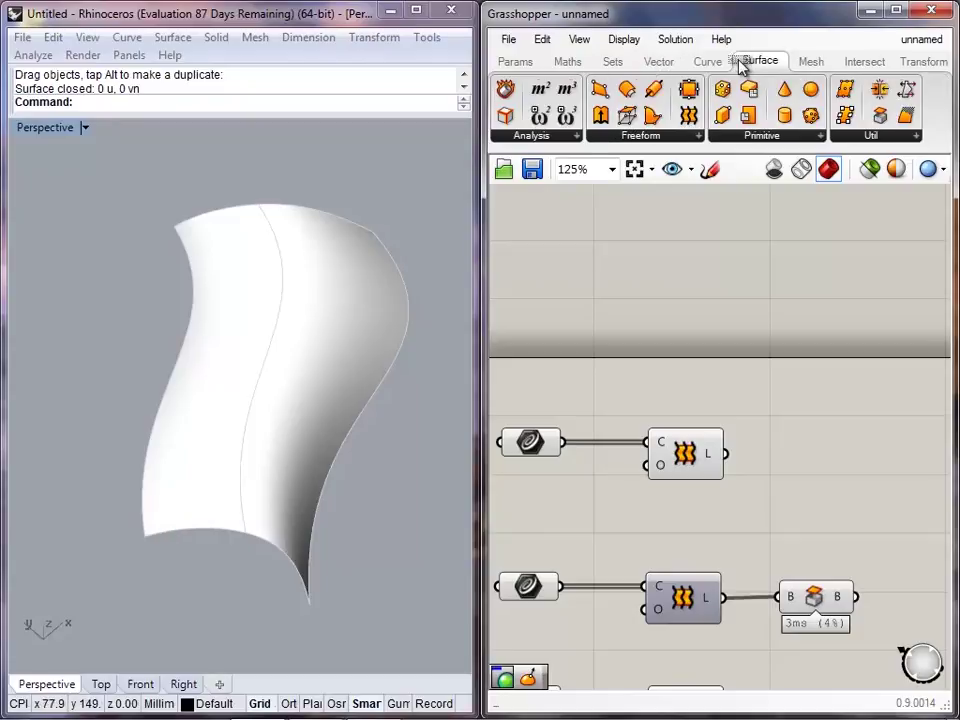
click(570, 137)
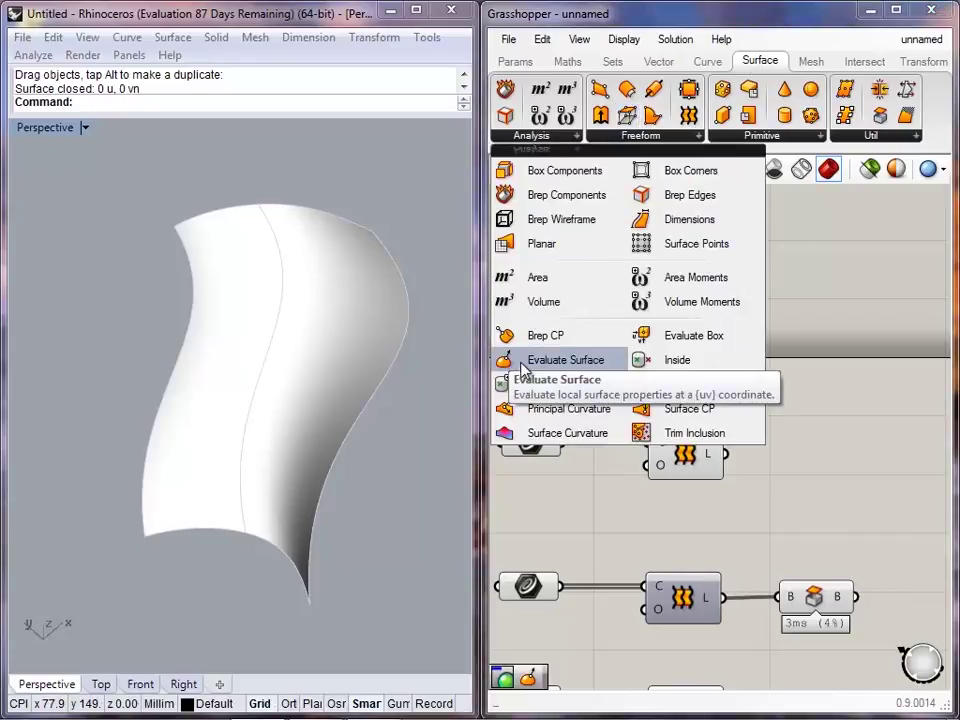
click(521, 362)
click(852, 438)
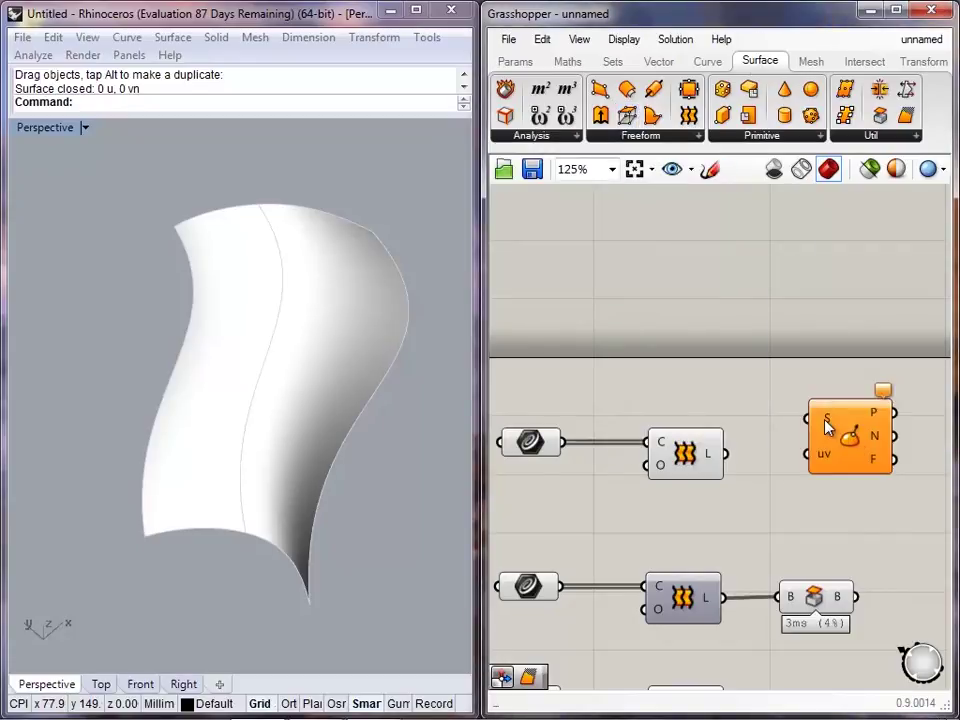
- Connect the simple open loft's output to the S input of Evaluate Surface and line up the two components
mouse_move(826, 428)
mouse_move(827, 474)
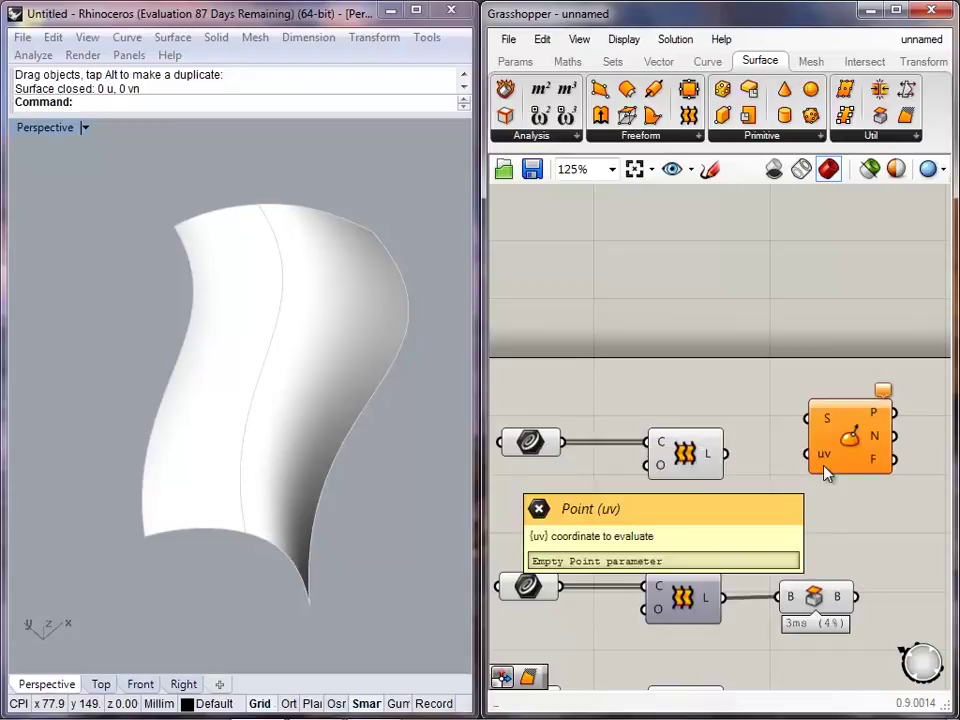
drag(808, 420, 692, 425)
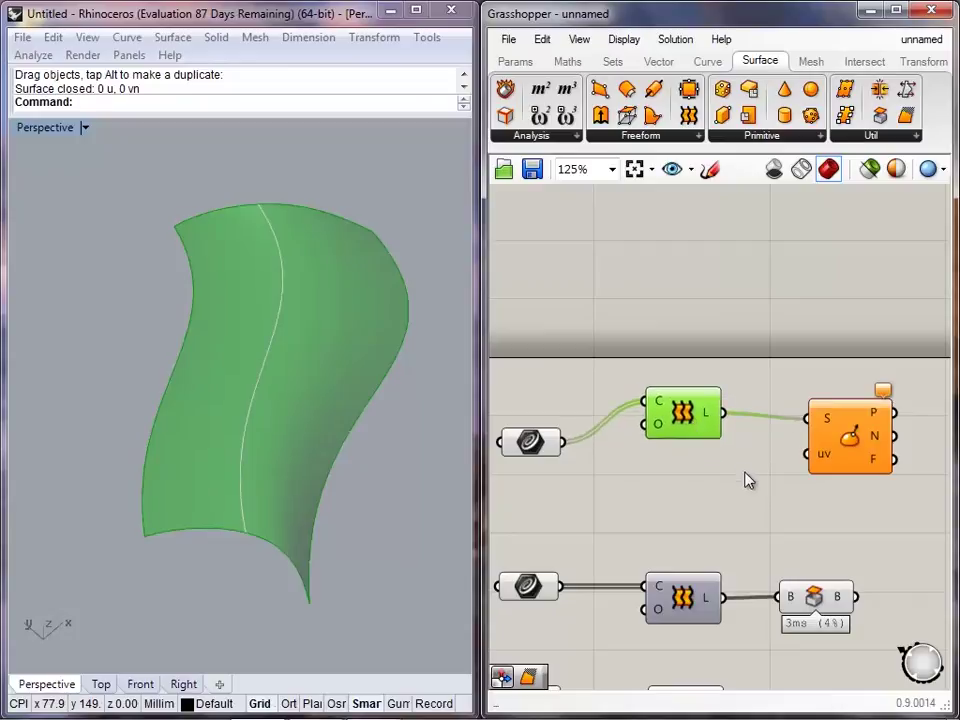
click(746, 473)
drag(855, 469, 856, 465)
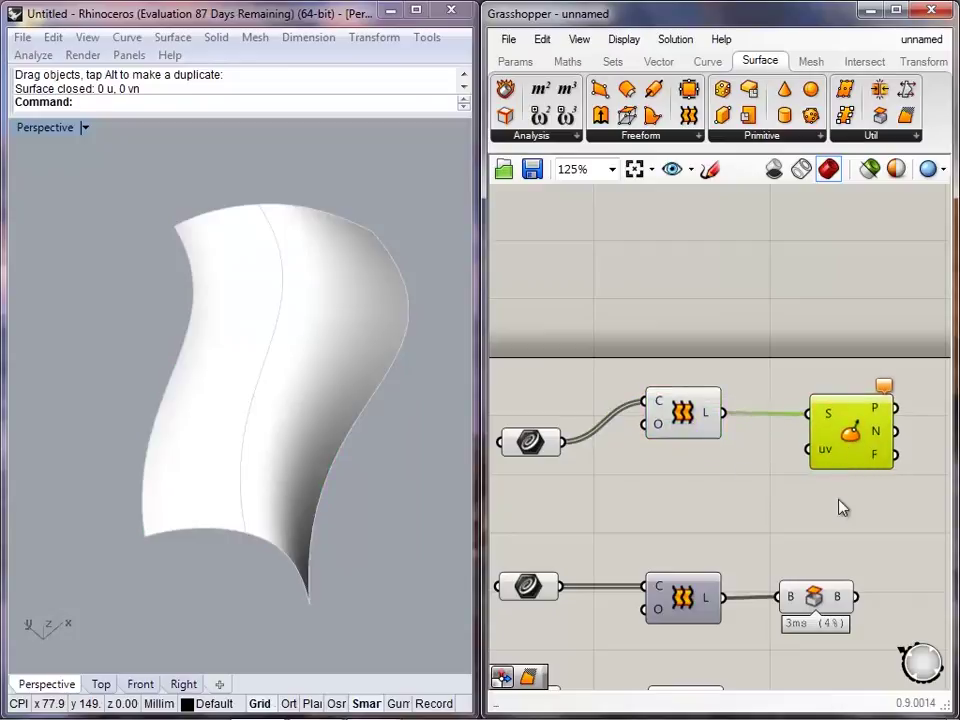
click(837, 499)
- Move the simple open loft's curve, Loft and Evaluate Surface components up, clear of the rest of the definition
right_drag(837, 499, 817, 388)
scroll(817, 390, down, 3)
drag(830, 397, 616, 337)
drag(732, 343, 735, 269)
click(758, 420)
right_drag(764, 325, 756, 410)
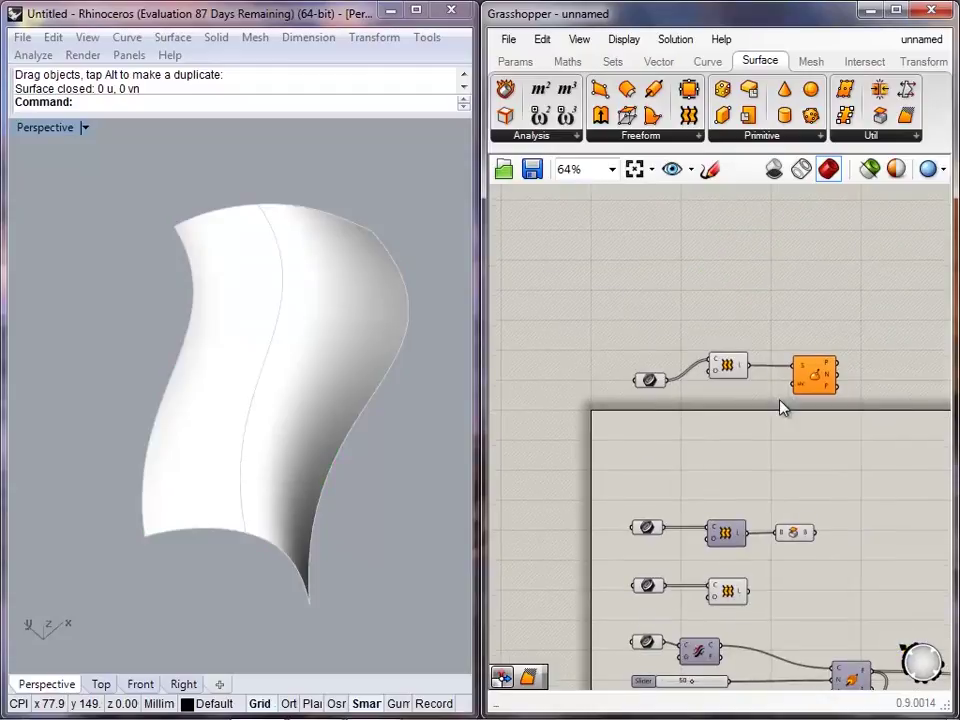
- Place an MD Slider on the canvas just below the simple open loft's components
click(515, 61)
click(818, 135)
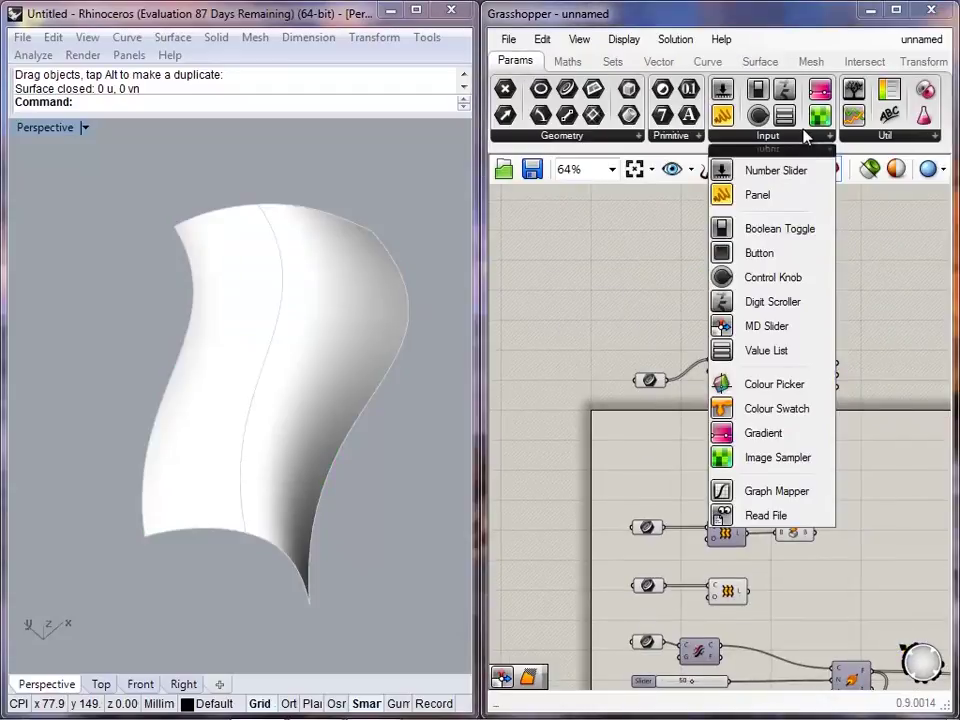
click(768, 327)
click(744, 437)
drag(744, 436, 690, 422)
click(834, 461)
- Connect the MD Slider's output to the uv input of Evaluate Surface
scroll(756, 461, up, 5)
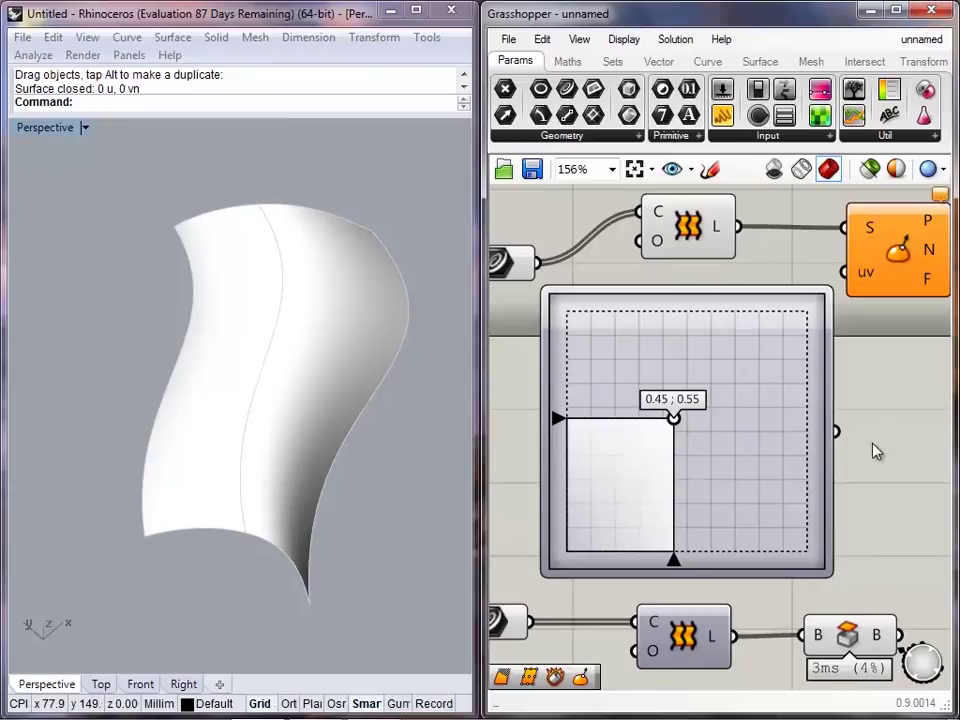
right_drag(873, 451, 791, 451)
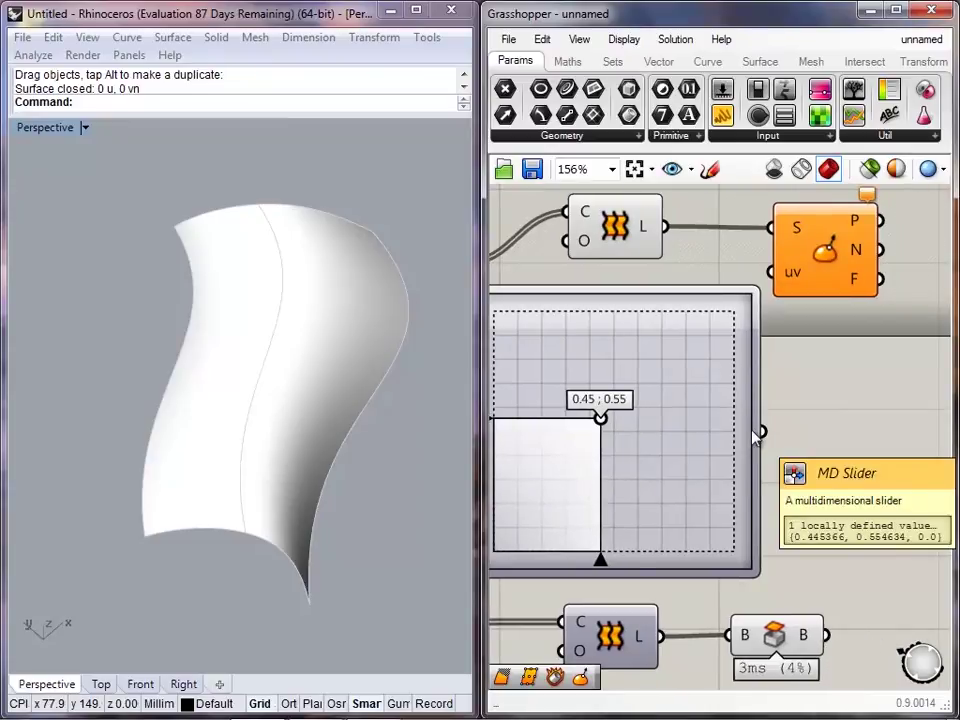
right_drag(771, 394, 745, 462)
mouse_move(739, 504)
mouse_down()
mouse_move(746, 340)
mouse_move(799, 346)
mouse_up()
click(825, 442)
- Set the MD Slider to about 0.88 ; 0.91 while viewing the frame on the loft, and move Evaluate Surface away from the slider
right_drag(228, 472, 114, 398)
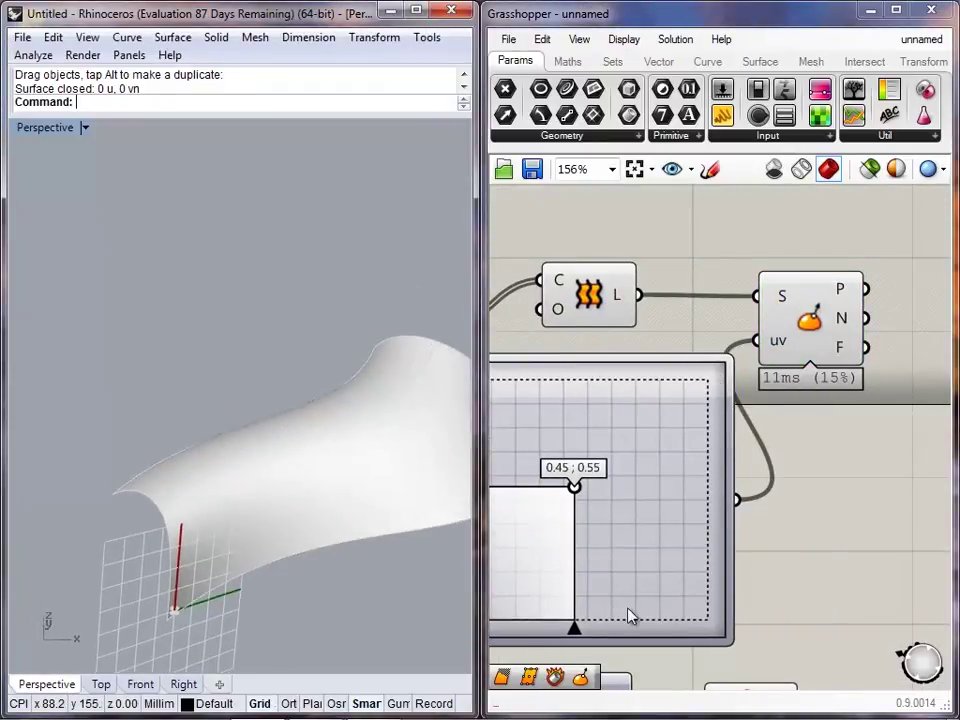
shift+right_drag(250, 517, 288, 372)
drag(579, 487, 785, 364)
click(844, 349)
scroll(220, 448, up, 10)
right_drag(254, 436, 264, 432)
drag(708, 381, 679, 402)
click(762, 430)
drag(816, 317, 851, 313)
click(800, 410)
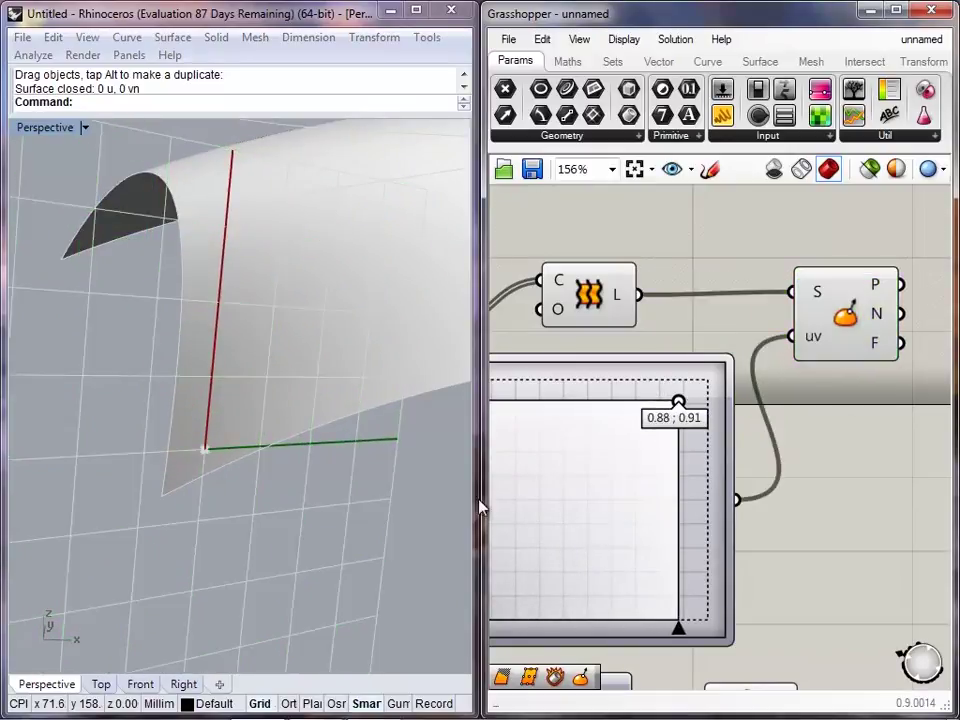
- Set the MD Slider to about 0.96 ; 0.83 and reparameterize the S input of Evaluate Surface
scroll(223, 439, up, 3)
drag(678, 401, 699, 420)
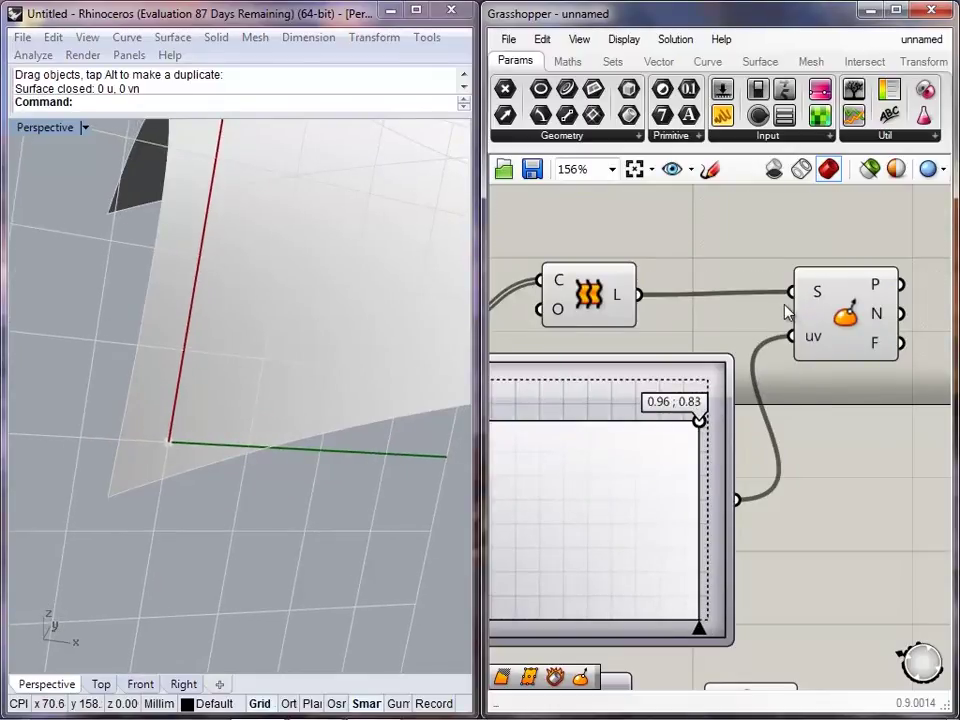
right_click(816, 298)
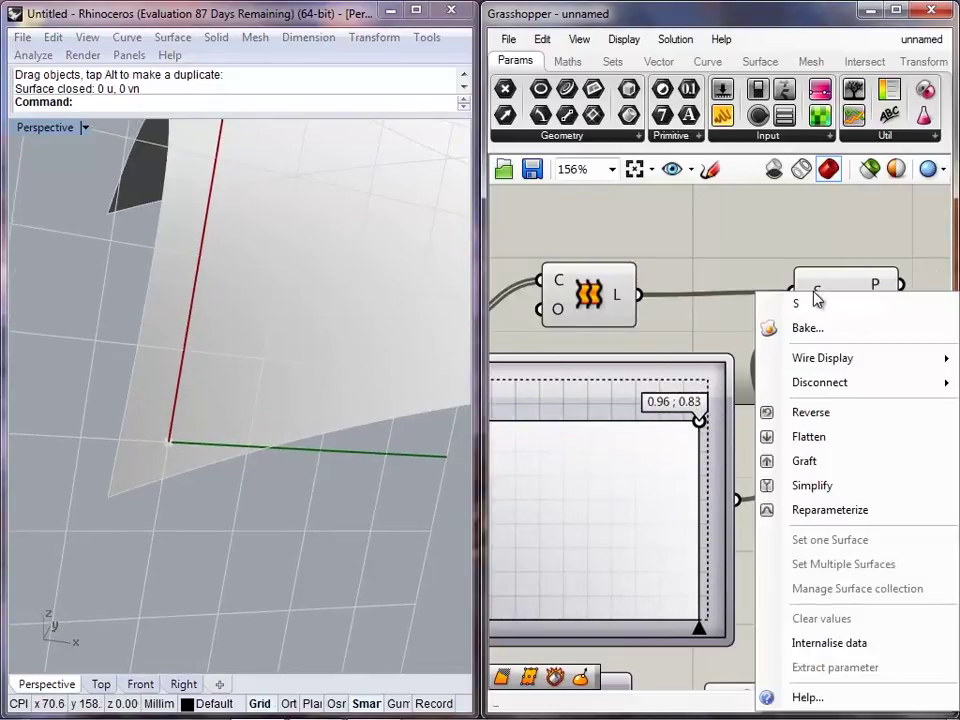
click(811, 510)
- Set the MD Slider to about 0.35 ; 0.87 and inspect the evaluated frame on the open loft in Rhino
right_drag(169, 211, 213, 411)
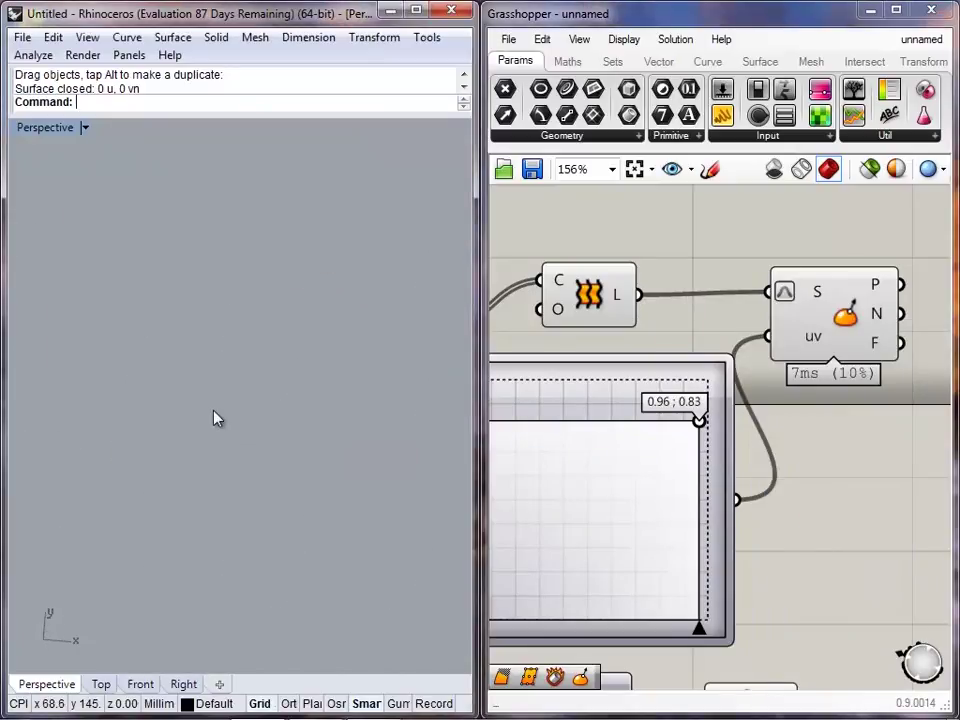
right_drag(224, 357, 474, 536)
drag(706, 428, 641, 461)
right_drag(780, 479, 872, 476)
drag(736, 464, 643, 409)
right_drag(153, 447, 338, 193)
scroll(261, 319, down, 4)
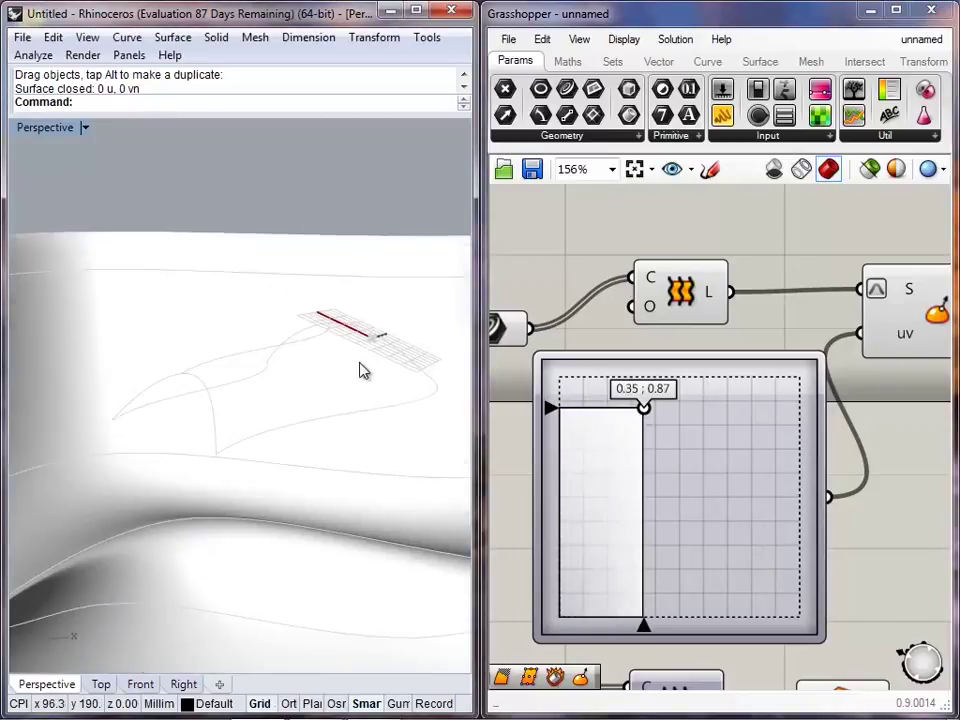
right_drag(363, 371, 240, 278)
scroll(240, 278, up, 5)
right_drag(332, 348, 300, 364)
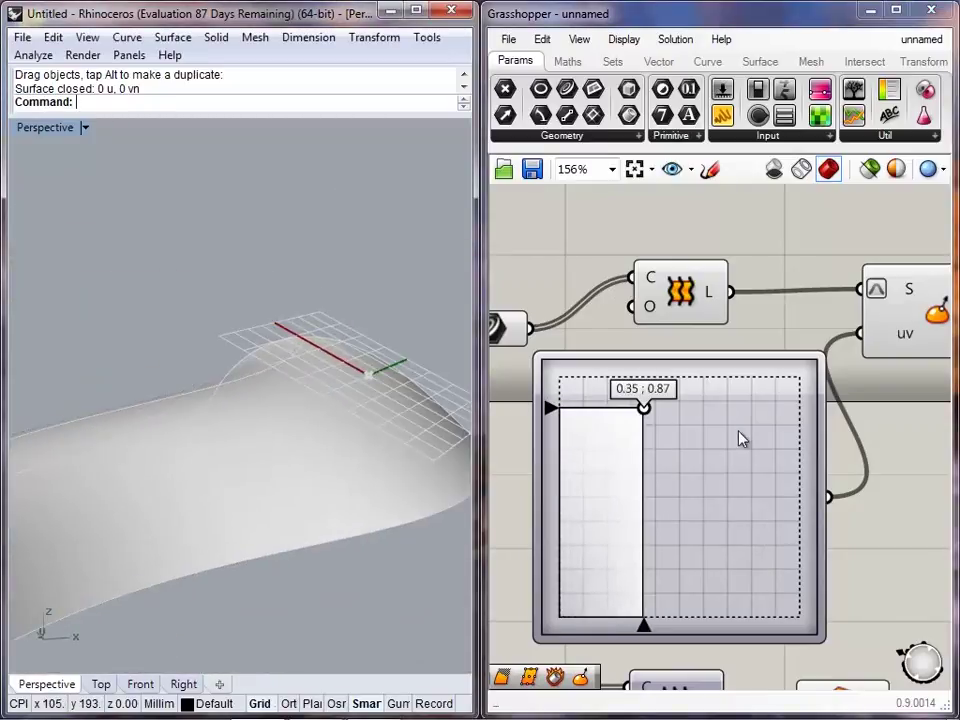
- Set the MD Slider to about 0.72 ; 0.87 and then 0.44 ; 0.95, moving the evaluated frame across the loft
drag(648, 420, 736, 410)
right_drag(850, 426, 707, 440)
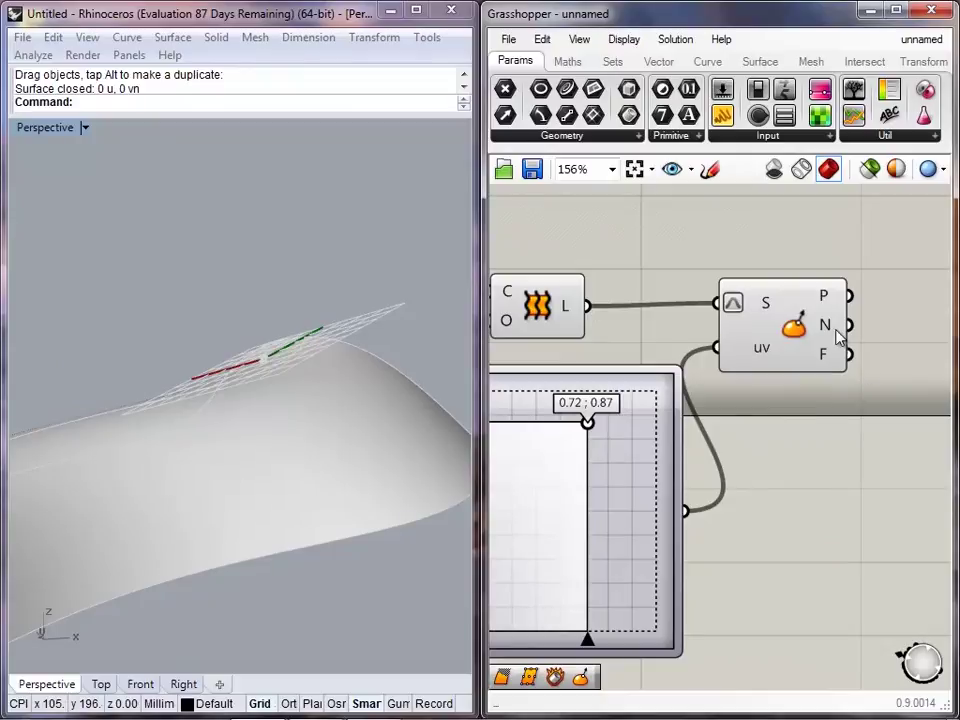
drag(836, 336, 869, 337)
drag(587, 424, 521, 404)
right_drag(625, 437, 667, 443)
right_drag(182, 405, 231, 428)
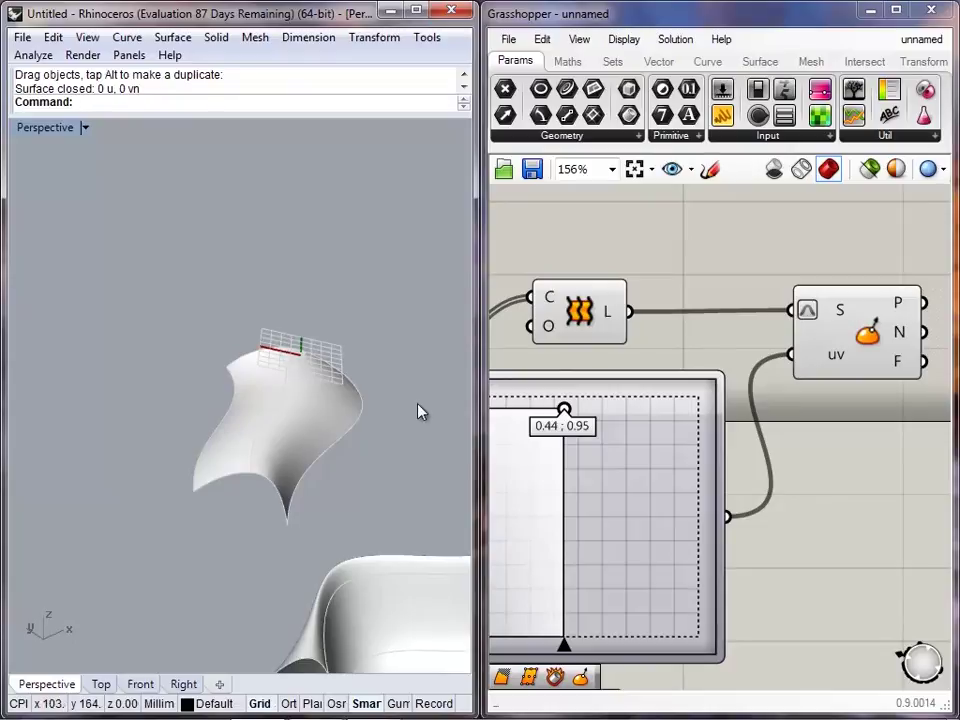
- Delete the Evaluate Surface component and the MD Slider from the definition
click(907, 367)
click(874, 553)
scroll(867, 545, down, 3)
right_drag(847, 525, 798, 428)
drag(829, 454, 722, 310)
click(889, 488)
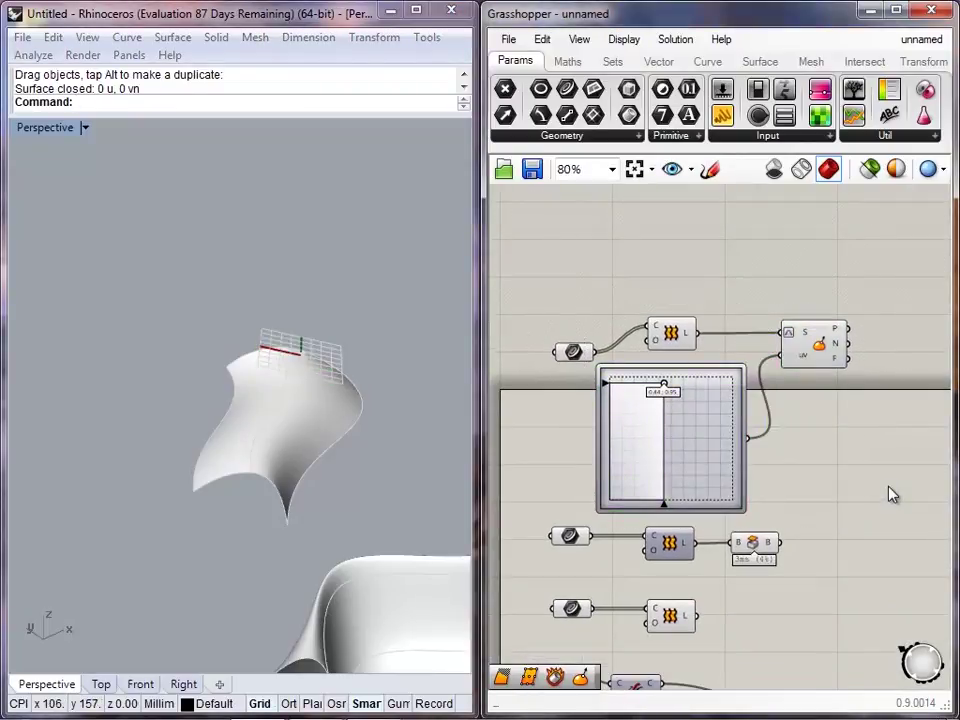
drag(853, 465, 720, 313)
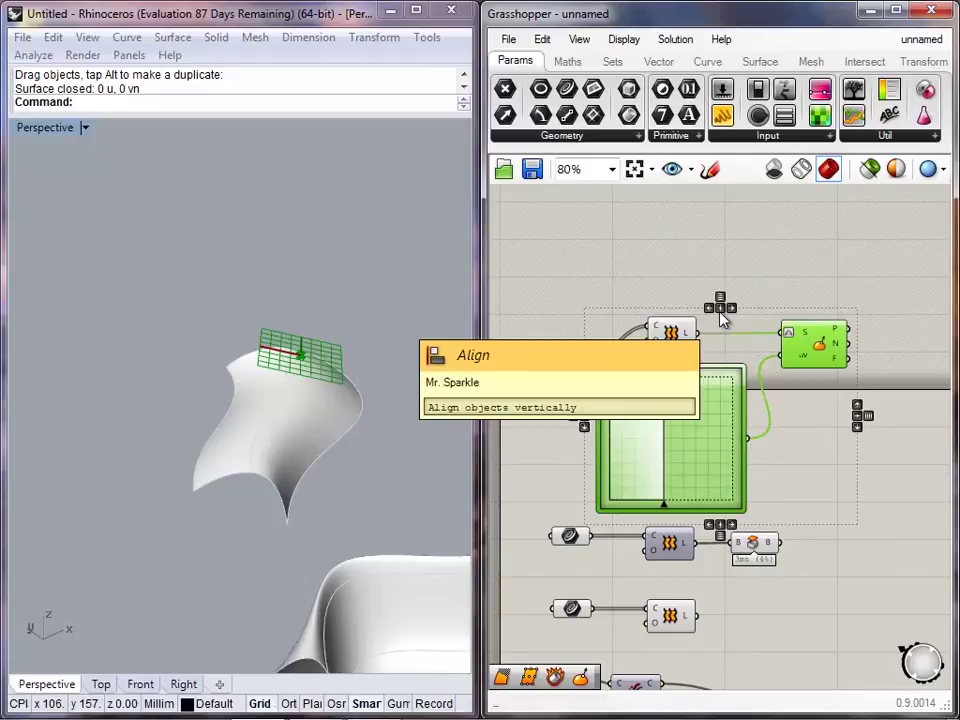
key(Delete)
- Move the simple open loft's curve and Loft components back in line above the other loft definitions
drag(671, 338, 578, 334)
click(620, 354)
drag(676, 360, 693, 415)
click(827, 430)
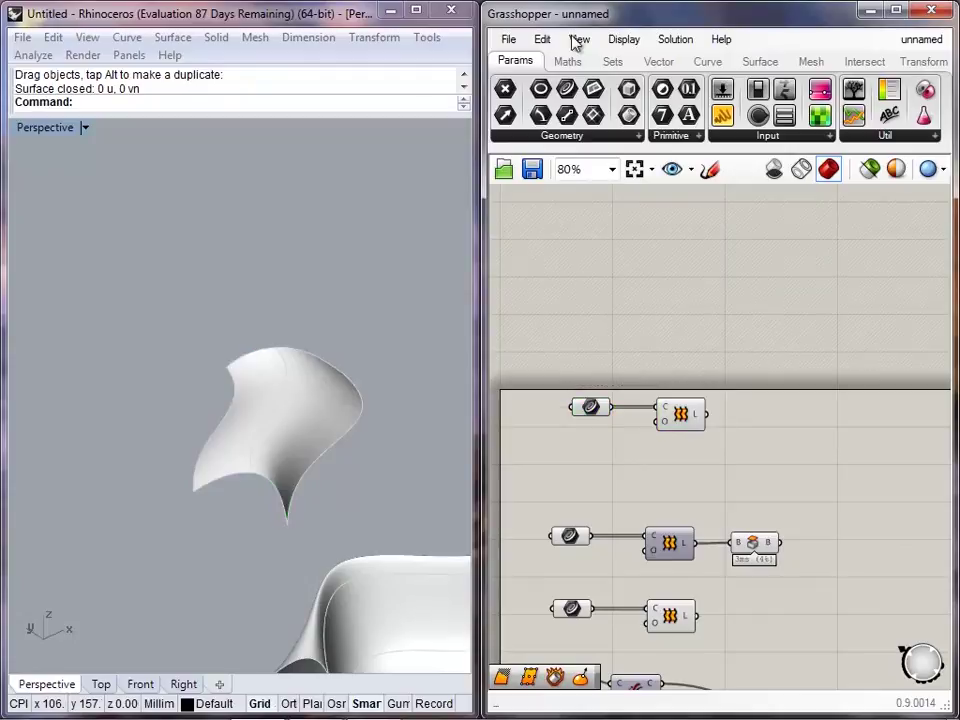
- Add a Divide Surface component fed by the simple open loft and examine its inputs and the point grid
click(762, 62)
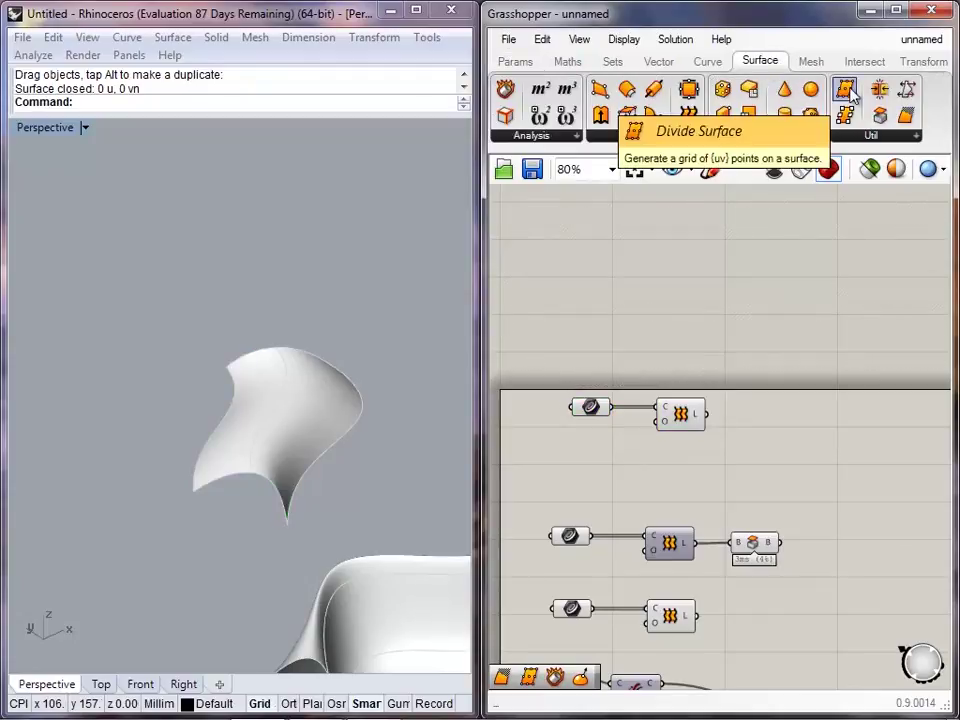
drag(849, 92, 710, 414)
drag(803, 435, 789, 427)
right_drag(392, 482, 398, 524)
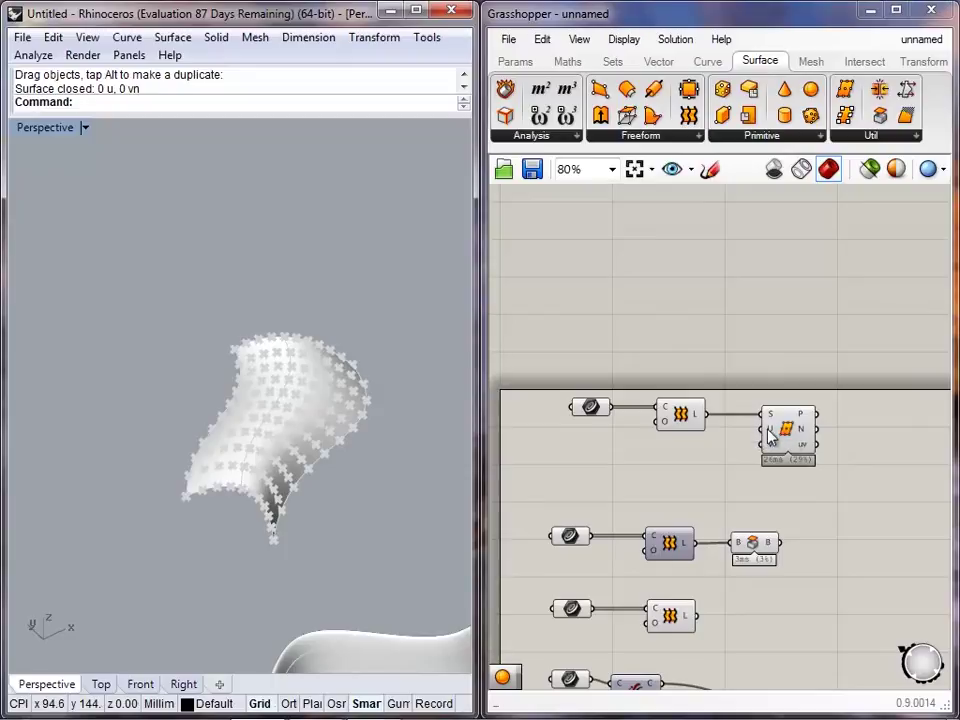
scroll(772, 428, up, 4)
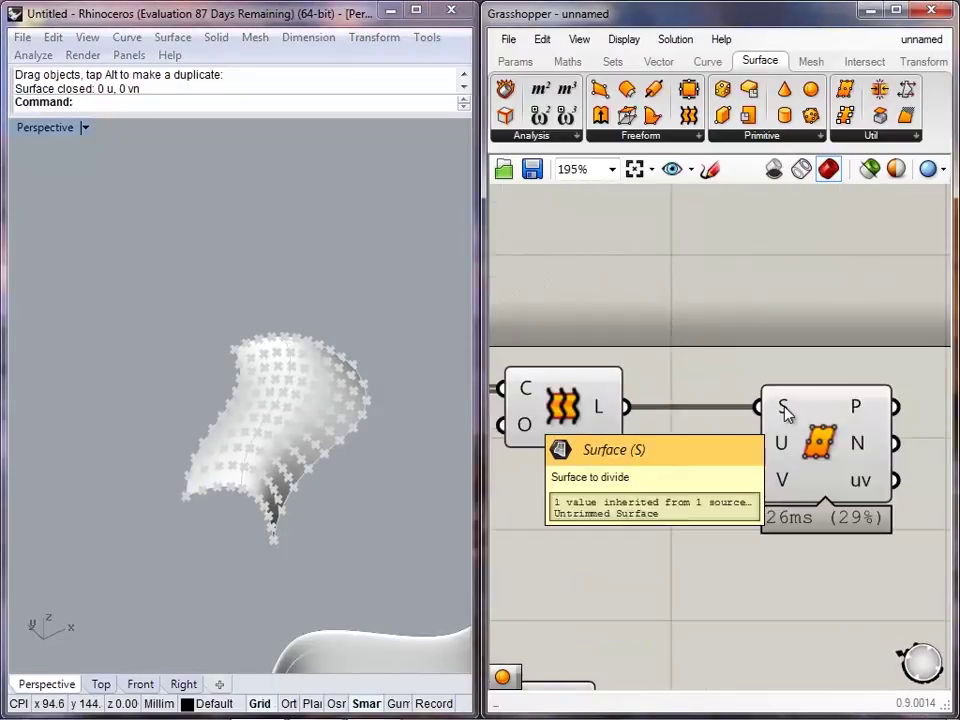
mouse_move(778, 485)
scroll(279, 456, up, 5)
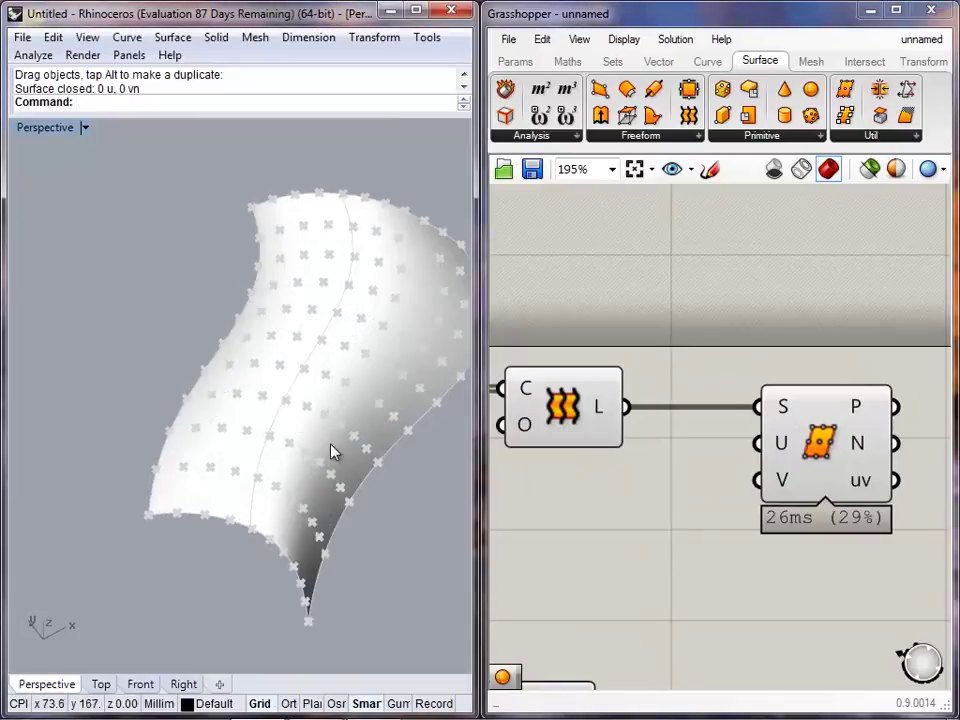
right_drag(271, 513, 318, 435)
- Select the three source curves of the simple open loft in Rhino and turn on their control points
scroll(274, 469, down, 5)
scroll(274, 470, down, 7)
right_drag(250, 428, 140, 447)
drag(92, 402, 368, 450)
right_drag(376, 456, 405, 533)
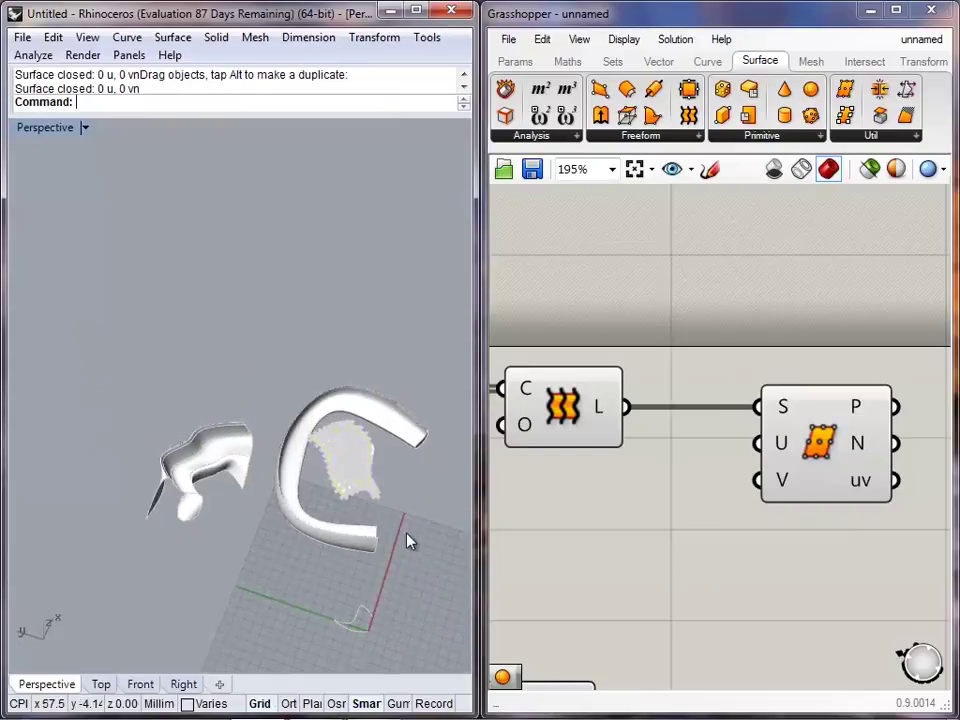
scroll(385, 463, up, 6)
click(381, 460)
right_drag(384, 468, 322, 489)
drag(245, 476, 235, 462)
right_drag(366, 470, 317, 576)
drag(224, 560, 223, 559)
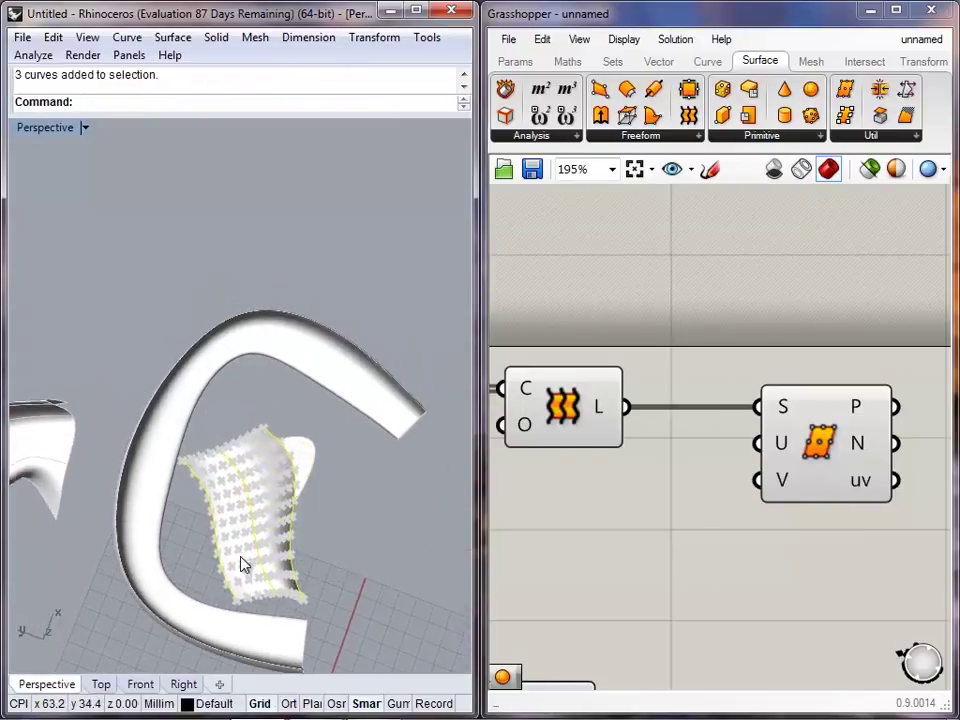
key(F10)
- Stretch the outer source curve by pulling its upper end control point far outward and its lower one downward
right_drag(269, 542, 268, 441)
drag(258, 351, 441, 321)
drag(288, 503, 283, 552)
mouse_move(324, 542)
right_down()
mouse_move(187, 446)
mouse_move(169, 388)
mouse_move(251, 403)
mouse_move(320, 533)
right_up()
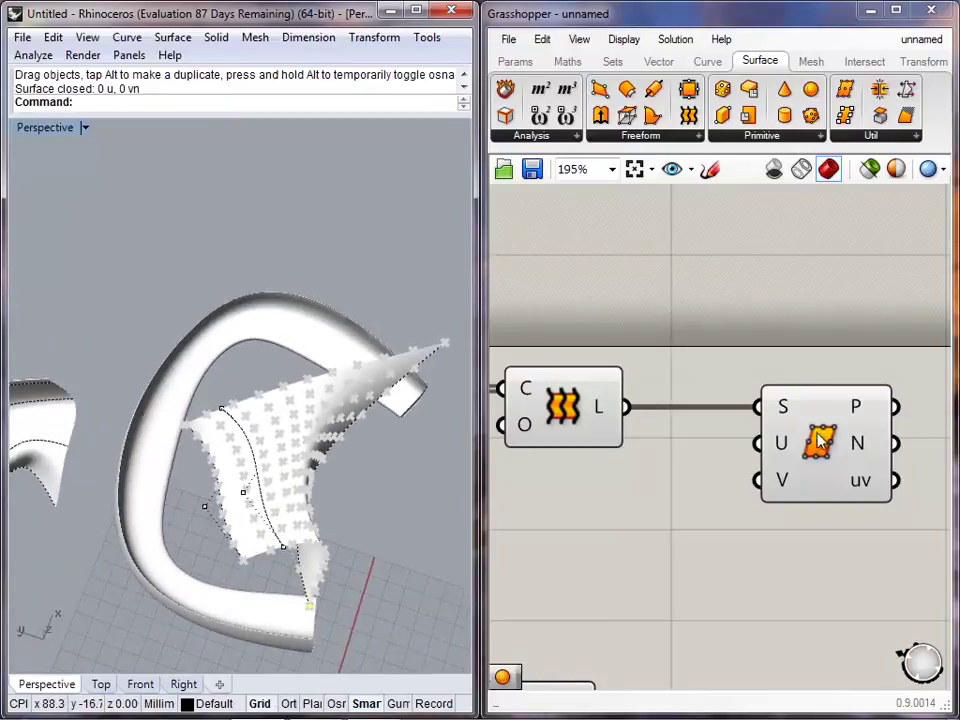
- Turn off the preview of the Divide Surface and simple open loft components
right_click(818, 437)
click(767, 467)
right_click(560, 417)
click(611, 448)
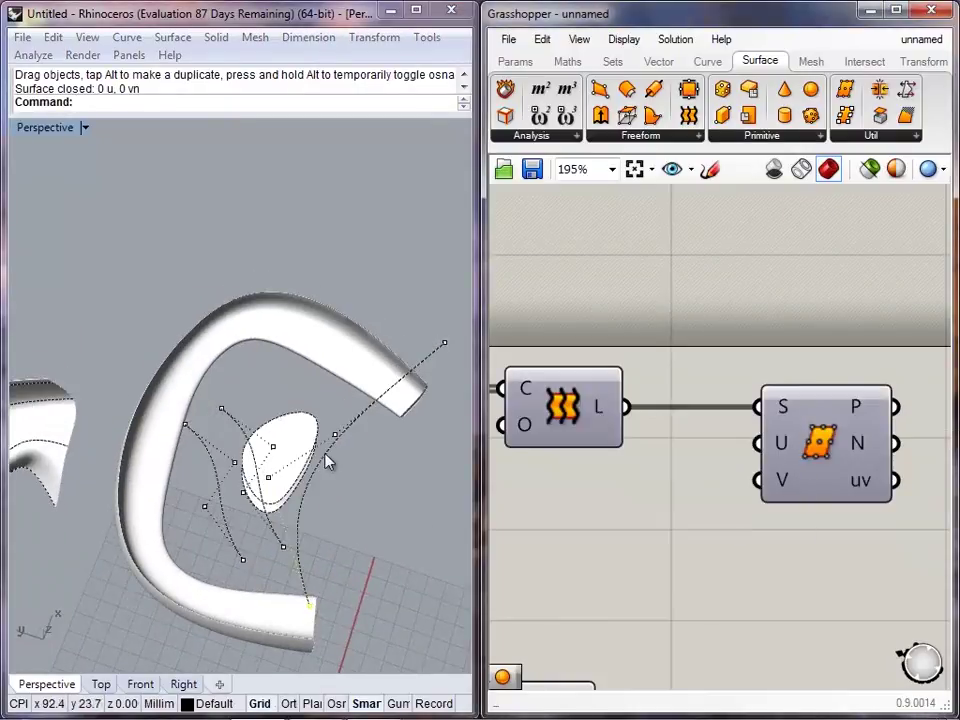
- Spread the three source curves into a wider, smoother shape by repositioning their end and middle control points
drag(269, 477, 342, 490)
drag(335, 434, 375, 431)
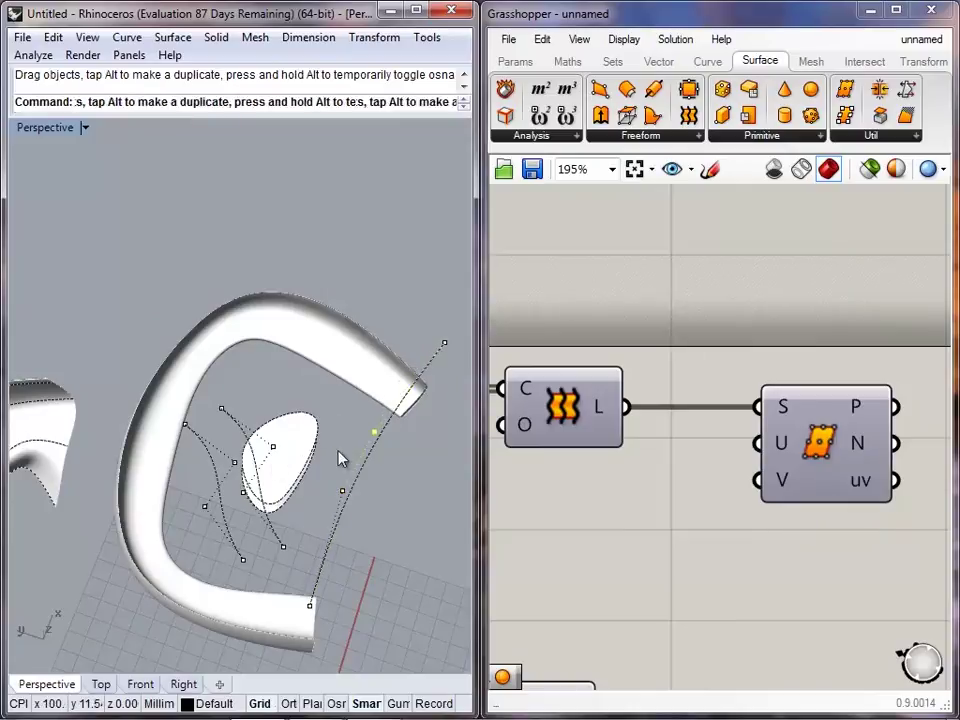
drag(222, 408, 330, 322)
drag(283, 547, 163, 559)
drag(185, 424, 207, 316)
drag(276, 440, 286, 402)
drag(293, 380, 293, 379)
drag(235, 462, 233, 376)
click(373, 506)
- Turn the preview of the Divide Surface component back on
right_drag(372, 512, 364, 330)
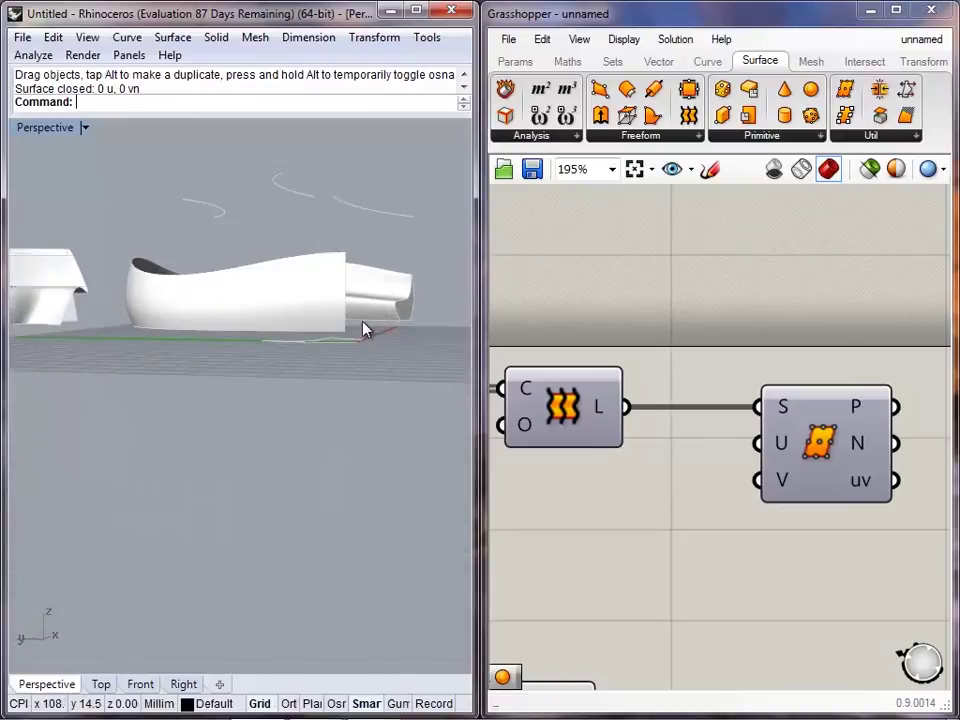
click(818, 441)
key(ctrl+q)
click(789, 329)
- Move parts of the source curves vertically, one up and another down, to change the height of the point grid
right_drag(232, 263, 164, 288)
scroll(167, 174, up, 3)
right_drag(167, 174, 325, 313)
ctrl+drag(197, 387, 214, 319)
ctrl+drag(387, 324, 388, 400)
scroll(394, 409, down, 5)
right_drag(394, 409, 270, 430)
- Raise one more source curve slightly in the vertical direction
click(333, 421)
right_drag(334, 422, 366, 440)
ctrl+drag(368, 435, 372, 406)
right_drag(378, 445, 345, 404)
- Turn on the source curves' control points and reposition several of them to vary the height of the point grid
click(292, 422)
key(F10)
drag(323, 380, 333, 398)
right_drag(265, 401, 185, 388)
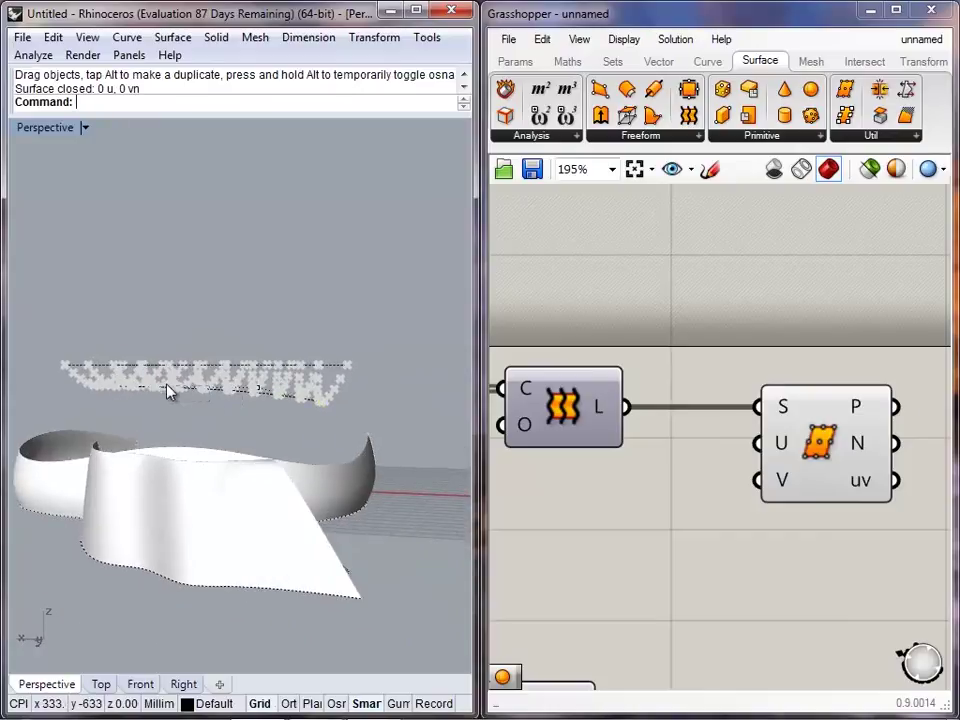
right_drag(177, 388, 175, 383)
click(69, 390)
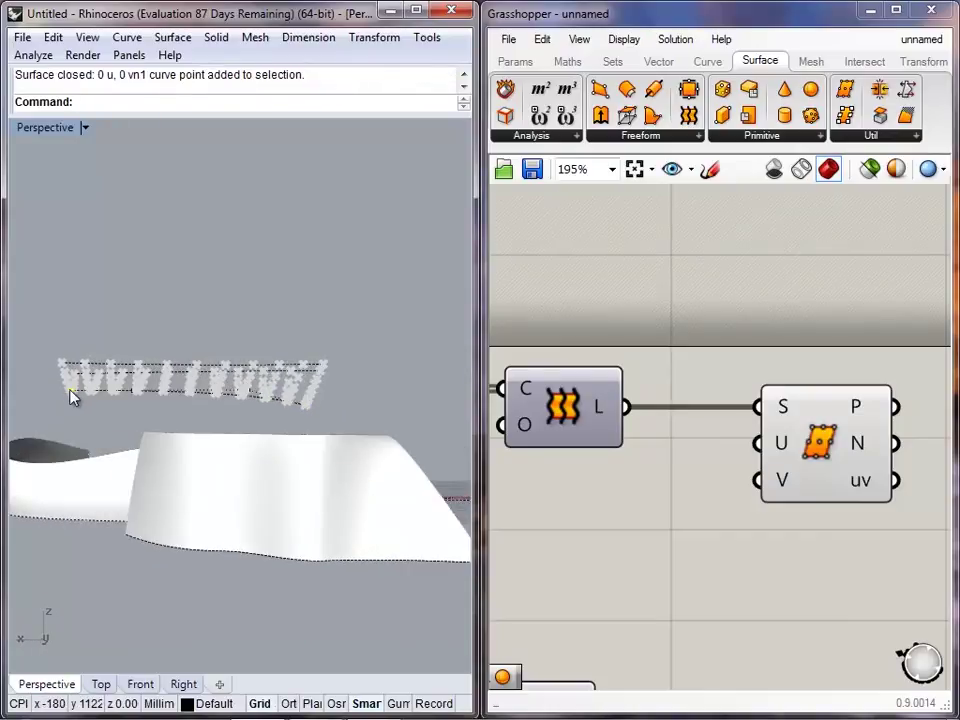
drag(69, 390, 77, 406)
drag(136, 390, 134, 367)
right_drag(289, 414, 210, 468)
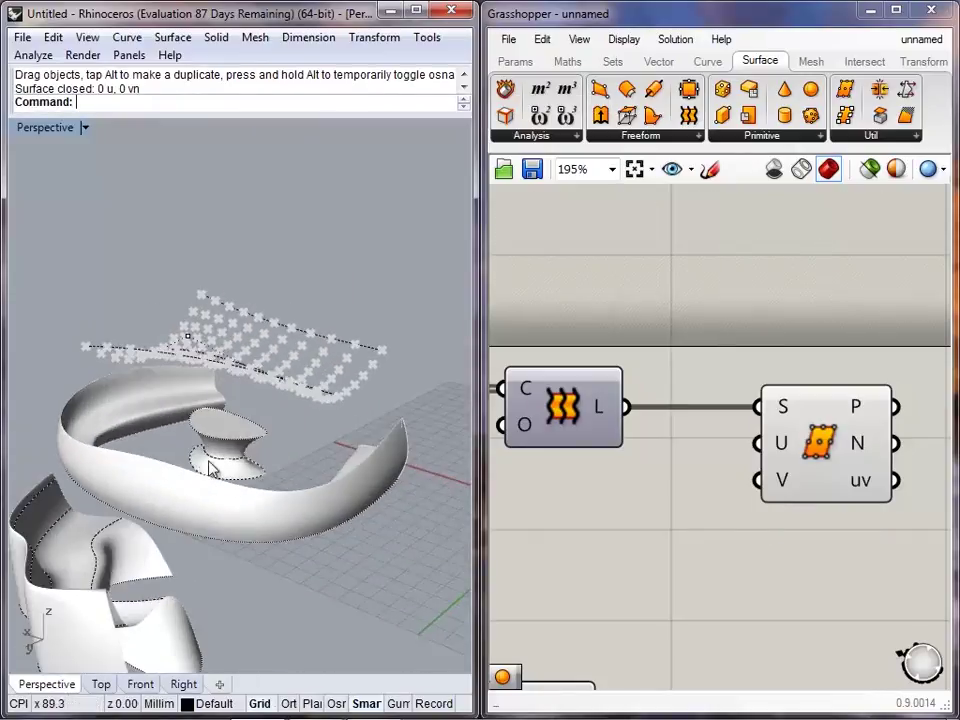
- Add a Sphere component and connect the Divide Surface points output to its base input
right_drag(853, 426, 747, 445)
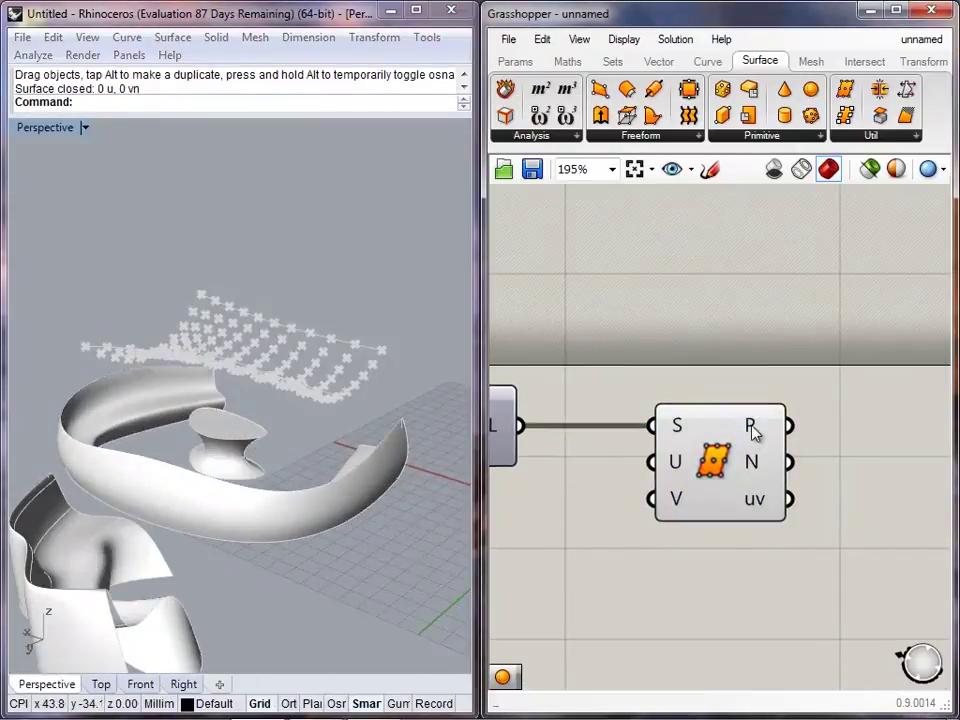
mouse_move(331, 299)
right_down()
mouse_move(213, 504)
mouse_move(320, 300)
right_up()
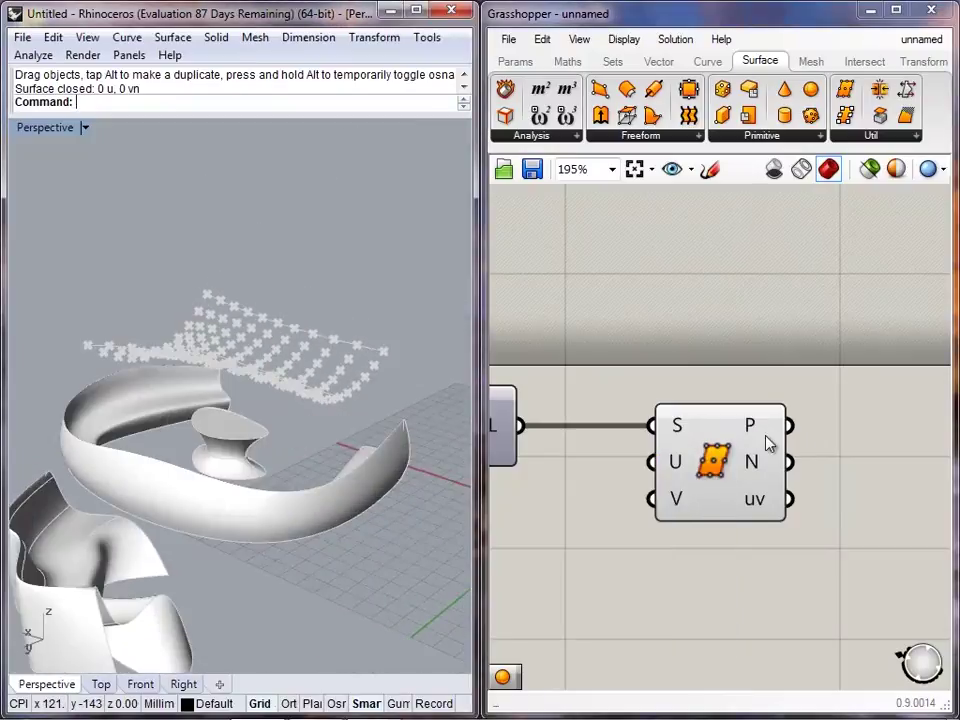
click(819, 91)
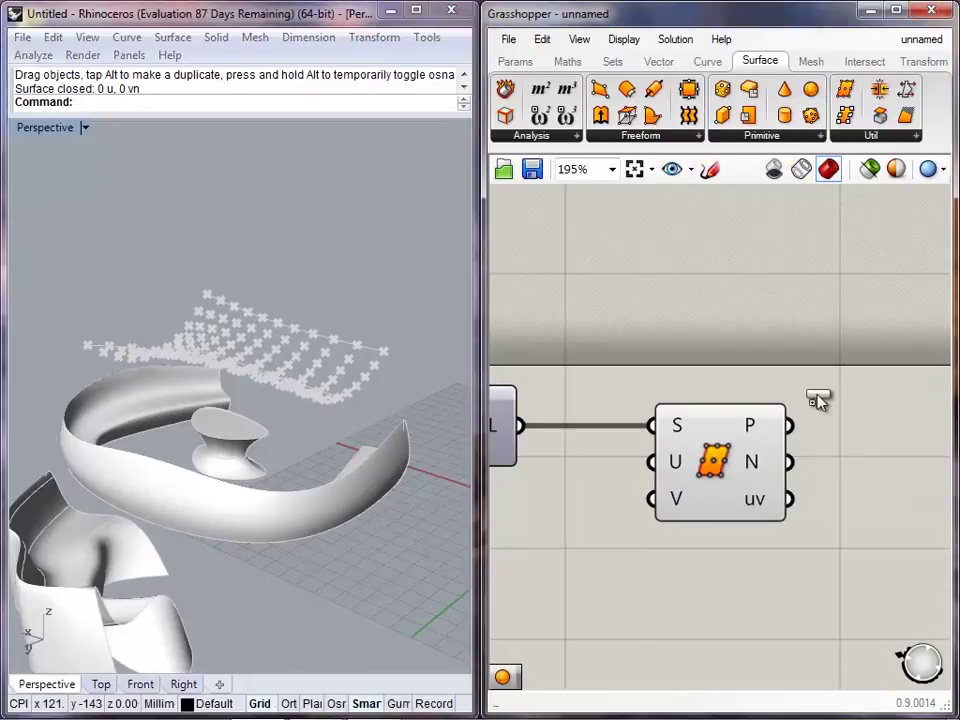
click(876, 418)
drag(738, 460, 674, 460)
drag(822, 401, 752, 434)
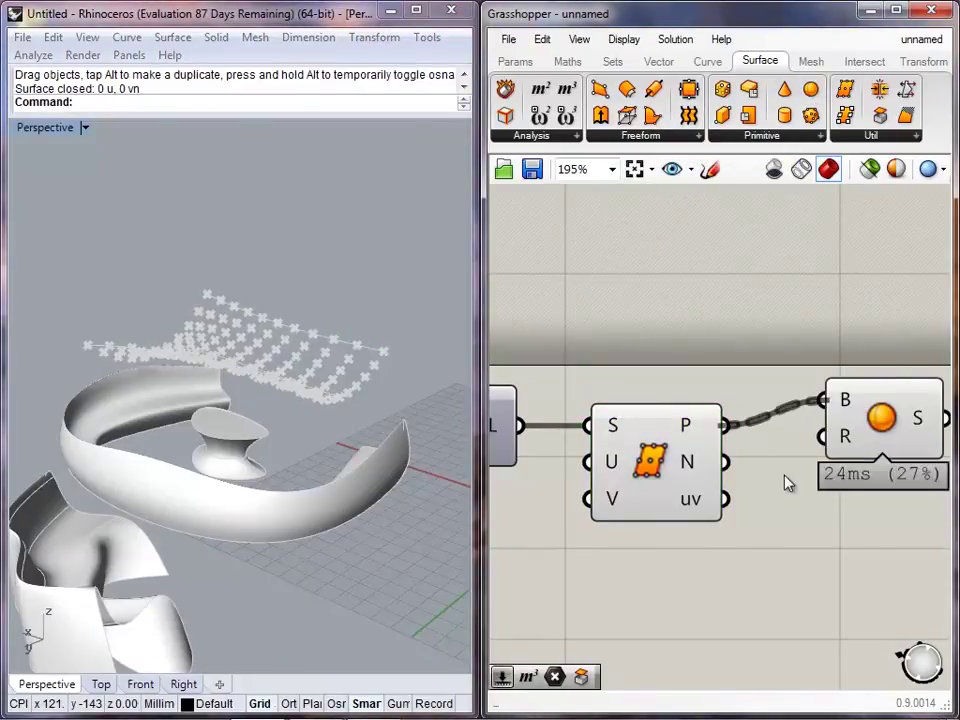
right_drag(788, 487, 681, 487)
click(788, 436)
drag(788, 442, 814, 450)
click(690, 476)
- Turn off the preview of the Divide Surface component and inspect the grid of spheres in the viewport
right_click(553, 443)
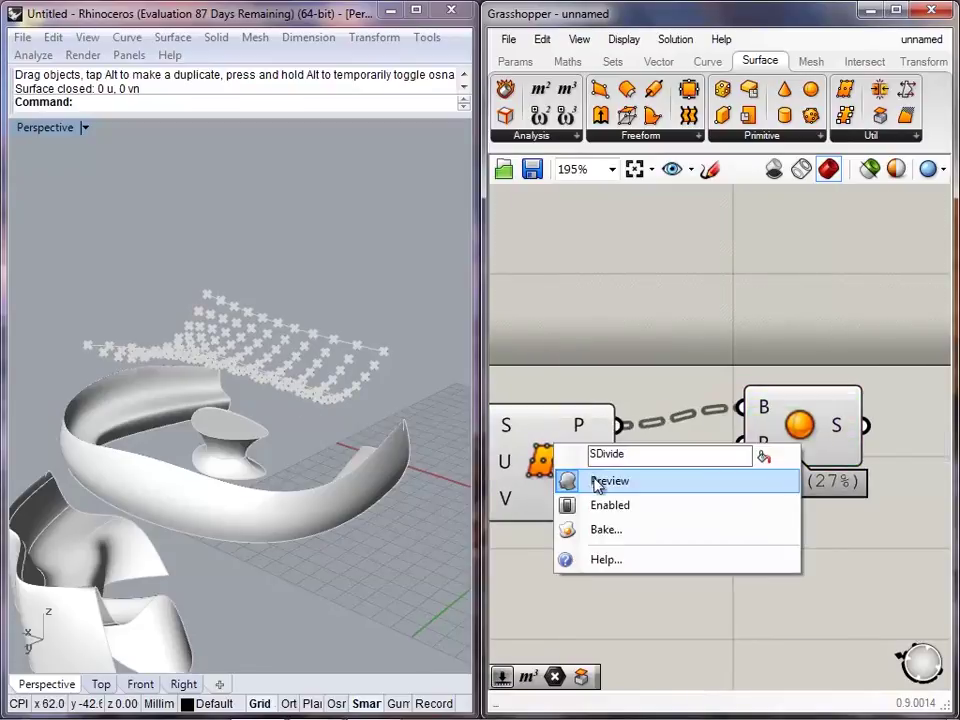
click(600, 485)
right_drag(328, 398, 188, 328)
scroll(290, 335, down, 10)
right_drag(307, 329, 343, 404)
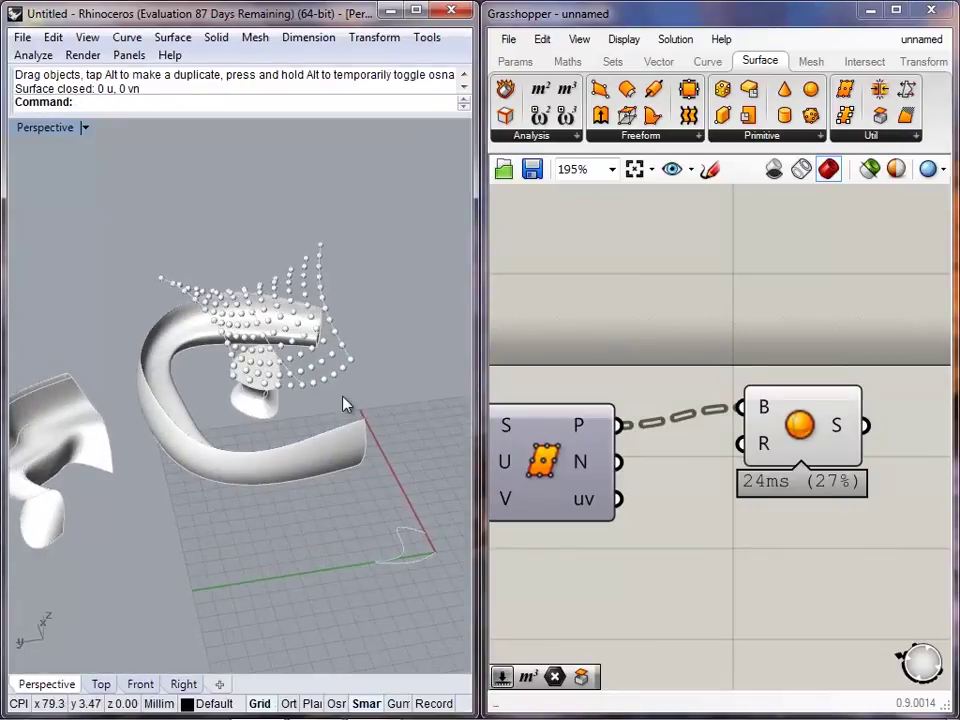
right_drag(254, 390, 262, 330)
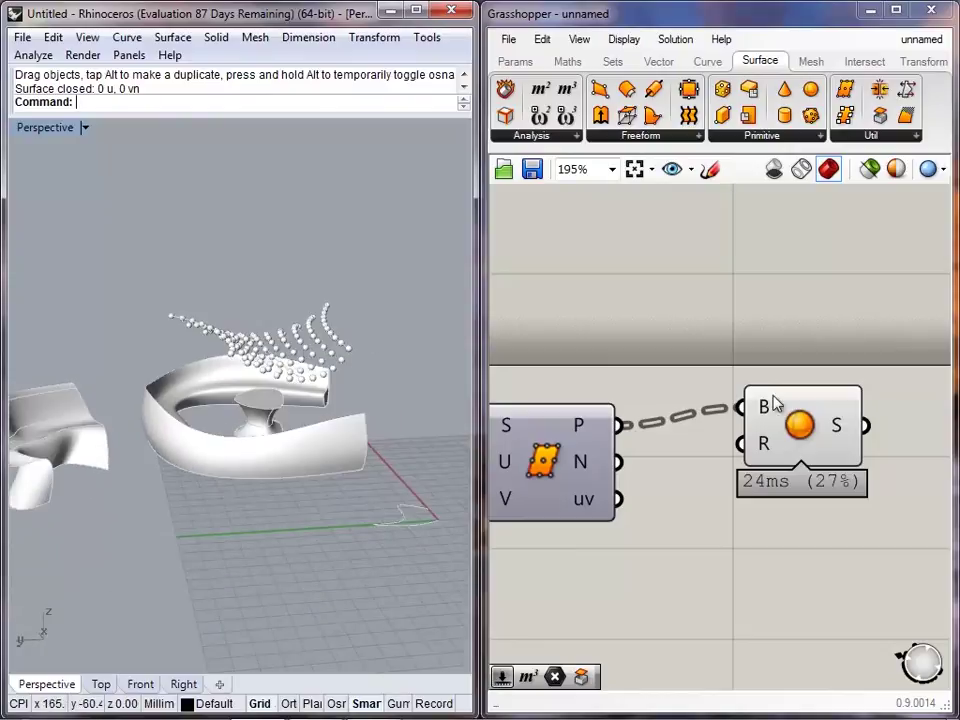
- Move the Sphere component lower on the canvas, diagonally below the Divide Surface component
right_drag(809, 511, 745, 466)
drag(743, 409, 751, 525)
click(708, 403)
scroll(728, 396, down, 2)
right_drag(295, 410, 334, 464)
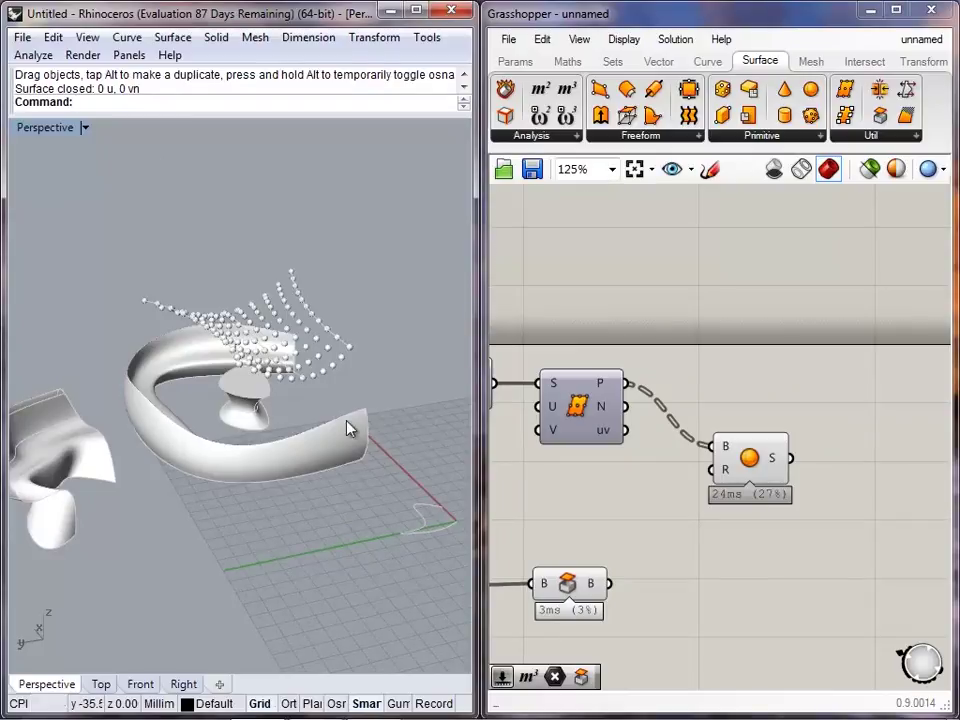
right_drag(368, 417, 350, 350)
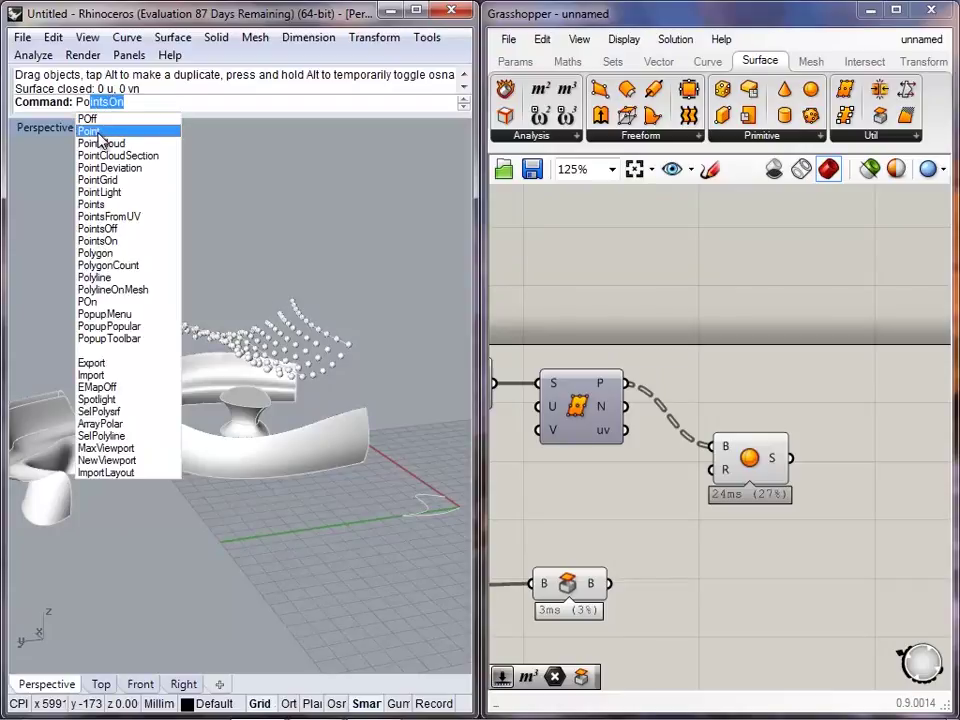
- Place a single point object in Rhino and position it above the middle of the sphere grid
click(99, 133)
click(277, 508)
click(277, 508)
ctrl+drag(277, 508, 292, 323)
right_drag(290, 322, 181, 535)
drag(175, 507, 315, 332)
right_drag(288, 436, 221, 212)
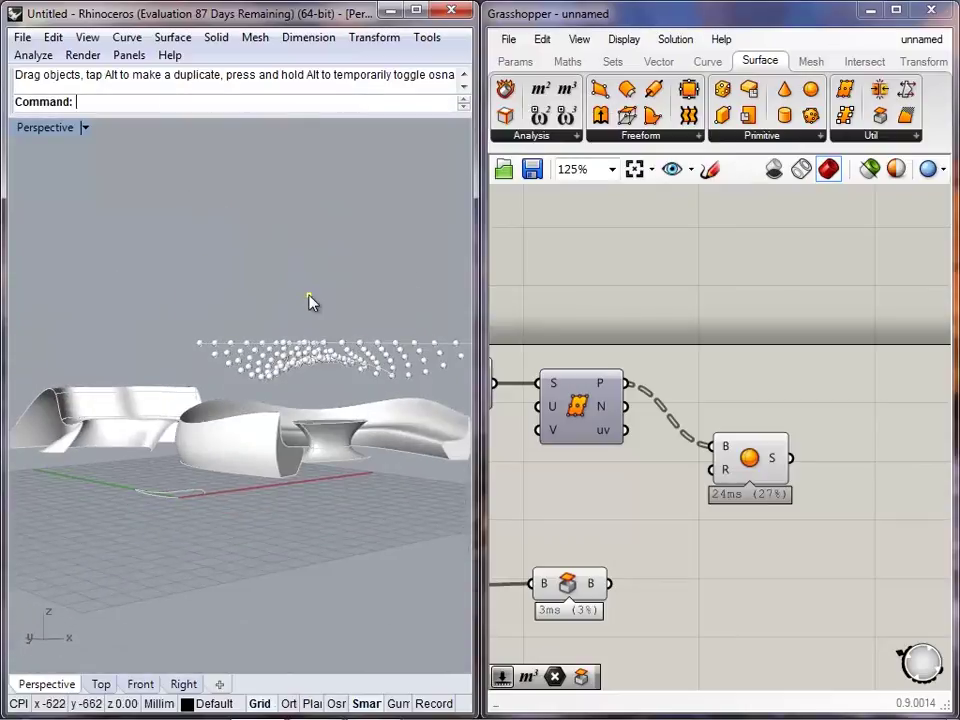
ctrl+drag(309, 298, 309, 309)
click(340, 306)
mouse_move(340, 306)
right_down()
mouse_move(350, 316)
mouse_move(339, 312)
right_up()
- Add a Point parameter below the Divide Surface component and reference the new Rhino point in it
right_drag(738, 482, 738, 370)
click(809, 341)
drag(809, 346, 803, 314)
click(590, 232)
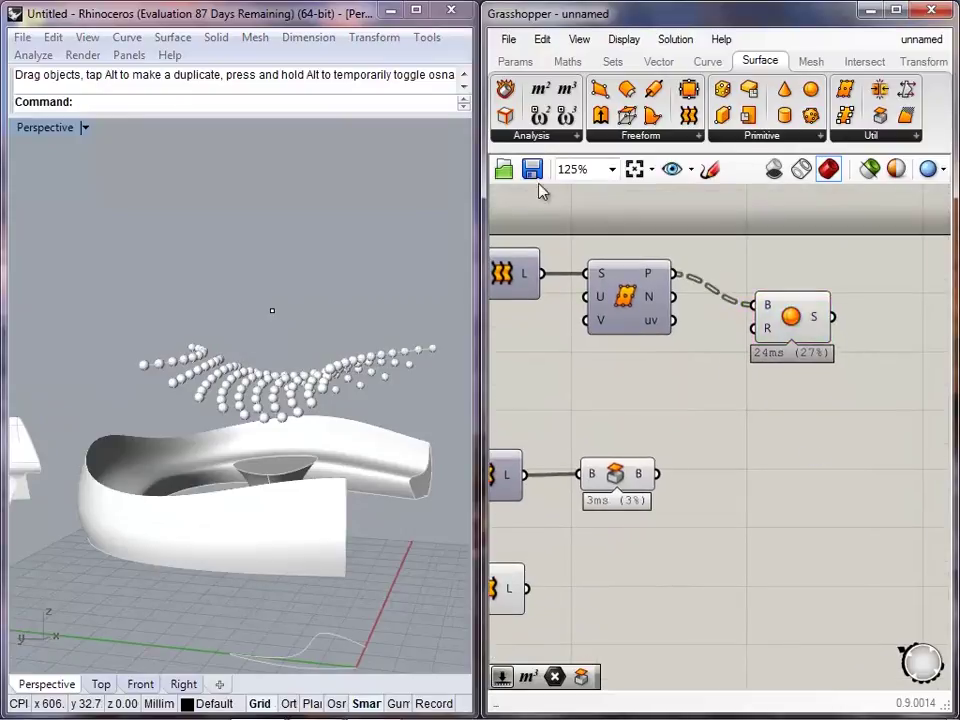
click(513, 62)
drag(505, 92, 597, 405)
right_click(593, 405)
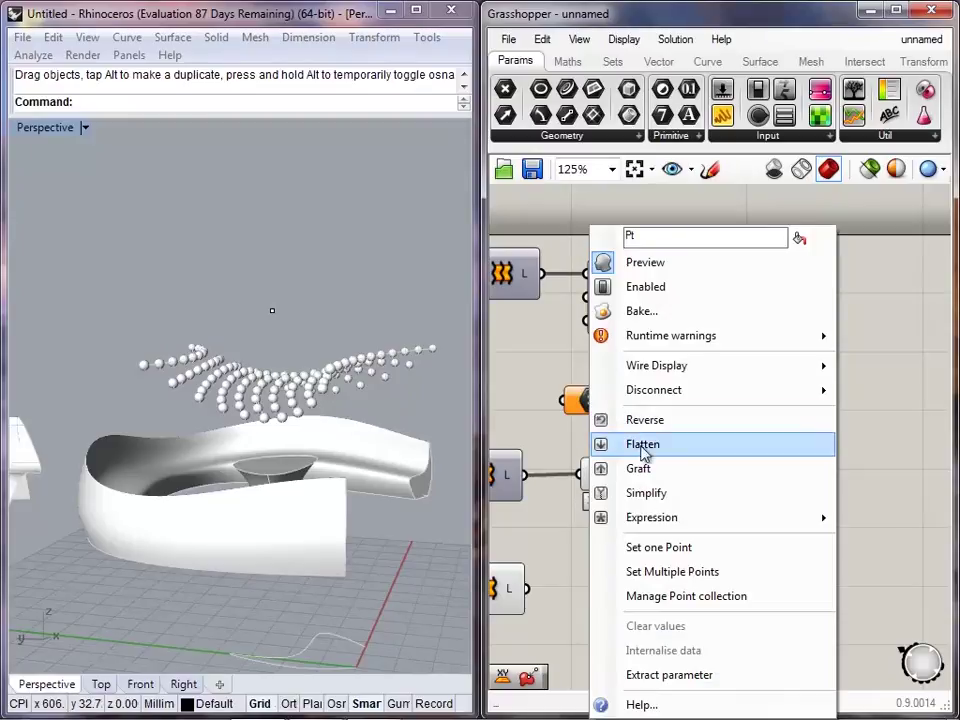
click(640, 573)
click(277, 307)
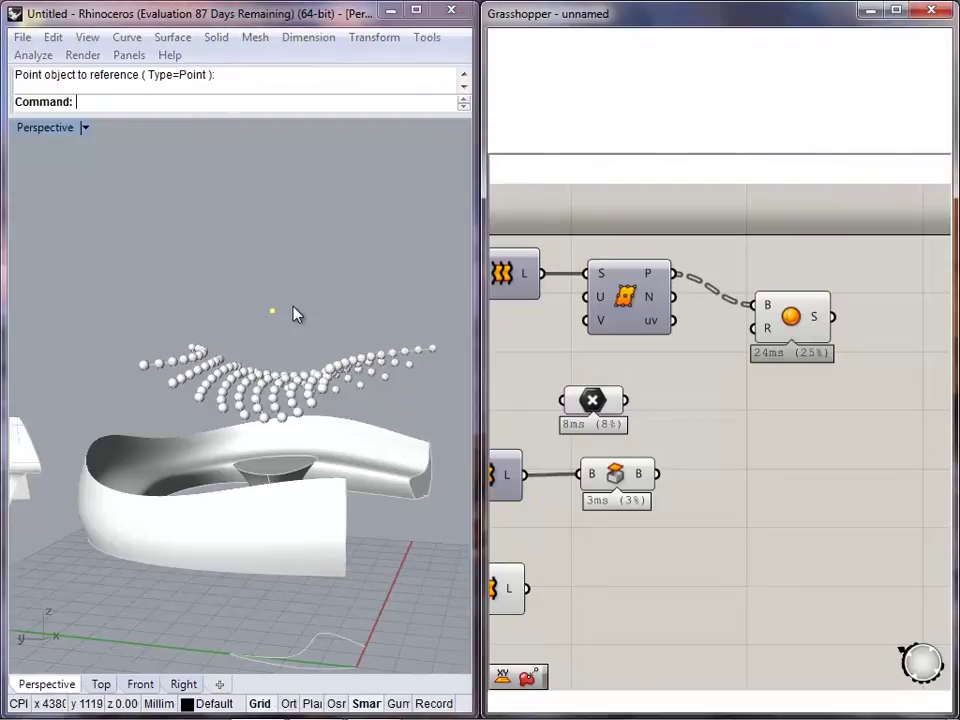
- Tidy the arrangement of the Divide Surface, Sphere and Point components on the canvas
scroll(666, 374, down, 4)
mouse_move(650, 375)
right_down()
mouse_move(856, 382)
mouse_move(655, 386)
right_up()
scroll(655, 387, up, 3)
mouse_move(690, 397)
mouse_down()
mouse_move(735, 397)
mouse_move(697, 379)
mouse_up()
click(804, 391)
right_drag(804, 391, 762, 405)
drag(790, 352, 786, 325)
click(757, 370)
drag(653, 399, 664, 399)
click(826, 423)
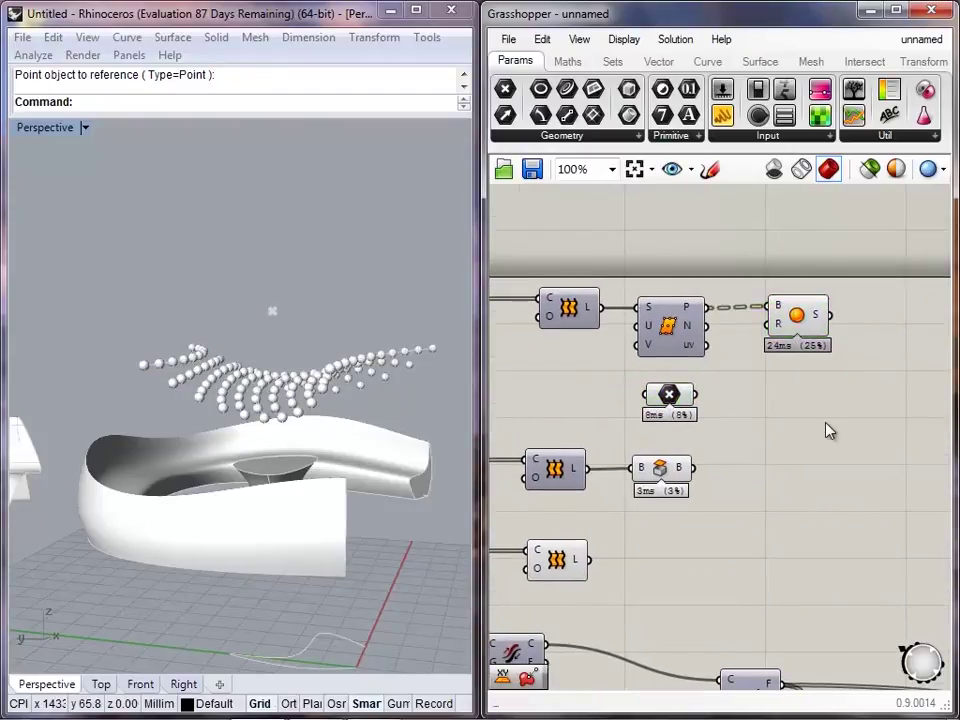
- Add an XY Plane component and connect the Point parameter to its origin input
click(656, 62)
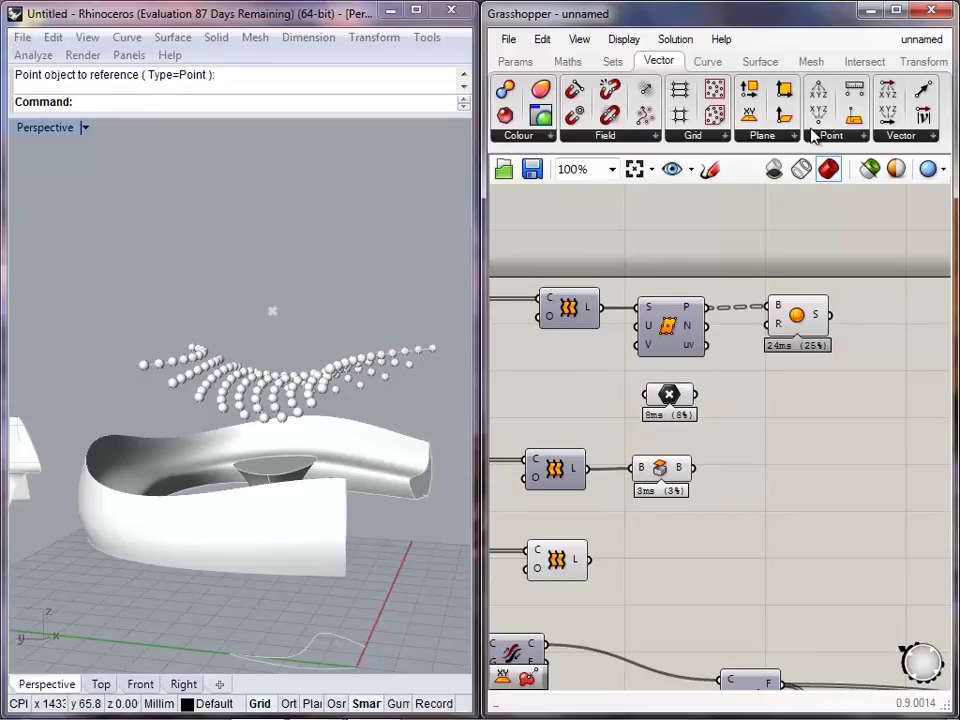
click(751, 119)
click(742, 415)
drag(696, 395, 757, 409)
click(706, 433)
right_drag(279, 315, 212, 307)
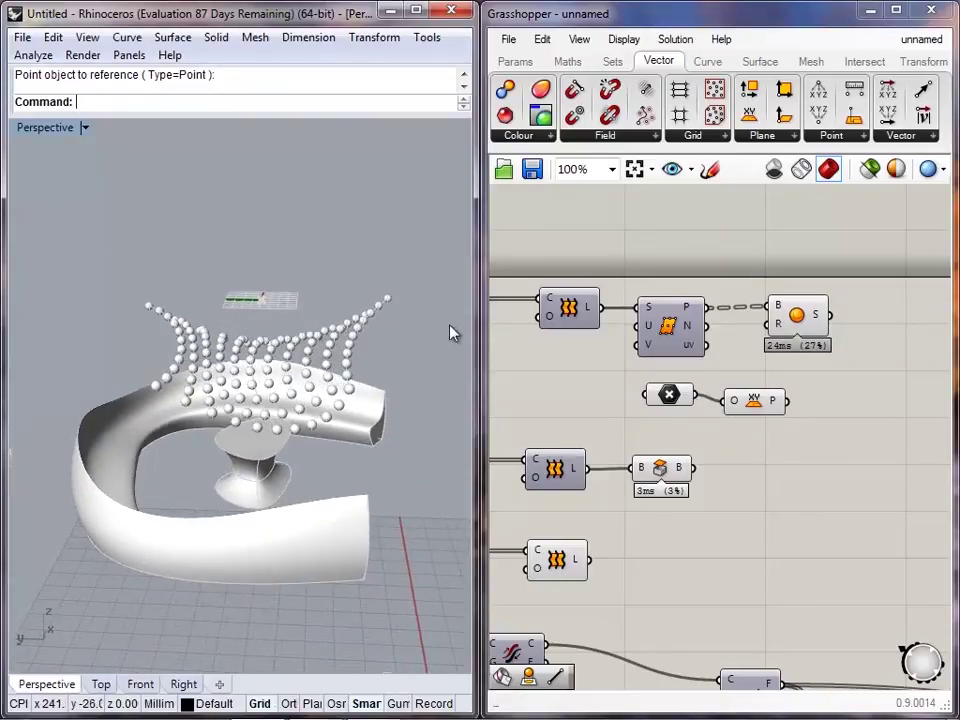
right_drag(146, 440, 128, 466)
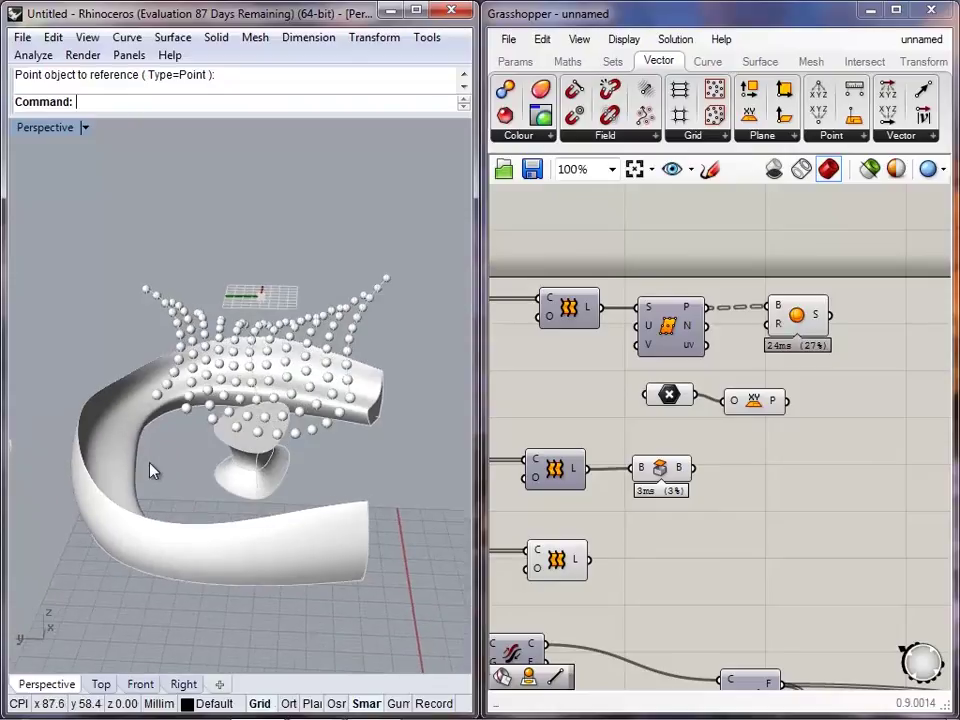
right_click(150, 464)
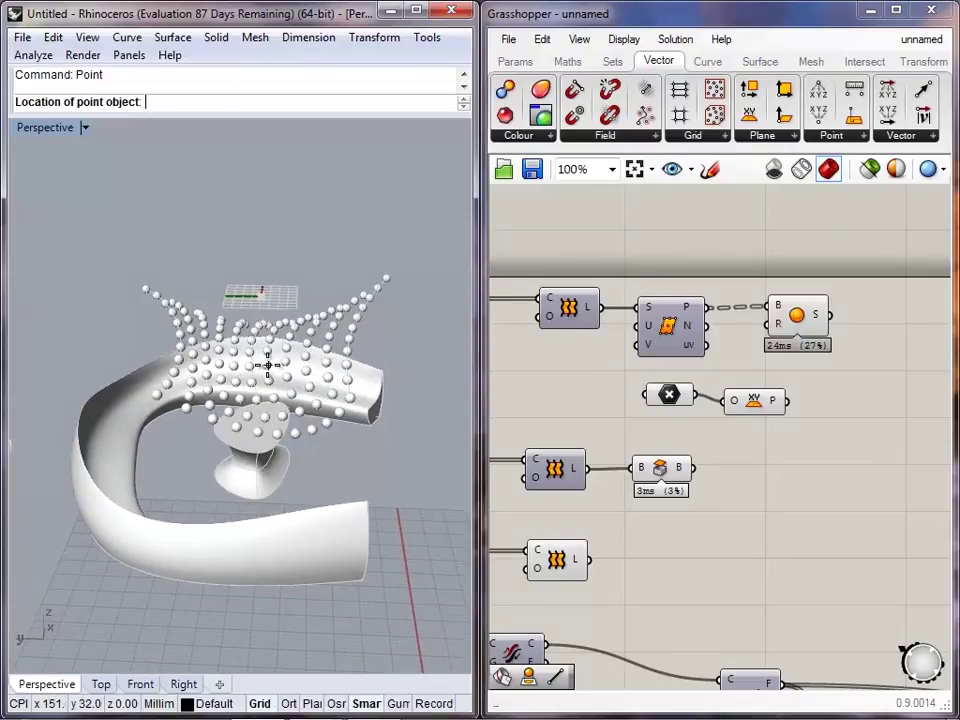
- Align the XY Plane component with the Point parameter and space the two further apart
drag(760, 403, 763, 394)
click(770, 414)
scroll(774, 406, up, 4)
click(752, 398)
click(750, 478)
right_drag(753, 427, 729, 438)
scroll(725, 441, down, 1)
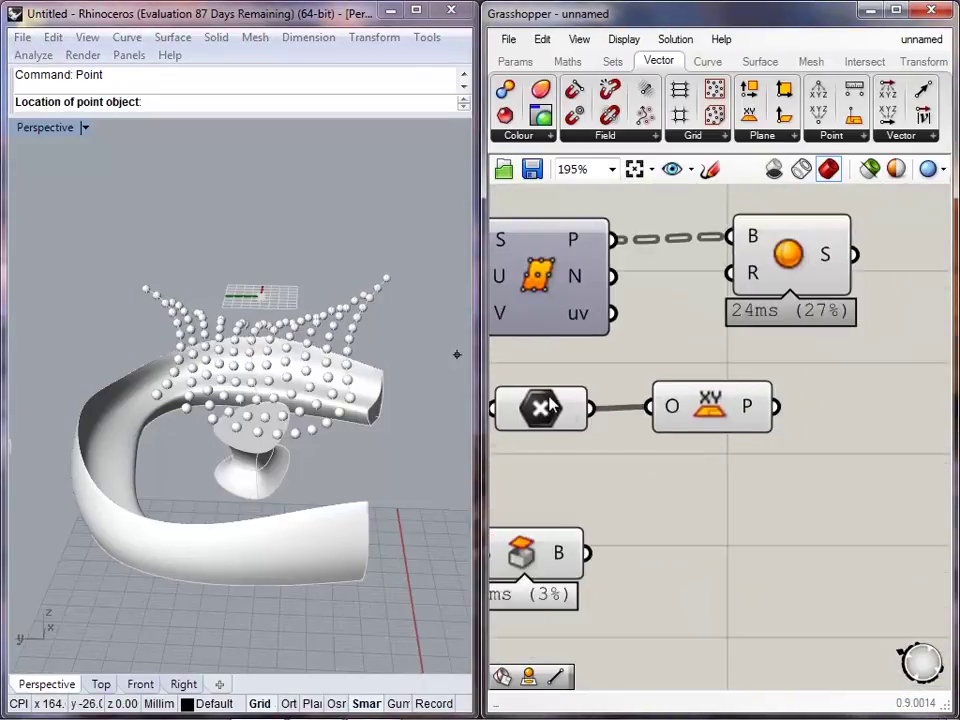
drag(549, 408, 557, 407)
click(660, 430)
right_drag(669, 433, 639, 445)
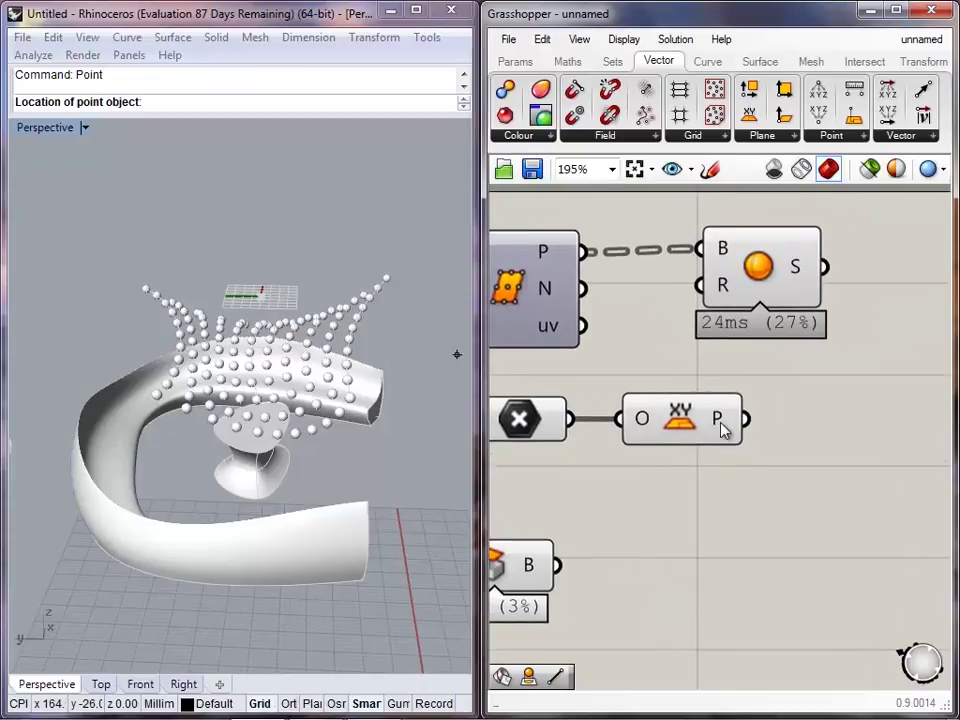
drag(683, 430, 727, 432)
click(660, 470)
- Move the Sphere component up to free space beside the Divide Surface component
right_drag(343, 498, 202, 328)
right_drag(762, 390, 640, 443)
right_drag(656, 360, 865, 448)
drag(843, 403, 832, 311)
click(832, 444)
right_drag(831, 445, 804, 415)
right_click(573, 388)
click(599, 434)
click(562, 398)
right_click(560, 398)
click(595, 431)
click(870, 424)
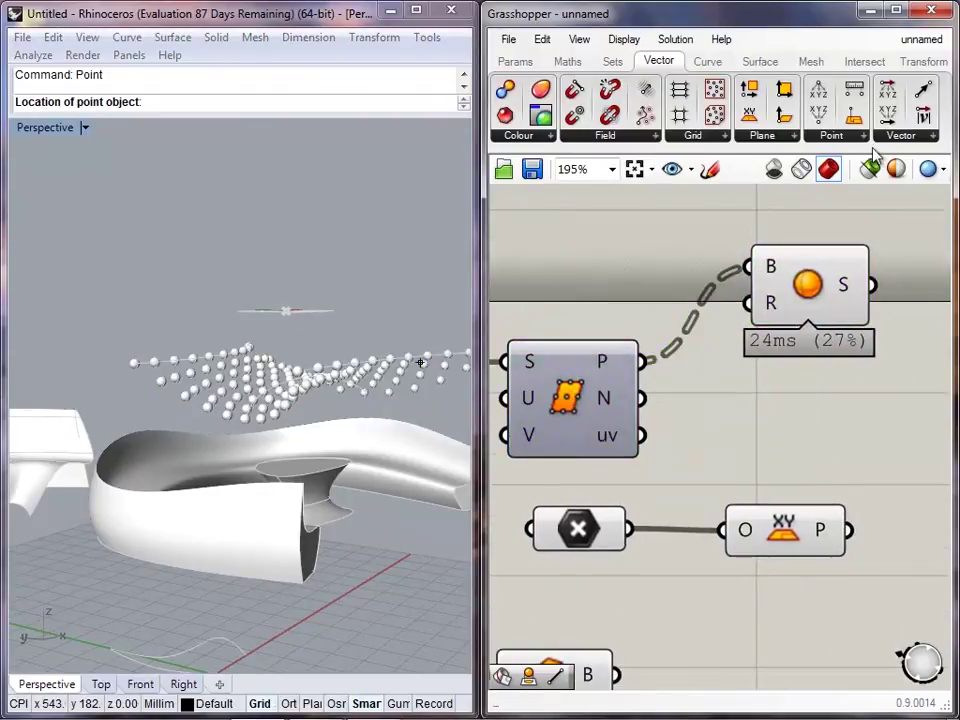
- Add a Project component that projects the Divide Surface points onto the XY plane, and place it beyond the XY Plane component
click(930, 63)
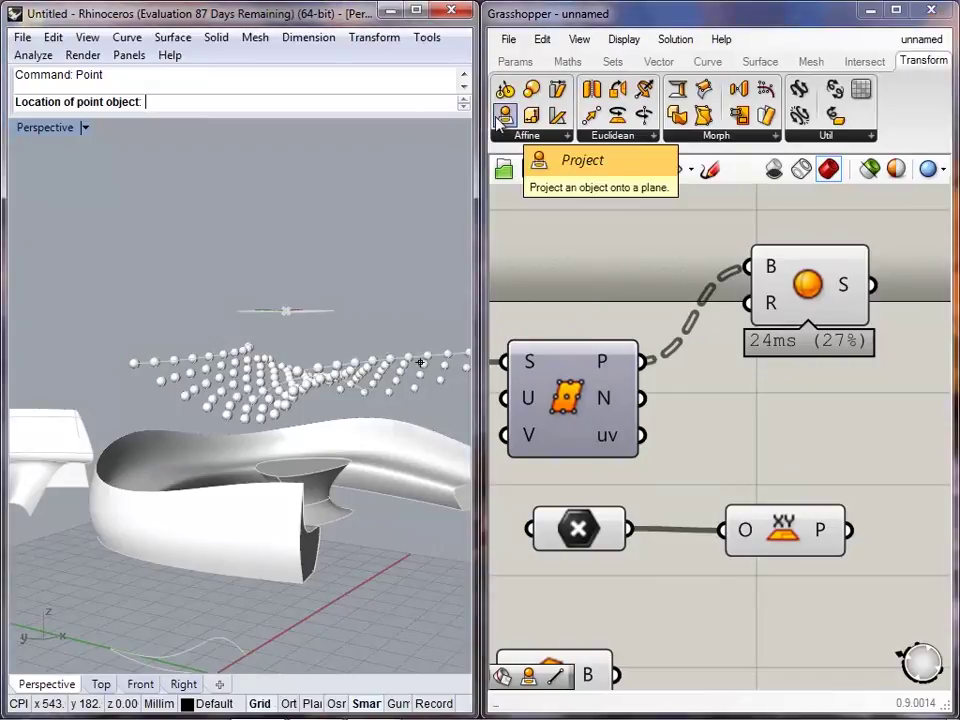
drag(500, 118, 838, 435)
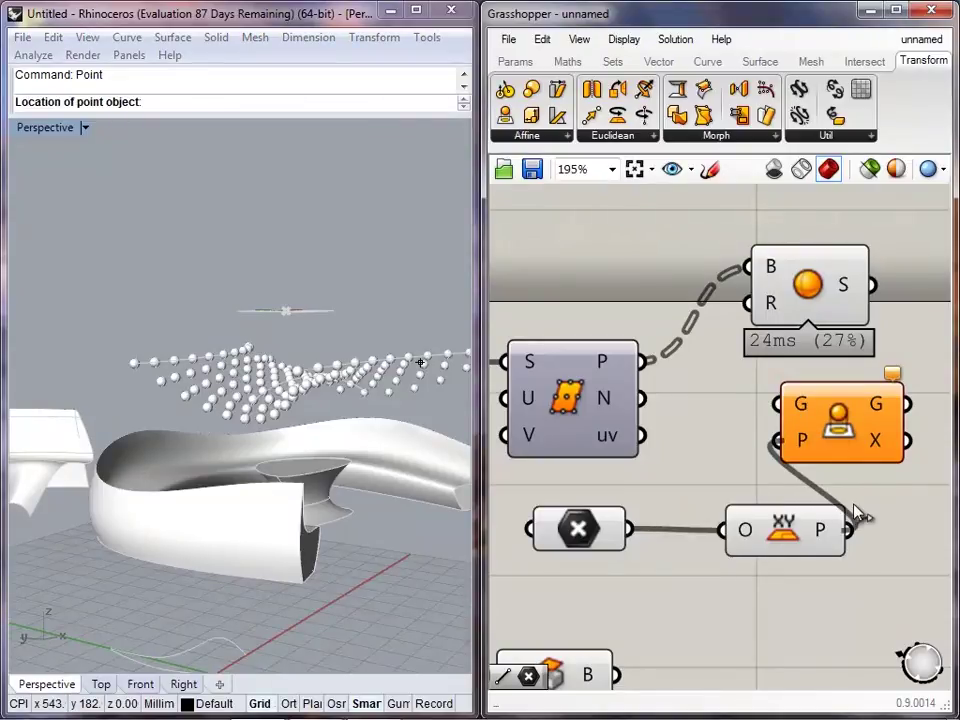
drag(854, 506, 852, 518)
drag(777, 403, 624, 363)
right_drag(768, 400, 638, 393)
drag(704, 413, 811, 424)
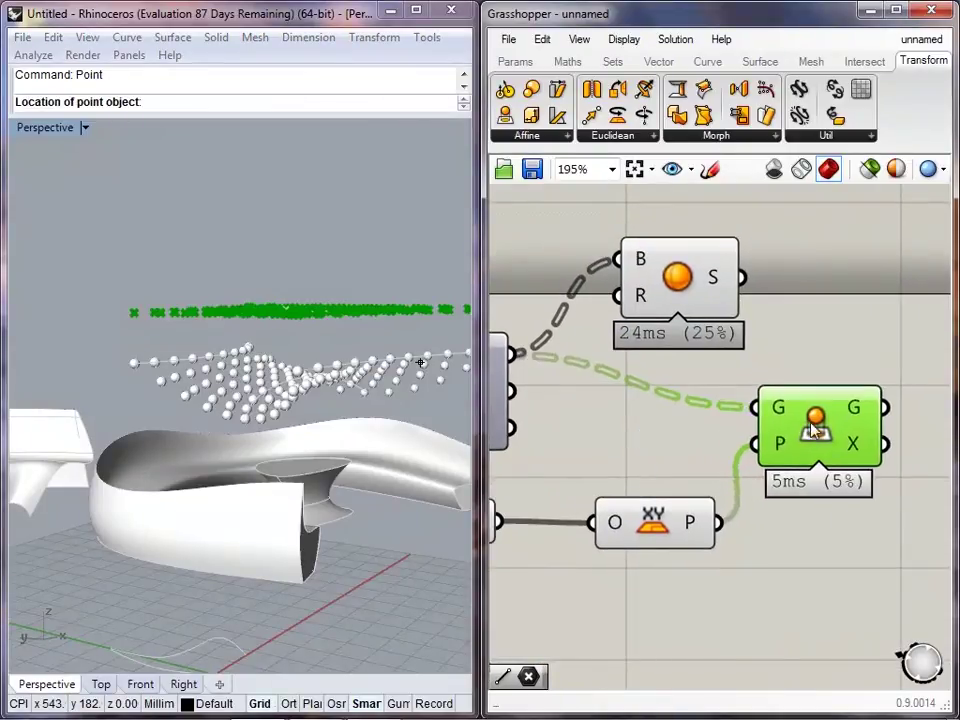
click(708, 432)
right_drag(289, 467, 301, 391)
- Turn on the preview of the Divide Surface component again
right_drag(617, 406, 760, 416)
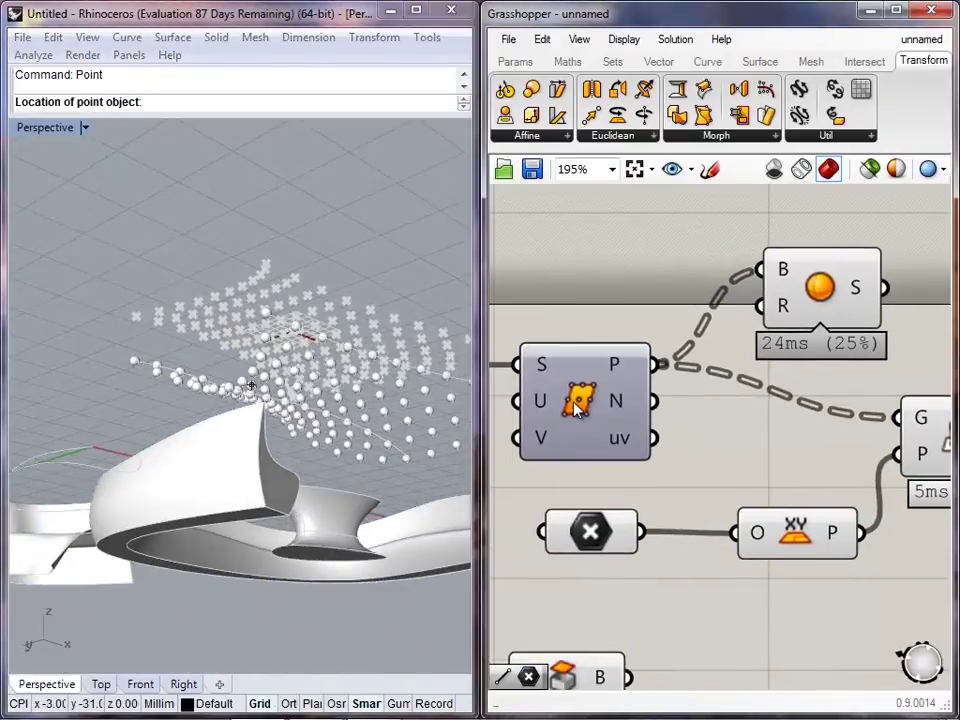
right_click(575, 403)
click(592, 425)
click(594, 425)
- Move the Sphere component further up, clear of the Project component
right_drag(905, 425, 658, 432)
click(735, 431)
drag(621, 300, 719, 226)
click(785, 323)
right_drag(682, 351, 787, 451)
scroll(787, 451, down, 1)
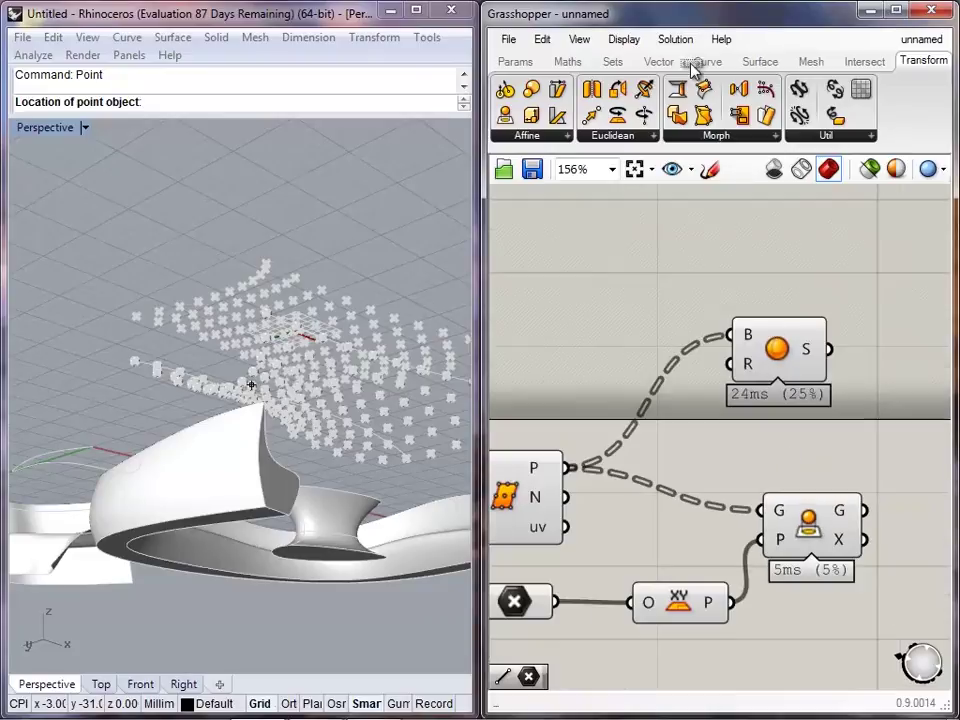
- Add a Line component joining the Divide Surface points to their projected points on the plane
click(693, 65)
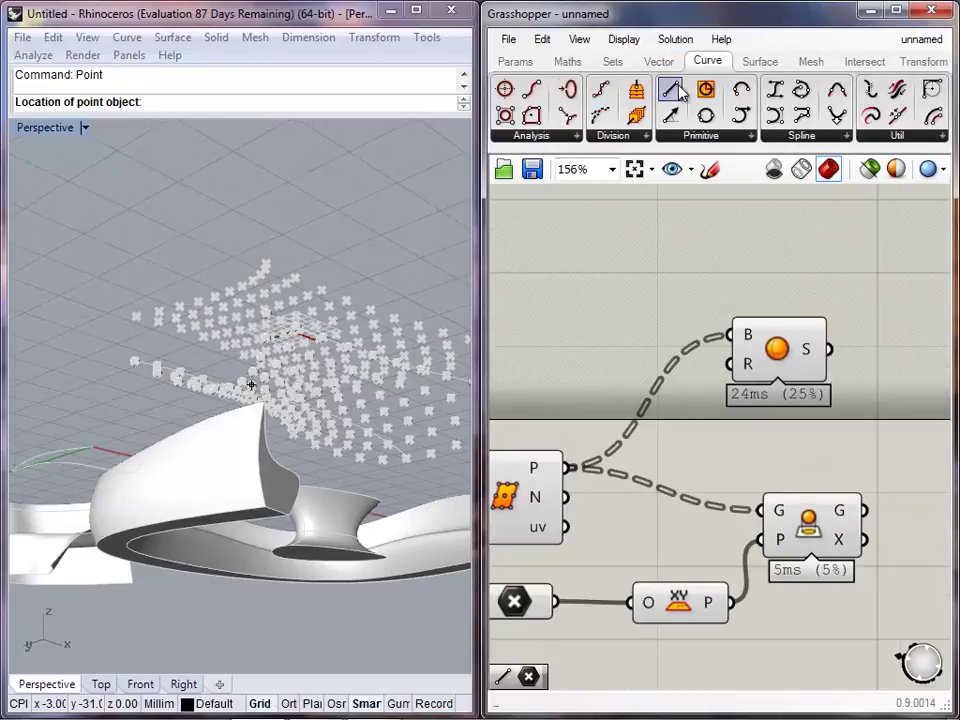
drag(838, 462, 865, 510)
right_drag(880, 500, 780, 489)
drag(793, 456, 855, 463)
click(860, 518)
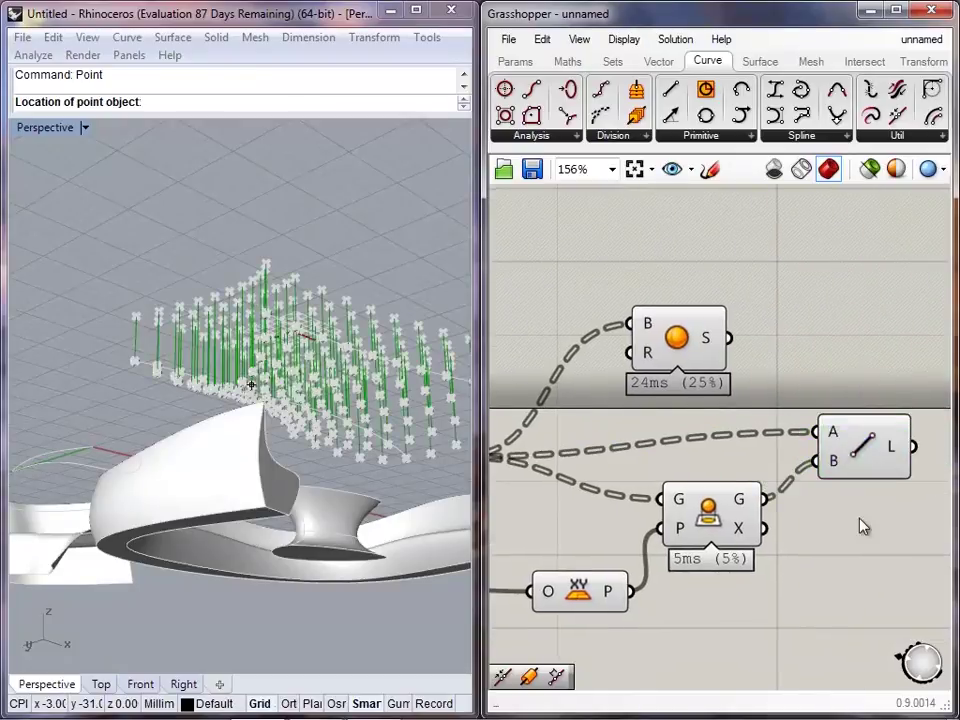
- Turn off the previews of the Divide Surface and Project components together
right_drag(735, 516, 839, 516)
click(836, 516)
shift+click(522, 491)
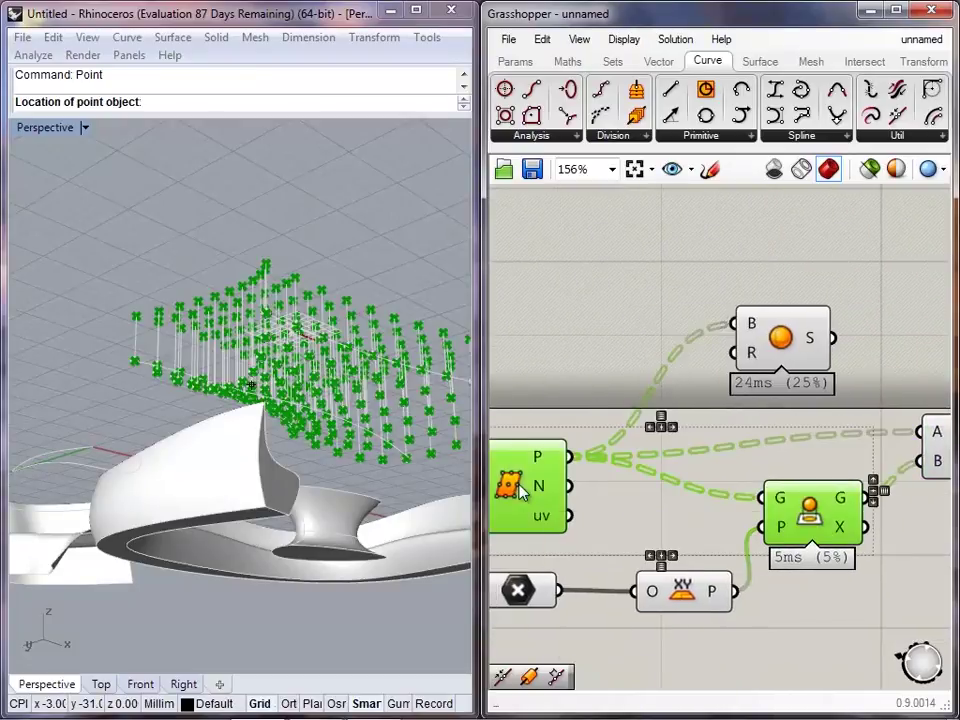
key(ctrl+q)
click(631, 410)
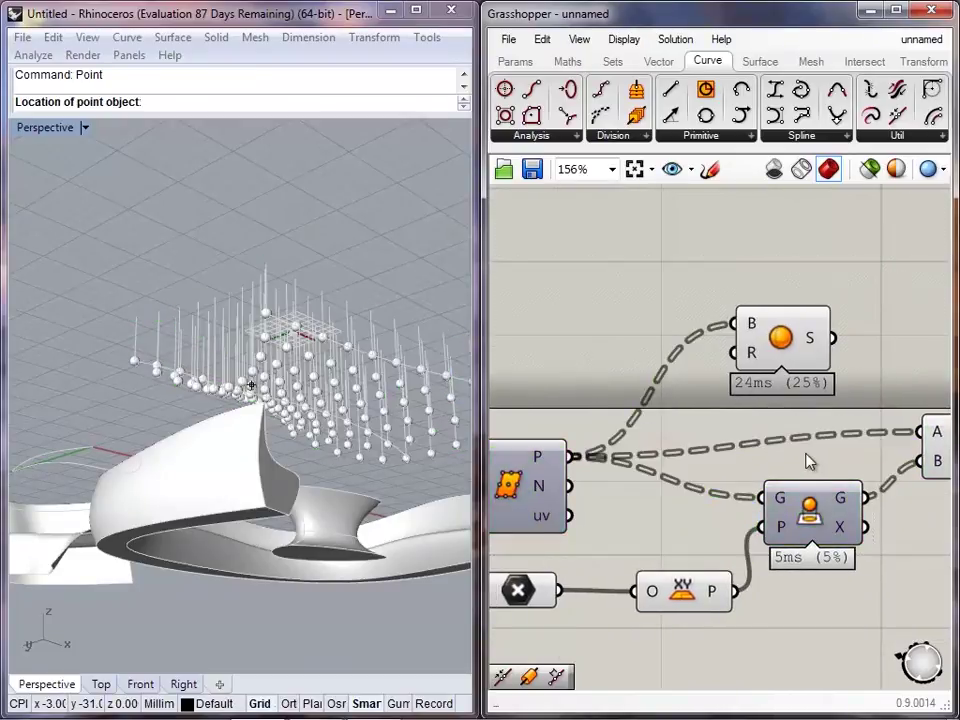
- Move the Sphere component sideways so that it sits above the Line component
right_drag(808, 443, 680, 426)
drag(667, 335, 835, 334)
click(845, 488)
- Turn off the previews of the XY Plane component and the Point parameter, and check the vertical lines in the viewport
right_drag(278, 388, 268, 444)
right_drag(569, 483, 662, 476)
click(655, 564)
key(ctrl+q)
click(641, 515)
right_drag(556, 537, 660, 528)
click(593, 555)
key(ctrl+q)
click(664, 520)
right_drag(436, 422, 230, 358)
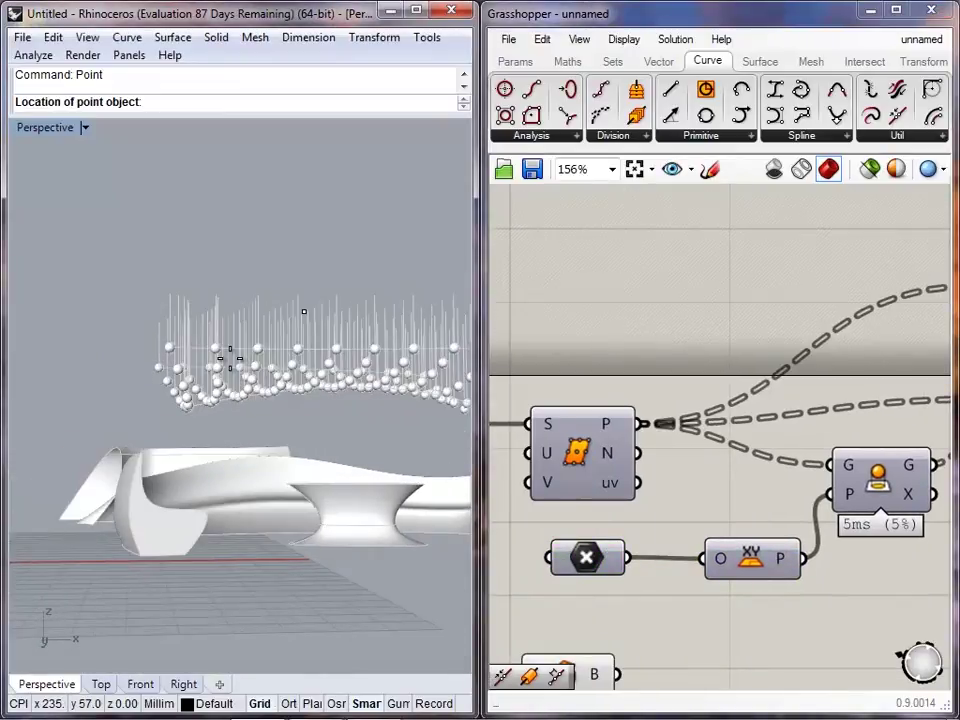
right_drag(706, 369, 377, 344)
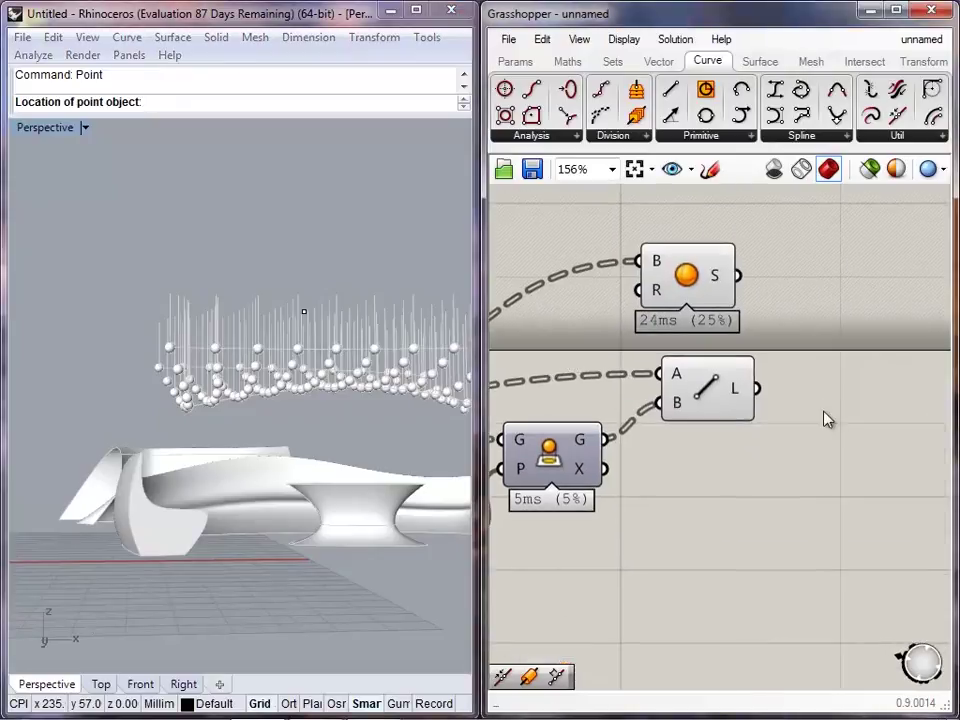
- Add a Pipe component beside the Line component and feed it the lines as its rail curves
drag(710, 303, 725, 307)
click(620, 338)
right_drag(120, 362, 395, 400)
click(716, 395)
click(772, 396)
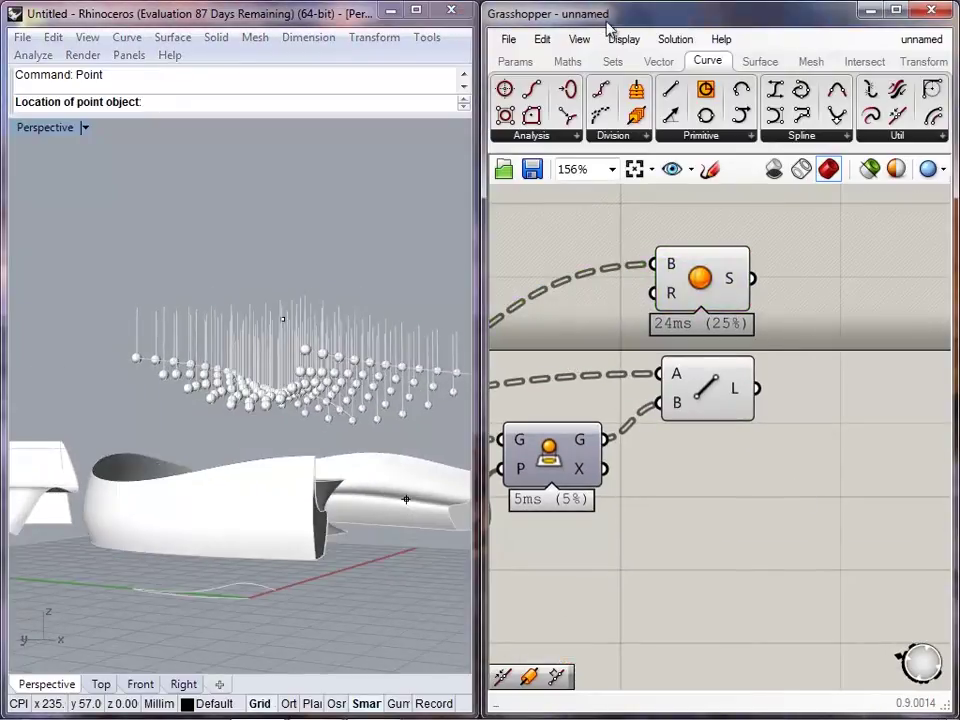
click(755, 62)
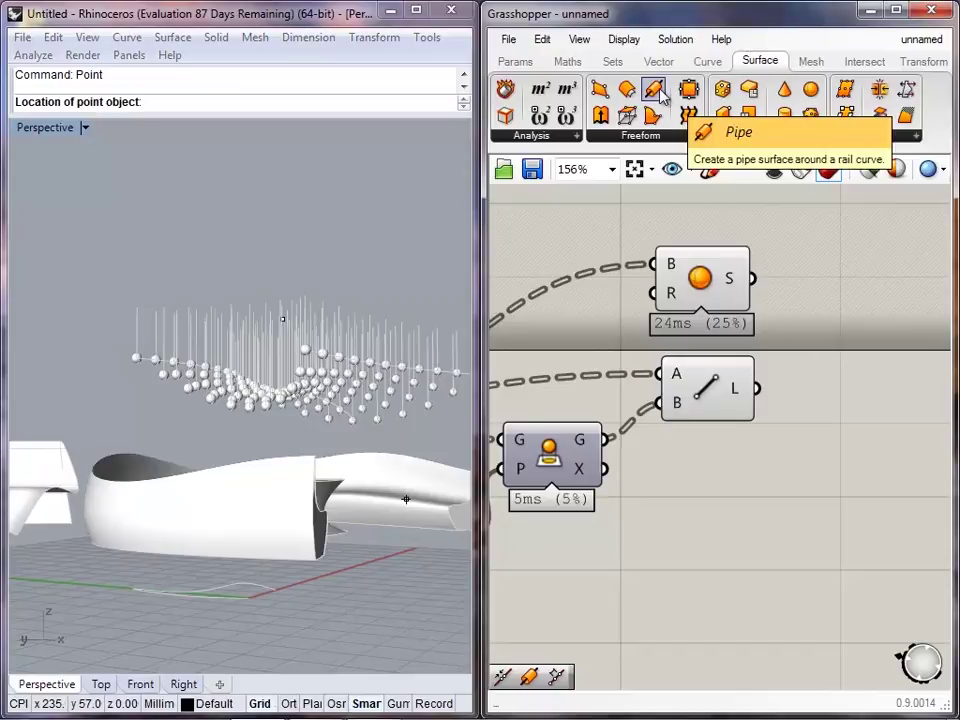
drag(655, 92, 851, 412)
click(848, 512)
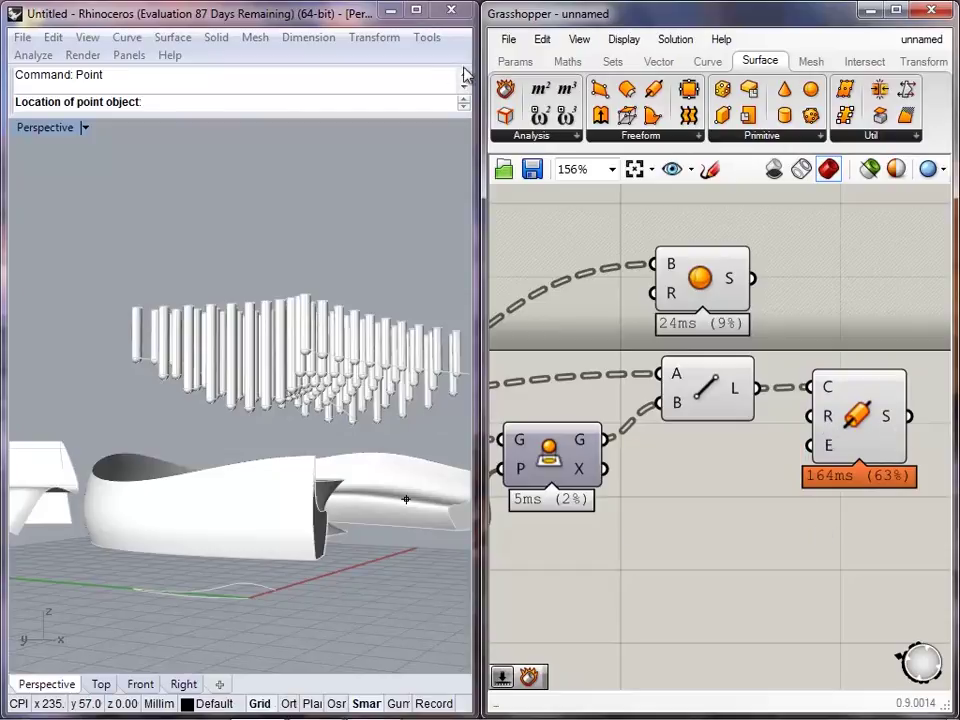
- Add a number slider below the Line component and connect it to the Pipe component's radius input
click(498, 62)
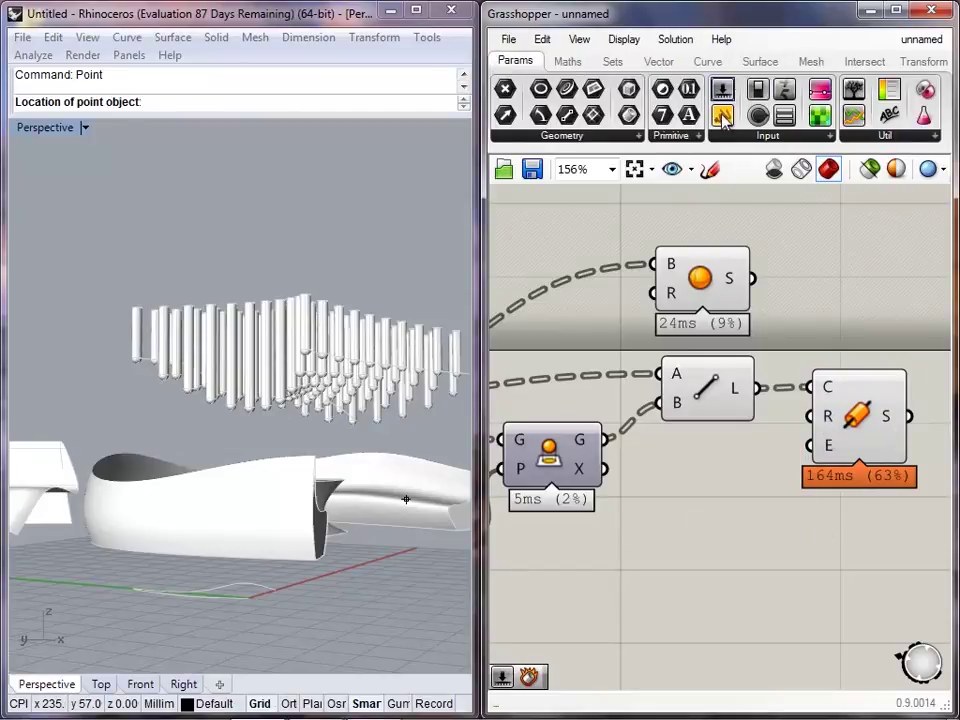
drag(724, 118, 703, 511)
drag(842, 424, 825, 505)
drag(638, 509, 614, 547)
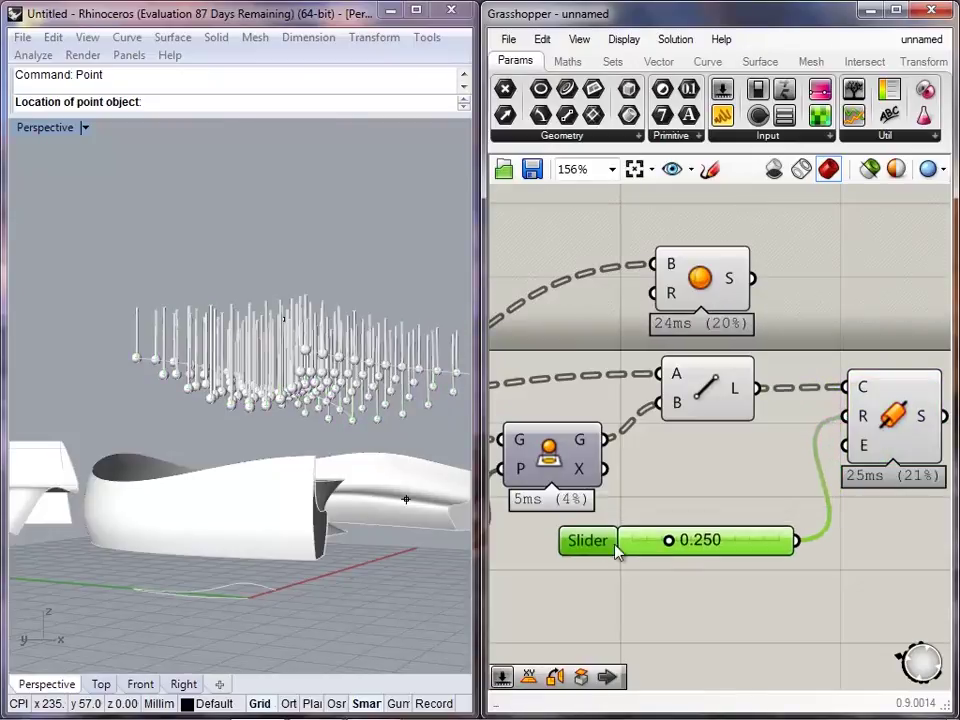
click(570, 590)
- Set the pipe radius slider to 0.141 and check the thinner pipes above the spheres
right_drag(275, 402, 218, 362)
scroll(320, 380, up, 8)
right_drag(355, 398, 410, 390)
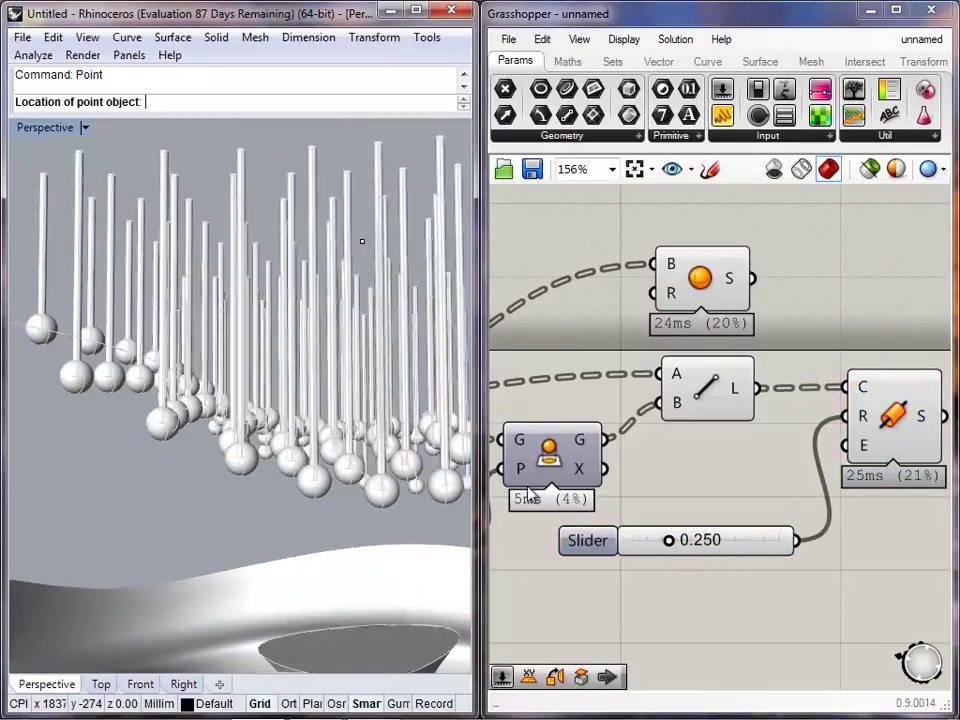
drag(668, 540, 652, 540)
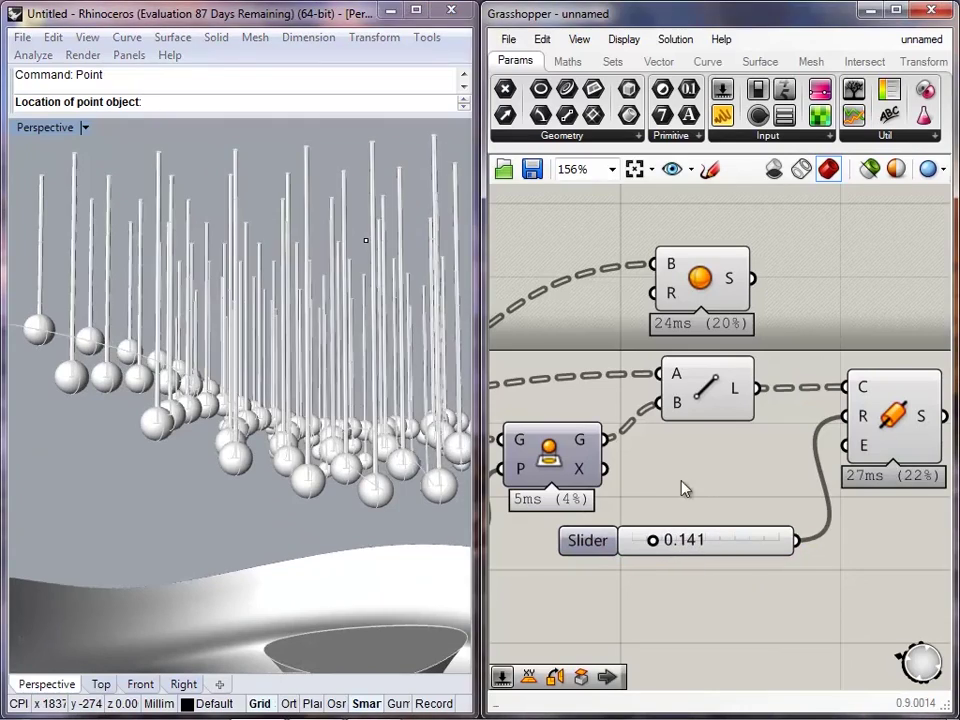
right_drag(179, 377, 125, 470)
scroll(138, 477, down, 8)
right_drag(213, 564, 323, 425)
mouse_move(207, 407)
right_down()
mouse_move(233, 412)
mouse_move(199, 408)
right_up()
- Turn off the Line component's preview and line up the Sphere component directly above the Pipe component
right_drag(785, 465, 690, 492)
click(626, 434)
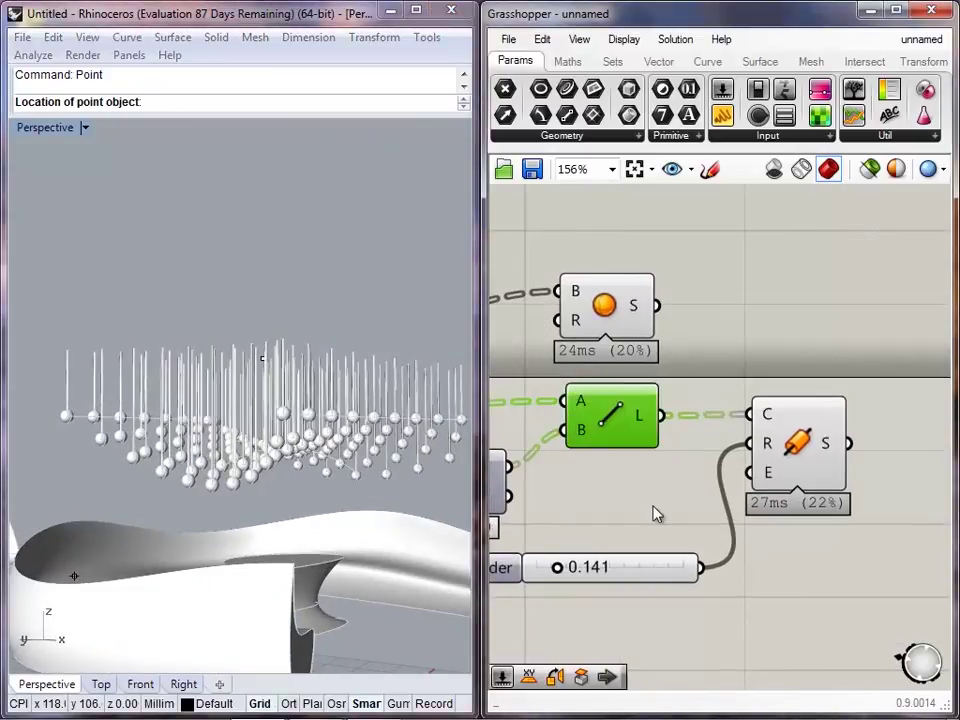
drag(608, 302, 813, 298)
click(818, 445)
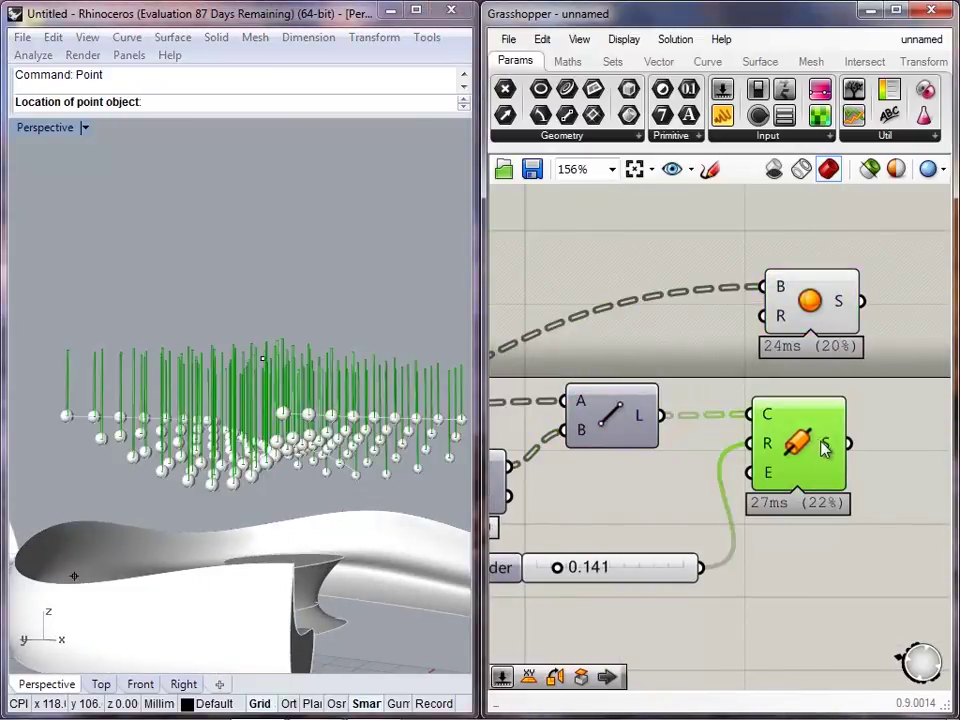
click(815, 316)
click(886, 360)
right_drag(880, 362, 798, 366)
click(717, 460)
click(834, 467)
- Leave the Point command and move the hanging installation's curves and plane point straight up above the bench
right_drag(390, 455, 110, 465)
scroll(298, 461, down, 3)
right_drag(298, 461, 330, 466)
scroll(199, 471, up, 4)
right_drag(193, 469, 338, 453)
scroll(298, 458, down, 5)
key(Escape)
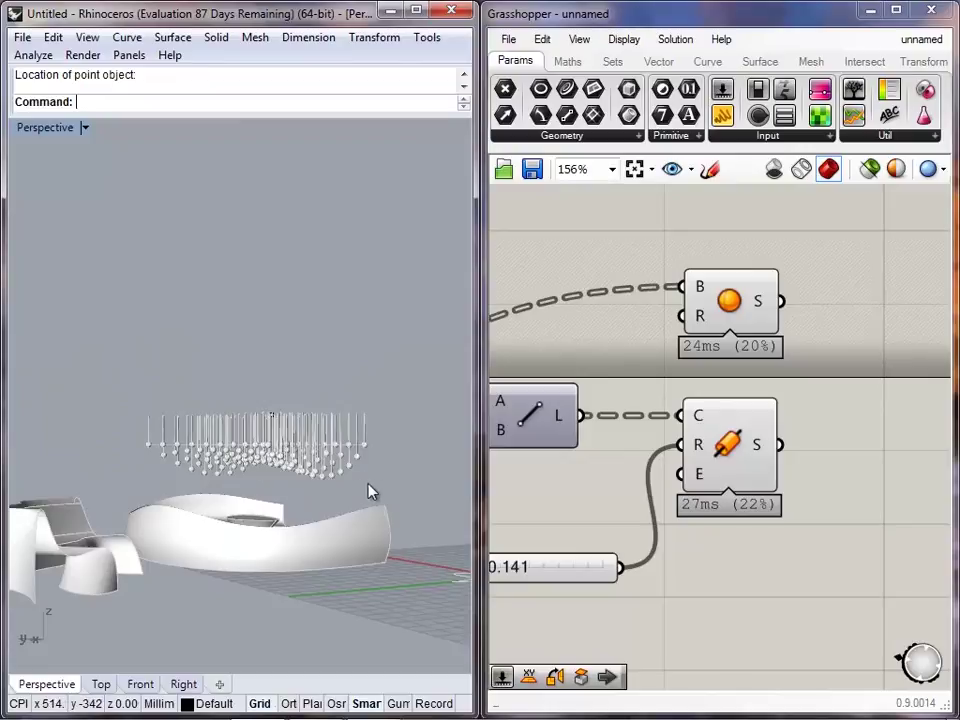
drag(128, 395, 126, 394)
ctrl+drag(294, 467, 294, 440)
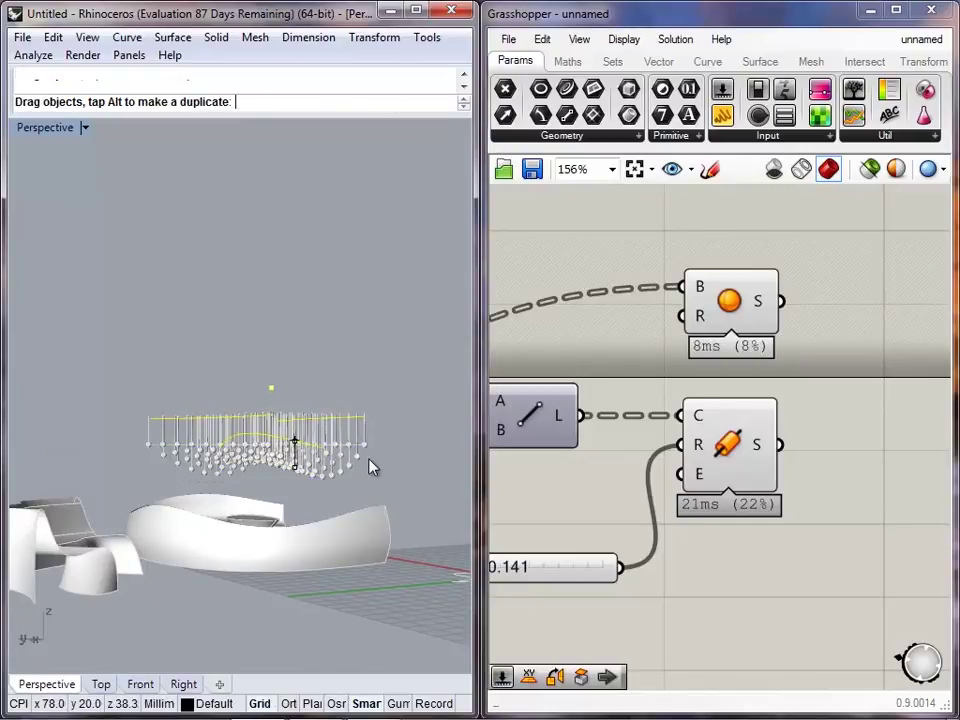
click(370, 459)
right_drag(357, 450, 246, 456)
- Bake the Sphere component's geometry with the name sph and inspect the baked spheres
click(732, 319)
click(776, 383)
click(727, 442)
click(810, 458)
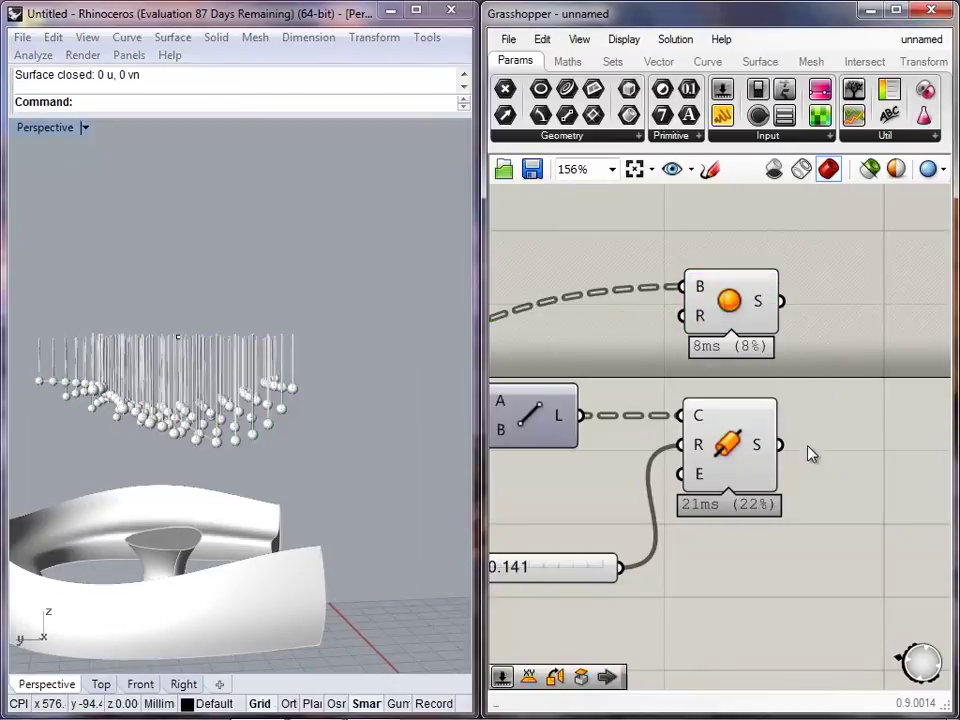
right_click(733, 314)
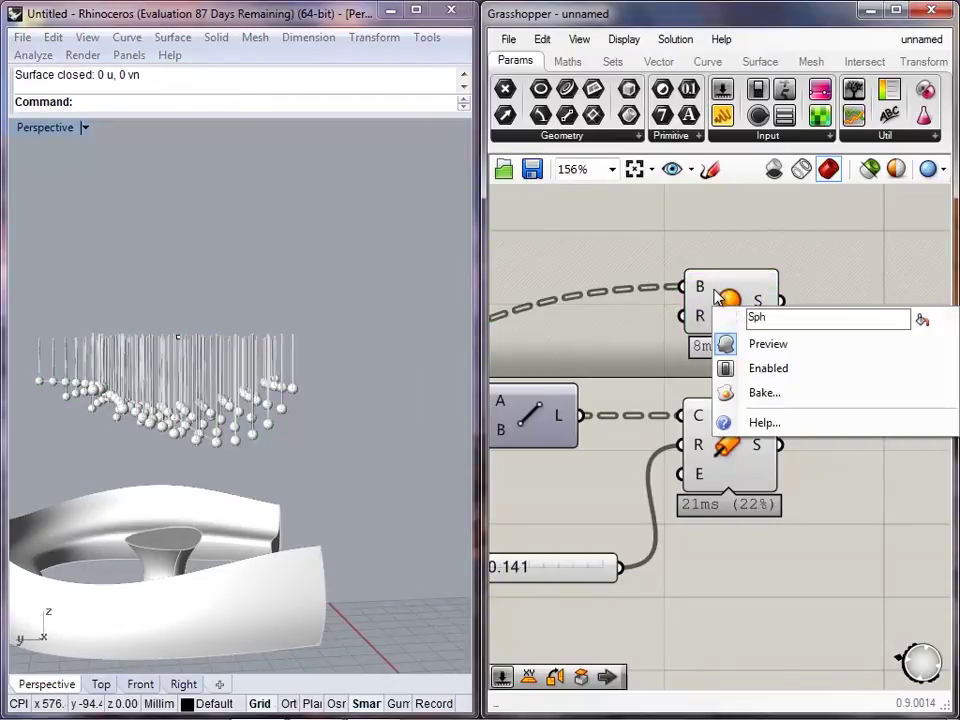
click(760, 393)
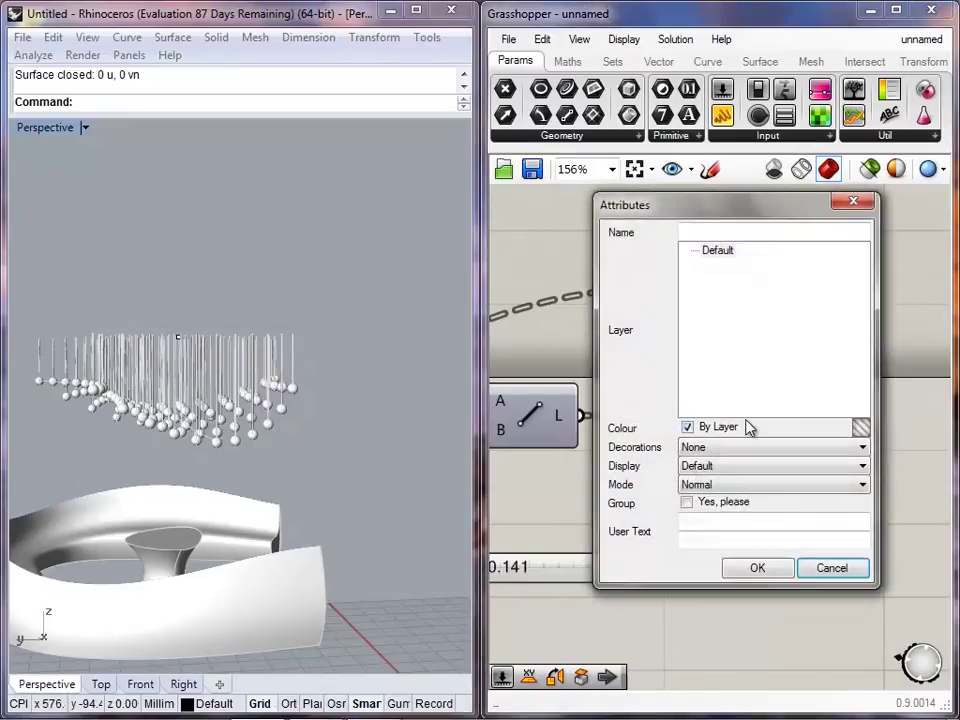
drag(734, 212, 696, 220)
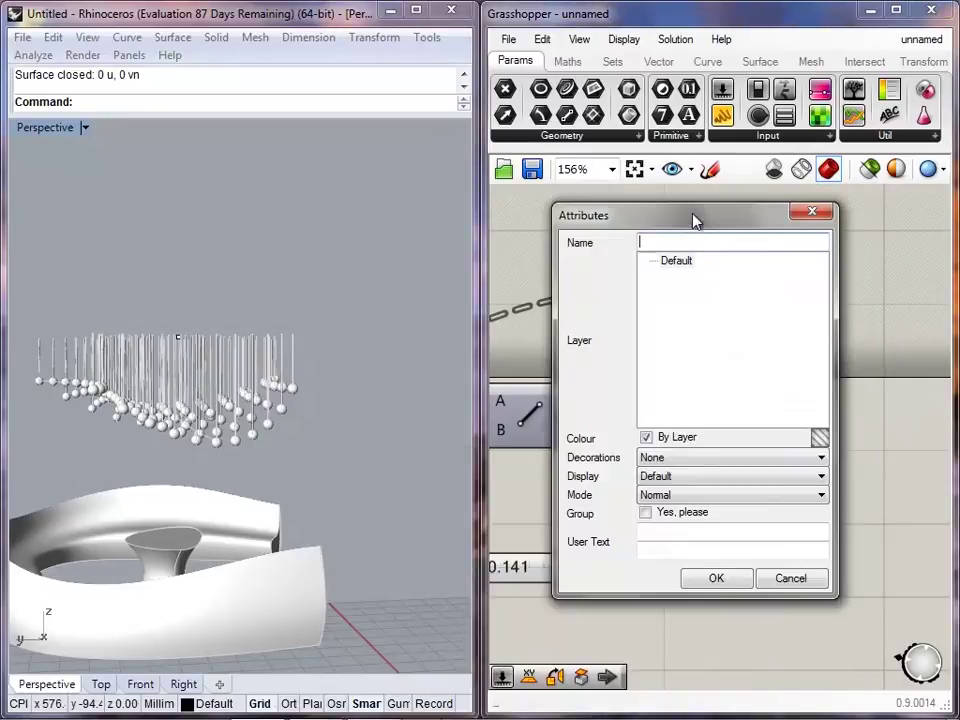
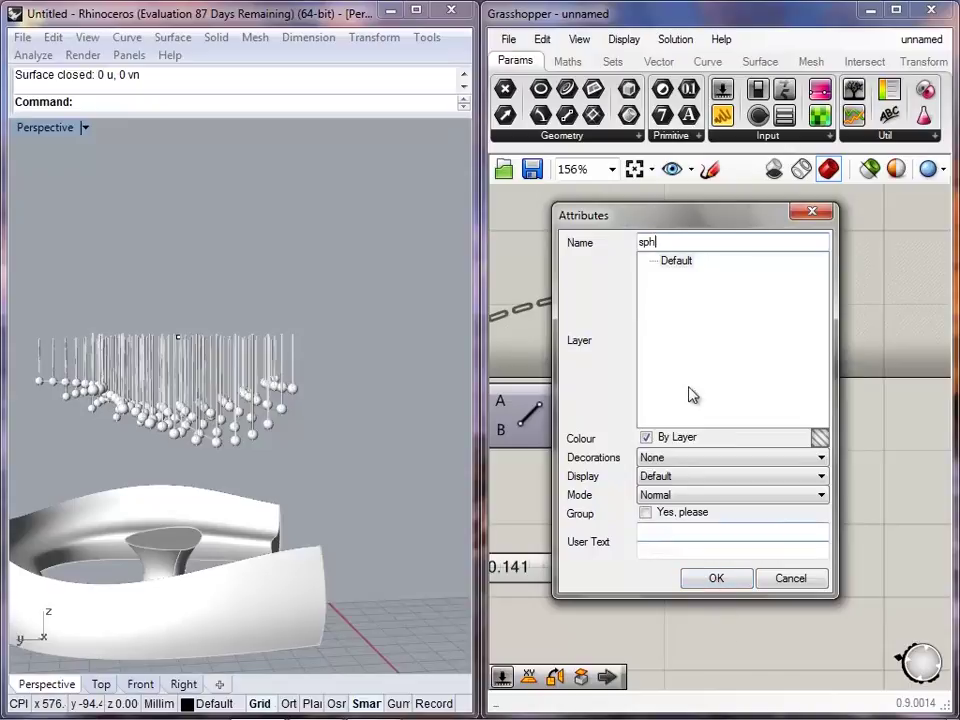
click(714, 577)
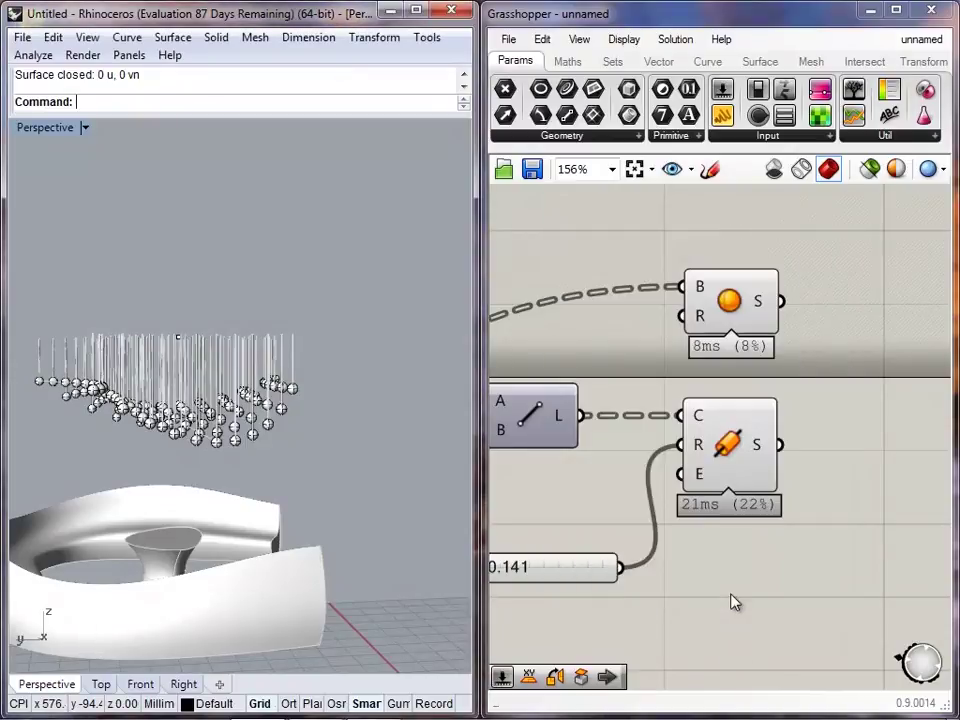
click(237, 440)
scroll(258, 460, up, 5)
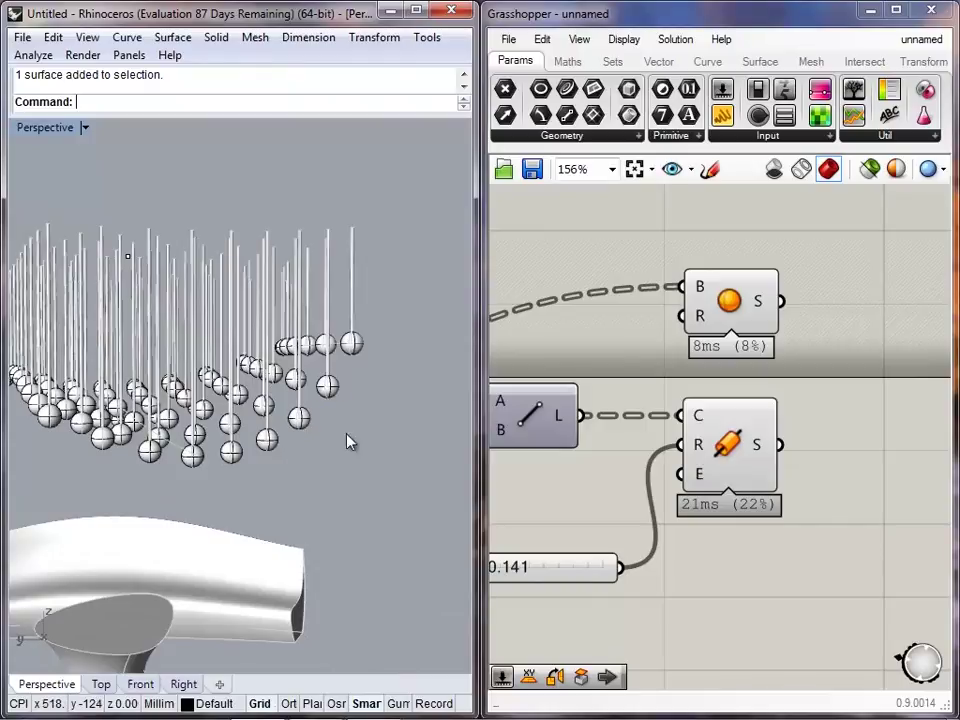
right_drag(339, 412, 380, 428)
- Bake the Pipe component's geometry with the name pipe
right_click(730, 446)
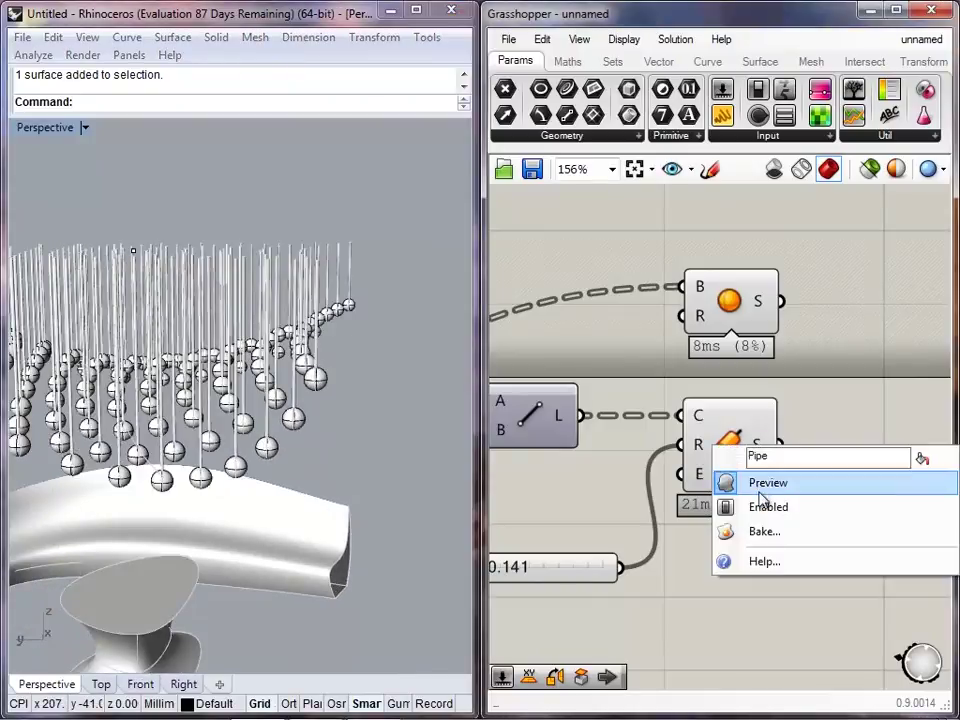
click(762, 532)
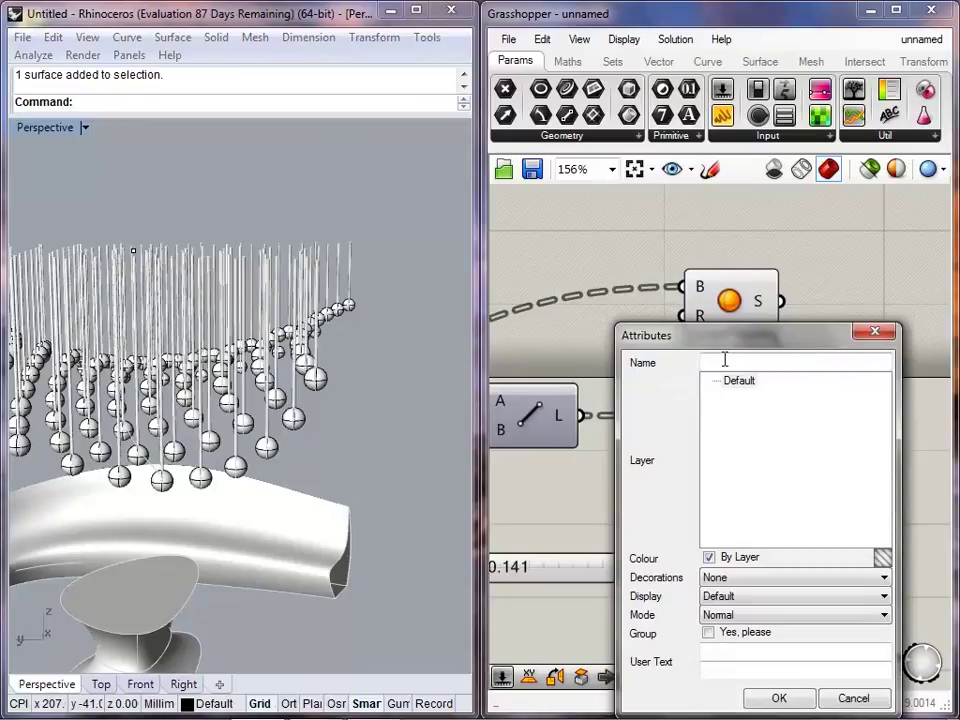
text(pipe)
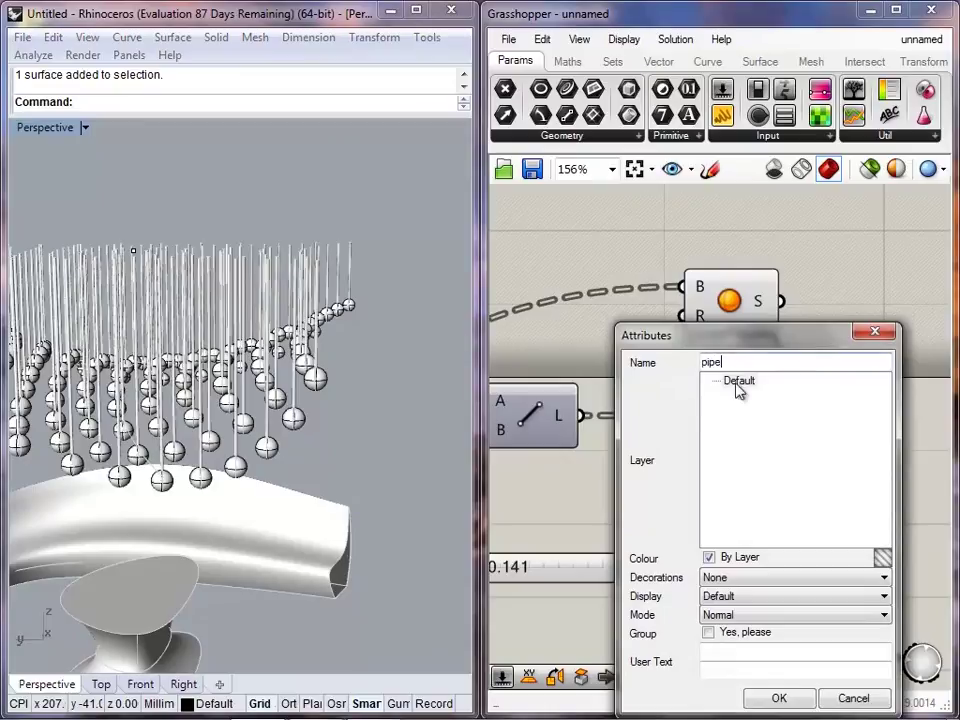
click(779, 698)
- Examine the baked spheres and pipes from several angles, selecting the whole installation and a single surface
right_drag(228, 316, 308, 328)
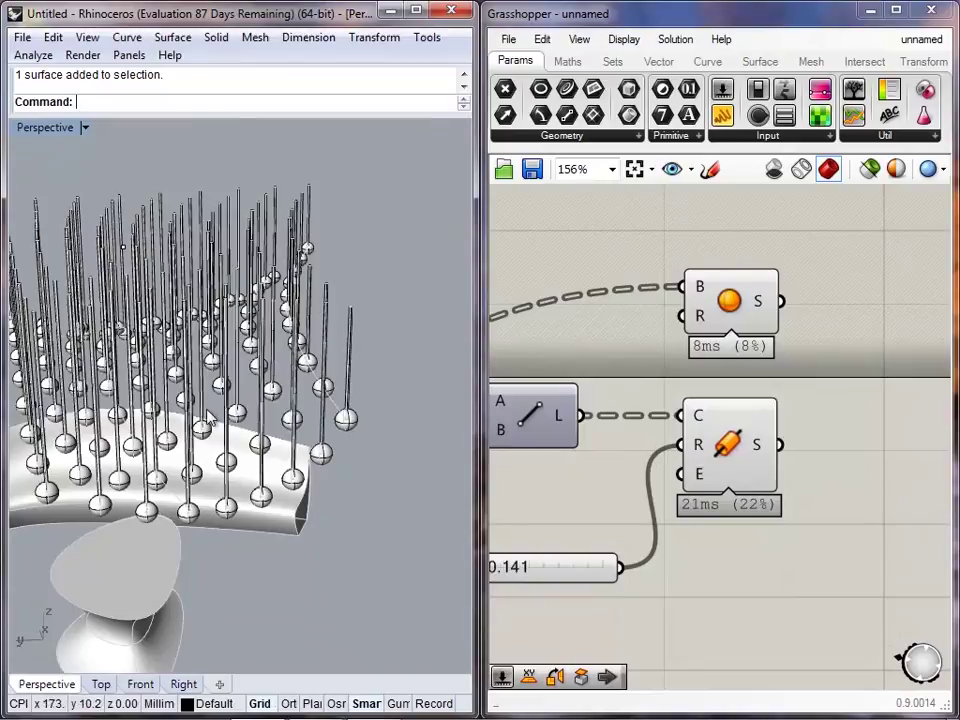
right_drag(205, 409, 305, 370)
scroll(305, 370, down, 4)
right_drag(172, 348, 307, 336)
scroll(311, 358, down, 4)
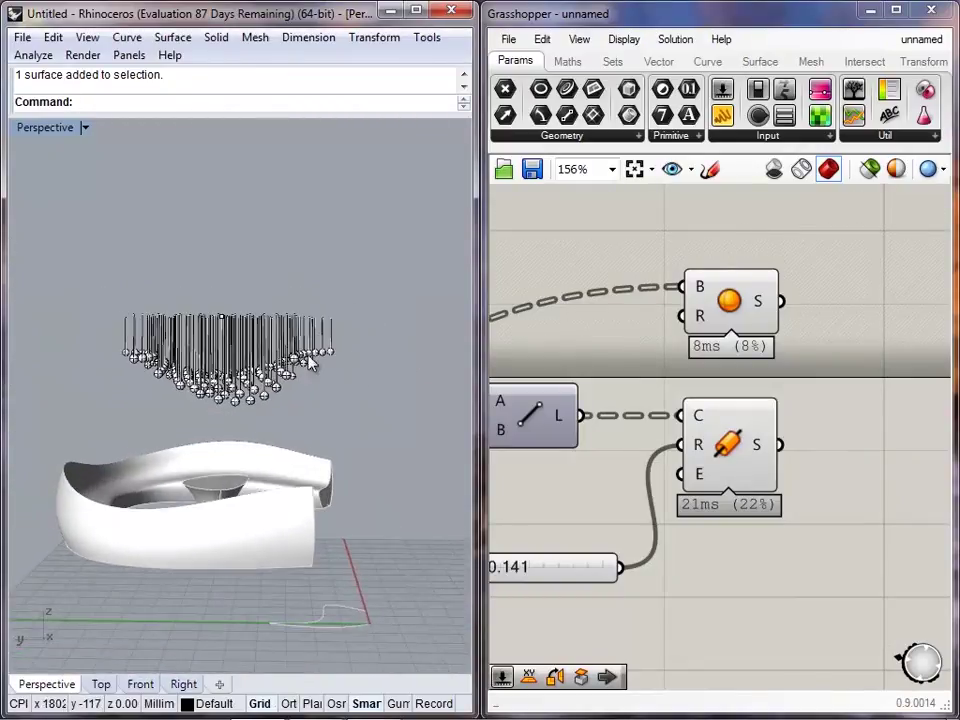
drag(139, 290, 112, 277)
right_drag(204, 301, 226, 384)
click(355, 386)
right_drag(332, 410, 291, 323)
scroll(272, 350, up, 5)
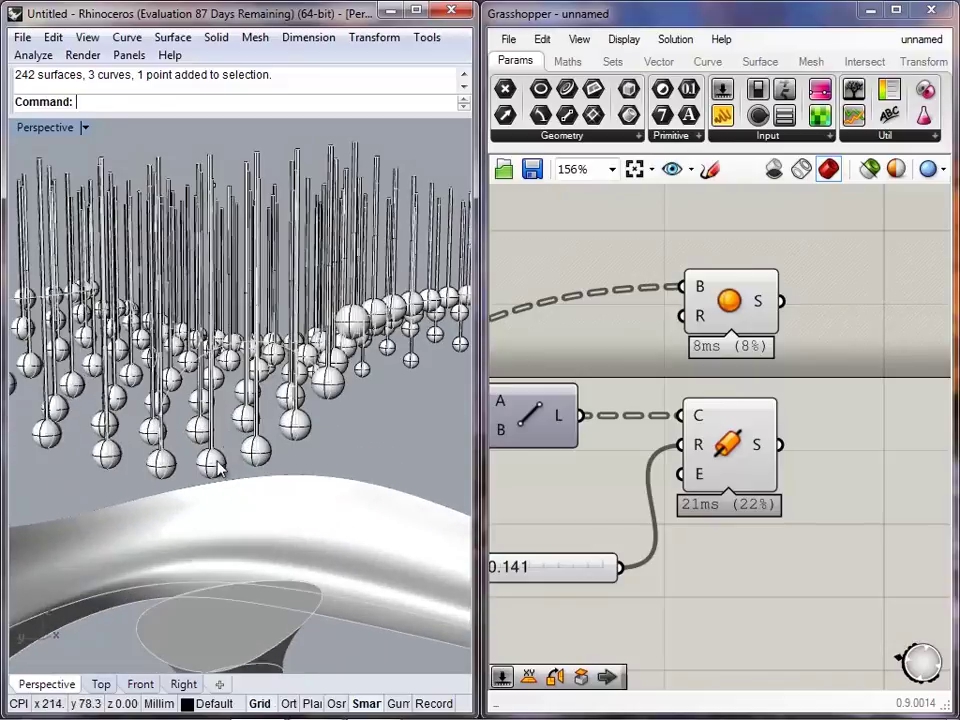
click(224, 456)
scroll(245, 450, down, 8)
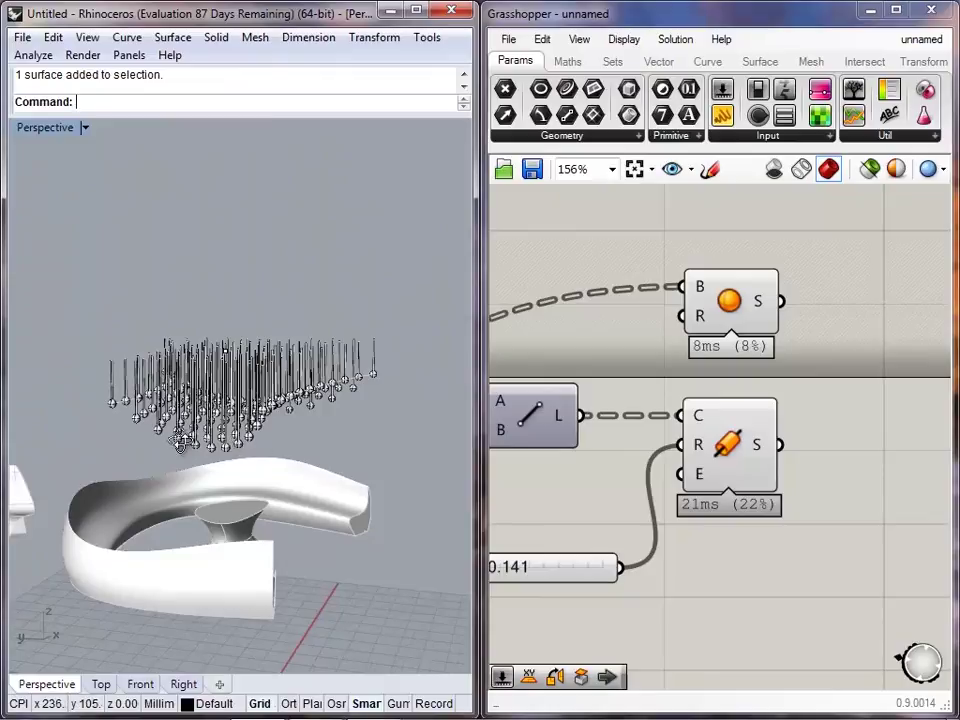
scroll(315, 469, up, 6)
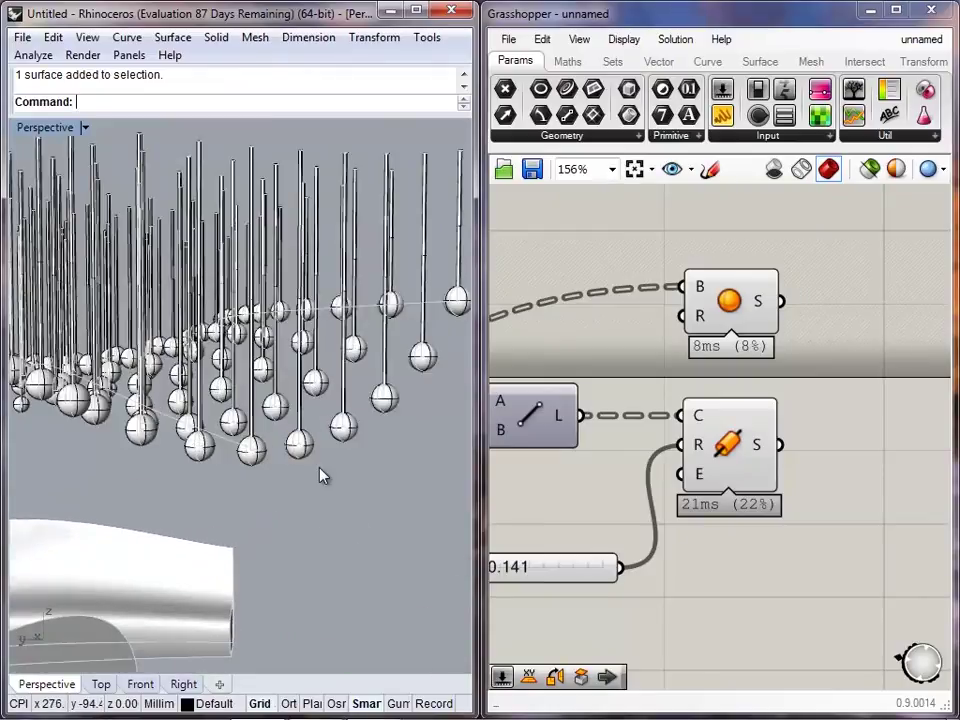
scroll(320, 476, down, 6)
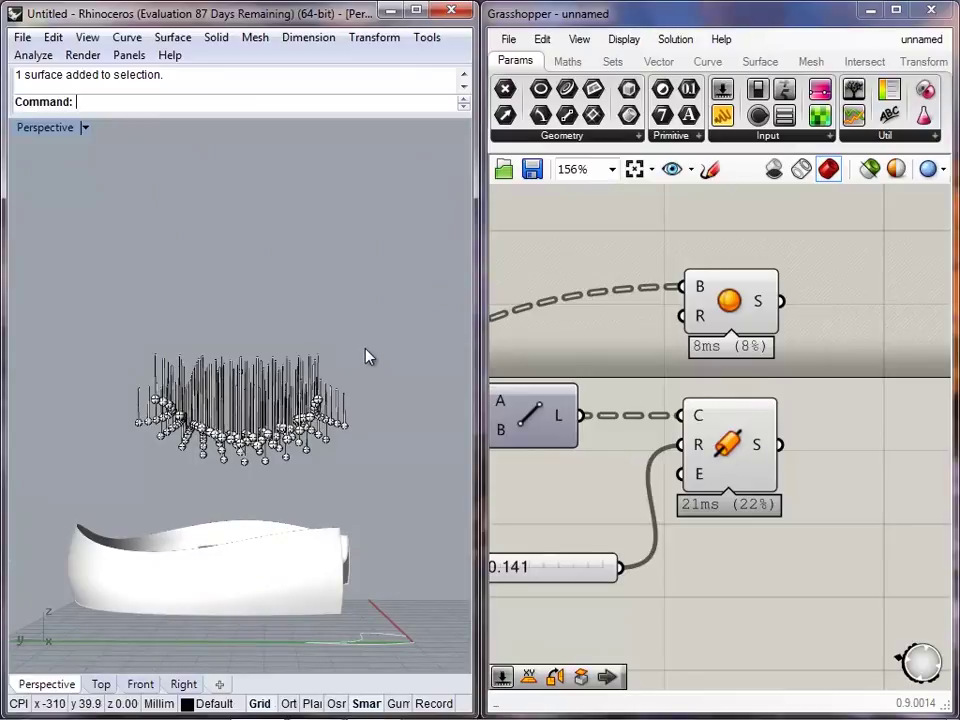
- Undo the bakes of the pipes and spheres
key(ctrl+z)
right_drag(365, 351, 260, 480)
right_drag(252, 360, 315, 180)
right_drag(345, 398, 314, 440)
- Reposition groups of components across the Grasshopper canvas to tidy the layout of the whole definition
right_drag(773, 450, 806, 445)
scroll(806, 447, down, 10)
scroll(853, 484, up, 2)
drag(853, 472, 533, 371)
drag(644, 424, 634, 422)
click(789, 540)
right_drag(655, 530, 748, 502)
drag(743, 491, 624, 452)
click(765, 493)
right_drag(743, 507, 716, 413)
drag(670, 420, 507, 417)
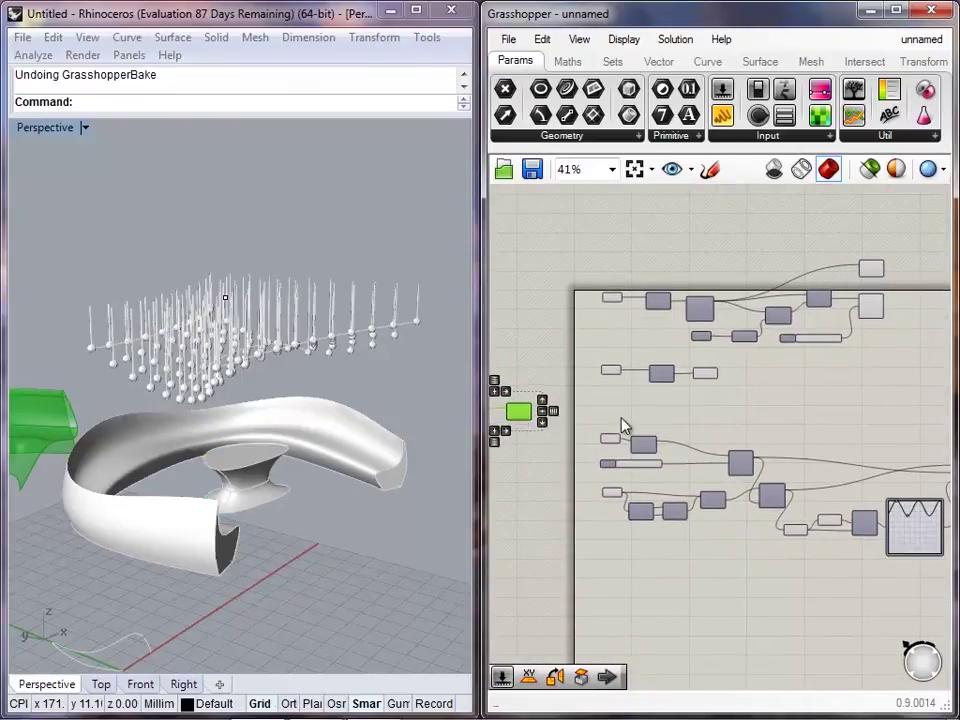
click(678, 419)
- Select the lowest component group, containing the Graph Mapper, and shift it slightly up on the canvas
scroll(685, 420, down, 2)
right_drag(755, 435, 666, 423)
drag(862, 521, 537, 409)
drag(634, 441, 631, 427)
click(644, 534)
- Turn on the control points of the curved bench's lower curve and move its end point to reshape the bench
right_drag(195, 459, 290, 486)
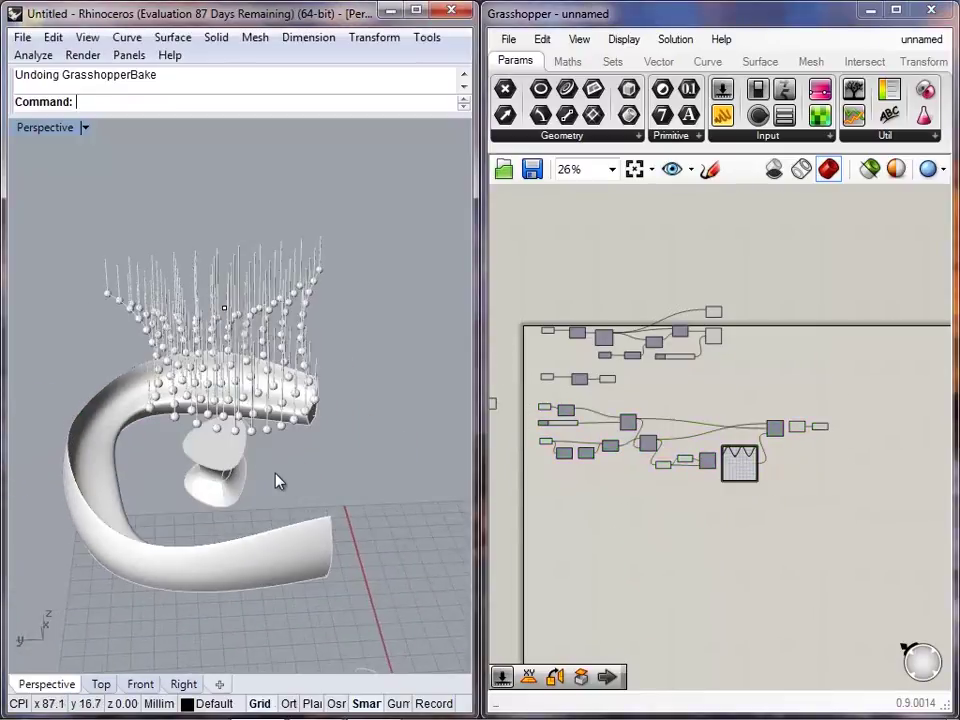
right_drag(212, 465, 258, 446)
click(310, 389)
right_drag(338, 389, 294, 429)
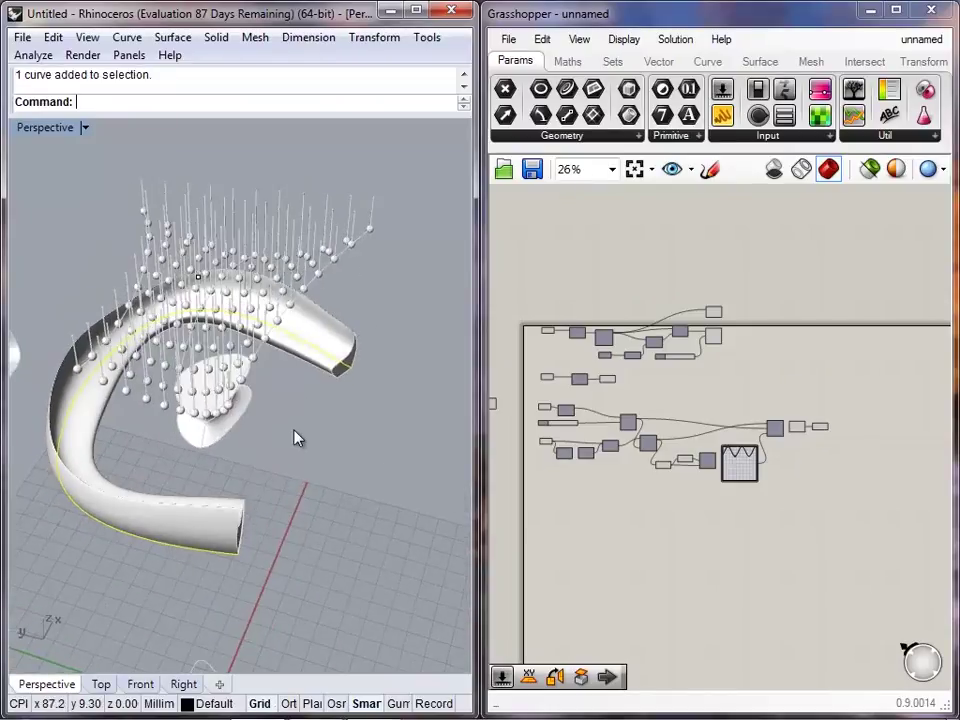
key(F10)
drag(350, 367, 331, 342)
right_drag(284, 364, 281, 338)
- Review the reshaped bench, table and hanging sphere installation from low and high viewpoints
scroll(174, 335, up, 3)
right_drag(171, 446, 328, 407)
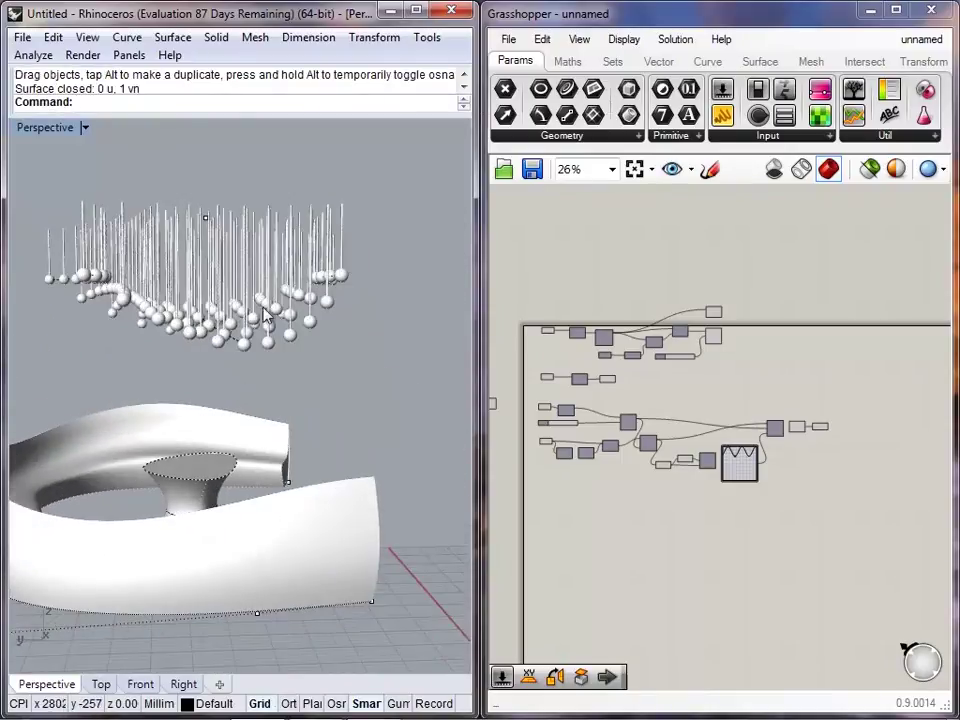
right_drag(188, 465, 334, 388)
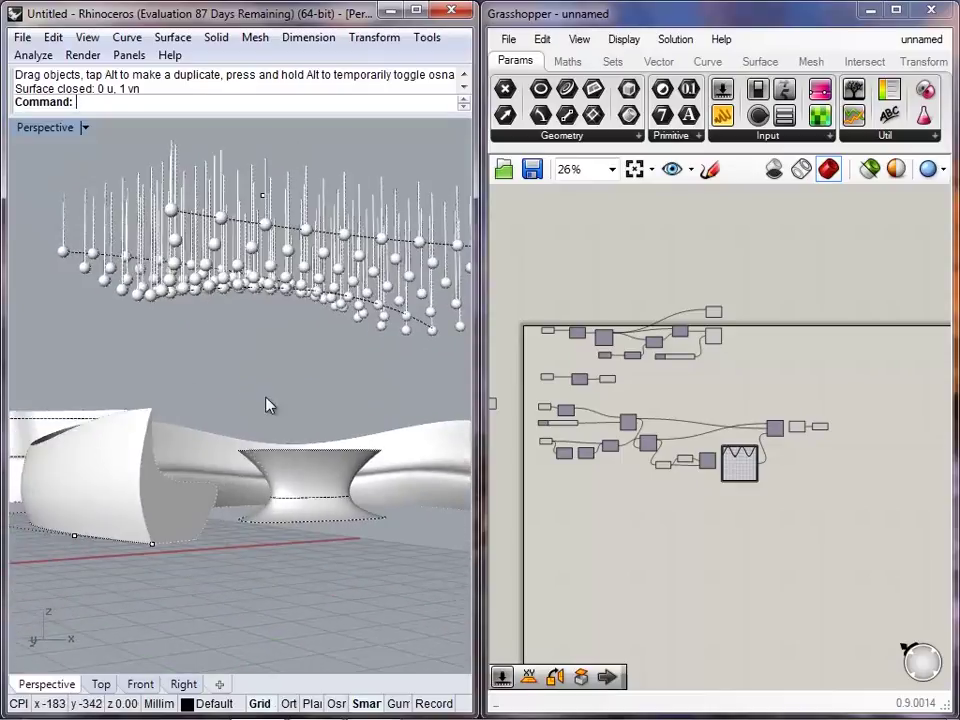
right_drag(272, 403, 350, 490)
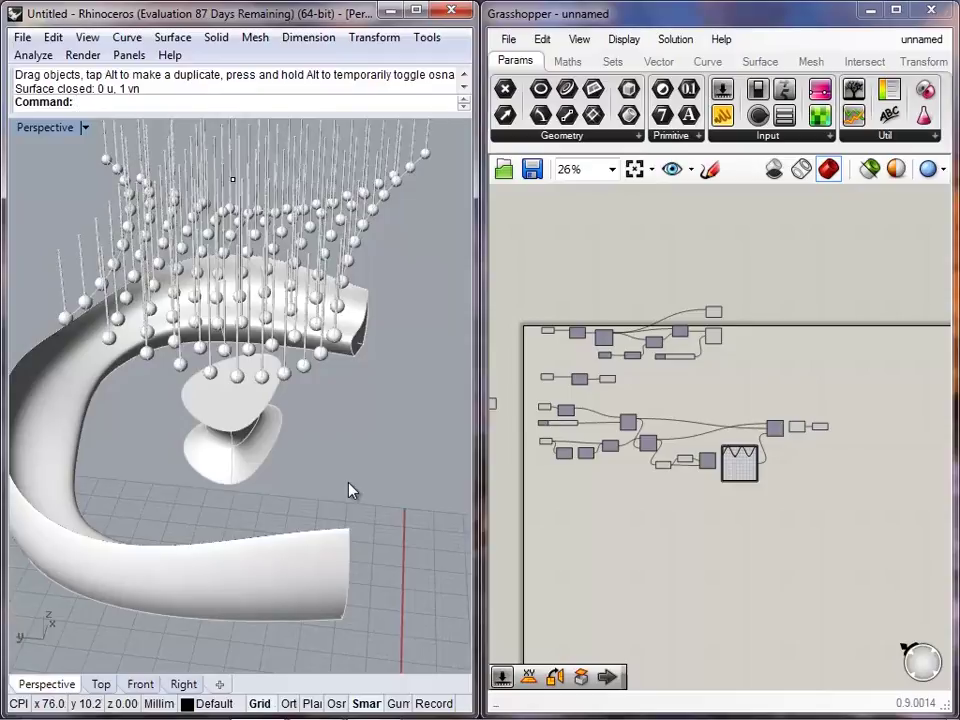
right_drag(245, 380, 197, 349)
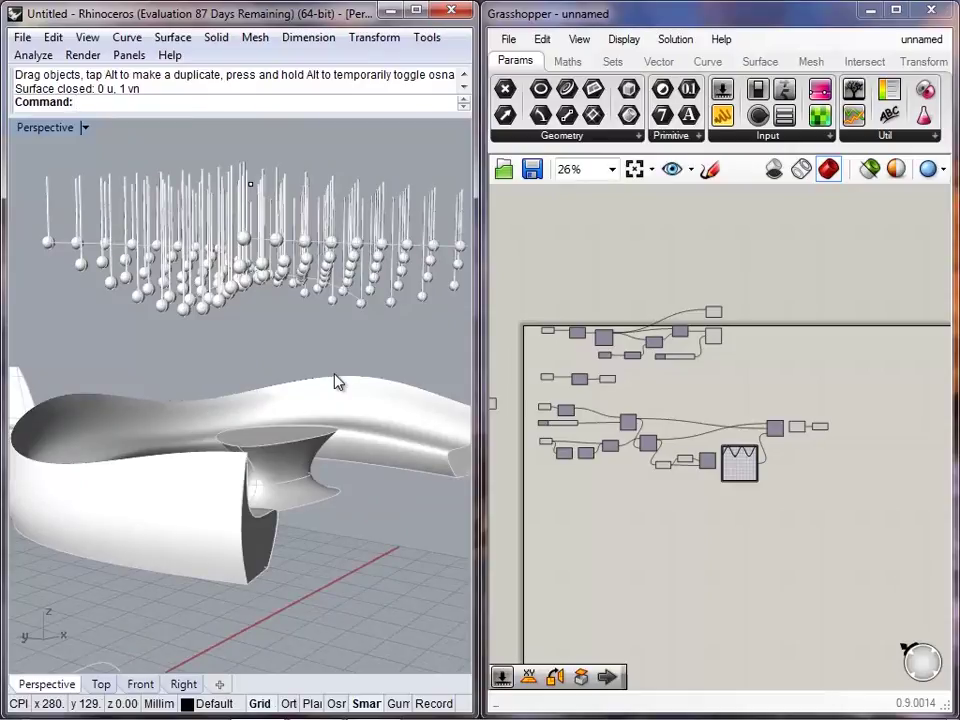
right_drag(362, 461, 285, 540)
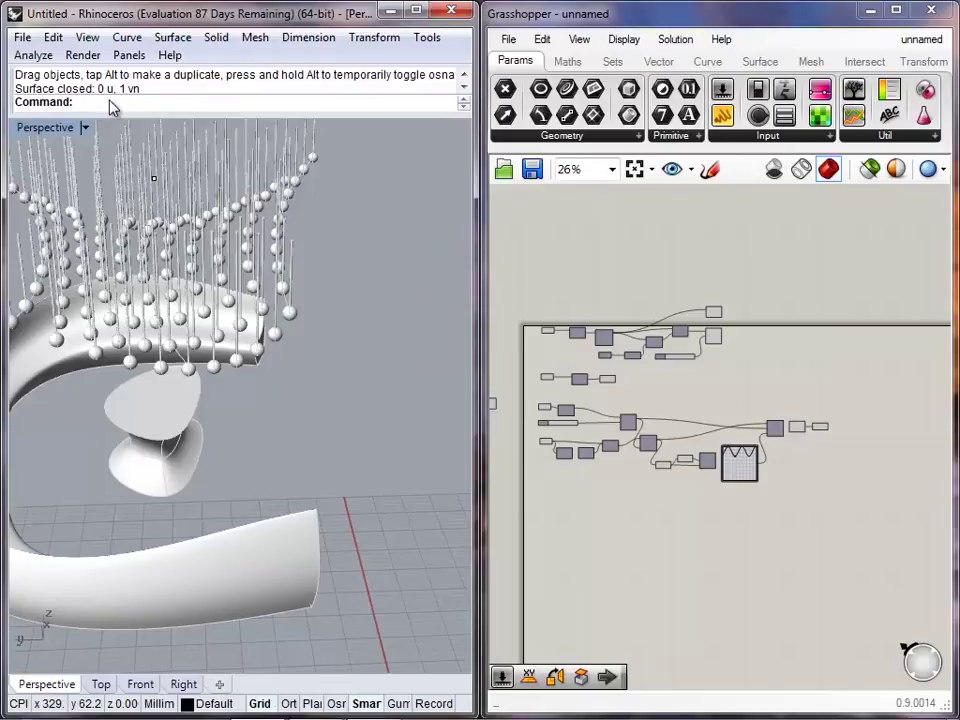
- Draw a wavy interpolated curve through five points, starting on the red axis near the open end of the bench
text(InterpCrv)
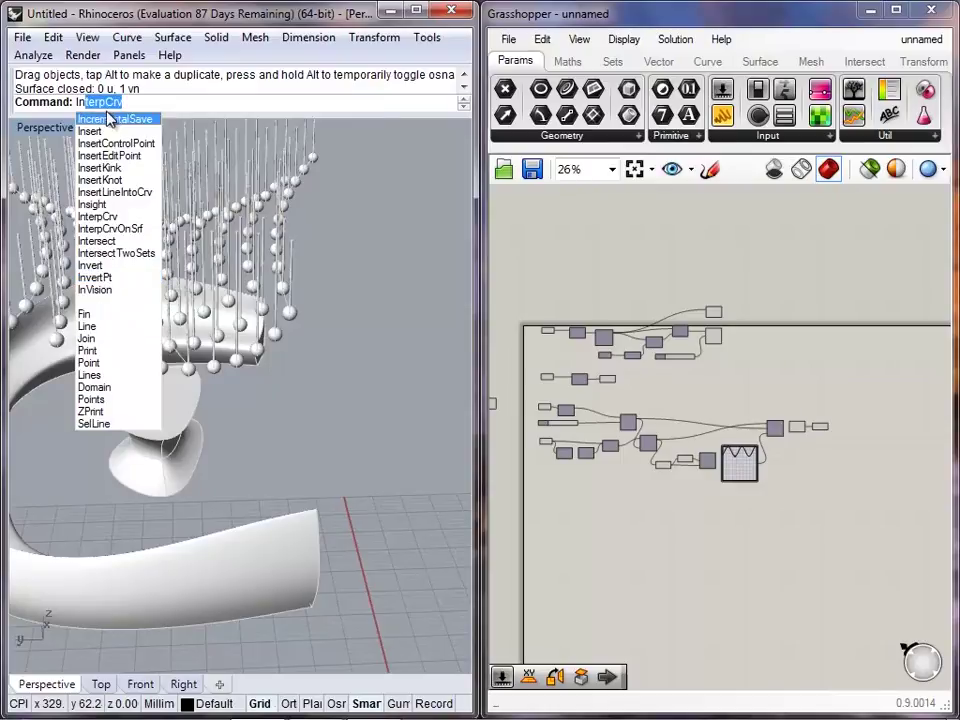
key(Return)
right_drag(382, 513, 305, 533)
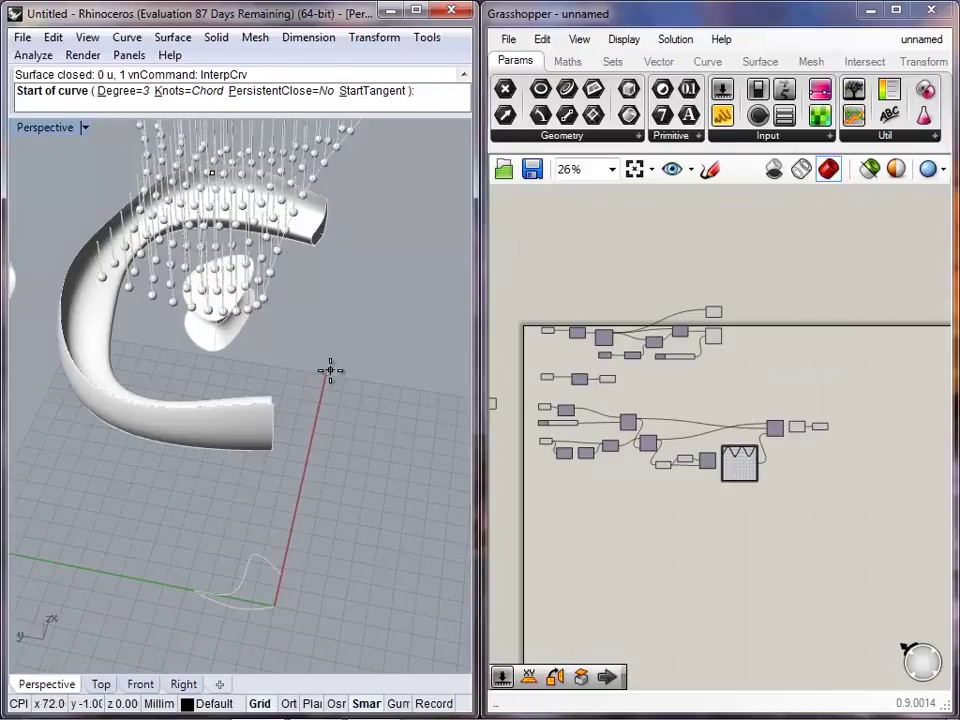
scroll(321, 382, up, 5)
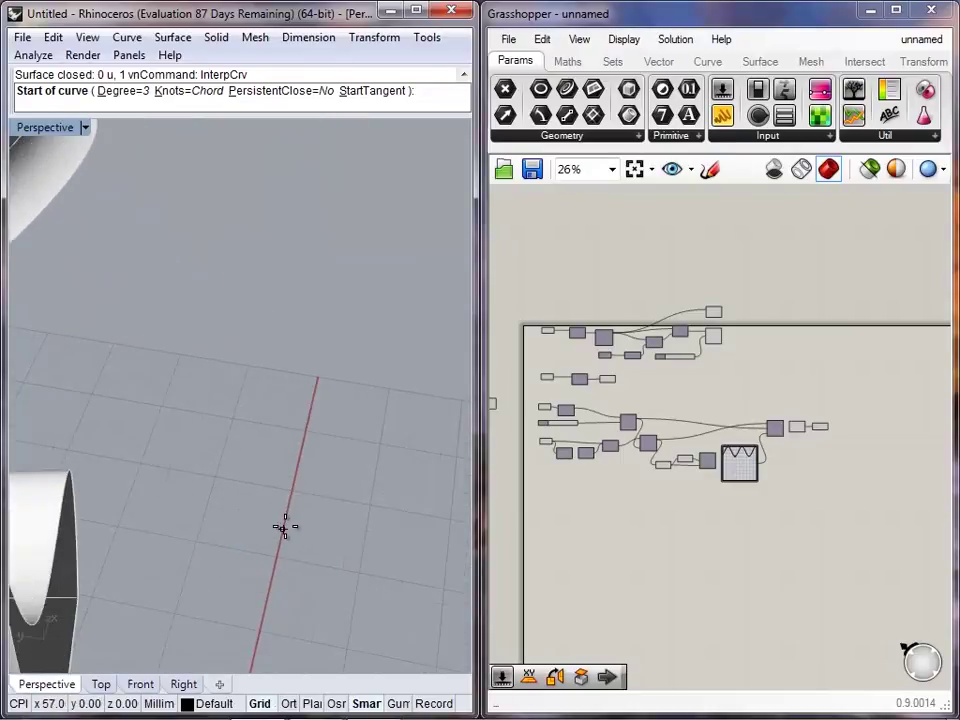
click(283, 528)
click(252, 458)
click(276, 426)
click(269, 339)
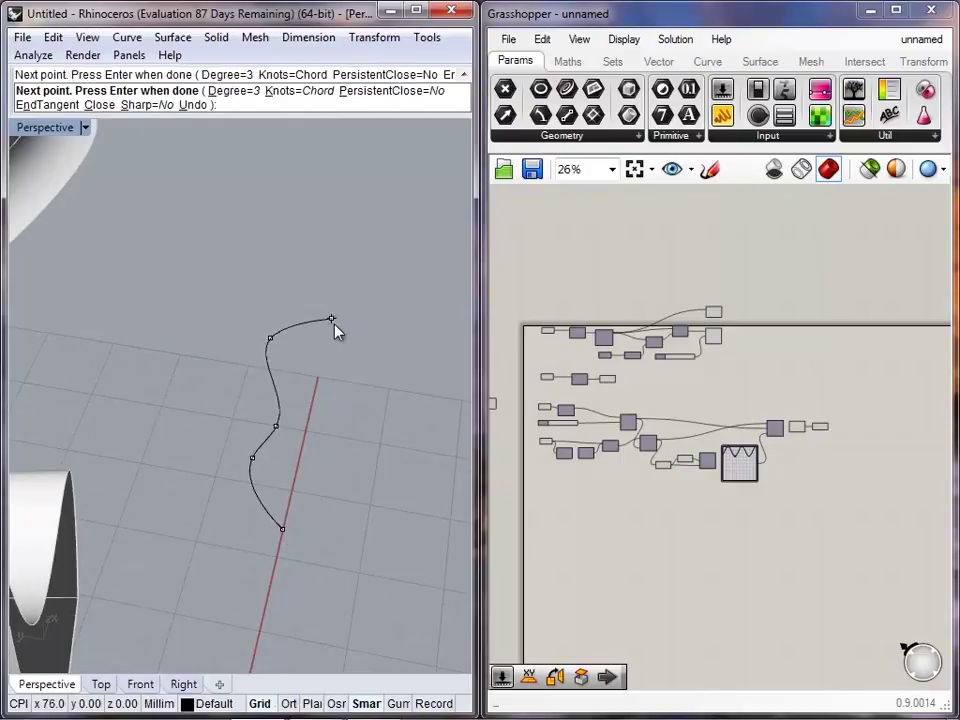
right_click(332, 319)
- Turn on the wavy curve's control points and pull its end point outward to lengthen the curve
click(277, 396)
right_drag(277, 396, 278, 240)
shift+drag(272, 451, 282, 386)
click(366, 417)
scroll(348, 386, down, 6)
shift+right_drag(346, 385, 258, 452)
click(259, 452)
key(F10)
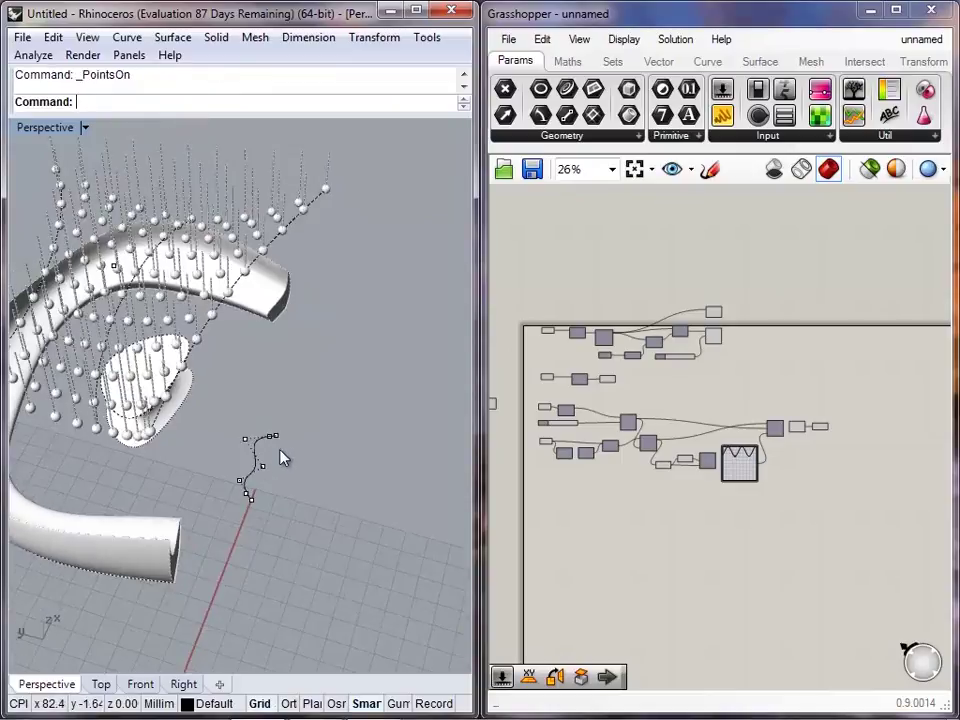
drag(276, 436, 310, 389)
key(ctrl+z)
click(333, 414)
key(Escape)
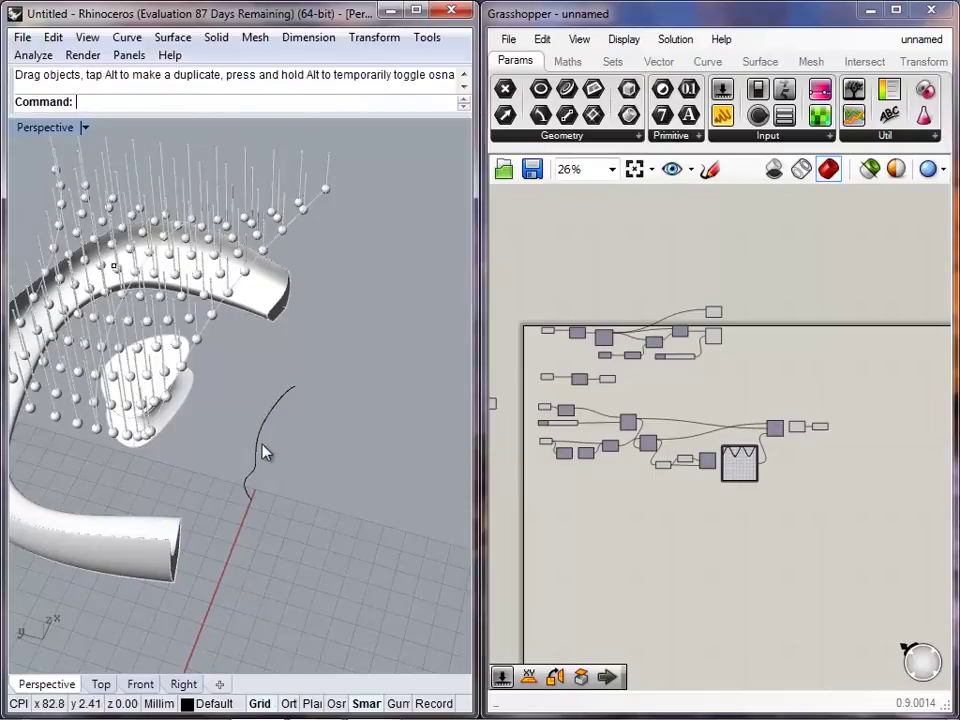
- Copy the wavy curve twice vertically, stacking the two copies above the original
click(260, 445)
key(ctrl+v)
ctrl+drag(252, 458, 251, 386)
right_drag(252, 388, 305, 428)
key(ctrl+v)
drag(254, 393, 256, 455)
click(312, 418)
right_drag(312, 418, 283, 339)
- Move the separate Curve parameter and Loft component from outside the canvas border to below the other component groups
scroll(270, 472, down, 5)
right_drag(597, 445, 625, 364)
scroll(603, 295, up, 6)
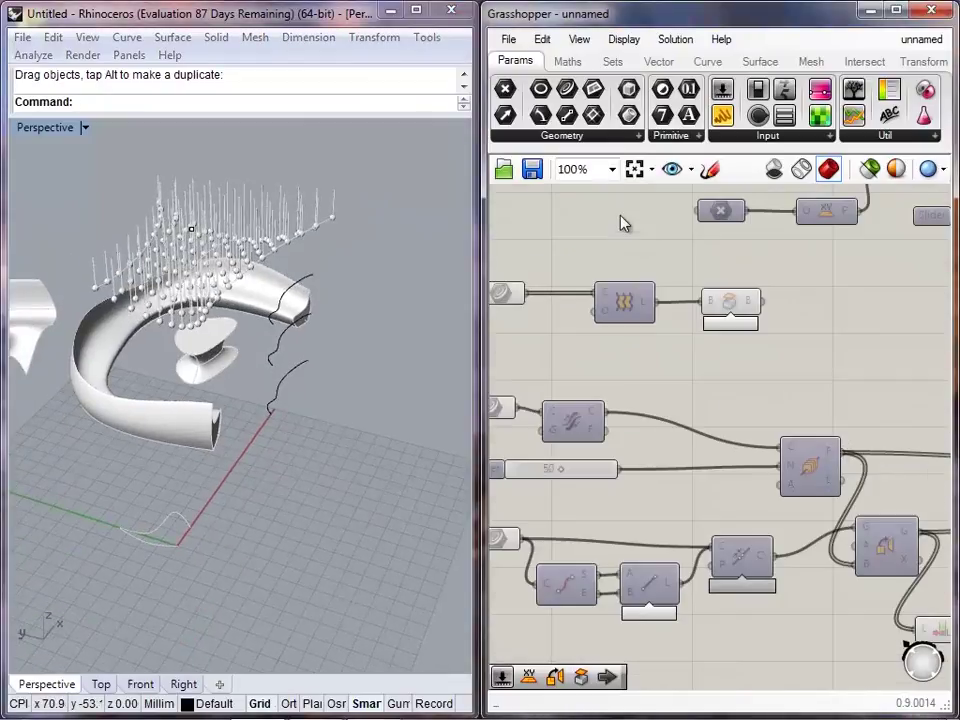
right_drag(598, 298, 685, 454)
drag(663, 471, 580, 431)
scroll(662, 457, down, 3)
right_drag(684, 460, 740, 309)
drag(614, 368, 496, 282)
drag(581, 330, 816, 557)
click(734, 511)
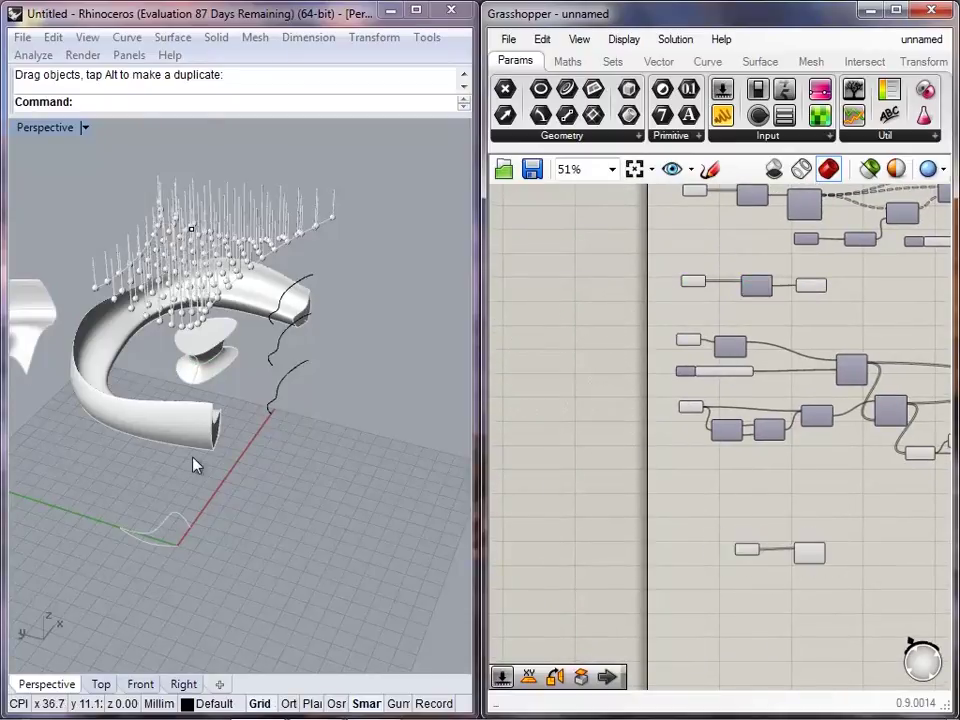
- Delete the five source curves of the old lofted surface standing beside the bench
shift+right_drag(80, 455, 279, 461)
drag(207, 432, 59, 279)
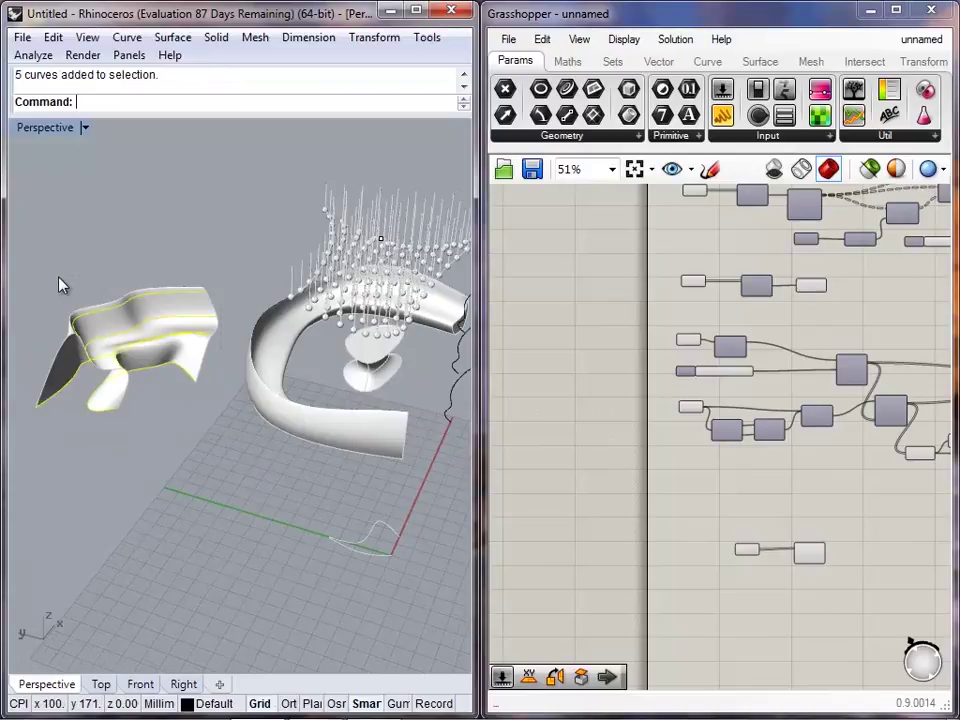
key(Delete)
right_drag(736, 553, 616, 512)
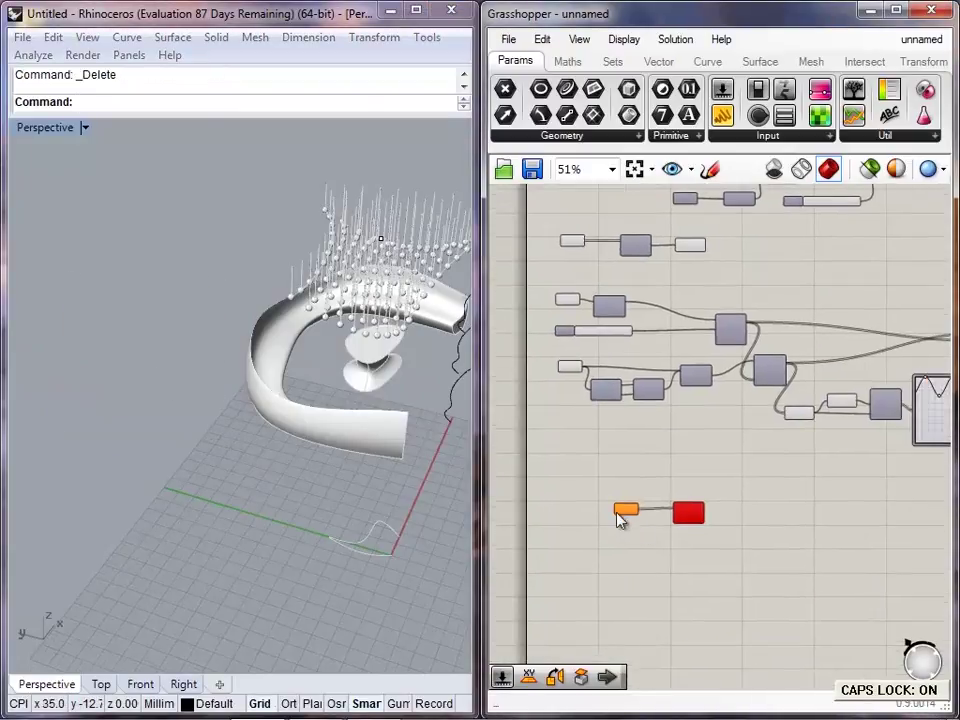
scroll(632, 514, up, 8)
right_click(566, 478)
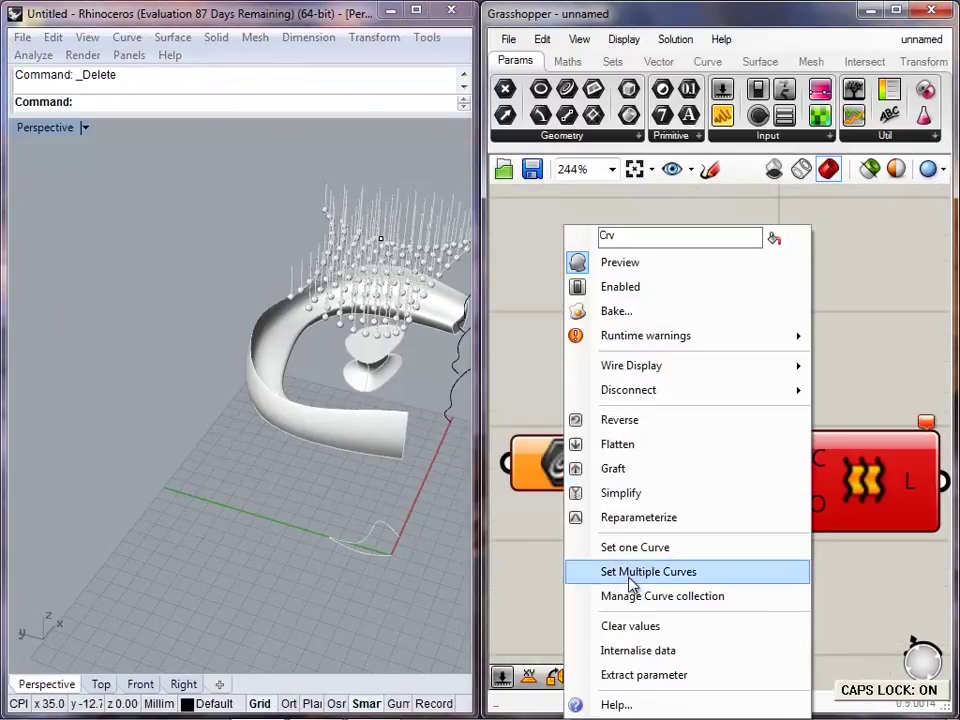
click(604, 572)
click(451, 397)
click(454, 363)
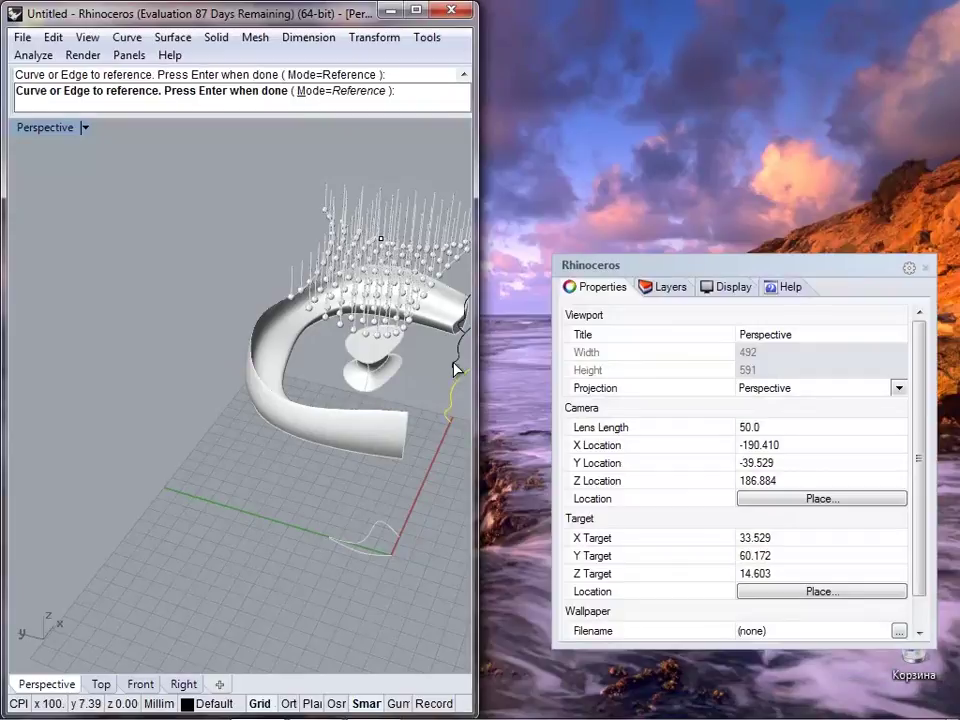
click(461, 331)
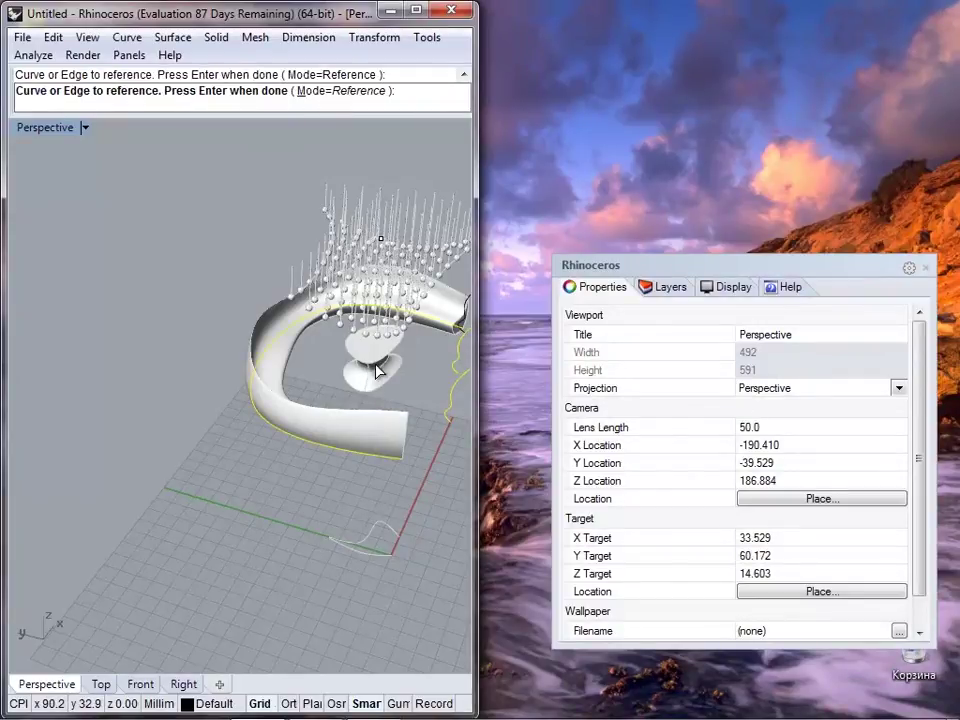
right_click(384, 366)
- Reference the three stacked wavy curves as multiple curves in the Curve parameter that feeds the lowest Loft
shift+right_drag(388, 369, 163, 387)
scroll(330, 400, up, 5)
right_drag(272, 398, 425, 345)
right_click(600, 484)
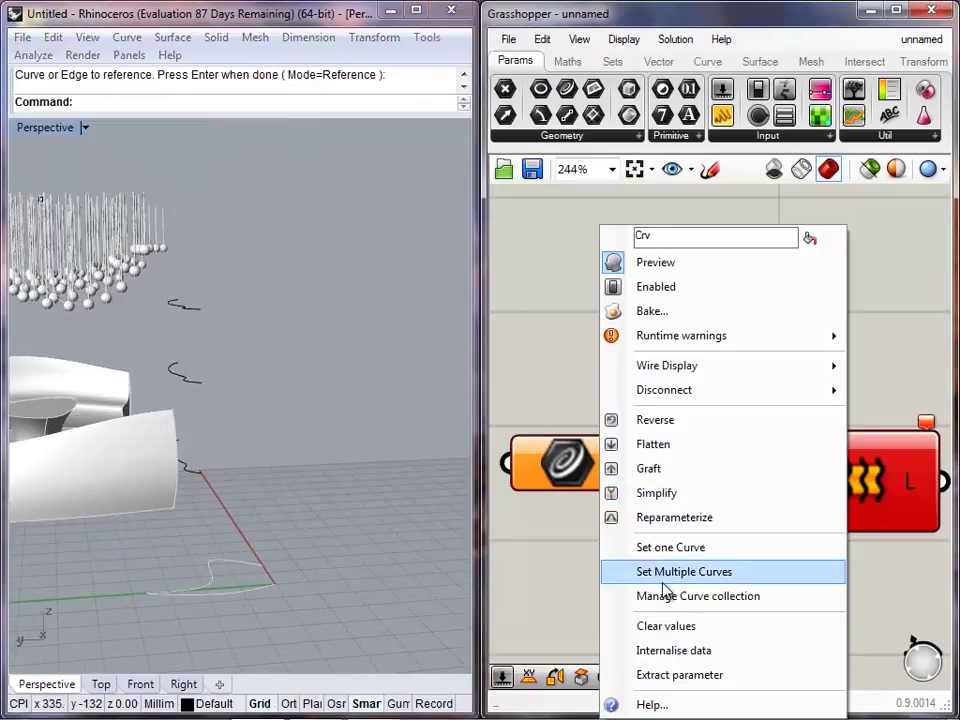
click(662, 570)
click(190, 478)
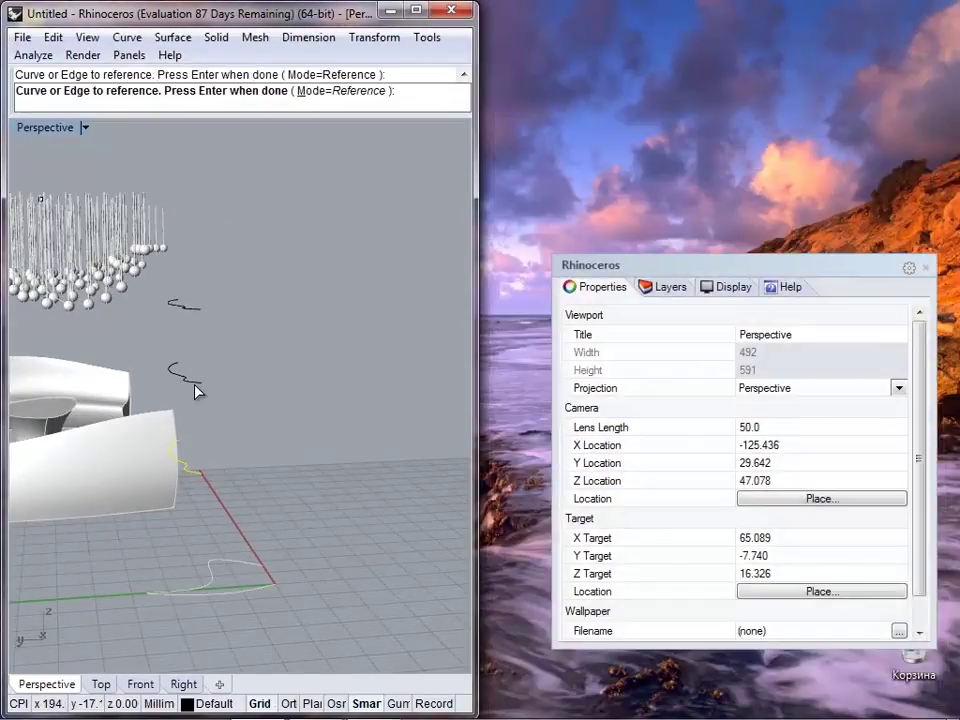
right_click(197, 313)
mouse_move(168, 385)
right_down()
mouse_move(402, 369)
mouse_move(111, 386)
mouse_move(268, 328)
mouse_move(111, 328)
mouse_move(137, 393)
mouse_move(164, 396)
right_up()
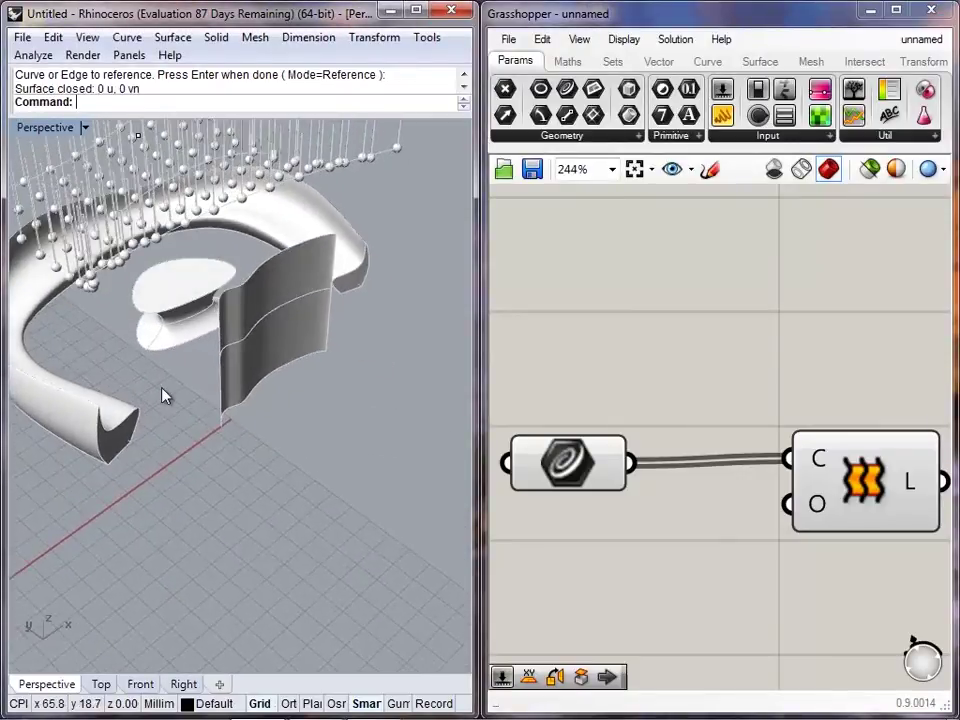
scroll(215, 386, up, 5)
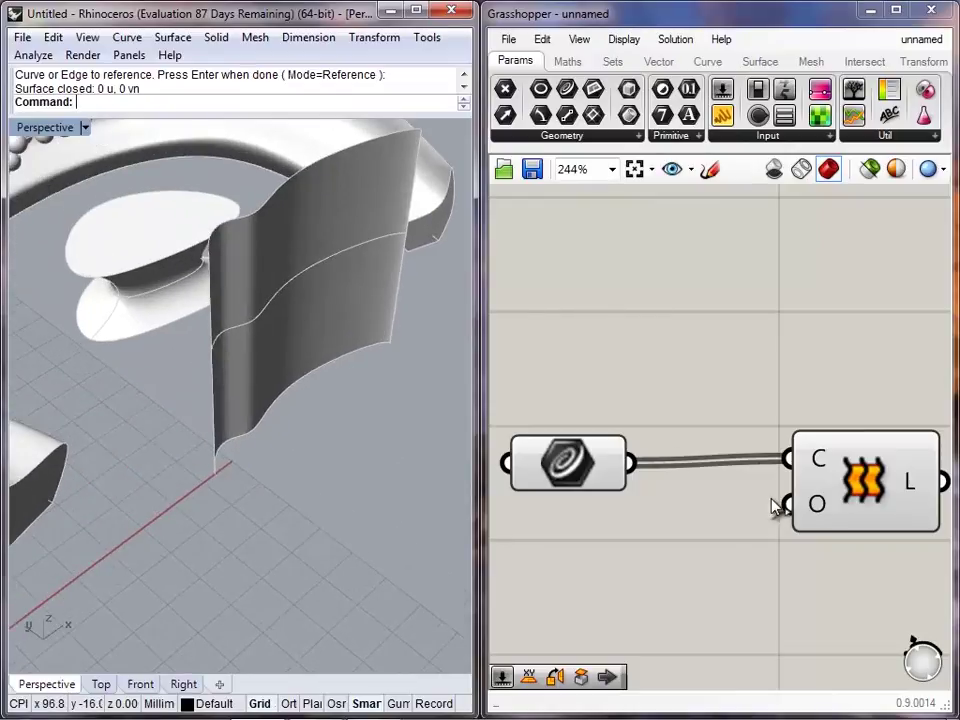
- Reposition the lowest Curve parameter and its Loft component slightly farther apart on the canvas
click(832, 499)
click(830, 538)
scroll(806, 529, down, 5)
right_drag(780, 493, 651, 434)
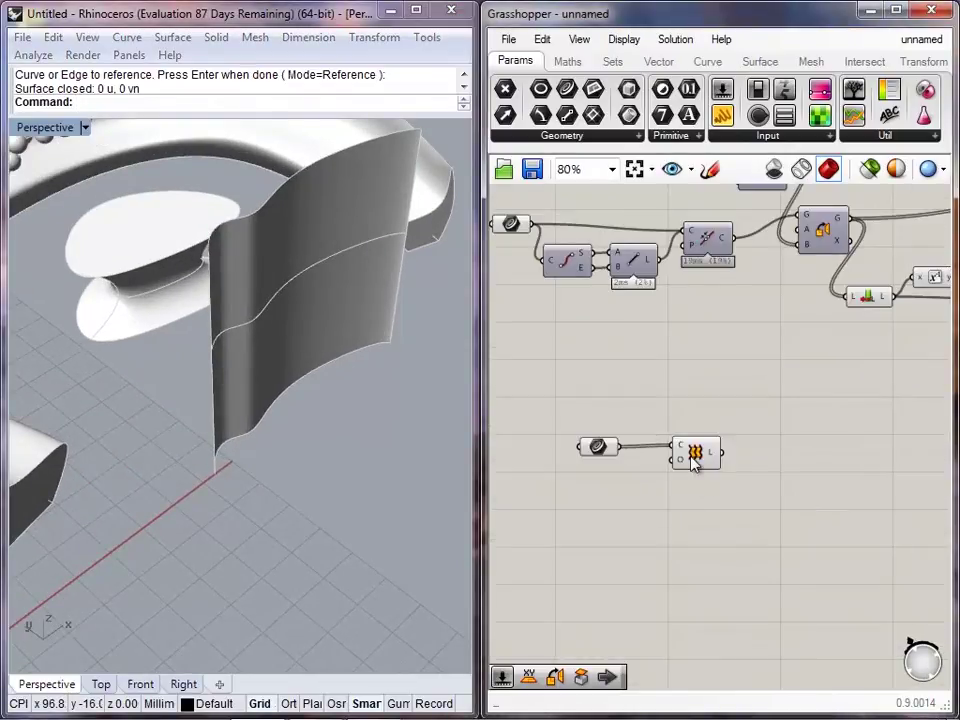
drag(609, 450, 551, 454)
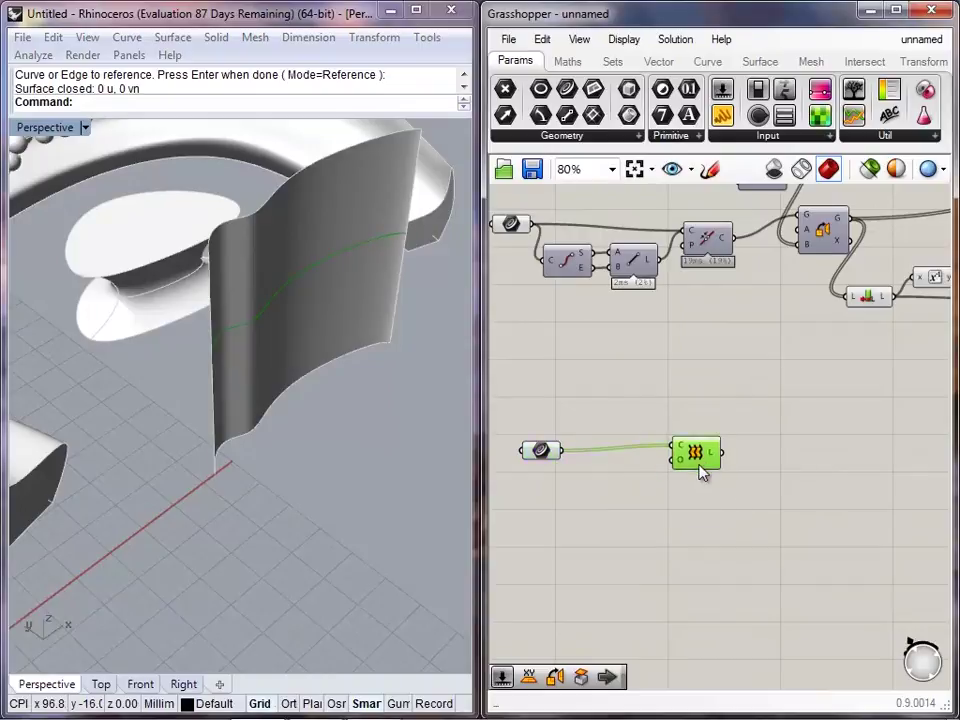
drag(700, 468, 687, 474)
click(700, 494)
right_drag(556, 369, 497, 409)
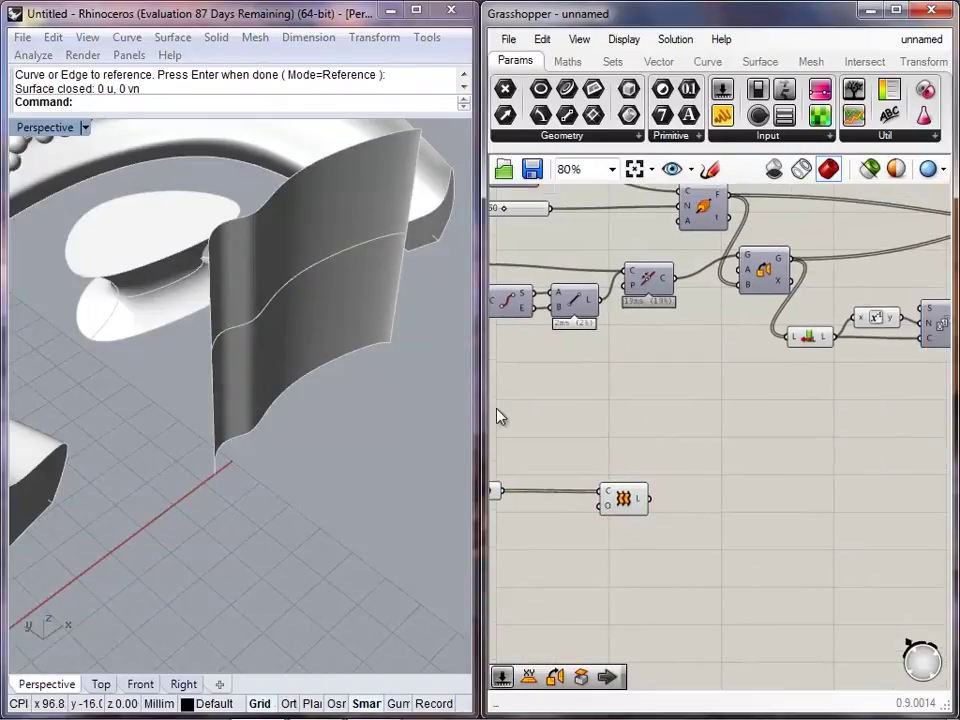
- Turn on the preview of the Join component in the group that closes the bench's profile curve
right_drag(600, 370, 778, 381)
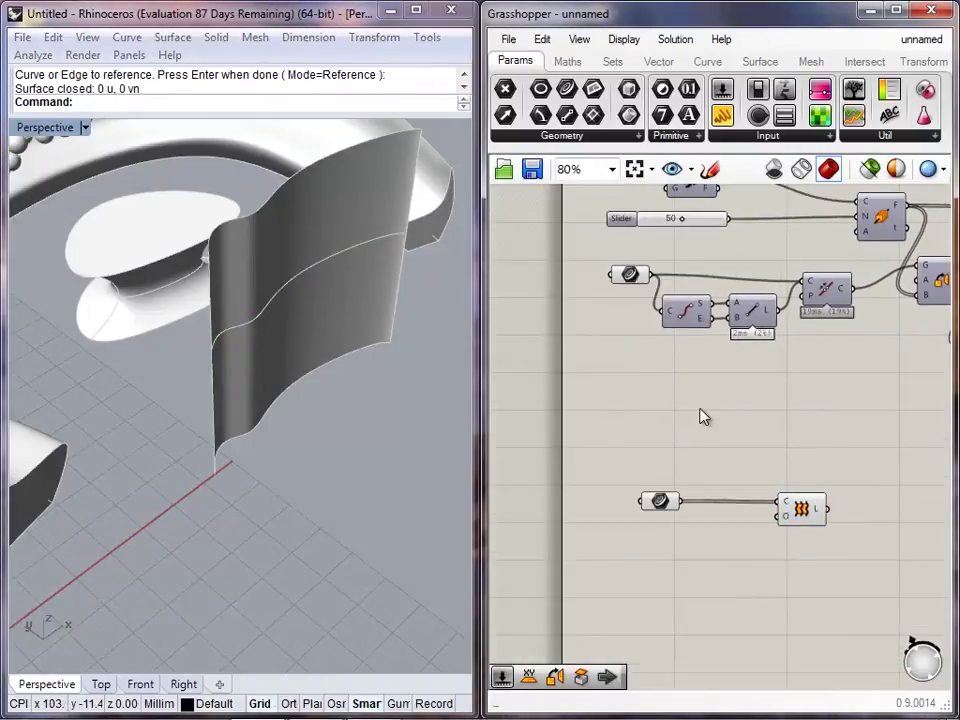
right_drag(707, 431, 671, 441)
scroll(721, 413, down, 1)
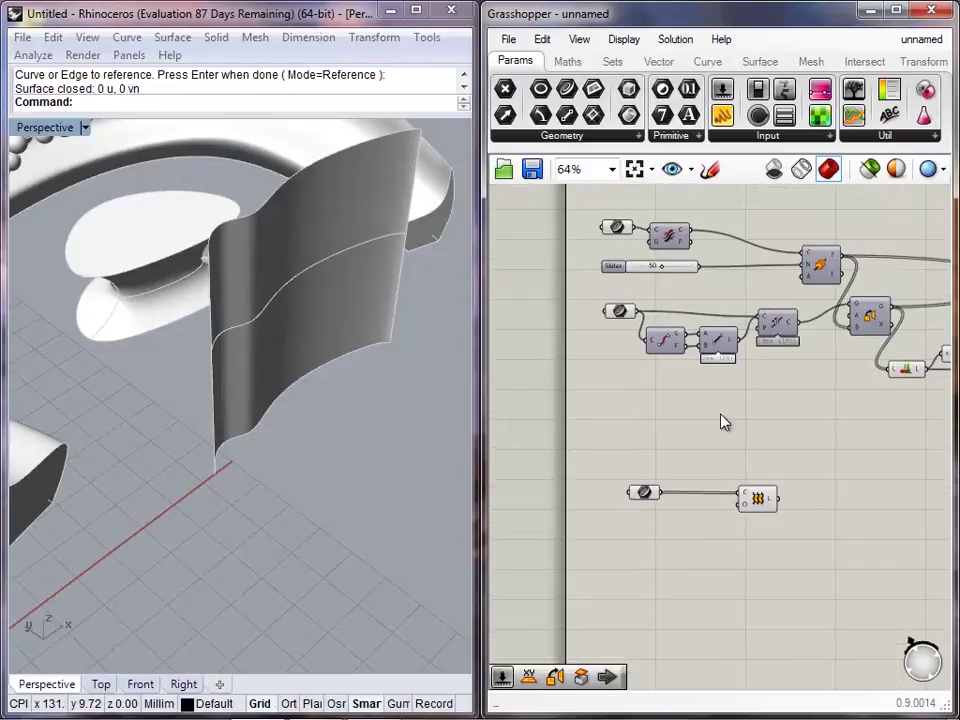
right_drag(729, 388, 651, 400)
drag(707, 382, 590, 333)
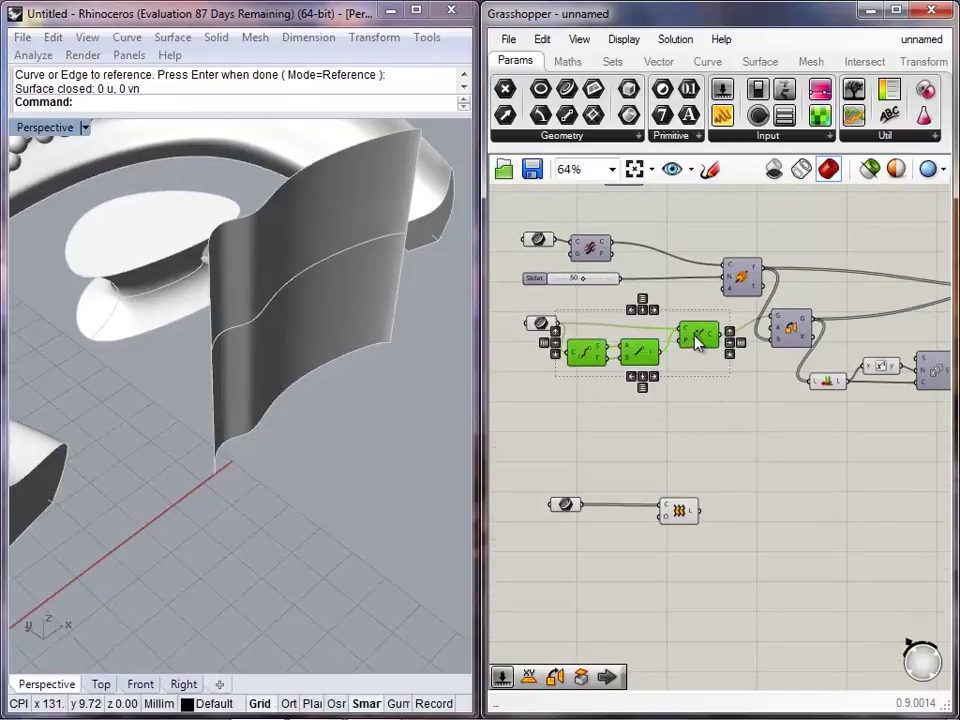
drag(693, 336, 699, 337)
click(733, 420)
right_click(707, 347)
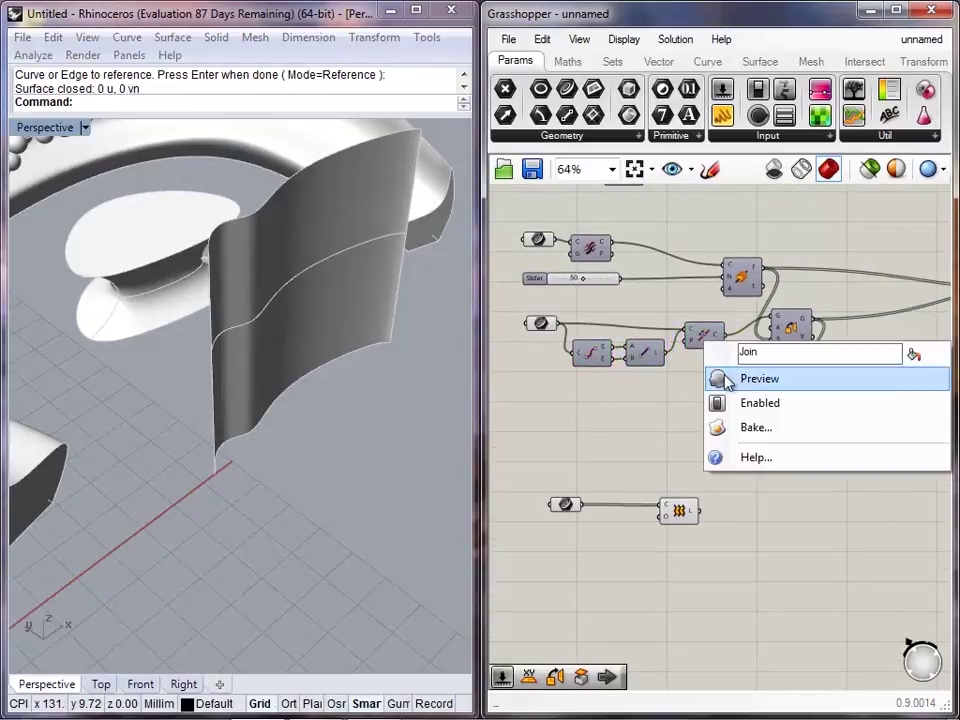
click(750, 379)
- Examine how the Curve, End Points, Line and Join components form the closed bench profile in the viewport
right_drag(311, 422, 430, 320)
drag(630, 367, 555, 328)
click(661, 464)
click(703, 347)
click(706, 370)
click(589, 345)
click(637, 352)
click(698, 340)
drag(704, 374, 539, 313)
click(603, 403)
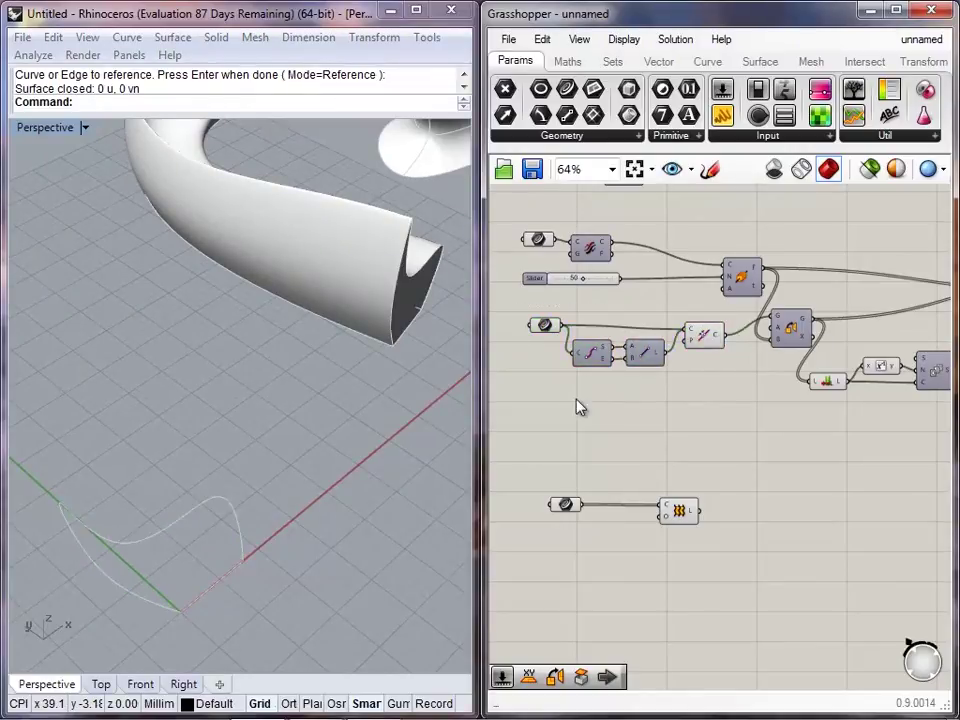
click(544, 324)
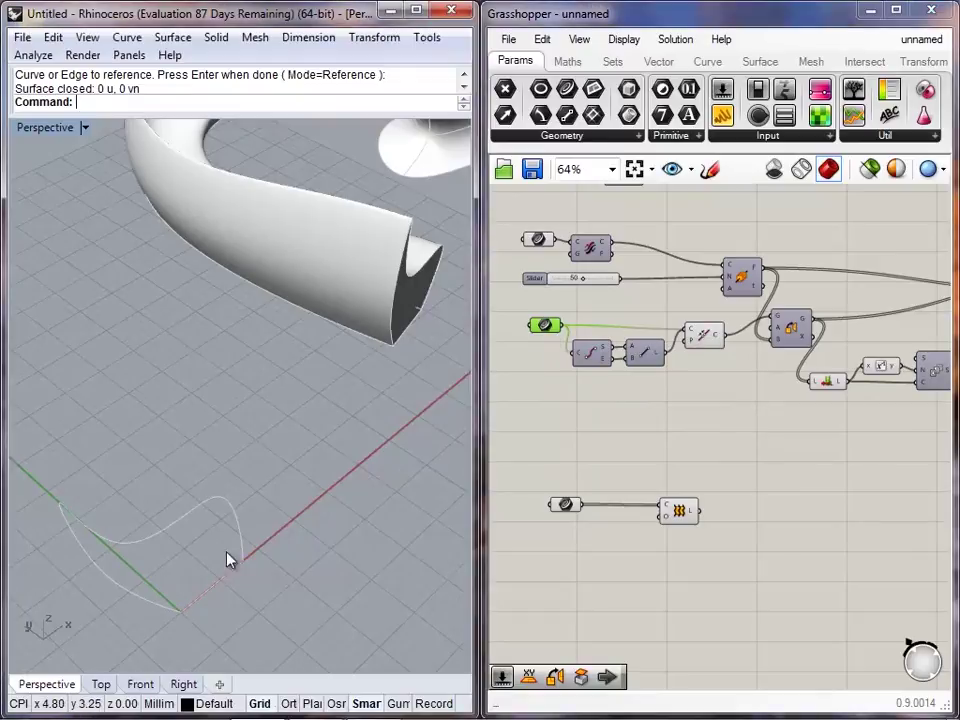
click(705, 337)
click(707, 394)
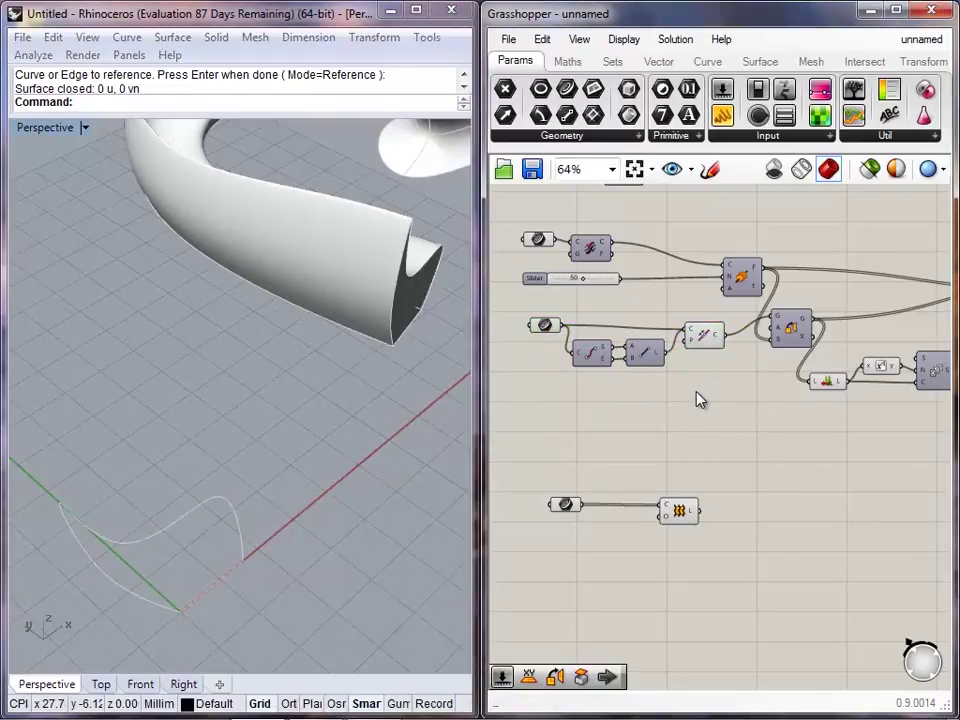
- Duplicate the Curve, End Points, Line and Join components of the bench profile and place the copy above the lowest Loft group
drag(714, 405, 540, 329)
shift+right_drag(373, 288, 245, 425)
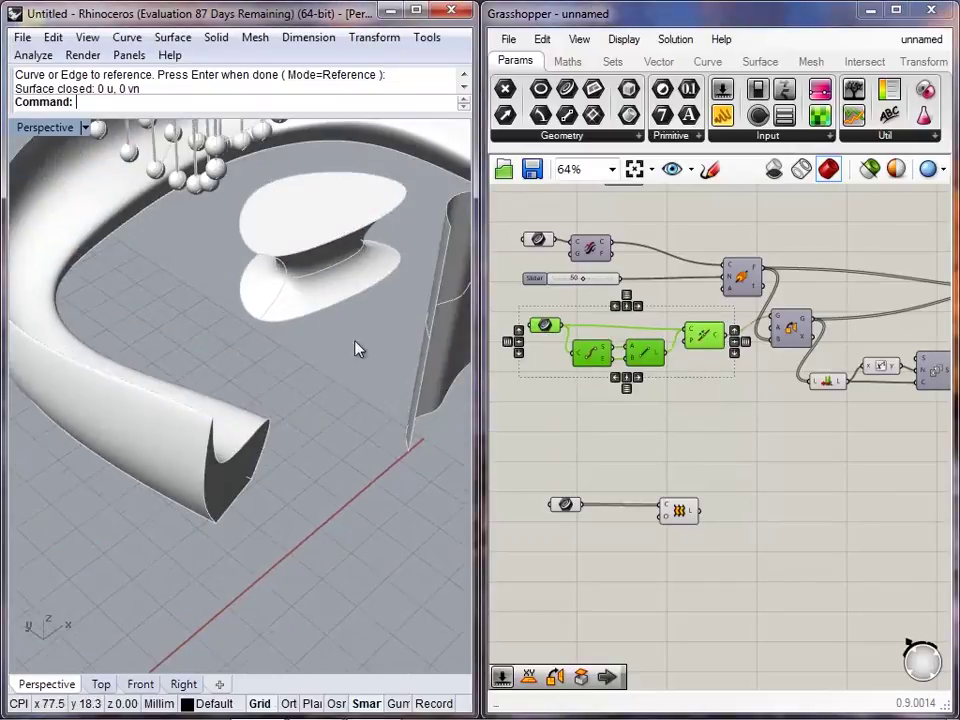
shift+right_drag(355, 341, 225, 372)
shift+right_drag(367, 398, 340, 403)
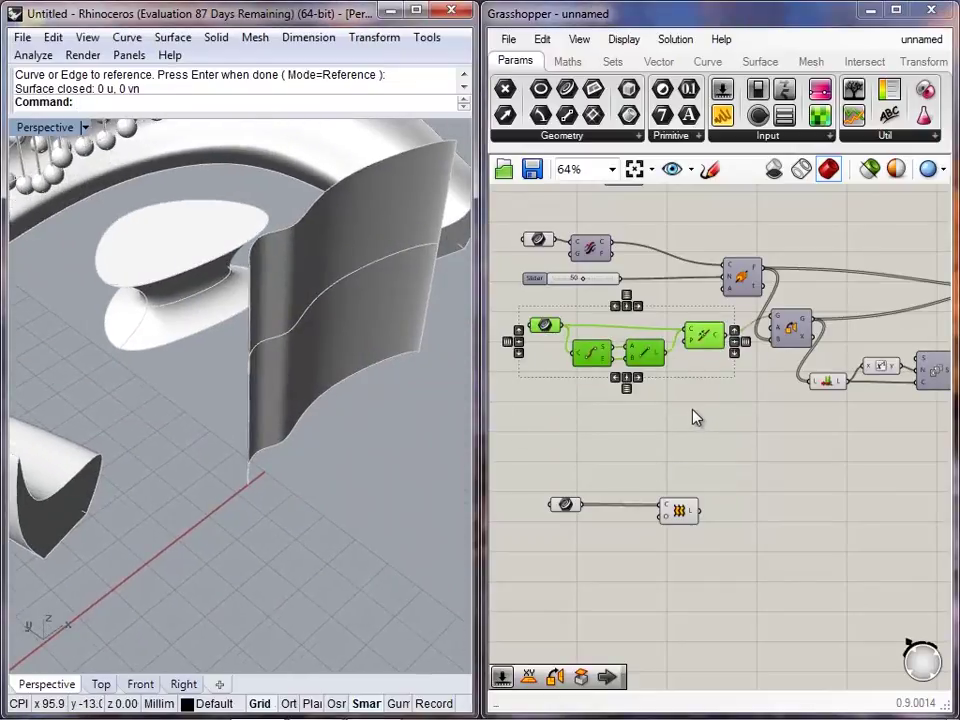
key(ctrl+c)
key(ctrl+v)
mouse_move(648, 348)
mouse_down()
mouse_move(648, 363)
mouse_move(645, 350)
mouse_up()
scroll(687, 382, down, 8)
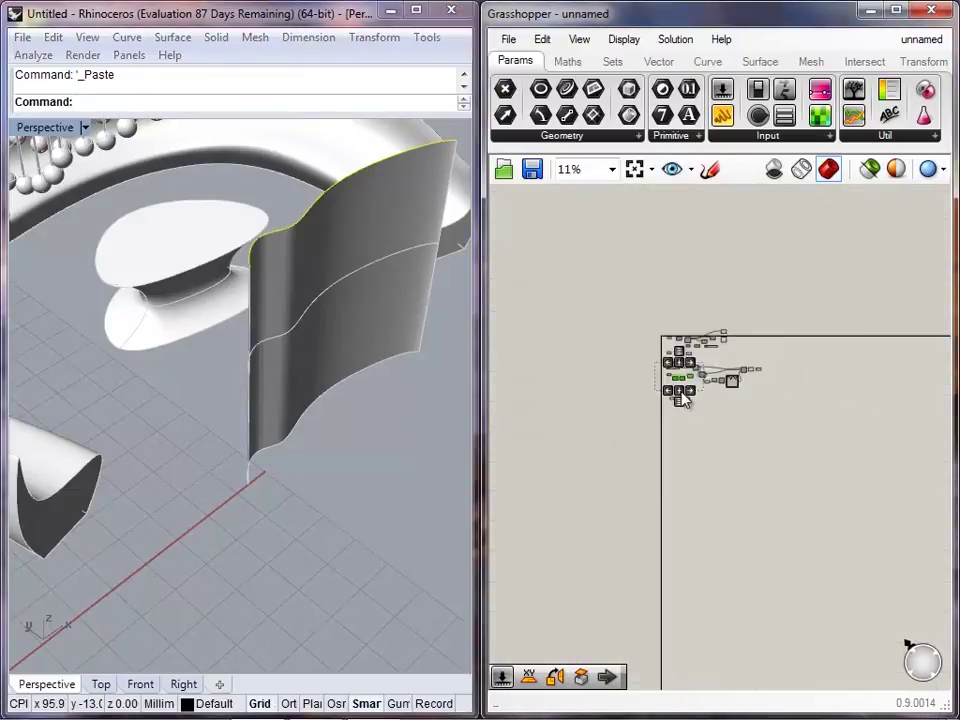
scroll(683, 398, up, 5)
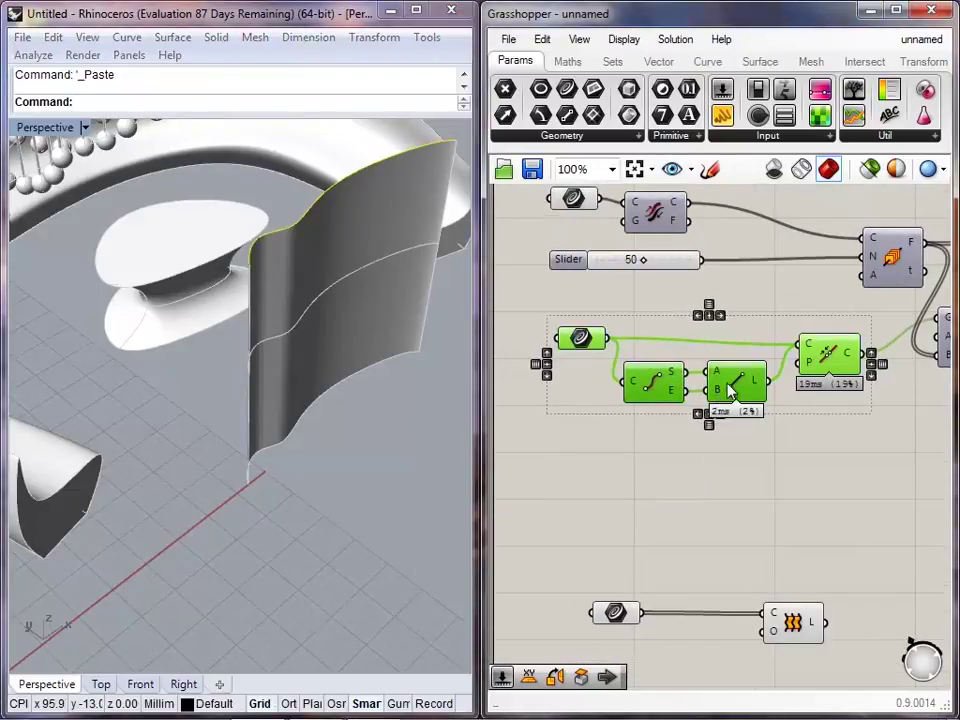
drag(739, 381, 741, 515)
- Spread the lowest group by moving its Curve parameter back and its Loft component farther along the canvas
right_drag(767, 527, 735, 463)
drag(771, 555, 849, 567)
click(787, 496)
scroll(786, 492, down, 3)
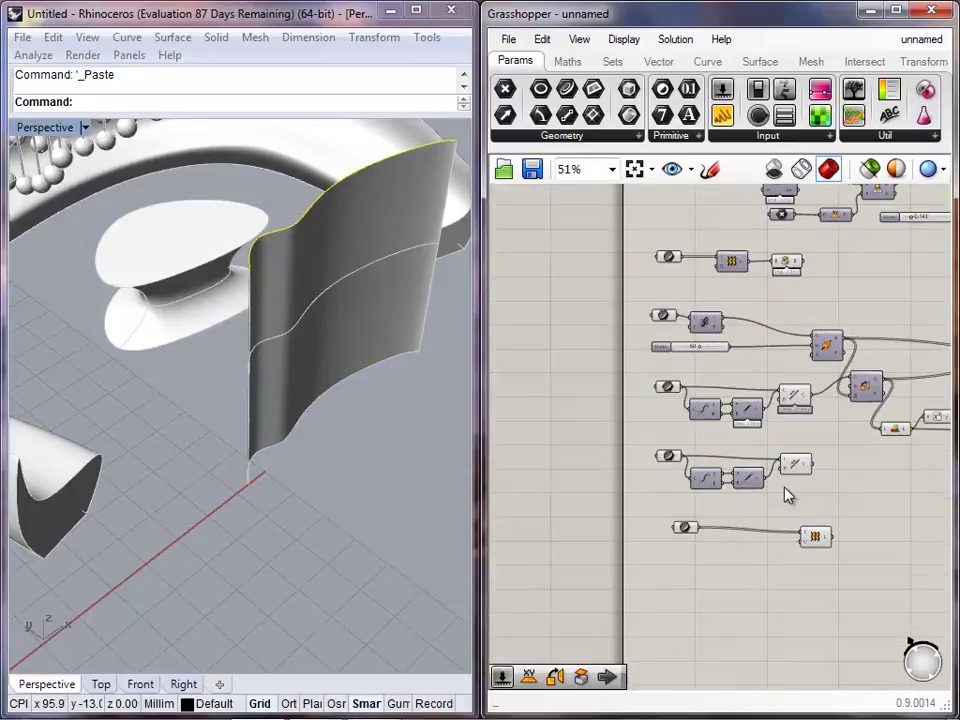
drag(687, 526, 653, 522)
click(714, 511)
scroll(712, 511, up, 3)
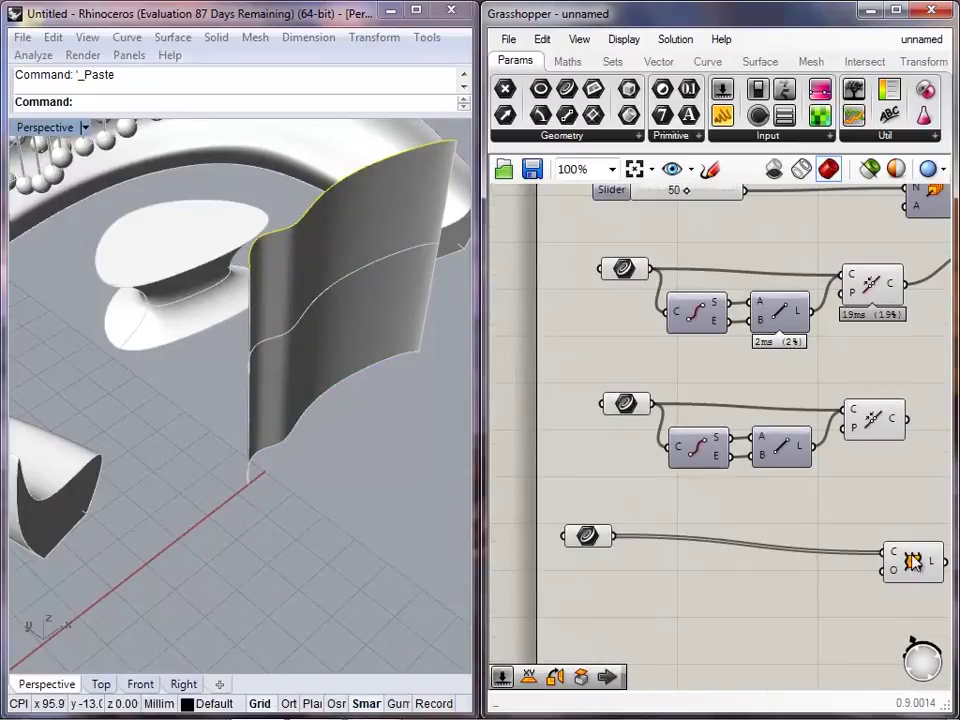
drag(914, 562, 946, 560)
- Lower the copied closing group and connect the wavy curves' parameter to its Curve parameter
drag(853, 516, 565, 400)
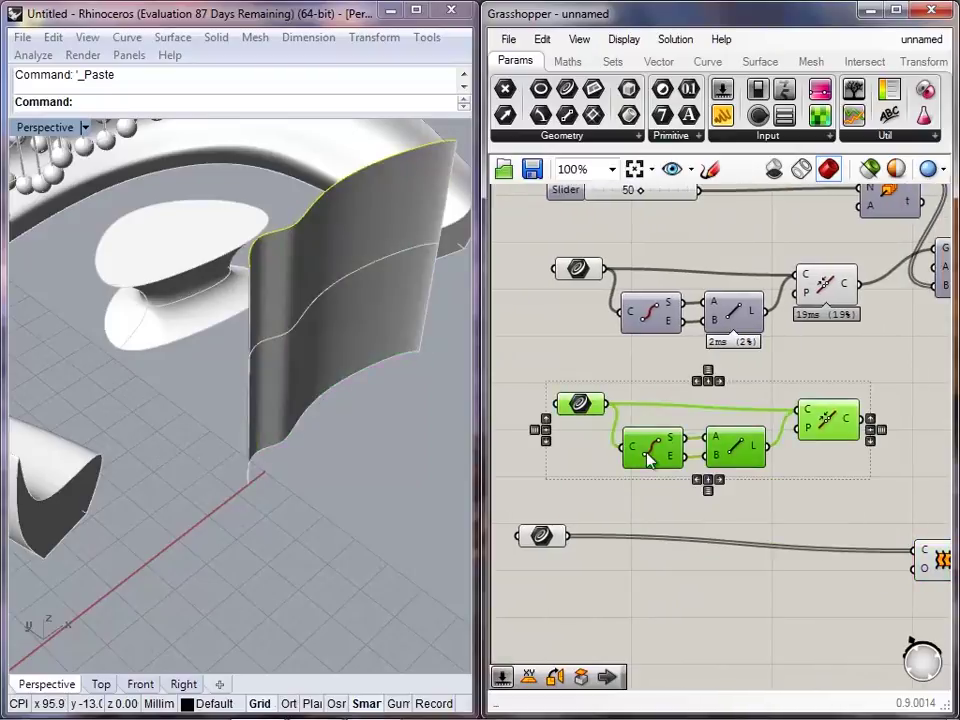
drag(647, 453, 662, 491)
click(640, 424)
drag(578, 507, 566, 536)
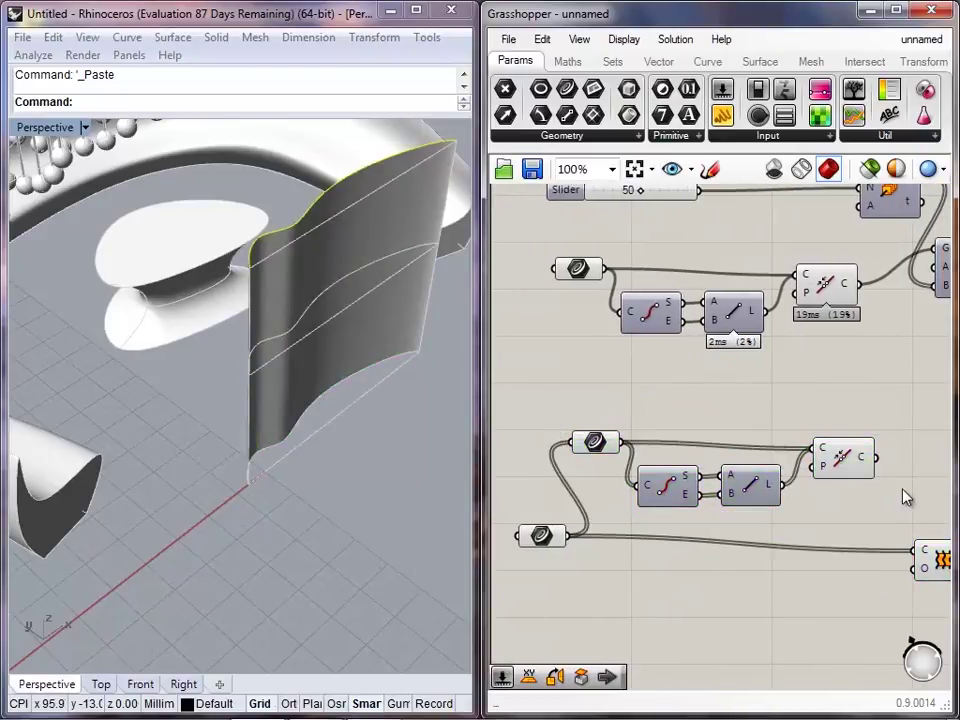
- Connect the copied Join component's output to the Curves input of the lowest Loft component, closing the lofted solid
drag(877, 459, 916, 551)
right_drag(235, 405, 317, 406)
scroll(240, 310, up, 3)
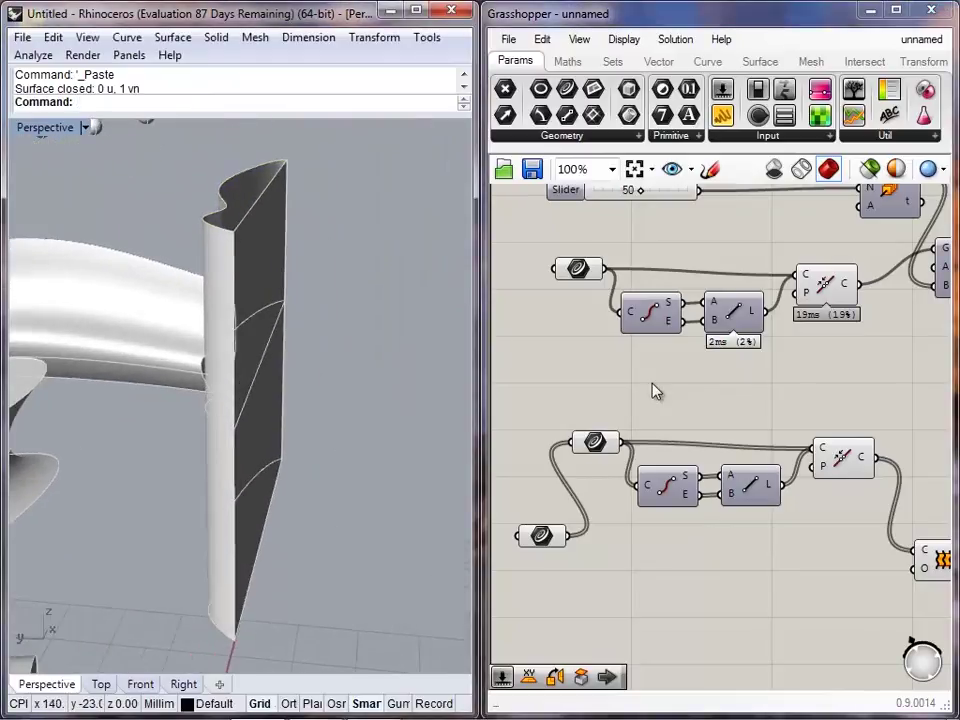
- Move the lowest Loft component slightly farther from the closing group and raise the wavy curves' parameter a little
right_drag(769, 434, 690, 434)
scroll(693, 438, down, 2)
click(799, 525)
drag(799, 524, 811, 523)
click(743, 545)
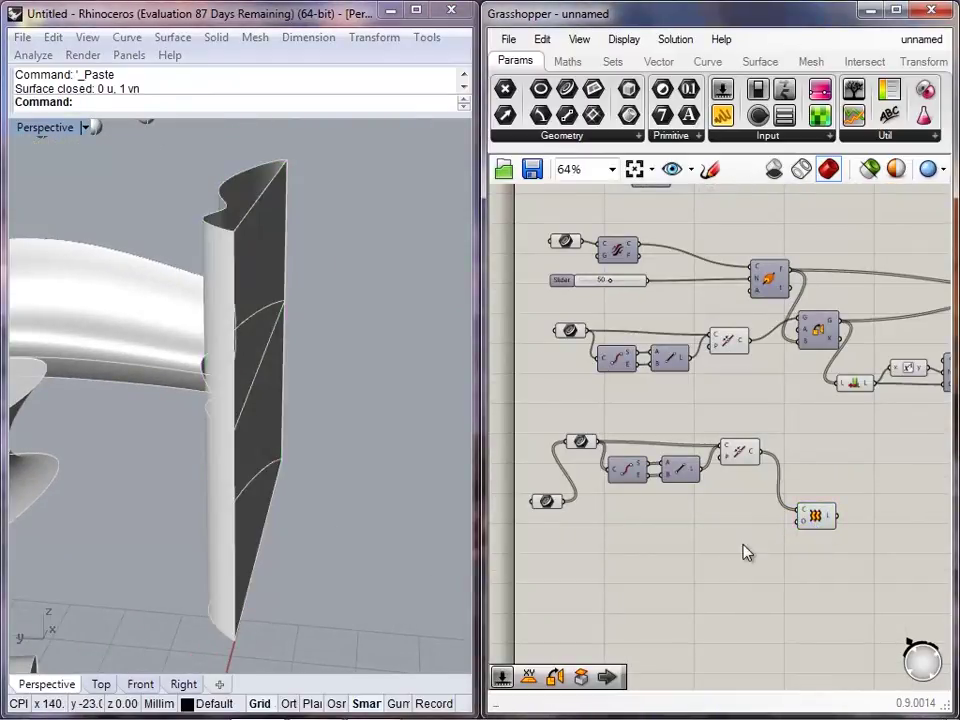
drag(548, 507, 542, 497)
click(606, 523)
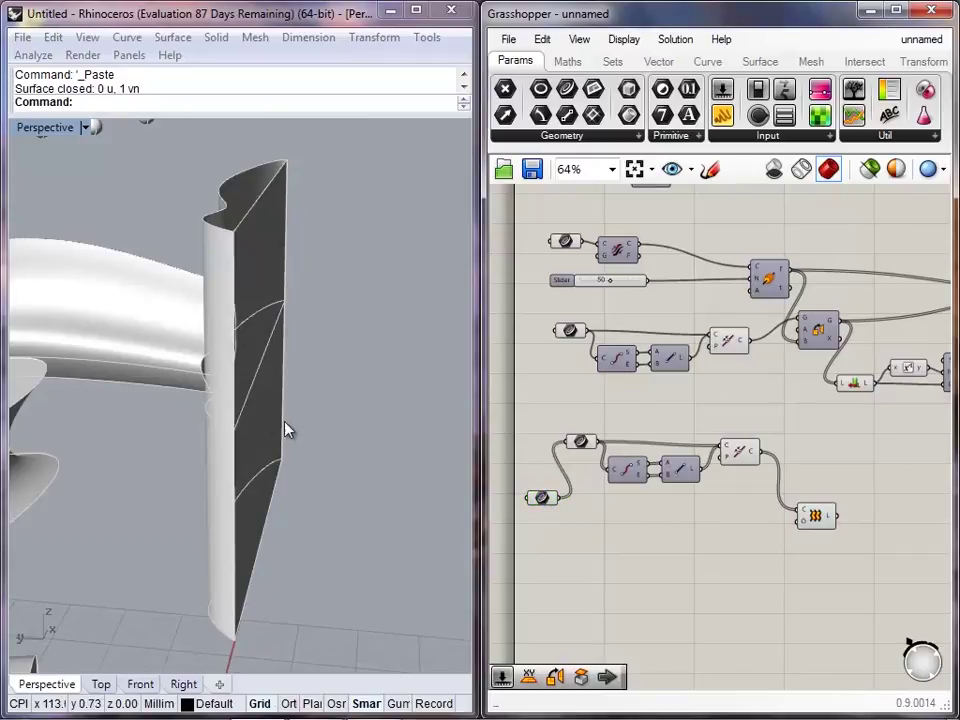
- Shift the copied Curve, End Points, Line and Join components together slightly toward the lowest Loft component
right_drag(289, 428, 165, 415)
scroll(199, 425, down, 10)
drag(754, 524, 560, 412)
click(559, 415)
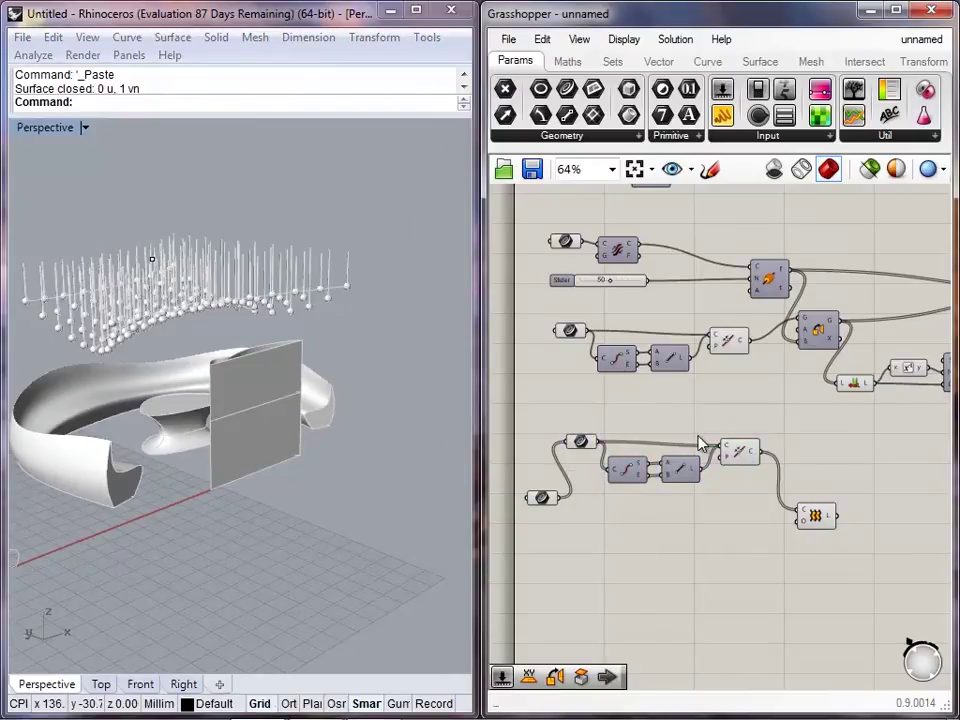
right_drag(215, 405, 310, 470)
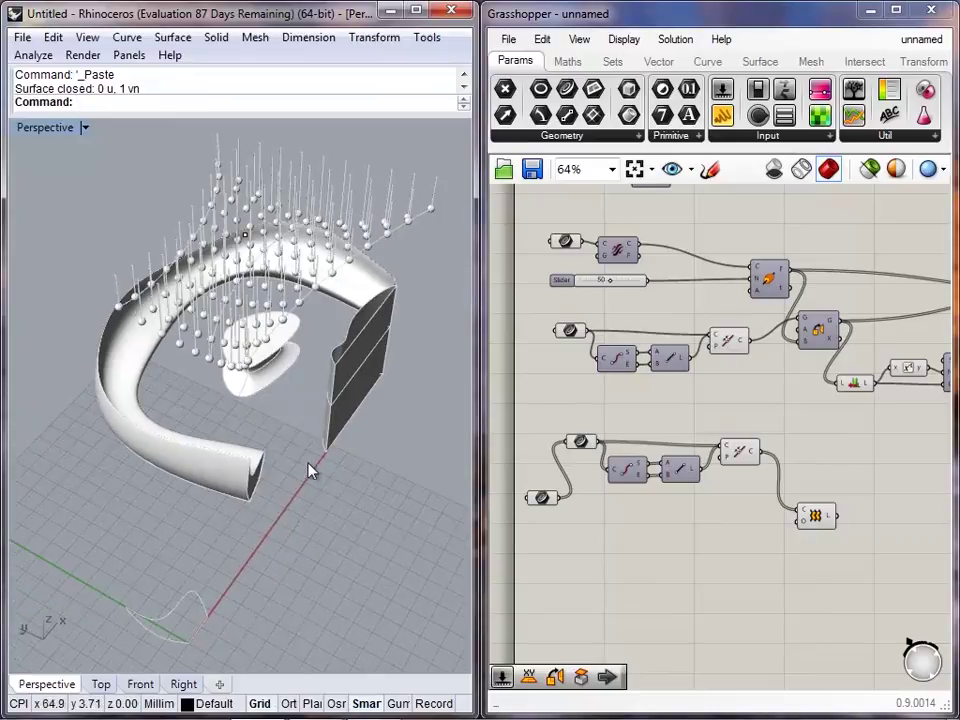
right_drag(411, 408, 413, 345)
drag(713, 498, 582, 429)
drag(764, 516, 587, 424)
drag(634, 472, 638, 474)
click(669, 498)
click(767, 532)
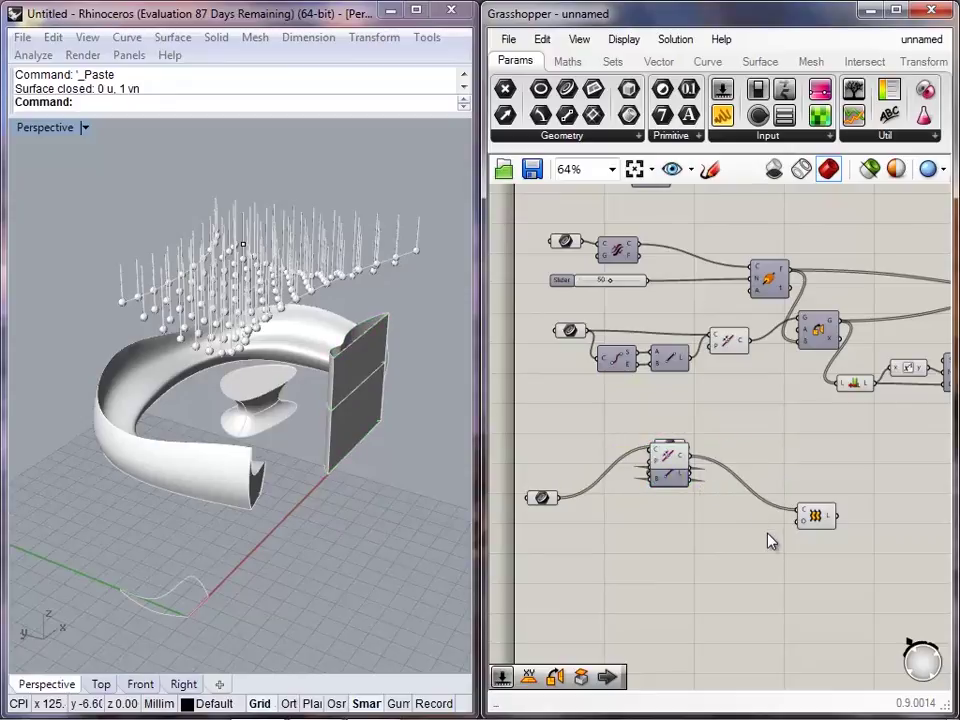
key(ctrl+z)
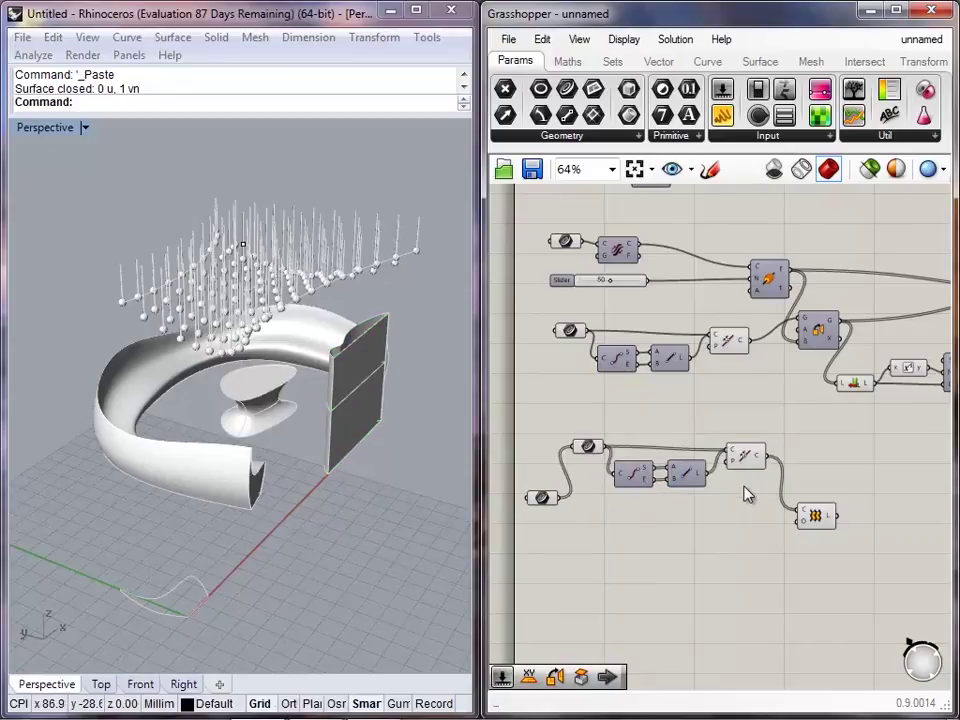
- Raise the lowest Loft component so it sits closer to the level of the copied Join component
right_drag(766, 523, 734, 524)
drag(785, 515, 788, 492)
click(788, 568)
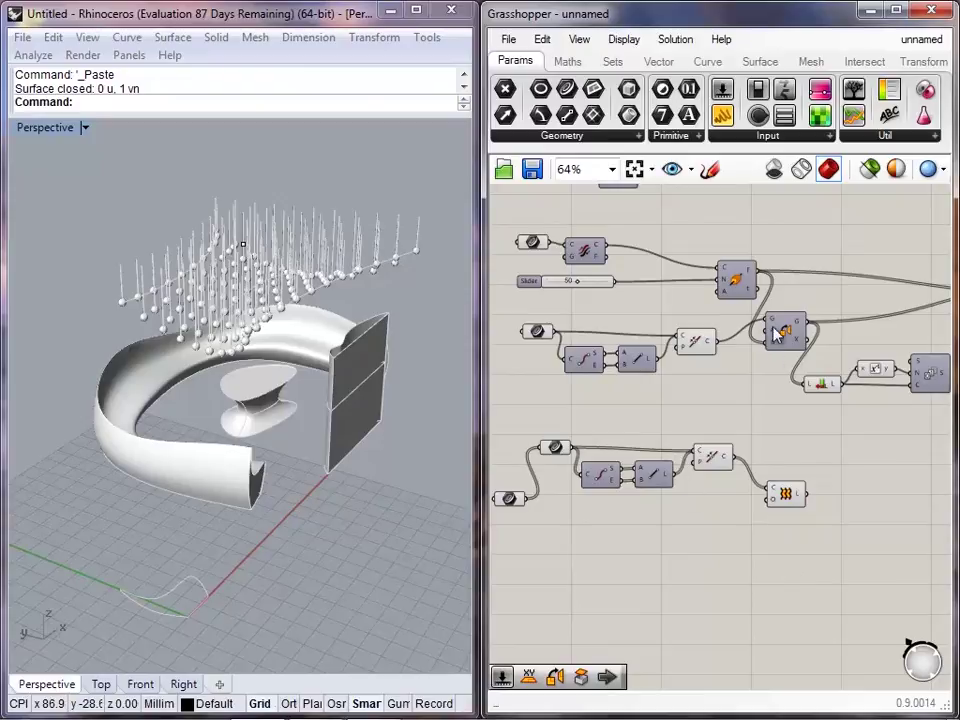
drag(716, 461, 714, 459)
click(723, 478)
click(714, 459)
click(729, 482)
scroll(731, 489, up, 5)
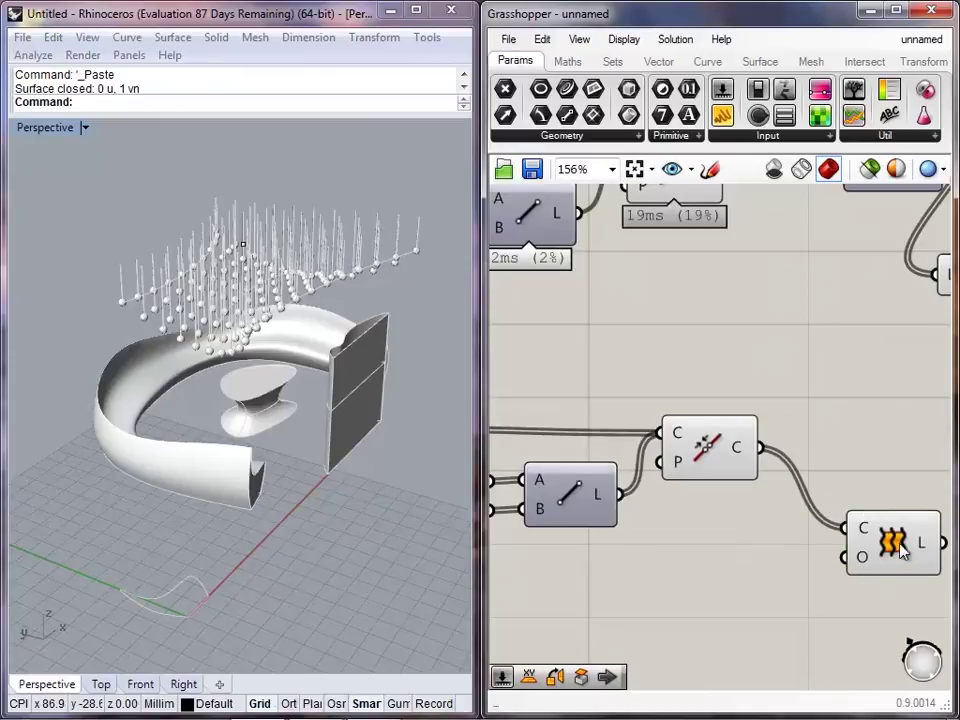
- Select the middle wavy curve of the lofted solid in Rhino and show its control points
right_drag(386, 407, 365, 407)
right_drag(791, 420, 687, 415)
click(793, 538)
click(705, 575)
right_drag(252, 428, 213, 299)
scroll(70, 432, up, 4)
click(220, 453)
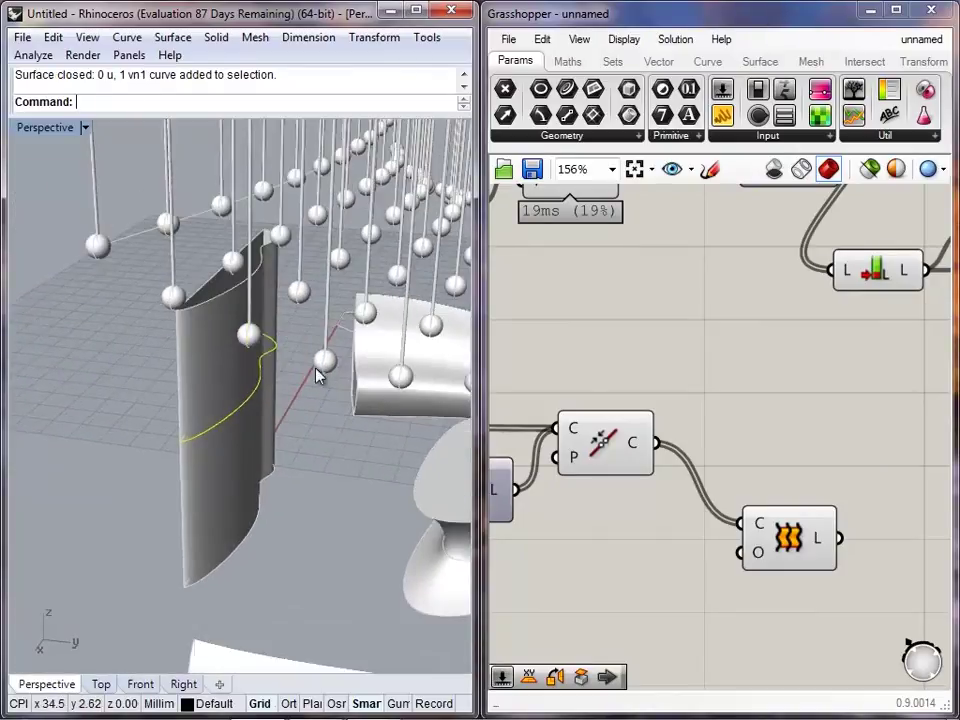
right_drag(318, 370, 357, 327)
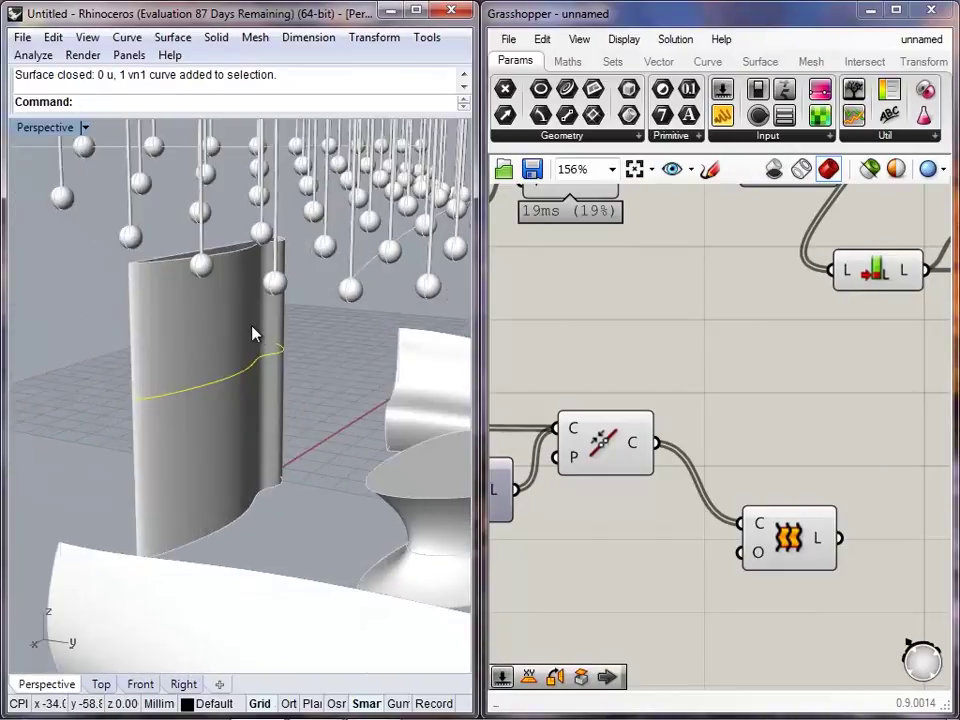
key(F10)
- Move the middle curve's control points to pull one end inward and bow the opposite end outward, and hide the points
click(132, 401)
drag(132, 401, 192, 397)
right_drag(132, 420, 324, 472)
drag(282, 463, 297, 449)
right_drag(312, 438, 131, 414)
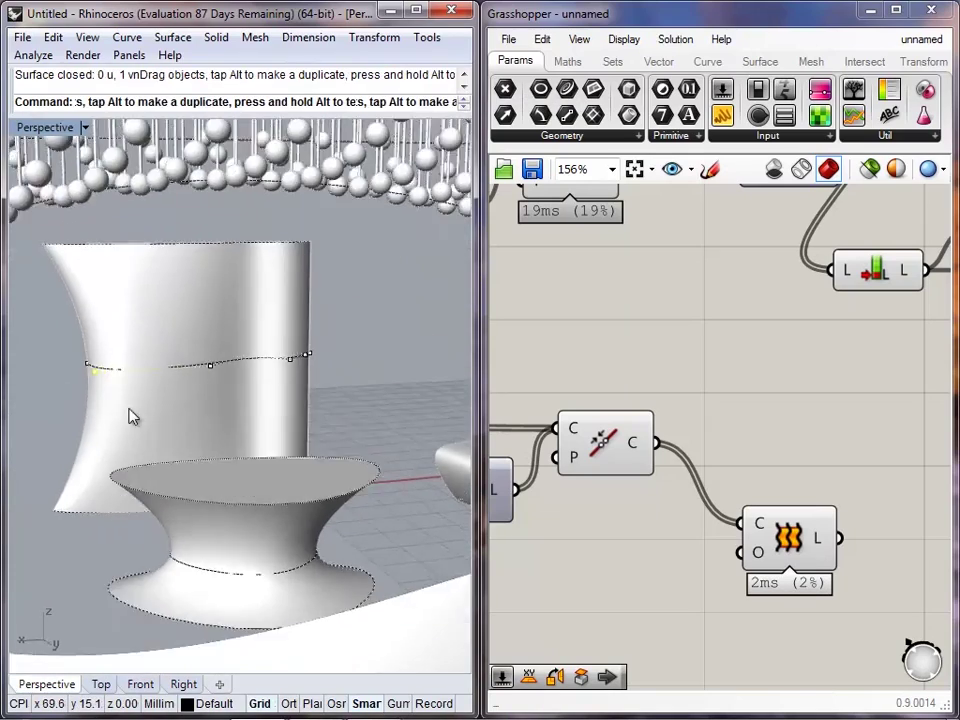
drag(291, 368, 291, 384)
right_drag(346, 389, 261, 456)
mouse_move(309, 388)
mouse_down()
mouse_move(334, 391)
mouse_move(290, 385)
mouse_up()
right_drag(293, 419, 33, 320)
key(Escape)
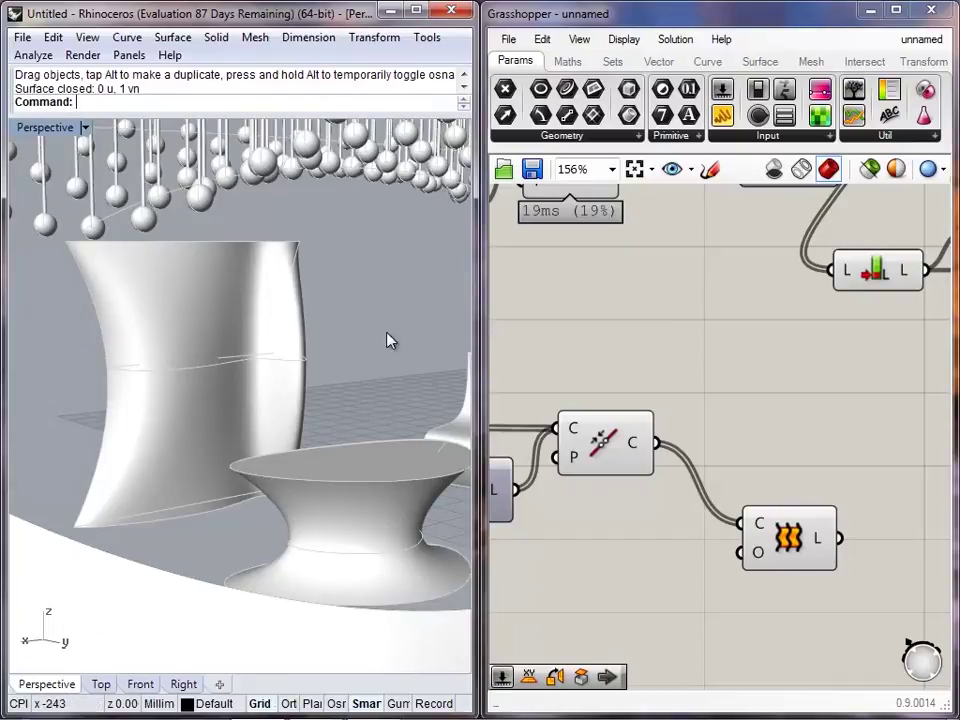
- Move the lowest Loft component a little closer to the copied Join component
right_drag(774, 432, 766, 362)
click(791, 475)
click(800, 520)
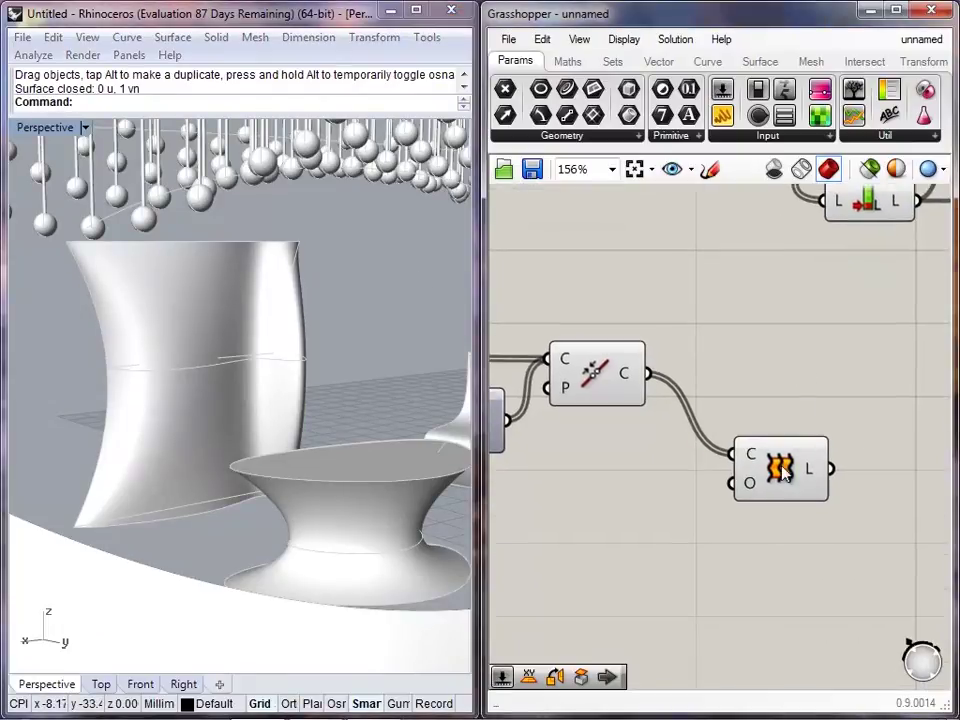
drag(774, 464, 762, 470)
click(783, 408)
right_drag(783, 408, 751, 339)
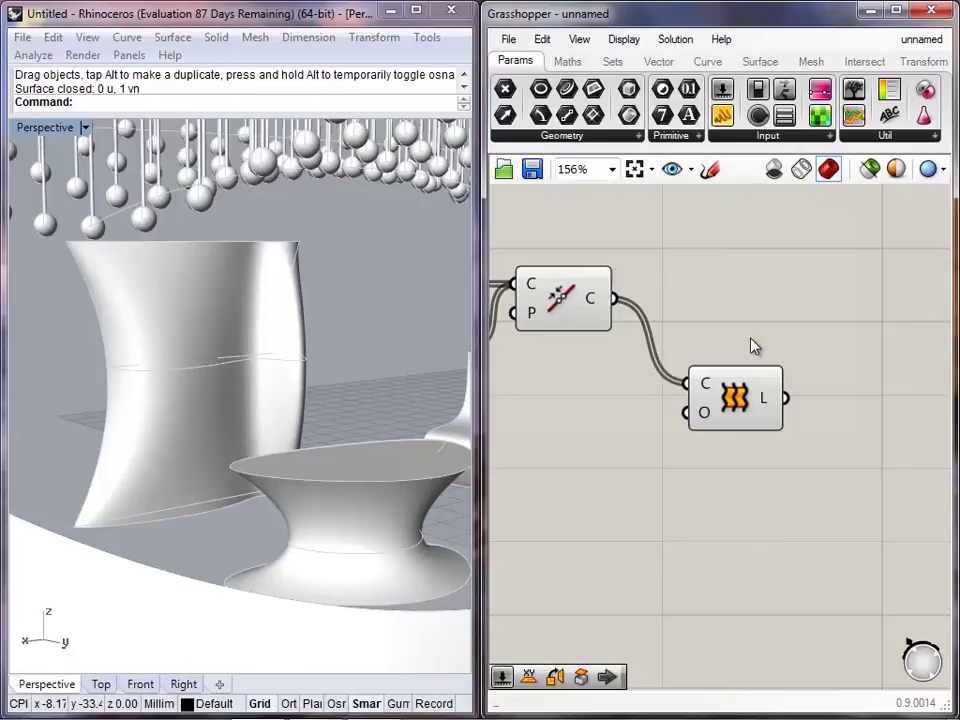
scroll(277, 463, up, 5)
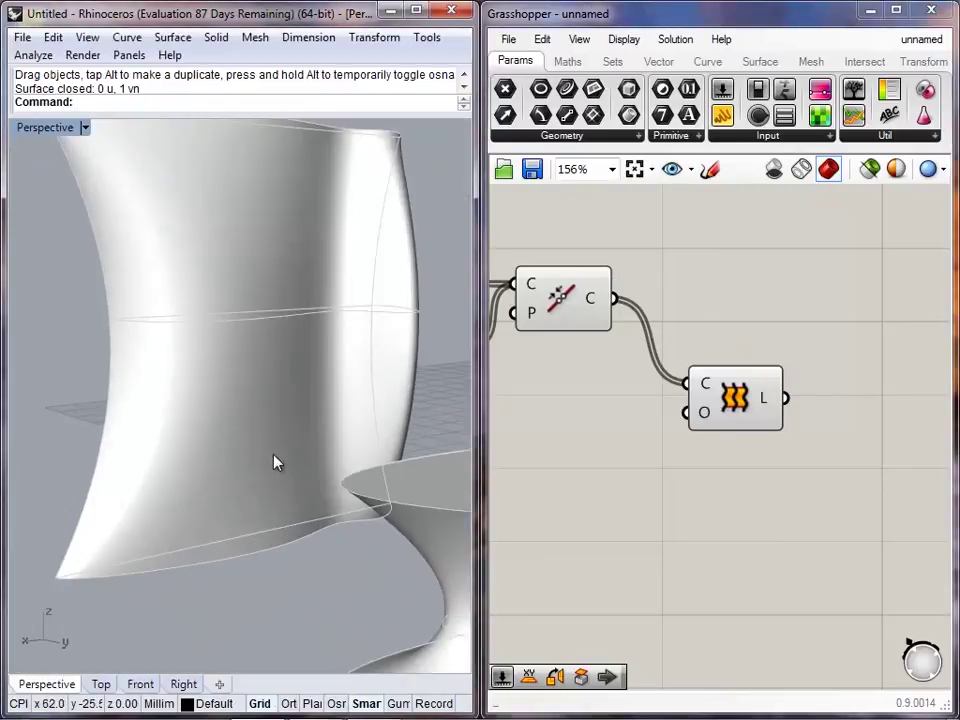
right_drag(266, 420, 256, 351)
scroll(279, 438, down, 5)
scroll(265, 322, up, 5)
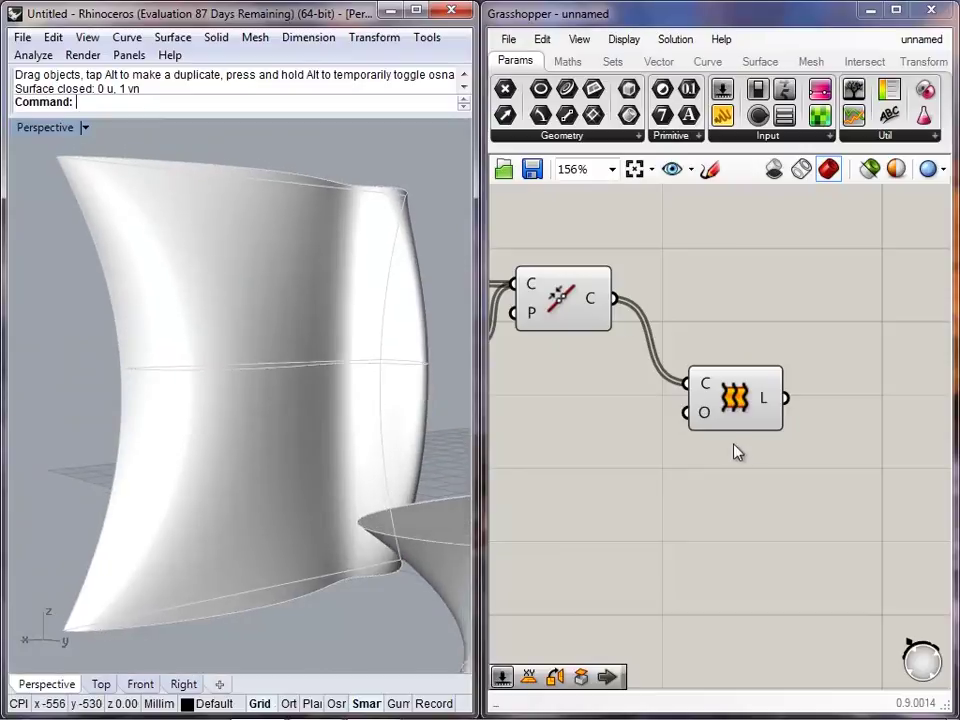
click(738, 422)
click(757, 515)
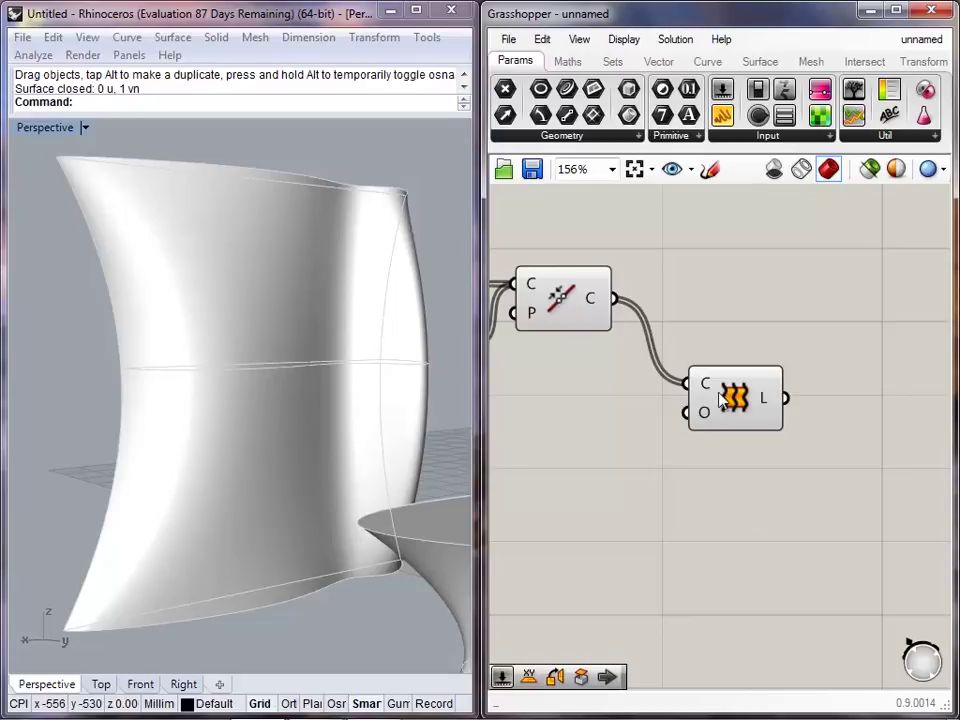
drag(737, 425, 724, 422)
click(752, 449)
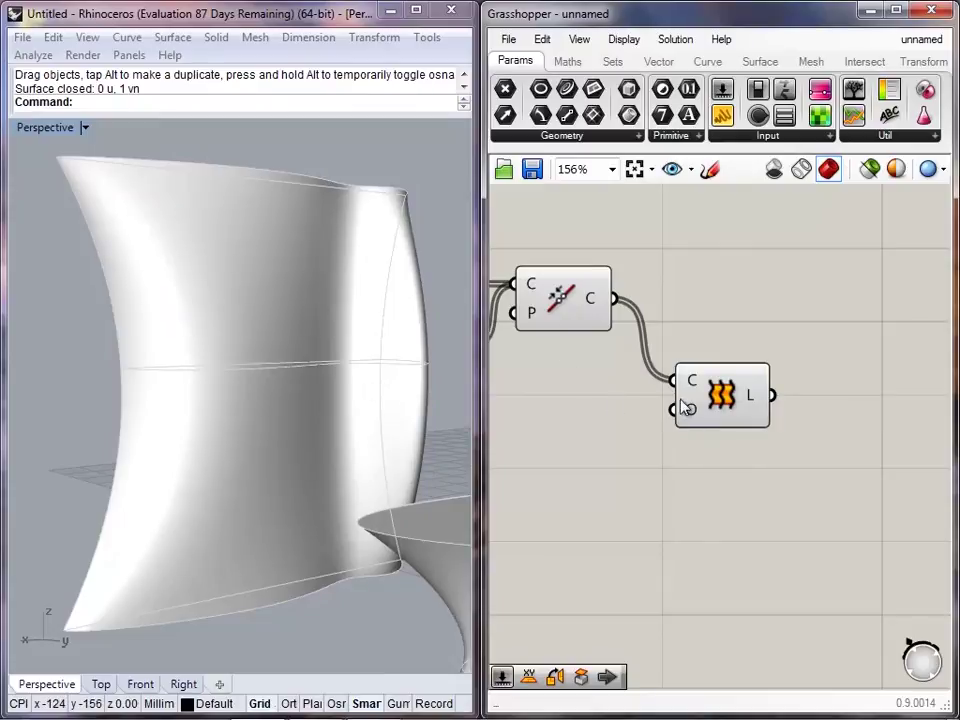
- Add a Bounding Box component beside the lowest Loft and connect the Loft output to its Content input
right_drag(653, 427, 708, 439)
mouse_move(258, 458)
right_down()
mouse_move(367, 513)
mouse_move(463, 449)
mouse_move(408, 406)
mouse_move(298, 426)
mouse_move(246, 469)
right_up()
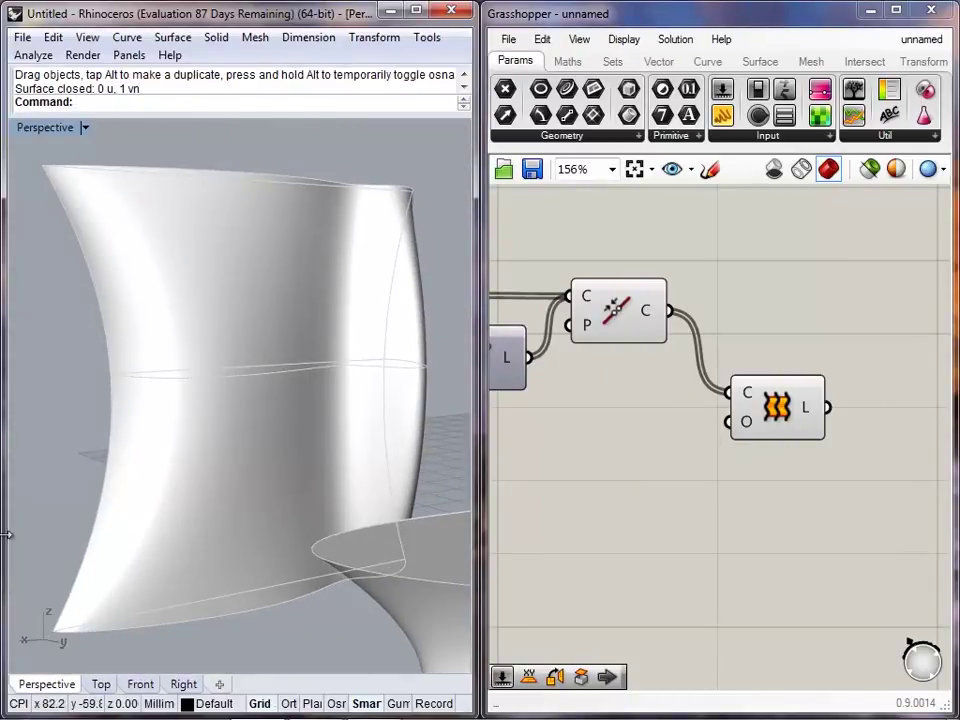
right_drag(830, 417, 733, 441)
click(690, 430)
click(727, 513)
click(712, 420)
click(872, 379)
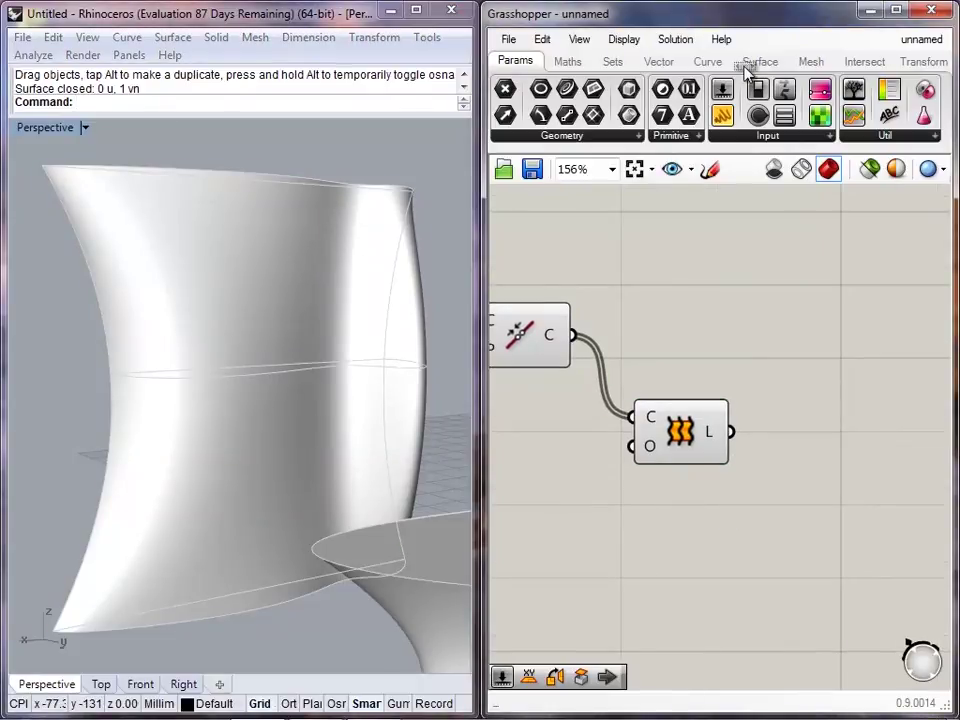
click(730, 62)
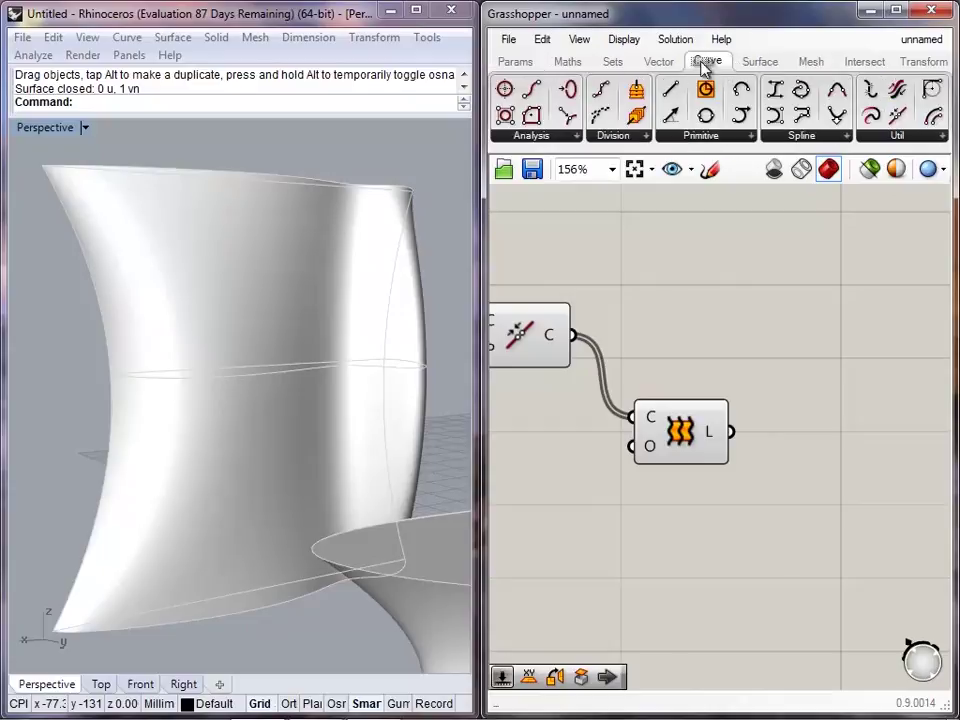
click(762, 62)
drag(724, 92, 810, 404)
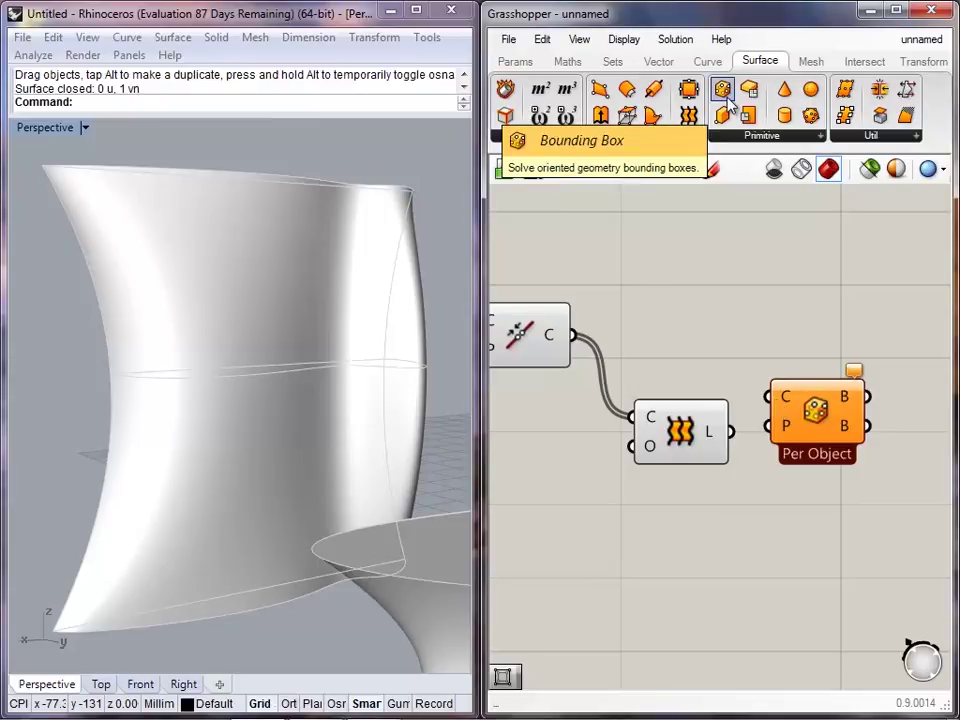
drag(771, 395, 739, 433)
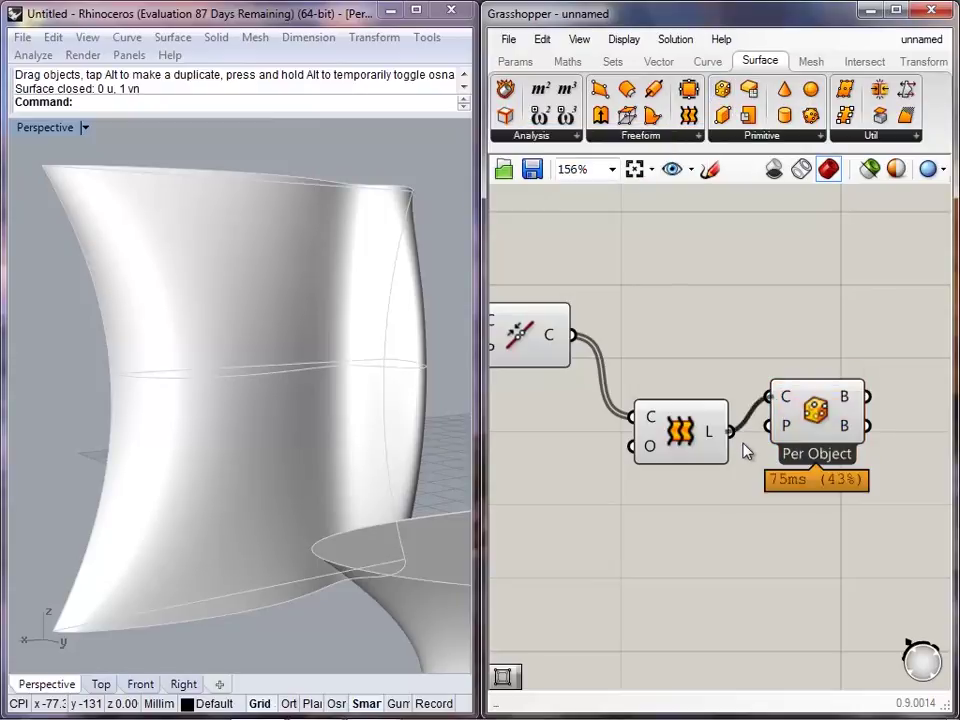
drag(807, 430, 816, 443)
click(750, 490)
- Lower the Bounding Box component slightly and turn off its viewport preview
right_drag(180, 346, 236, 352)
click(822, 426)
click(793, 569)
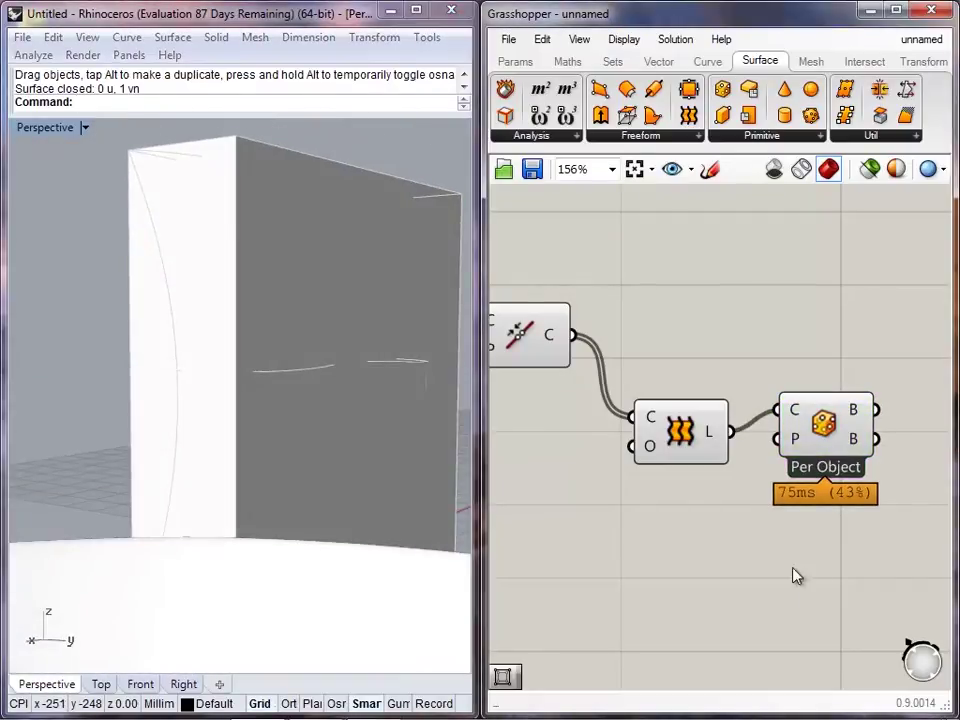
right_drag(250, 515, 275, 378)
right_drag(774, 430, 652, 468)
drag(702, 470, 705, 488)
click(839, 513)
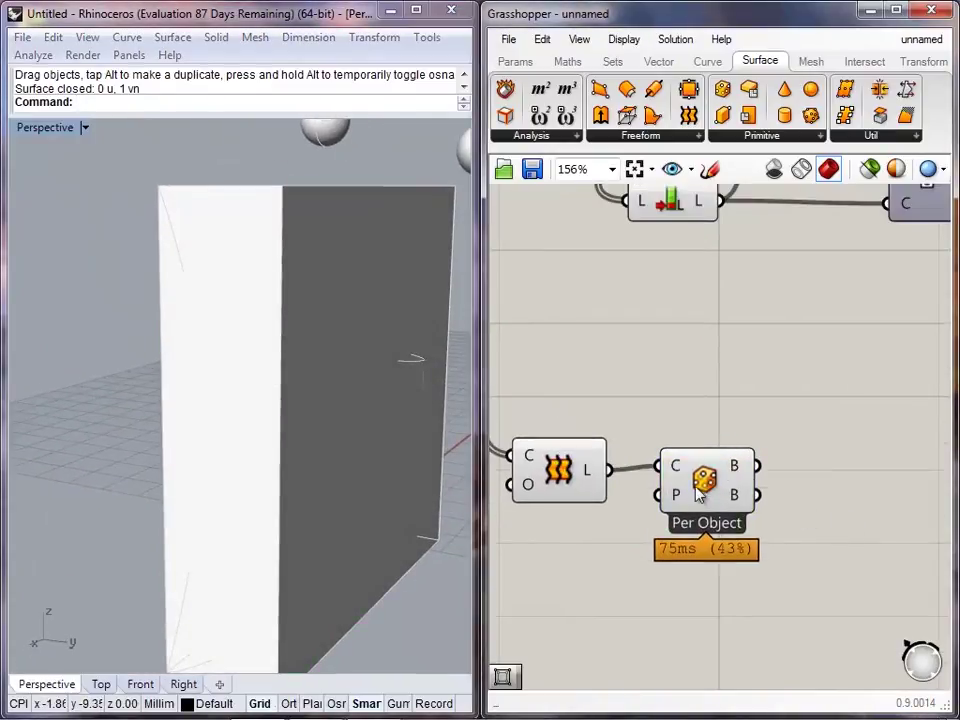
right_click(695, 482)
click(712, 519)
- Add a Box Corners component and connect the Bounding Box's first output to its Box input
right_drag(779, 336, 706, 324)
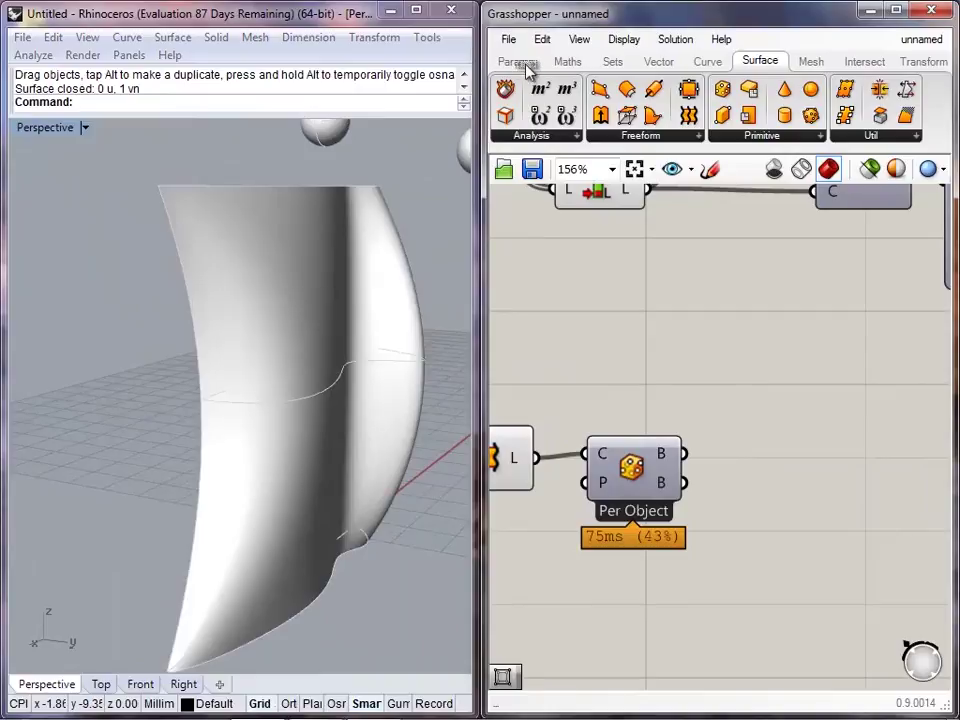
click(555, 136)
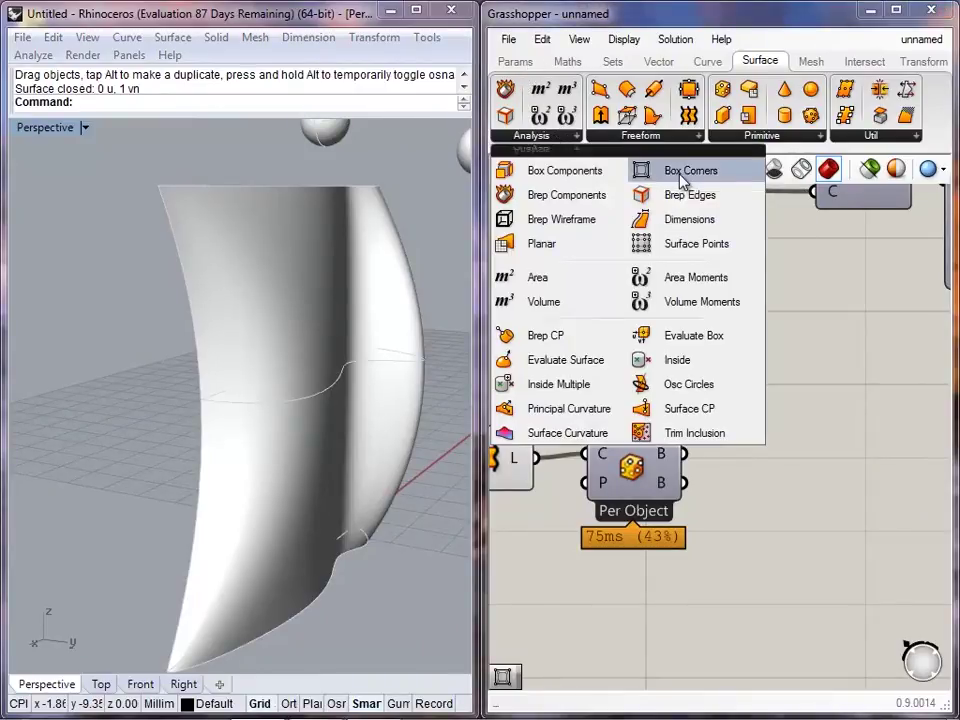
click(680, 172)
click(761, 455)
drag(703, 458, 755, 465)
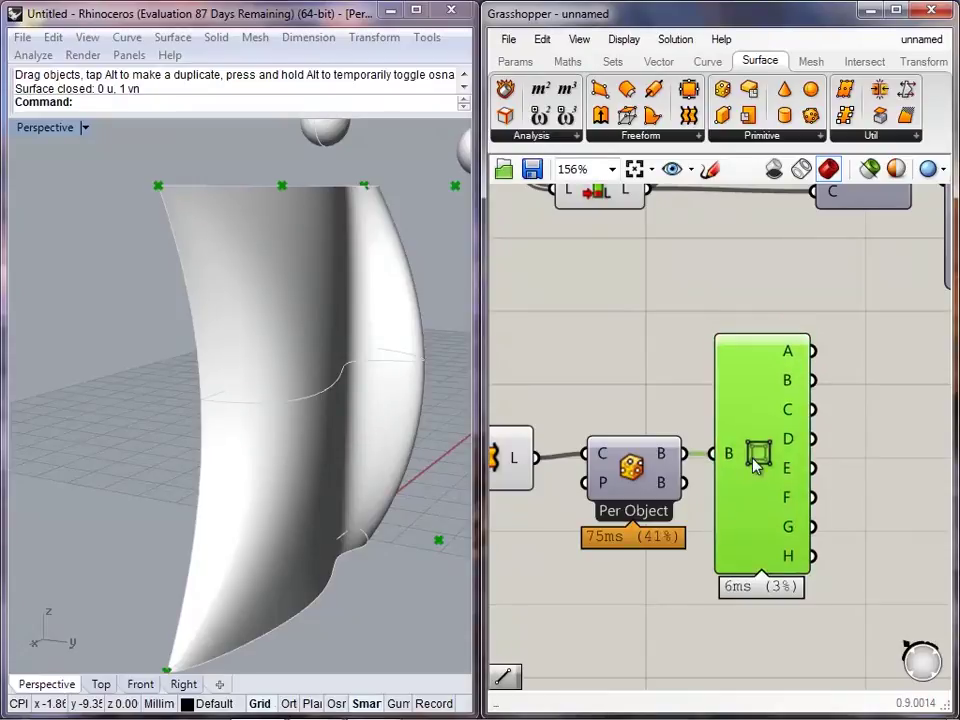
right_drag(193, 340, 159, 329)
click(642, 354)
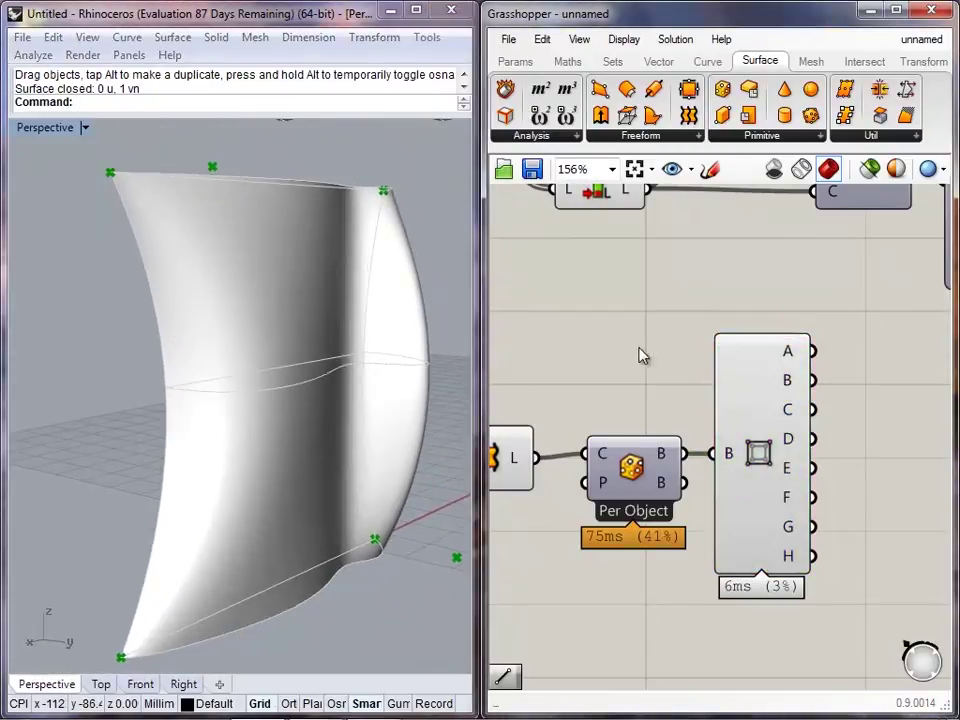
- Move the Bounding Box and Box Corners components together below the level of the Loft component
right_drag(768, 422, 715, 403)
drag(722, 604, 574, 411)
right_drag(584, 440, 660, 384)
drag(658, 389, 650, 514)
click(649, 254)
click(651, 383)
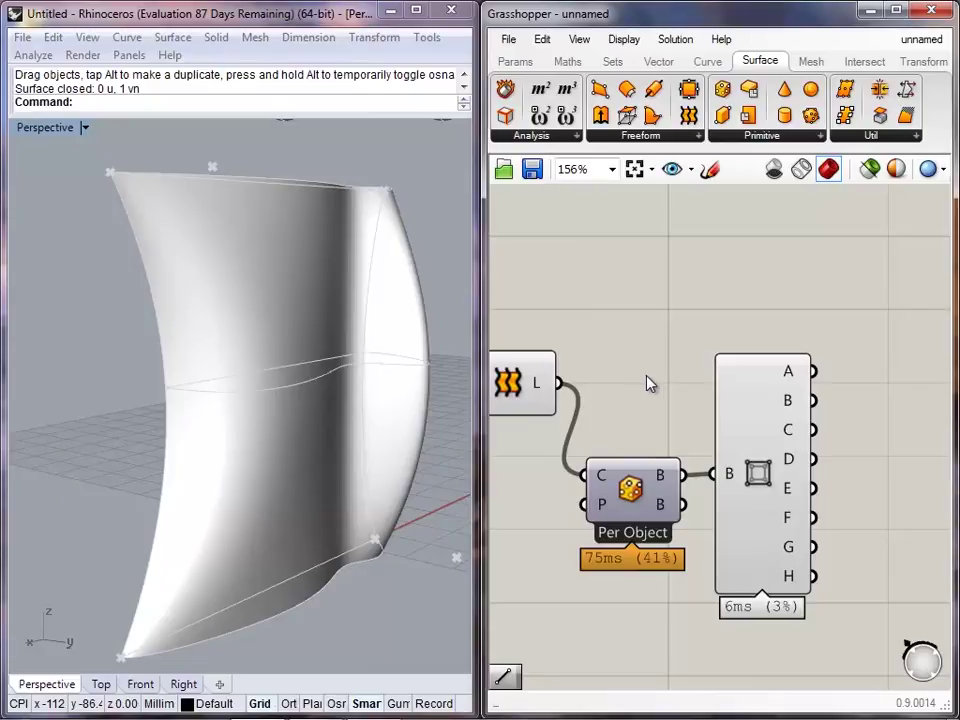
- Add a Line component running from the Box Corners' A output to its E output
right_drag(266, 497, 303, 540)
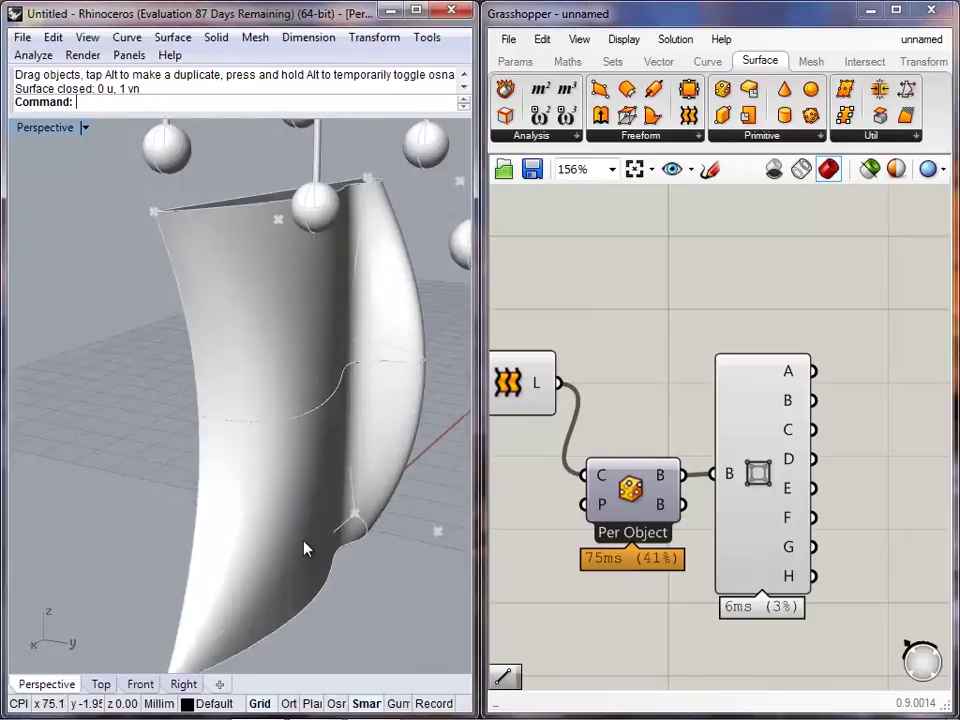
scroll(302, 575, down, 5)
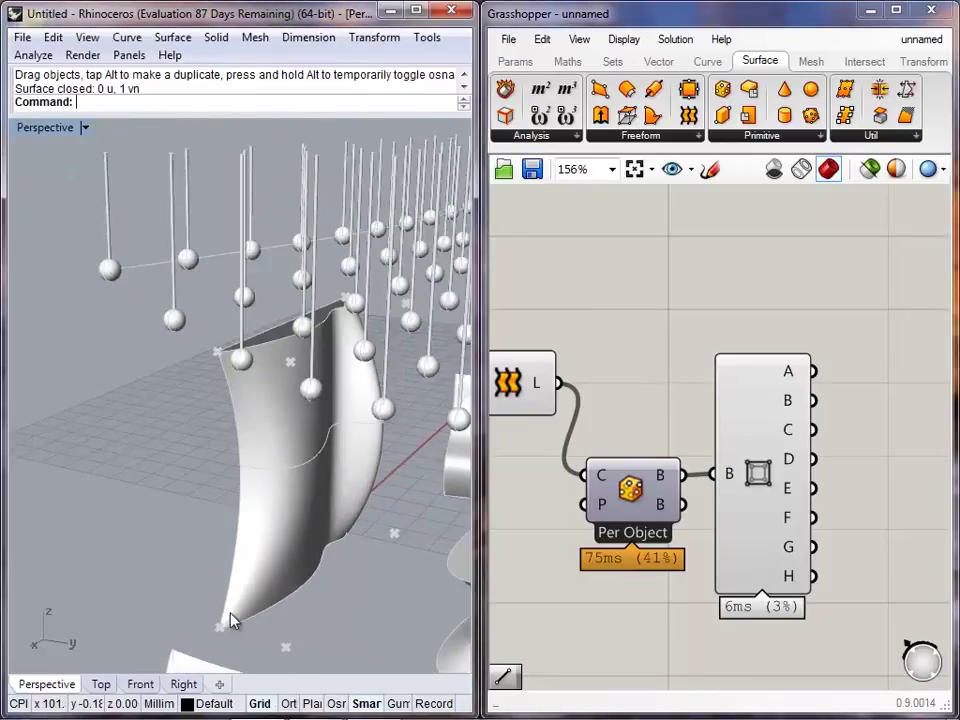
right_drag(301, 372, 334, 347)
right_drag(411, 378, 336, 374)
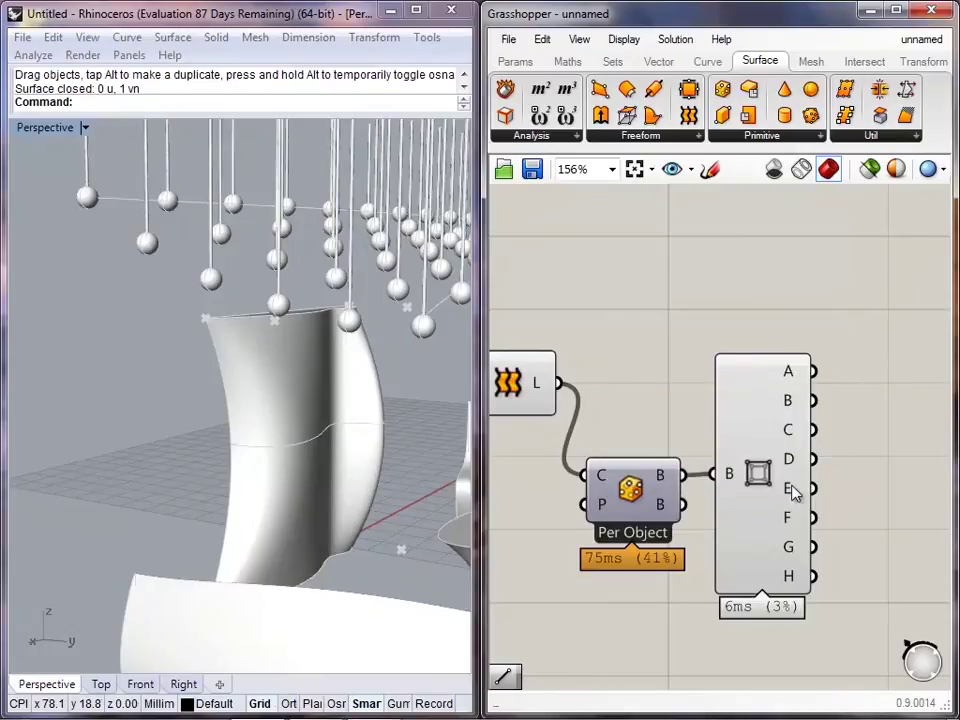
click(710, 61)
drag(670, 88, 816, 486)
drag(888, 434, 914, 450)
right_drag(350, 488, 20, 472)
right_drag(332, 463, 366, 610)
scroll(190, 508, up, 4)
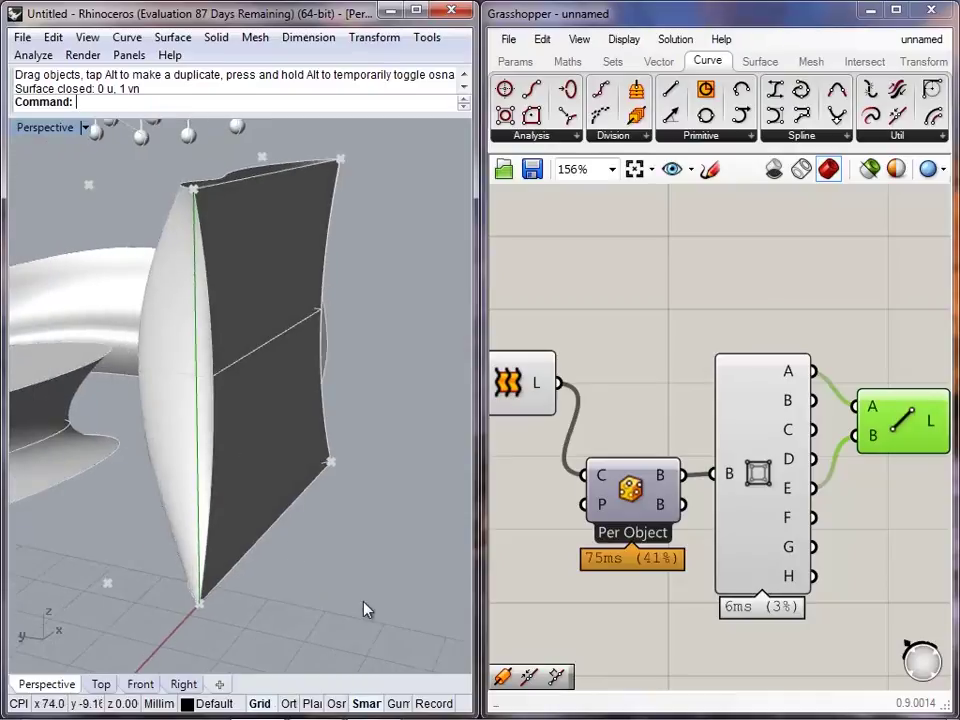
- Turn off the viewport preview of the Box Corners component
click(931, 501)
click(917, 417)
click(908, 522)
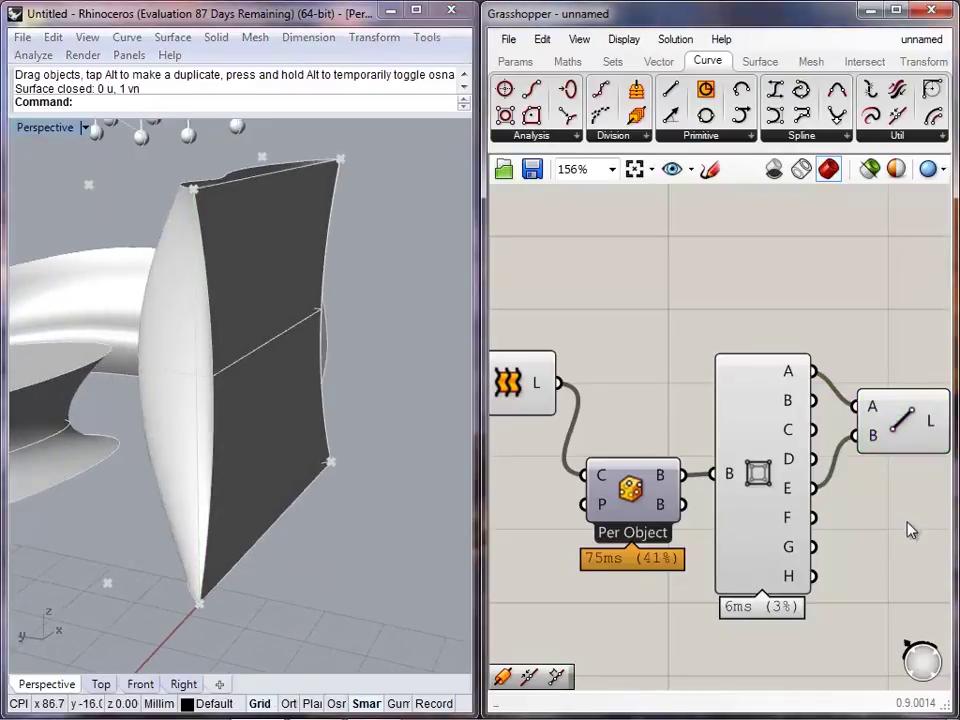
right_click(746, 461)
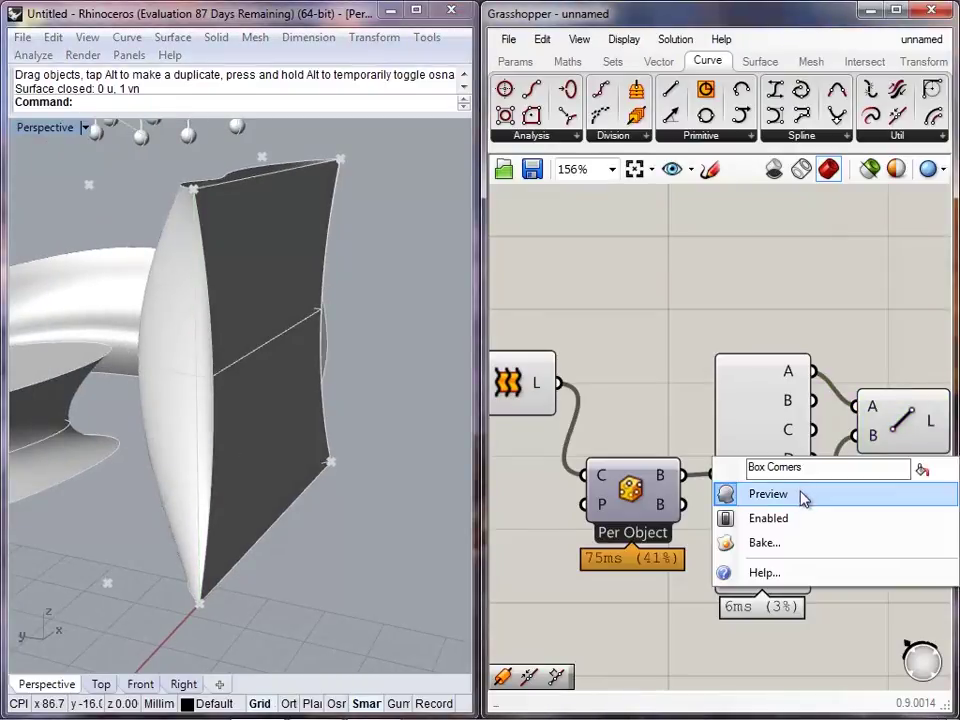
click(802, 494)
right_drag(821, 480, 715, 495)
click(801, 446)
click(805, 511)
right_drag(694, 304, 754, 241)
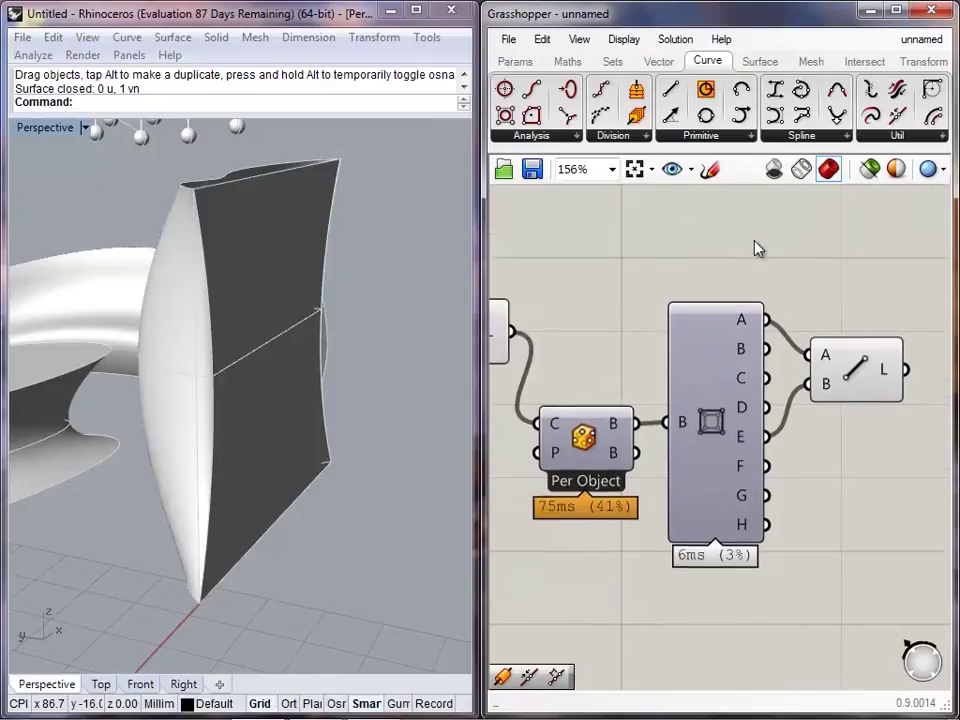
- Add a Divide Length component and connect the Line's L output to its C input
scroll(756, 256, down, 3)
right_drag(769, 291, 743, 304)
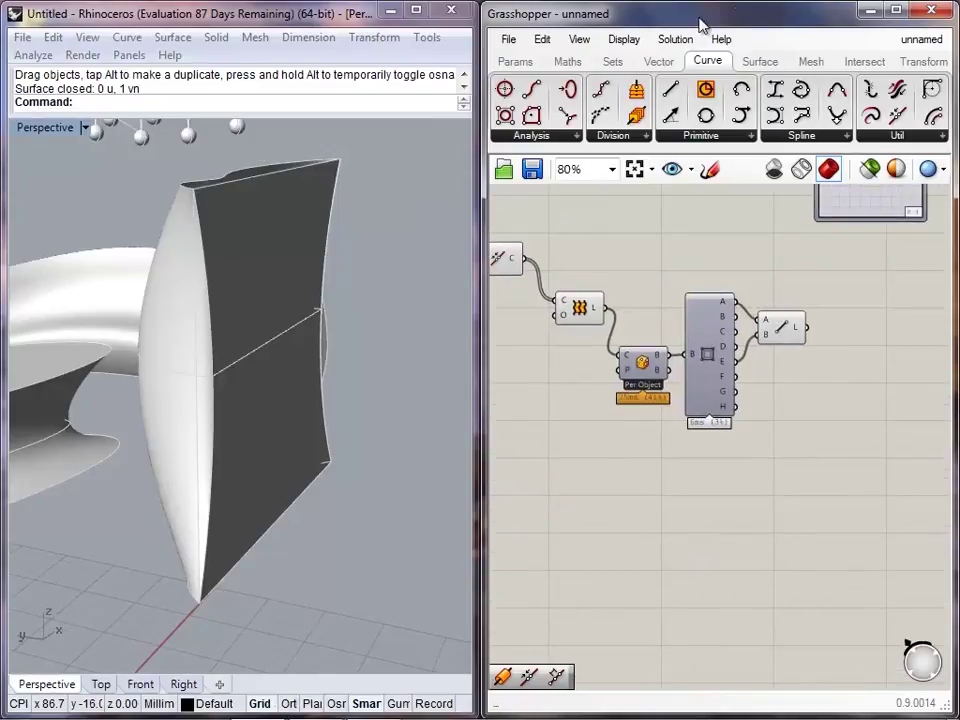
click(610, 136)
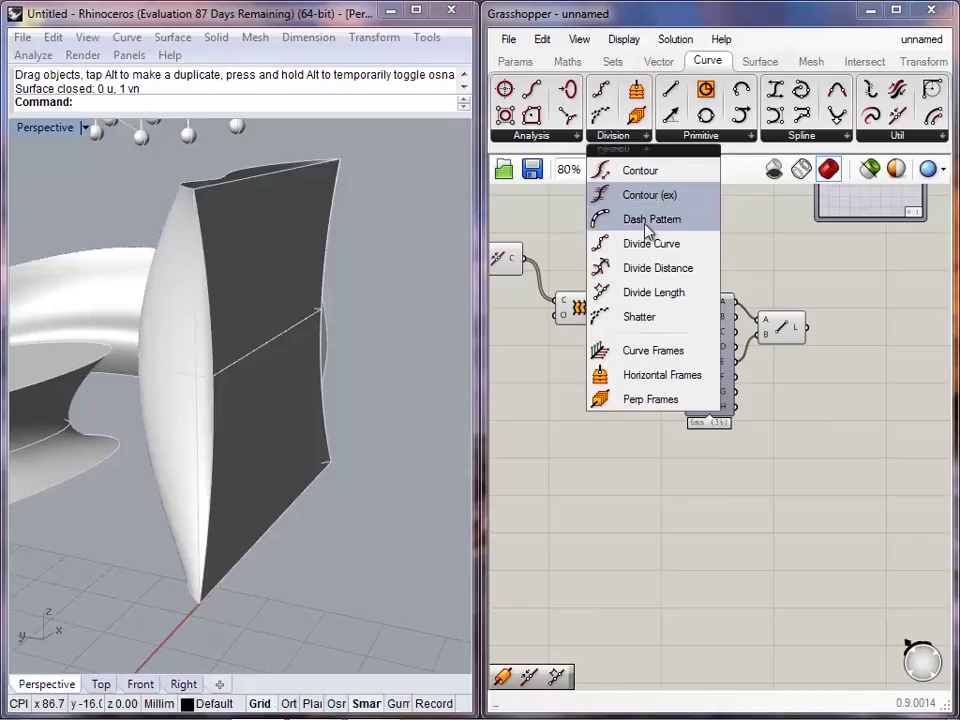
click(638, 292)
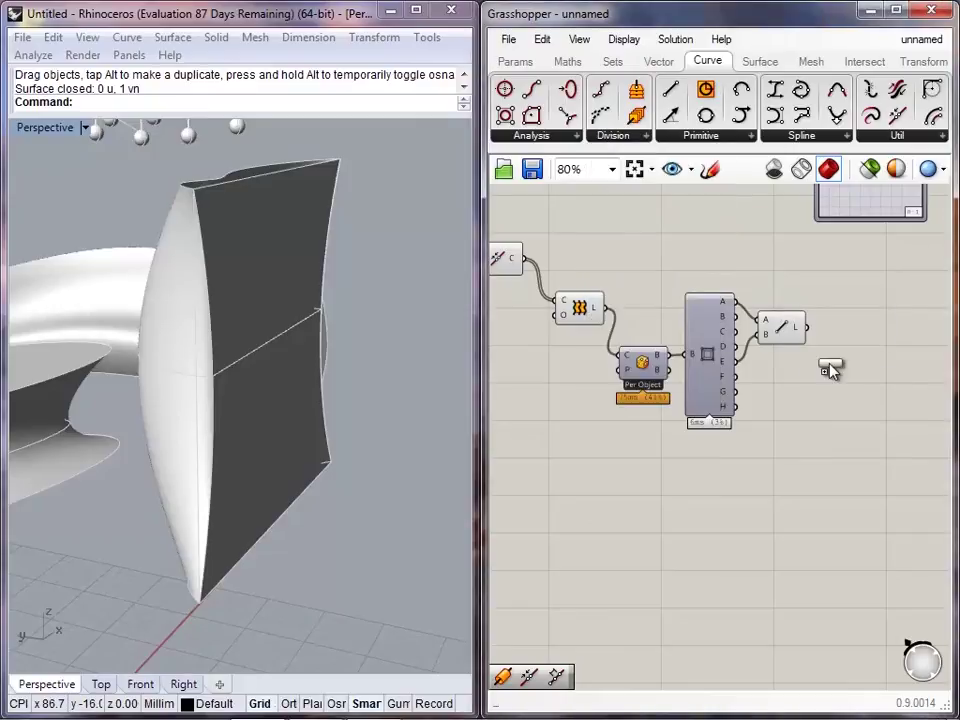
click(833, 368)
drag(834, 365, 808, 327)
drag(875, 370, 857, 382)
click(854, 346)
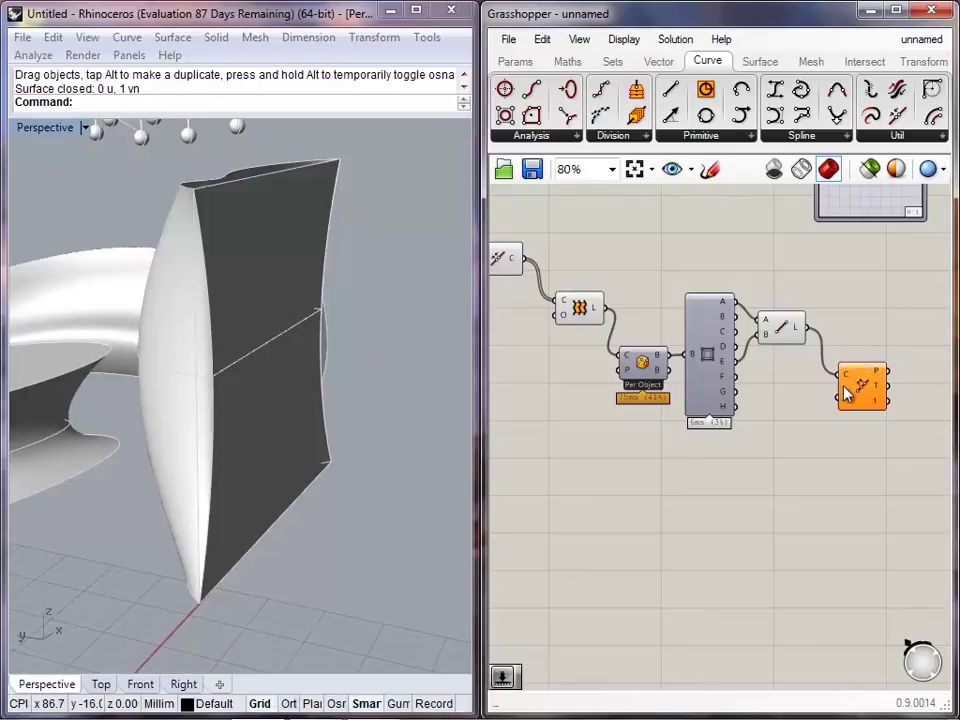
- Reposition the Divide Length component slightly below and to the right of the Line component
drag(866, 391, 856, 384)
click(861, 455)
scroll(846, 388, up, 3)
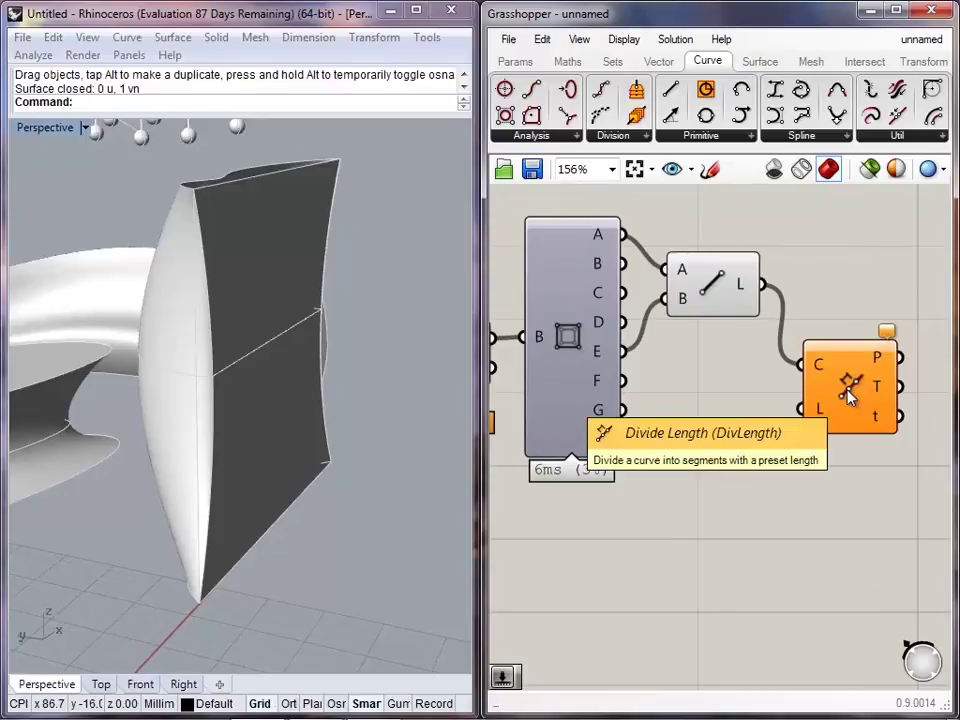
drag(850, 397, 868, 391)
click(865, 521)
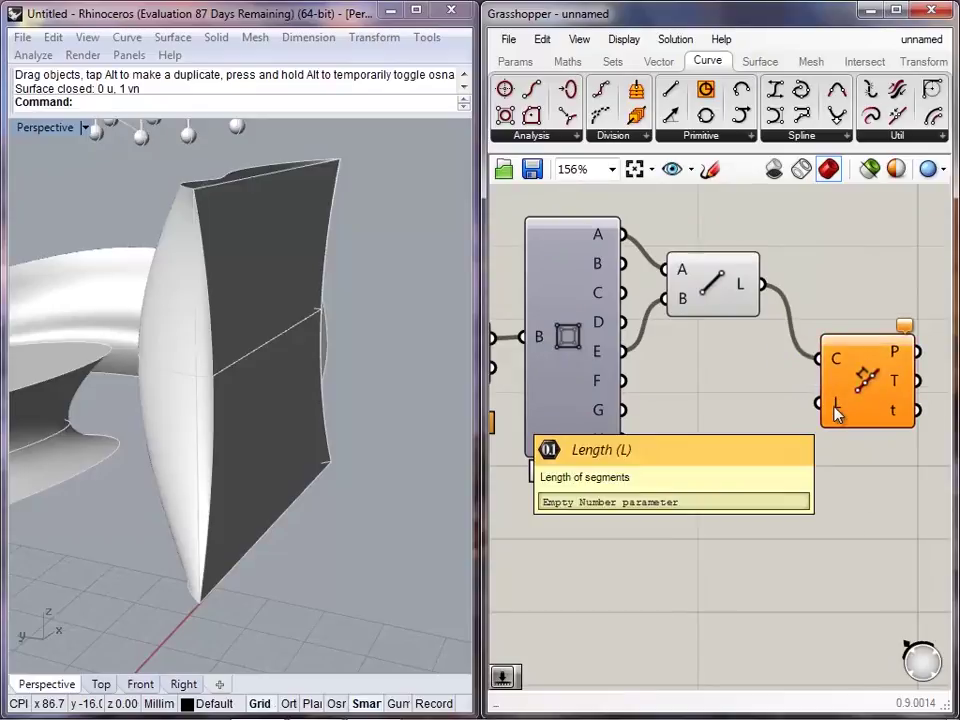
- Add a number slider, connect it to Divide Length's L input and raise its value to 1.000
scroll(838, 426, down, 2)
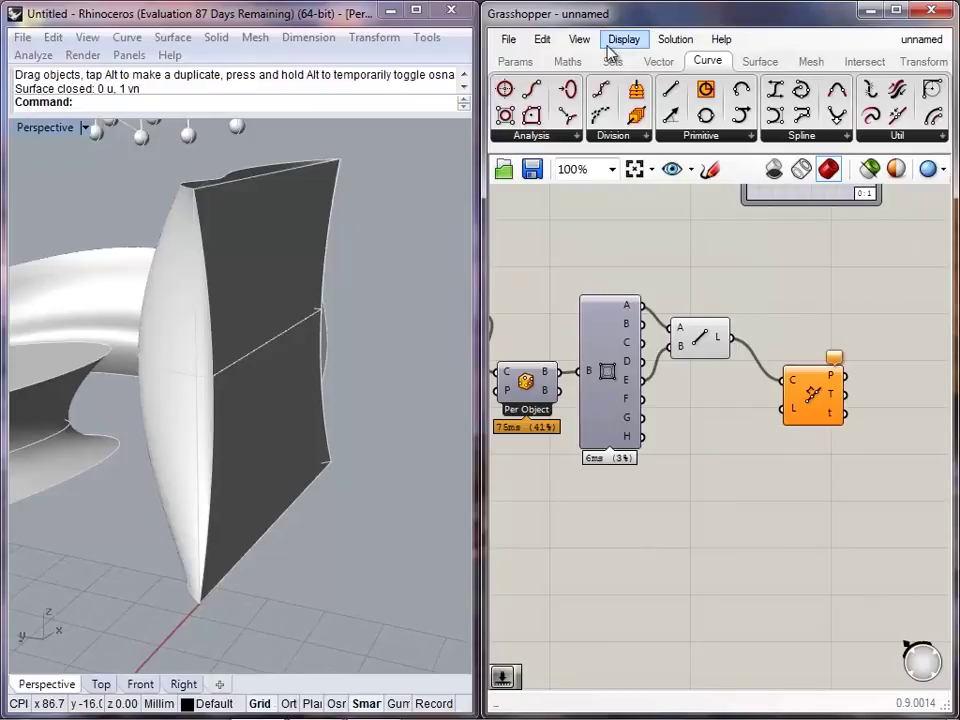
click(523, 61)
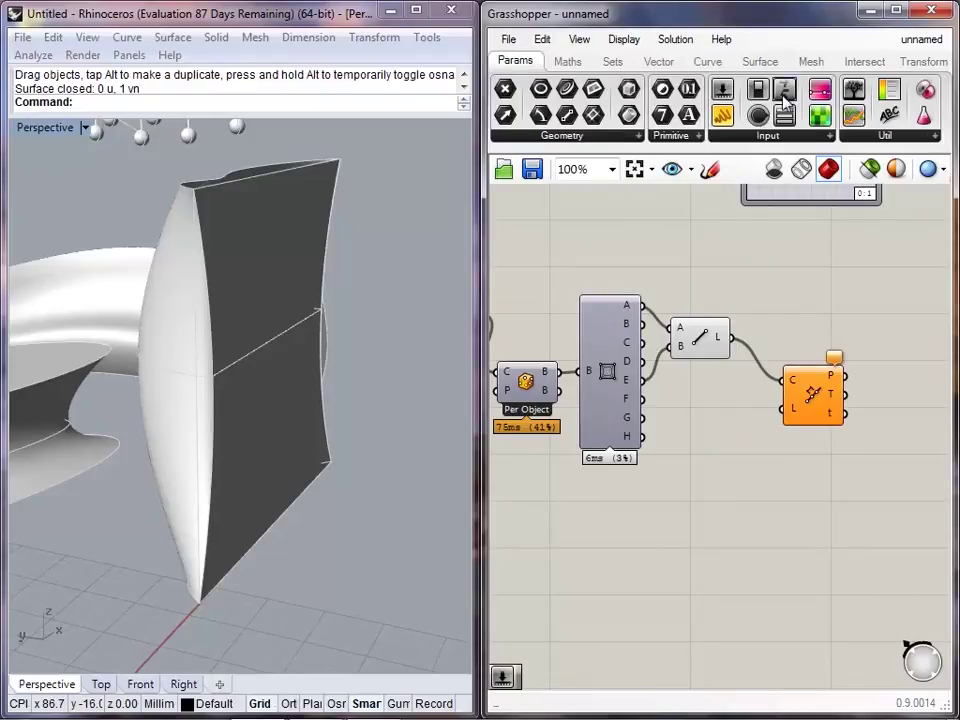
click(723, 90)
click(647, 518)
drag(724, 519, 788, 412)
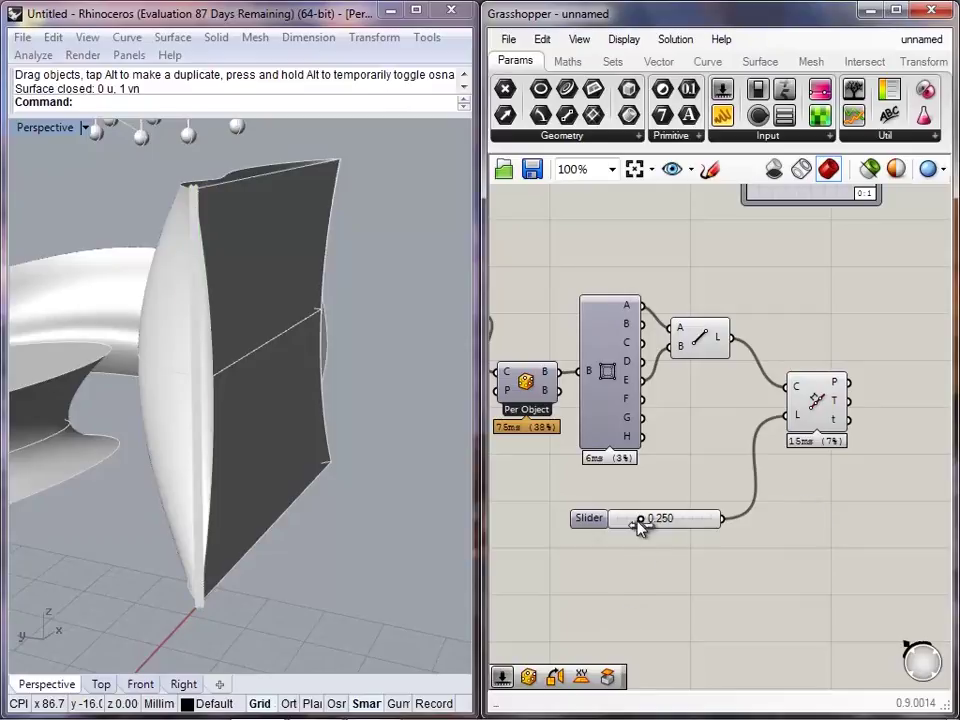
drag(638, 521, 733, 527)
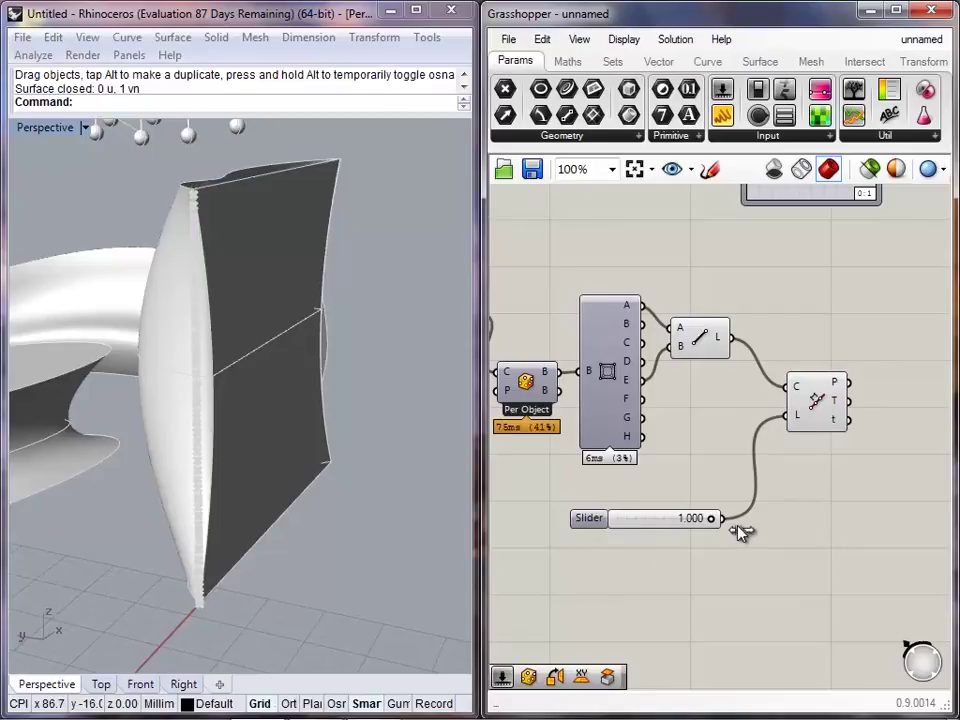
- Replace the slider feeding Divide Length's L input with one created at 20, and lower its value to 15
double_click(641, 499)
text(20)
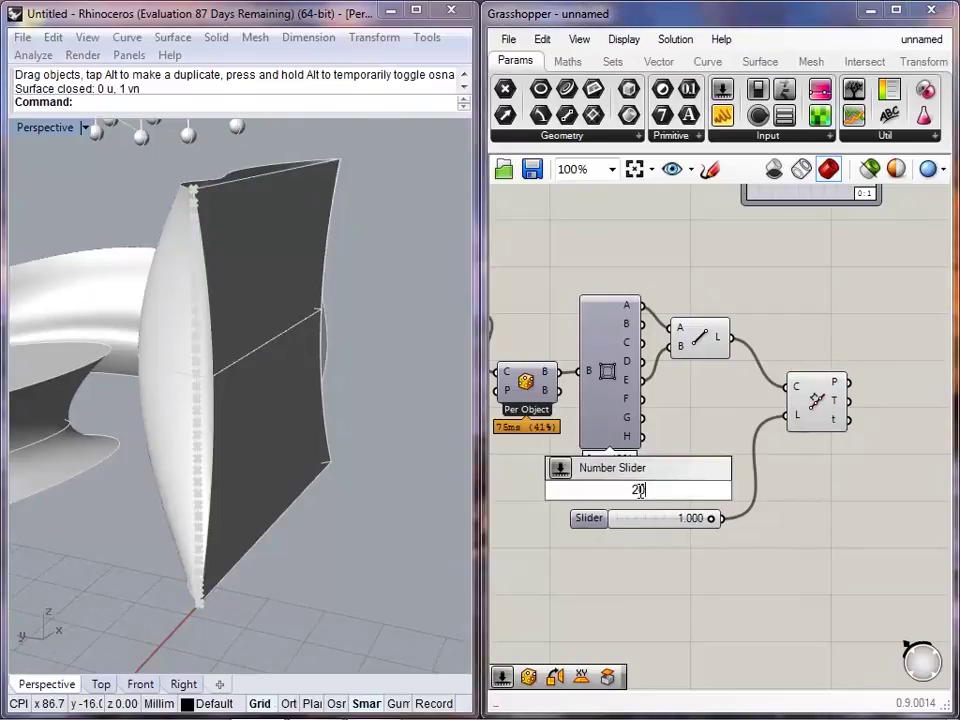
key(Return)
drag(716, 490, 787, 420)
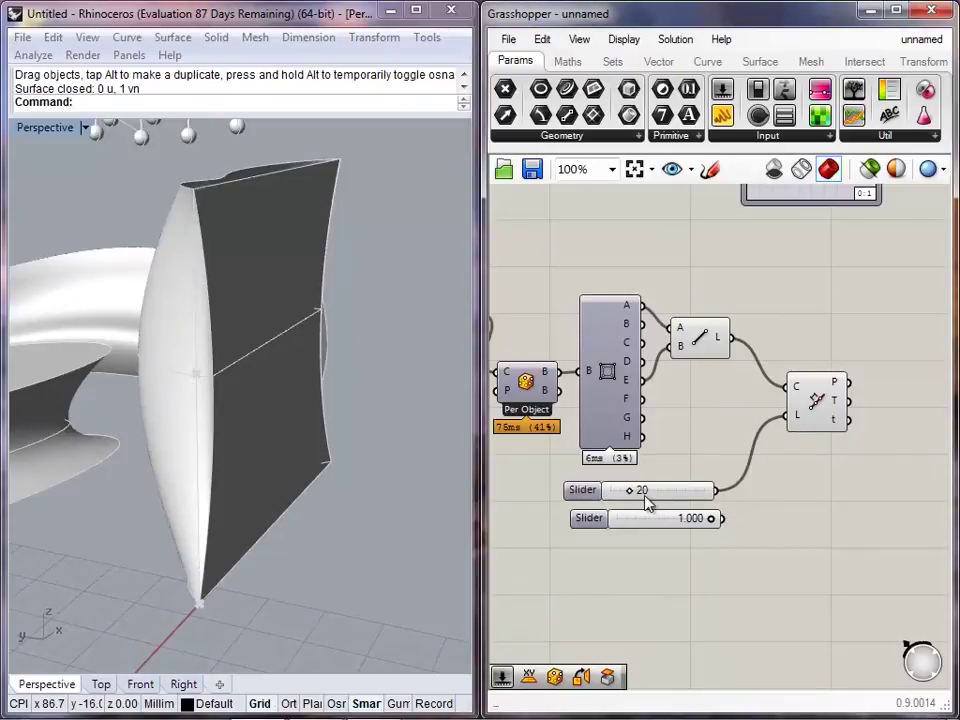
click(632, 523)
key(Delete)
mouse_move(630, 490)
mouse_down()
mouse_move(619, 492)
mouse_move(625, 497)
mouse_up()
- Select all the base curves and the point and scale them up from the profile's corner, with the second reference about 950 mm away
right_drag(280, 388, 346, 388)
scroll(307, 395, down, 12)
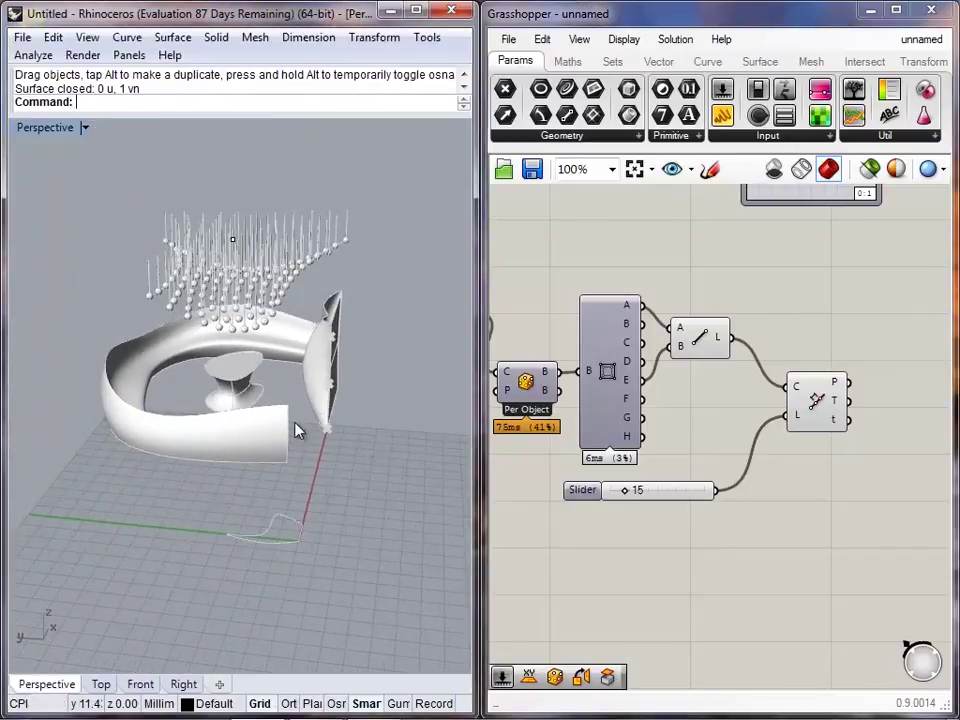
right_drag(381, 478, 322, 566)
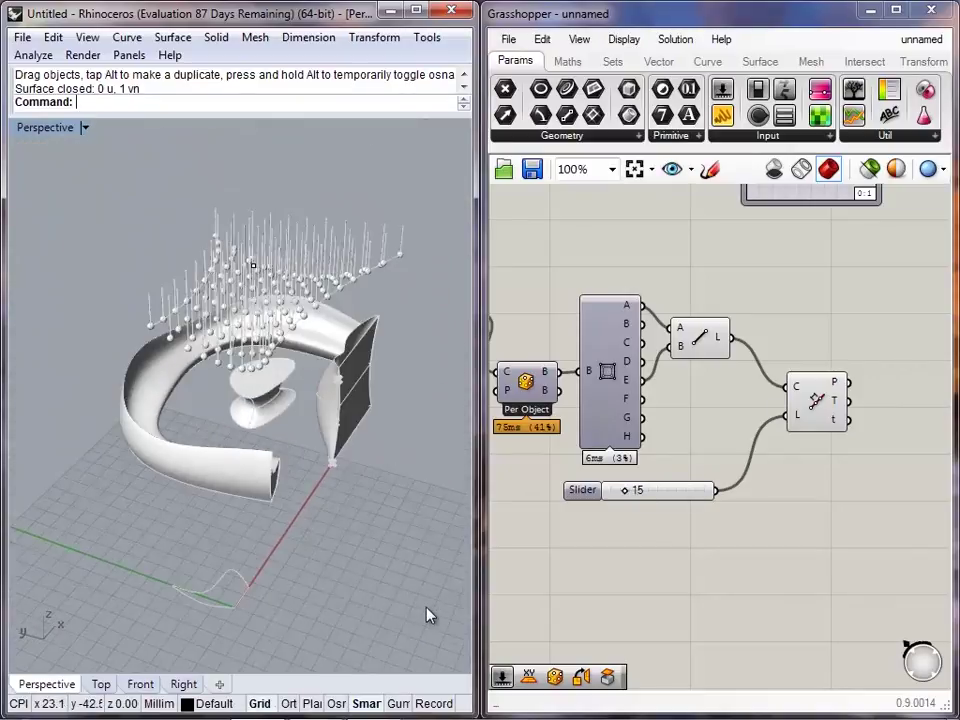
drag(49, 152, 49, 152)
right_drag(267, 600, 251, 536)
scroll(251, 536, up, 2)
scroll(252, 534, up, 6)
right_drag(226, 474, 248, 508)
scroll(237, 510, up, 4)
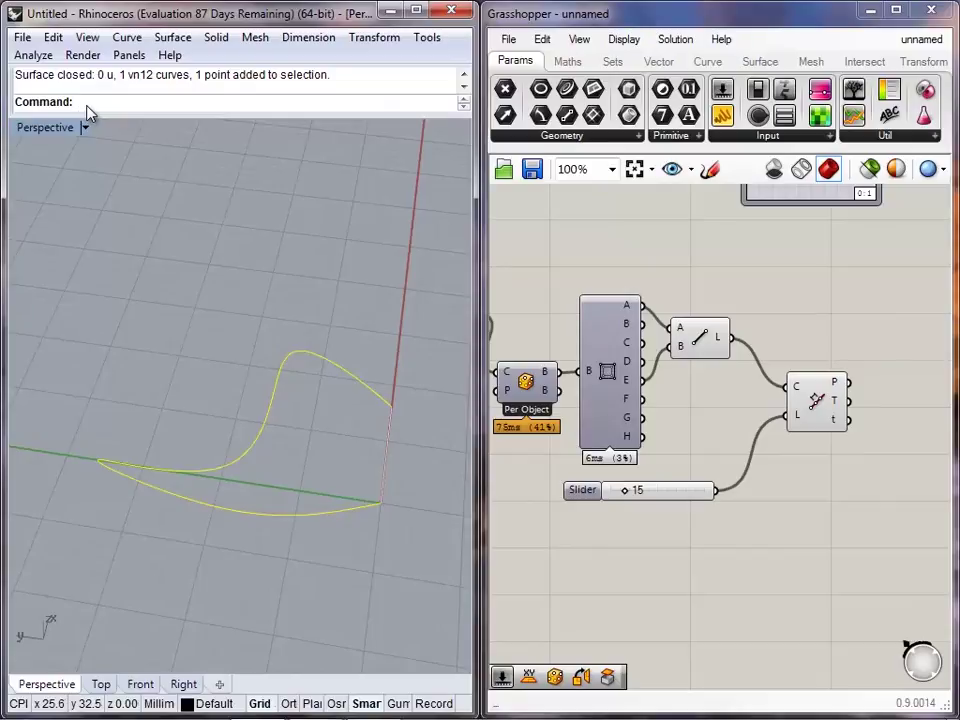
text(cale)
key(Return)
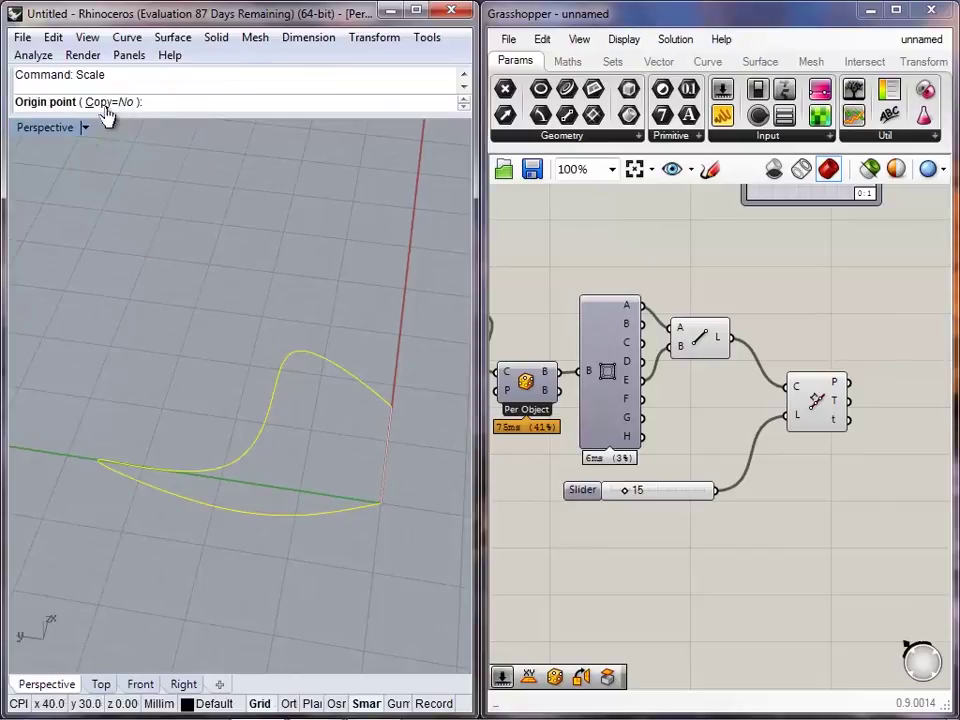
scroll(405, 514, up, 5)
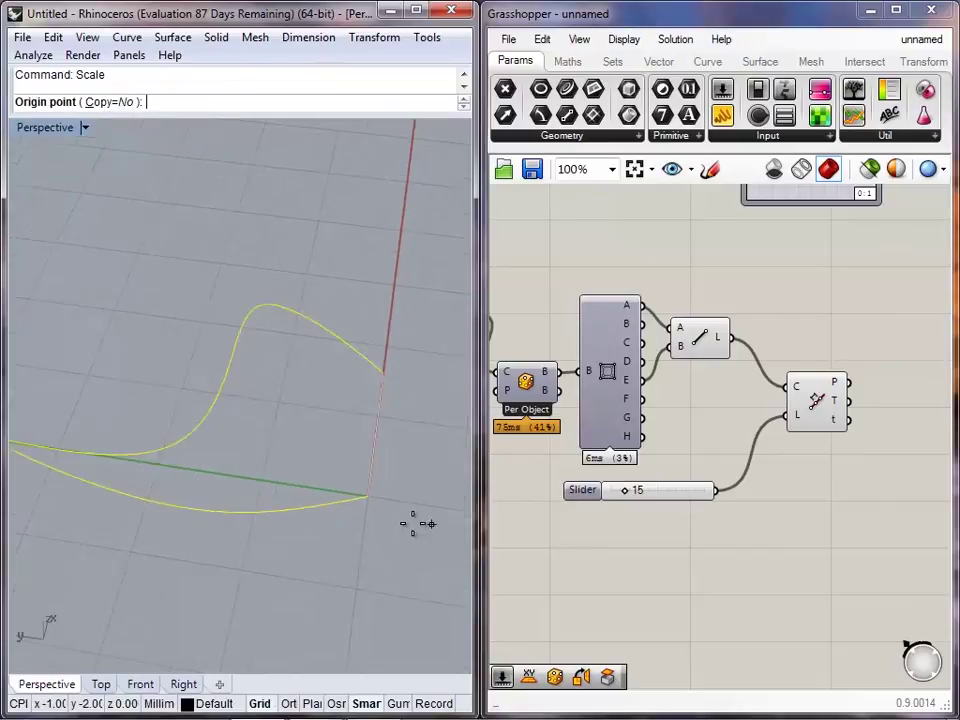
click(289, 447)
scroll(291, 450, down, 5)
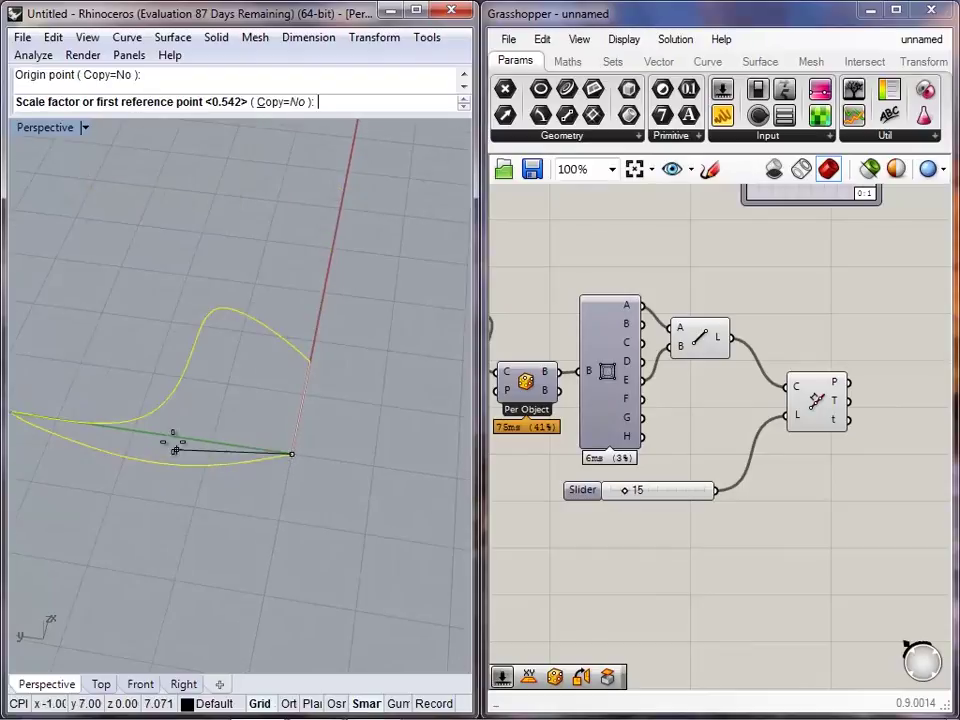
click(12, 412)
scroll(93, 430, down, 10)
scroll(96, 428, down, 10)
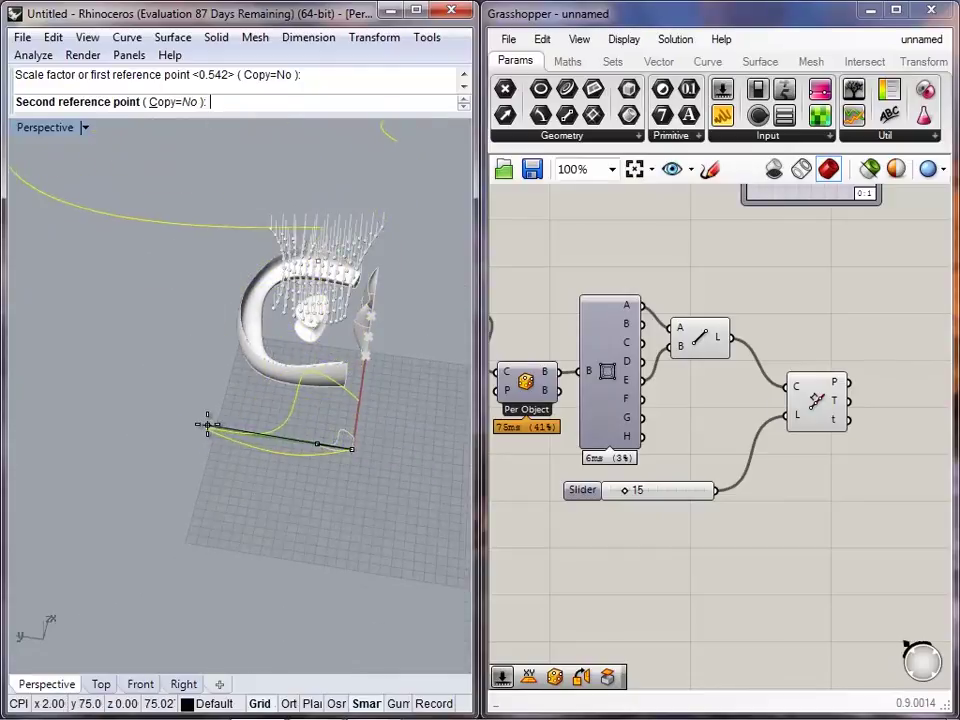
scroll(194, 424, down, 3)
shift+right_drag(233, 430, 352, 455)
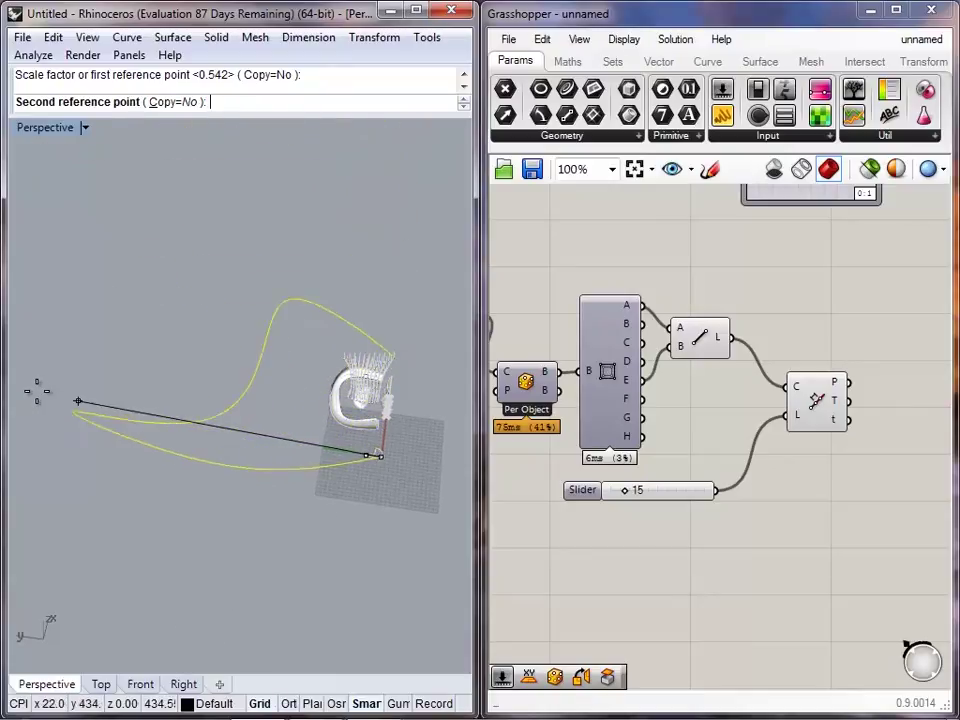
scroll(62, 397, down, 6)
shift+right_drag(70, 402, 304, 451)
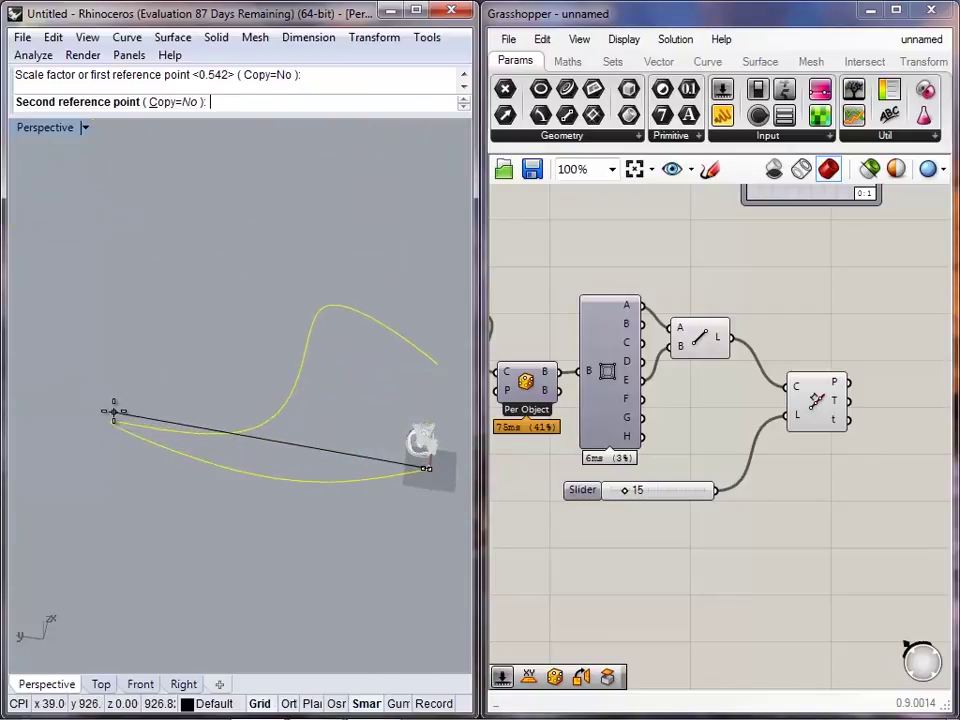
click(102, 419)
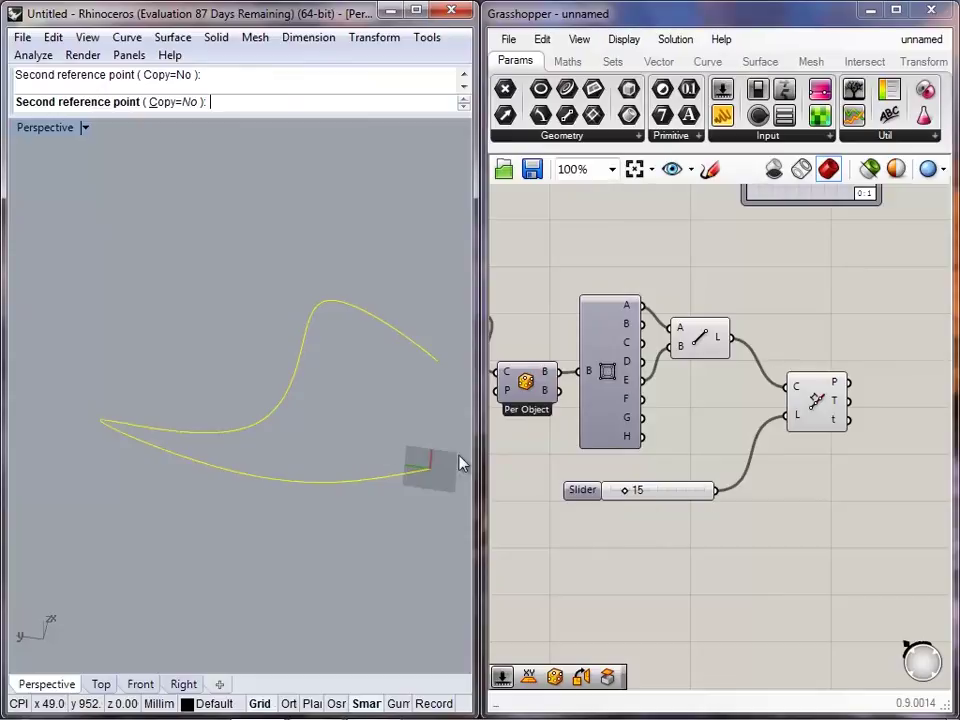
- Replace the slider feeding Divide Length's L input with a new one set to 300
right_drag(407, 437, 391, 513)
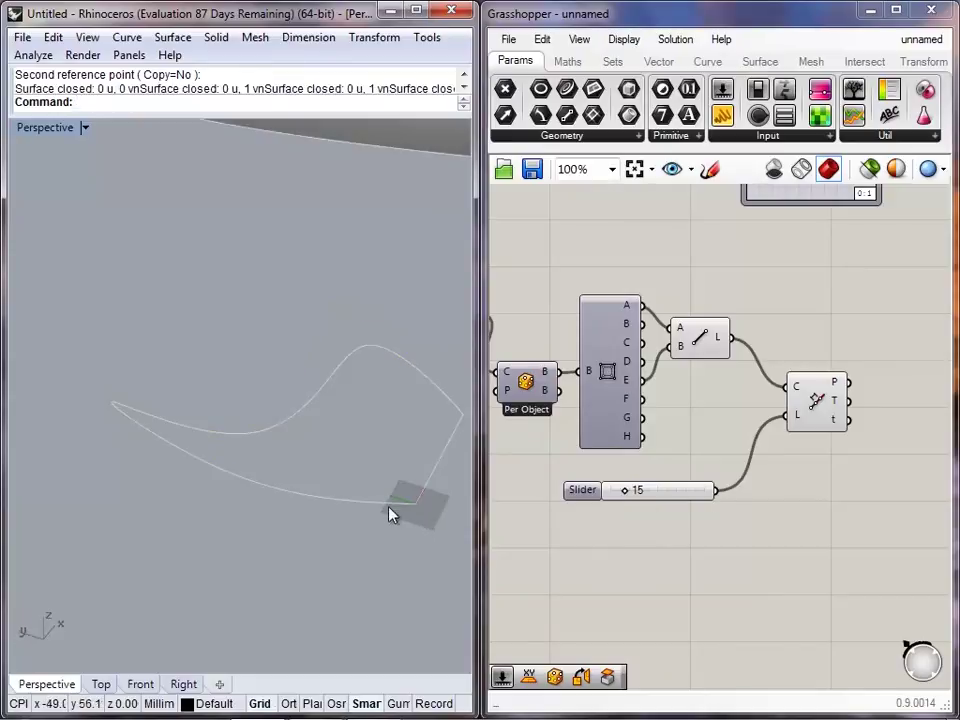
scroll(393, 492, down, 7)
scroll(400, 388, down, 4)
shift+right_drag(400, 388, 397, 499)
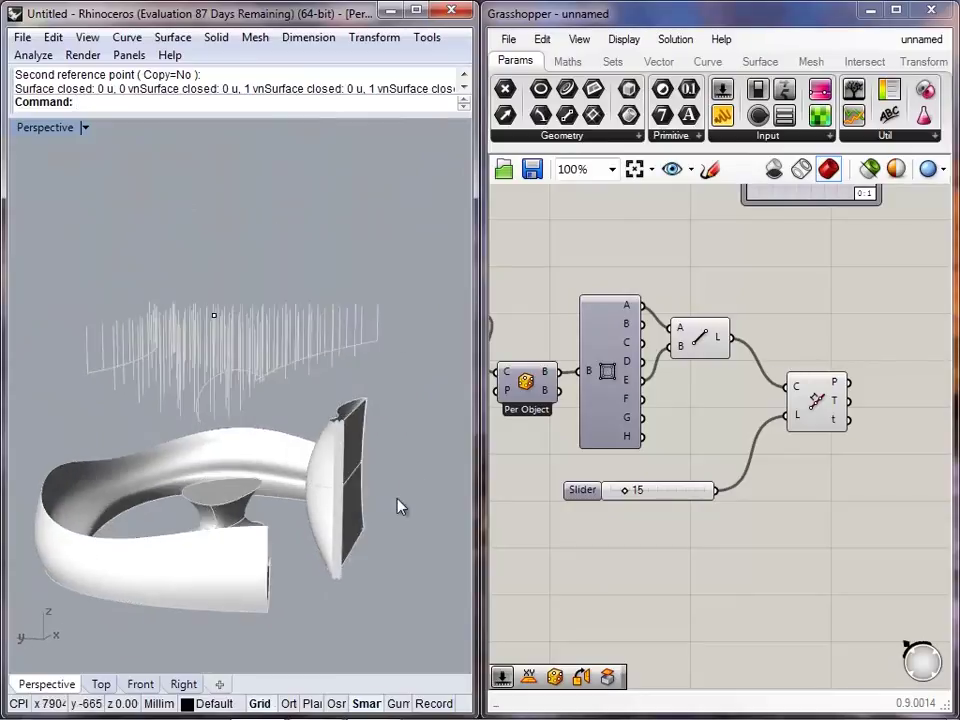
scroll(331, 560, up, 3)
scroll(290, 515, up, 3)
shift+right_drag(276, 500, 184, 395)
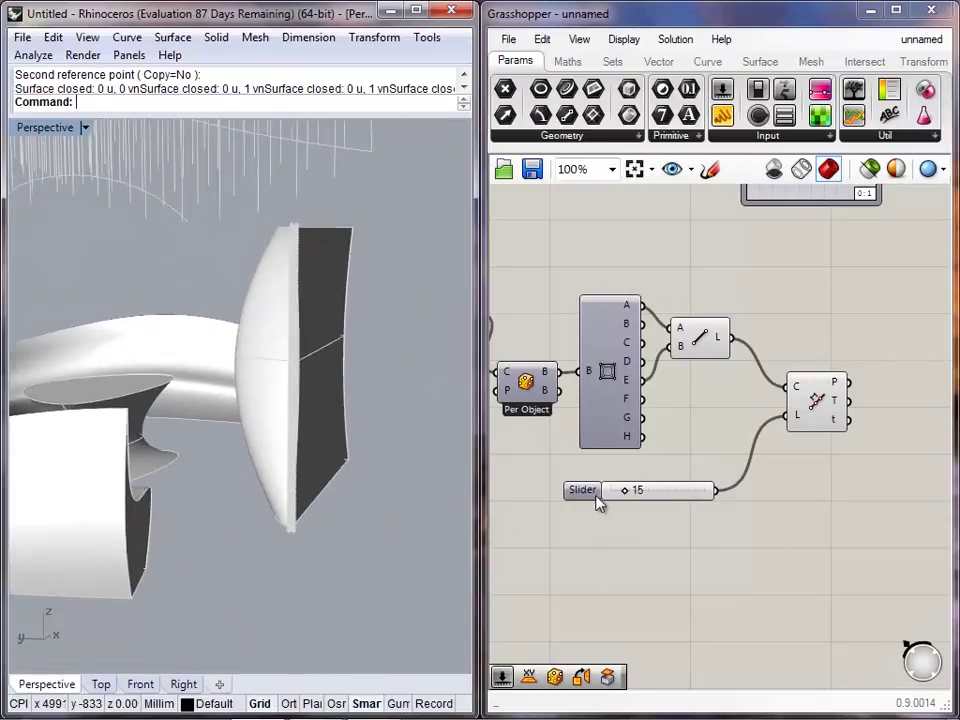
click(590, 494)
key(Delete)
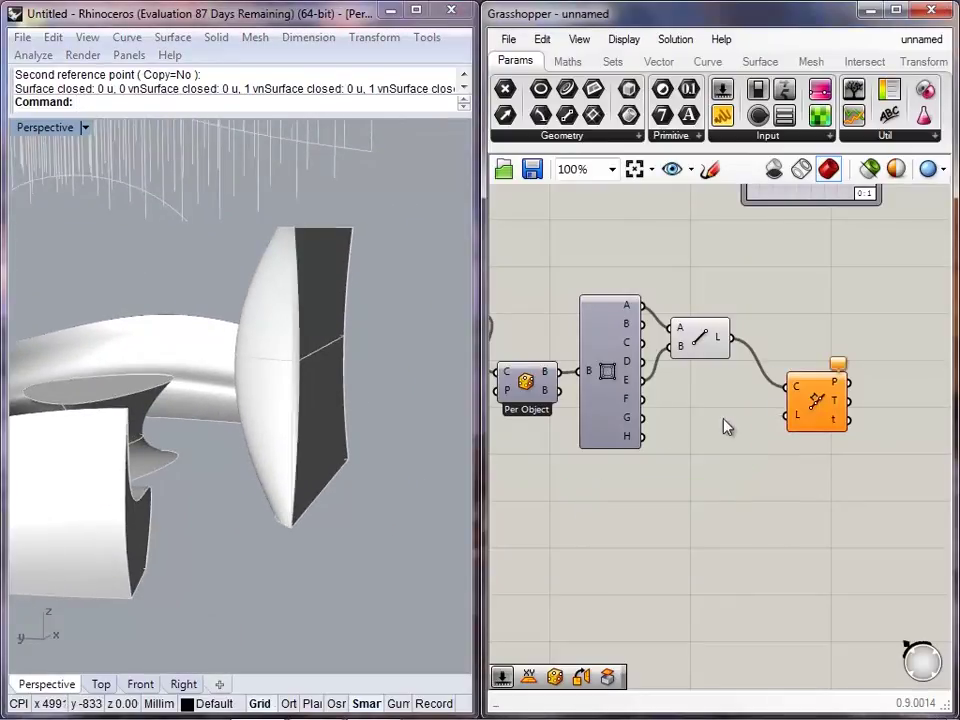
double_click(664, 501)
text(300)
key(Return)
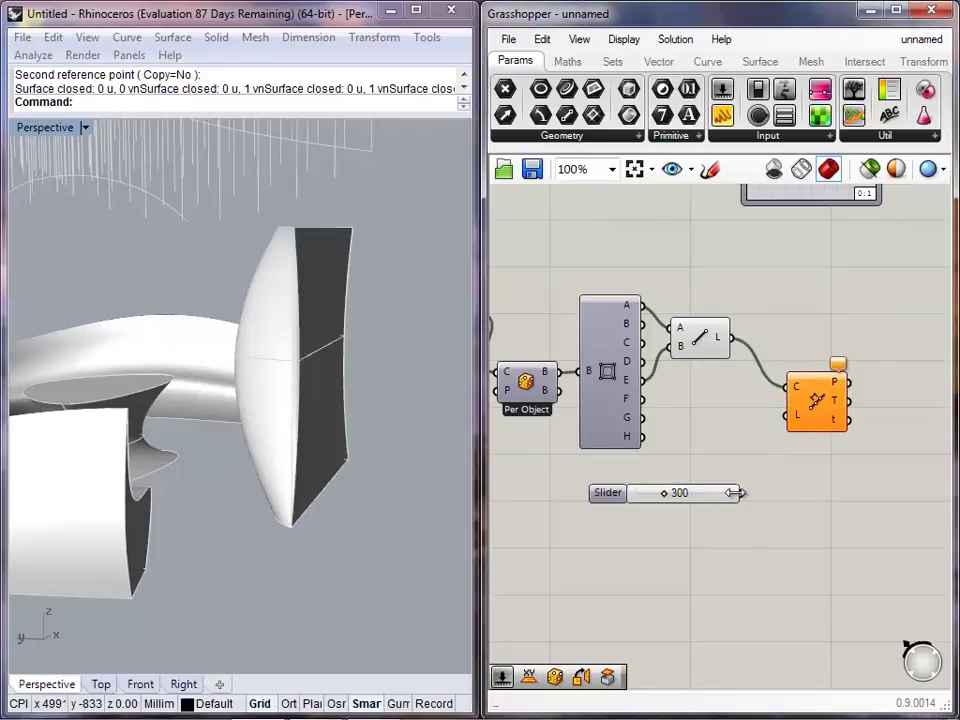
drag(763, 429, 788, 418)
click(814, 404)
right_drag(297, 409, 394, 453)
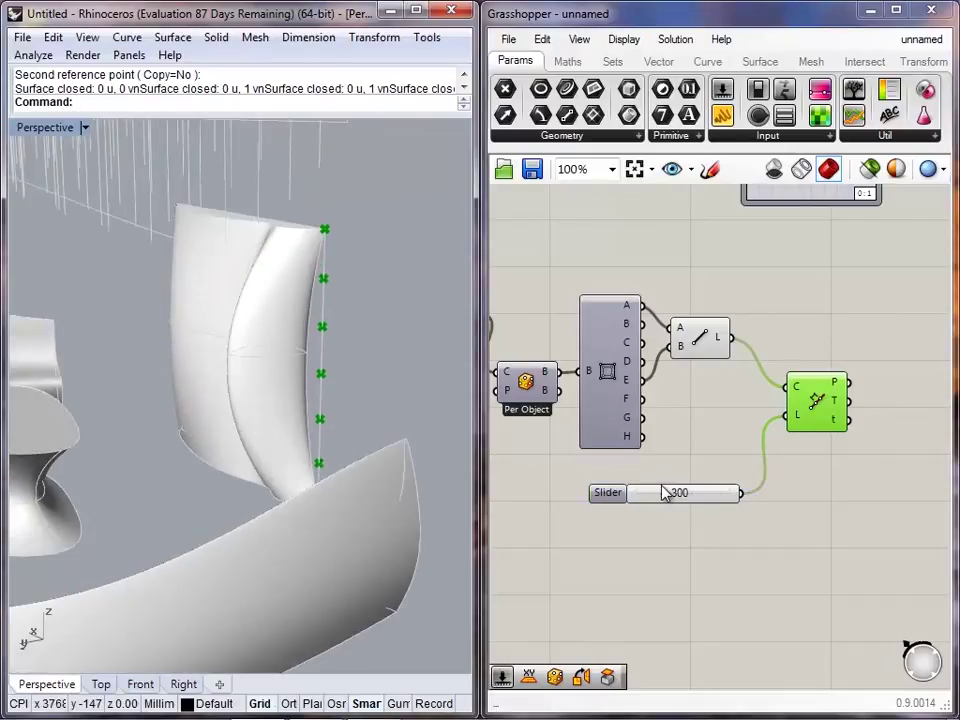
- Set the segment length slider of Divide Length to 200
click(655, 497)
scroll(652, 502, up, 5)
double_click(653, 483)
text(200)
click(887, 474)
click(831, 385)
- Nudge the Divide Length component into place and check the division points in its P output
scroll(826, 387, down, 3)
right_drag(729, 424, 537, 510)
drag(510, 525, 510, 511)
click(617, 444)
right_drag(620, 446, 591, 519)
drag(774, 457, 753, 454)
click(774, 489)
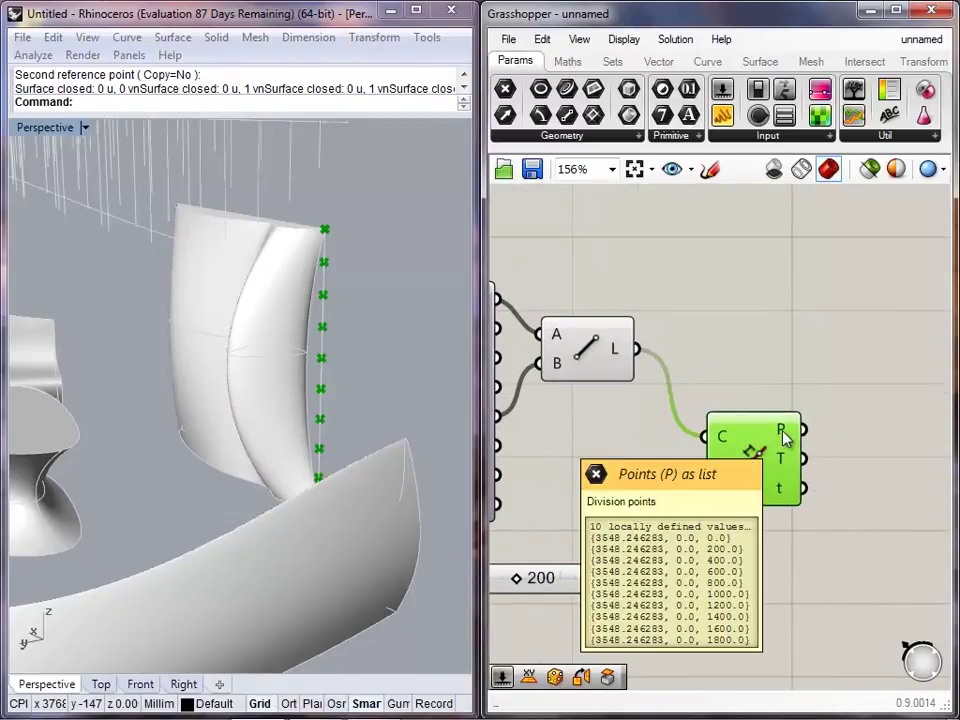
- Add an XY Plane component and connect Divide Length's P output to its O input
click(757, 62)
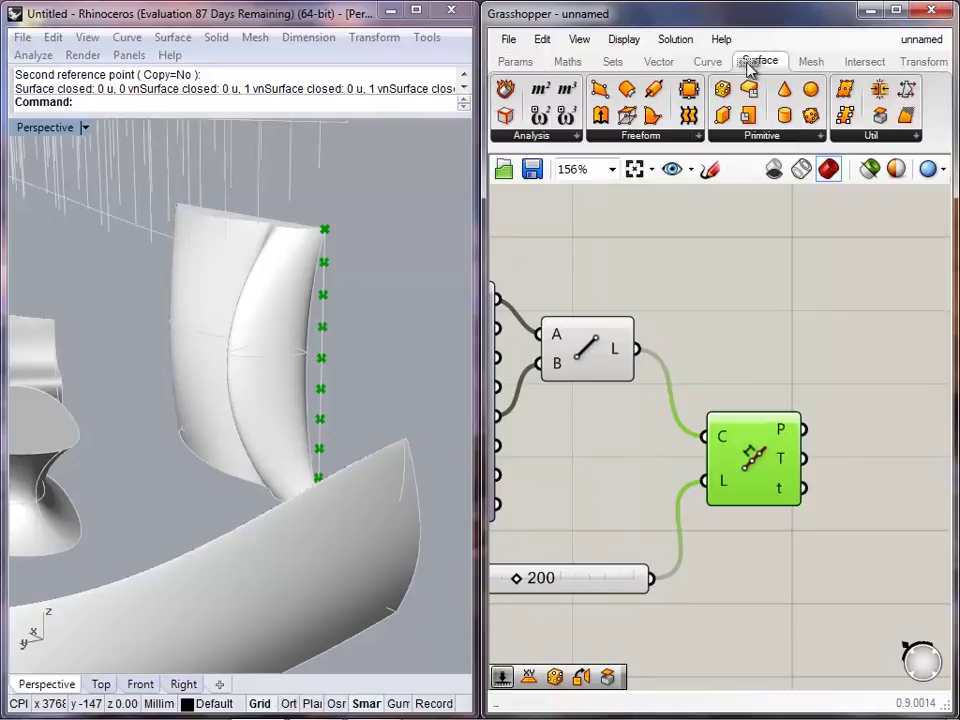
click(657, 61)
drag(750, 121, 880, 414)
drag(821, 424, 831, 416)
click(863, 413)
click(863, 466)
right_drag(863, 466, 804, 467)
drag(813, 424, 824, 428)
right_drag(230, 447, 302, 421)
scroll(331, 352, up, 10)
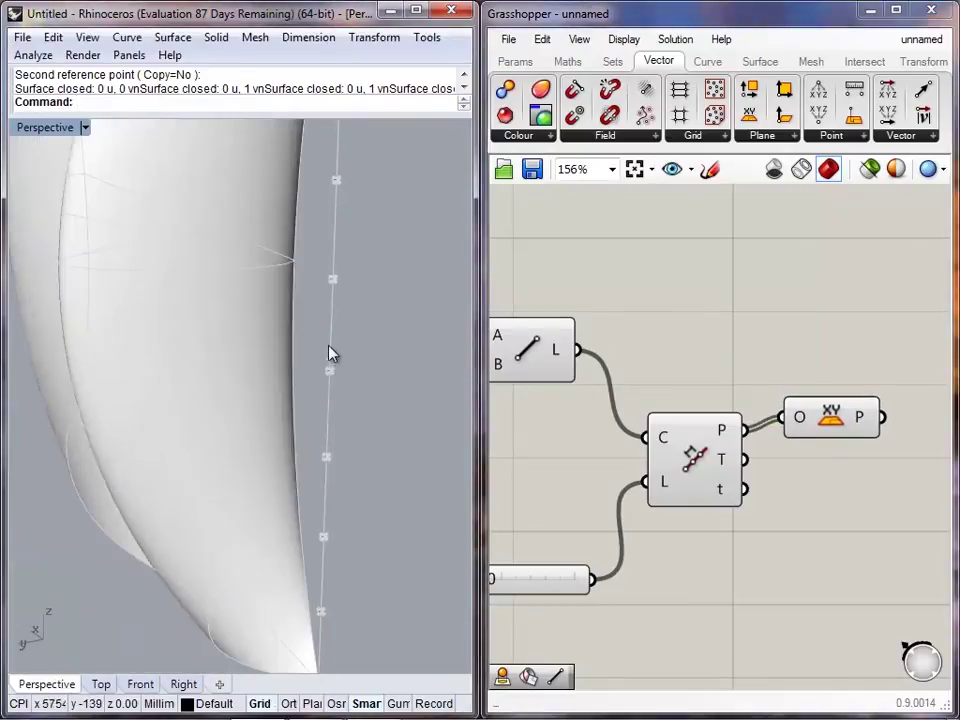
scroll(330, 342, down, 6)
scroll(336, 408, down, 3)
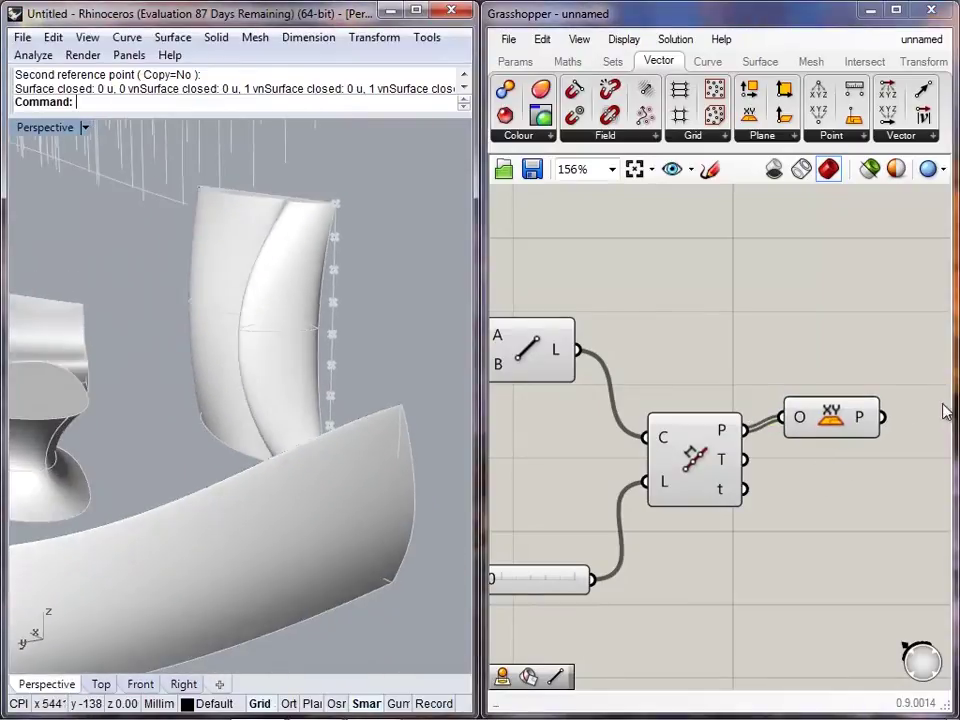
- Increase the preview plane radius and examine the XY planes along the bounding-box edge
click(632, 40)
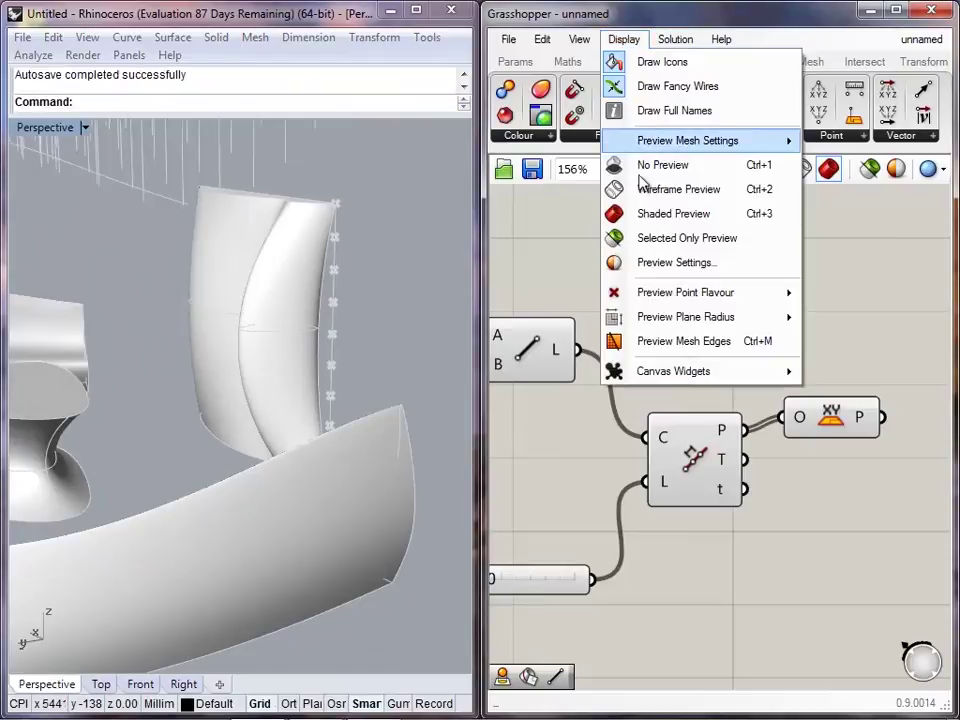
mouse_move(655, 330)
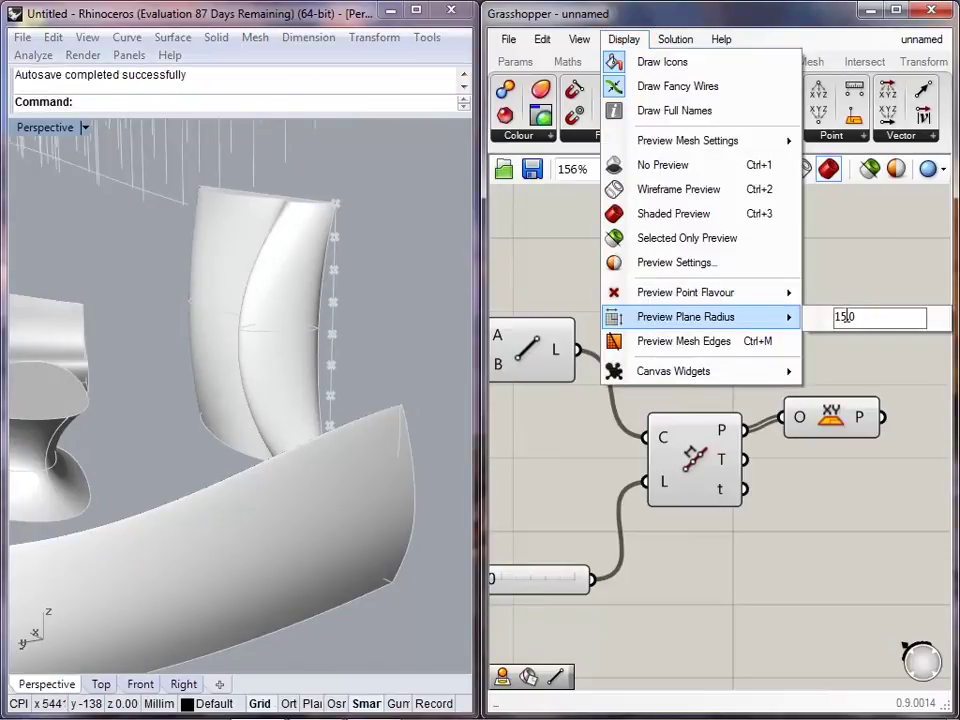
click(856, 384)
right_drag(224, 376, 232, 424)
scroll(338, 346, up, 5)
scroll(338, 346, up, 4)
click(802, 404)
click(818, 386)
drag(814, 423, 816, 428)
click(775, 381)
- Move the Loft component up and add a Brep | Plane intersection component near the XY Plane component
scroll(772, 380, down, 4)
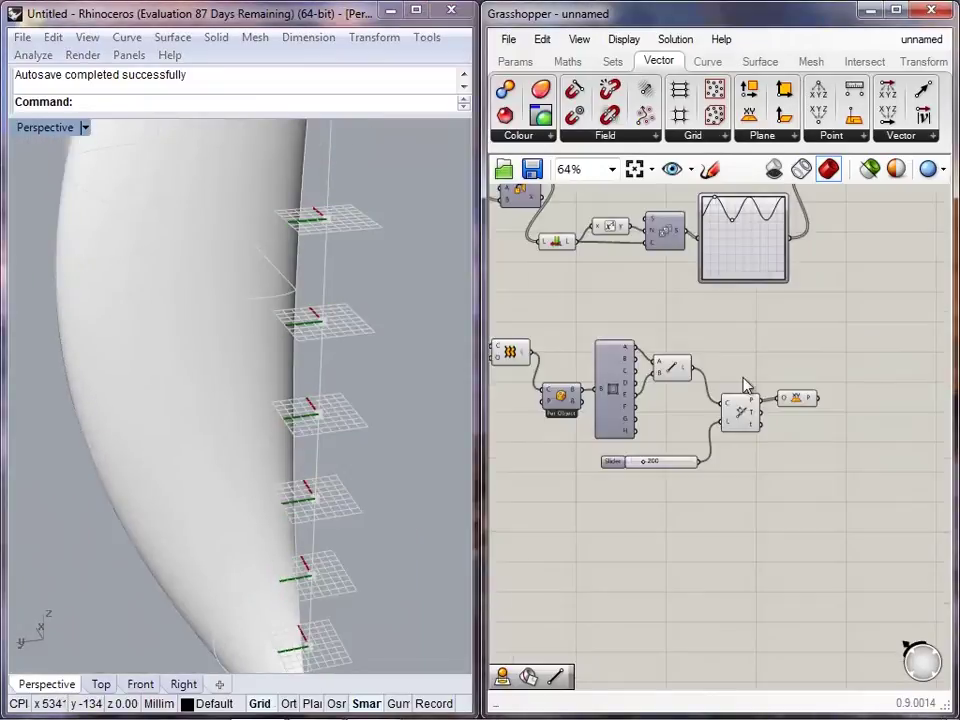
right_drag(742, 380, 783, 397)
drag(554, 371, 553, 335)
click(628, 337)
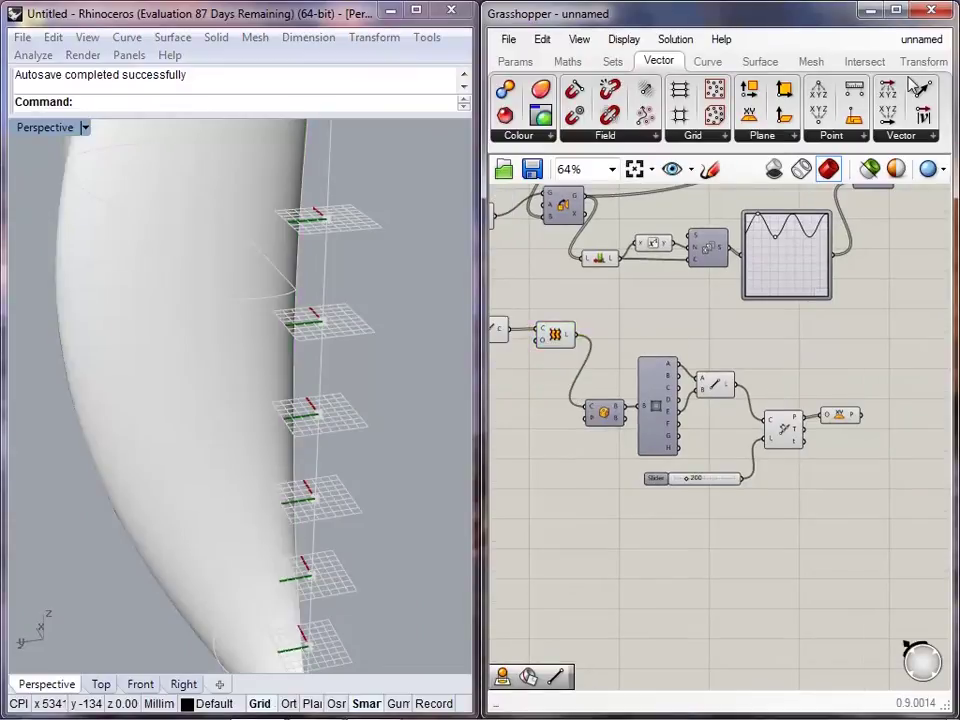
click(866, 62)
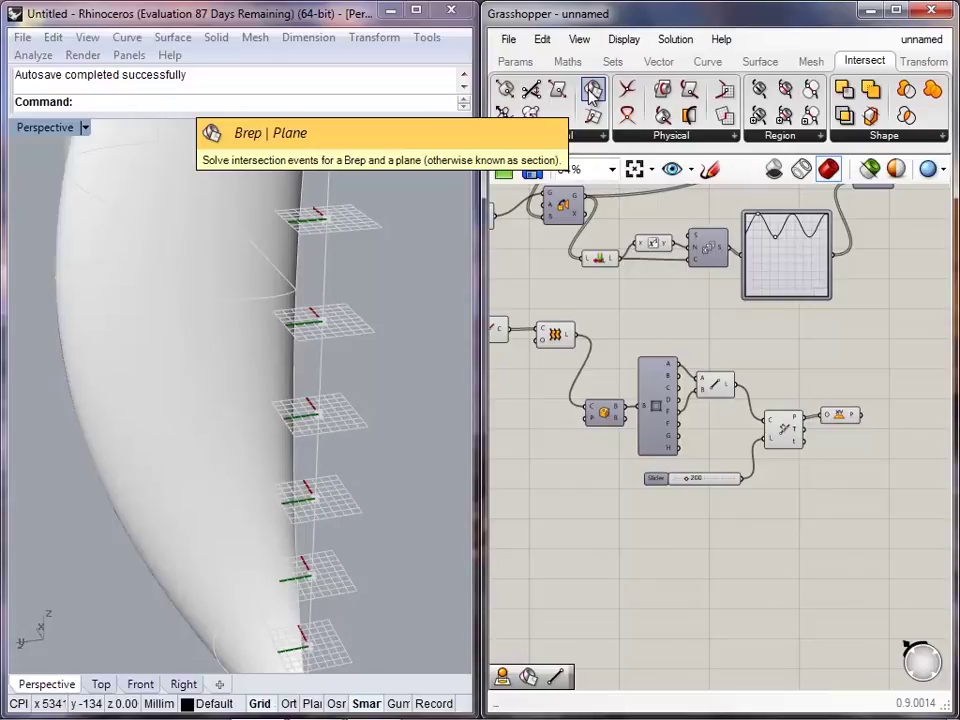
drag(593, 90, 896, 361)
click(878, 390)
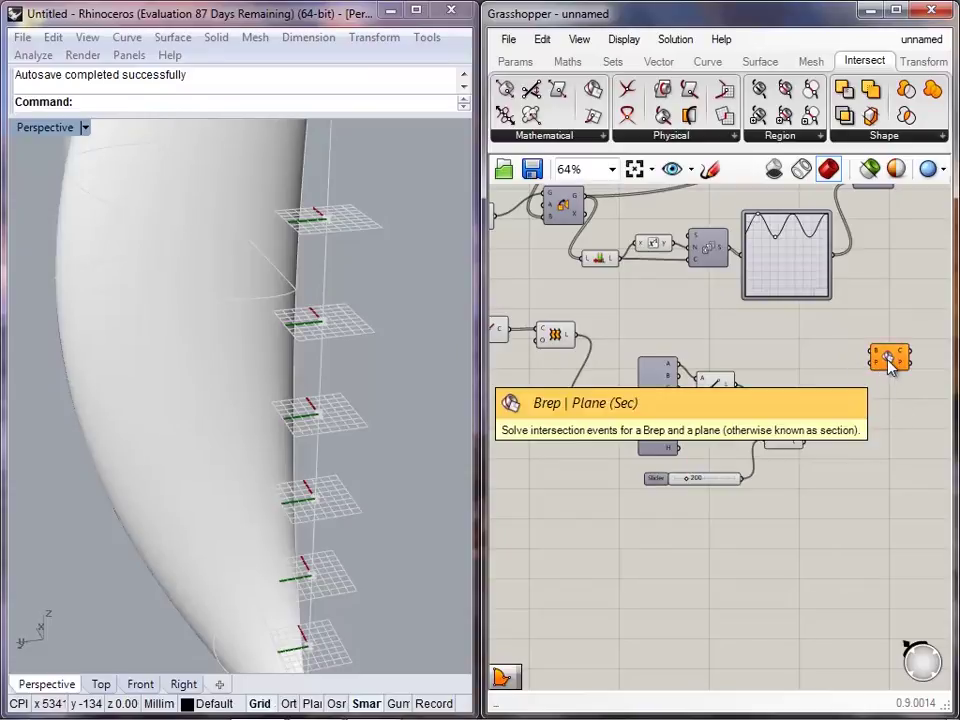
- Connect XY Plane's output to Brep | Plane's P input and Loft's L output to its B input
click(842, 414)
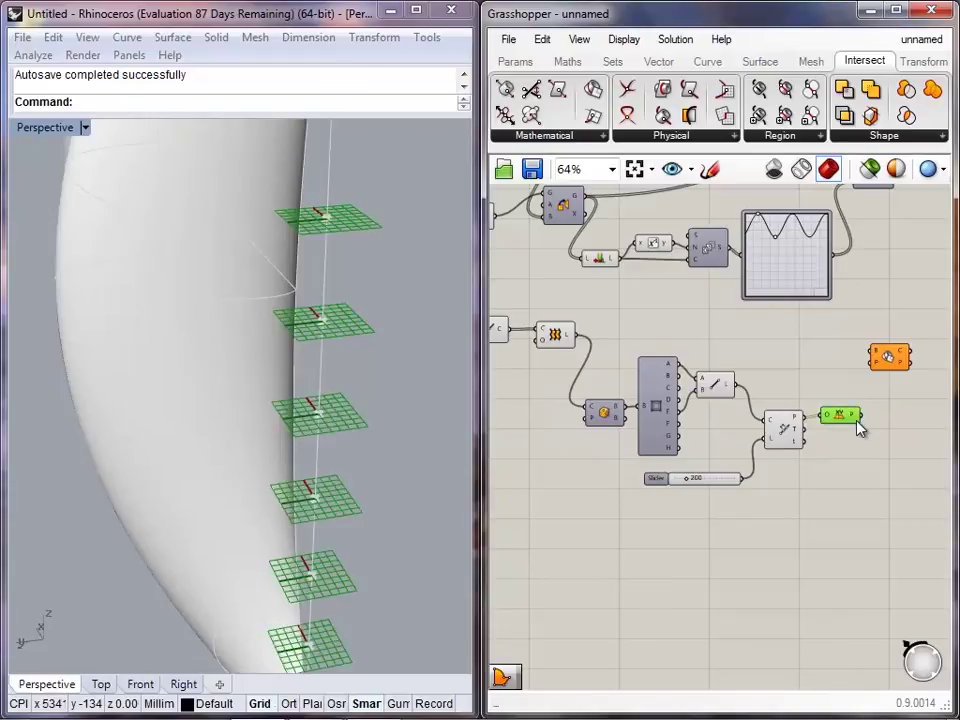
click(542, 336)
click(611, 324)
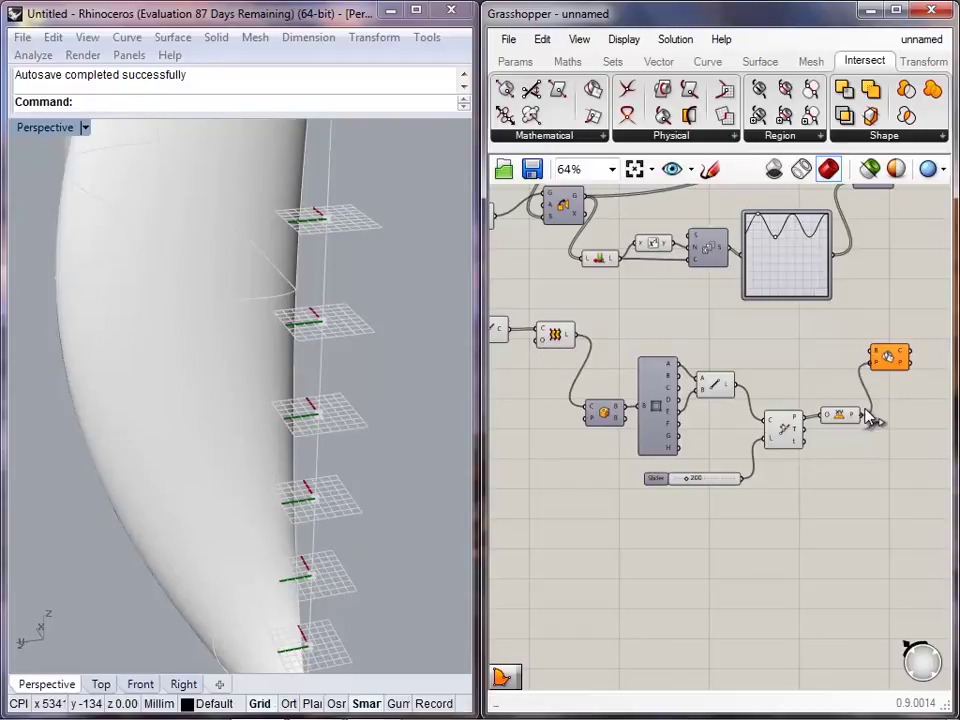
drag(873, 352, 576, 337)
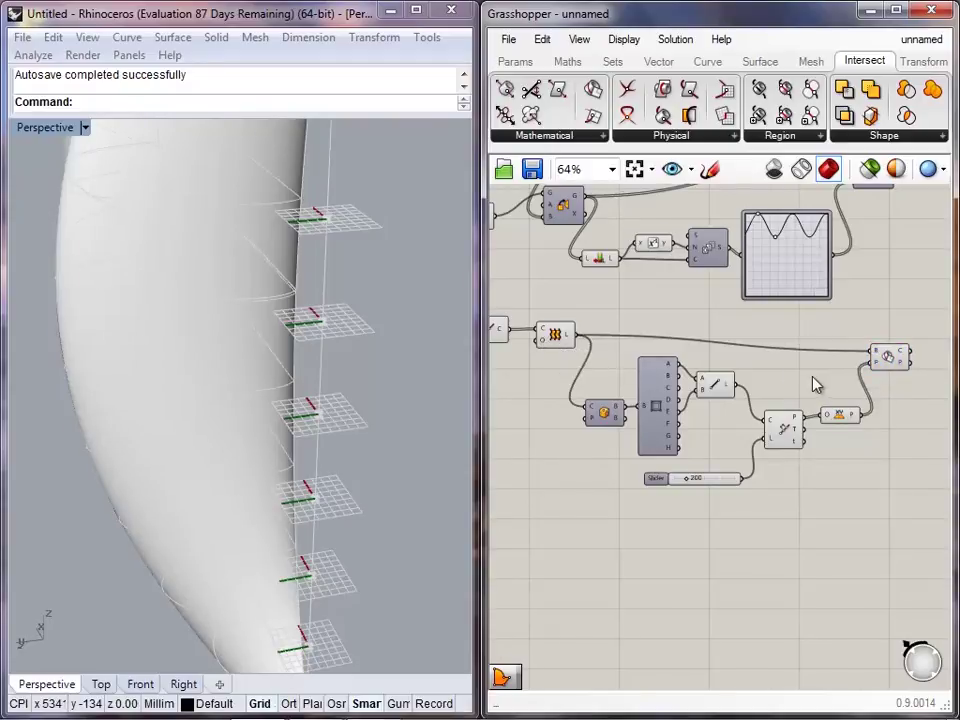
right_drag(813, 377, 725, 378)
drag(802, 360, 821, 362)
click(785, 445)
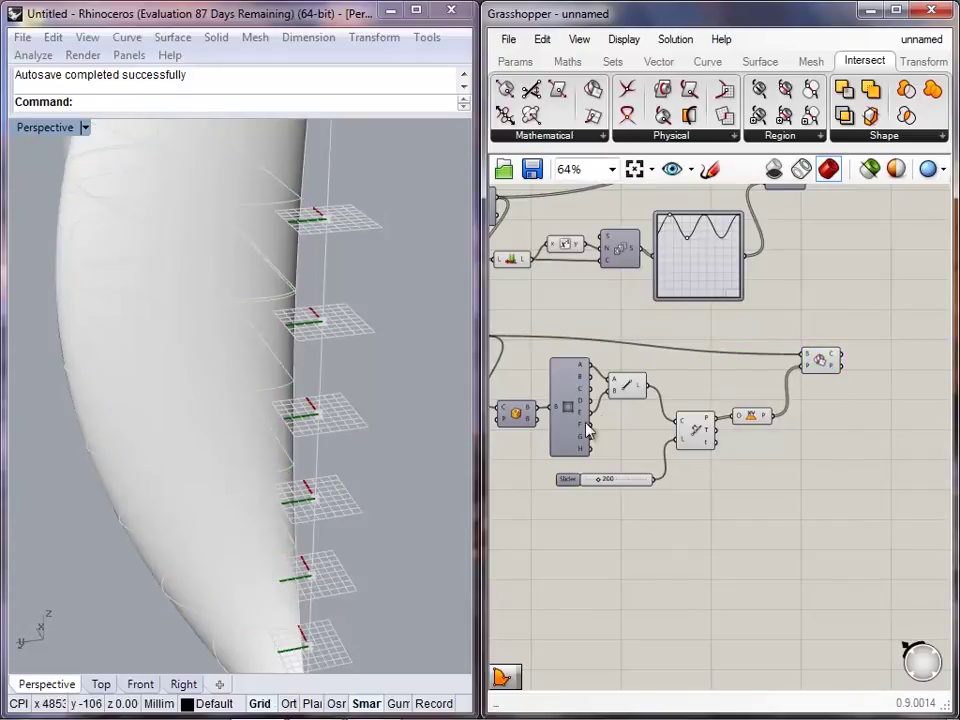
- Turn off the preview of the Loft component that feeds Brep | Plane
right_drag(585, 425, 755, 422)
click(630, 362)
key(ctrl+q)
click(588, 410)
right_drag(137, 392, 160, 346)
scroll(160, 346, down, 2)
right_drag(932, 388, 893, 403)
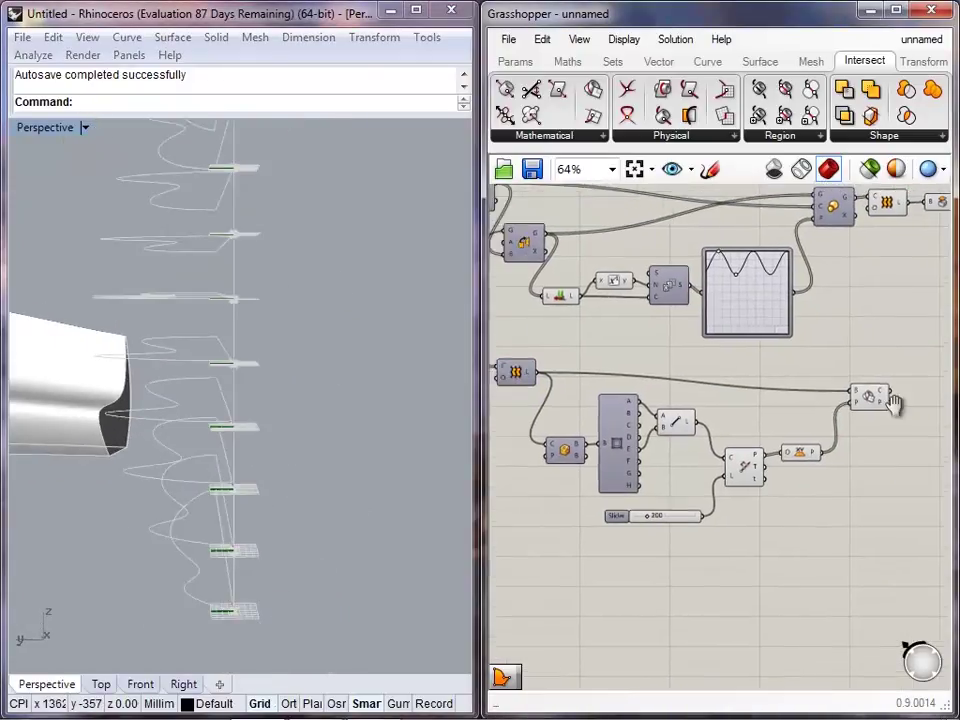
- Turn off the previews of the curve components upstream of the Loft
right_drag(508, 402, 697, 413)
click(674, 379)
key(ctrl+q)
click(575, 428)
right_drag(519, 424, 632, 431)
drag(633, 474, 557, 361)
key(ctrl+q)
click(652, 448)
- Turn off the previews of the Line, Divide Length and XY Plane components and check the Brep | Plane section curves
right_drag(188, 367, 255, 337)
scroll(289, 396, down, 2)
scroll(318, 346, down, 3)
right_drag(135, 345, 186, 346)
right_drag(804, 436, 612, 417)
right_drag(704, 404, 438, 395)
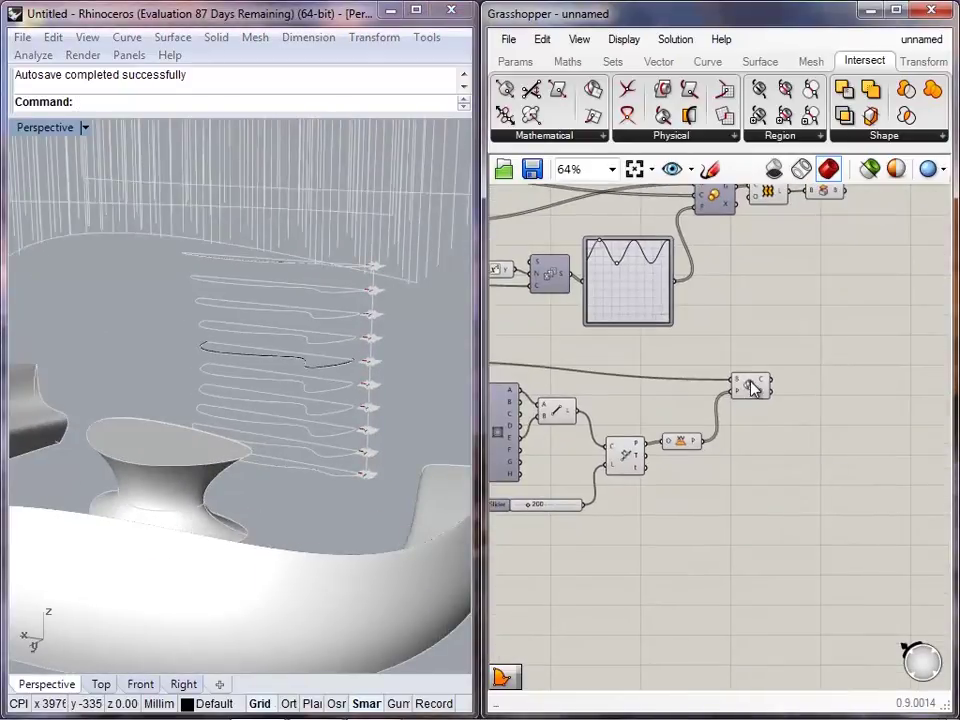
right_drag(787, 445, 716, 444)
right_drag(654, 445, 705, 452)
drag(682, 480, 539, 391)
key(ctrl+q)
click(825, 453)
scroll(774, 414, up, 3)
click(695, 381)
click(802, 484)
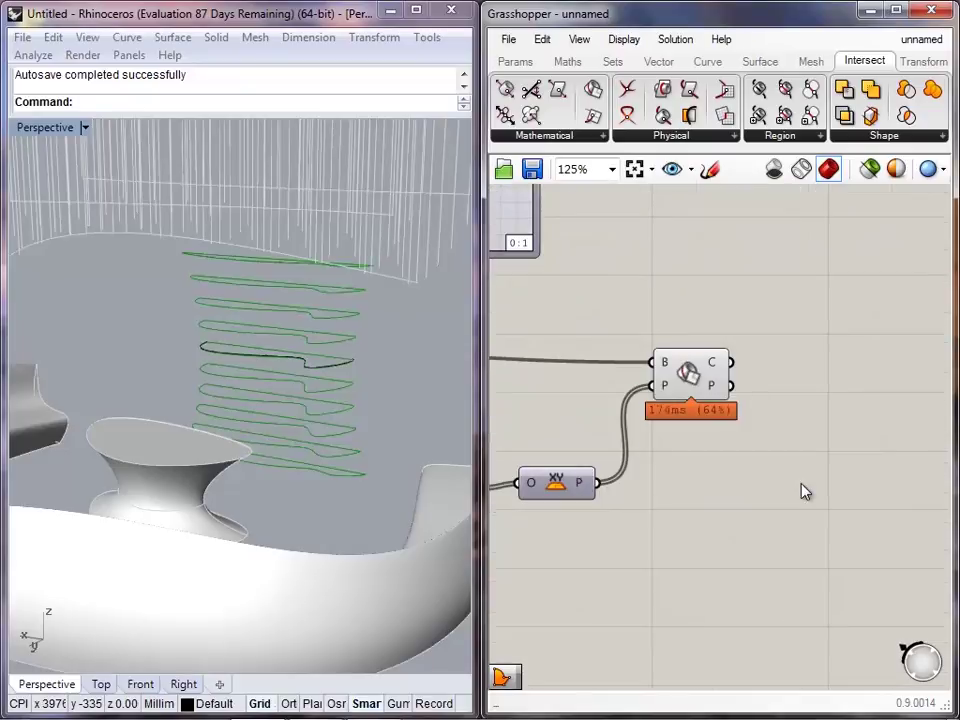
- Add a Planar Srf component and connect Brep | Plane's C output to its E input
click(709, 64)
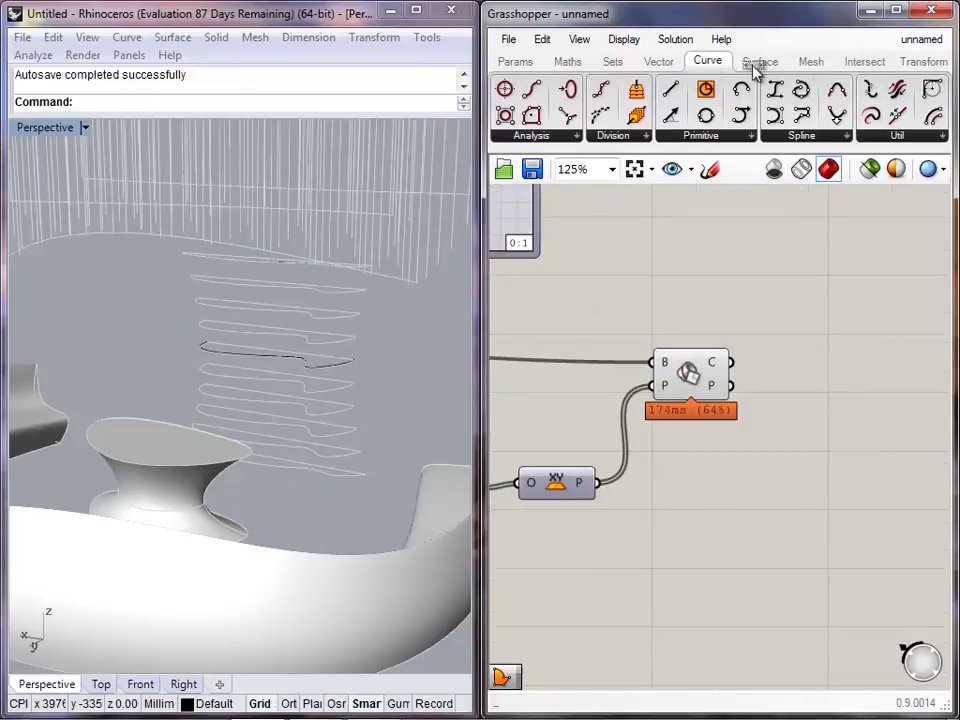
click(763, 62)
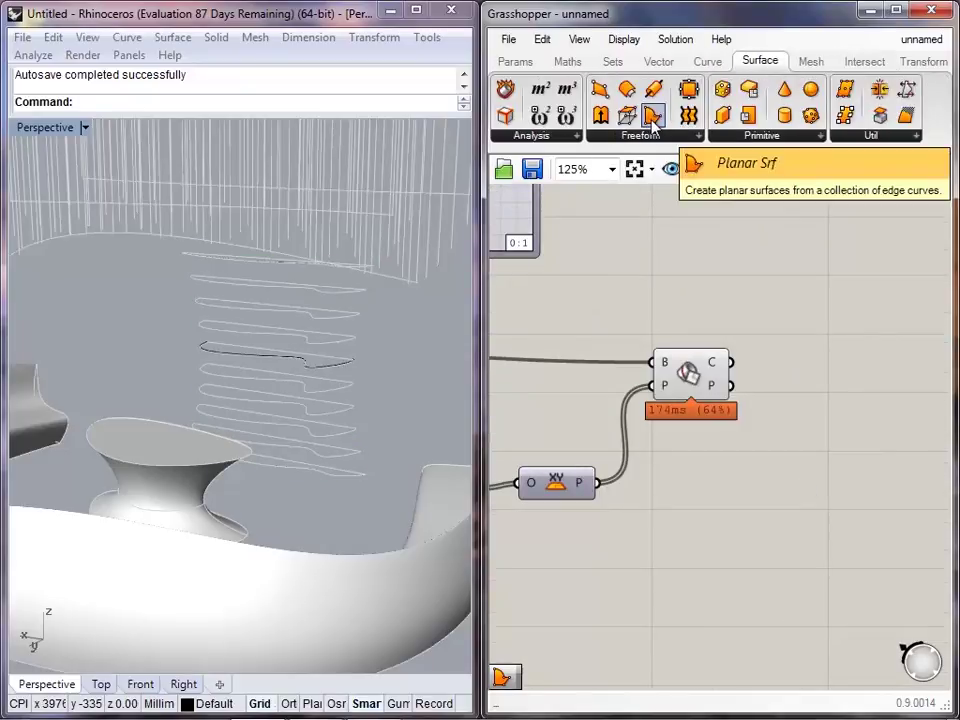
click(654, 125)
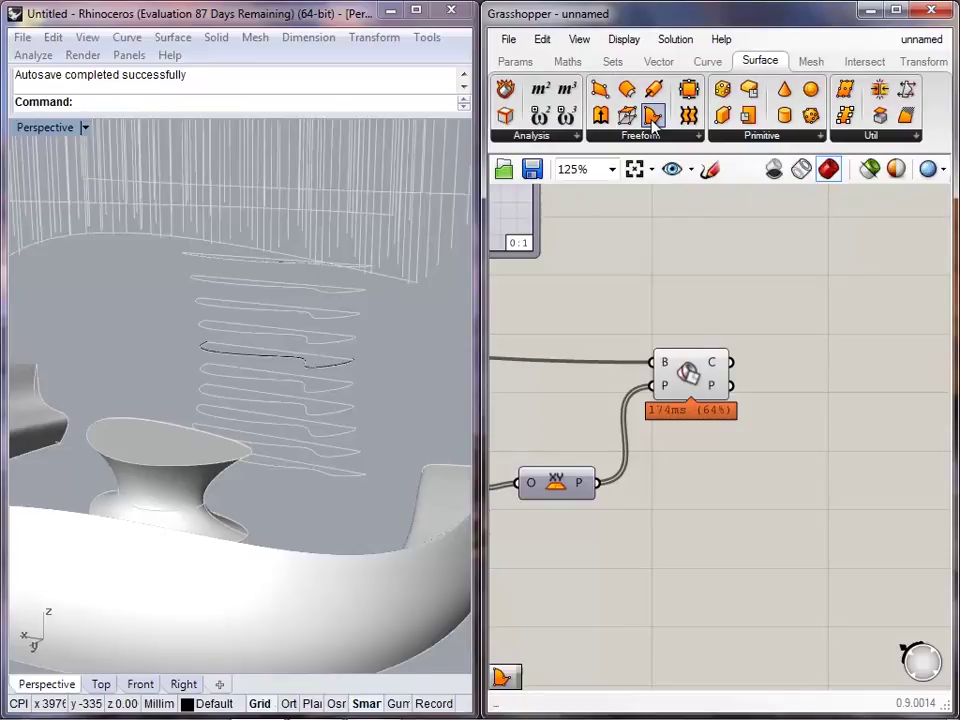
click(820, 383)
drag(757, 365, 806, 380)
right_drag(331, 413, 446, 406)
scroll(229, 409, up, 4)
- Reposition the Brep | Plane and Planar Srf components so they sit close together
right_drag(724, 379, 708, 399)
drag(691, 400, 677, 403)
click(708, 451)
right_drag(758, 459, 722, 437)
drag(757, 388, 729, 376)
click(763, 404)
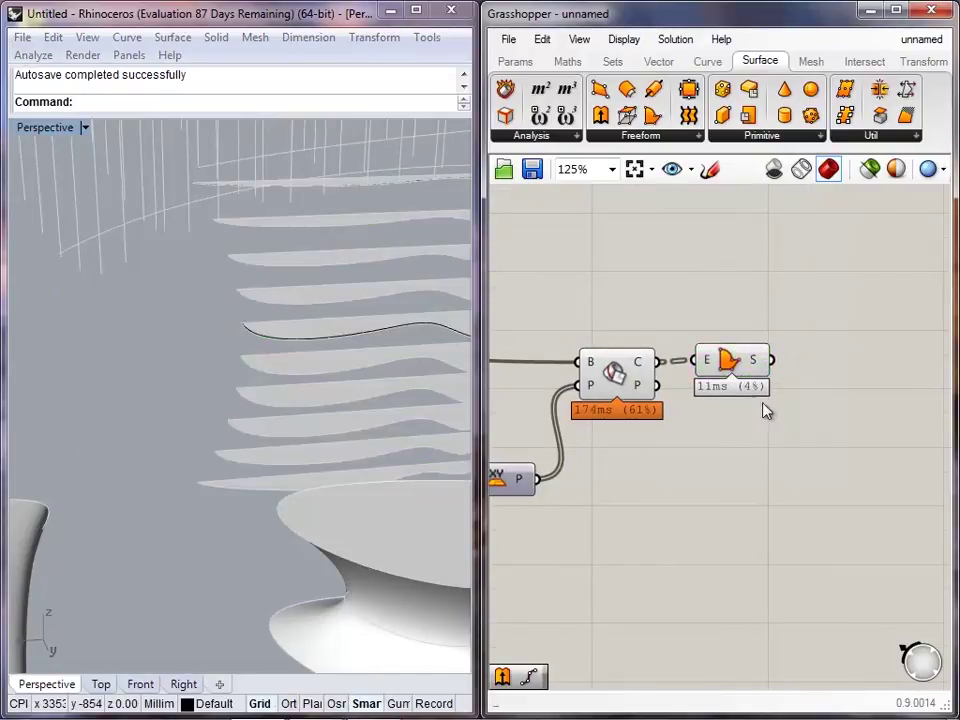
- Add an Extrude component after Planar Srf and connect Planar Srf's S output to its B input
right_drag(763, 404, 659, 384)
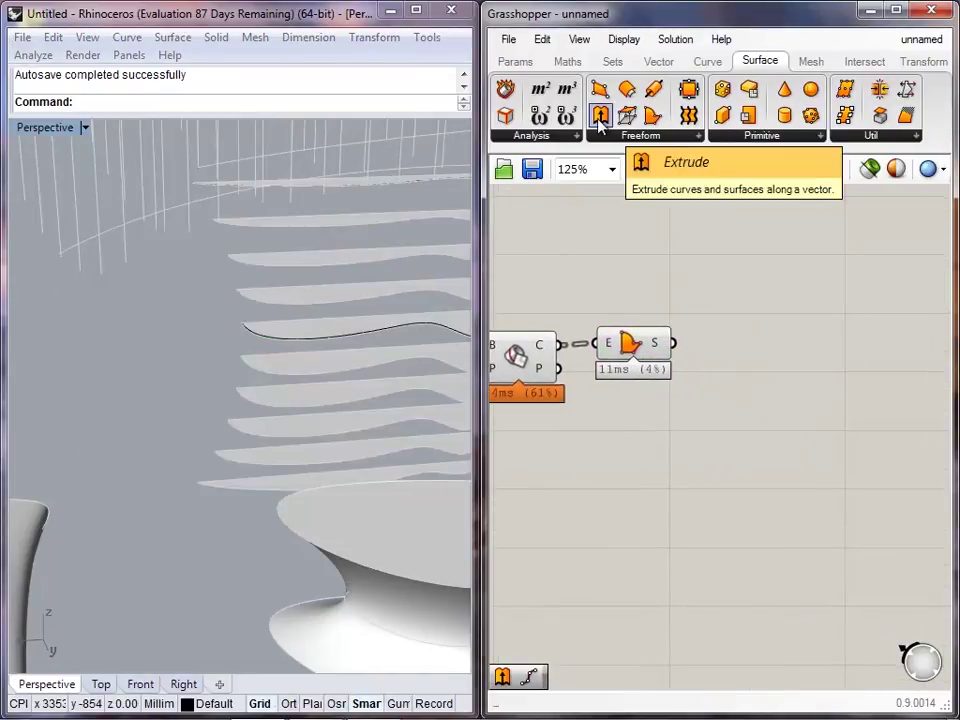
drag(600, 119, 672, 343)
click(868, 385)
drag(870, 393, 780, 371)
click(762, 453)
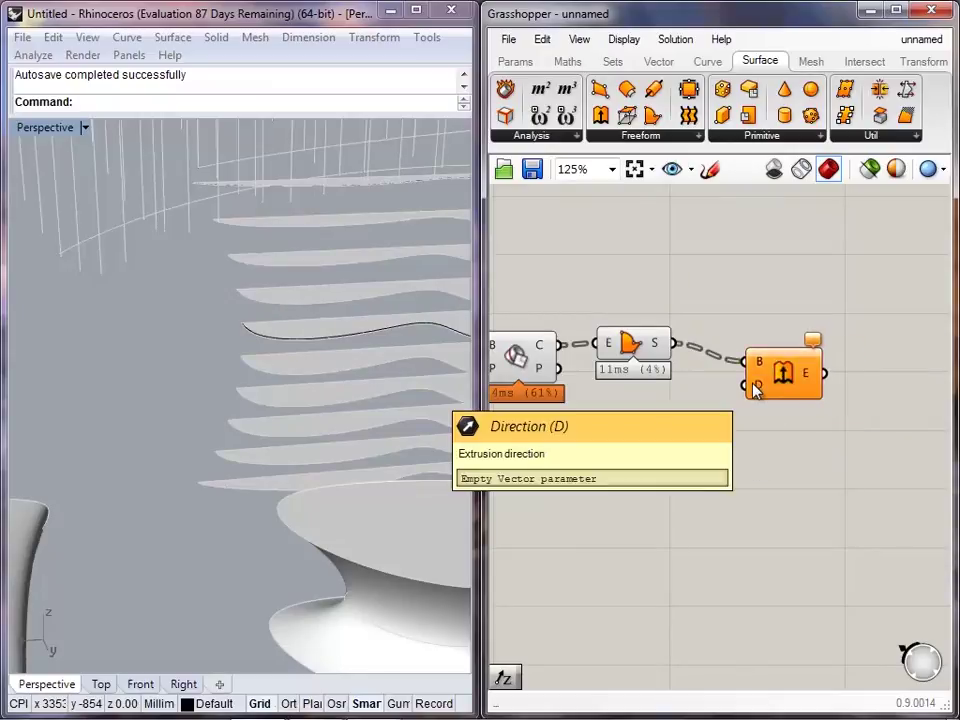
drag(808, 383, 847, 378)
click(838, 432)
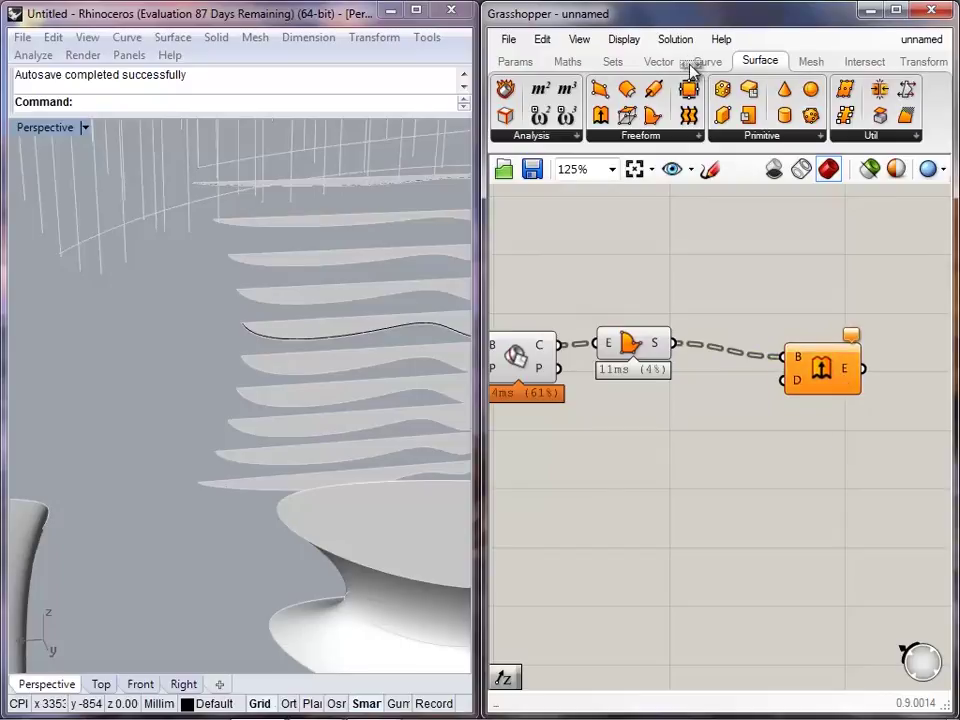
- Add a Unit Z vector component and connect its V output to Extrude's D input
click(657, 62)
click(893, 140)
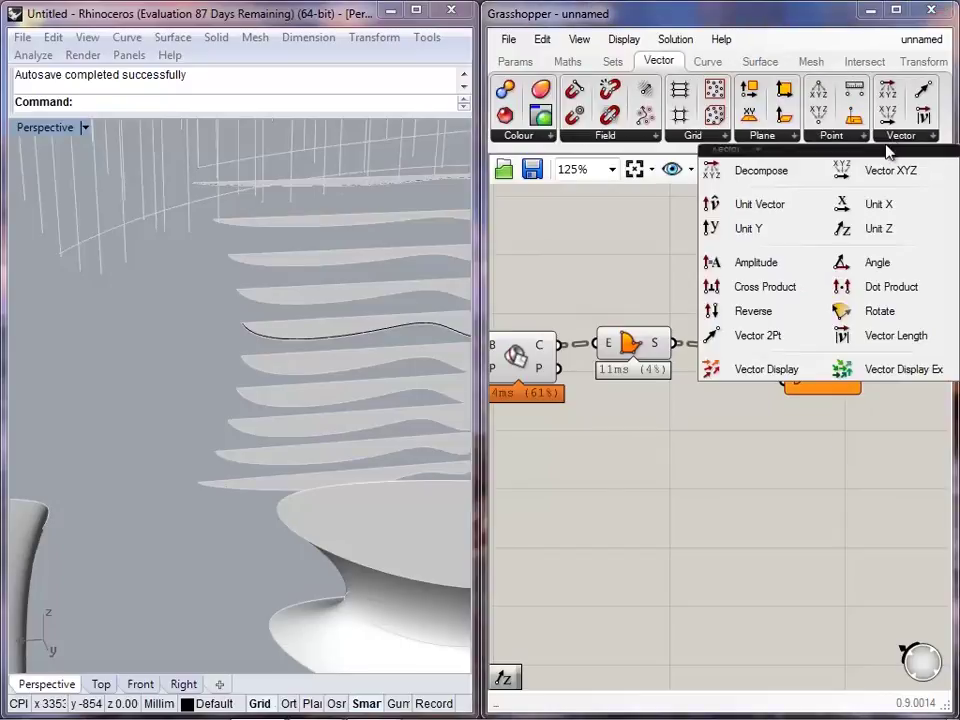
drag(877, 232, 760, 410)
drag(702, 442, 784, 380)
click(800, 468)
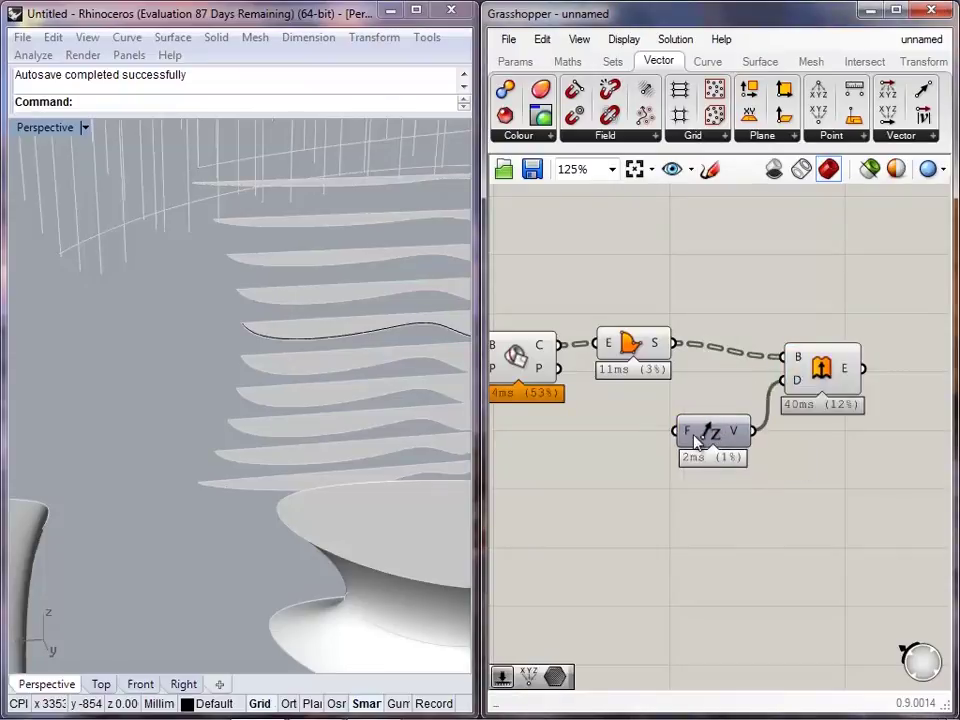
right_drag(190, 427, 139, 344)
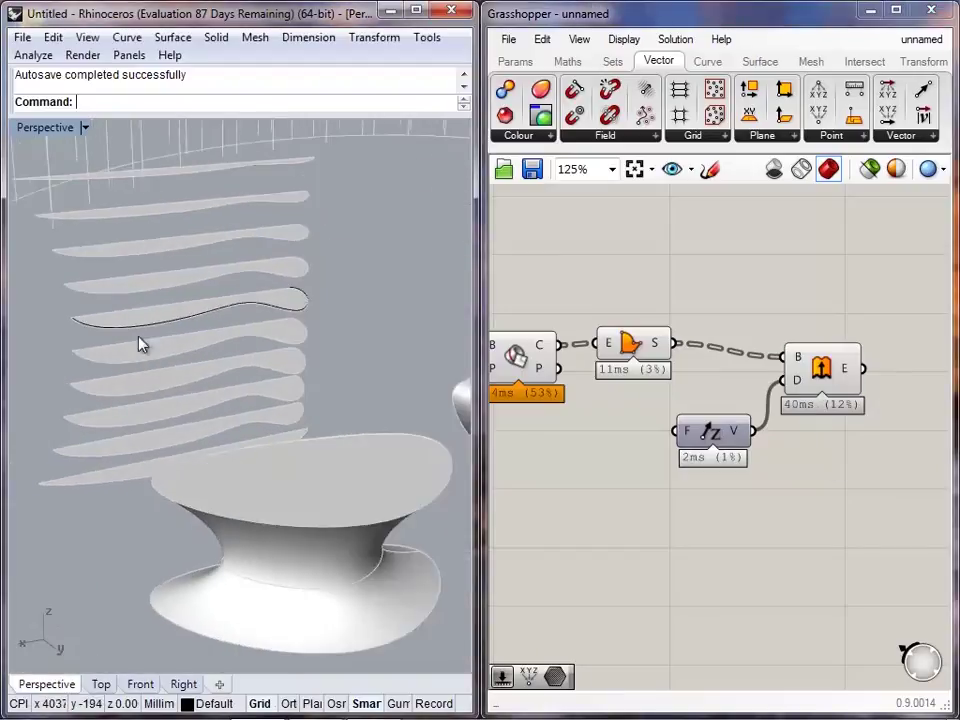
scroll(118, 317, up, 6)
scroll(117, 318, down, 5)
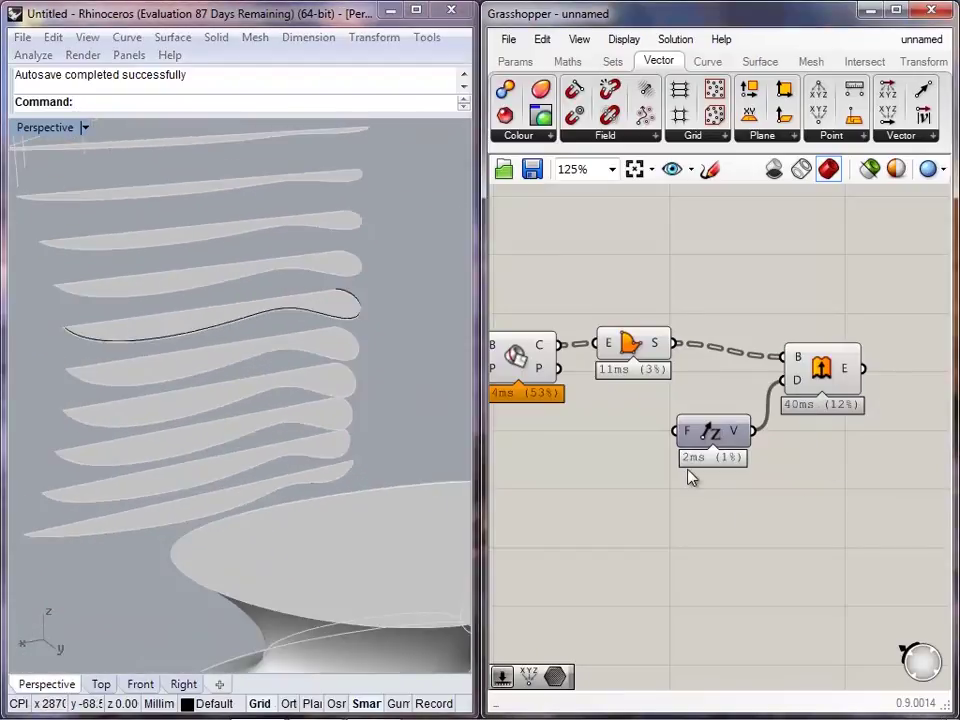
- Add a number slider set to 20 and connect it to Unit Z's F input
drag(707, 437, 699, 430)
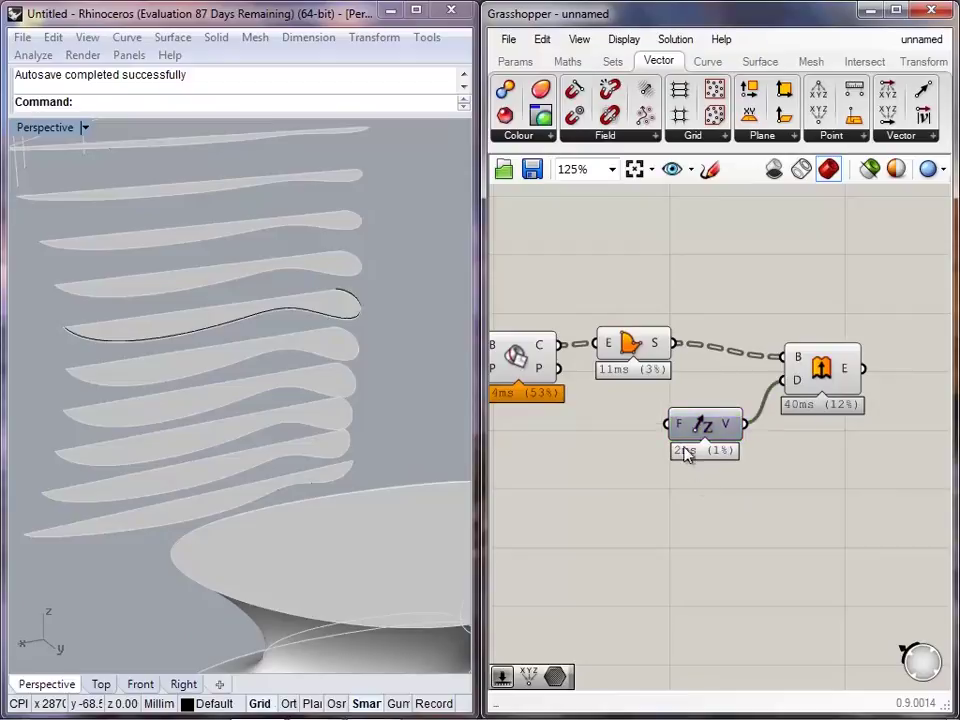
mouse_move(677, 436)
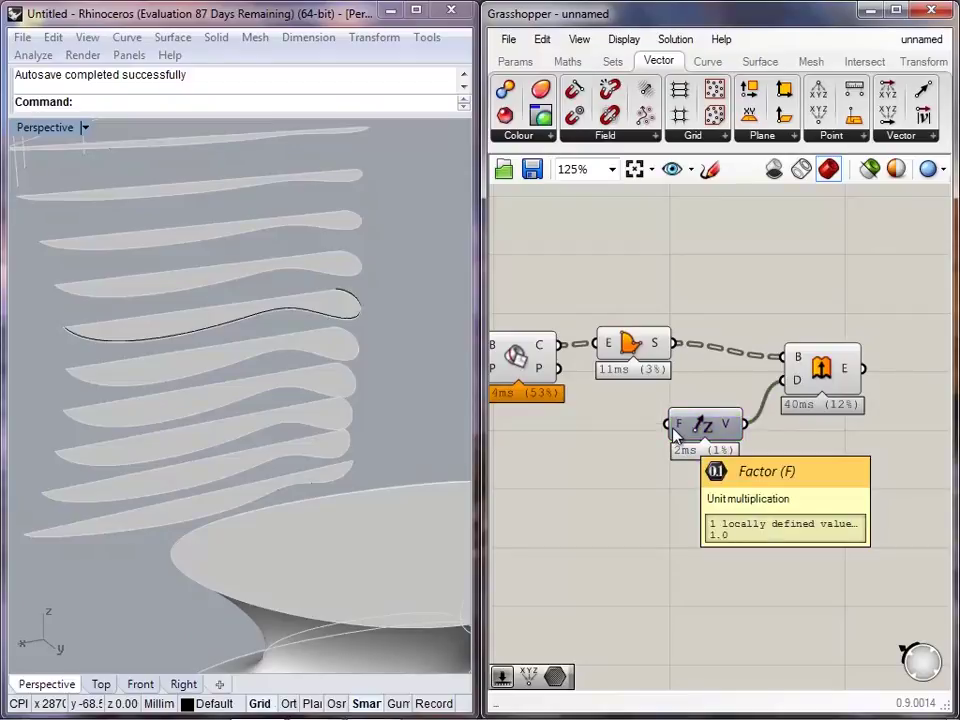
right_drag(637, 469, 712, 466)
drag(770, 431, 781, 445)
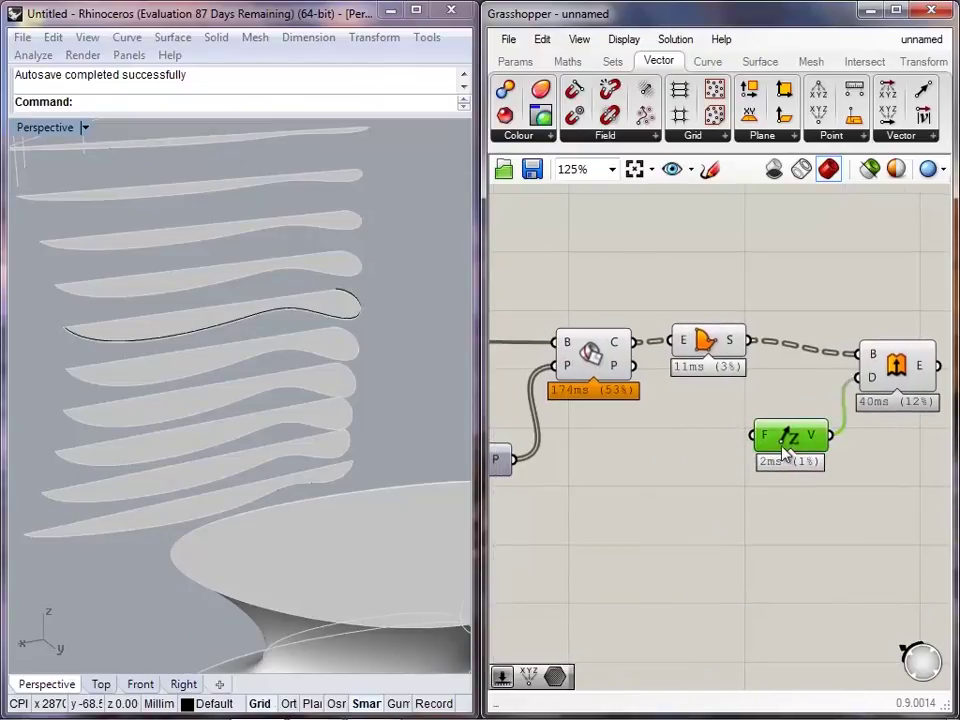
double_click(598, 493)
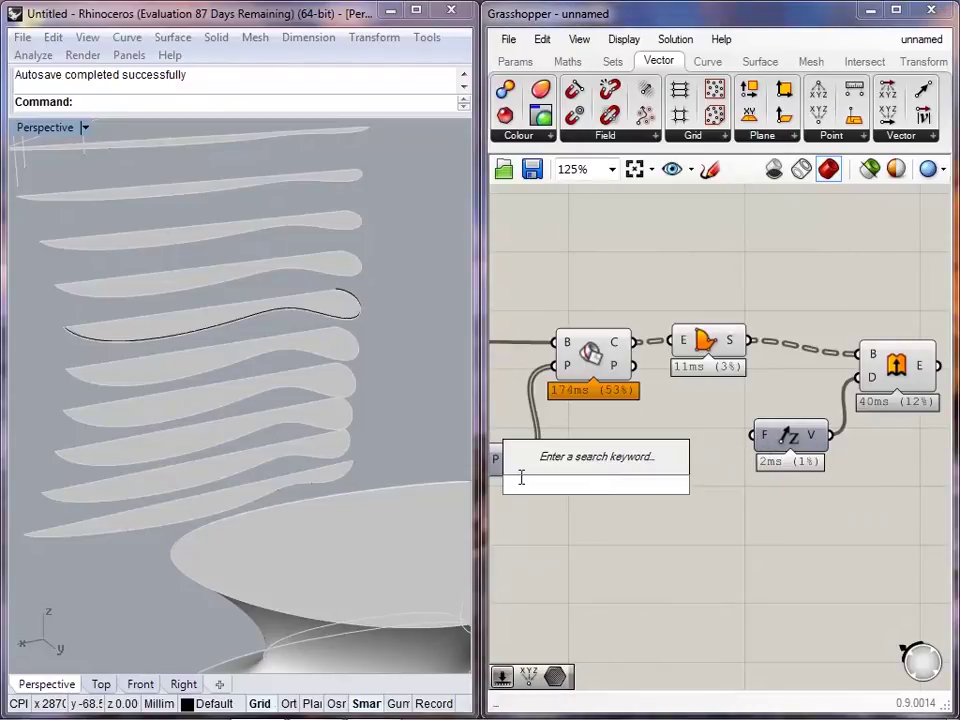
text(20)
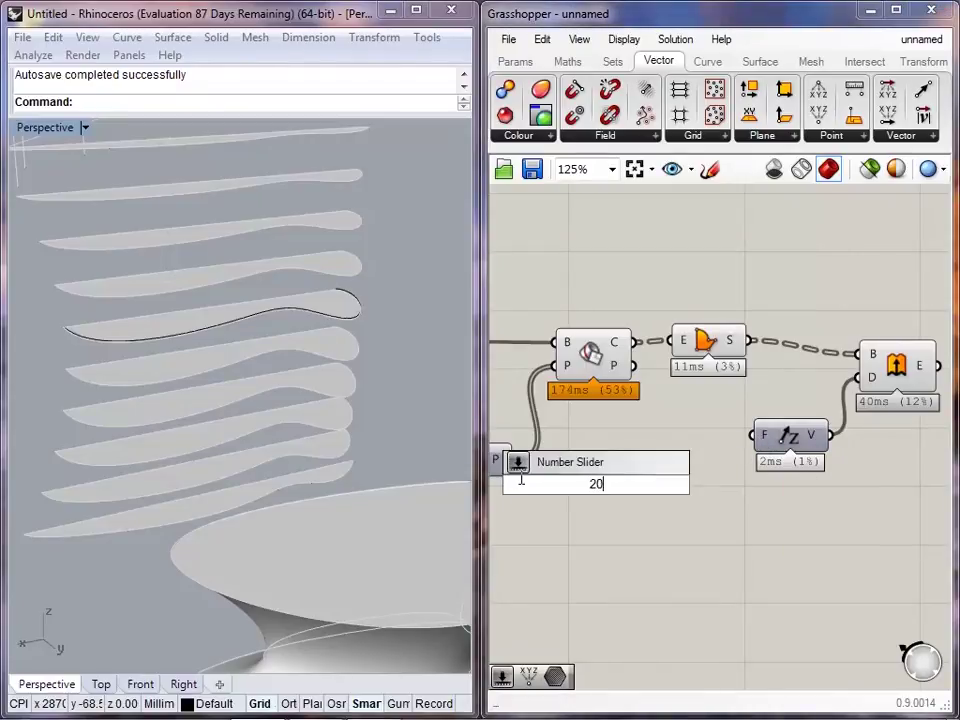
key(Return)
drag(536, 486, 567, 506)
click(742, 498)
drag(729, 503, 753, 436)
right_drag(456, 388, 288, 346)
click(604, 513)
click(620, 547)
- Nudge the slider feeding Divide Length's L input slightly on the canvas
right_drag(171, 293, 349, 320)
scroll(347, 320, down, 4)
scroll(565, 350, down, 5)
right_drag(565, 350, 825, 414)
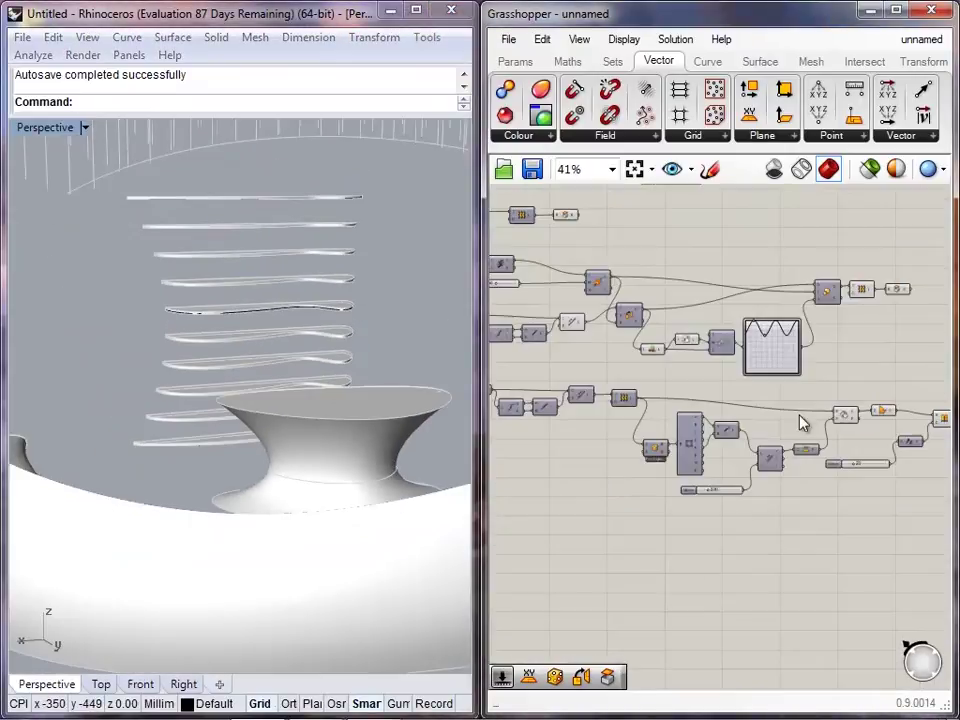
scroll(744, 447, up, 5)
click(587, 566)
click(659, 603)
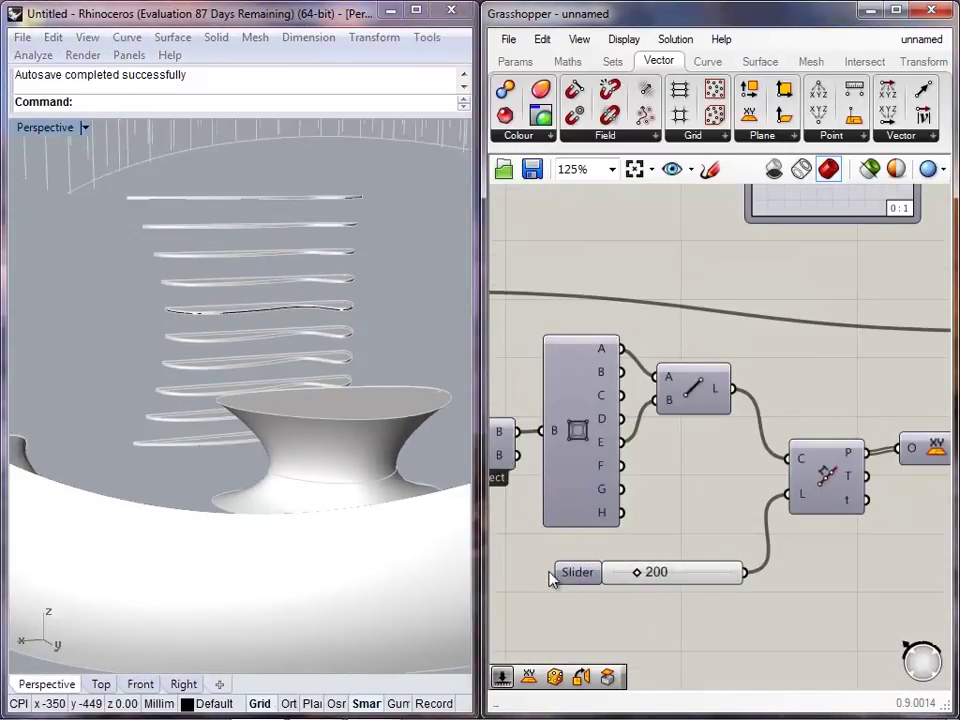
drag(577, 574, 570, 566)
click(695, 615)
- Examine the stacked extruded slats in the perspective view from several angles and distances
right_drag(333, 303, 258, 362)
scroll(228, 308, down, 7)
scroll(243, 320, up, 8)
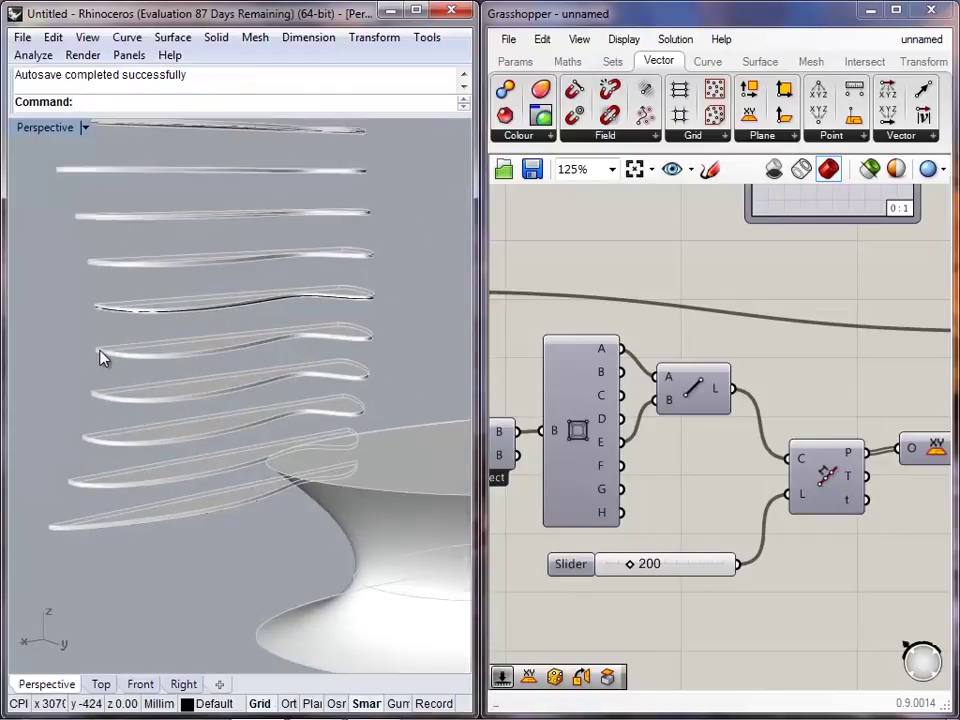
right_drag(149, 341, 212, 380)
right_drag(193, 292, 216, 323)
right_drag(279, 451, 196, 347)
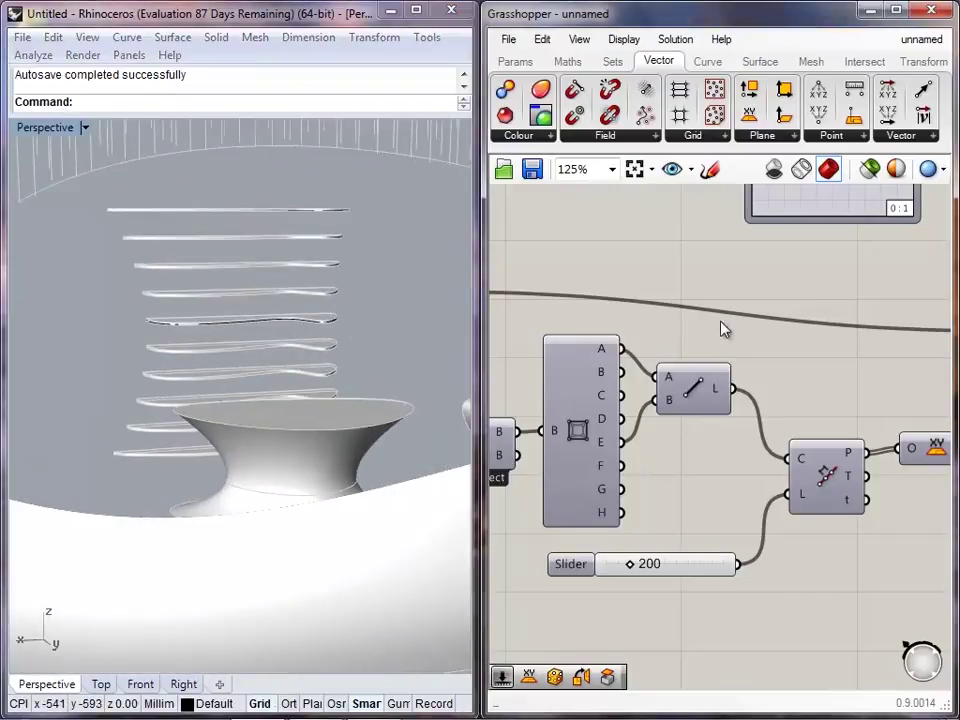
right_drag(724, 328, 629, 323)
right_drag(144, 353, 279, 294)
scroll(666, 383, down, 4)
- Check the Pipe and Sphere components of the hanging spheres definition
right_drag(813, 262, 755, 415)
click(809, 318)
click(806, 408)
scroll(806, 408, down, 2)
scroll(660, 276, up, 4)
click(712, 328)
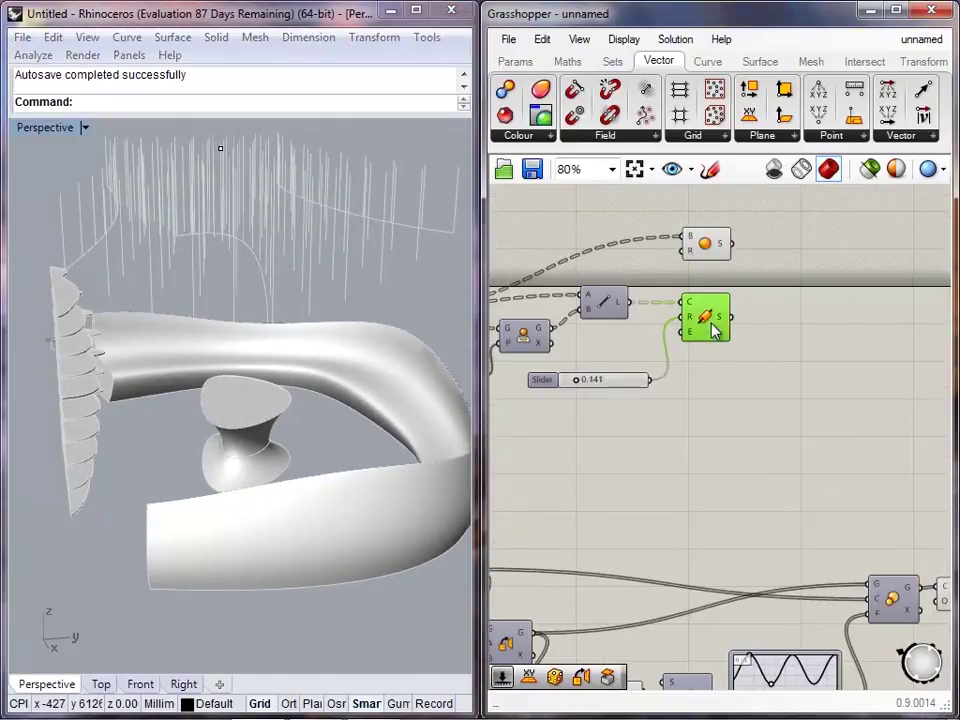
click(711, 256)
click(899, 392)
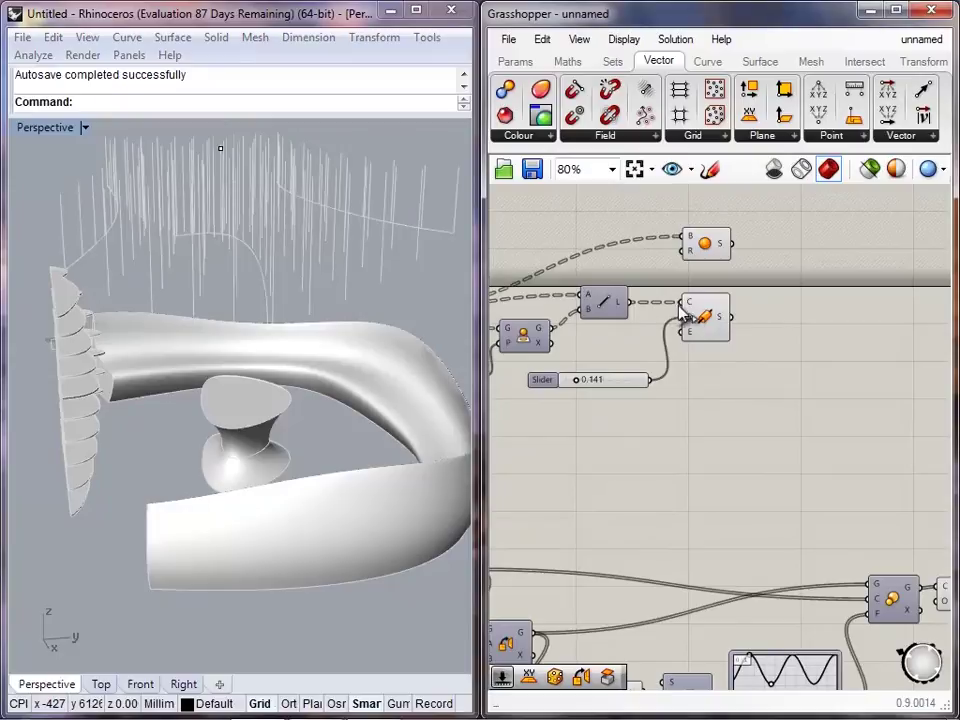
- Delete the number slider that feeds the R input of the Pipe component
right_drag(686, 313, 783, 332)
right_drag(710, 268, 741, 273)
scroll(790, 348, up, 1)
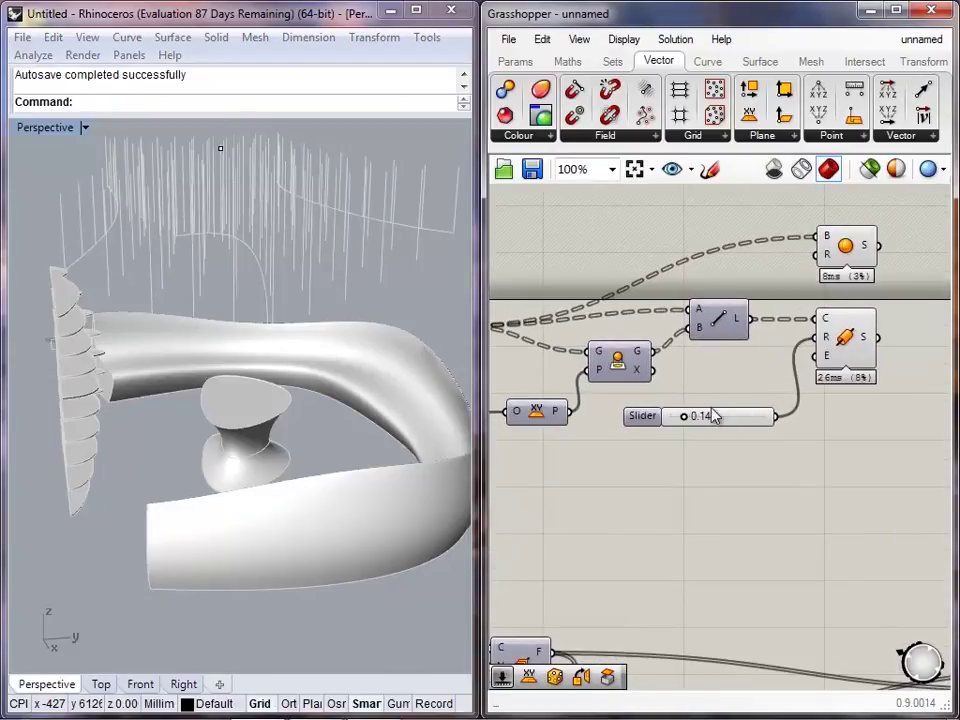
drag(657, 419, 653, 417)
click(673, 441)
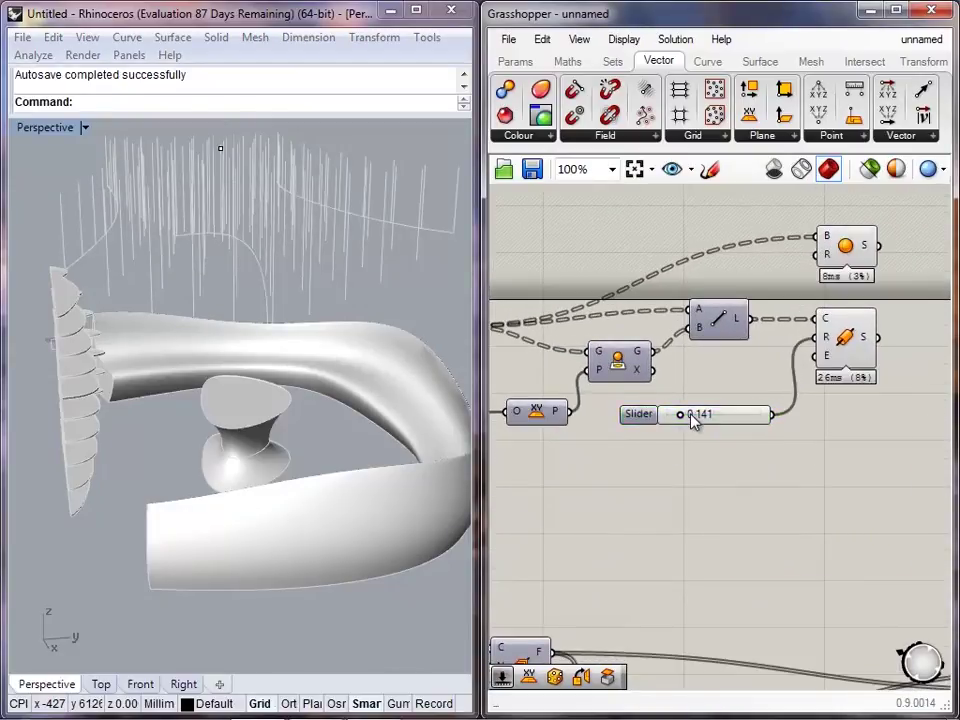
scroll(697, 427, up, 2)
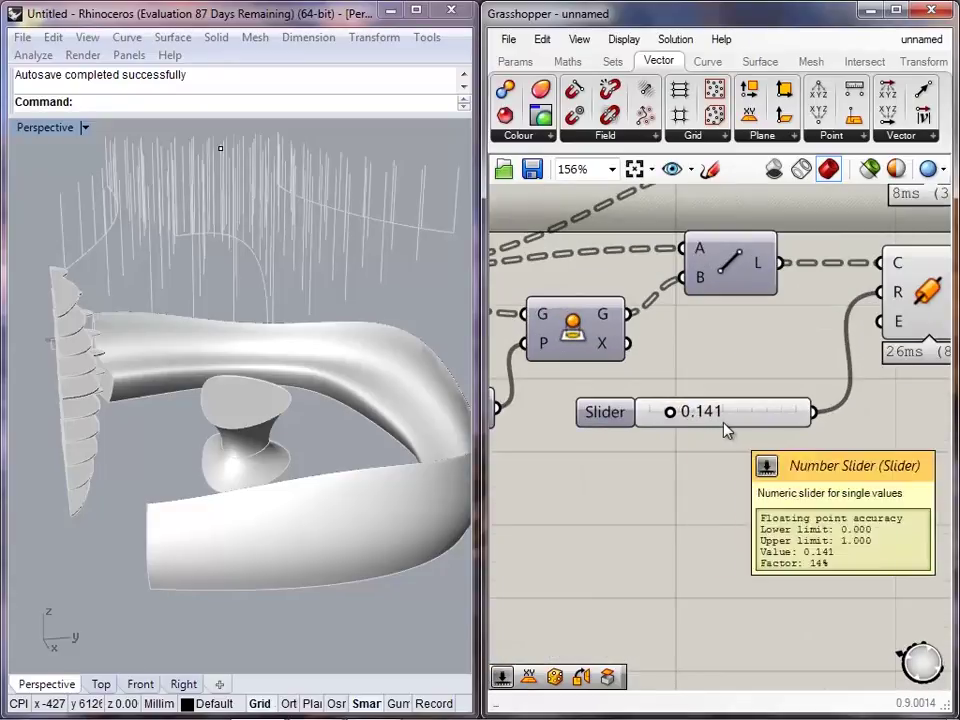
click(702, 419)
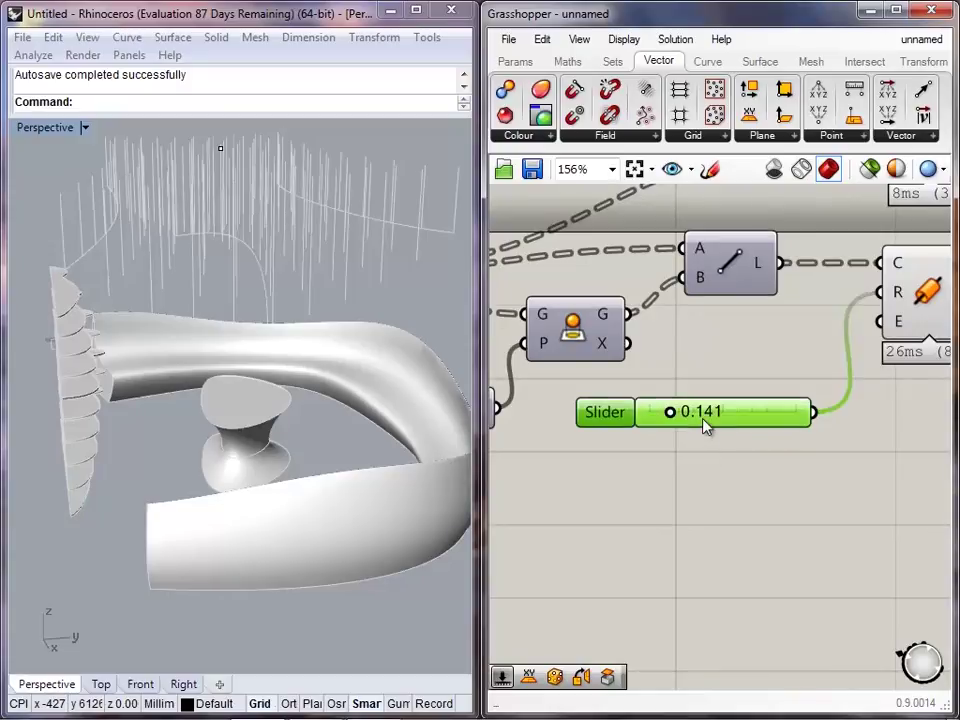
key(Delete)
- Add a number slider set to 5, connect it to the Pipe's R input and check the pipes in the perspective view
double_click(691, 429)
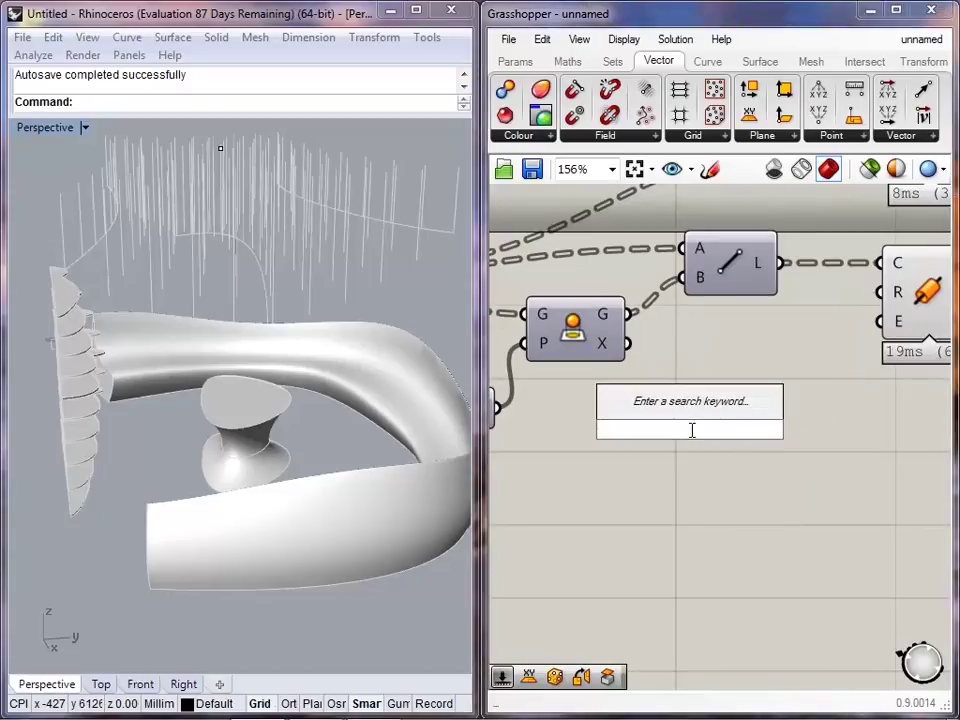
text(9)
key(Return)
drag(808, 429, 880, 292)
right_drag(873, 350, 764, 392)
click(811, 348)
click(700, 380)
scroll(243, 275, up, 11)
scroll(262, 290, down, 10)
right_drag(262, 290, 290, 315)
- Add a number slider set to 50, connect it to the Sphere component's R input and shift it slightly on the canvas
right_drag(756, 236, 756, 389)
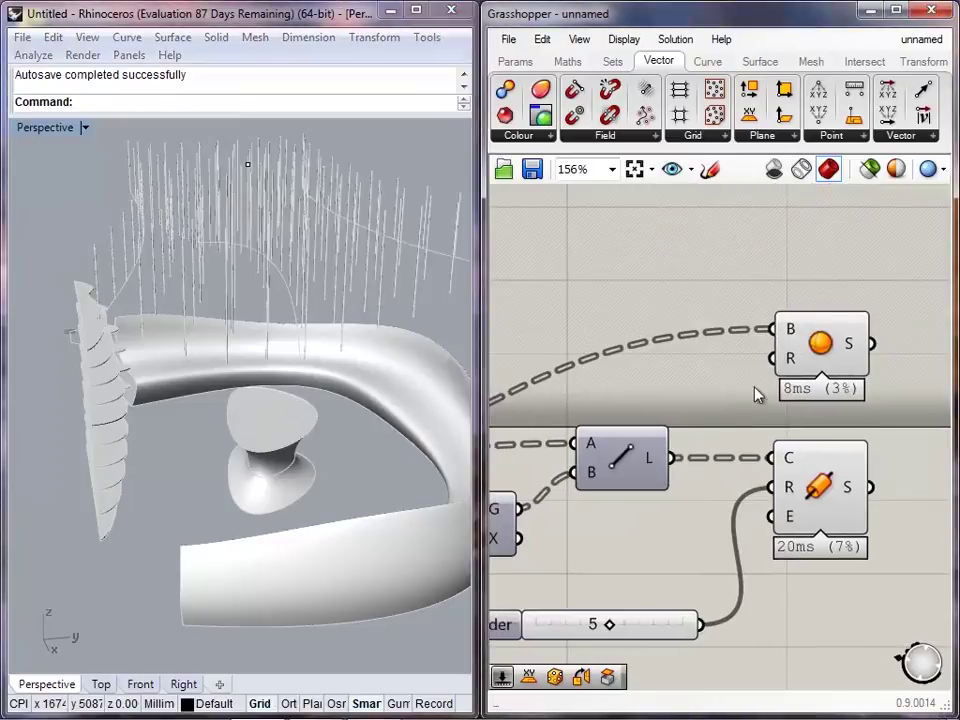
double_click(543, 320)
text(50)
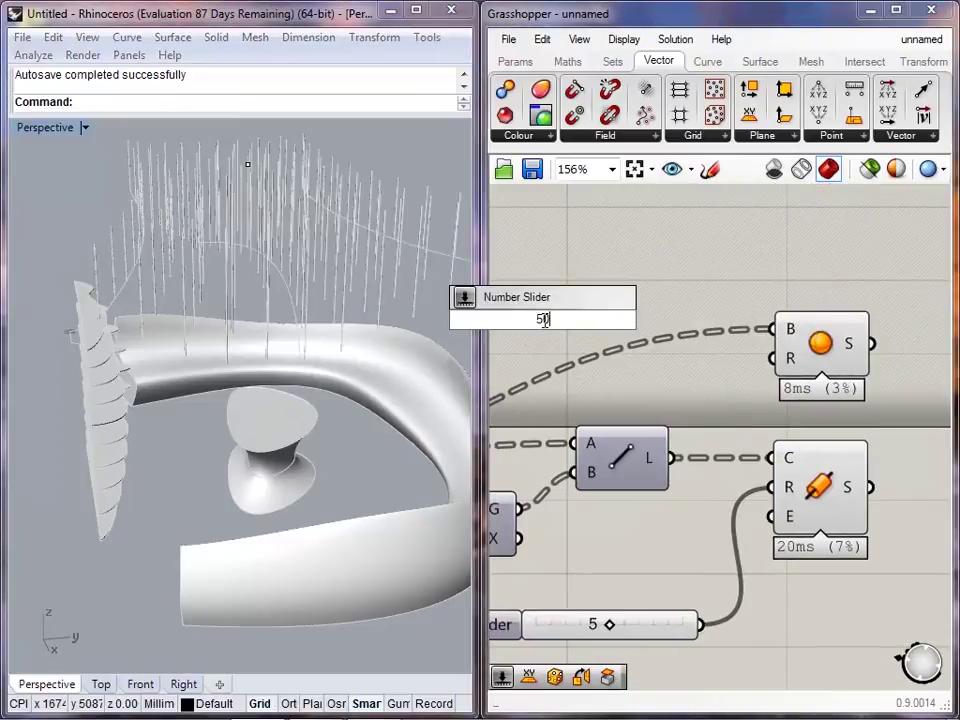
key(Return)
drag(662, 321, 785, 358)
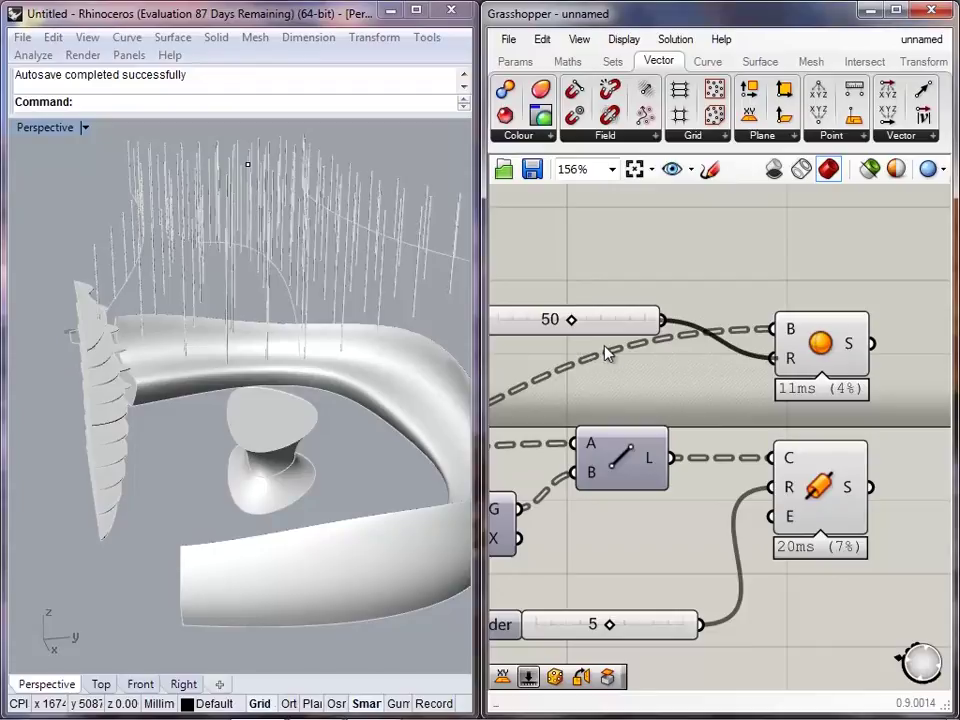
right_drag(593, 350, 673, 357)
drag(542, 330, 567, 345)
- Examine the hanging spheres, slats, table and bench in the perspective view from several angles and distances, plus the overall Grasshopper definition
right_drag(305, 390, 218, 352)
scroll(218, 352, down, 4)
right_drag(806, 446, 671, 425)
scroll(657, 420, down, 1)
shift+right_drag(186, 412, 341, 494)
right_drag(213, 447, 197, 472)
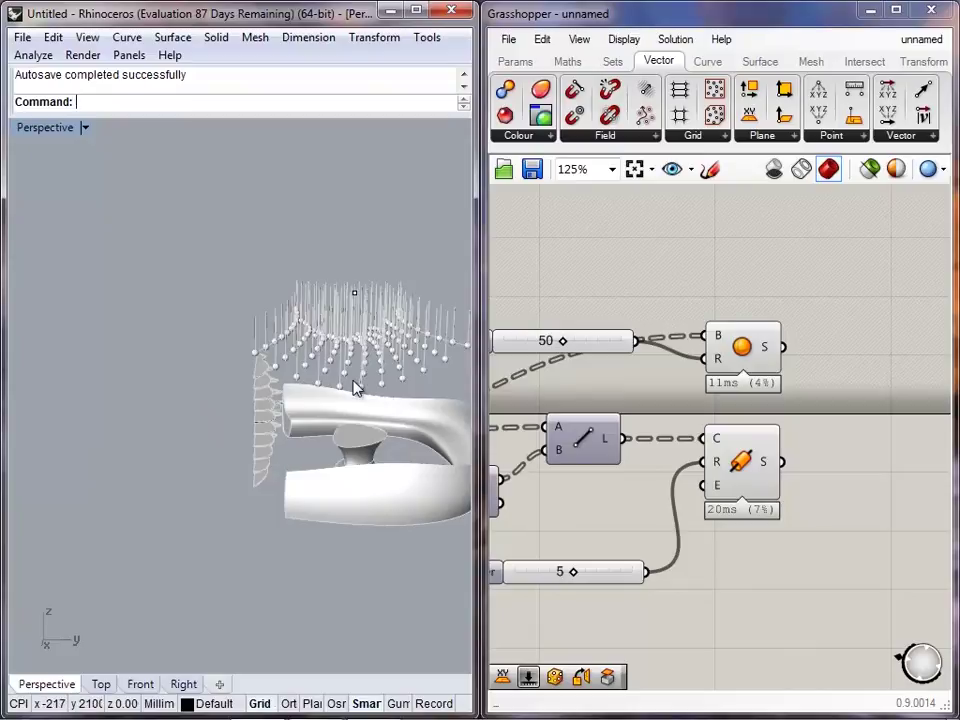
right_drag(298, 481, 369, 429)
scroll(369, 429, up, 2)
right_drag(268, 416, 173, 405)
scroll(175, 409, up, 3)
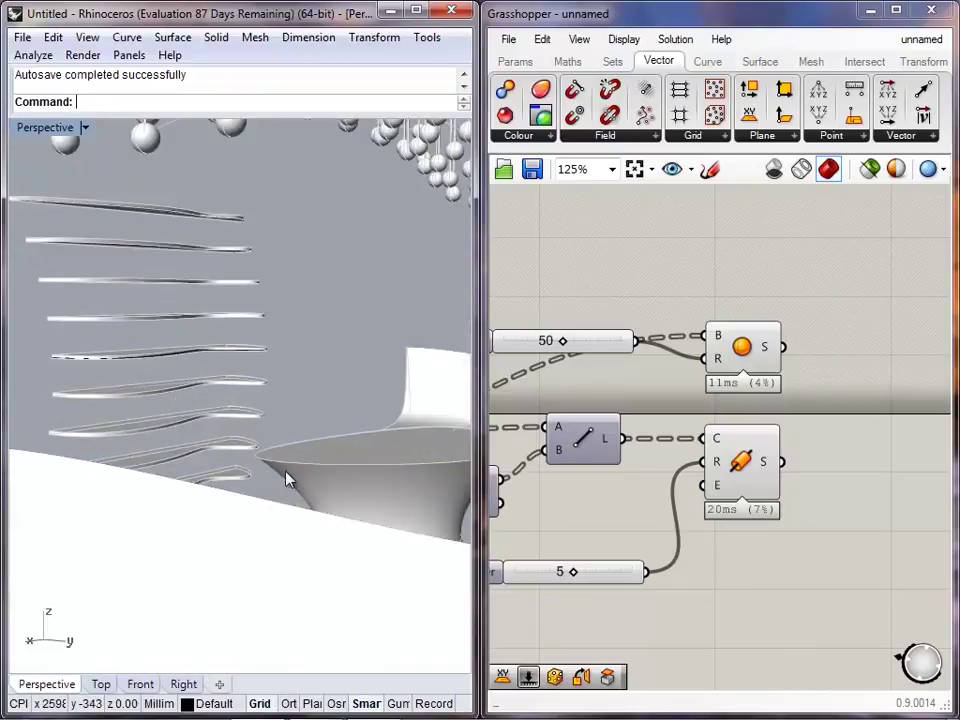
right_drag(278, 432, 214, 444)
click(353, 466)
right_drag(353, 466, 257, 402)
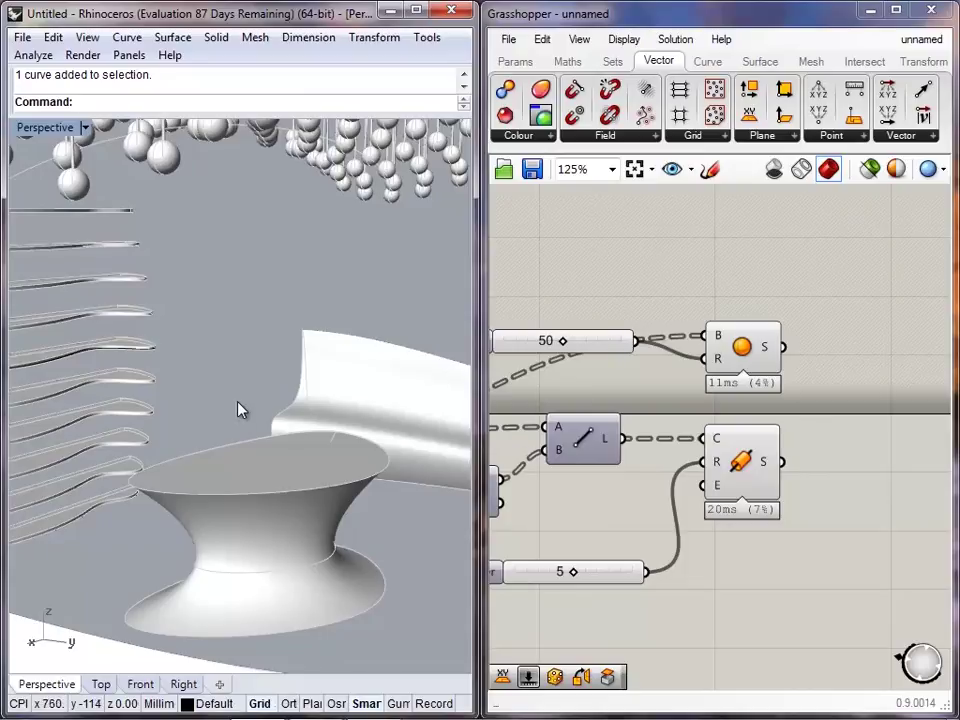
right_drag(229, 401, 265, 425)
scroll(265, 425, down, 3)
scroll(750, 461, down, 9)
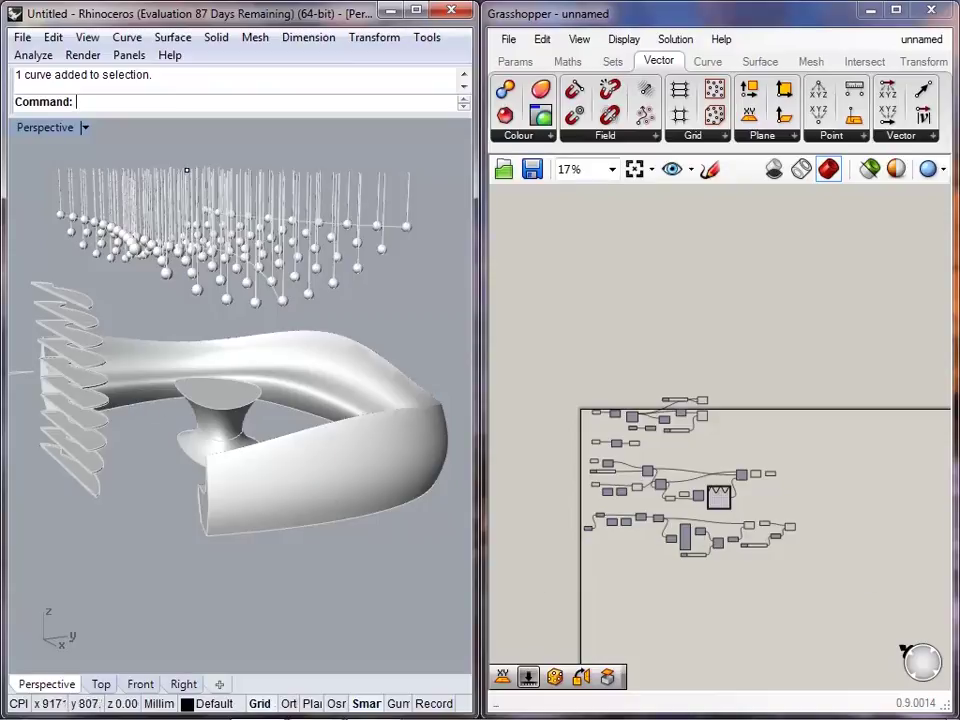
- Switch to the Prezi presentation, maximize it and look through the slides of sliced wooden bench designs
click(315, 701)
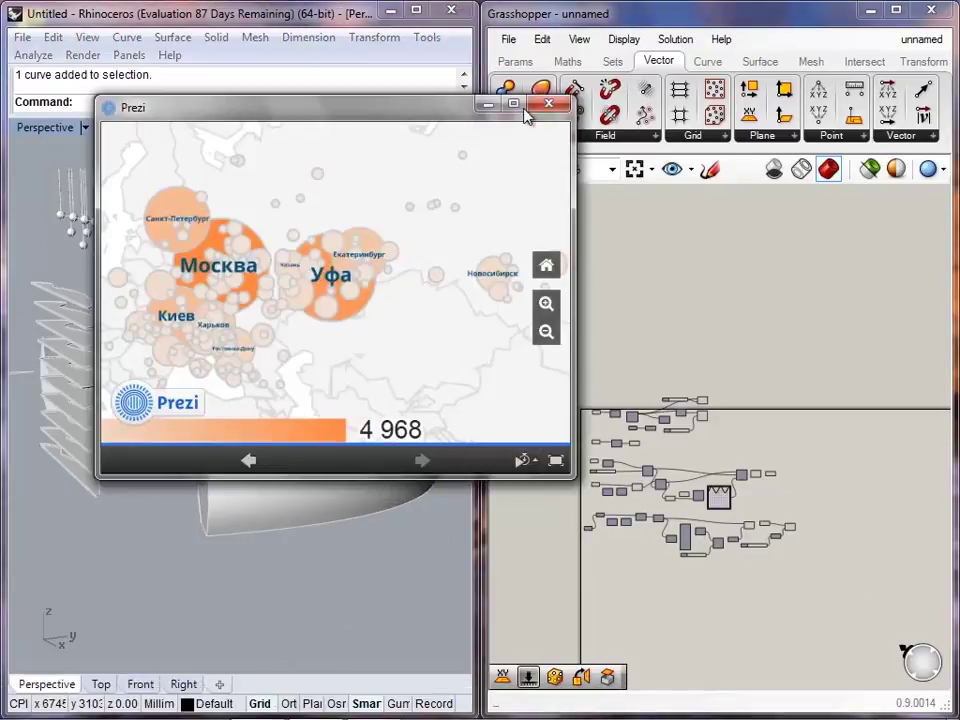
click(514, 104)
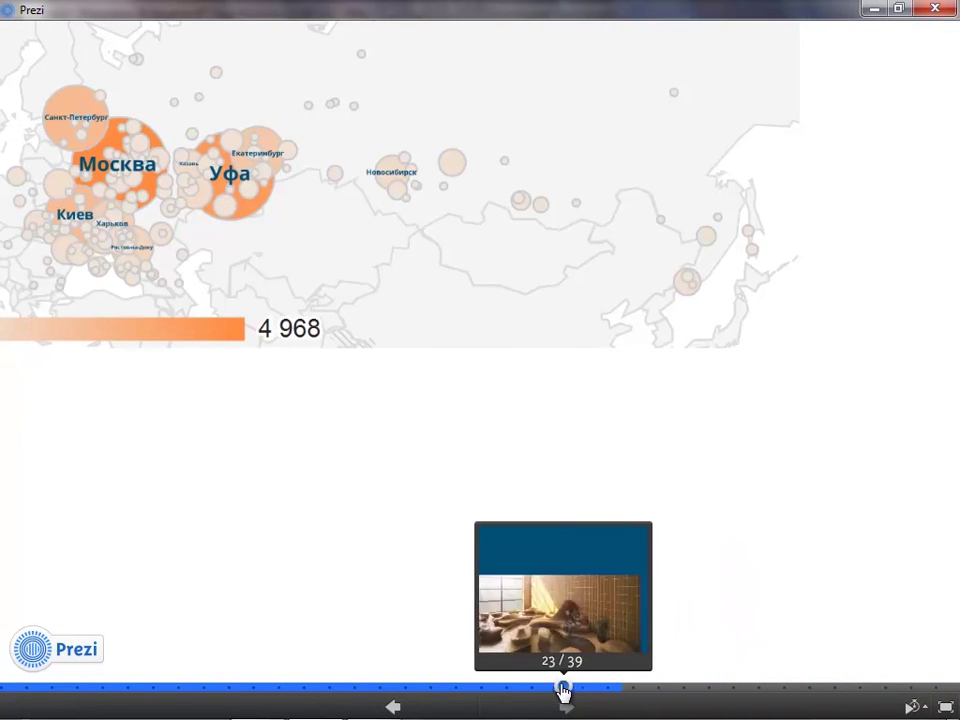
click(526, 687)
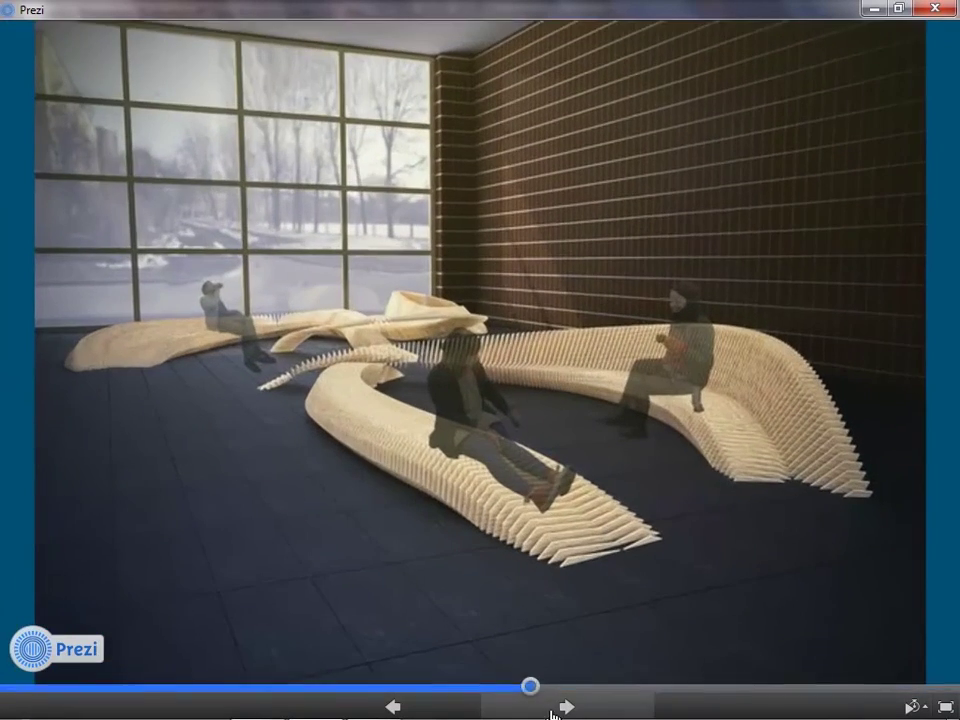
click(556, 709)
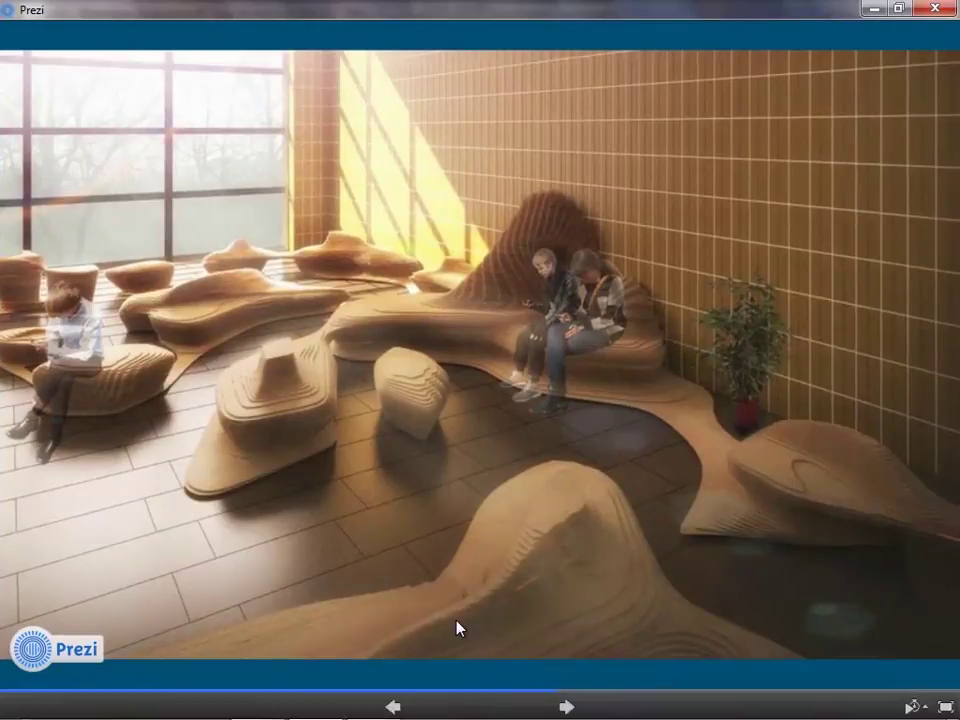
click(435, 704)
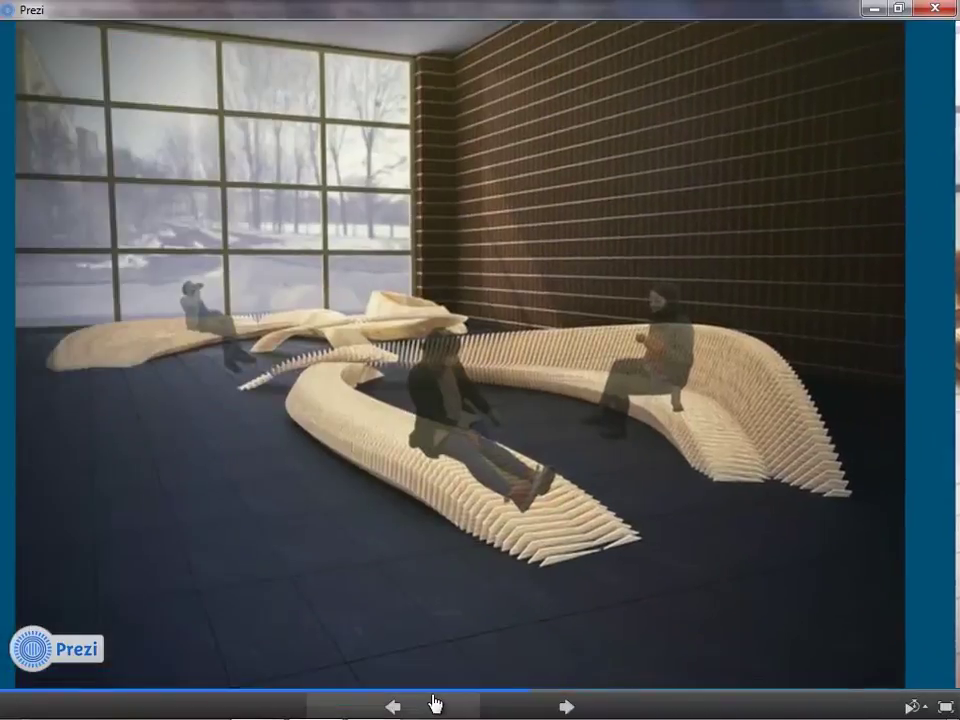
click(435, 704)
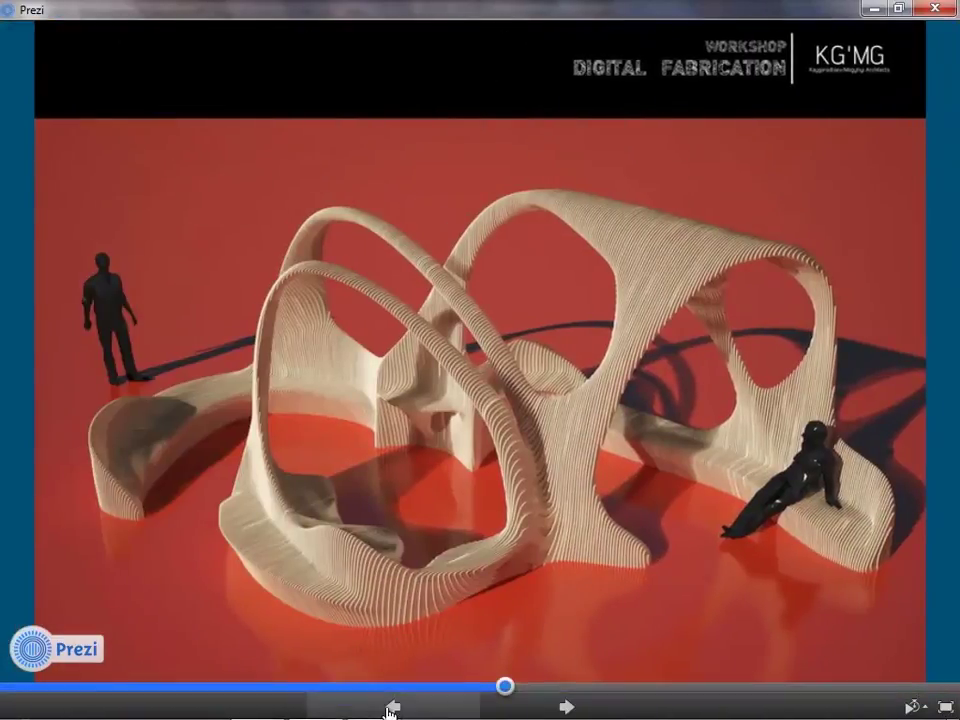
click(392, 707)
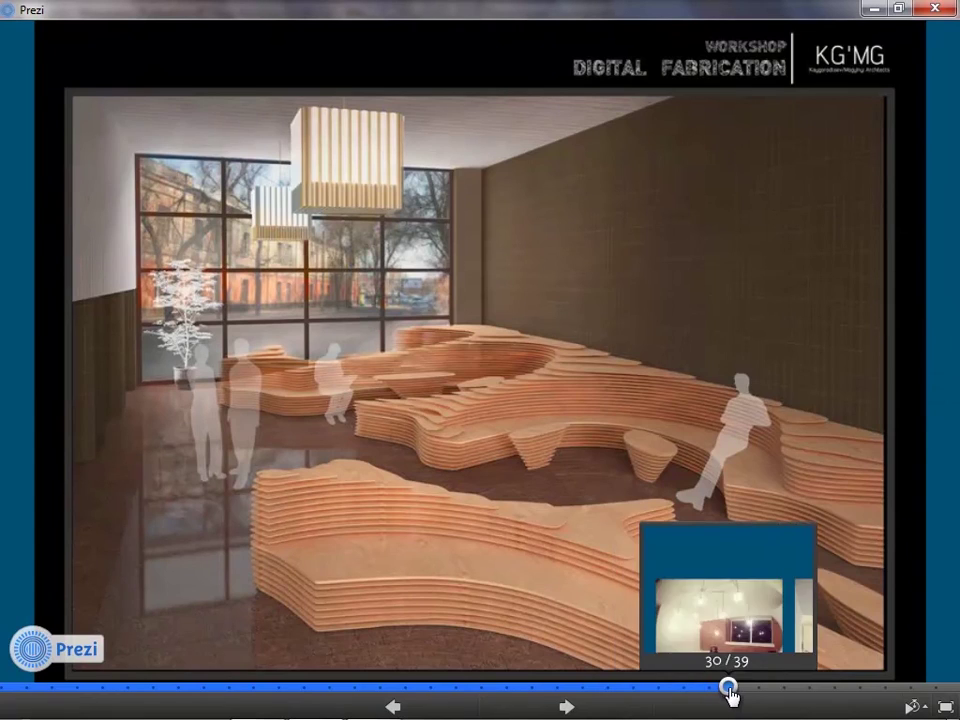
- View the slides of the smooth white interior with column and bench, and return to the Rhinoceros model
click(682, 688)
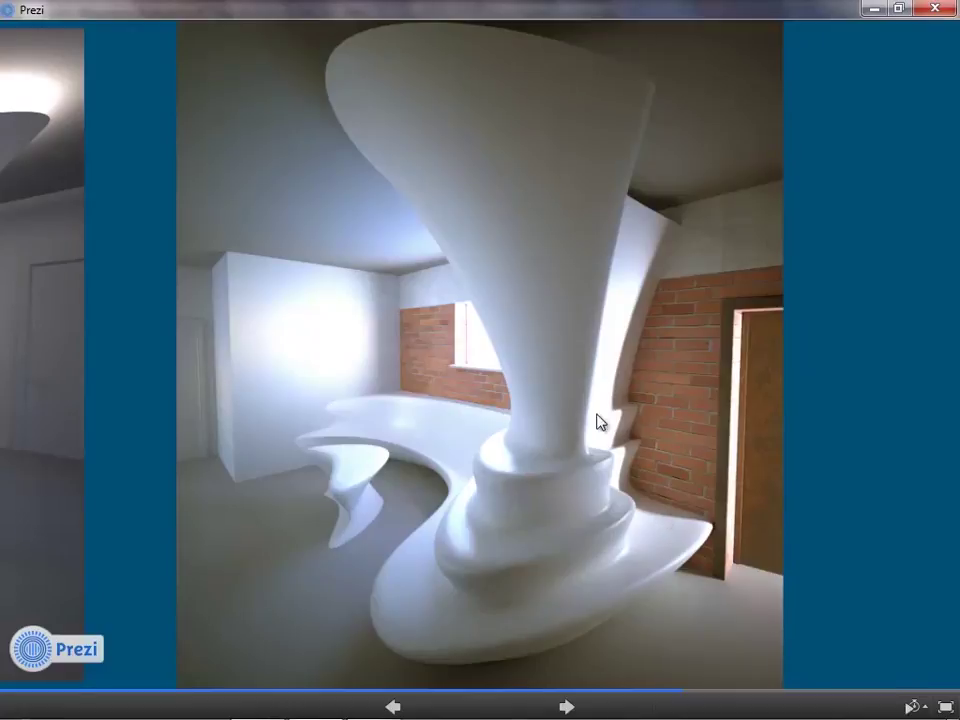
click(393, 706)
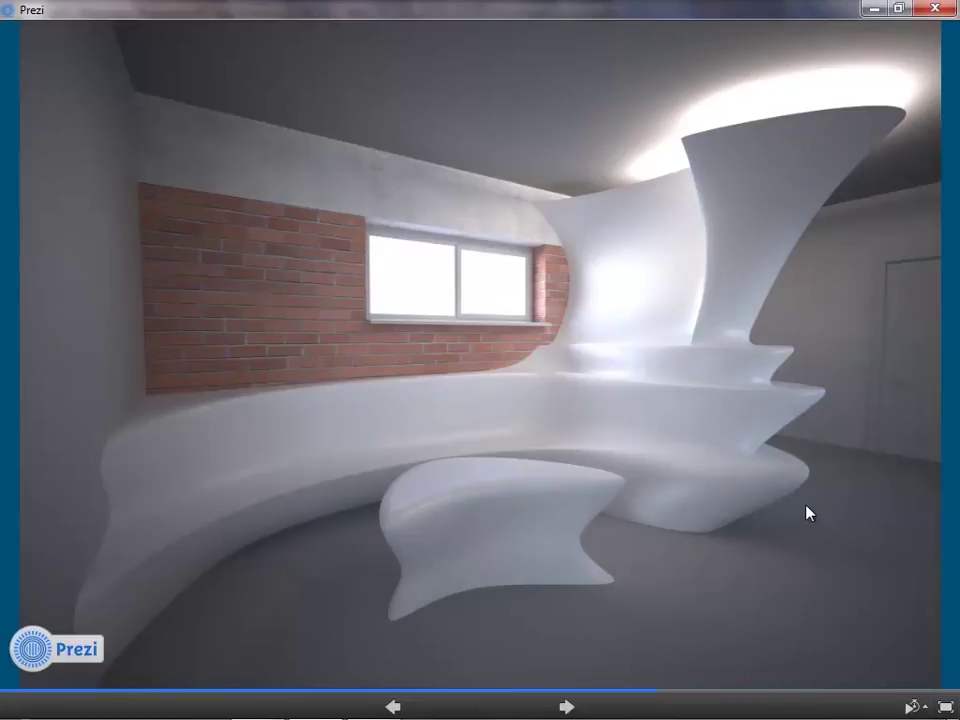
scroll(806, 516, down, 2)
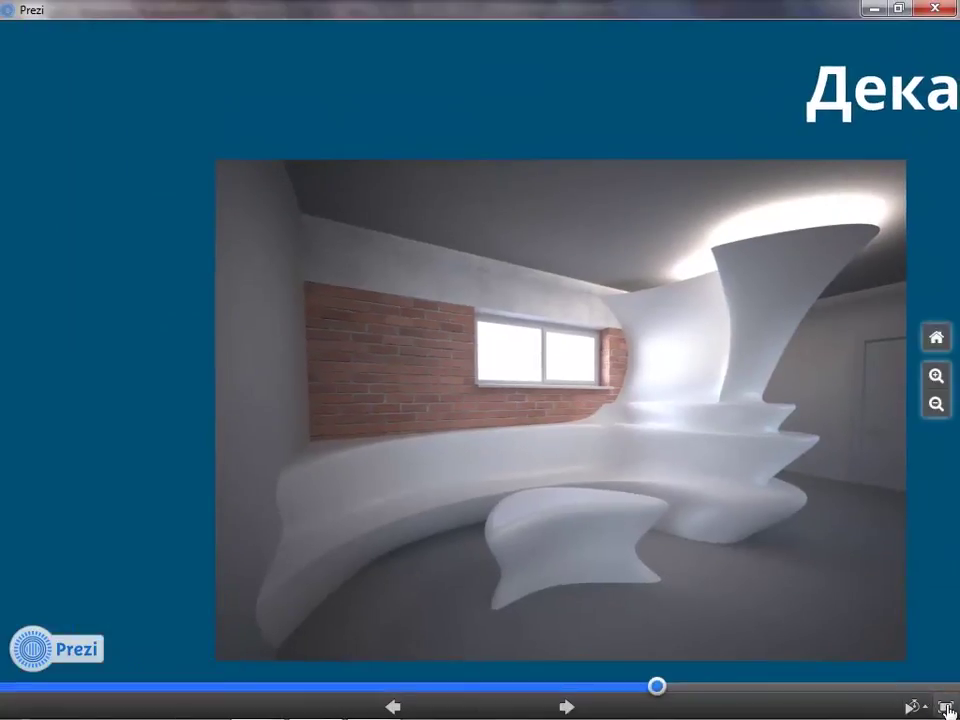
click(877, 10)
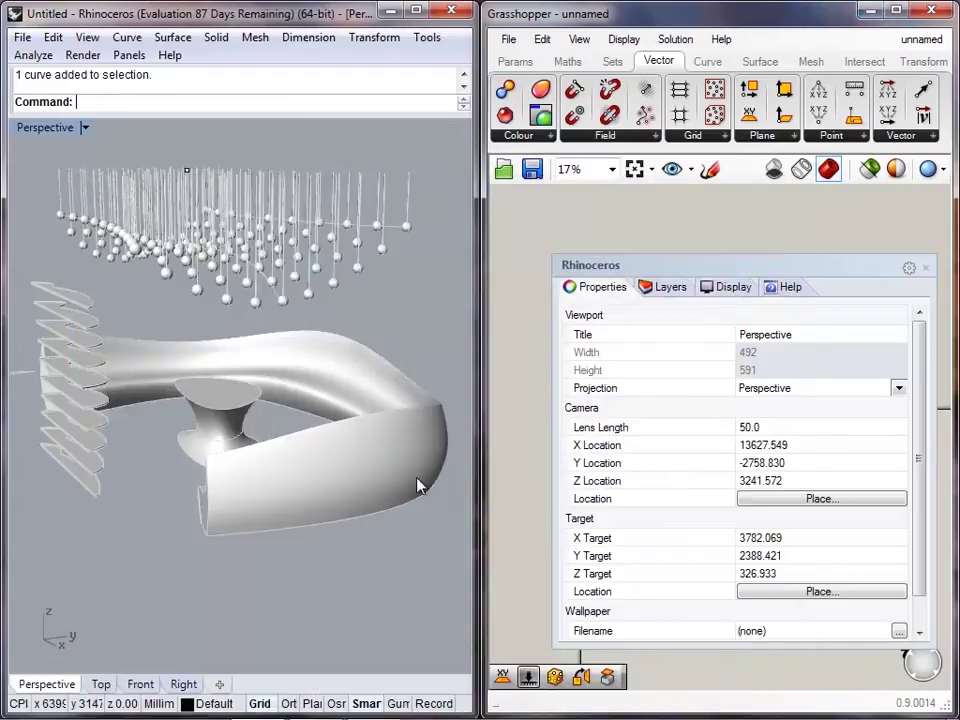
- Close the floating viewport properties window covering the Grasshopper canvas and review the model in the perspective view
mouse_move(264, 464)
right_down()
mouse_move(356, 439)
mouse_move(171, 435)
mouse_move(159, 506)
mouse_move(260, 476)
right_up()
drag(936, 257, 939, 270)
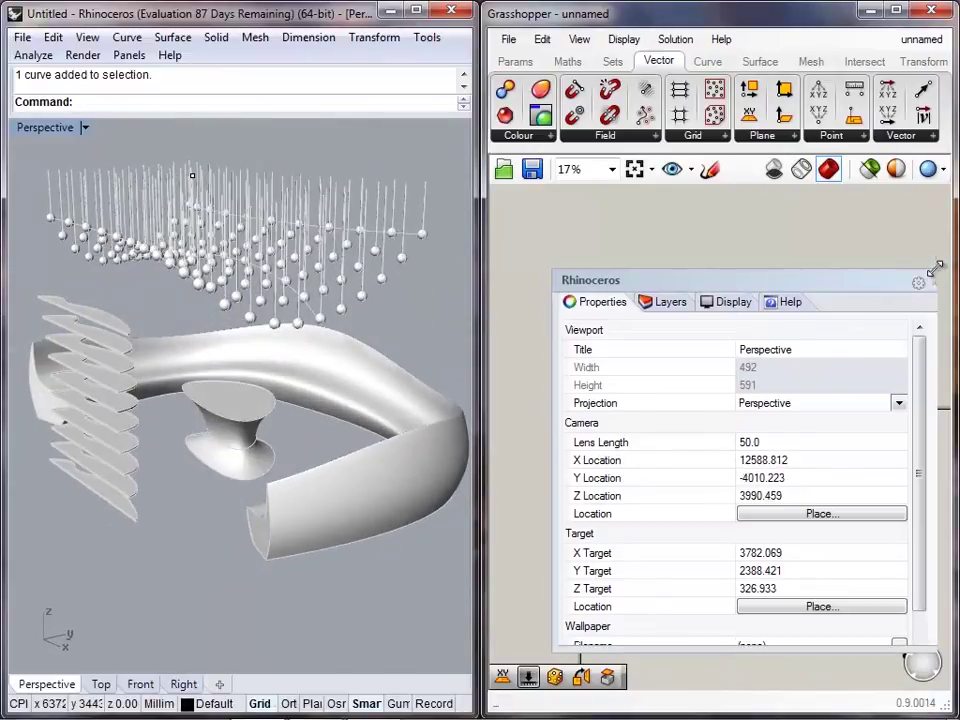
click(933, 279)
right_click(683, 259)
click(637, 580)
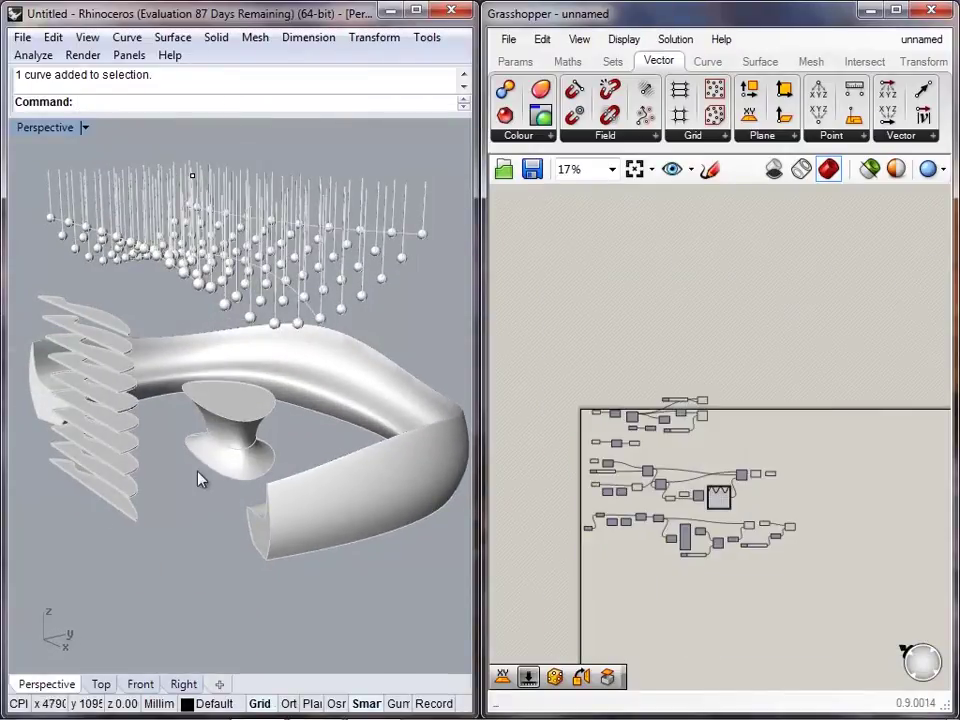
right_drag(235, 480, 279, 486)
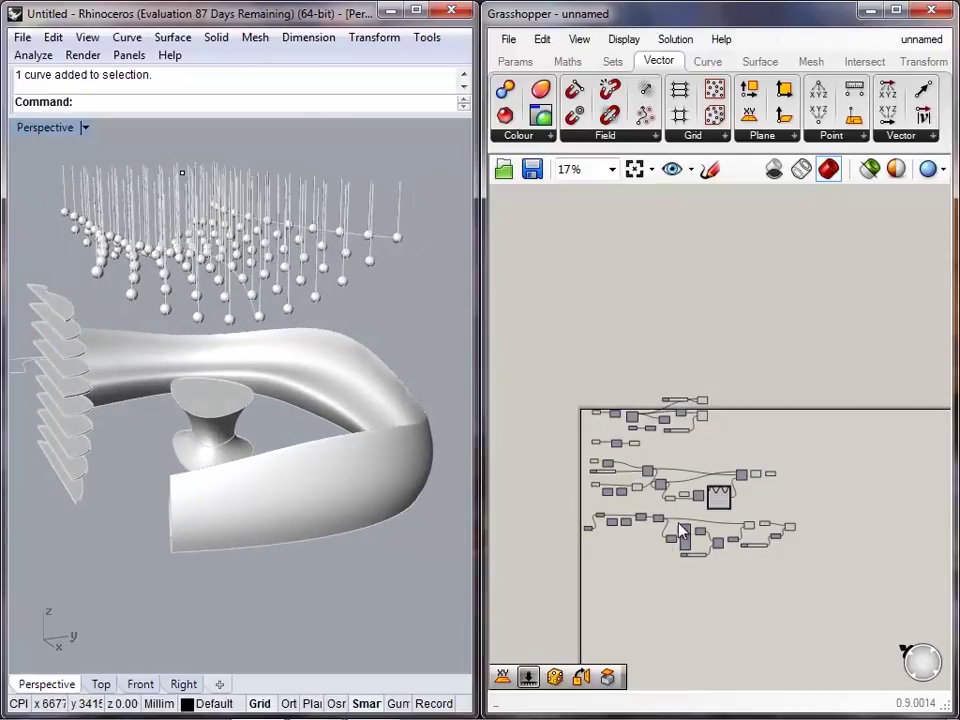